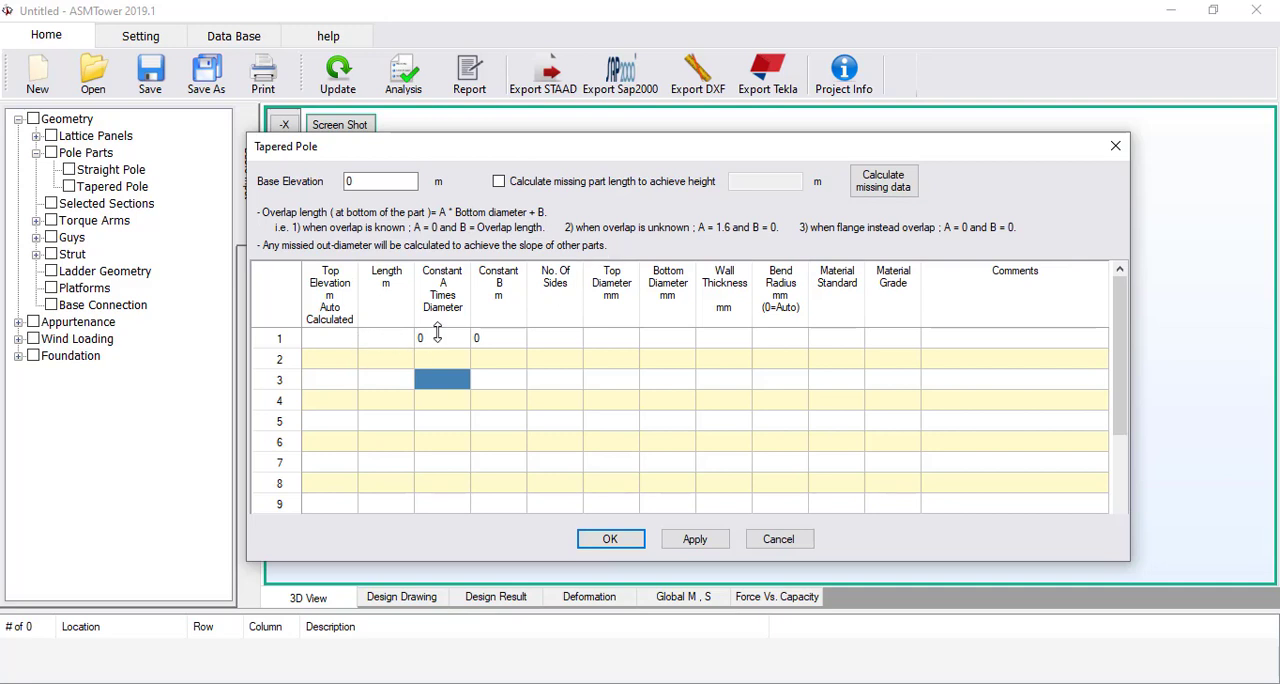
# Set Constant A to 1.6 and Constant B to 0 for the second and third pole parts
pyautogui.click(457, 364)
pyautogui.write('1.6')
pyautogui.click(485, 366)
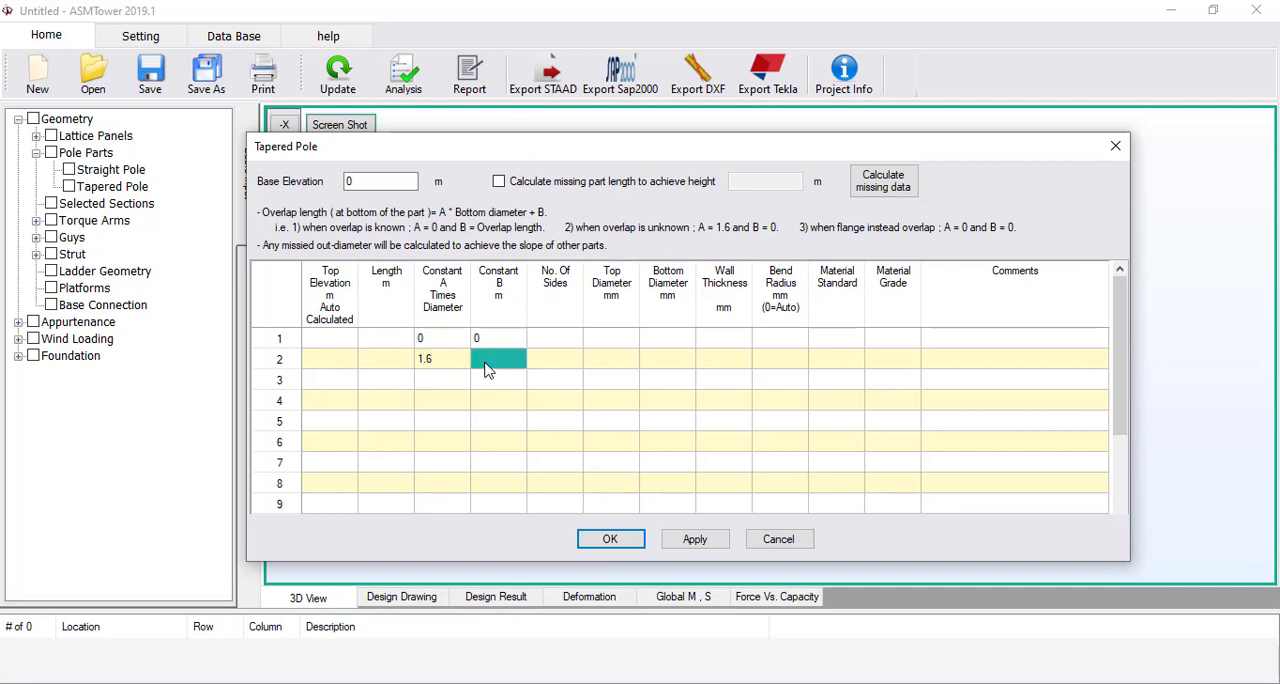
pyautogui.write('0')
pyautogui.click(466, 380)
pyautogui.write('1.6')
pyautogui.click(497, 388)
pyautogui.write('0')
pyautogui.press('Up')
# Set the number of sides to 18 for all three tapered pole parts
pyautogui.click(566, 358)
pyautogui.click(568, 340)
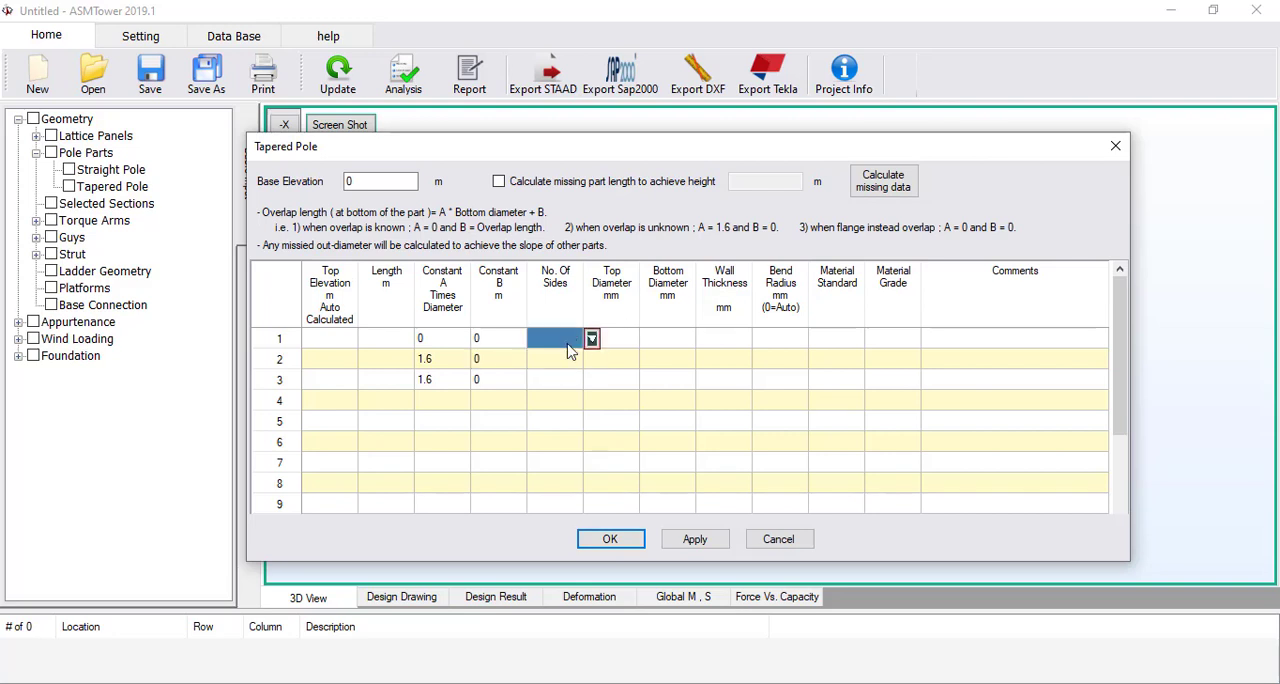
pyautogui.click(591, 340)
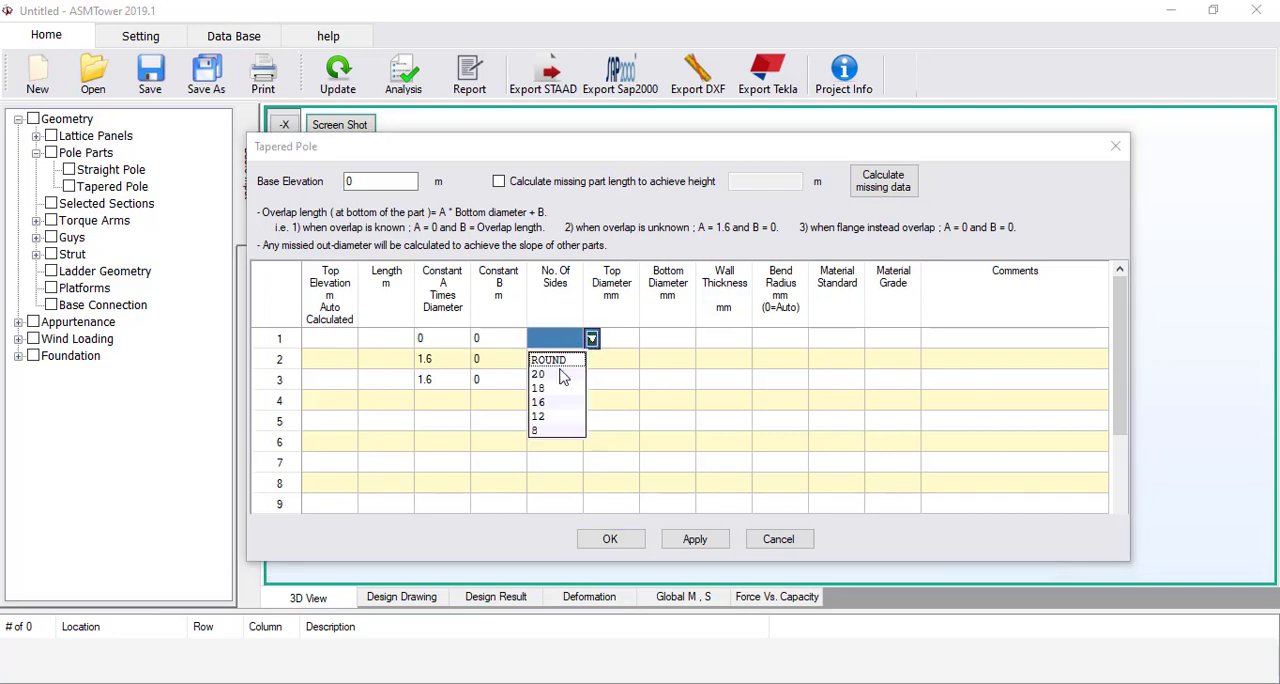
pyautogui.click(557, 389)
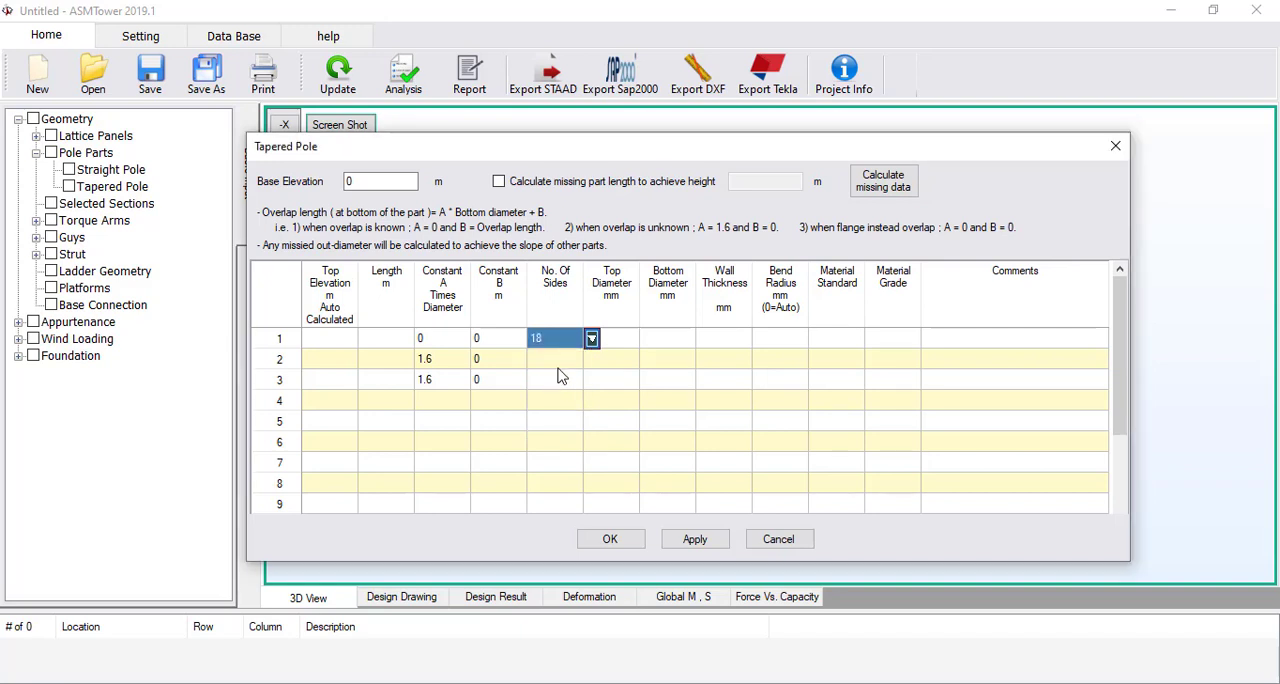
pyautogui.click(588, 358)
pyautogui.click(591, 359)
pyautogui.click(557, 409)
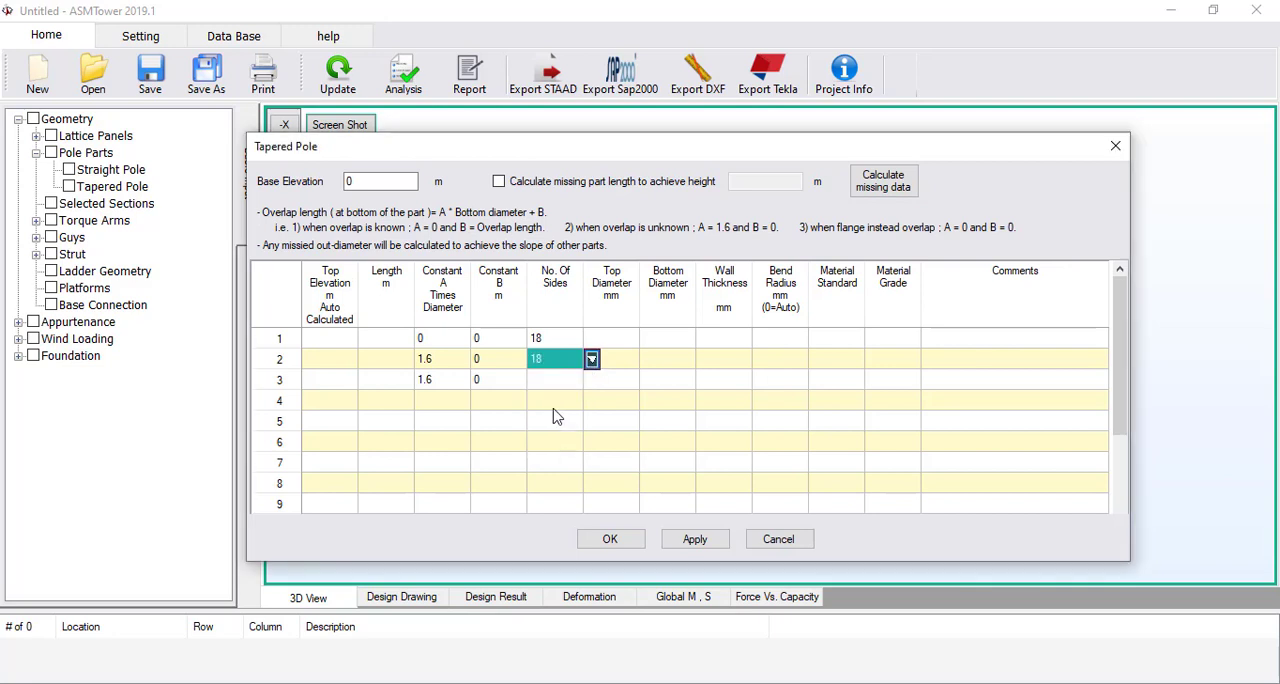
pyautogui.click(590, 381)
pyautogui.click(591, 381)
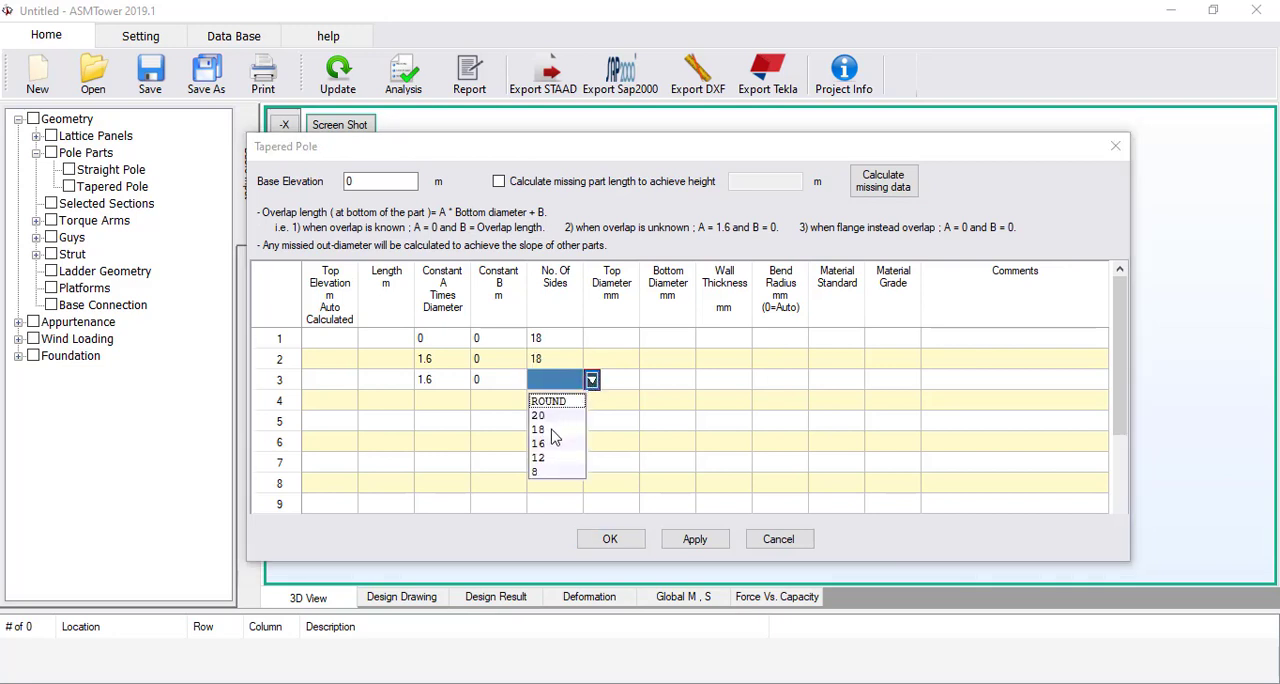
pyautogui.click(568, 430)
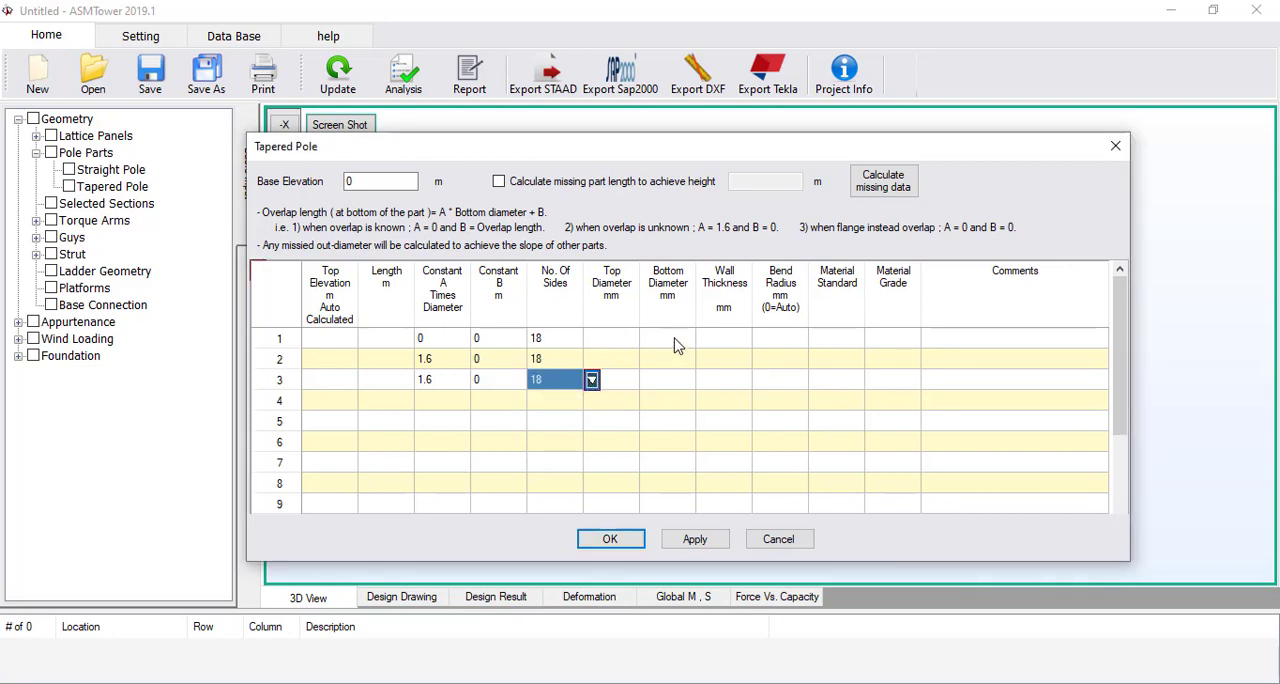
# Set the first part's bottom diameter to 1200 mm and the third part's top diameter to 500 mm
pyautogui.click(677, 345)
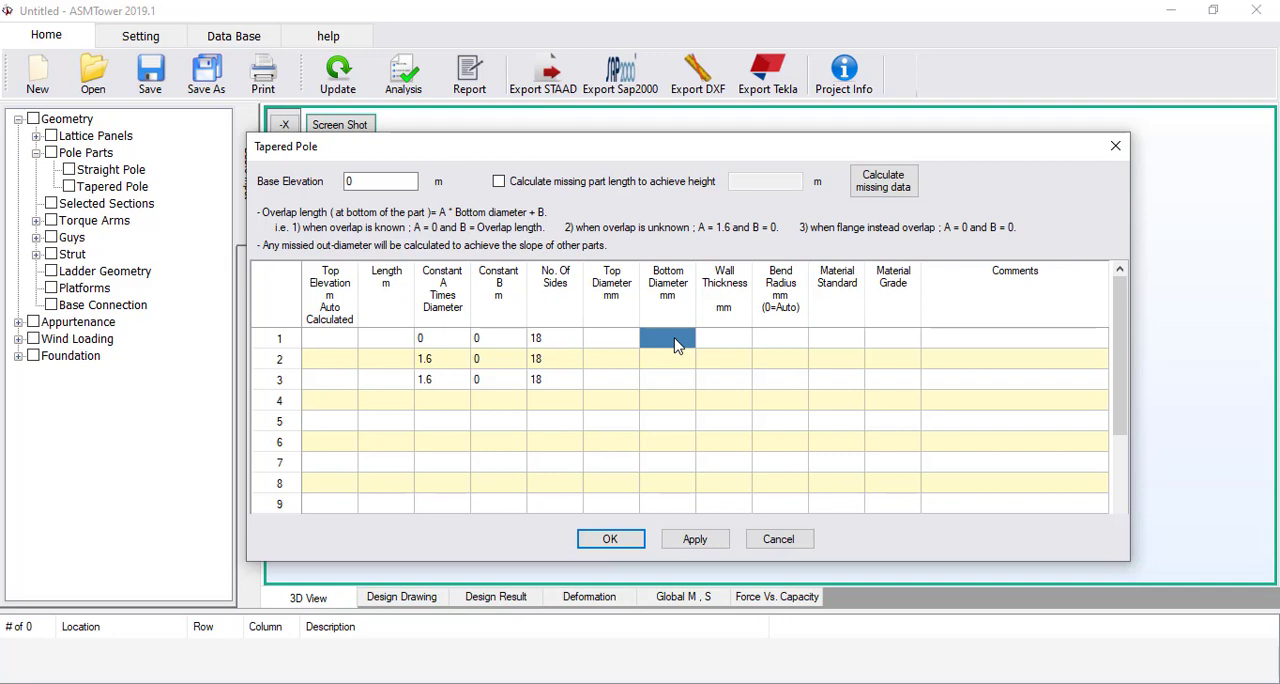
pyautogui.write('1200')
pyautogui.click(612, 381)
pyautogui.write('500')
pyautogui.press('Tab')
# Set the wall thickness of all three pole parts to 5 mm
pyautogui.click(722, 341)
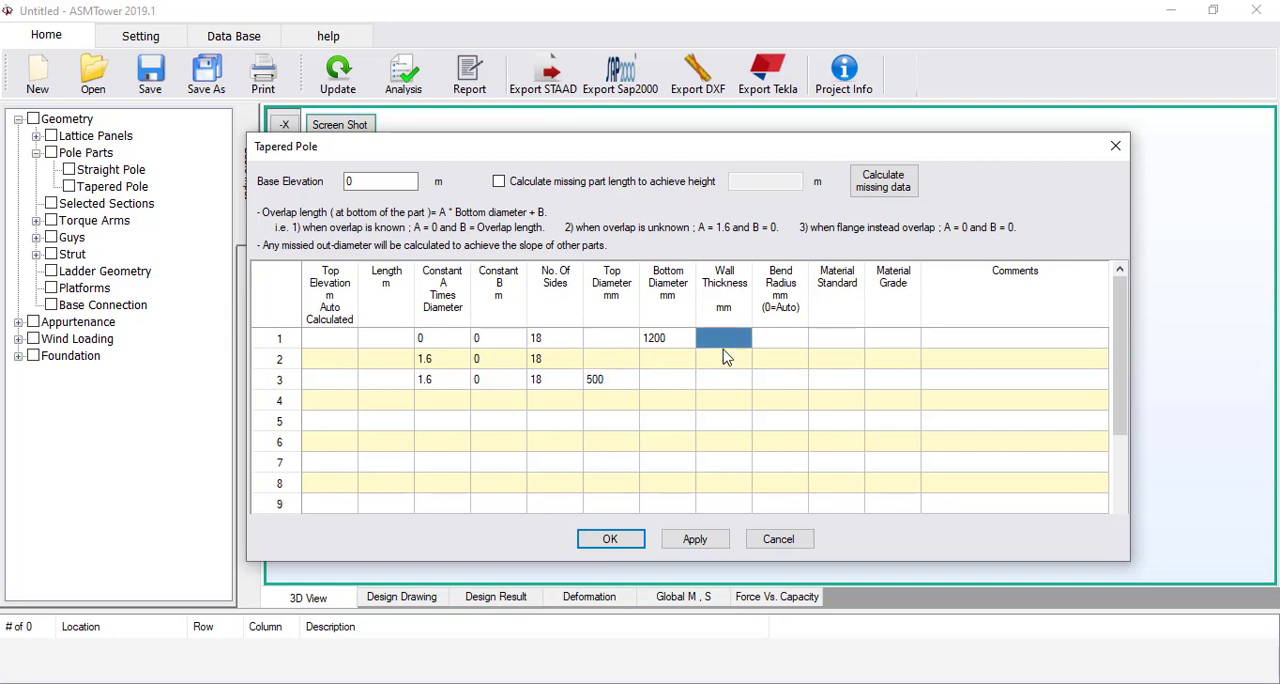
pyautogui.write('5')
pyautogui.press('Return')
pyautogui.write('5')
pyautogui.press('Return')
pyautogui.write('5')
# Set the bend radius of all three pole parts to 0 for automatic calculation
pyautogui.click(800, 341)
pyautogui.write('0')
pyautogui.press('Return')
pyautogui.write('0')
pyautogui.press('Return')
pyautogui.write('0')
# Assign material standard EN 10025-2:2004 and grade S355 to the first pole part
pyautogui.click(818, 344)
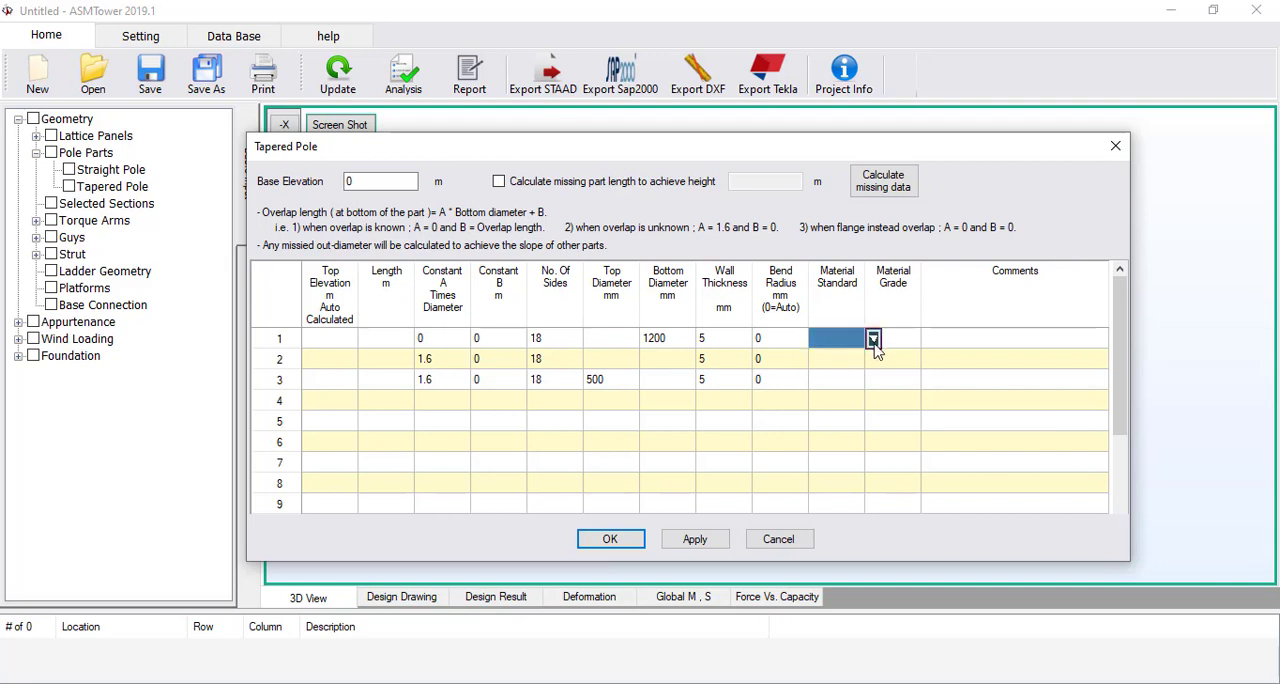
pyautogui.click(874, 339)
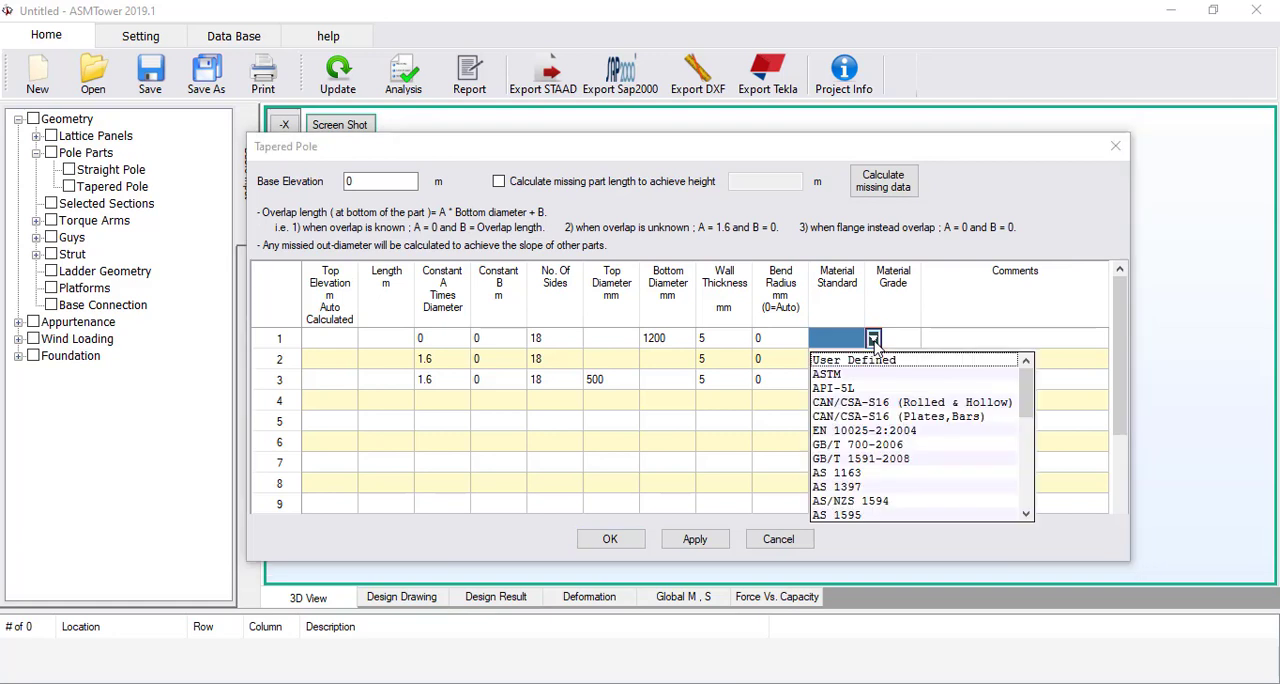
pyautogui.click(866, 430)
pyautogui.click(895, 340)
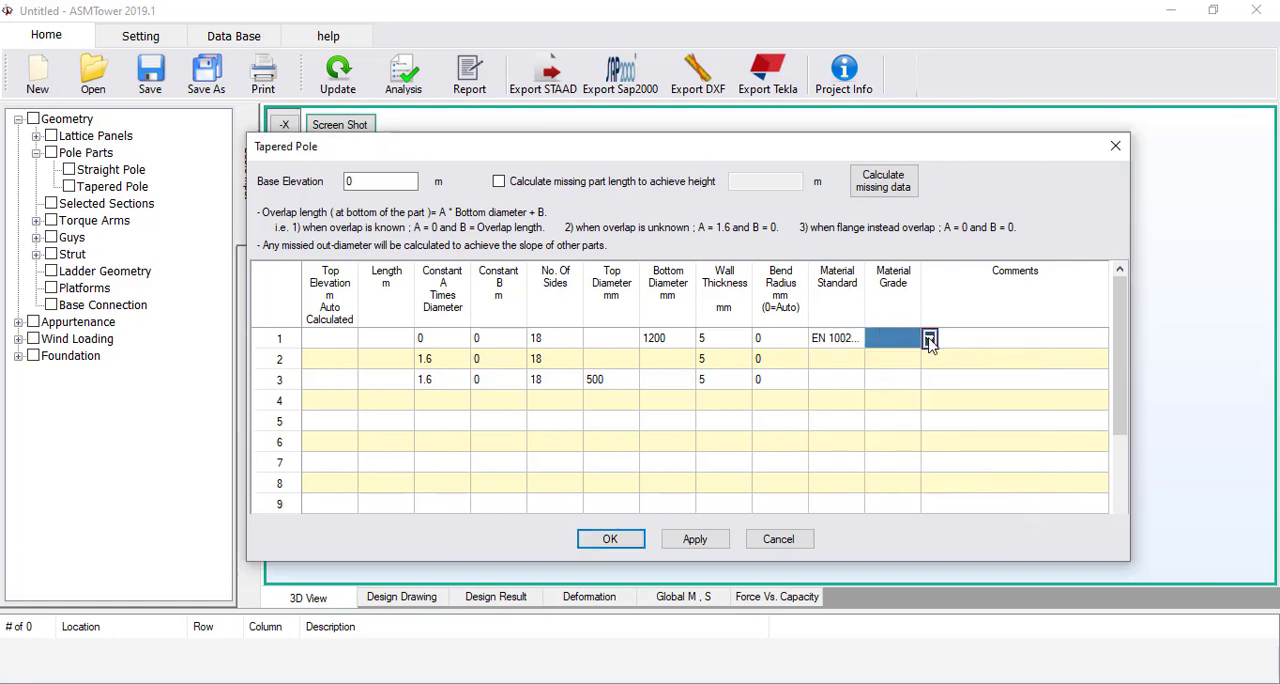
pyautogui.click(929, 339)
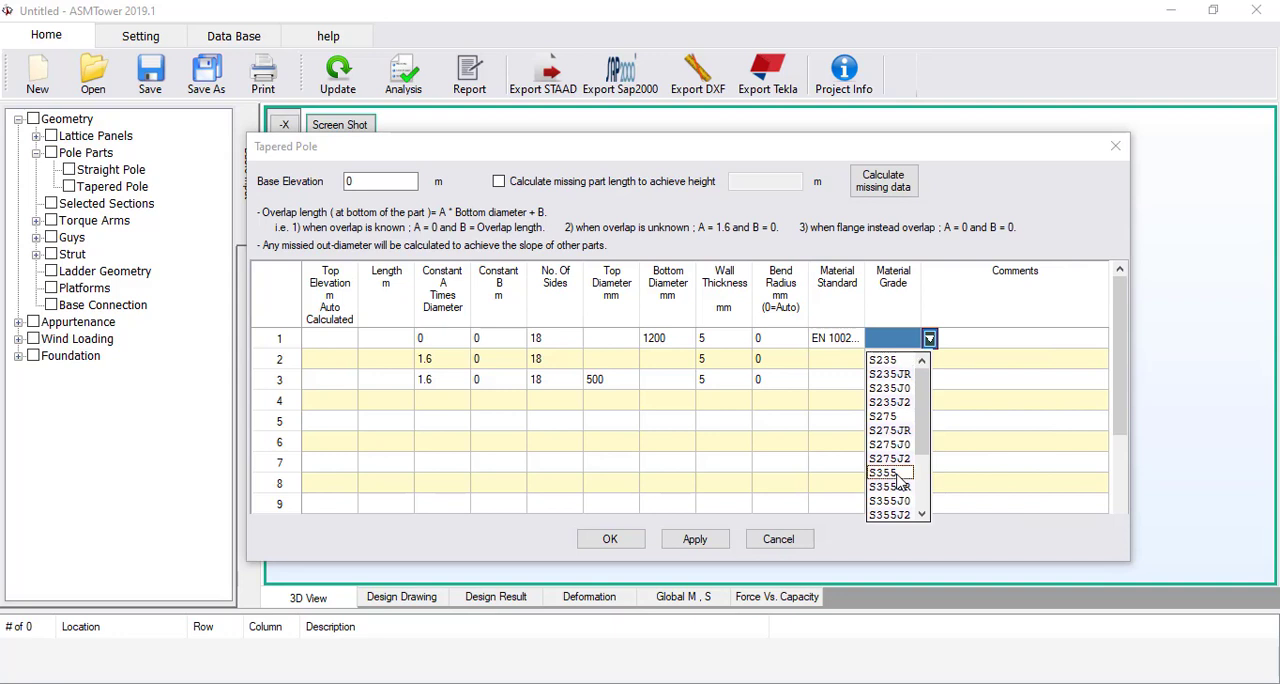
pyautogui.click(897, 474)
# Copy the first part's material standard and grade to the second and third pole parts
pyautogui.moveTo(822, 337); pyautogui.dragTo(888, 330)
pyautogui.hotkey('ctrl', 'c')
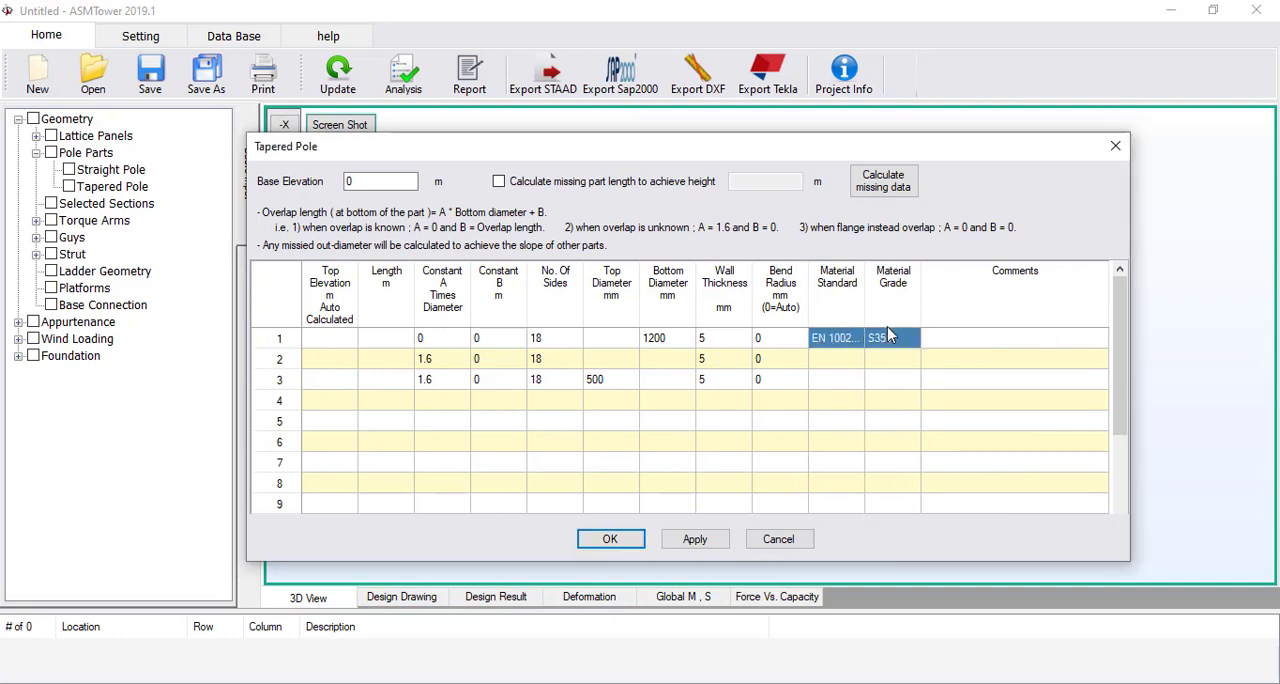
pyautogui.click(836, 363)
pyautogui.hotkey('ctrl', 'v')
pyautogui.click(836, 377)
pyautogui.hotkey('ctrl', 'v')
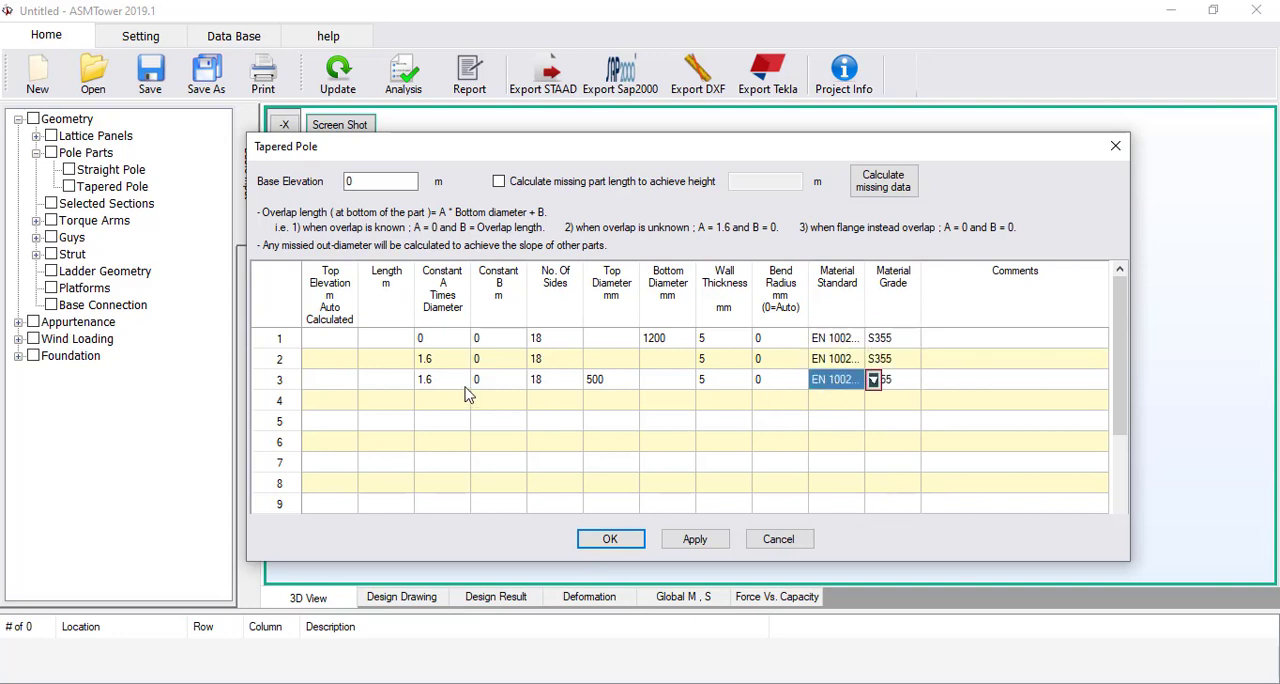
# Calculate the missing part lengths and diameters for a 30 m pole height and accept the tapered pole data
pyautogui.click(386, 359)
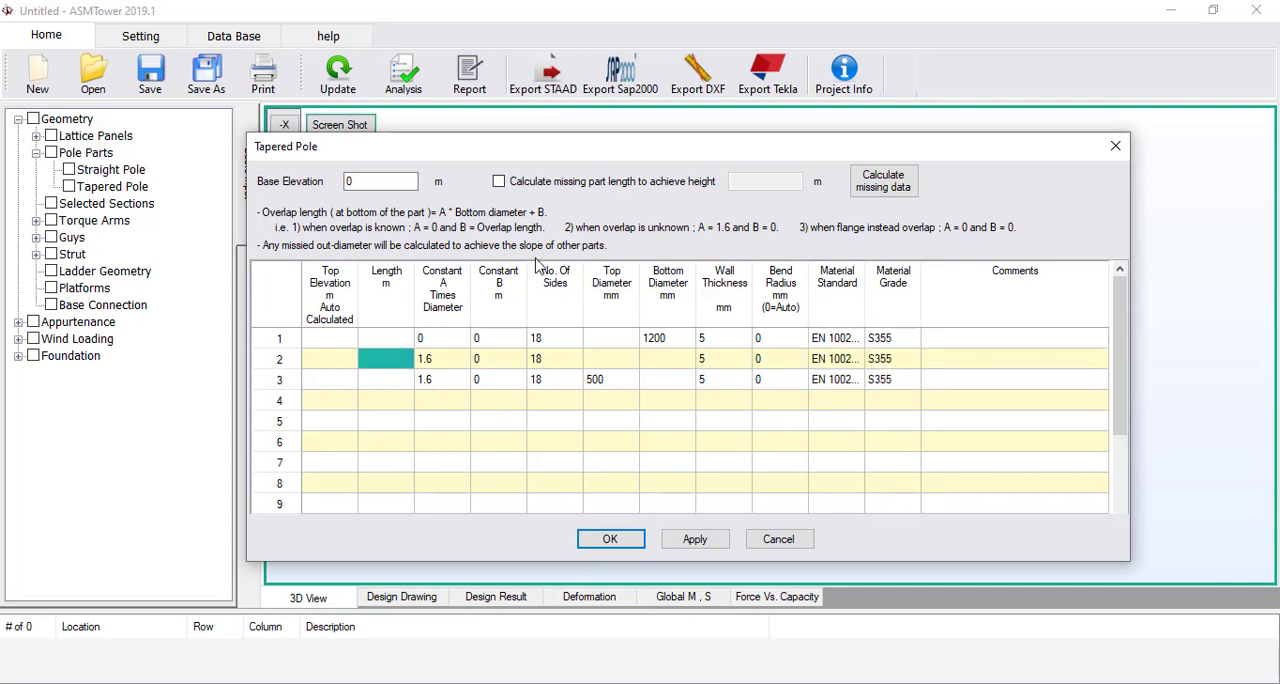
pyautogui.click(498, 181)
pyautogui.click(742, 182)
pyautogui.write('30')
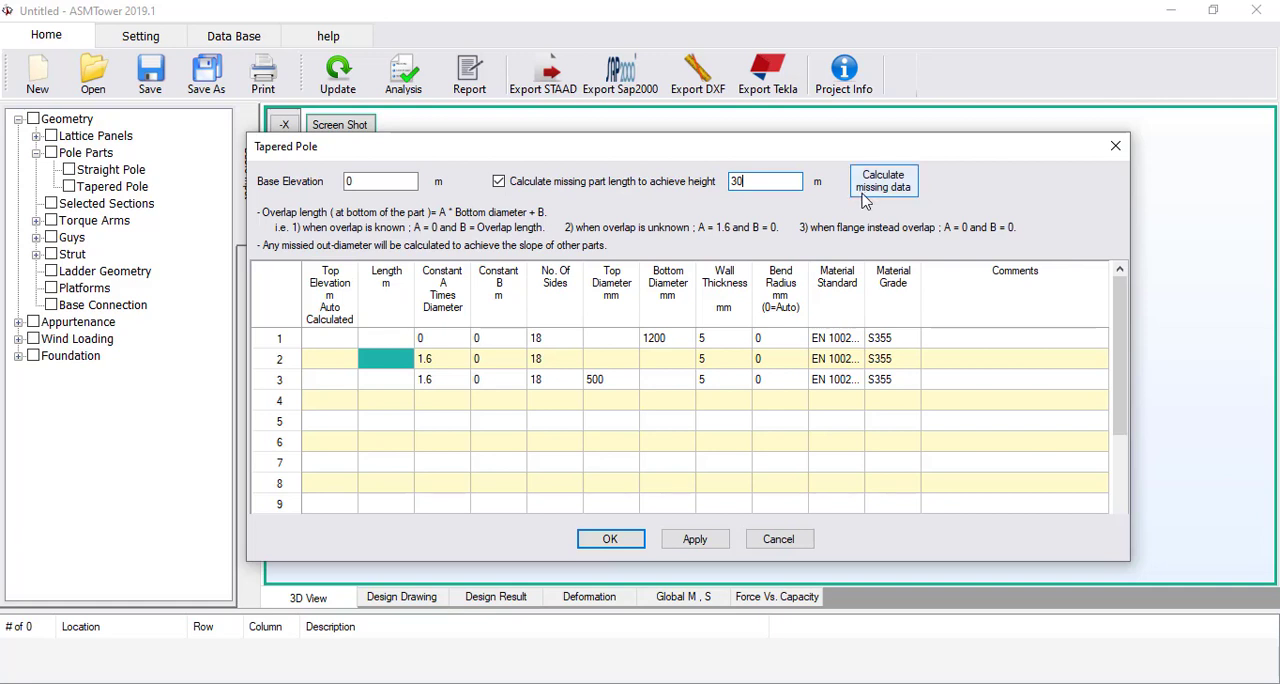
pyautogui.click(870, 193)
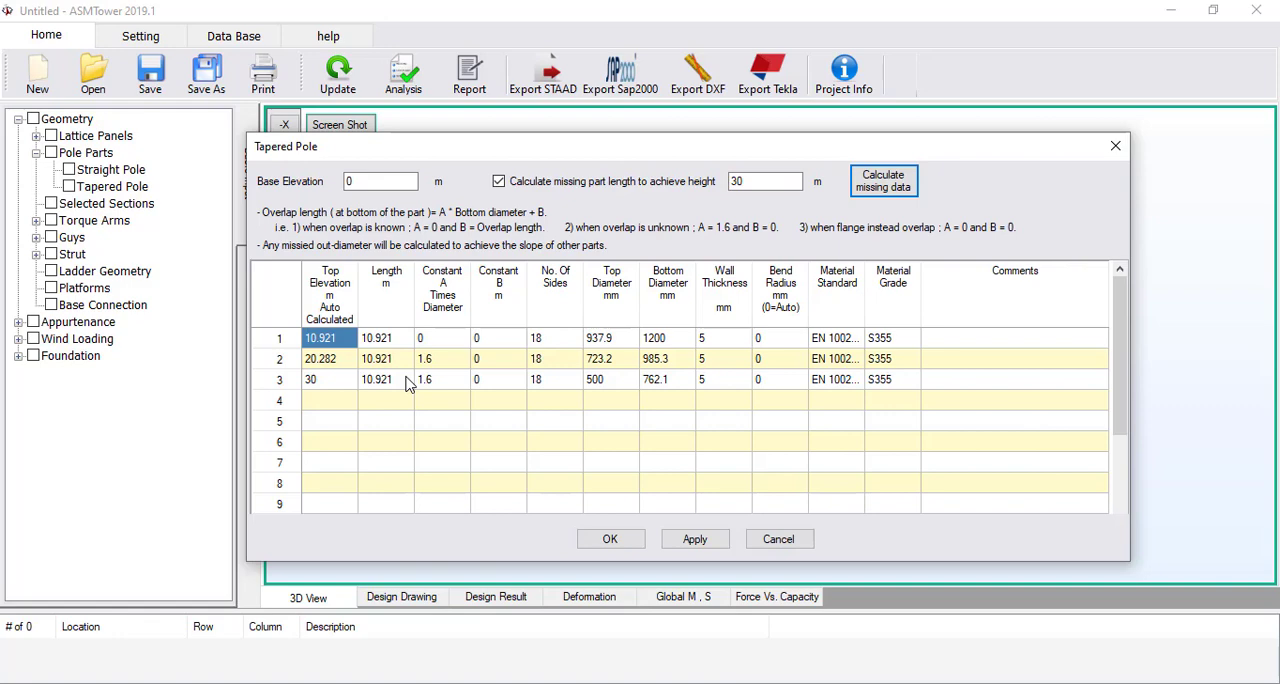
pyautogui.click(610, 539)
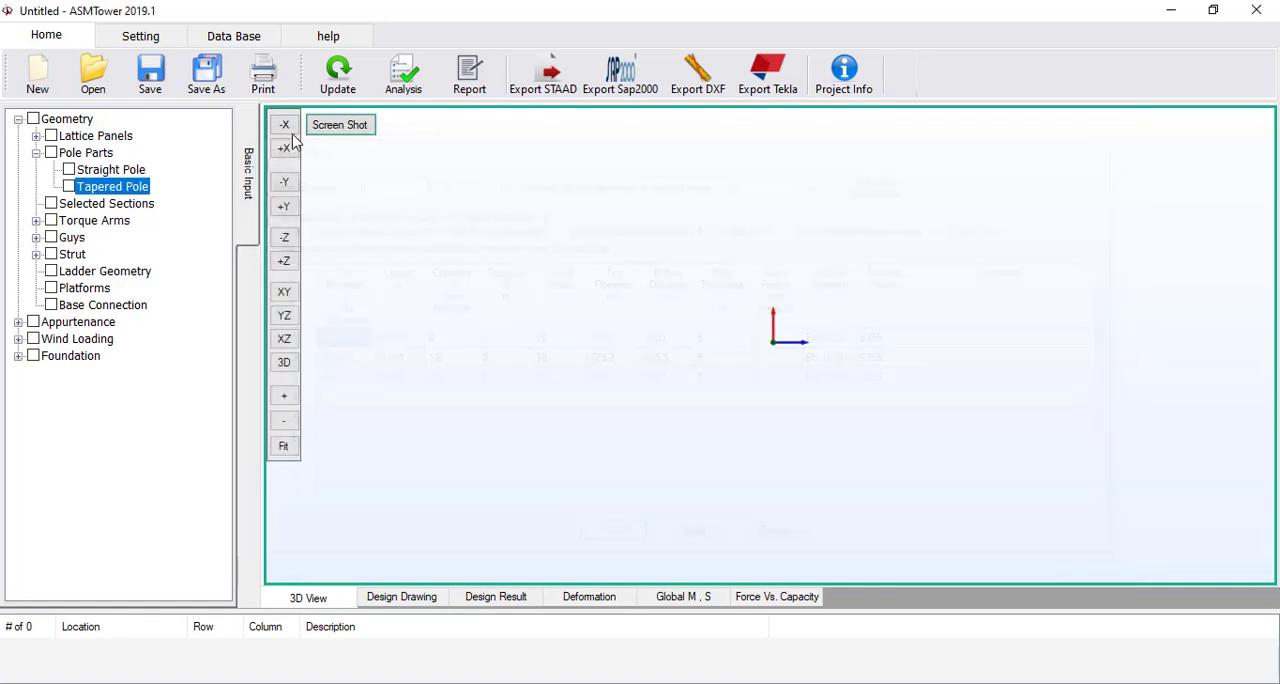
# Update the model and inspect the tapered pole in the 3D view
pyautogui.click(320, 91)
pyautogui.moveTo(626, 150); pyautogui.dragTo(503, 409, button='middle')
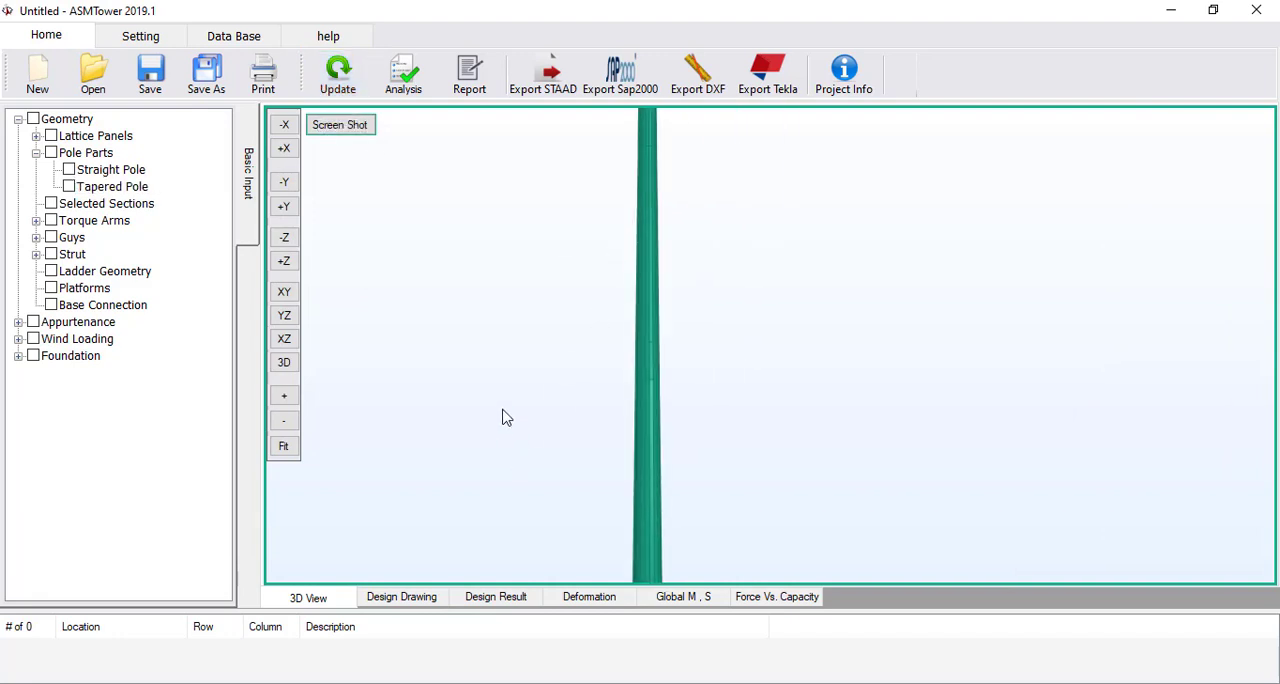
pyautogui.scroll(-2, 503, 409)
pyautogui.moveTo(565, 304); pyautogui.dragTo(505, 358, button='middle')
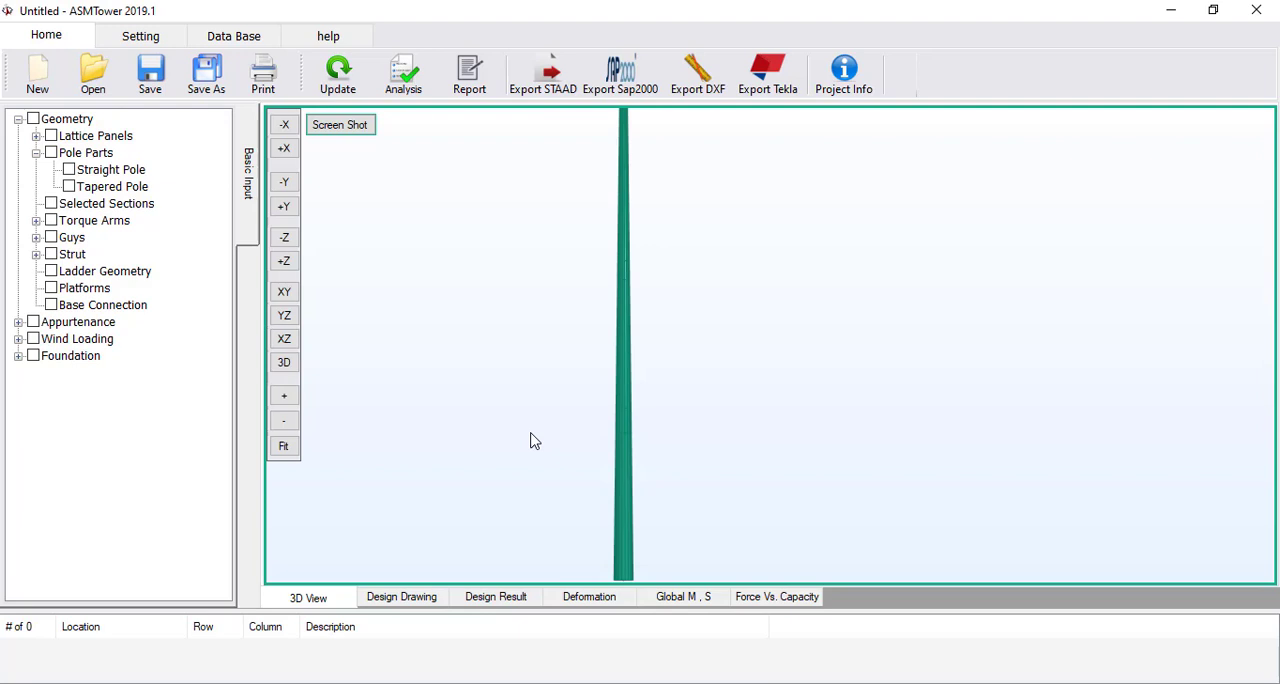
# Open the selected sections settings and set the material standard to EN 10025-2:2004, keeping material S235
pyautogui.doubleClick(118, 206)
pyautogui.click(366, 140)
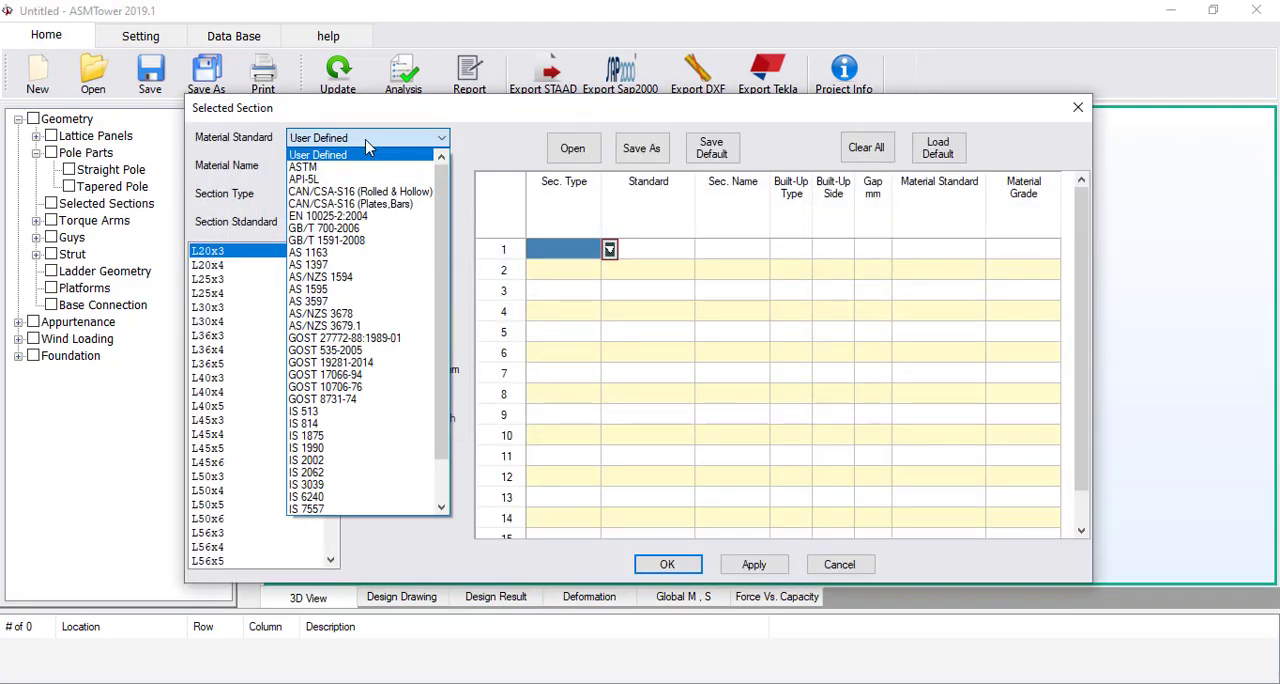
pyautogui.click(330, 216)
pyautogui.click(351, 168)
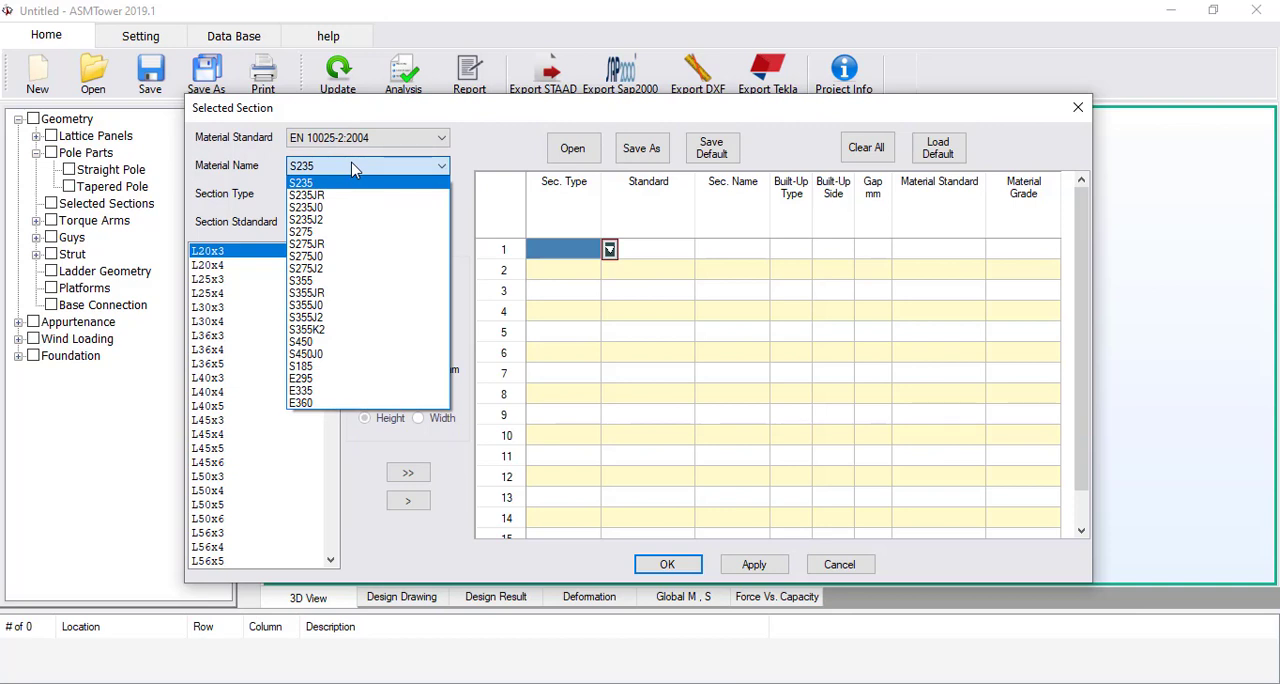
pyautogui.click(351, 167)
# Add the single equal angle L60x5 from section standard EN 10056-1:1998 to the selected sections
pyautogui.click(330, 193)
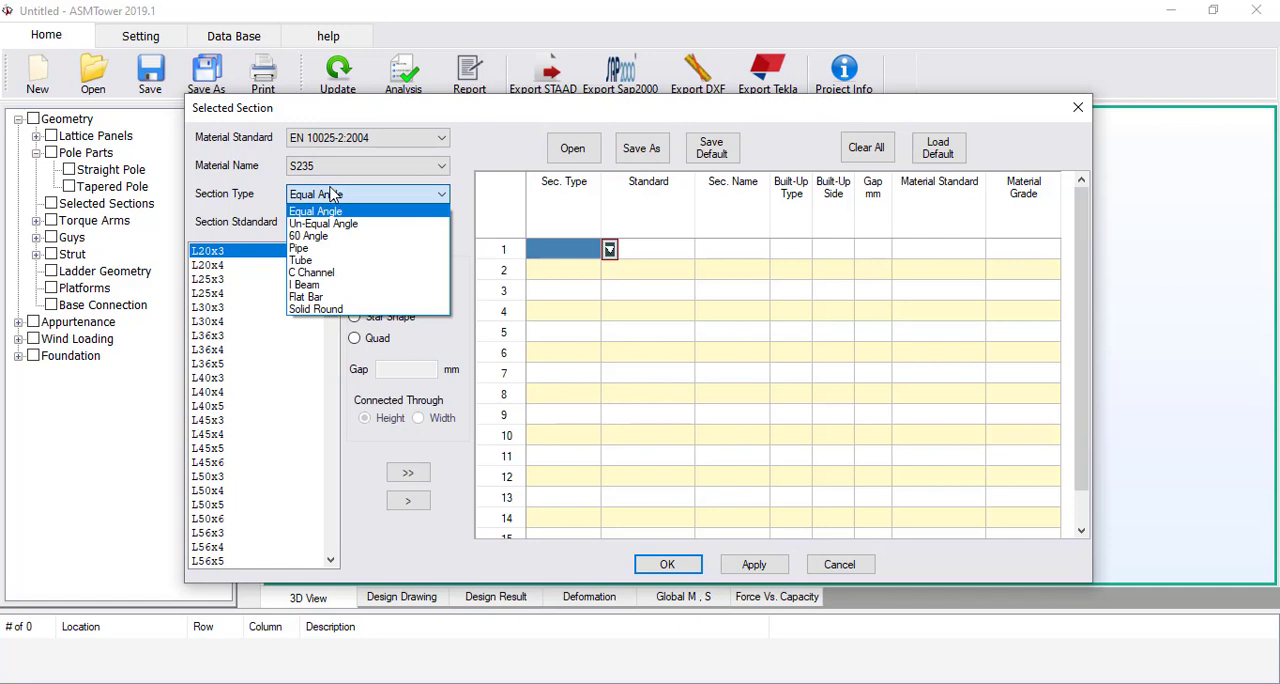
pyautogui.click(331, 194)
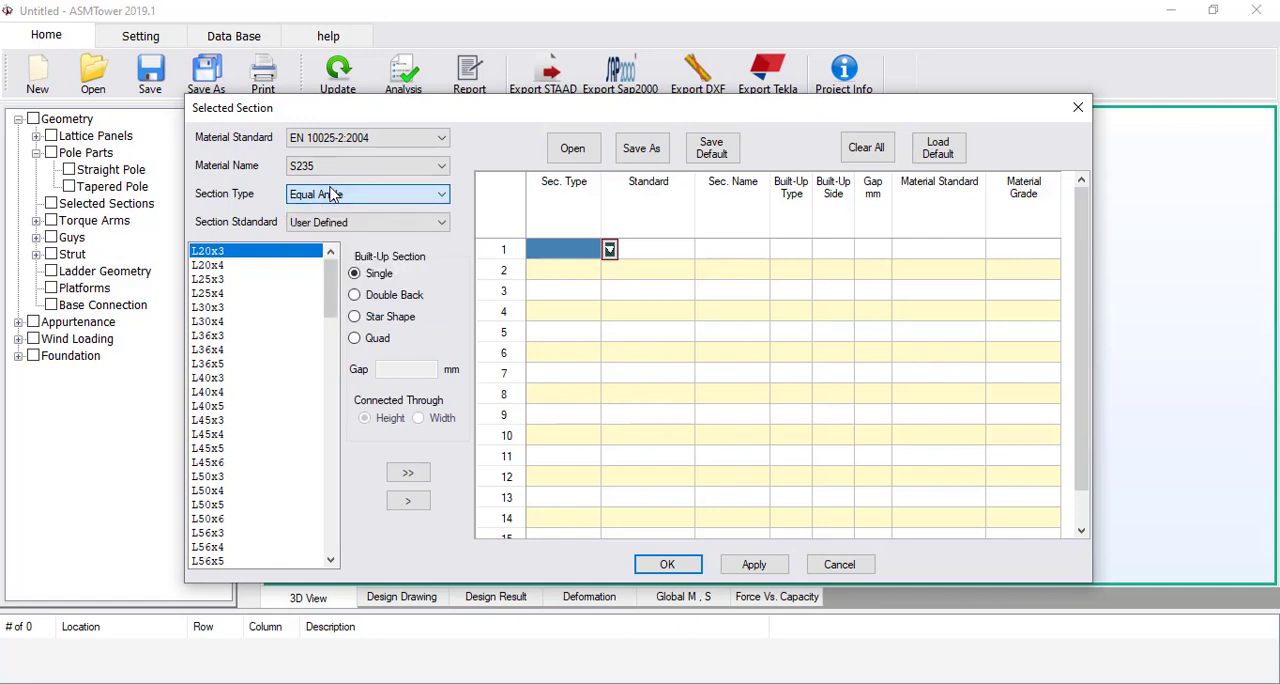
pyautogui.click(336, 221)
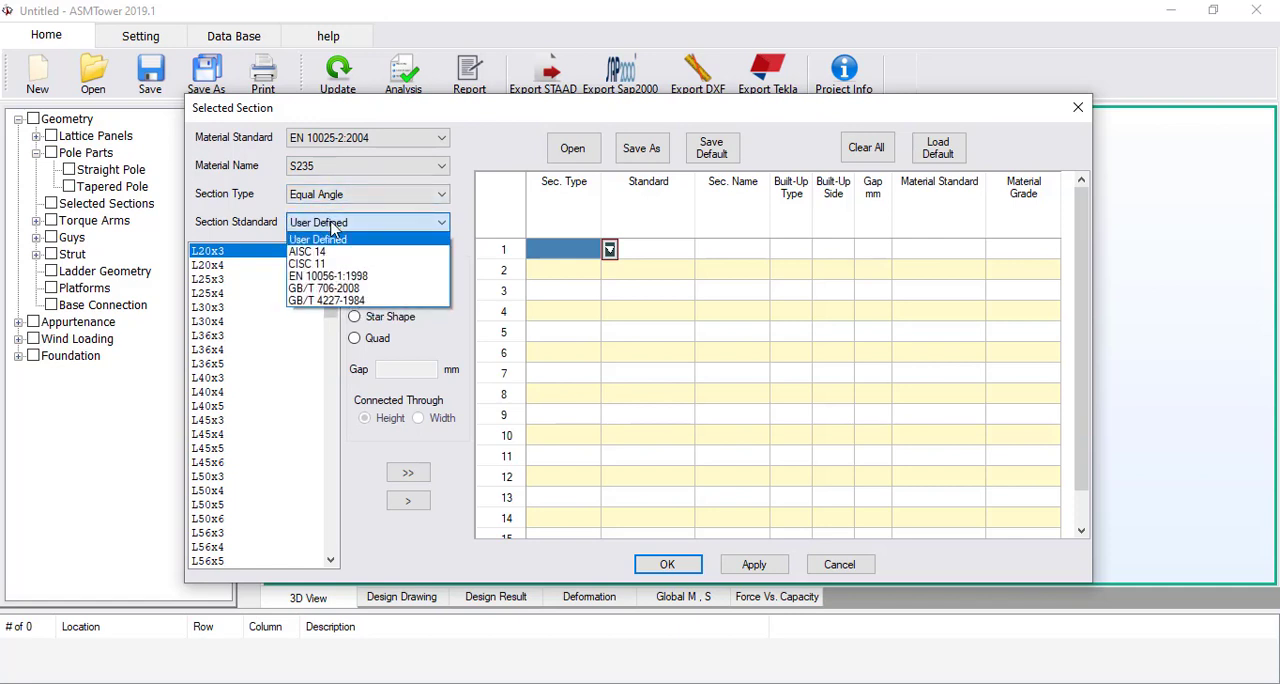
pyautogui.click(341, 276)
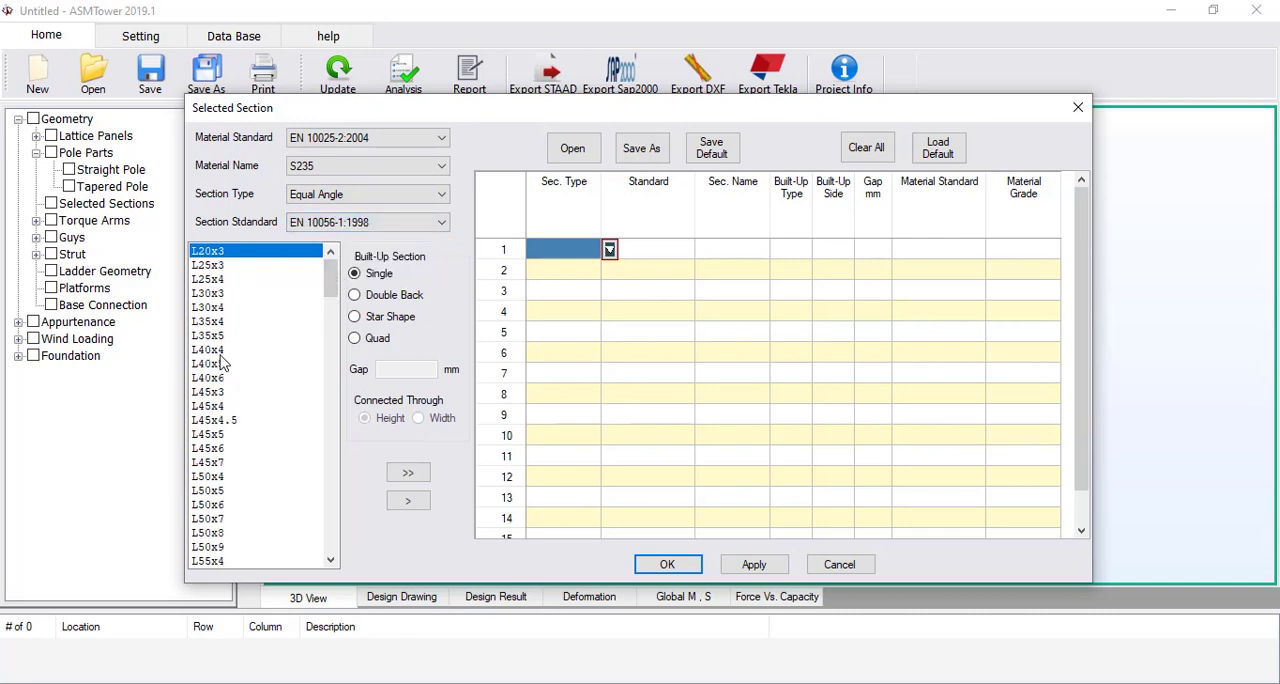
pyautogui.click(228, 535)
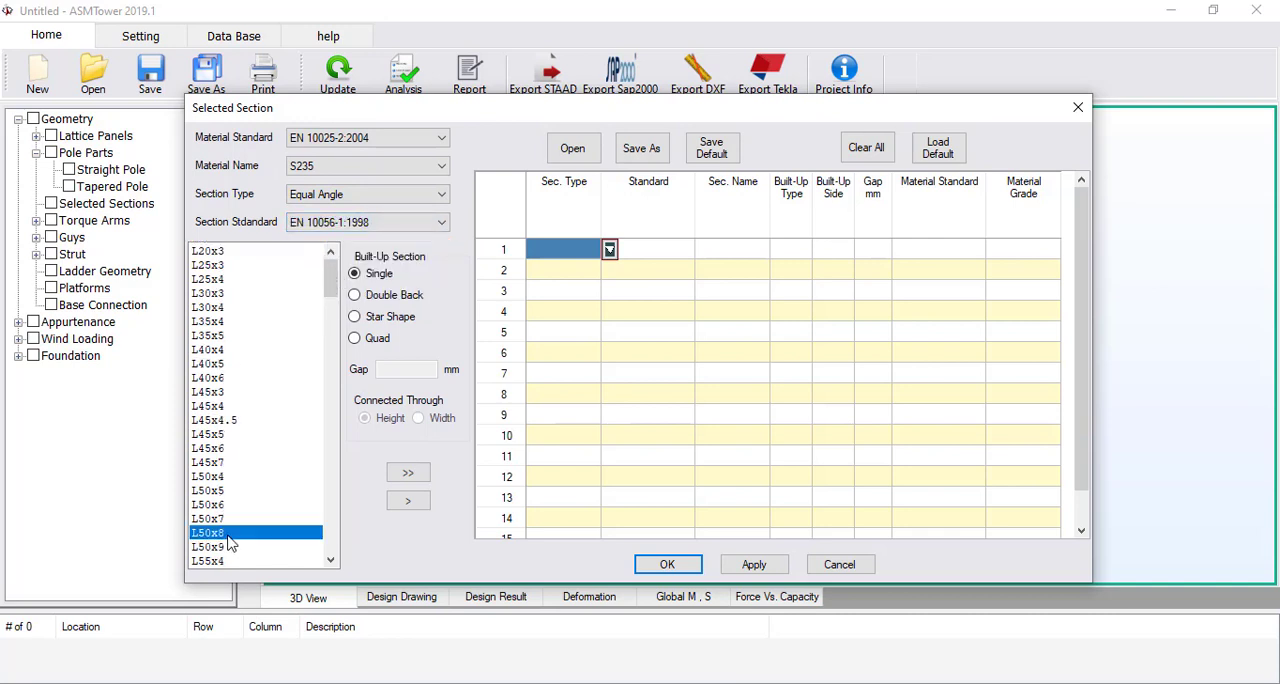
pyautogui.scroll(-3, 232, 480)
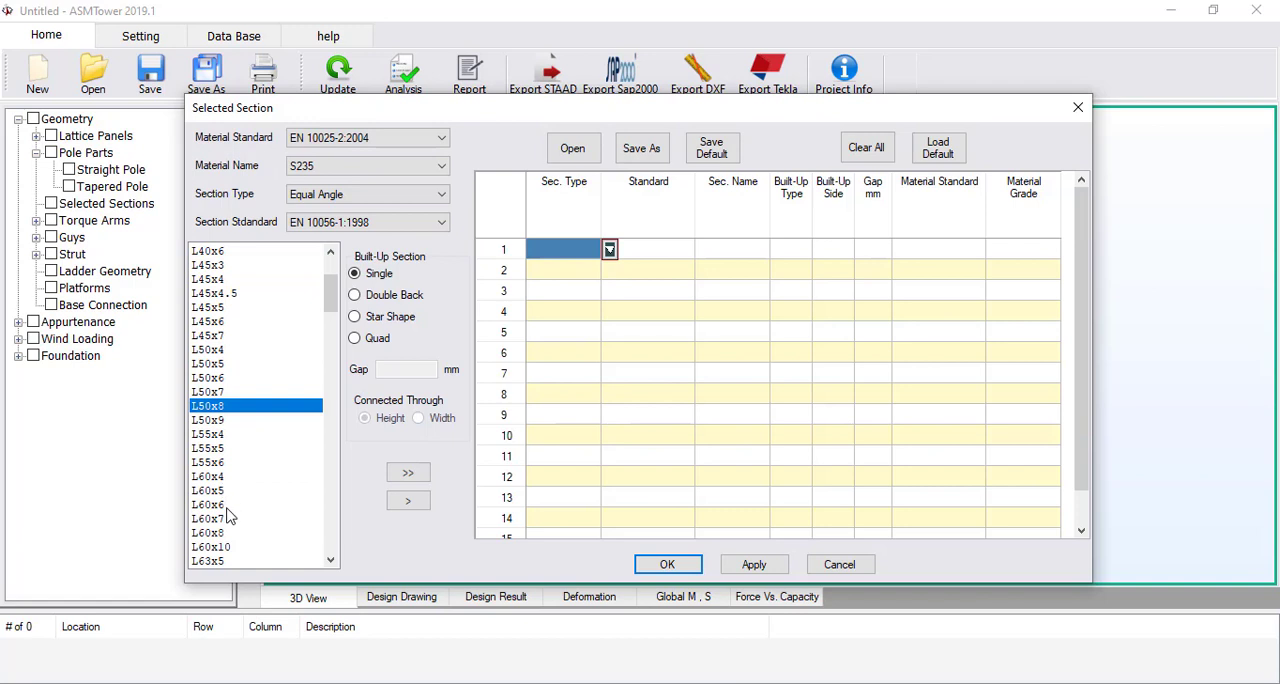
pyautogui.click(230, 492)
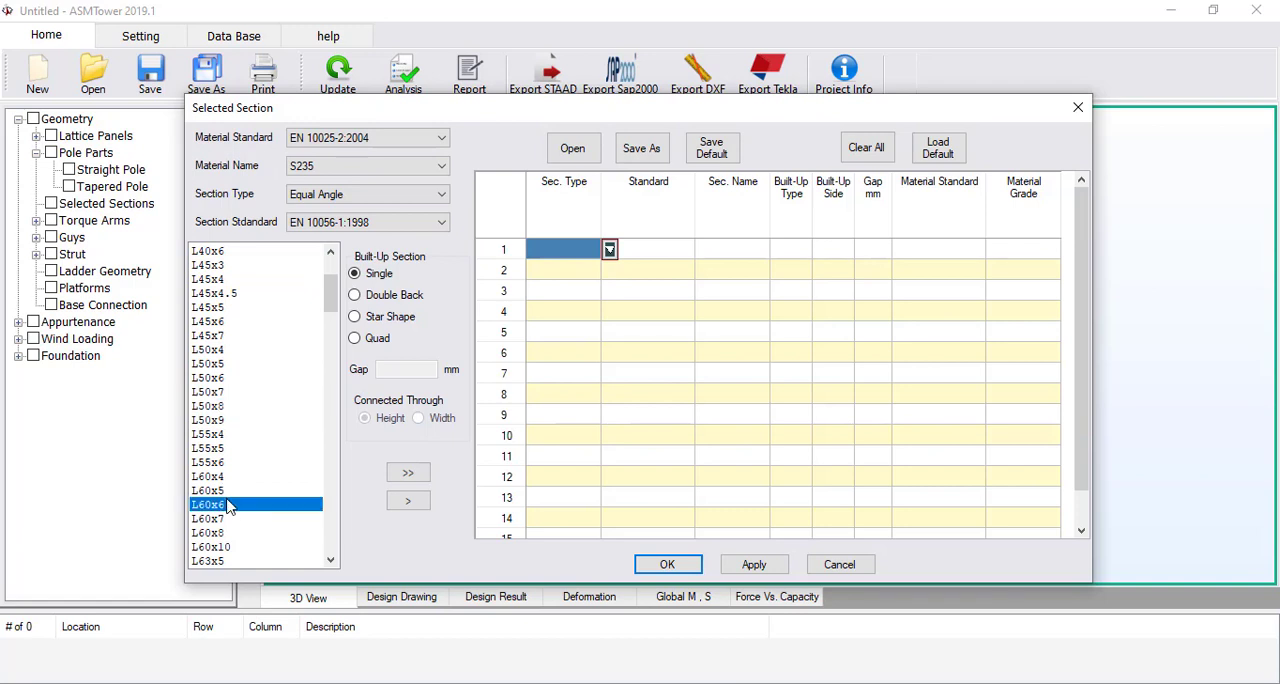
pyautogui.click(408, 500)
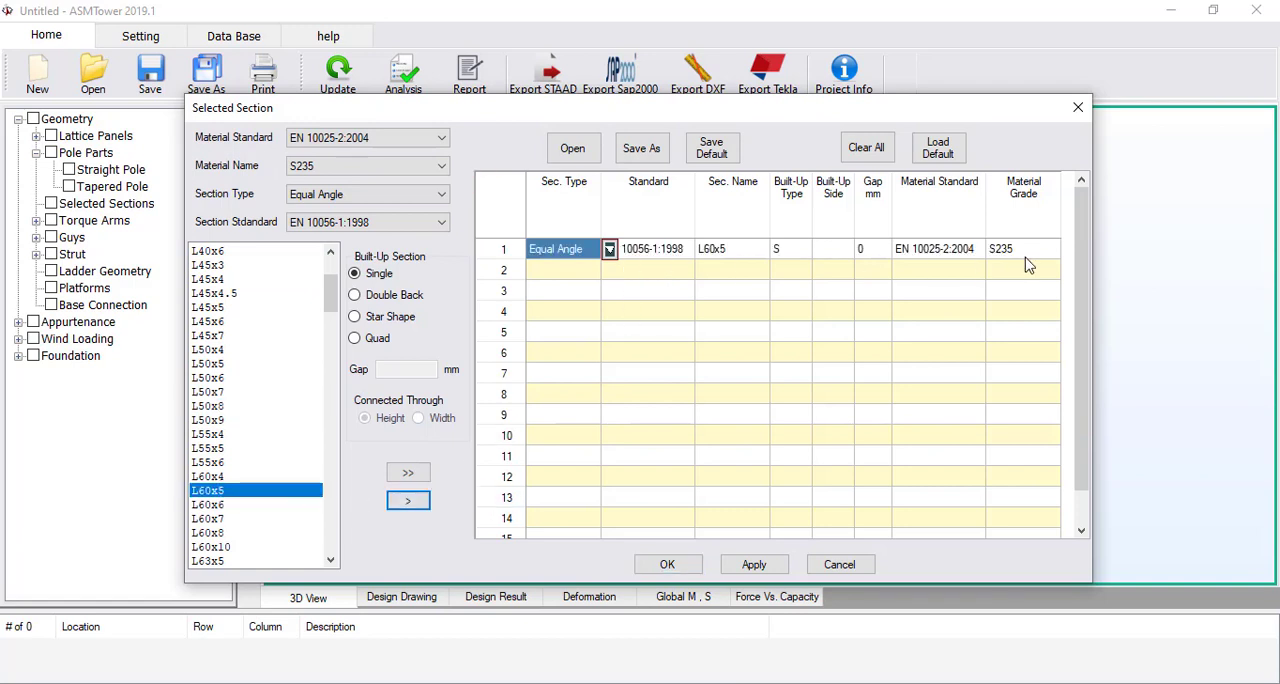
# Add the single pipe CHS 76.1x4 from section standard EN 10210-2:2006-04 to the selected sections
pyautogui.click(346, 200)
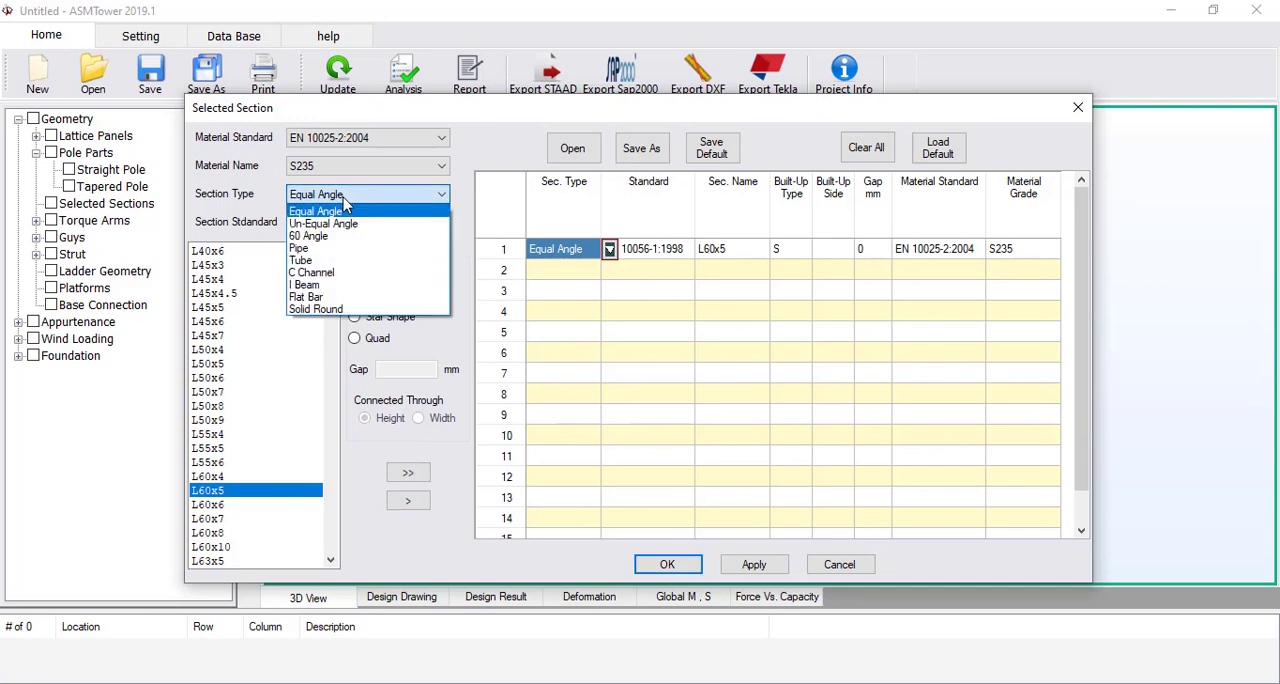
pyautogui.click(355, 250)
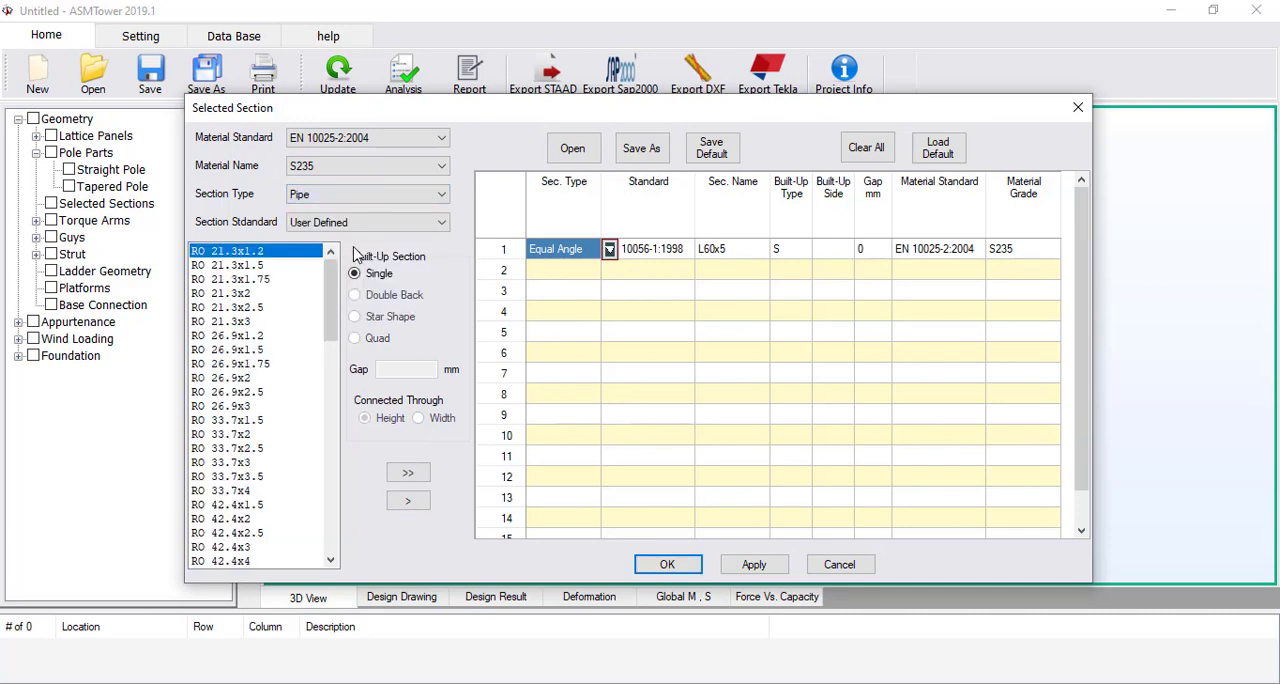
pyautogui.click(360, 223)
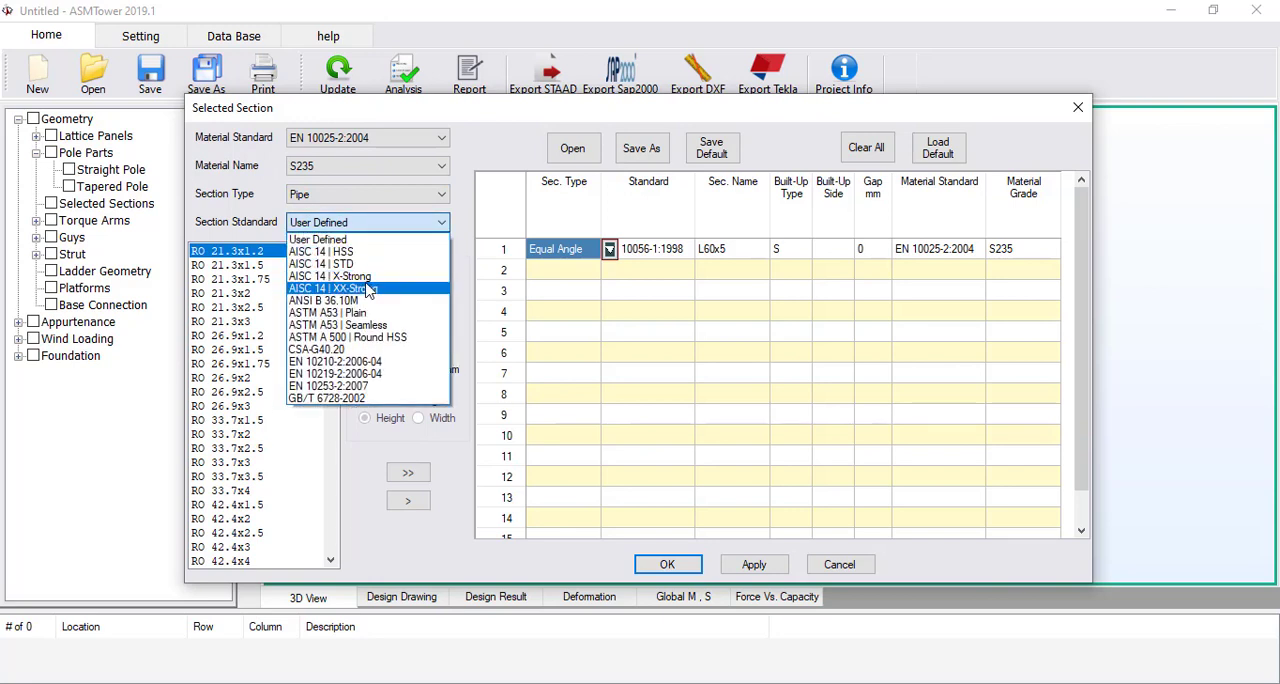
pyautogui.click(365, 361)
pyautogui.moveTo(335, 267); pyautogui.dragTo(335, 295)
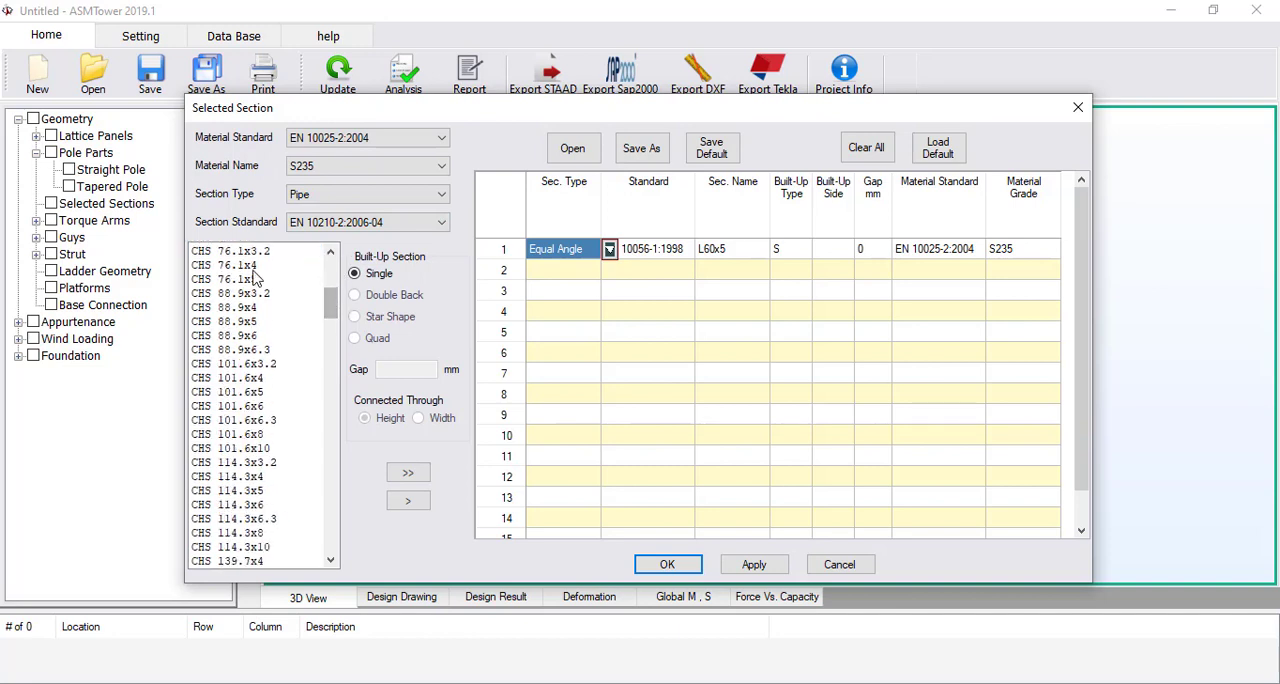
pyautogui.scroll(2, 309, 336)
pyautogui.click(305, 348)
pyautogui.click(415, 505)
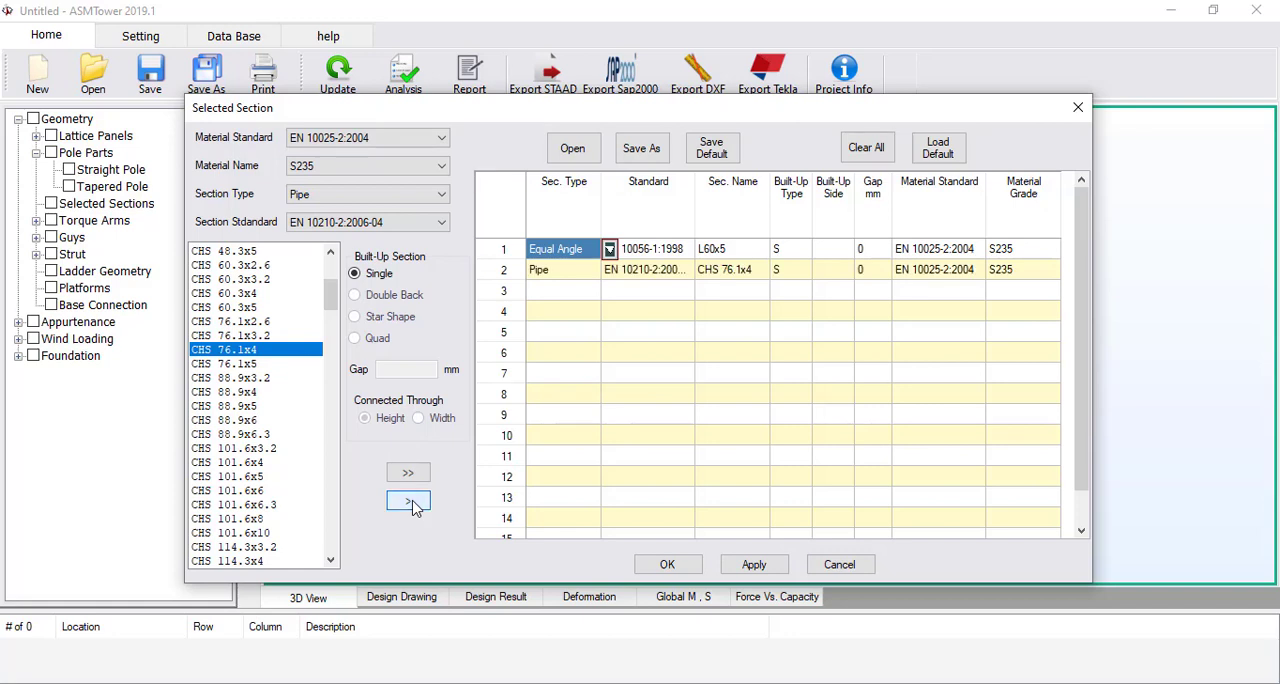
# Add the solid round RB 20 from section standard EN 10060:2003 to the selected sections
pyautogui.click(348, 205)
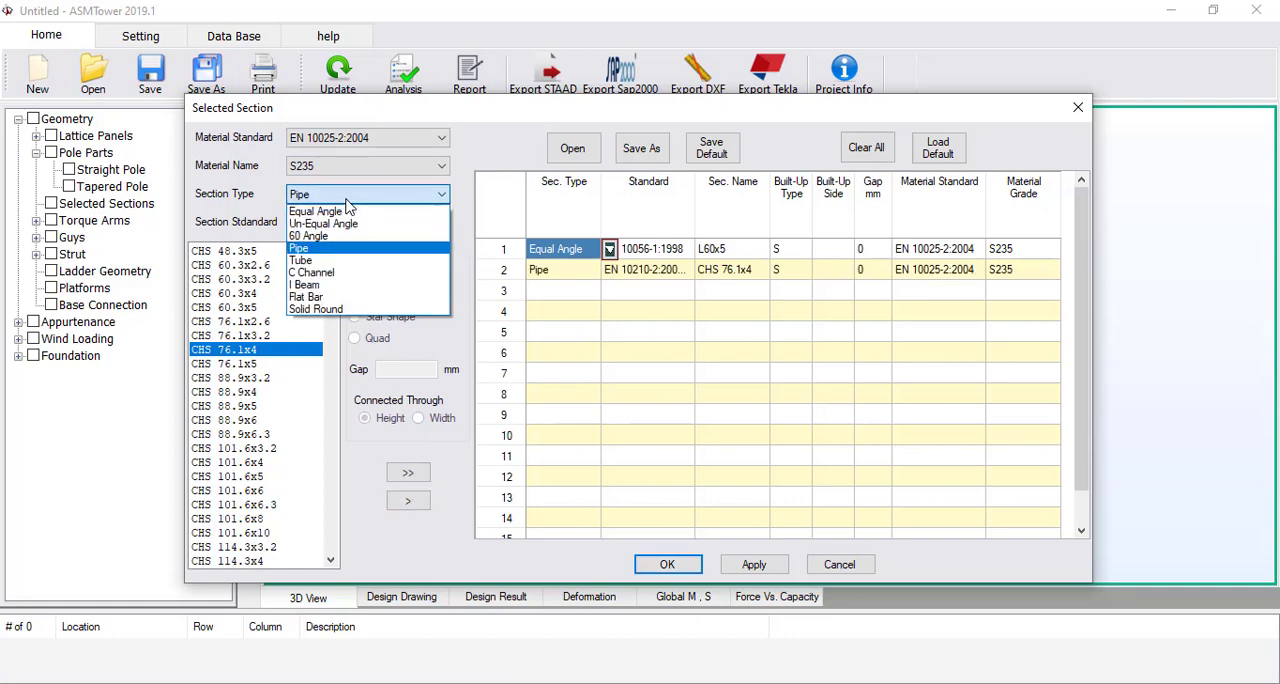
pyautogui.click(345, 317)
pyautogui.click(345, 224)
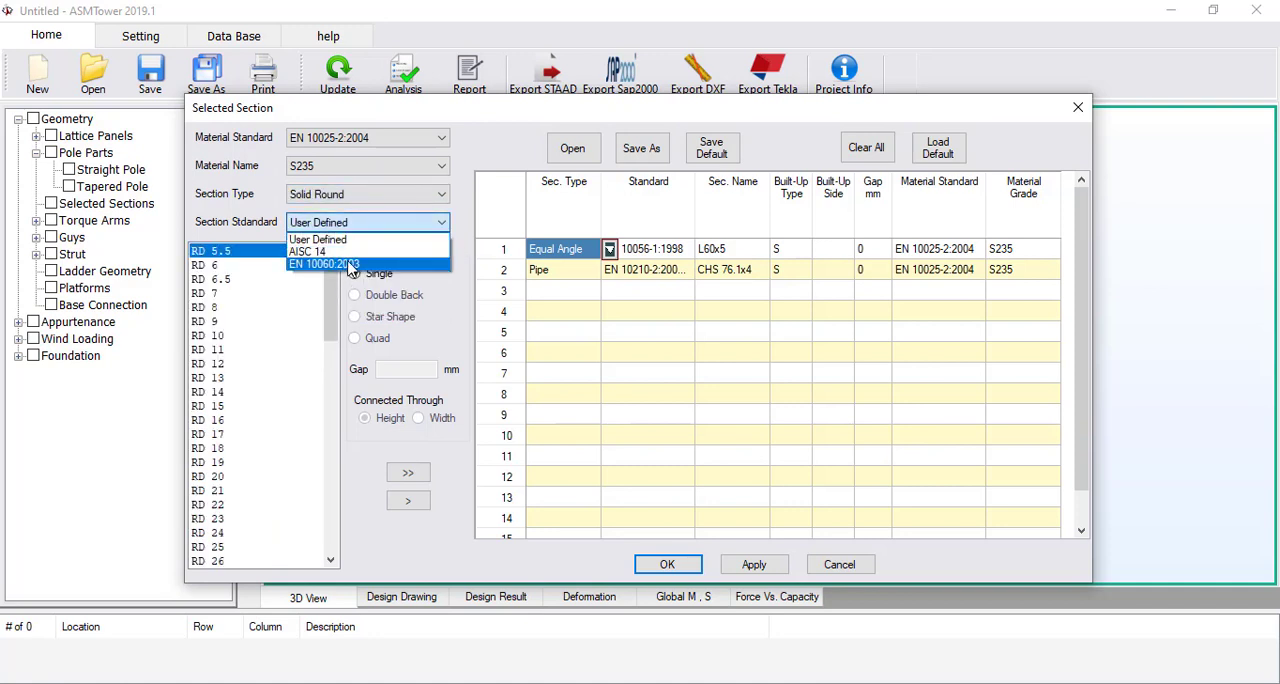
pyautogui.click(352, 262)
pyautogui.click(228, 321)
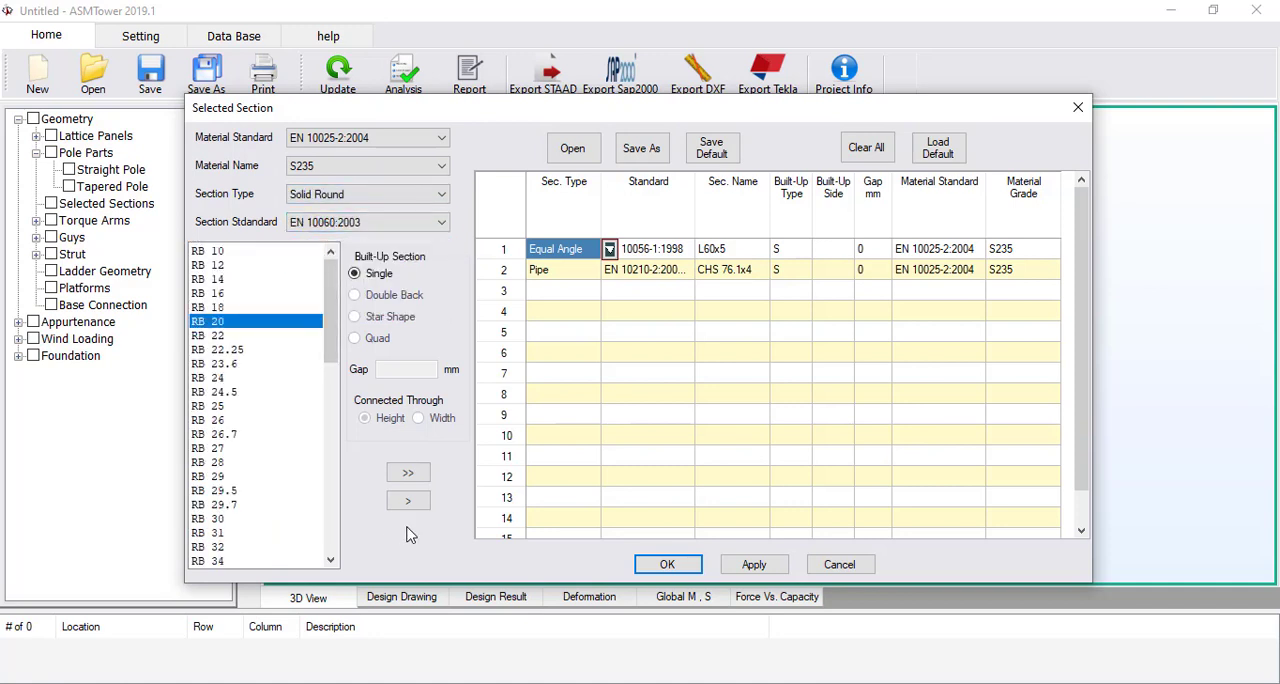
pyautogui.click(409, 501)
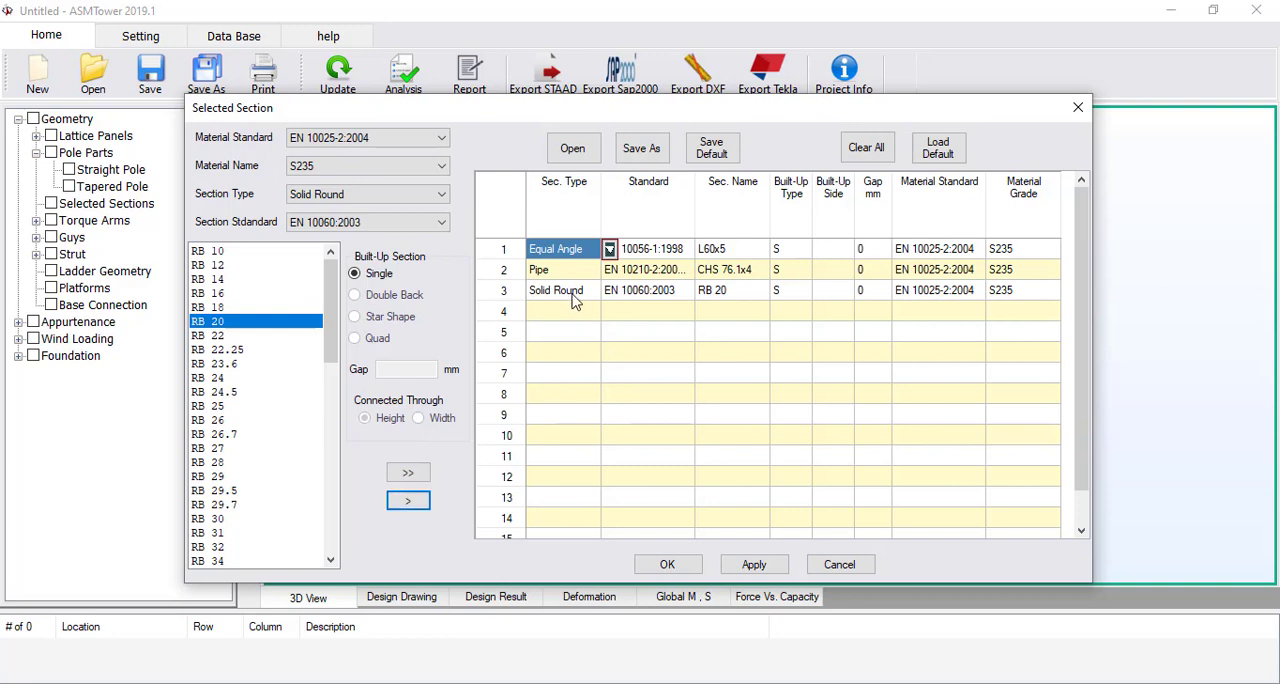
# Add the solid round RB 10 to the selected sections and accept the section list
pyautogui.click(232, 252)
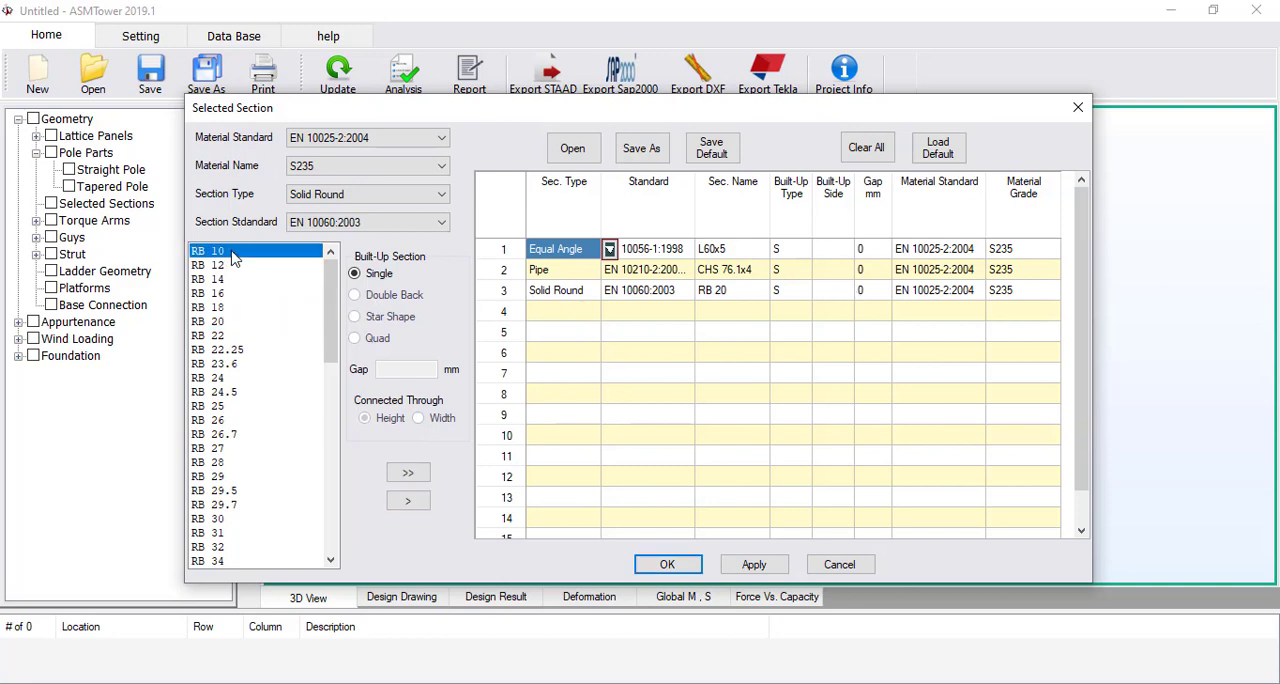
pyautogui.click(409, 501)
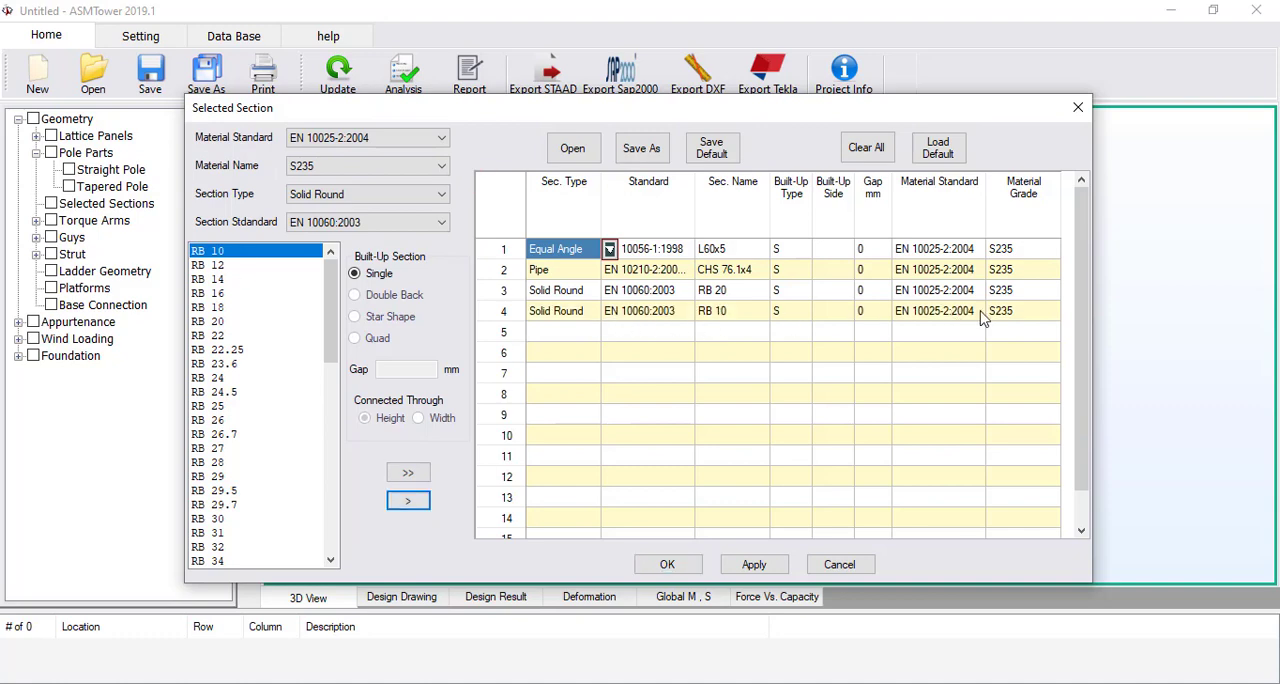
pyautogui.click(677, 565)
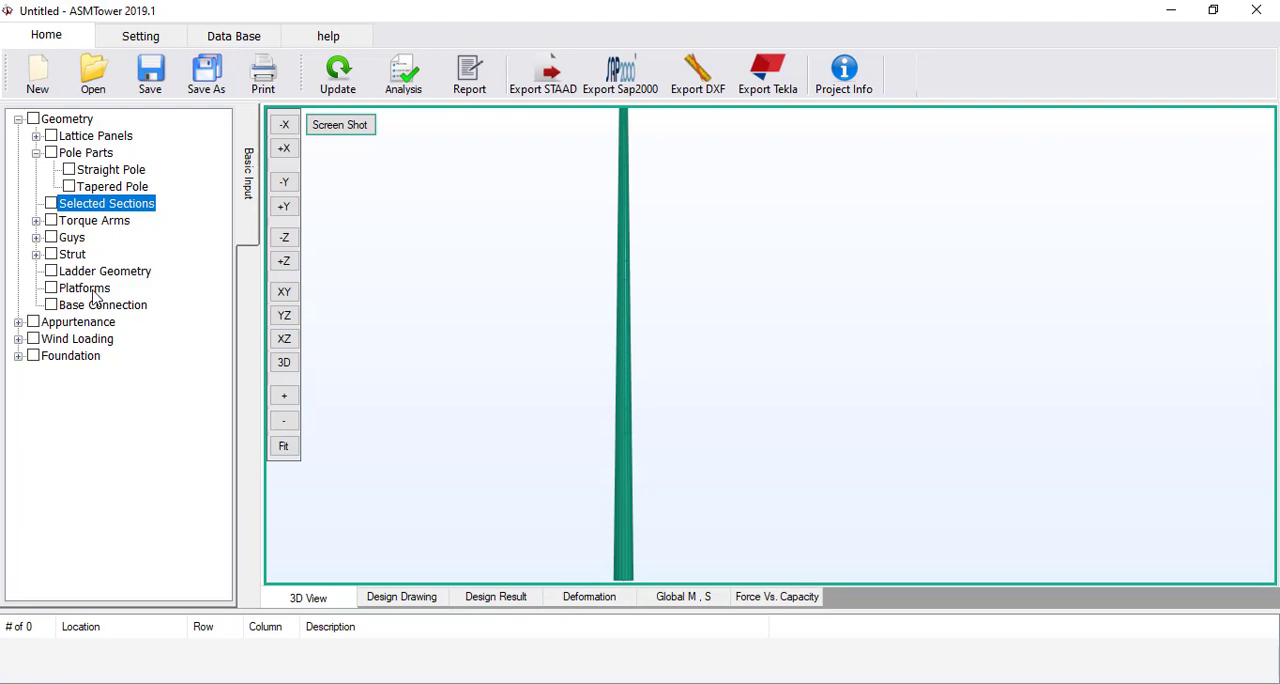
# Open the platform settings, name the platform "Platform 29m" and set its elevation to 29 m
pyautogui.doubleClick(95, 290)
pyautogui.click(722, 205)
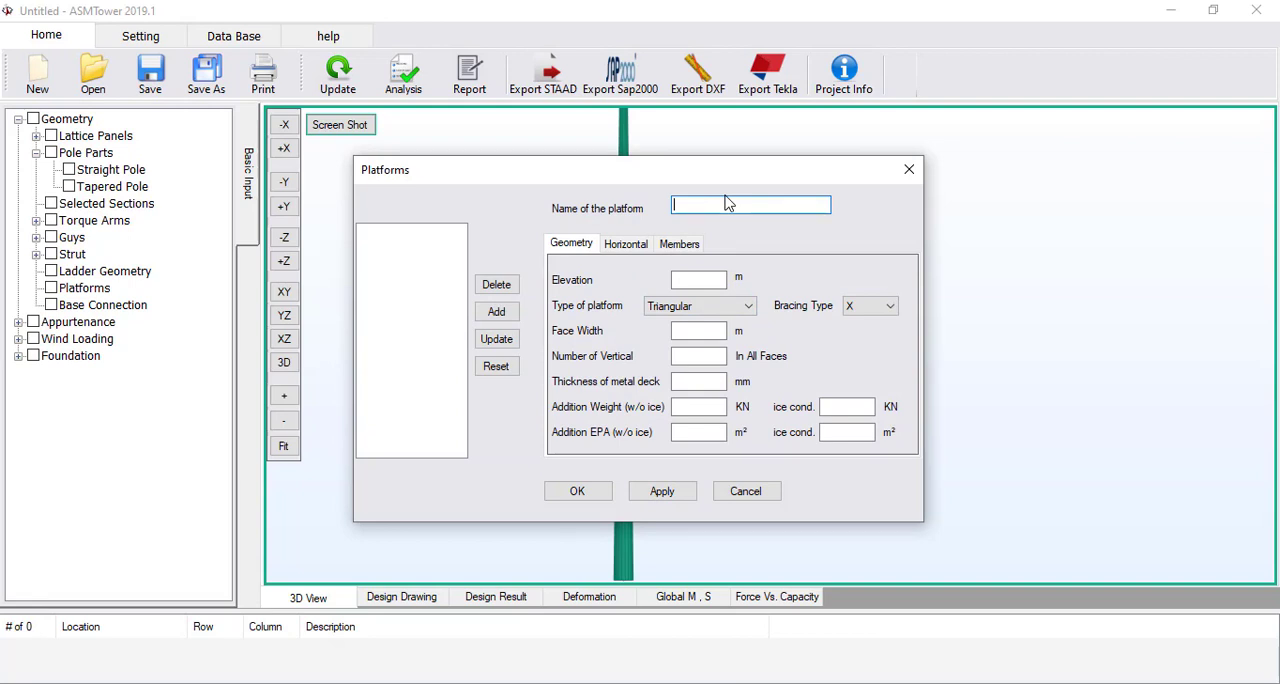
pyautogui.write('Platform 29m')
pyautogui.click(690, 280)
pyautogui.write('2')
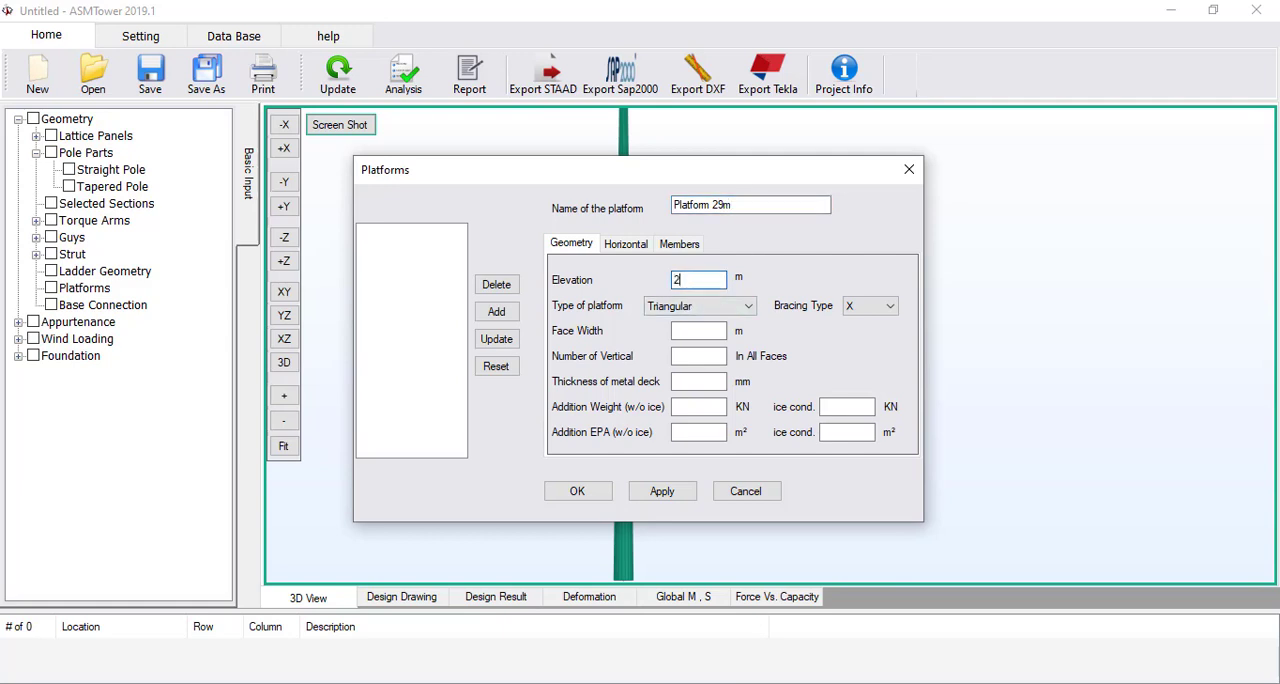
pyautogui.write('9')
# Make the platform circular with a 2.5 m face width, 6 verticals and a 5 mm thick metal deck
pyautogui.click(695, 308)
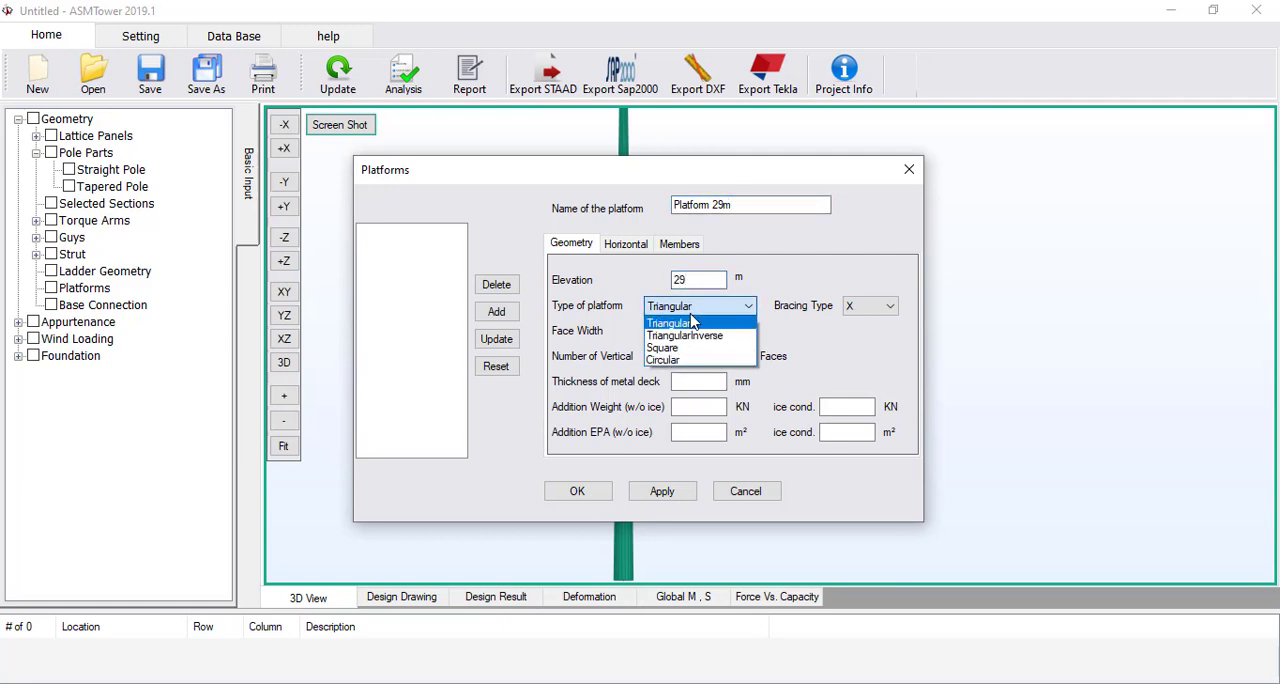
pyautogui.click(686, 359)
pyautogui.click(690, 332)
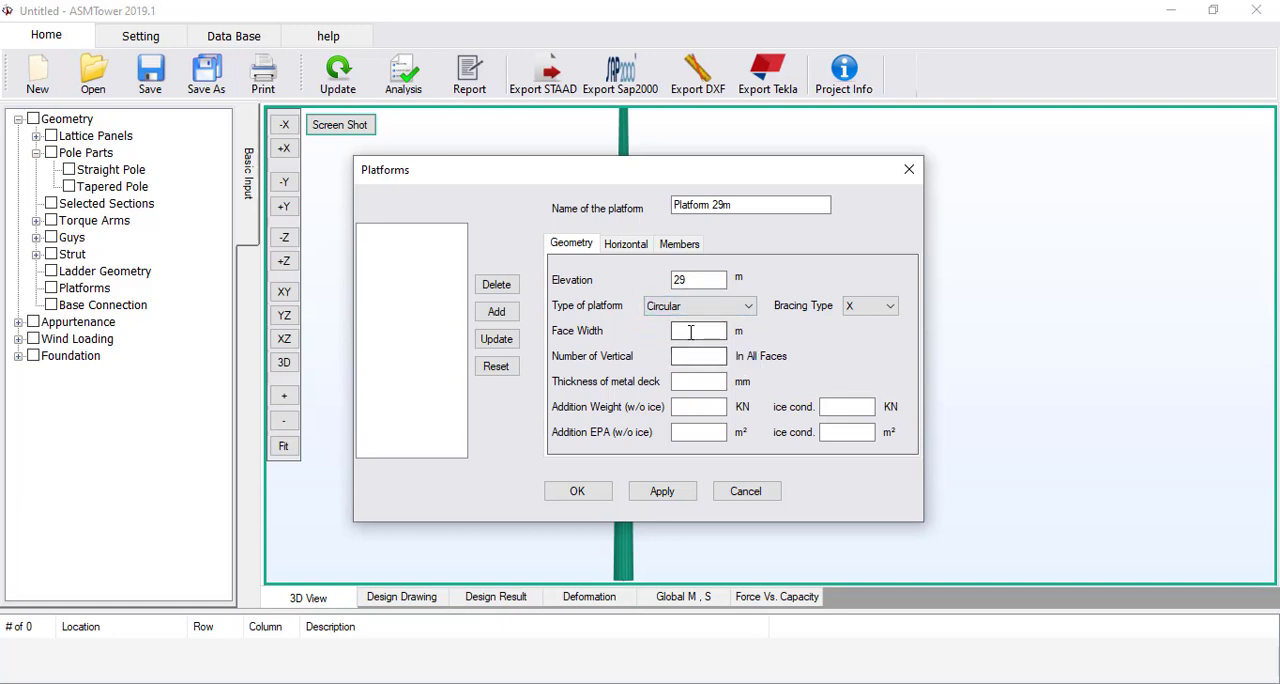
pyautogui.write('2.5')
pyautogui.click(690, 356)
pyautogui.write('6')
pyautogui.click(706, 381)
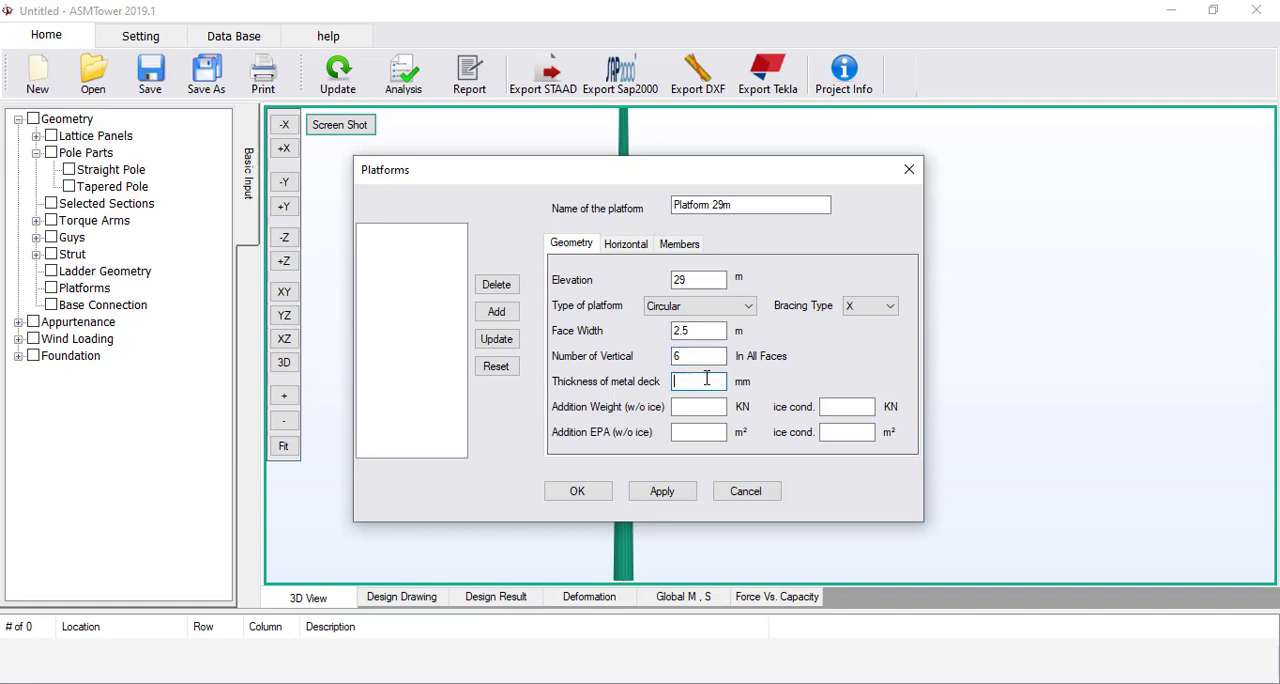
pyautogui.write('5')
# Define three horizontal members for the platform named Hand Rail, Knee Rail and Toe Rail
pyautogui.click(642, 249)
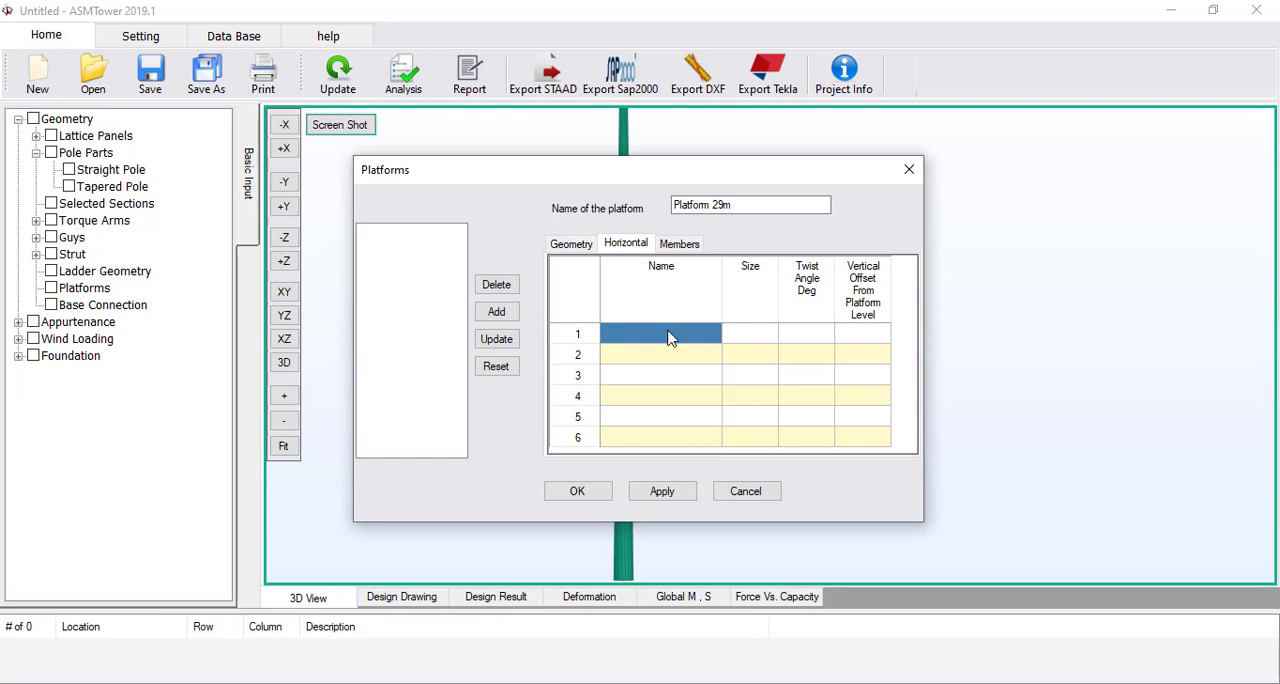
pyautogui.click(670, 338)
pyautogui.write('H')
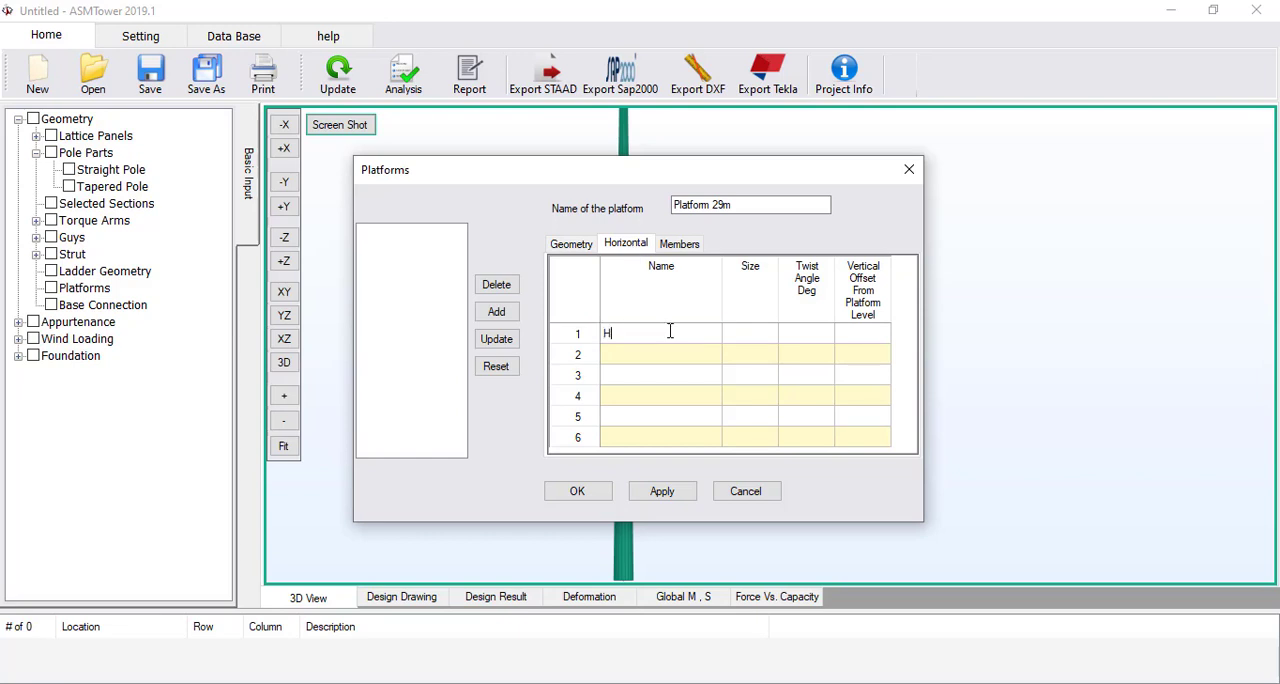
pyautogui.write('and Rail')
pyautogui.press('Return')
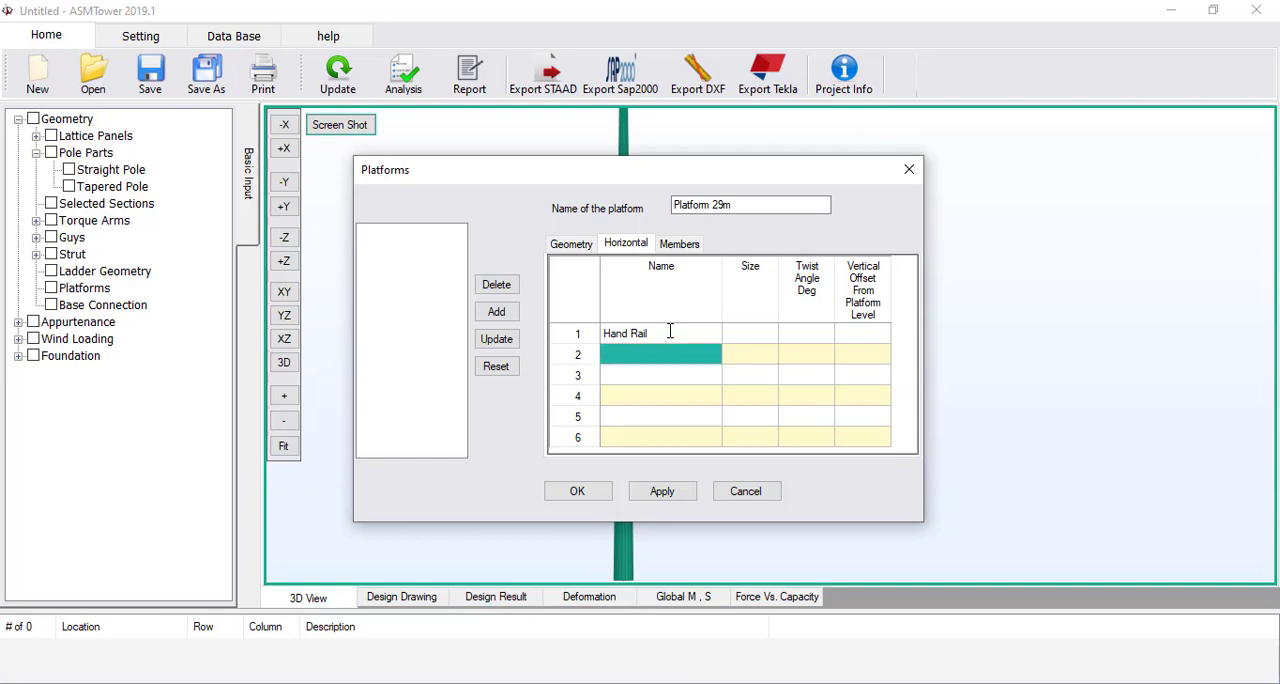
pyautogui.write('Knee ')
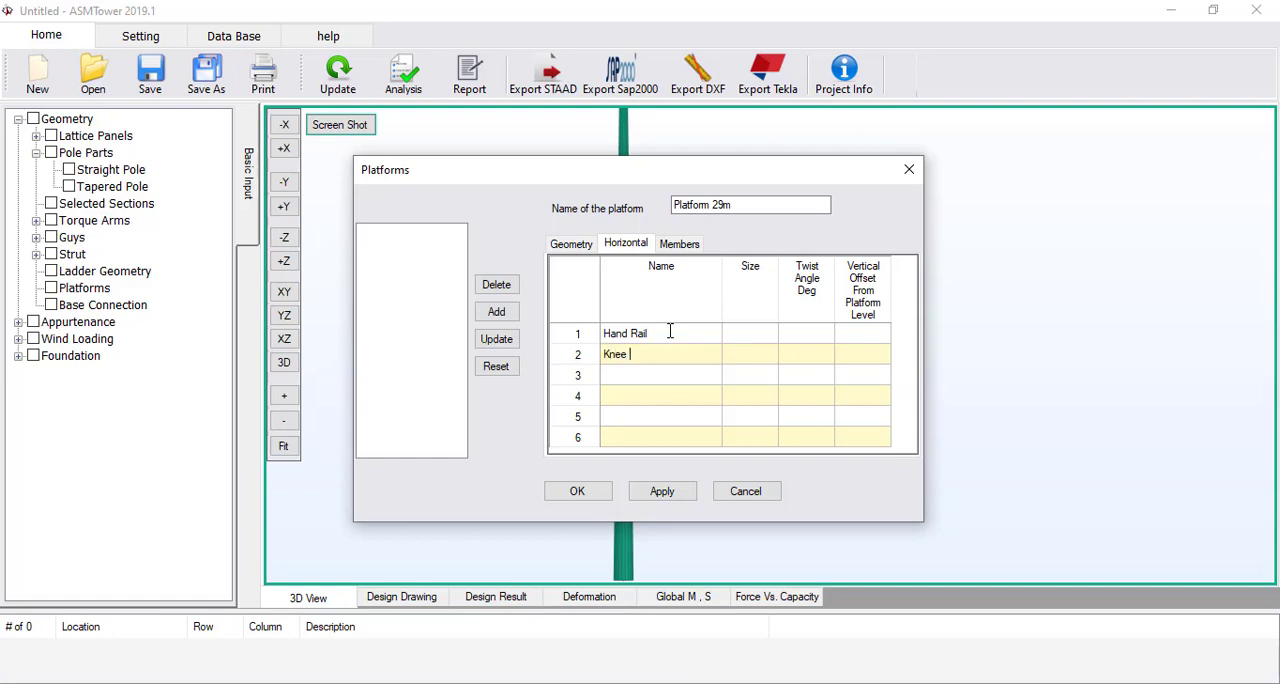
pyautogui.write('Rail')
pyautogui.press('Return')
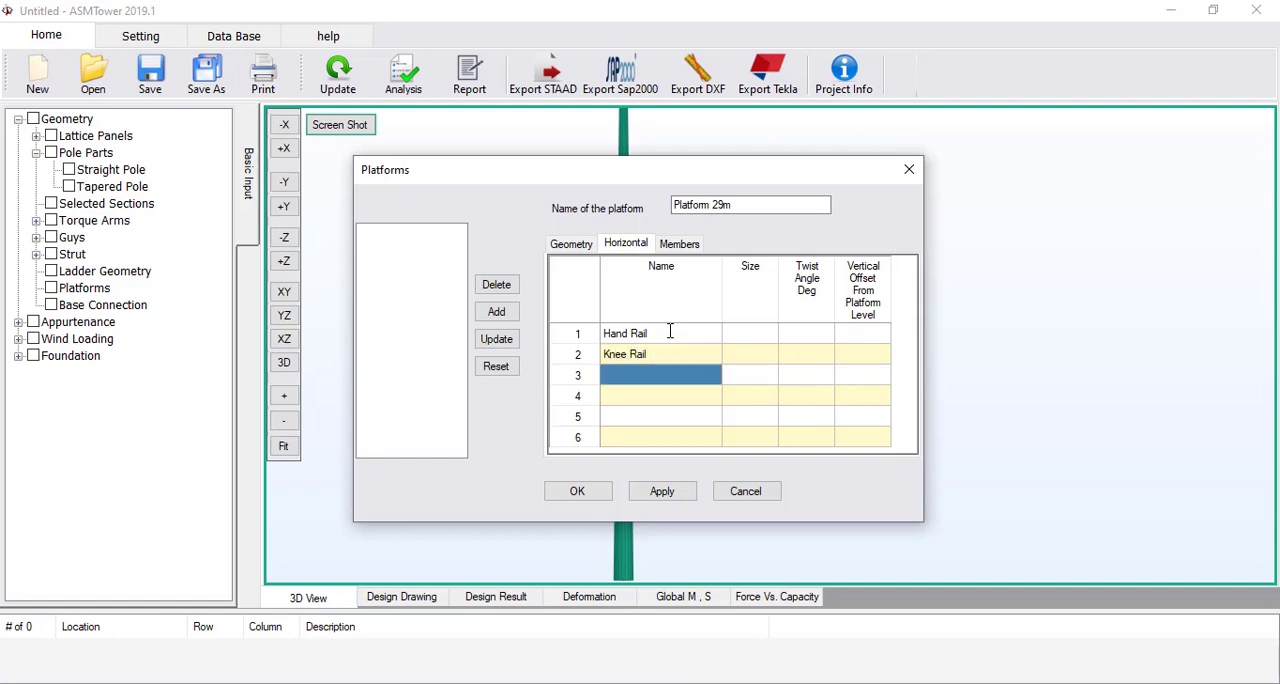
pyautogui.write('Toe Rail')
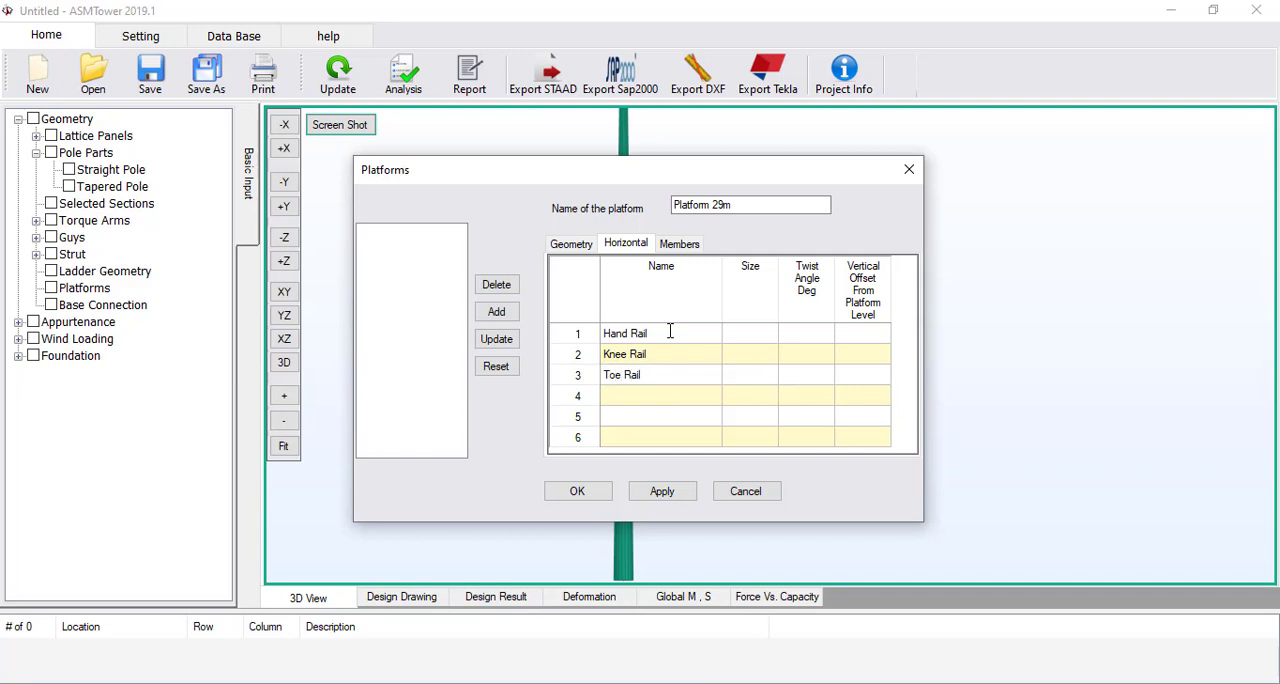
# Assign section 2 (CHS 76.1x4) as the size of the hand, knee and toe rails
pyautogui.click(758, 334)
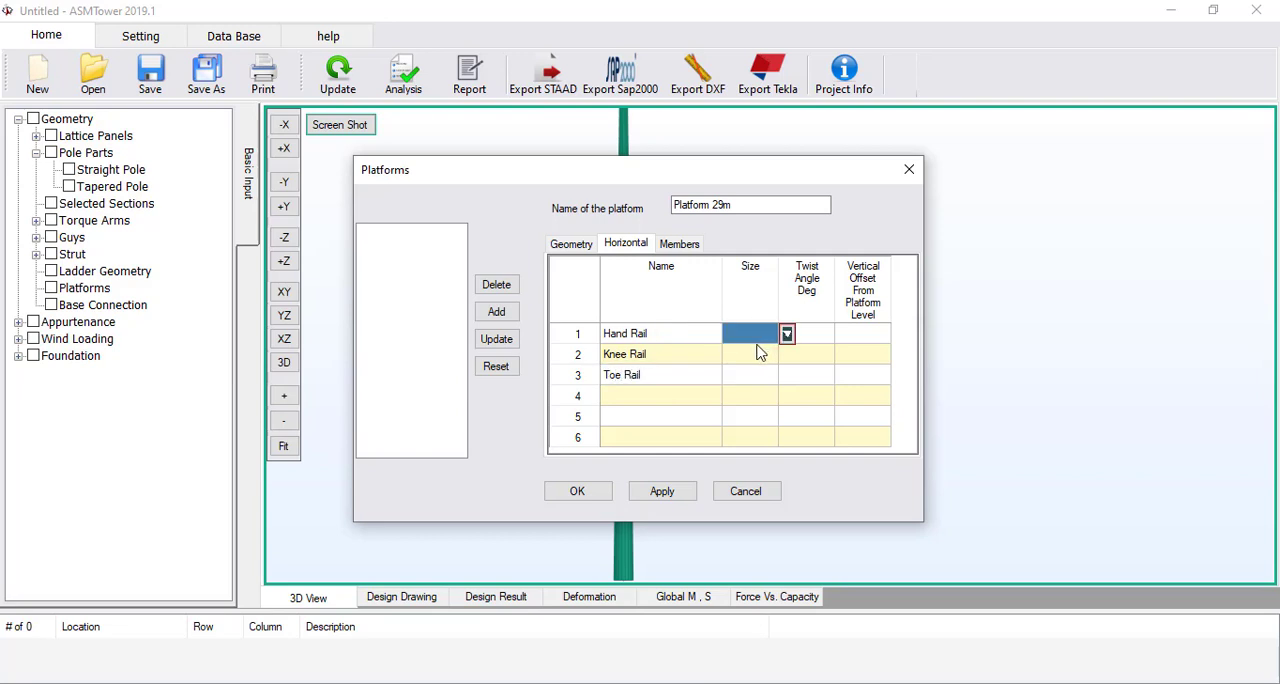
pyautogui.click(786, 334)
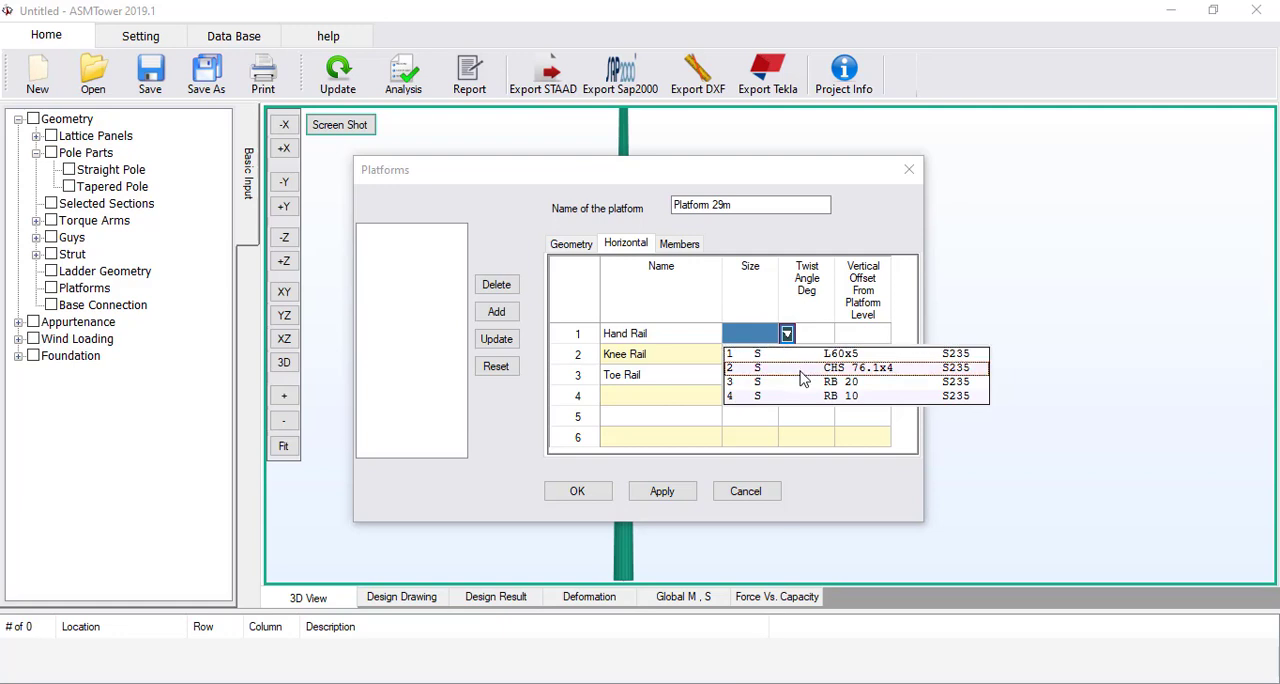
pyautogui.click(800, 368)
pyautogui.click(764, 362)
pyautogui.write('2')
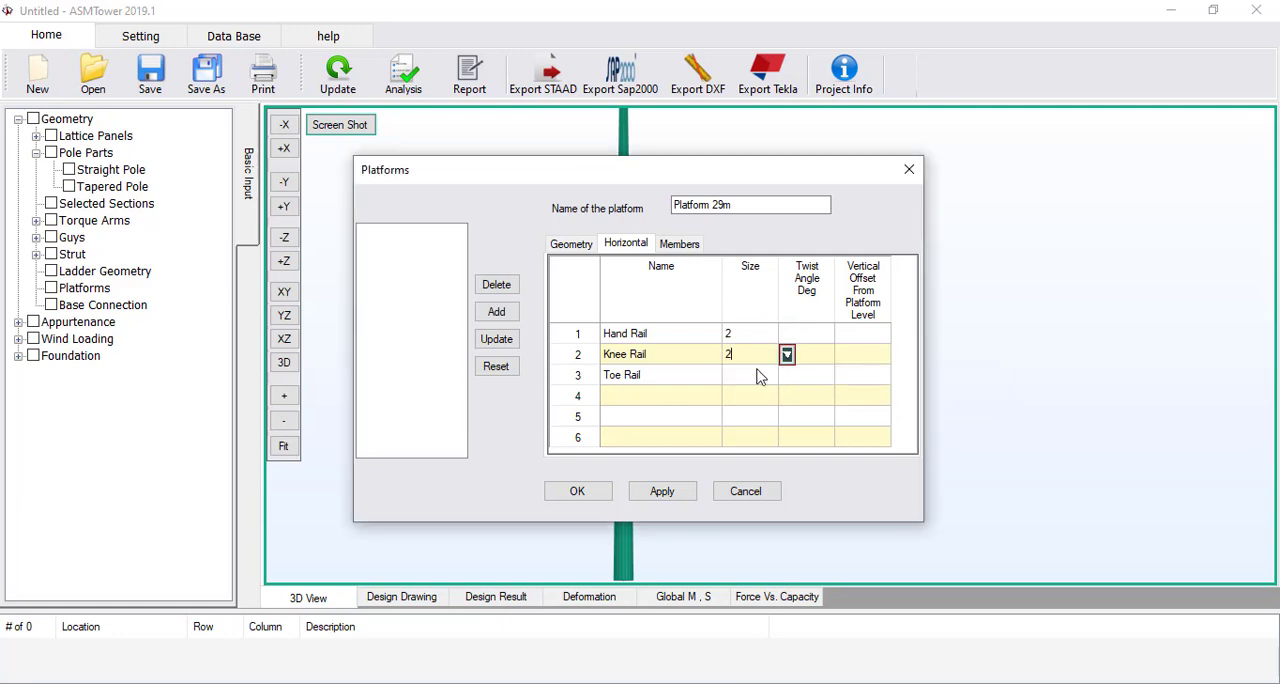
pyautogui.click(758, 369)
pyautogui.write('2')
# Set the twist angle of all three platform rails to 0 degrees
pyautogui.click(806, 336)
pyautogui.click(843, 334)
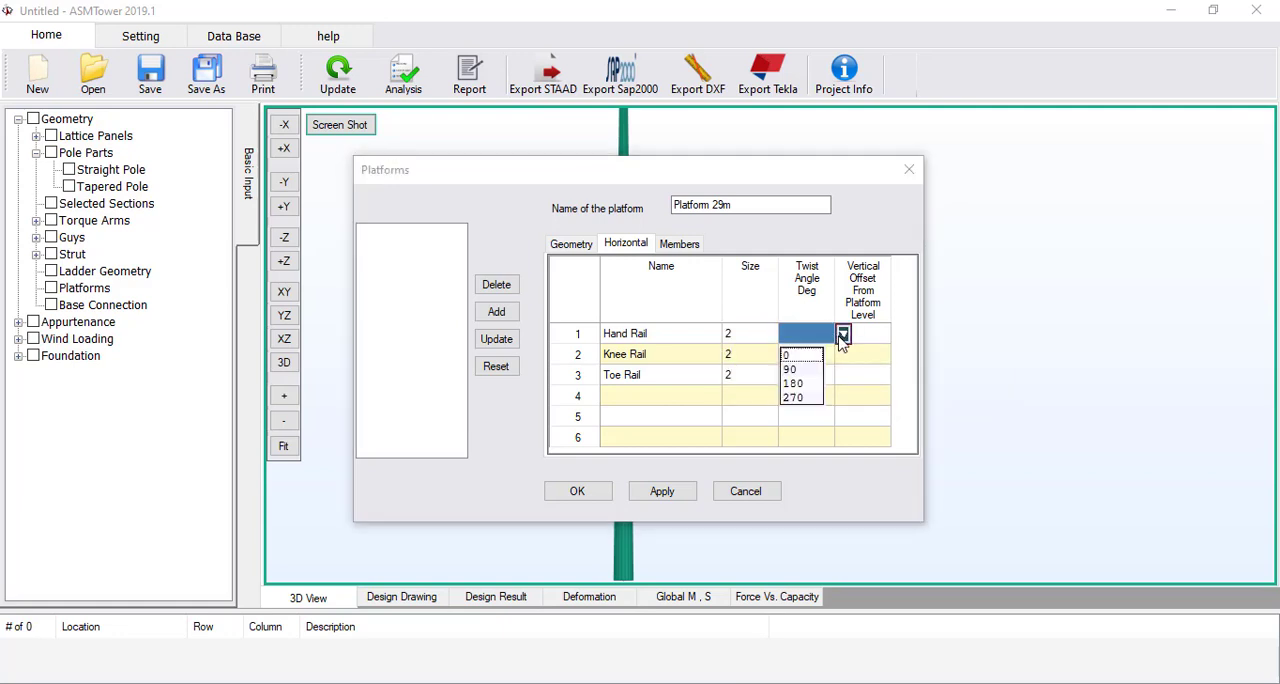
pyautogui.click(800, 356)
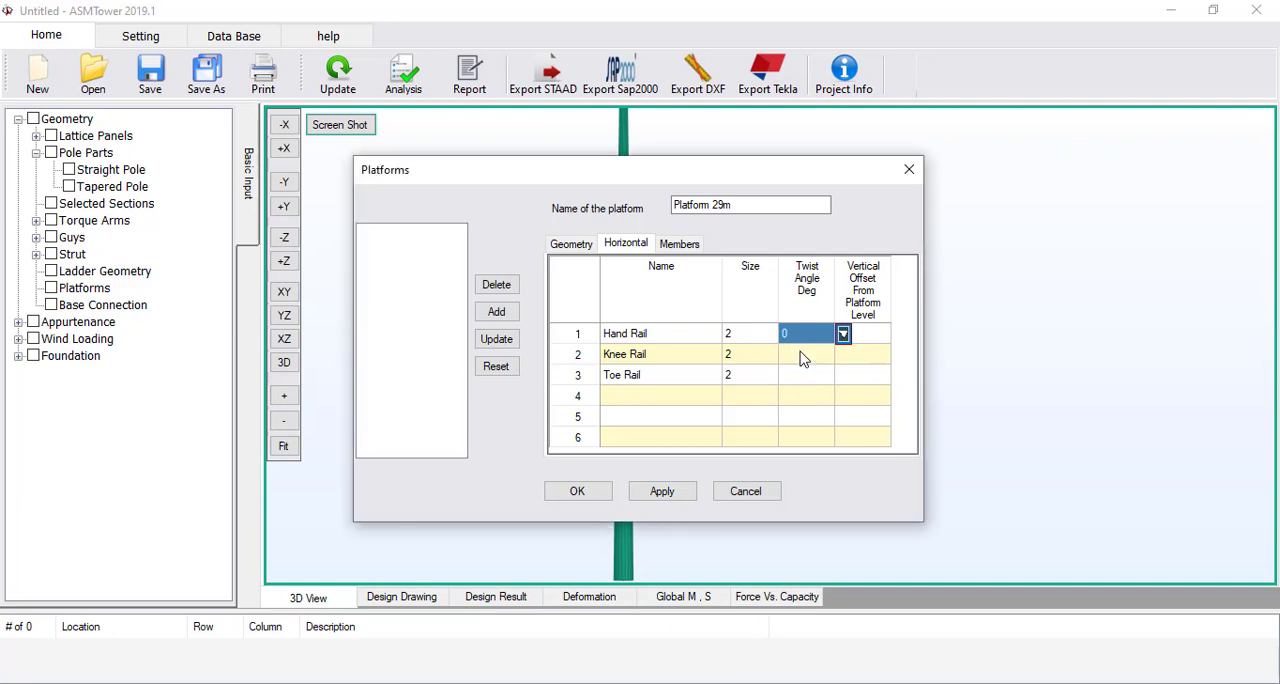
pyautogui.click(803, 356)
pyautogui.click(806, 375)
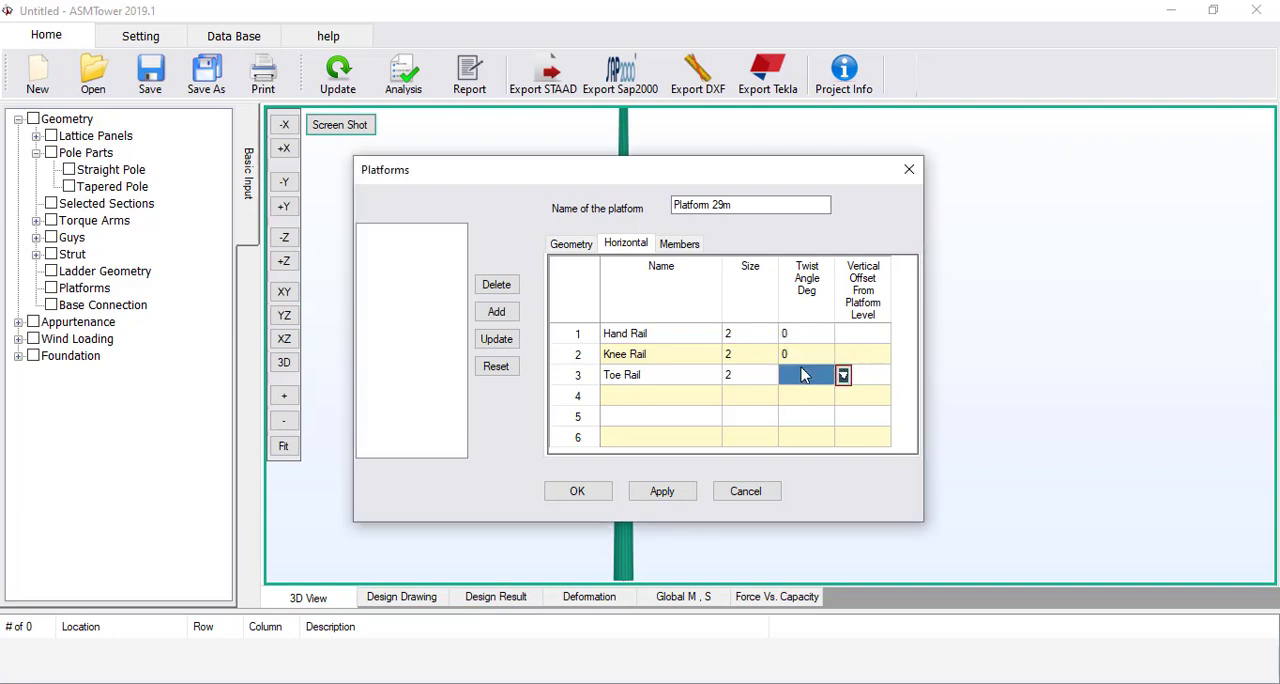
# Set the vertical offsets from platform level to 1.2 for the hand rail, 0.6 for the knee rail and 0 for the toe rail
pyautogui.click(862, 340)
pyautogui.click(859, 339)
pyautogui.press('Escape')
pyautogui.click(869, 381)
pyautogui.write('0')
pyautogui.click(861, 355)
pyautogui.write('0.6')
pyautogui.click(862, 334)
pyautogui.write('1.2')
pyautogui.click(863, 358)
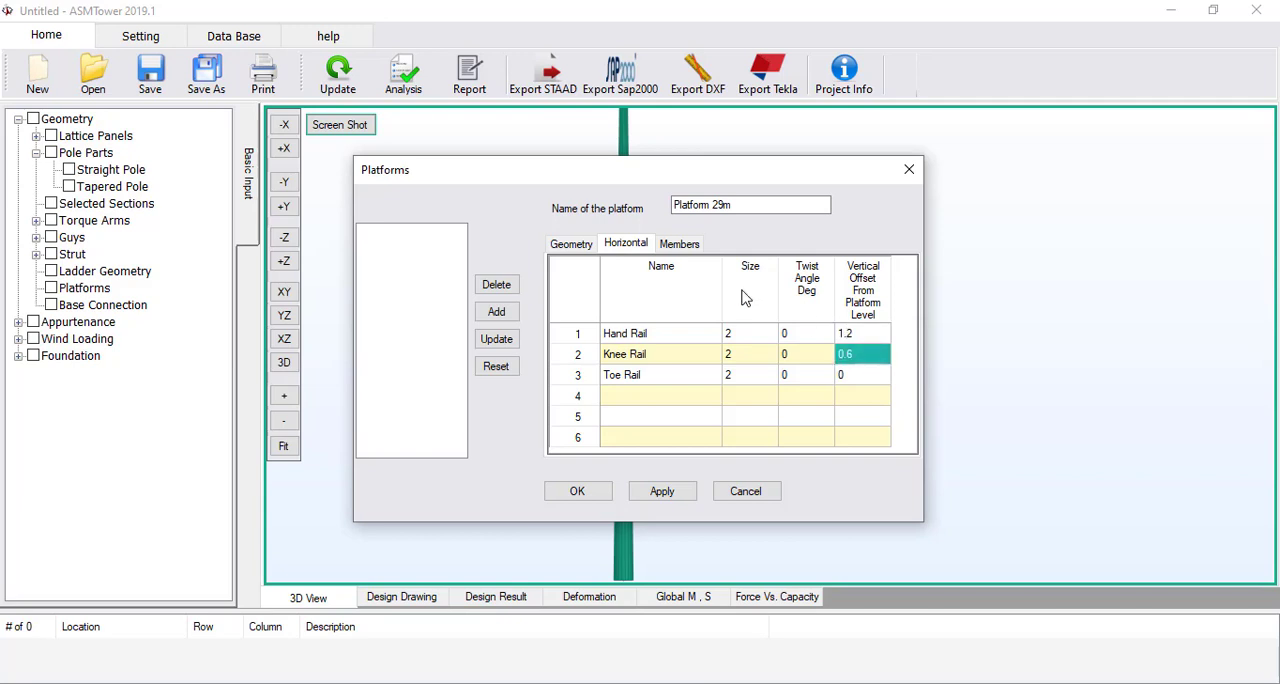
# Define the platform's vertical members with section 2 (CHS 76.1x4) and 0 degree twist, and add the platform to the list
pyautogui.click(687, 246)
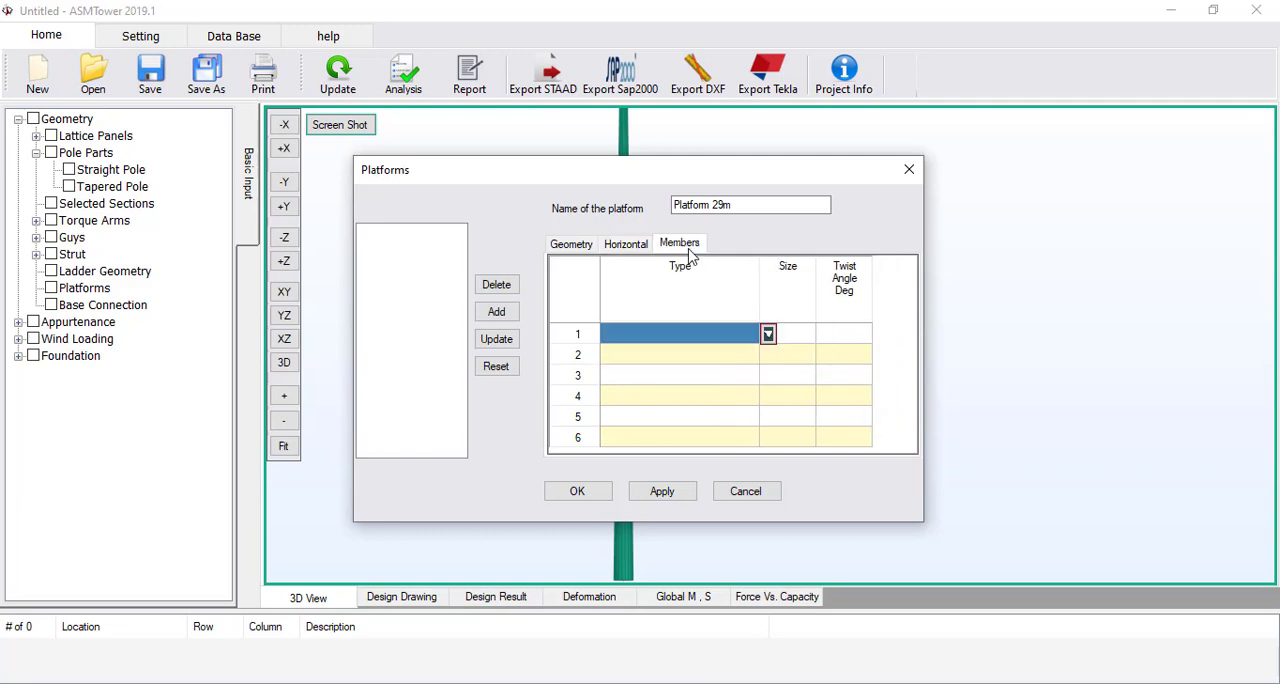
pyautogui.click(767, 334)
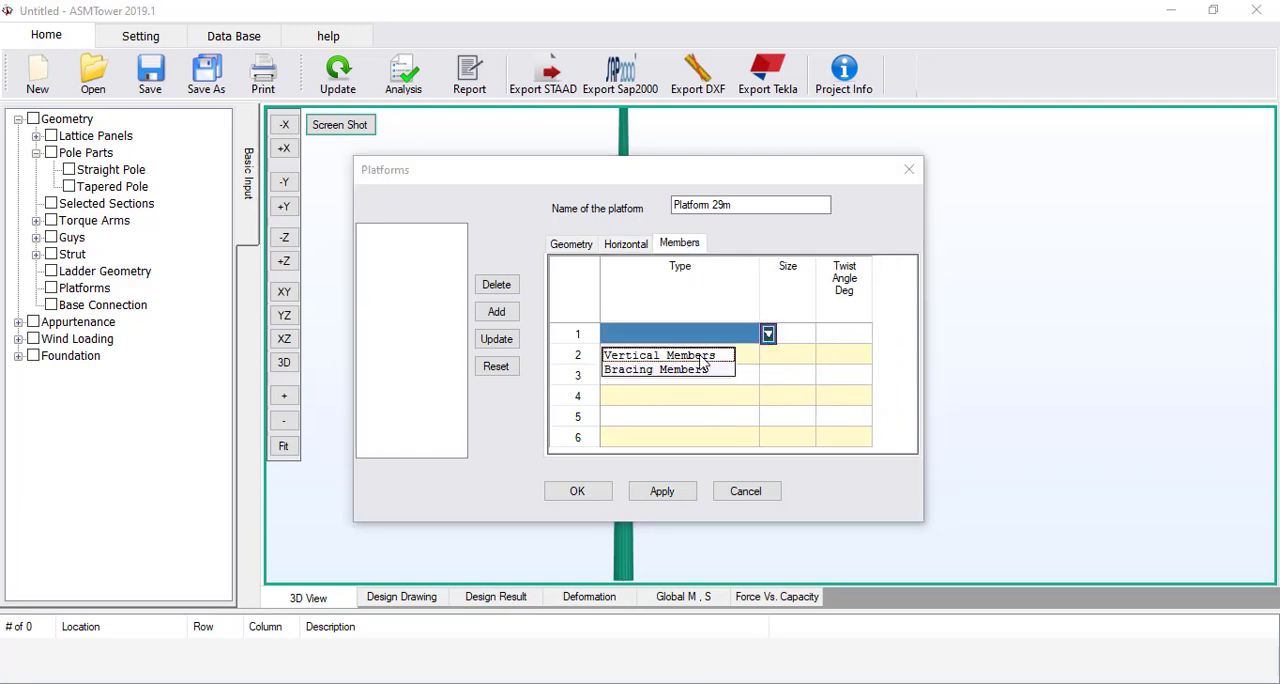
pyautogui.click(700, 356)
pyautogui.click(797, 337)
pyautogui.click(824, 334)
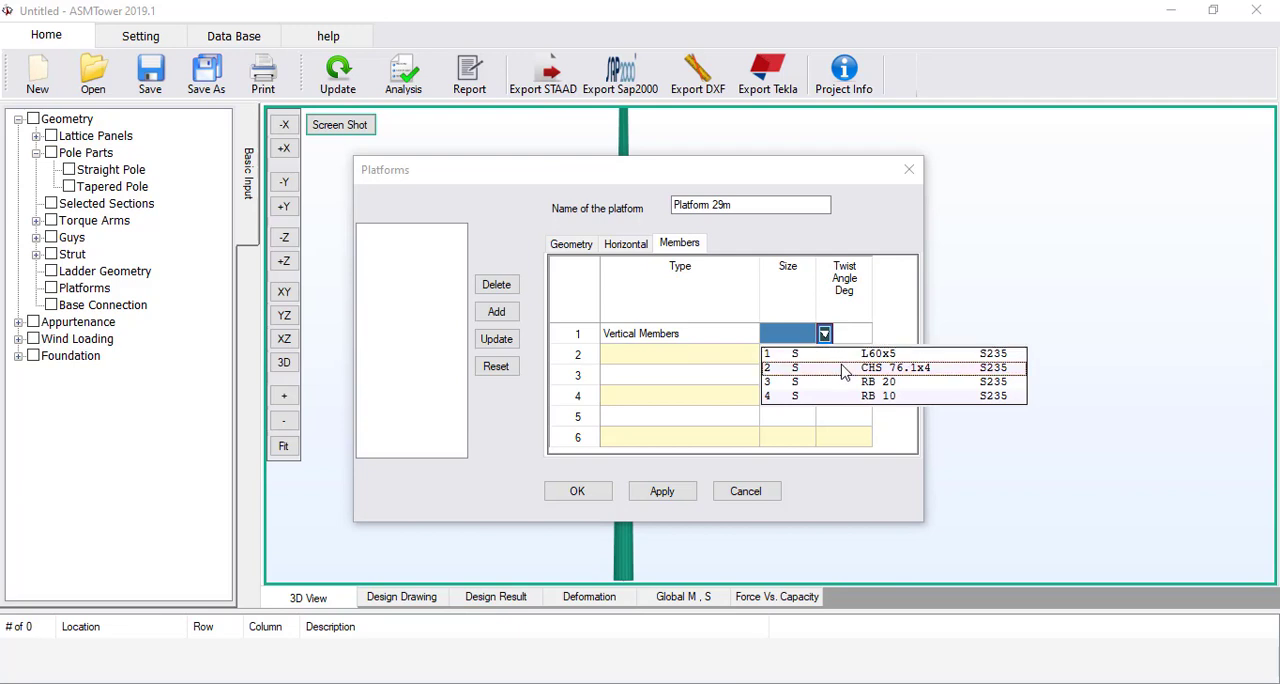
pyautogui.click(843, 368)
pyautogui.click(846, 338)
pyautogui.write('0')
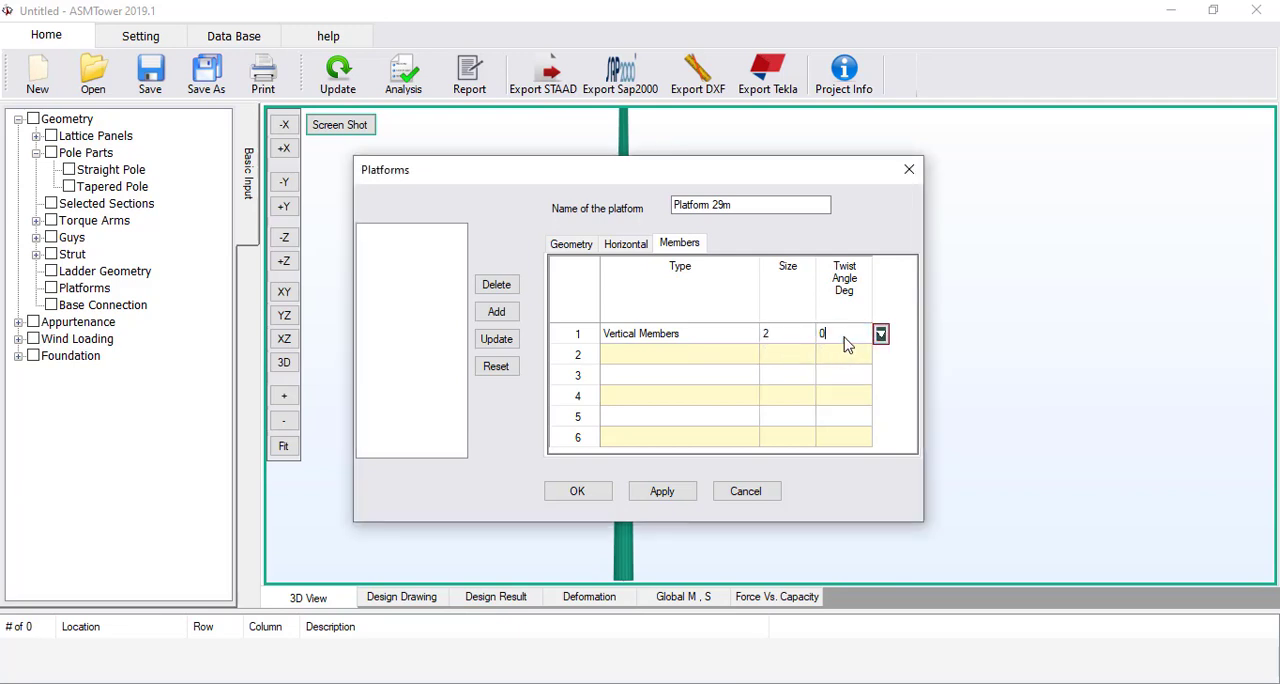
pyautogui.click(808, 355)
pyautogui.click(497, 312)
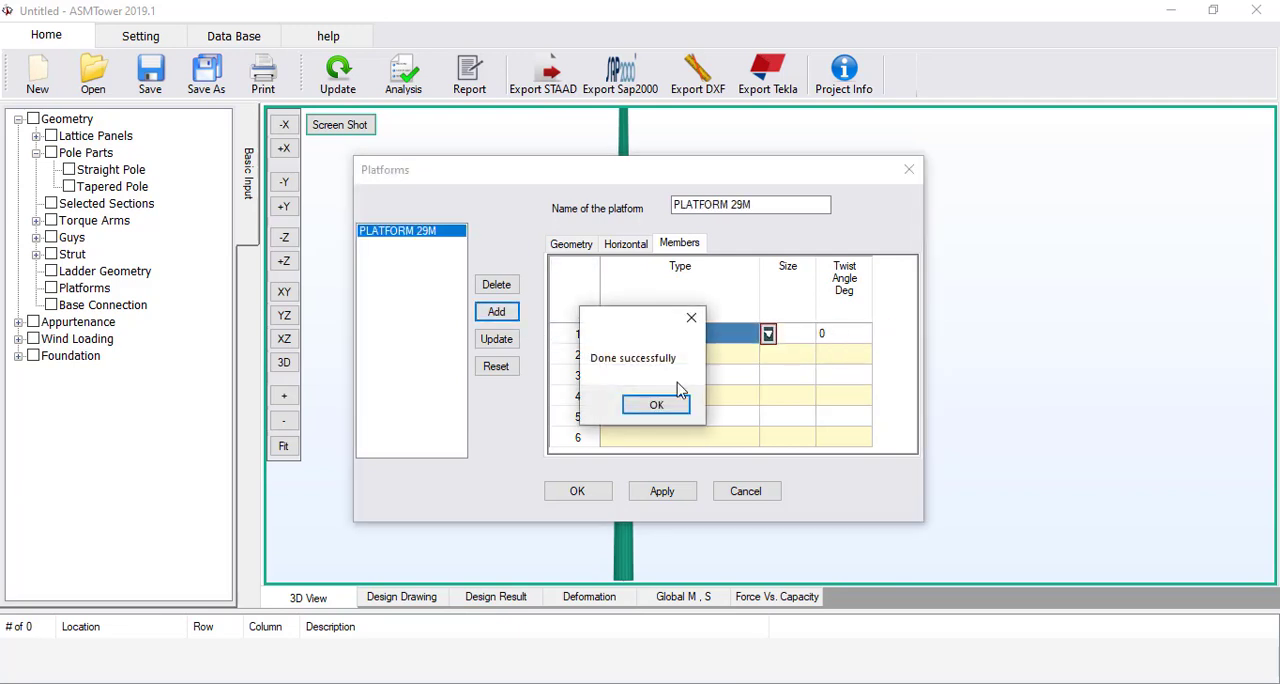
# Start a second platform from the 29 m platform's settings and name it PLATFORM 25.5M
pyautogui.click(674, 413)
pyautogui.click(590, 243)
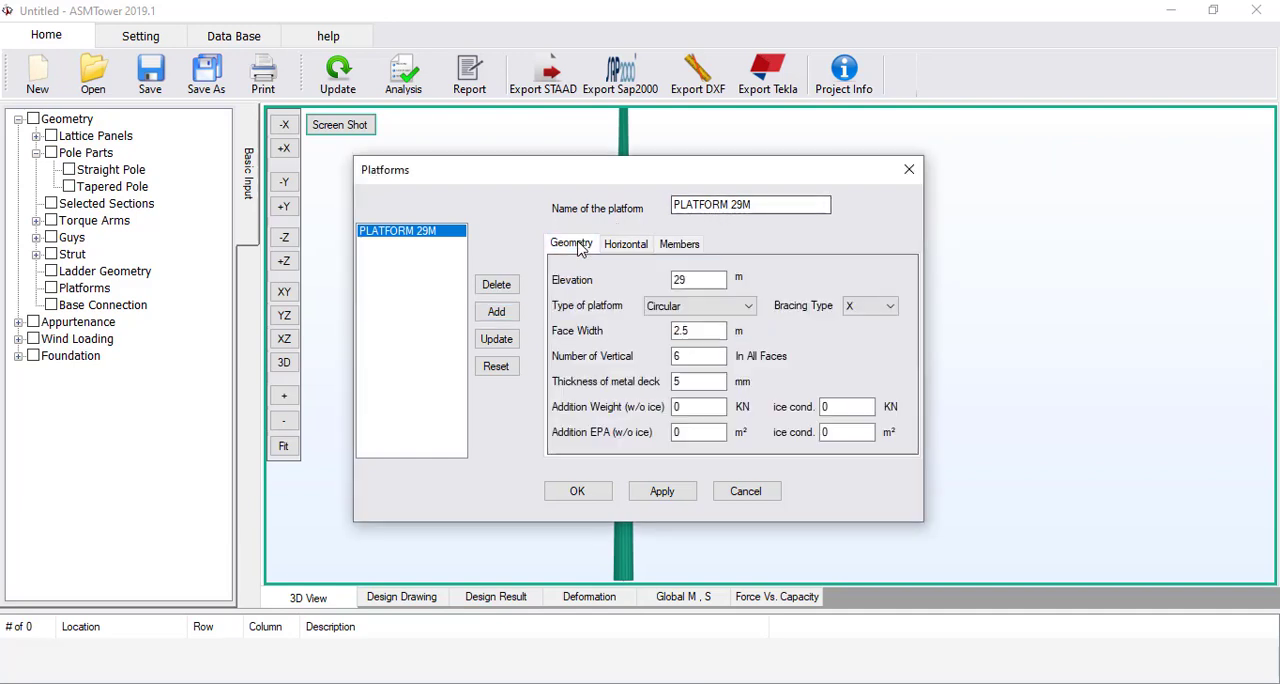
pyautogui.click(738, 205)
pyautogui.moveTo(741, 205); pyautogui.dragTo(732, 205)
pyautogui.write('5.5')
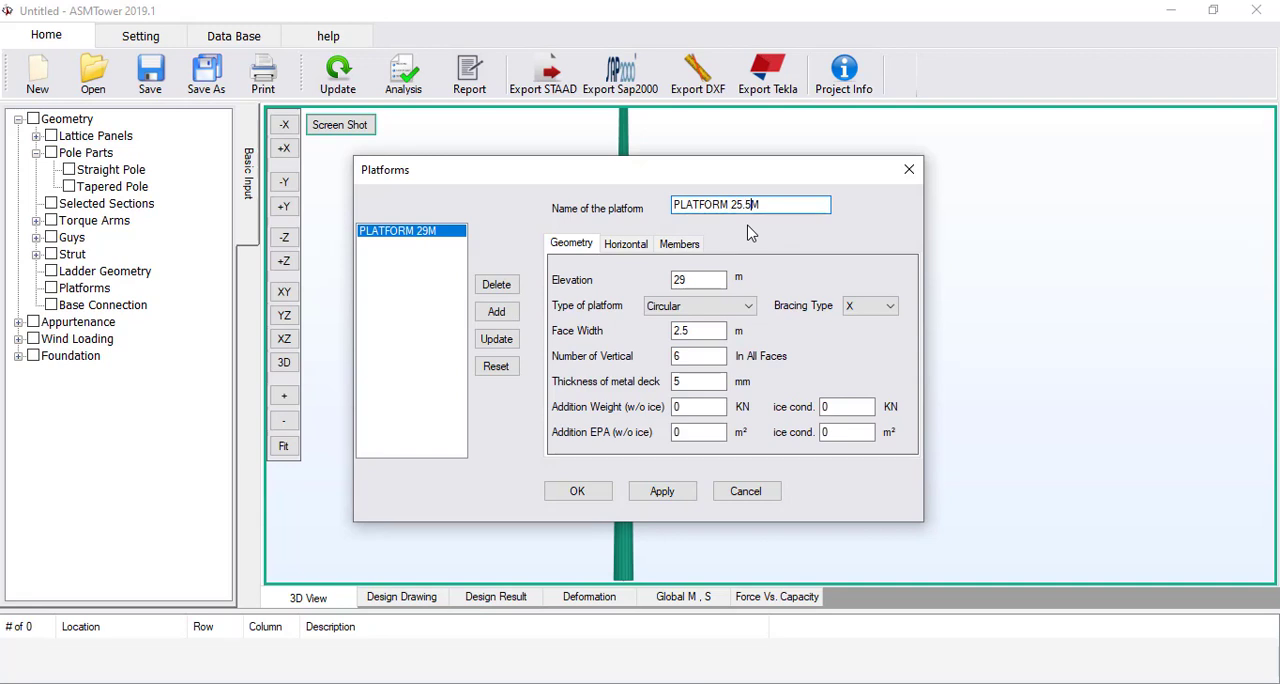
# Set the second platform's elevation to 25.5 m, add it to the platform list and accept the platform definitions
pyautogui.doubleClick(688, 280)
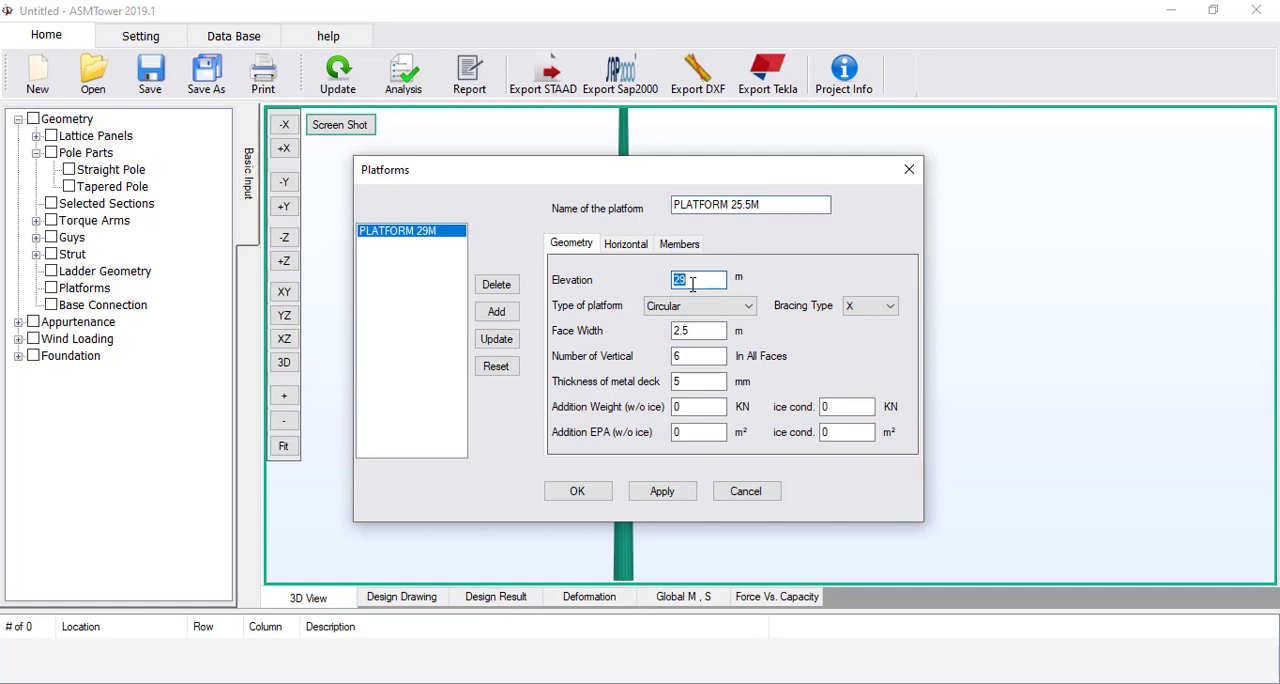
pyautogui.write('25.5')
pyautogui.click(500, 313)
pyautogui.click(654, 403)
pyautogui.click(577, 491)
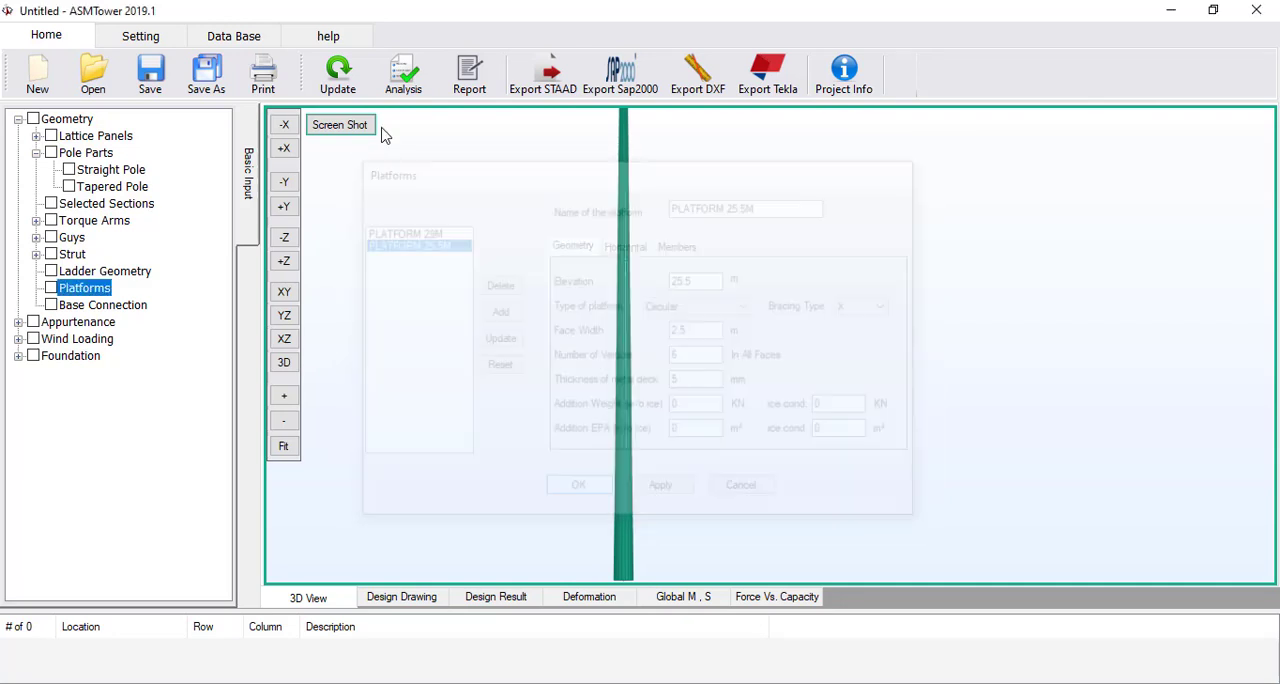
# Update the tower model and examine both circular platforms at the top of the pole in 3D
pyautogui.click(343, 82)
pyautogui.moveTo(627, 181); pyautogui.dragTo(618, 361, button='middle')
pyautogui.scroll(4, 547, 303)
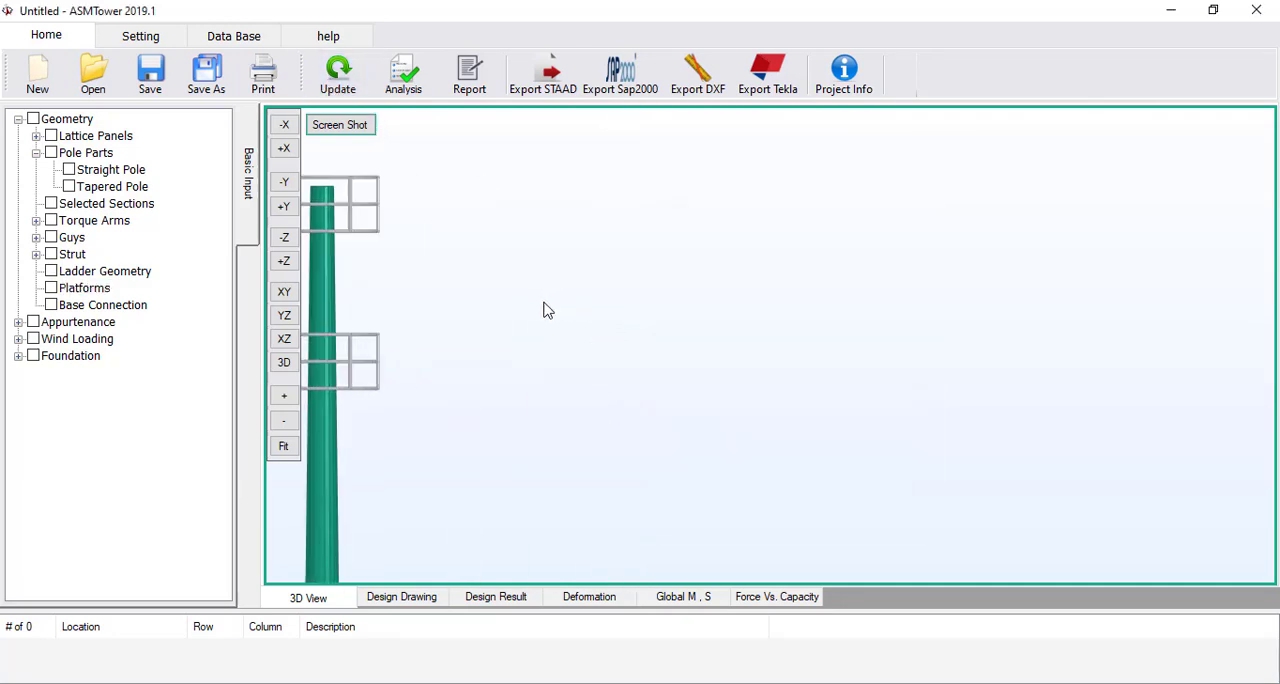
pyautogui.moveTo(547, 310); pyautogui.dragTo(820, 337, button='middle')
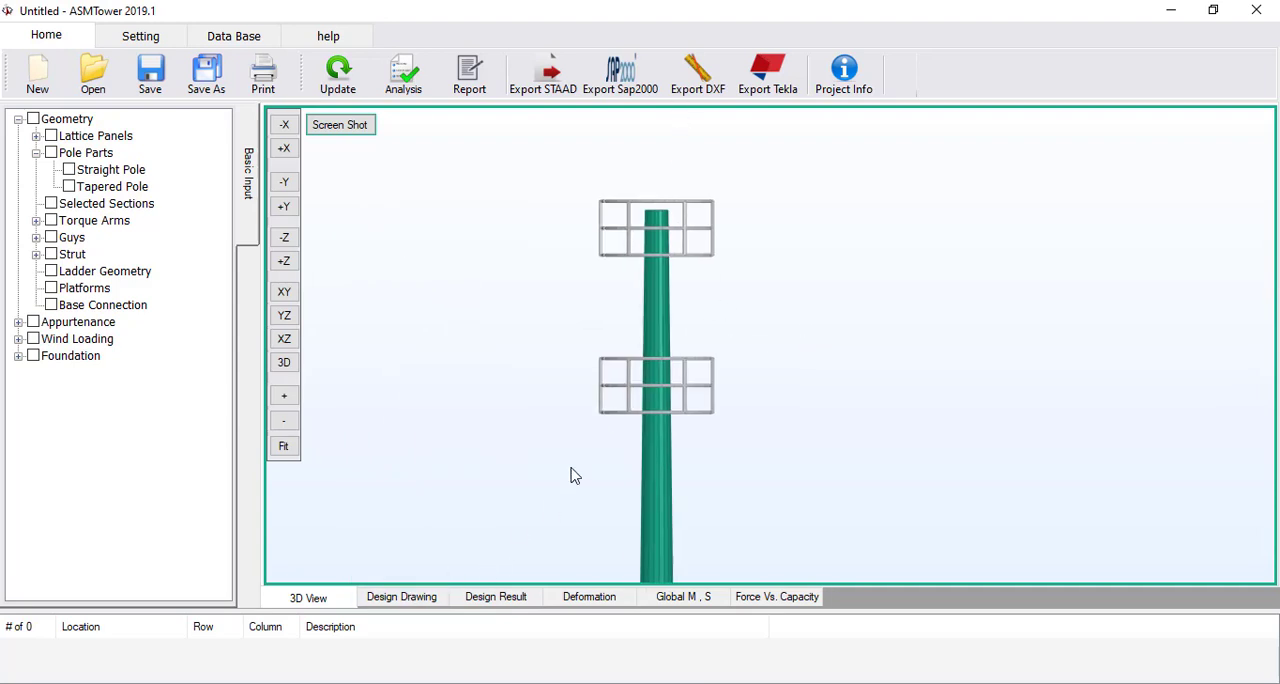
pyautogui.moveTo(571, 468); pyautogui.dragTo(577, 410)
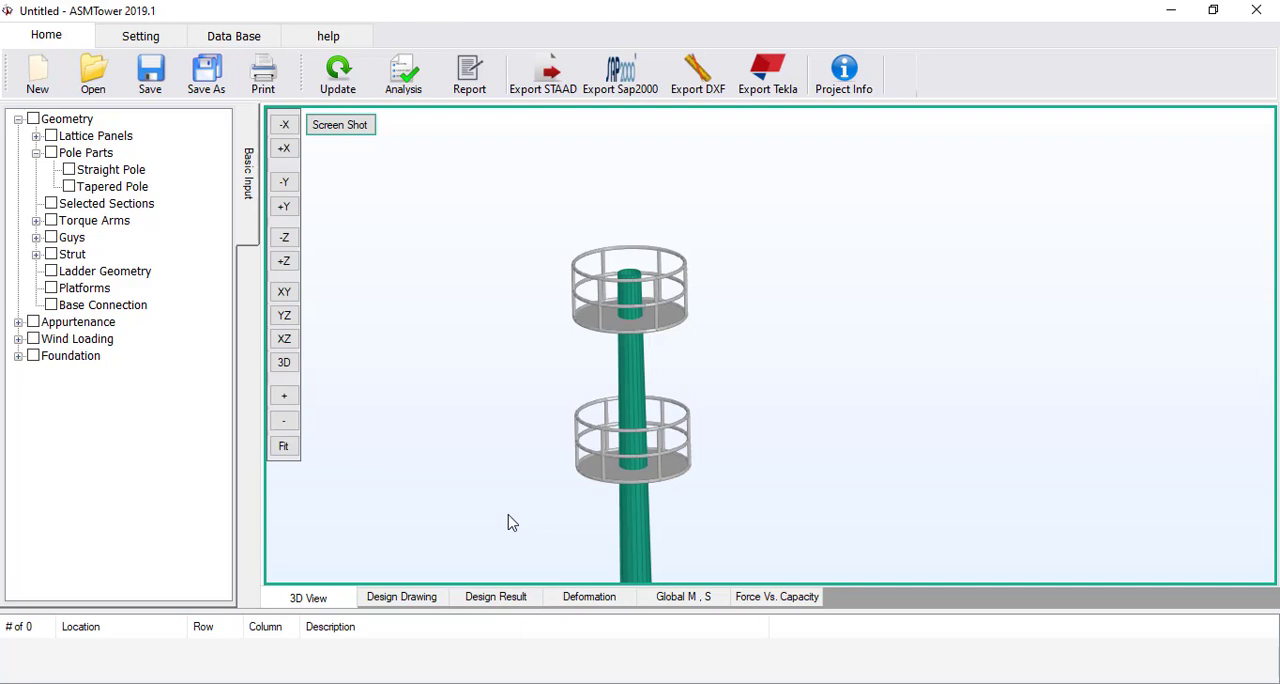
# Check the pole and its platforms in the design drawing and return to the 3D model
pyautogui.click(410, 598)
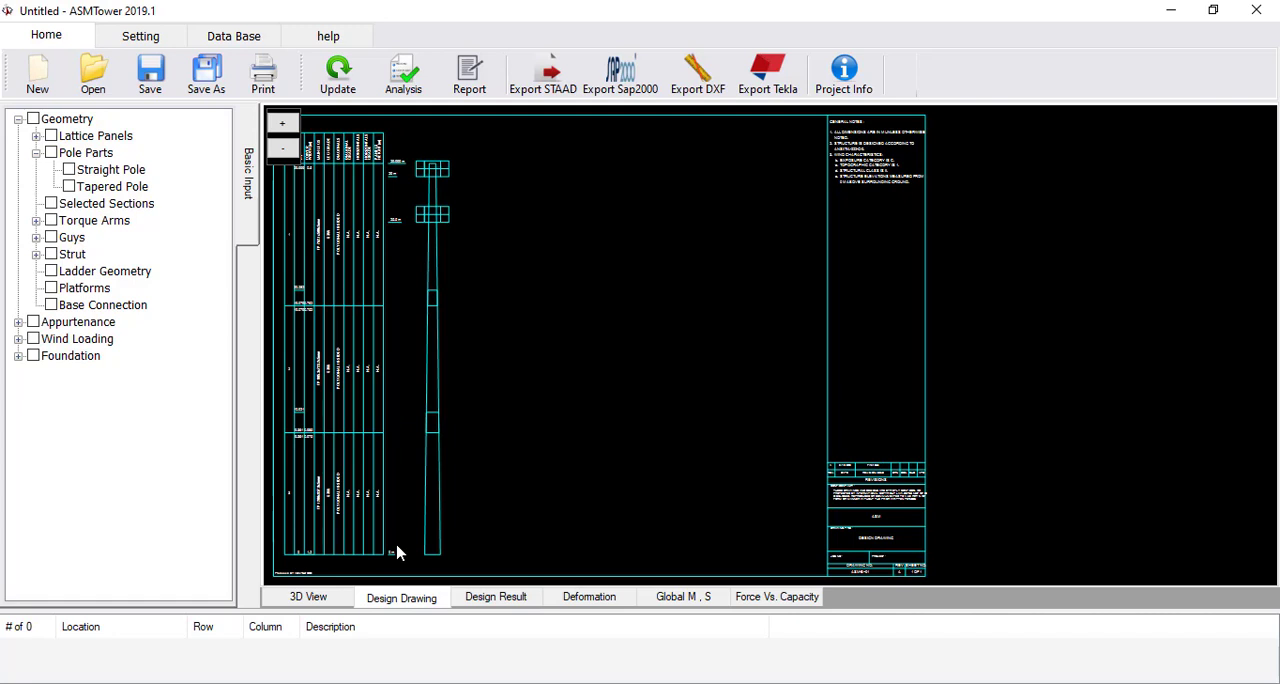
pyautogui.click(318, 598)
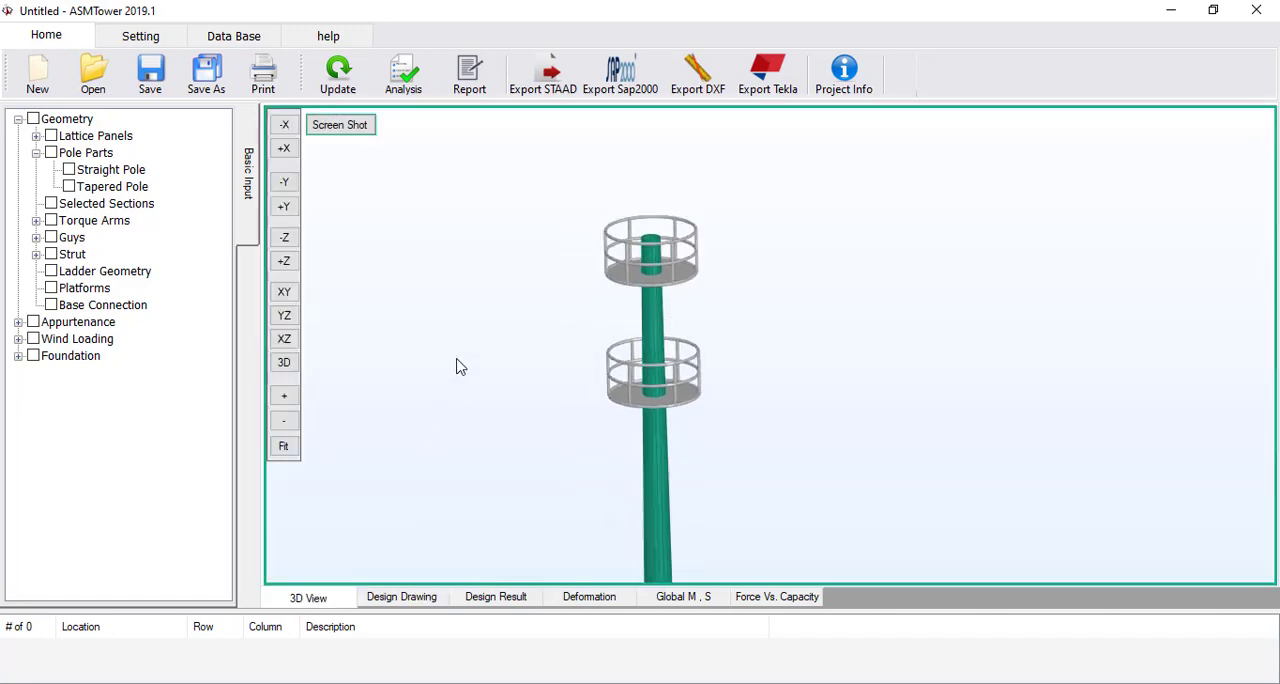
pyautogui.scroll(-3, 462, 362)
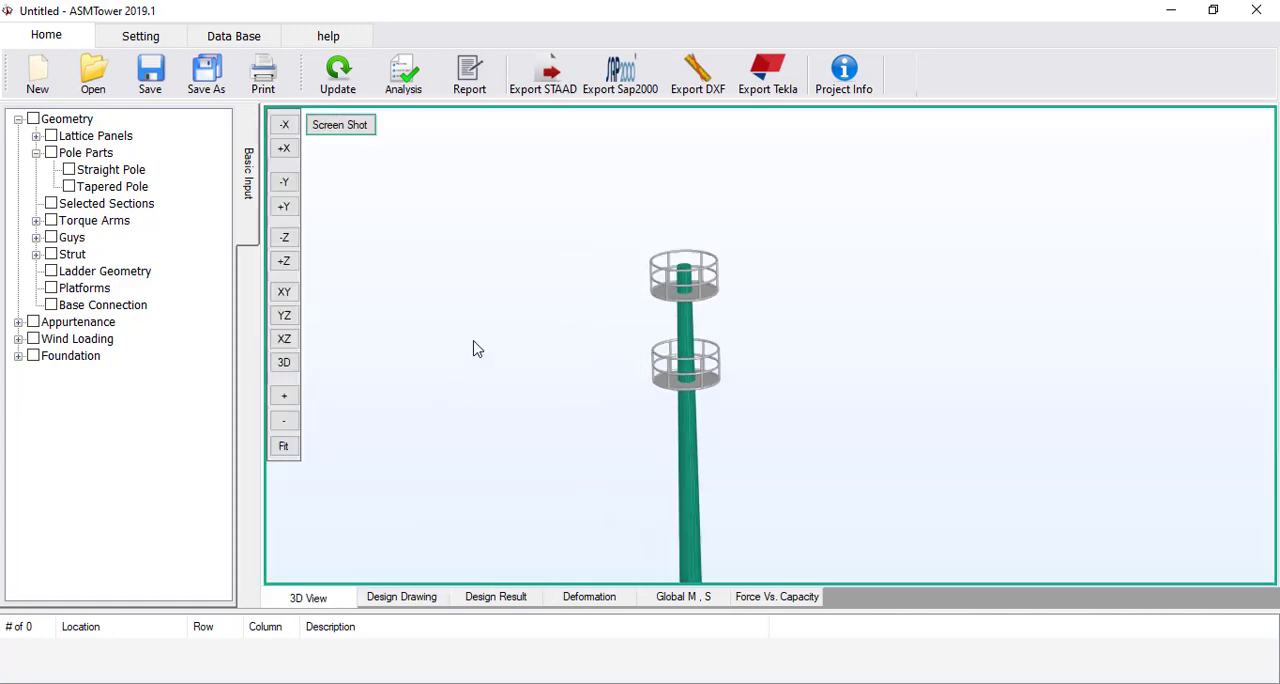
pyautogui.click(18, 322)
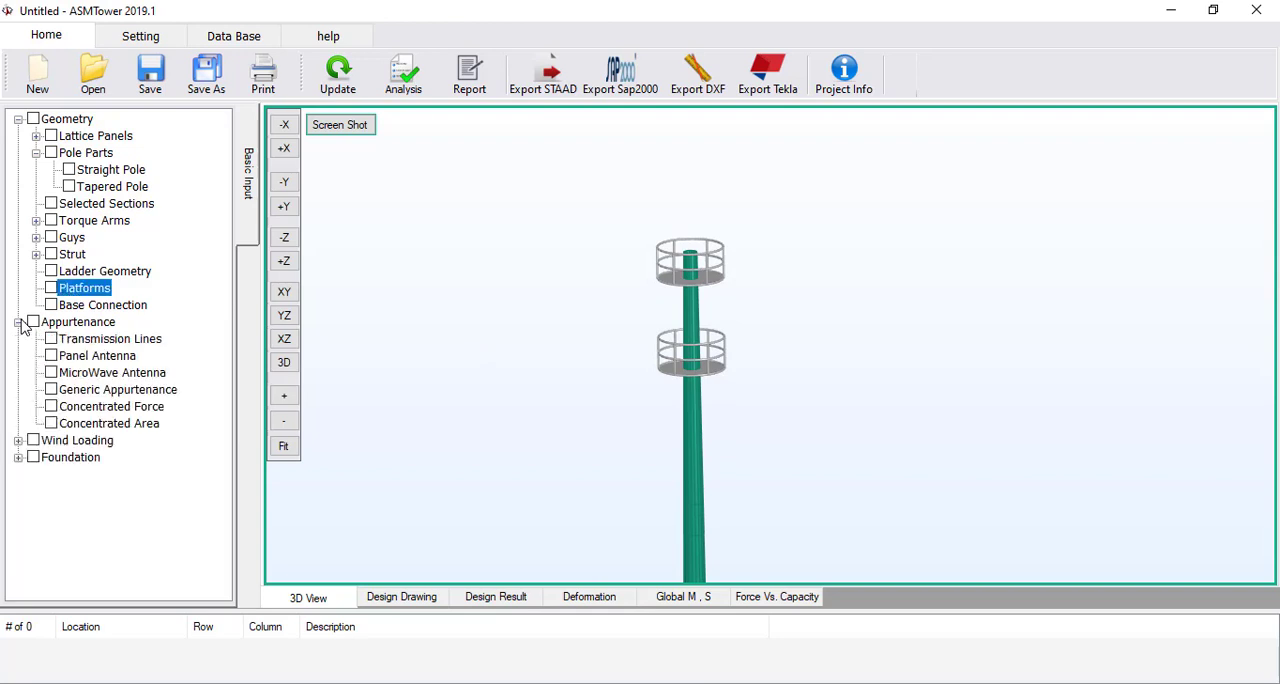
pyautogui.click(105, 360)
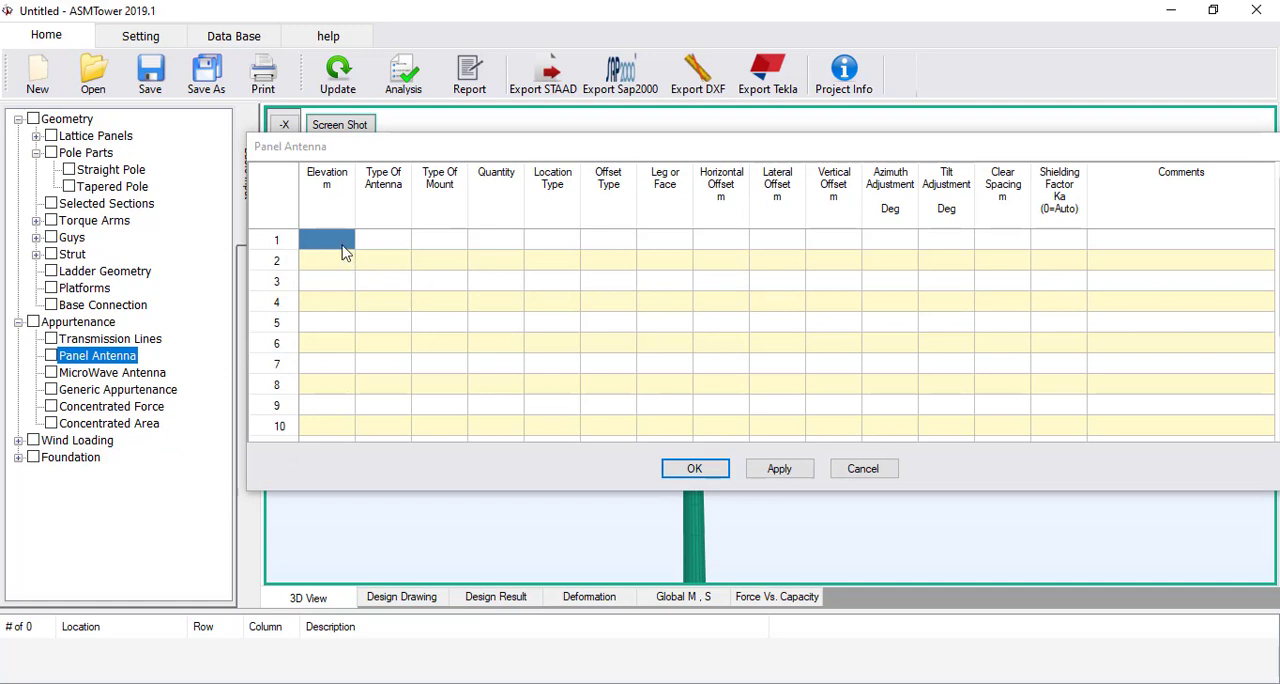
pyautogui.click(343, 248)
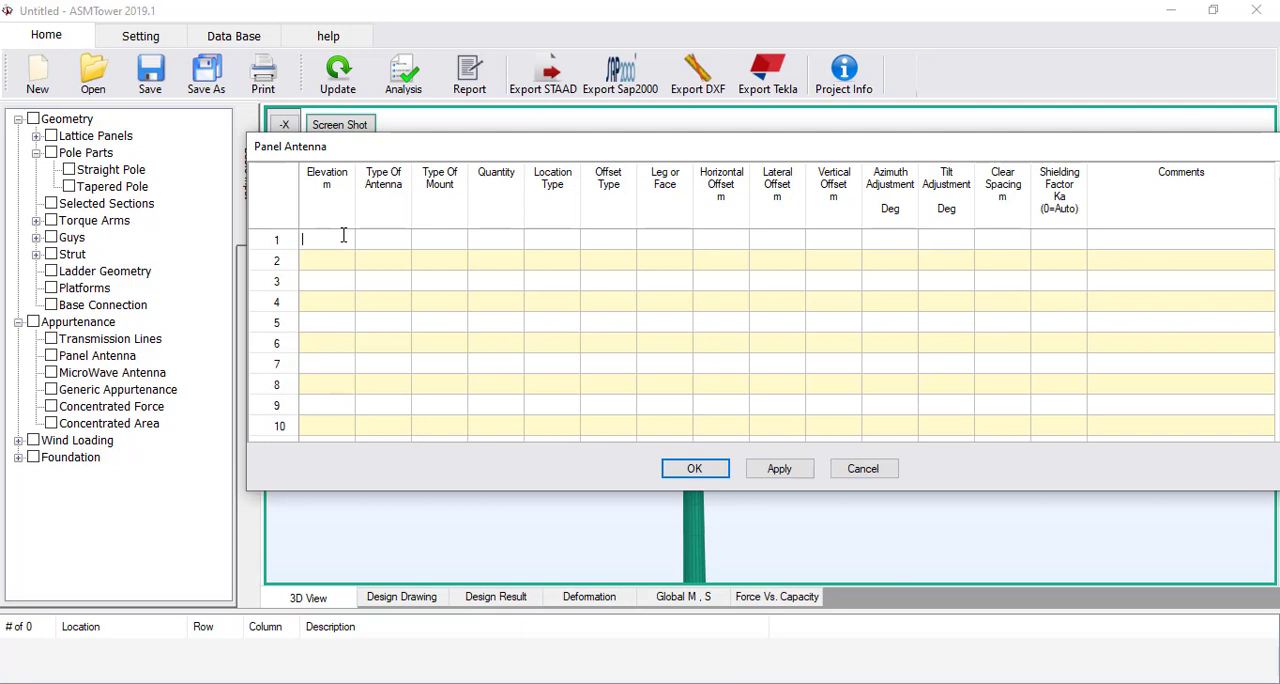
pyautogui.write('30')
pyautogui.press('Tab')
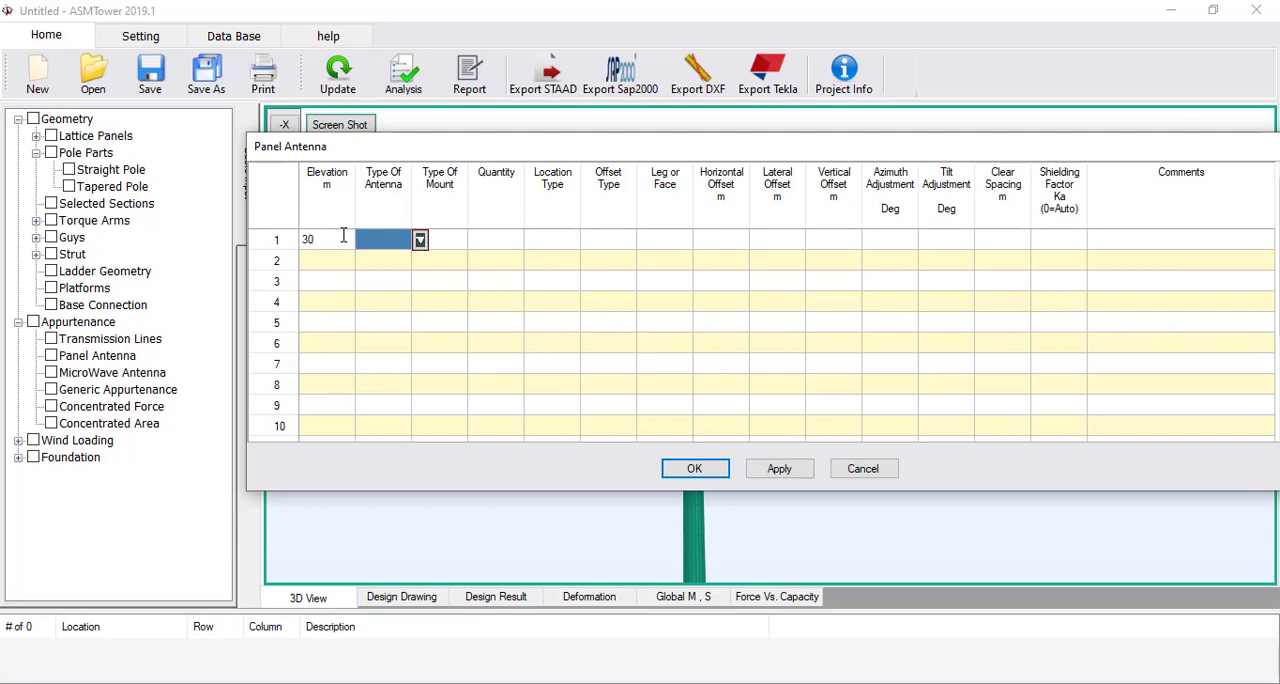
pyautogui.click(420, 241)
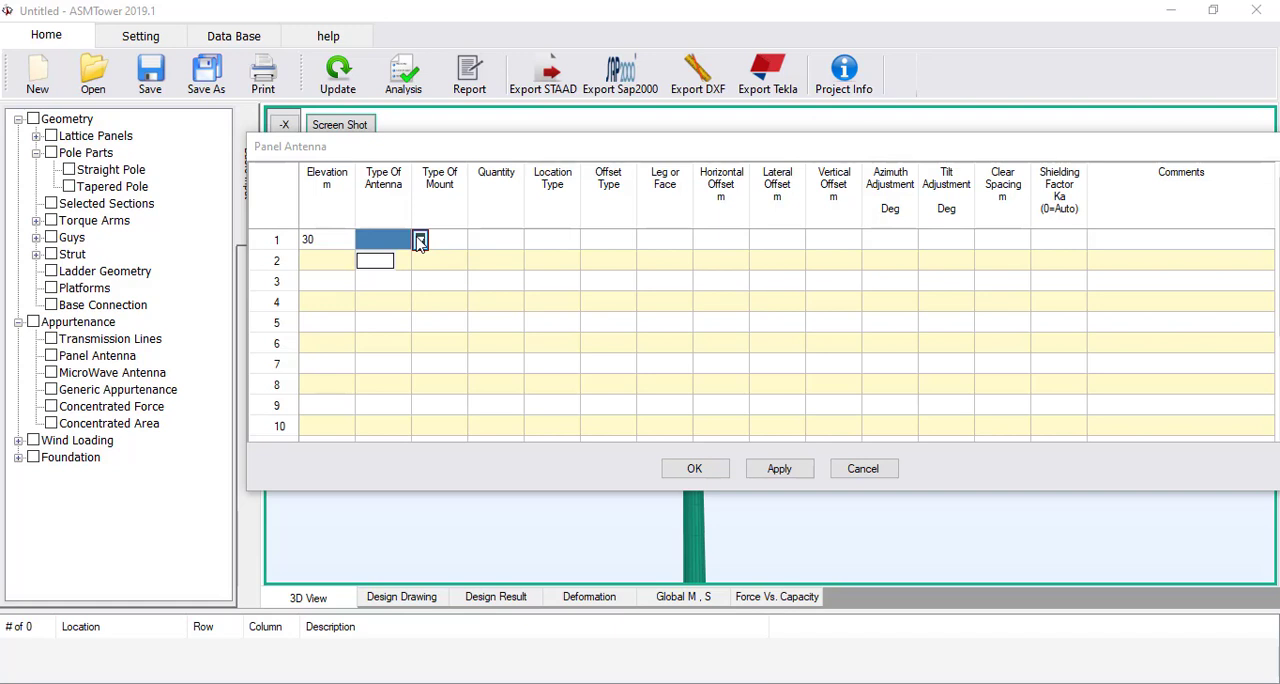
pyautogui.click(420, 245)
pyautogui.click(420, 243)
pyautogui.click(865, 469)
pyautogui.click(881, 464)
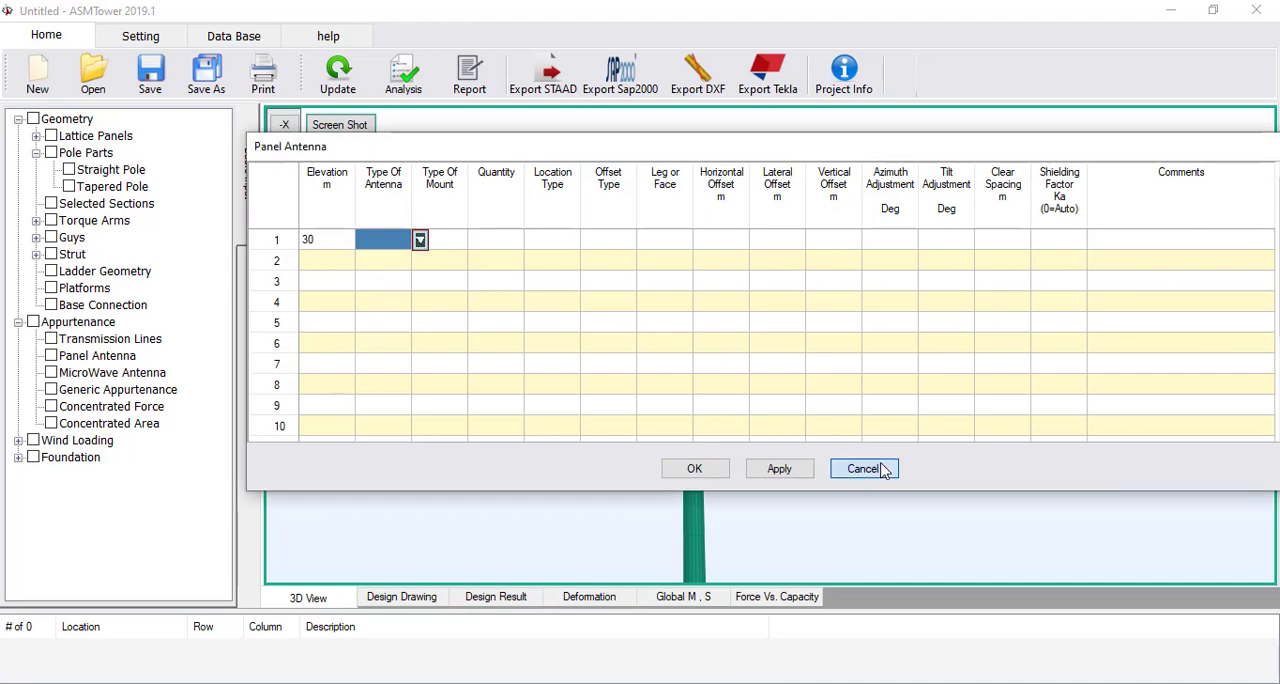
pyautogui.click(864, 469)
# Enable the custom HexaBand Antenna and RRU in the panel antenna database
pyautogui.click(245, 40)
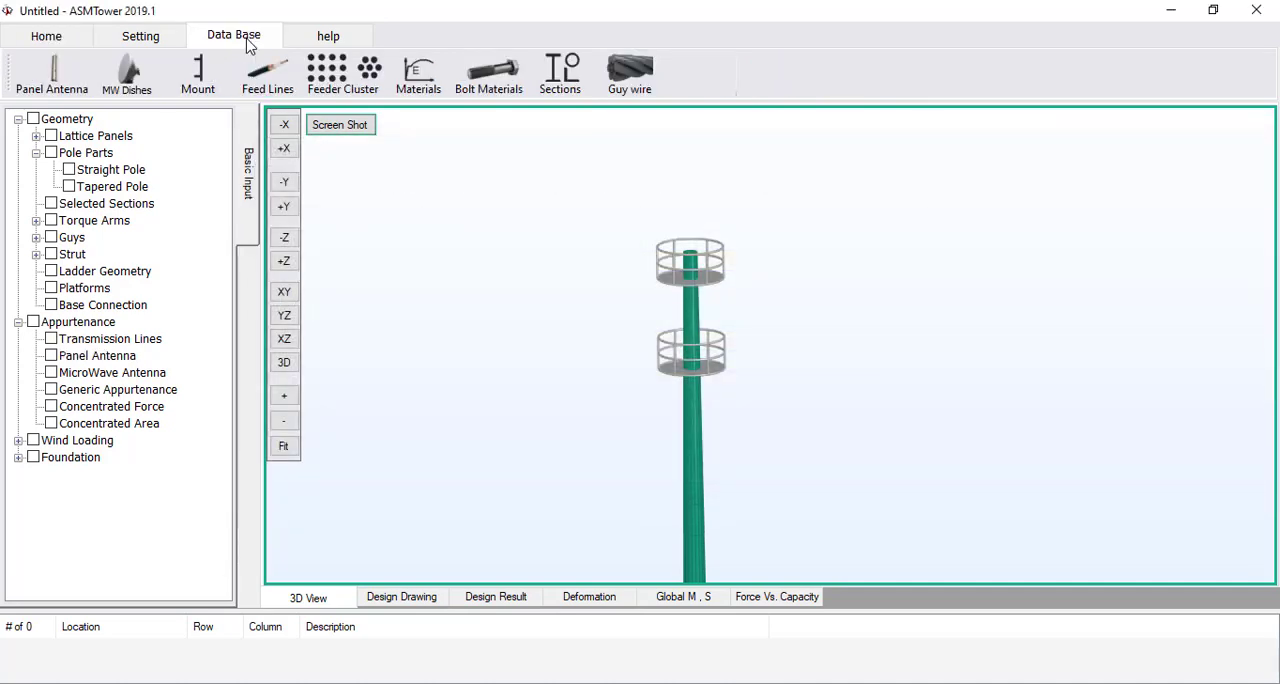
pyautogui.click(53, 70)
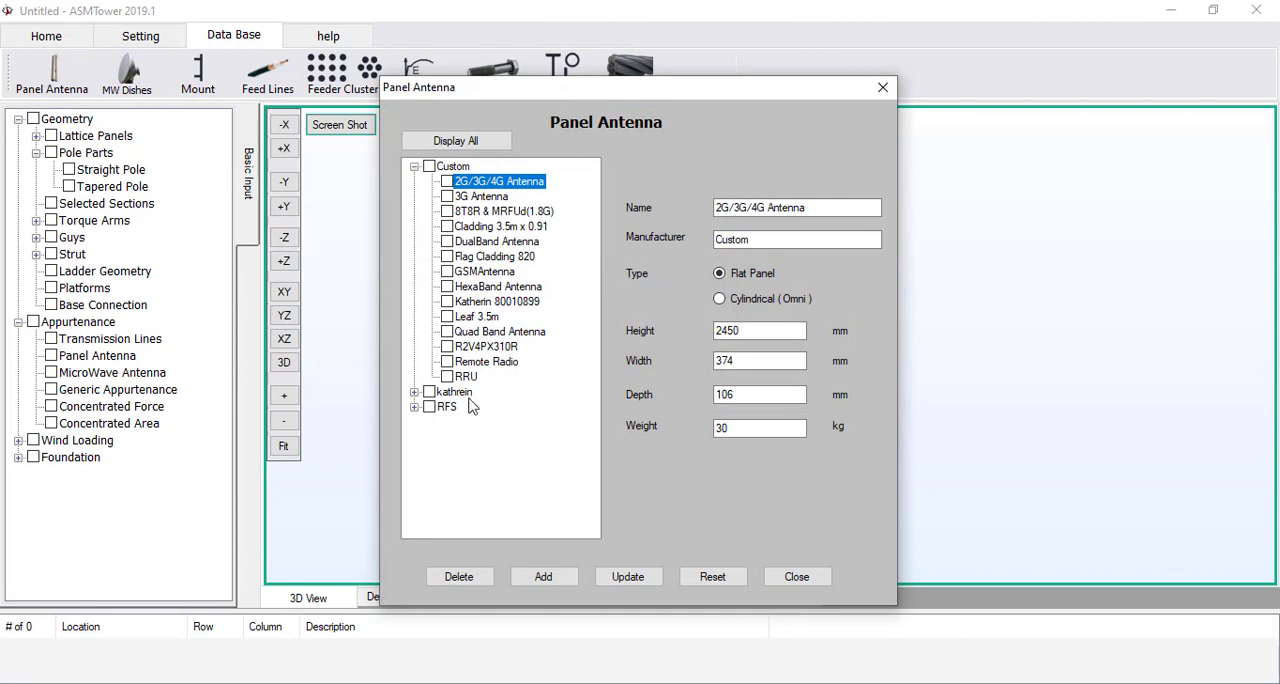
pyautogui.click(447, 287)
pyautogui.click(447, 376)
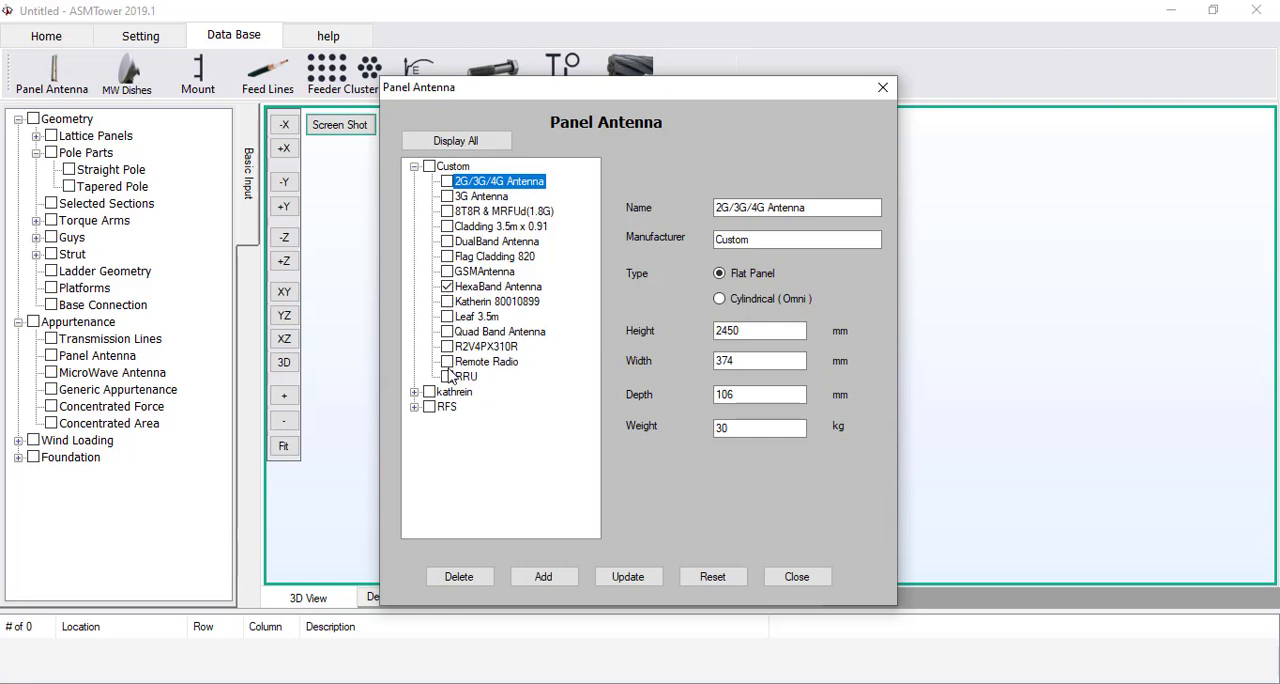
pyautogui.click(495, 288)
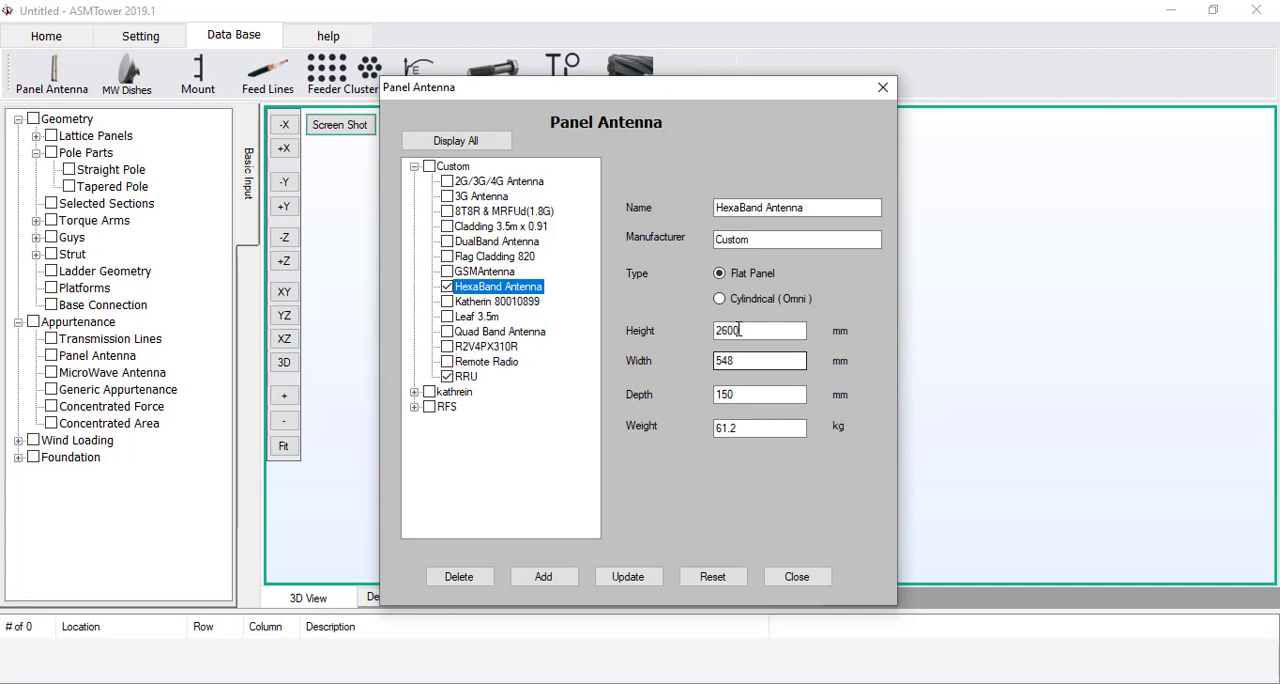
pyautogui.click(737, 330)
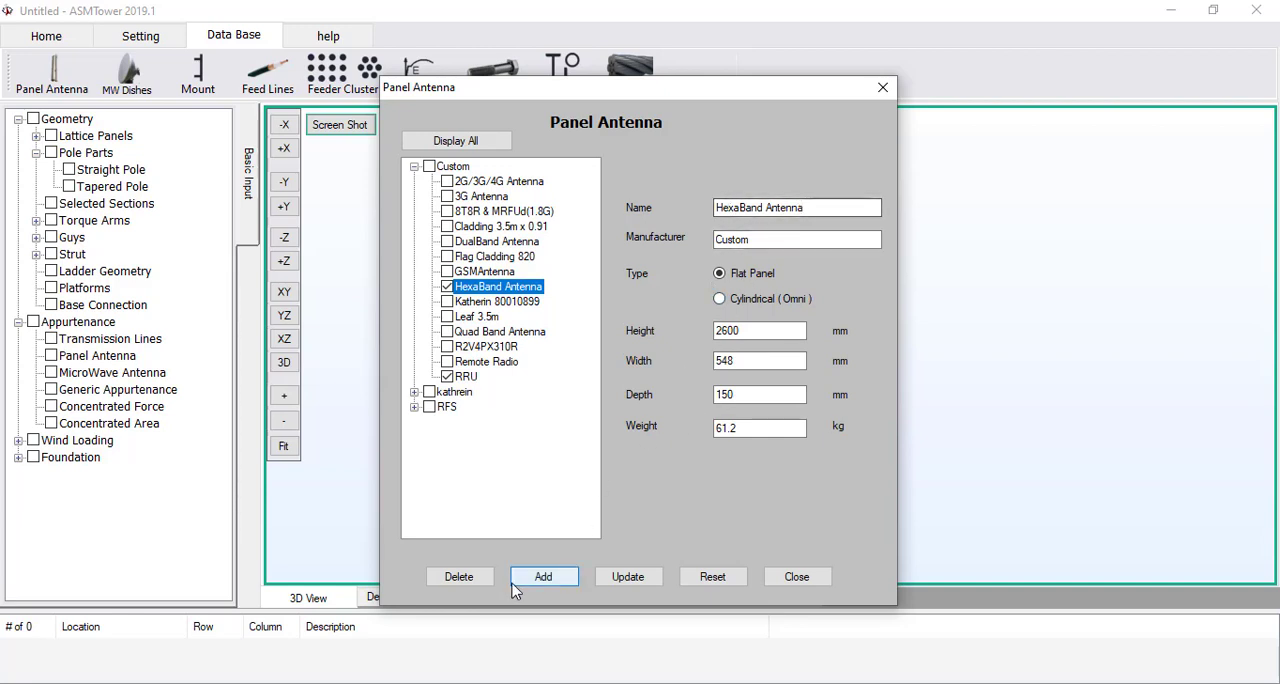
pyautogui.click(815, 582)
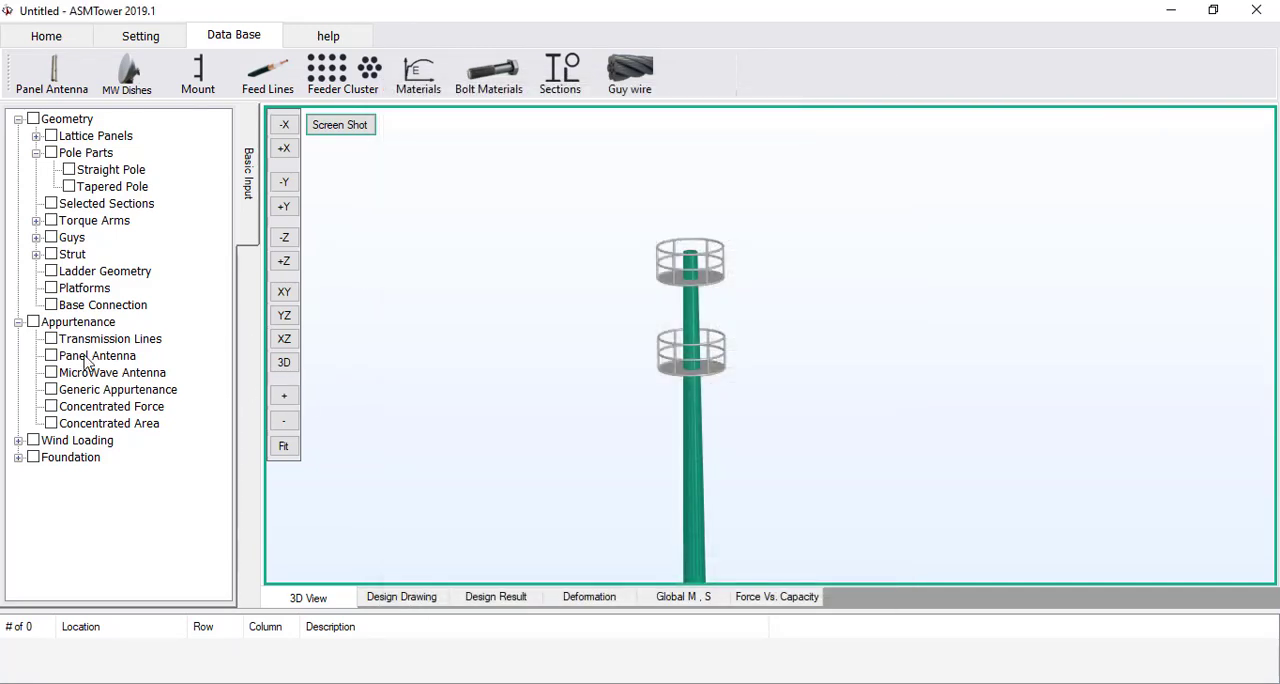
# Start the first panel antenna entry at elevation 30 m with HexaBand Antenna as its type
pyautogui.doubleClick(135, 360)
pyautogui.click(335, 249)
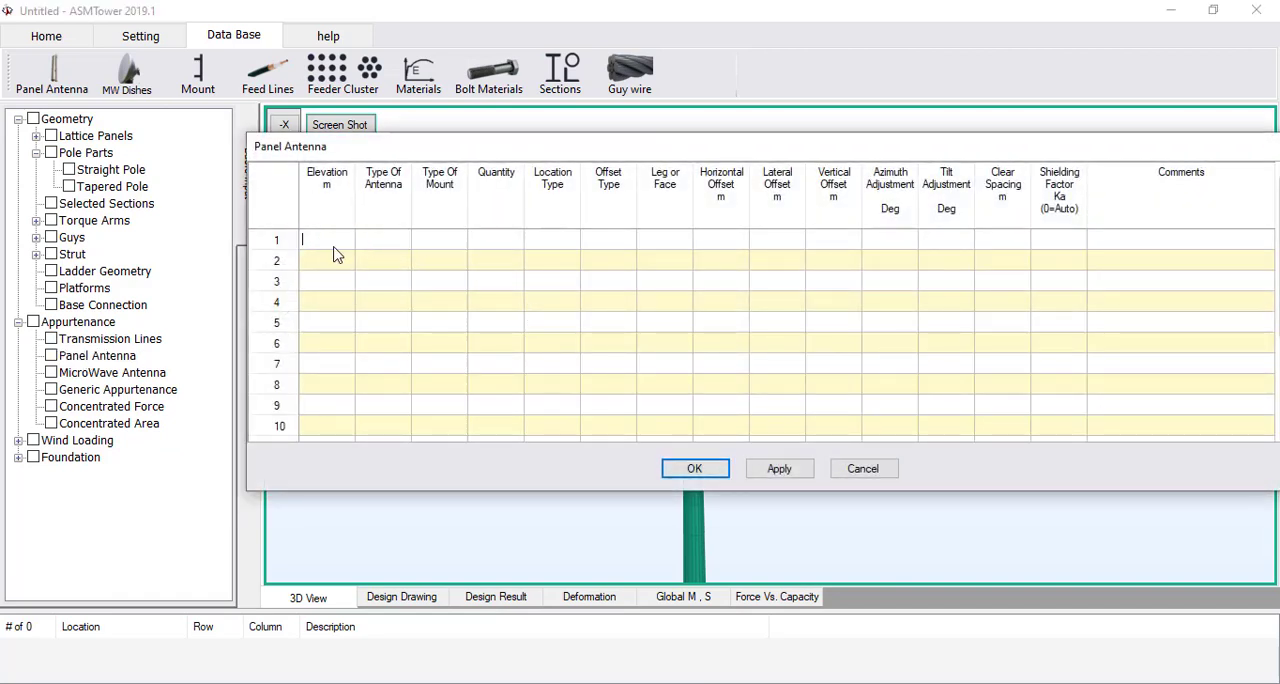
pyautogui.write('30')
pyautogui.press('Tab')
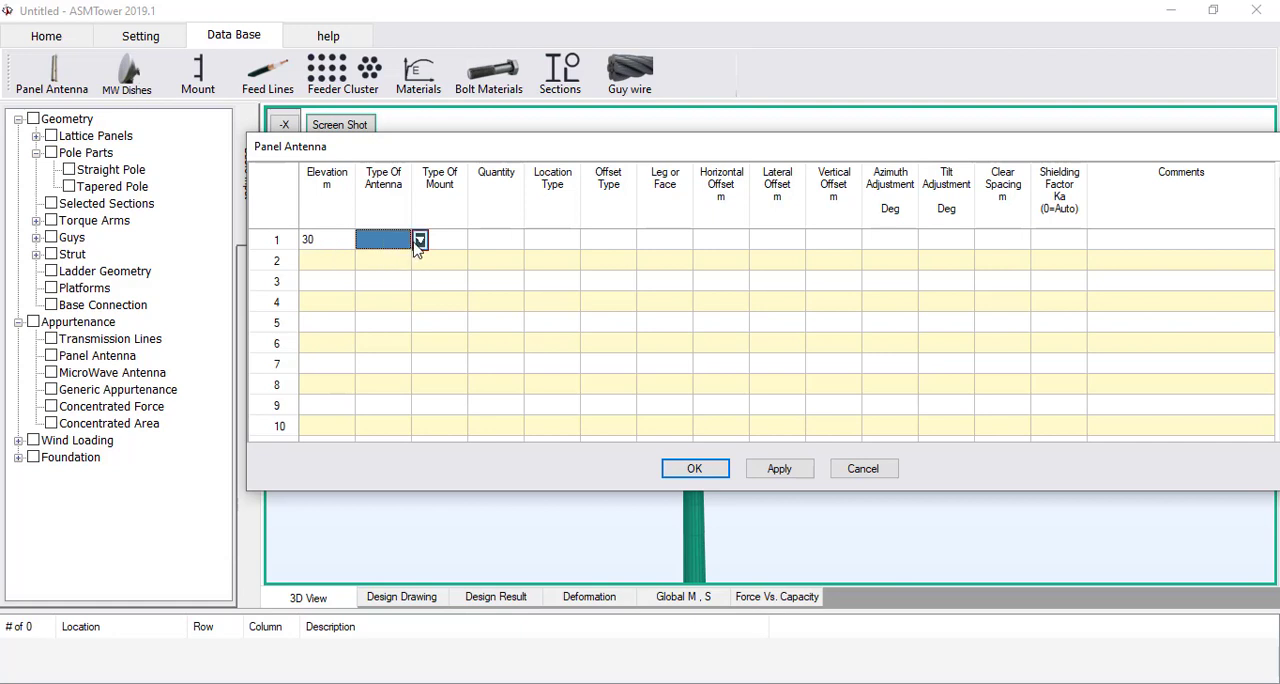
pyautogui.click(419, 241)
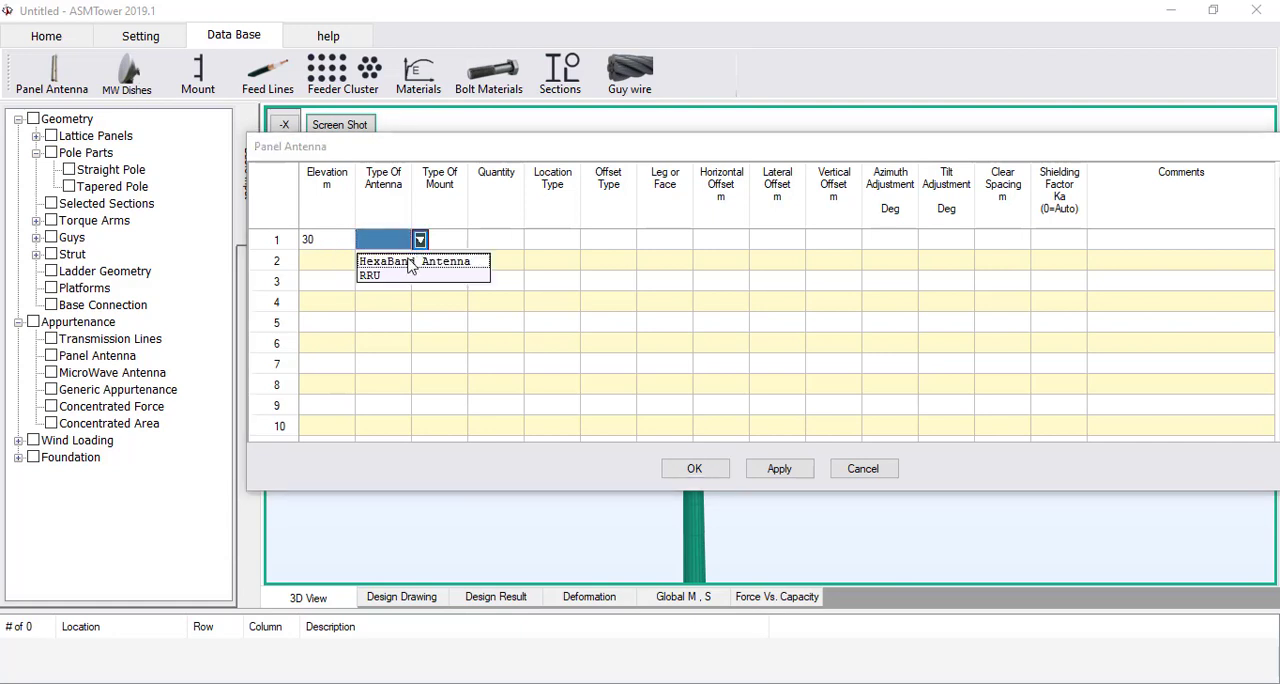
pyautogui.click(410, 263)
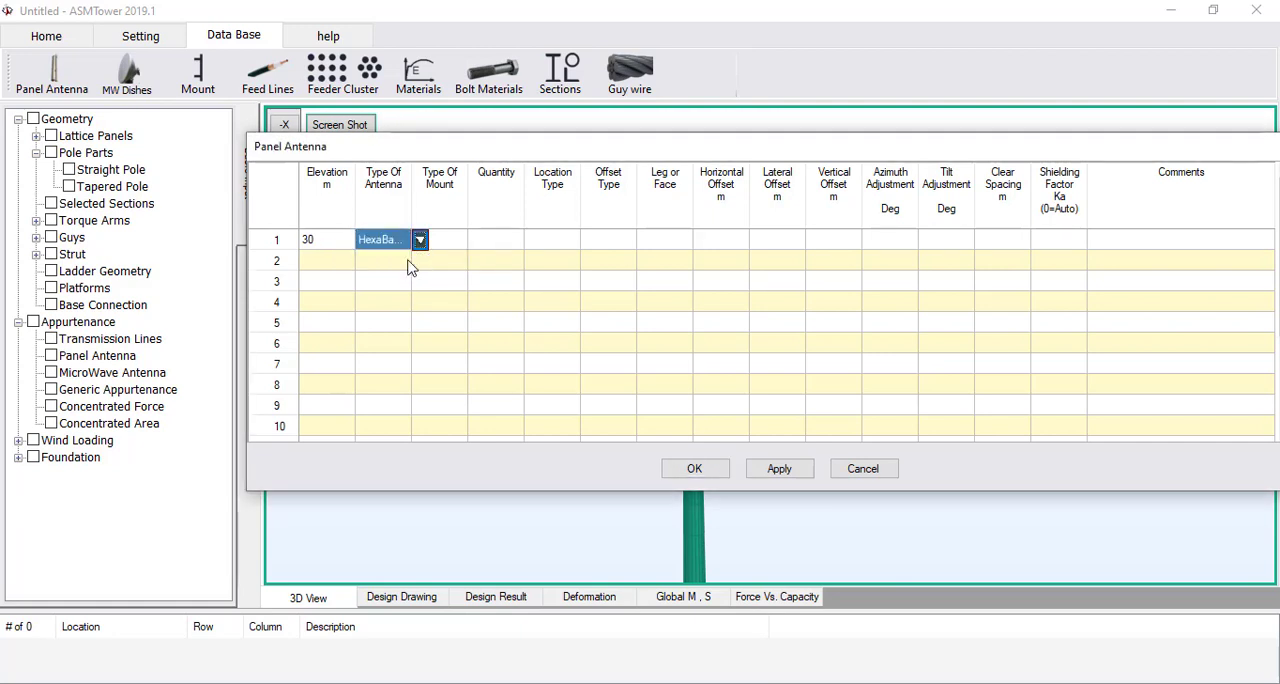
# Assign the Pipe 76x3000 mount to the first panel antenna and set its quantity to 1
pyautogui.click(462, 241)
pyautogui.click(476, 241)
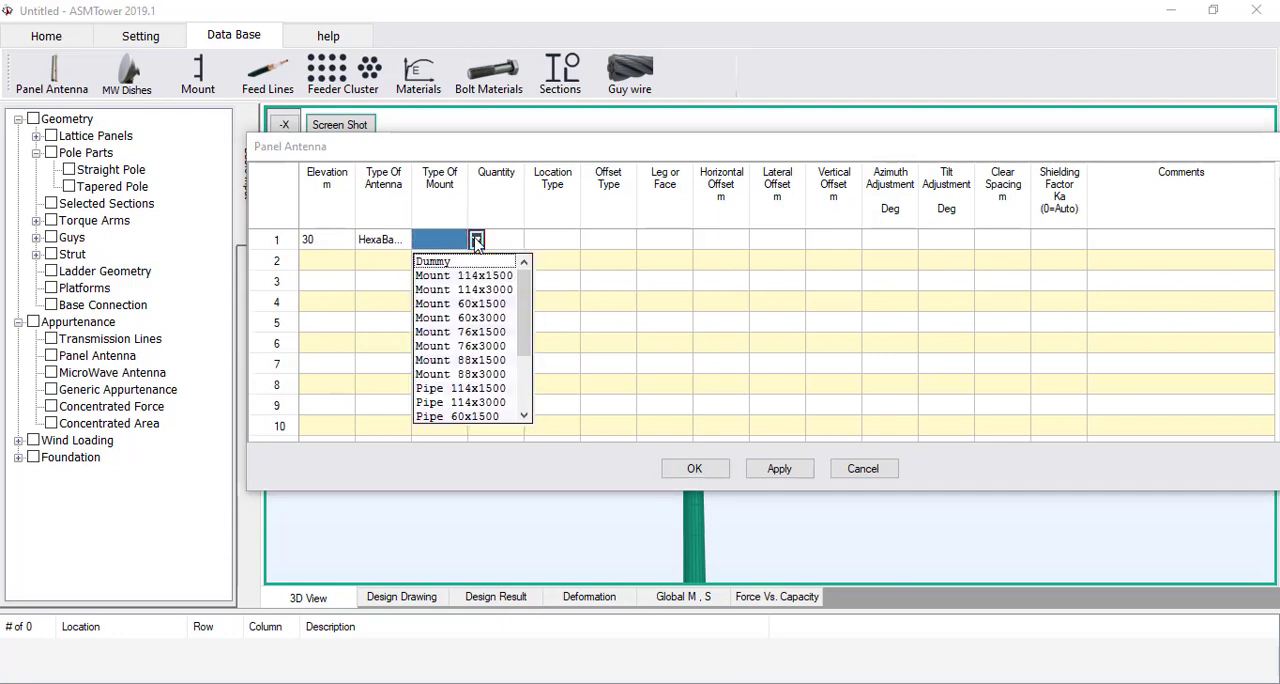
pyautogui.moveTo(525, 297); pyautogui.dragTo(528, 360)
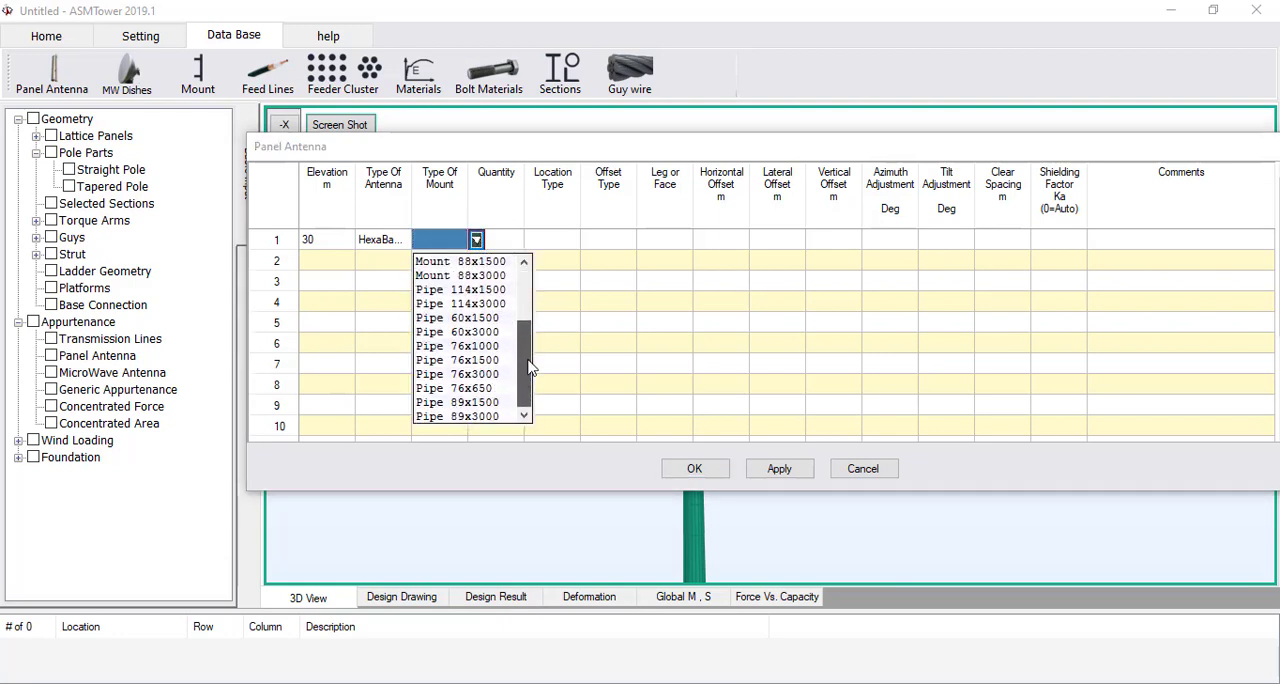
pyautogui.click(495, 374)
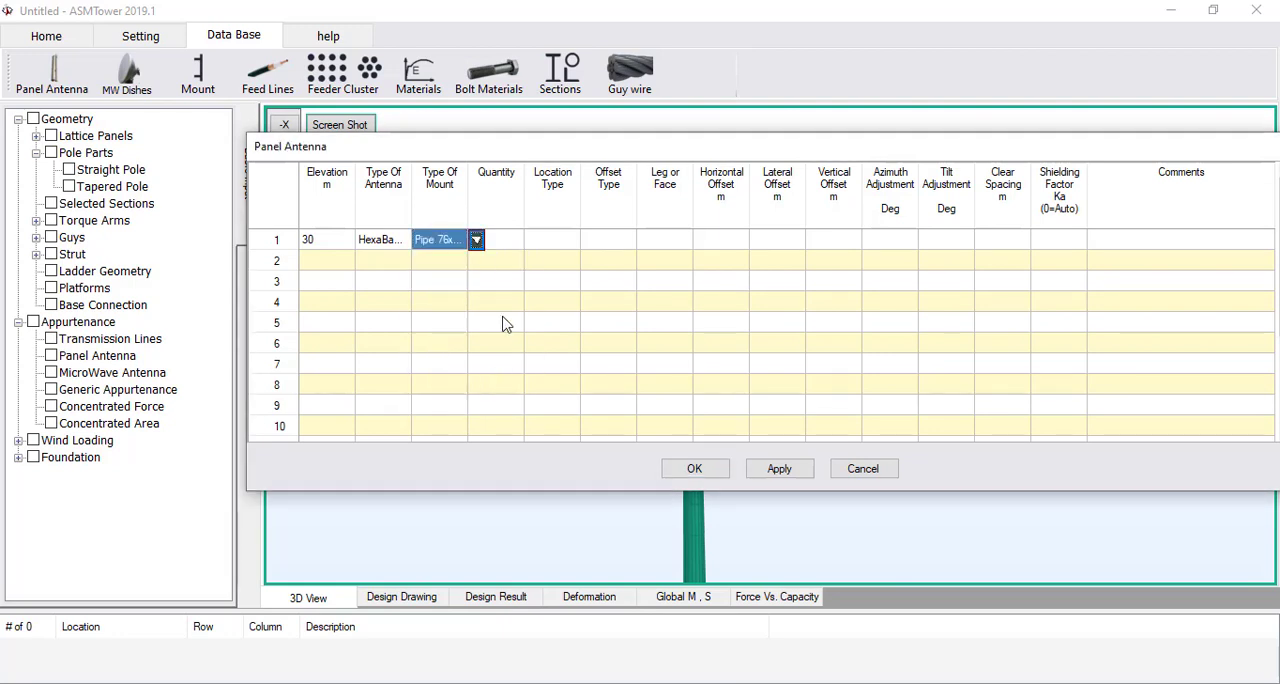
pyautogui.click(507, 246)
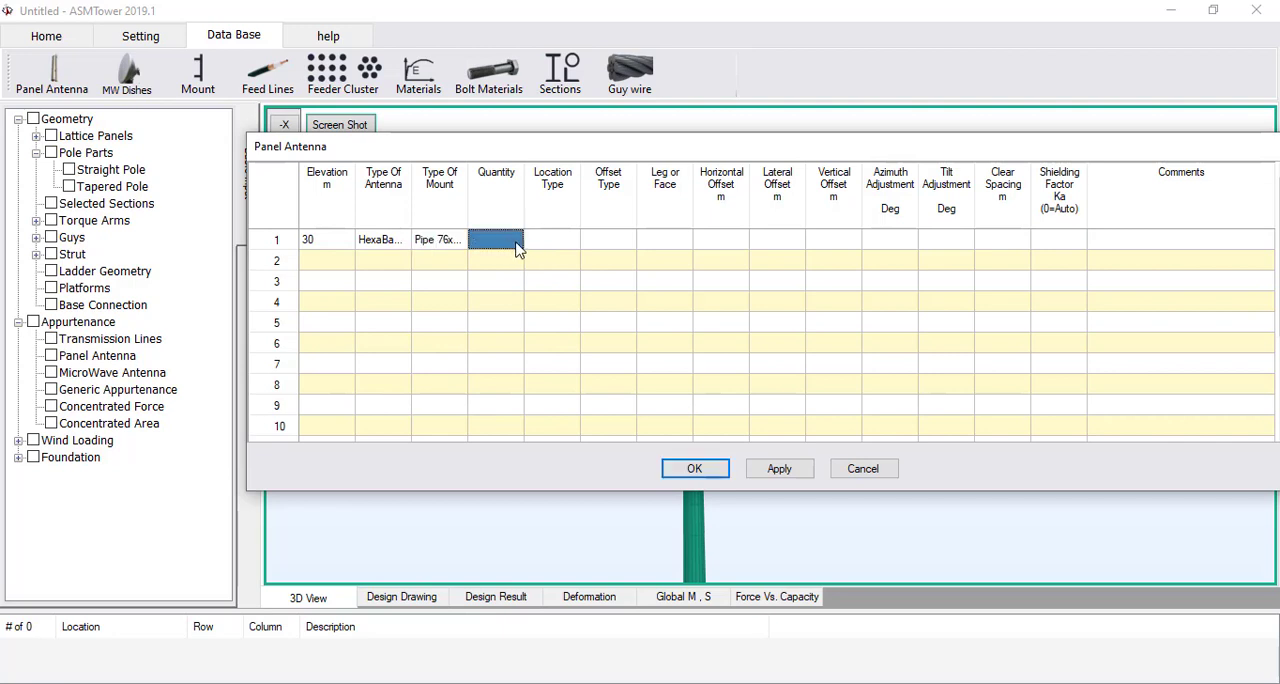
pyautogui.write('1')
# Locate the first panel antenna on PLATFORM 29M, at leg or face A
pyautogui.click(560, 245)
pyautogui.click(588, 241)
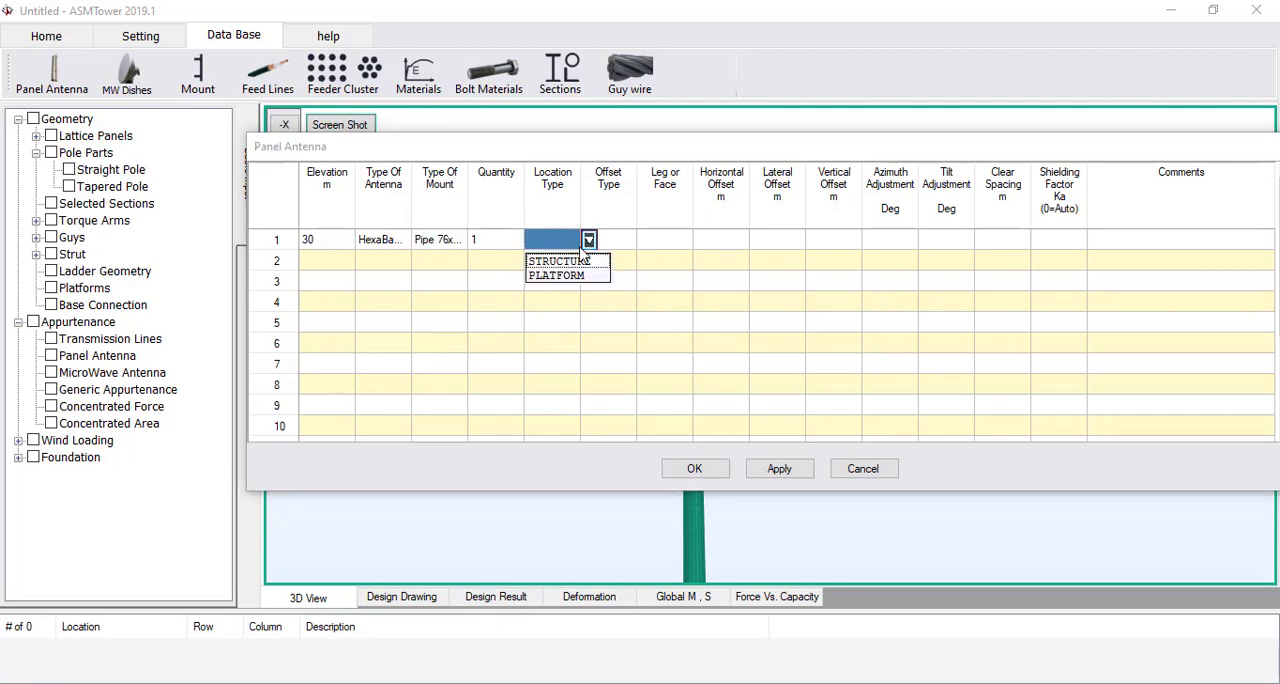
pyautogui.click(563, 276)
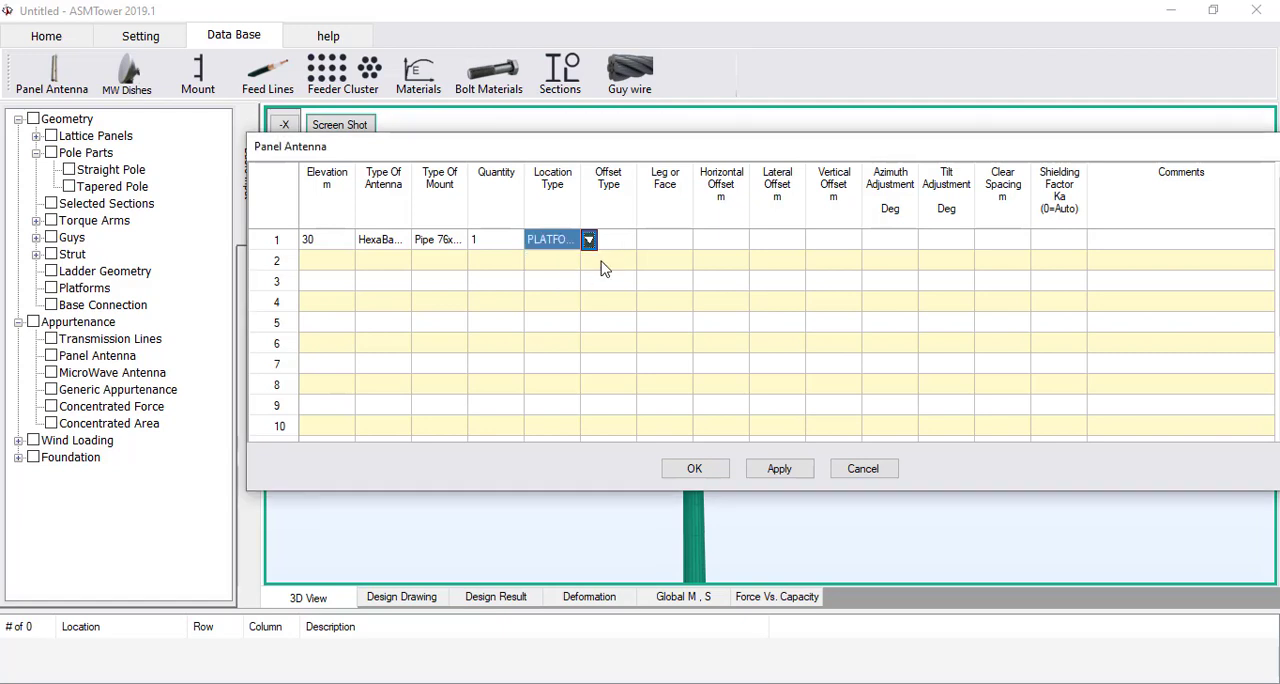
pyautogui.click(612, 241)
pyautogui.click(646, 240)
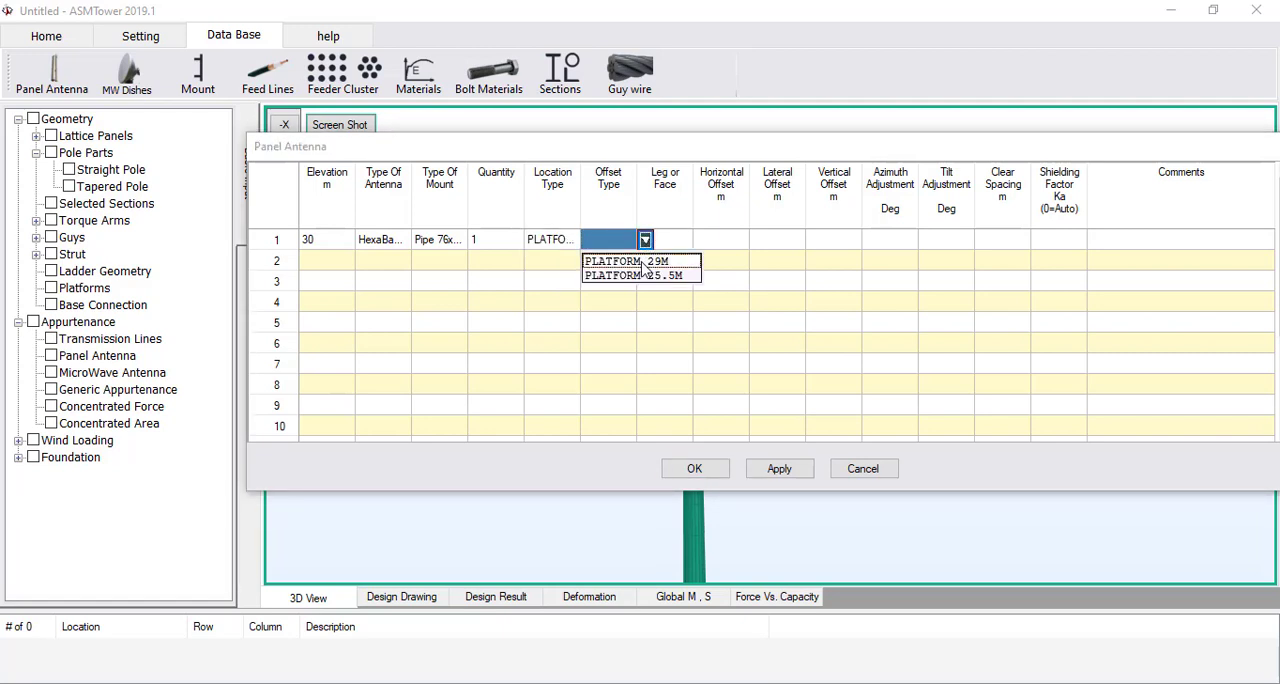
pyautogui.click(643, 262)
pyautogui.click(682, 243)
pyautogui.click(701, 242)
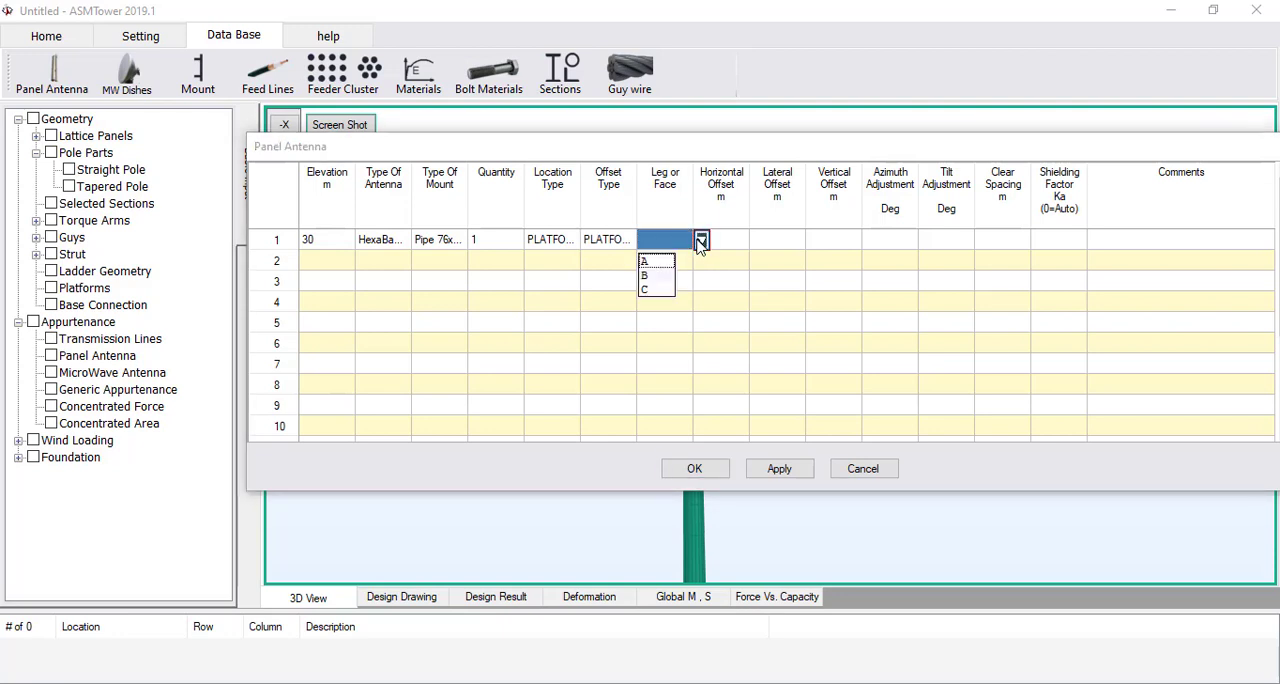
pyautogui.click(655, 262)
# Set the first panel antenna's horizontal offset to 0.2 m and its lateral and vertical offsets to 0
pyautogui.click(732, 246)
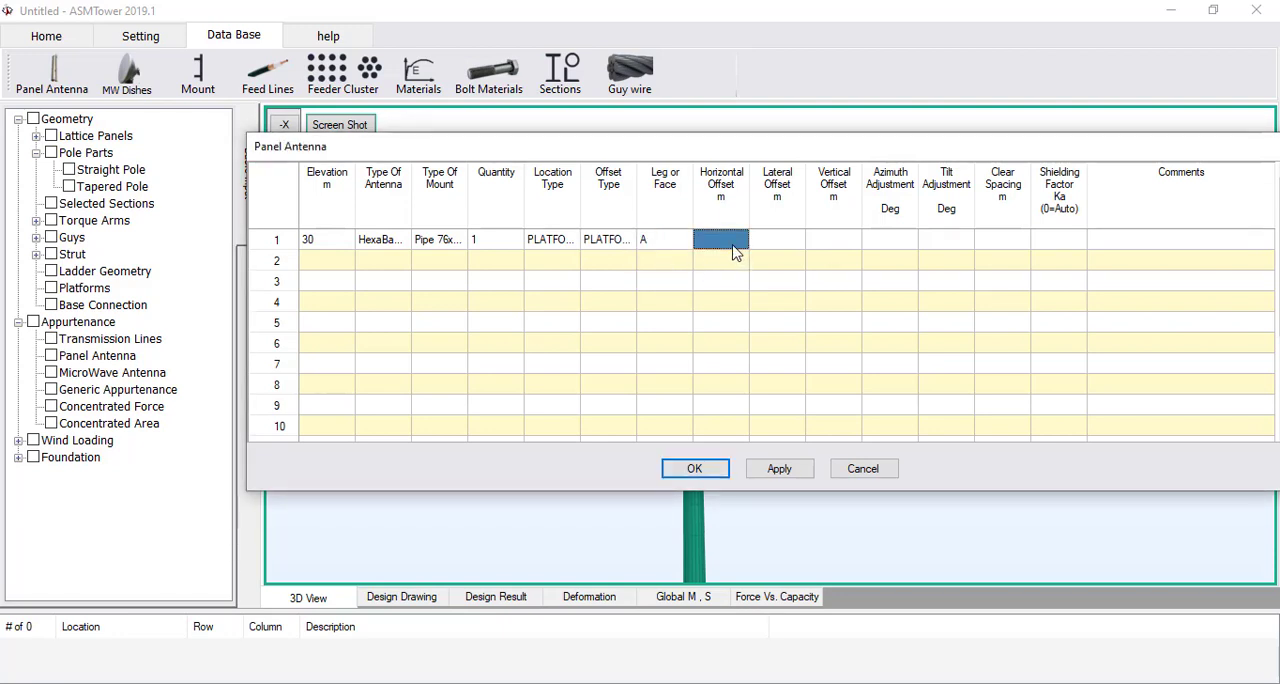
pyautogui.write('0.')
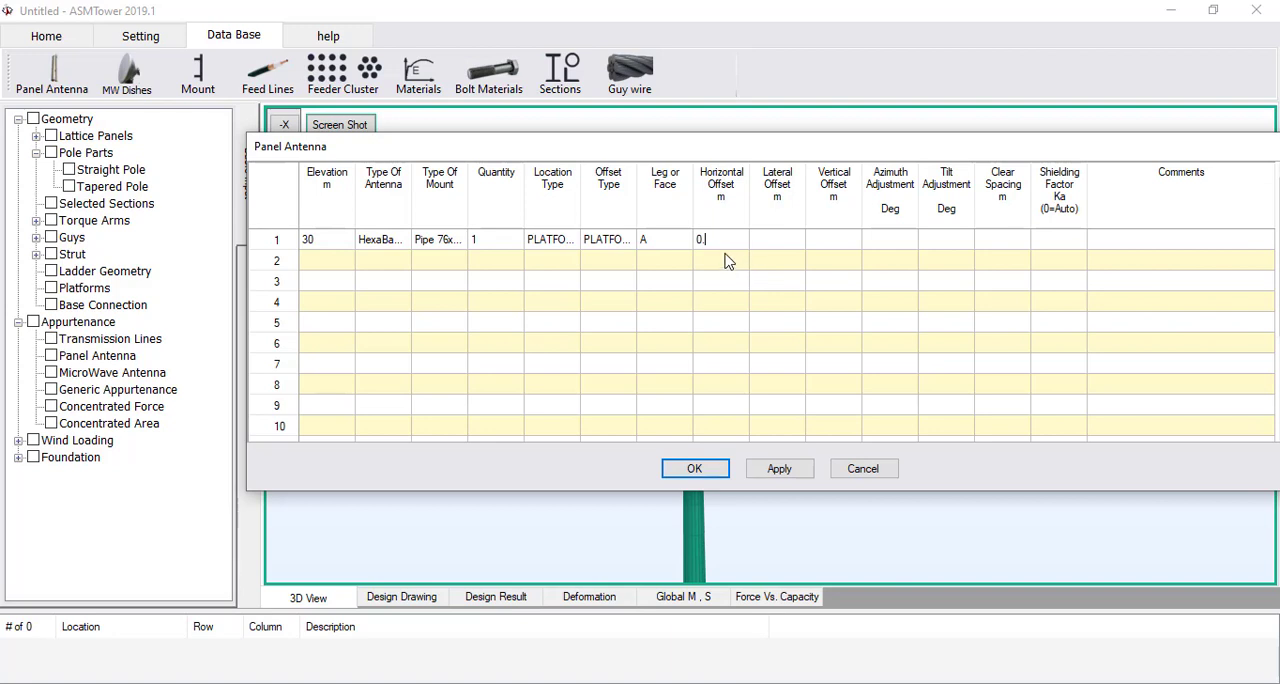
pyautogui.write('2')
pyautogui.click(757, 244)
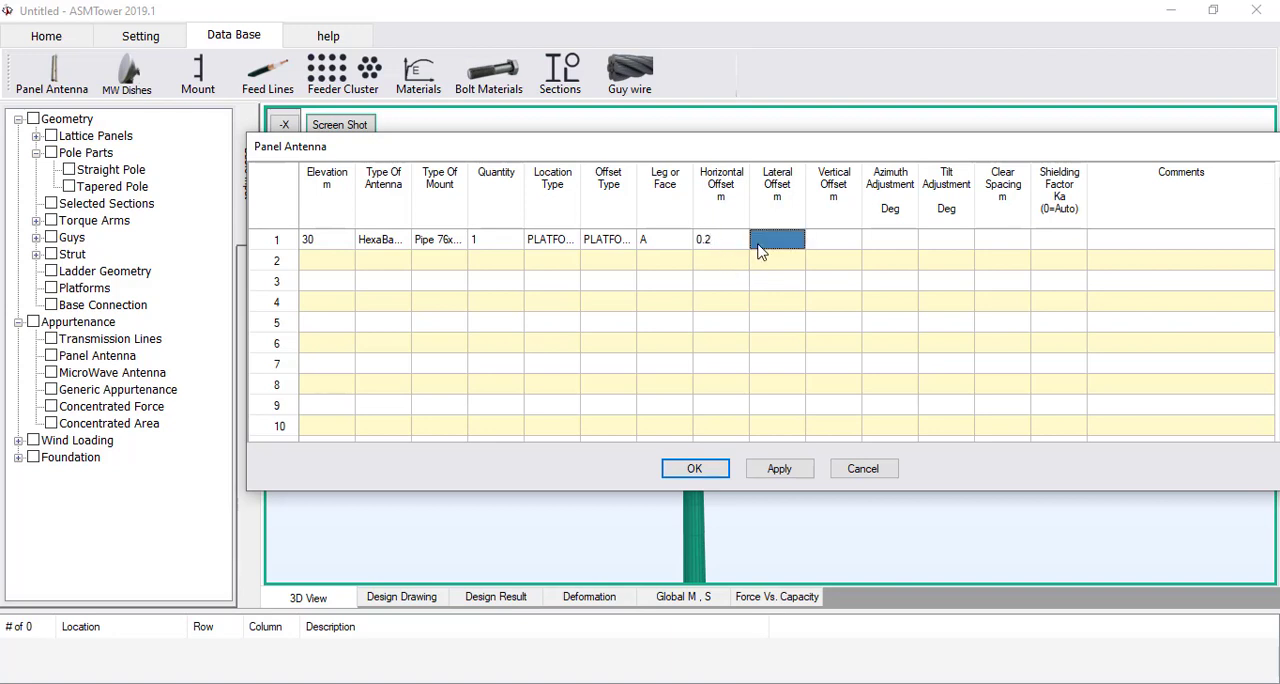
pyautogui.write('0')
pyautogui.click(812, 249)
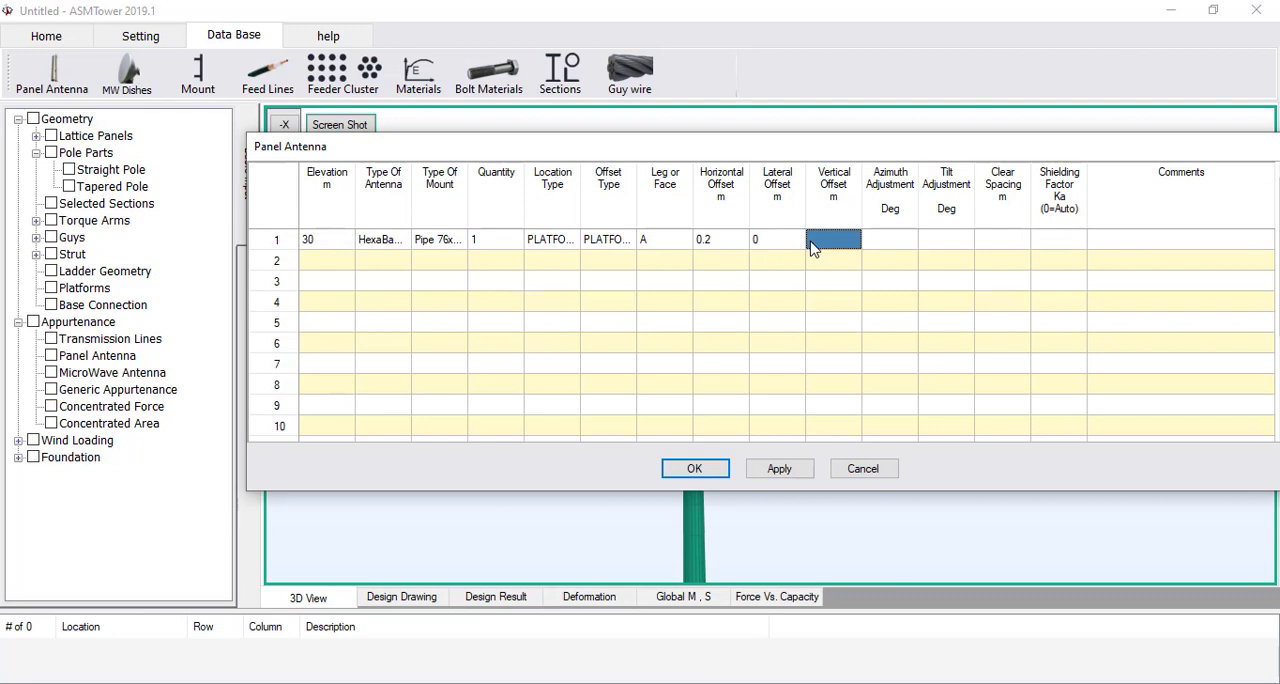
pyautogui.write('0')
# Set the first panel antenna's azimuth and tilt adjustments to 0 degrees
pyautogui.click(877, 243)
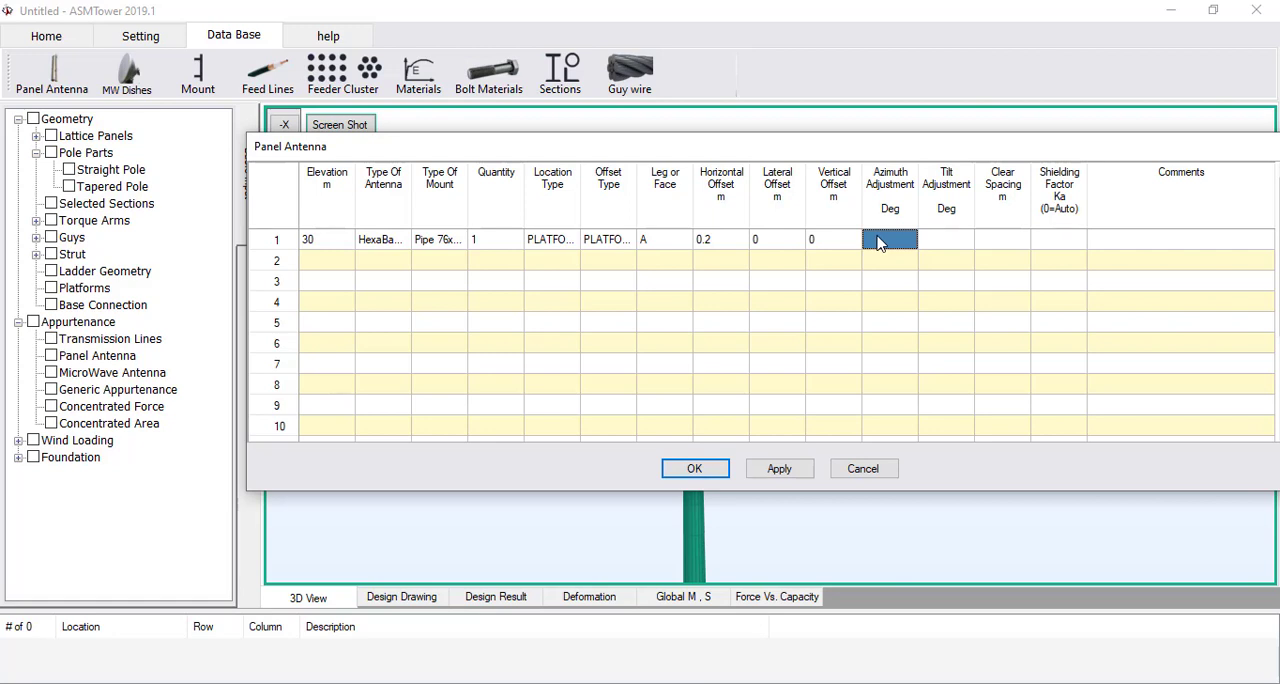
pyautogui.write('0')
pyautogui.click(955, 251)
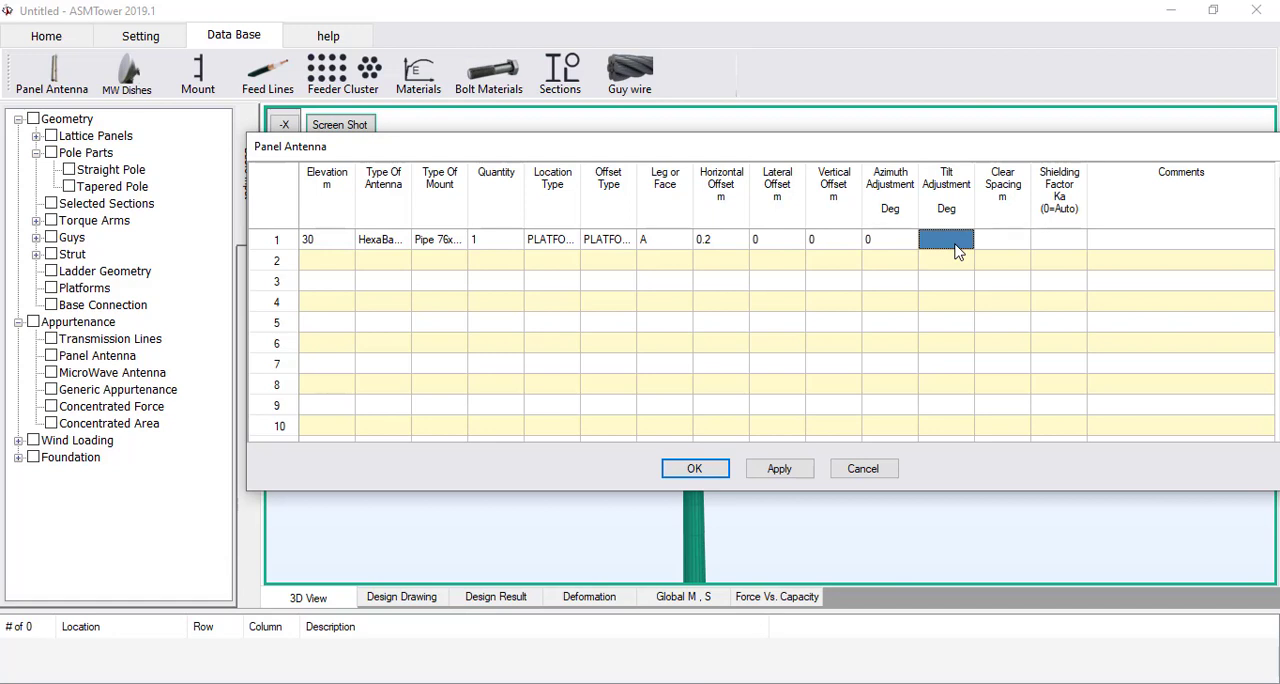
pyautogui.write('0')
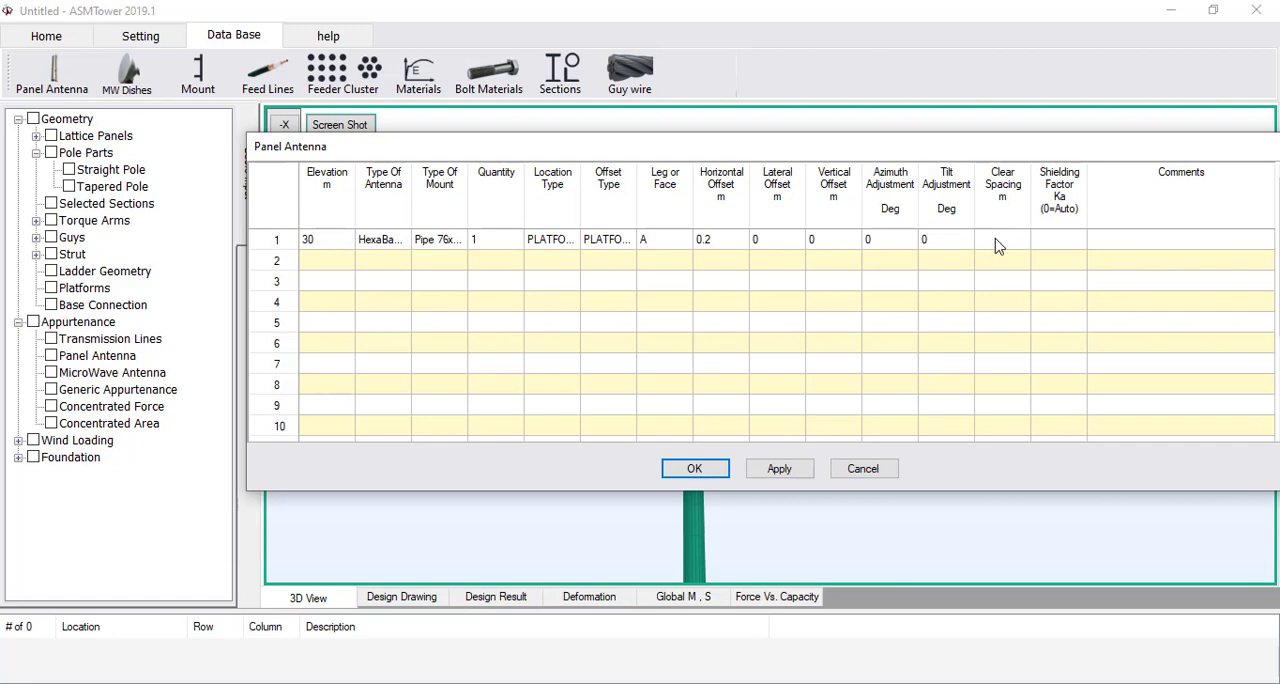
# Give the first panel antenna a clear spacing of 0.12 m and a shielding factor of 0
pyautogui.click(997, 243)
pyautogui.write('0')
pyautogui.write('.15')
pyautogui.press('BackSpace')
pyautogui.write('2')
pyautogui.click(1043, 251)
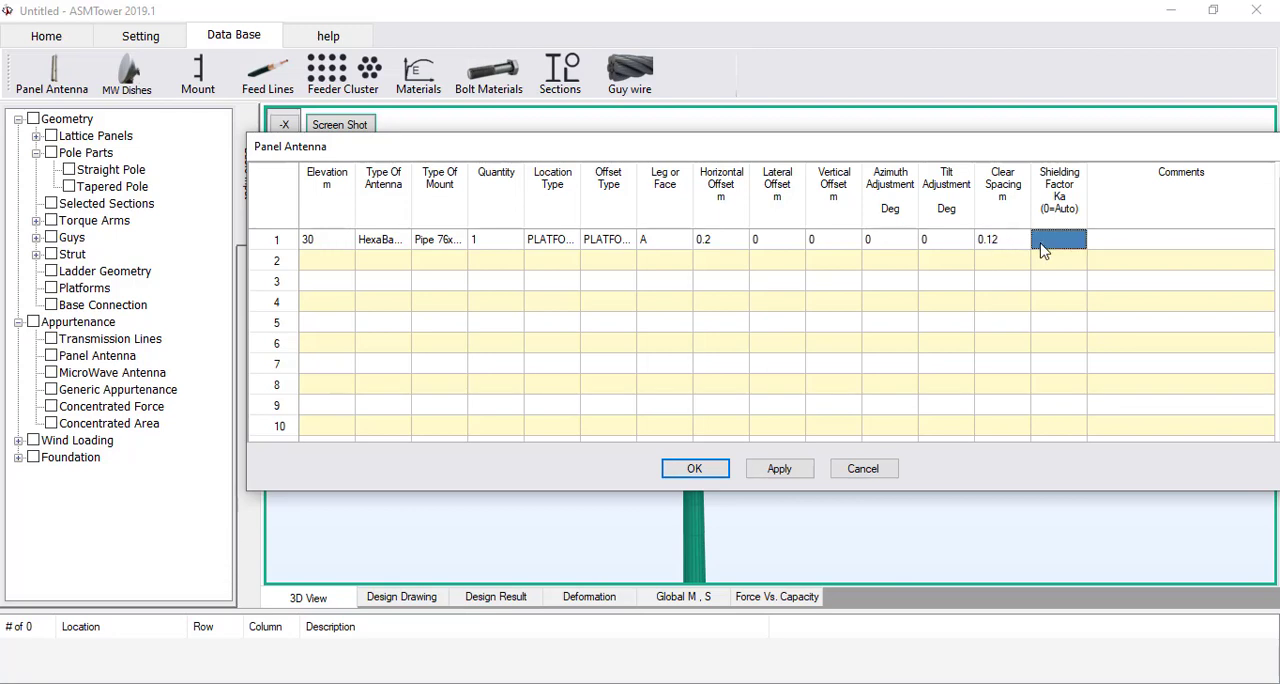
pyautogui.write('0')
pyautogui.click(941, 280)
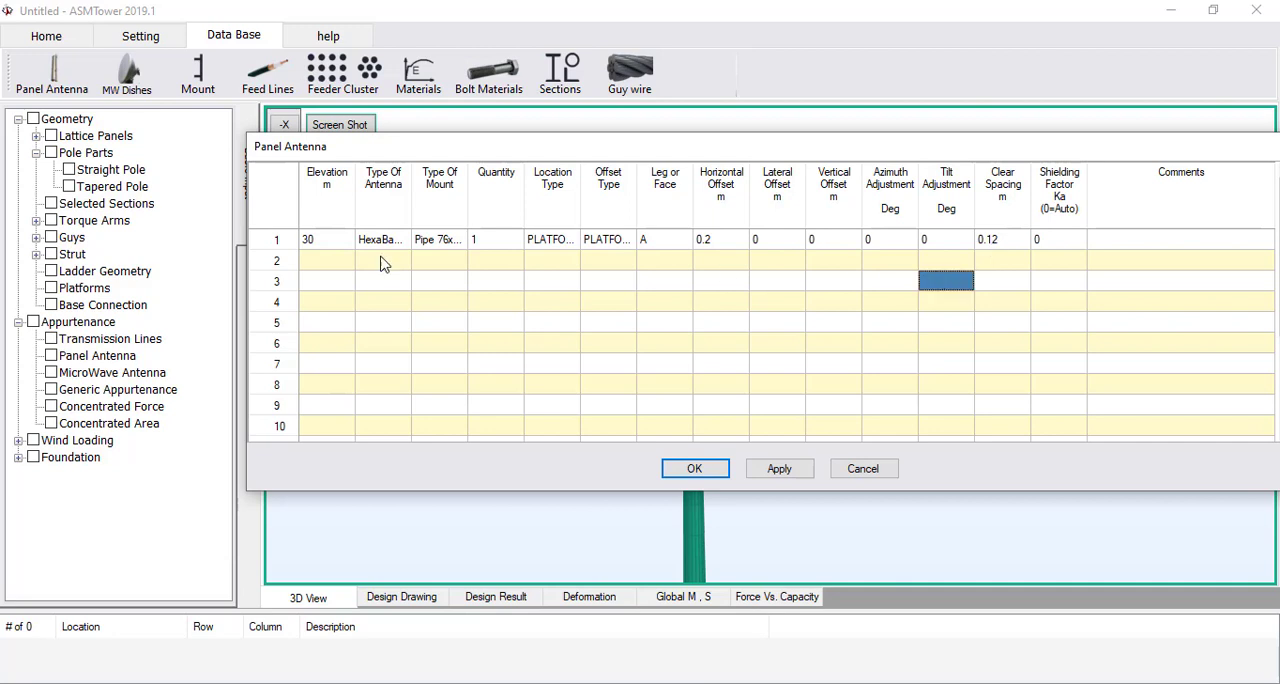
# Copy the first panel antenna entry into rows 2 and 3
pyautogui.click(268, 242)
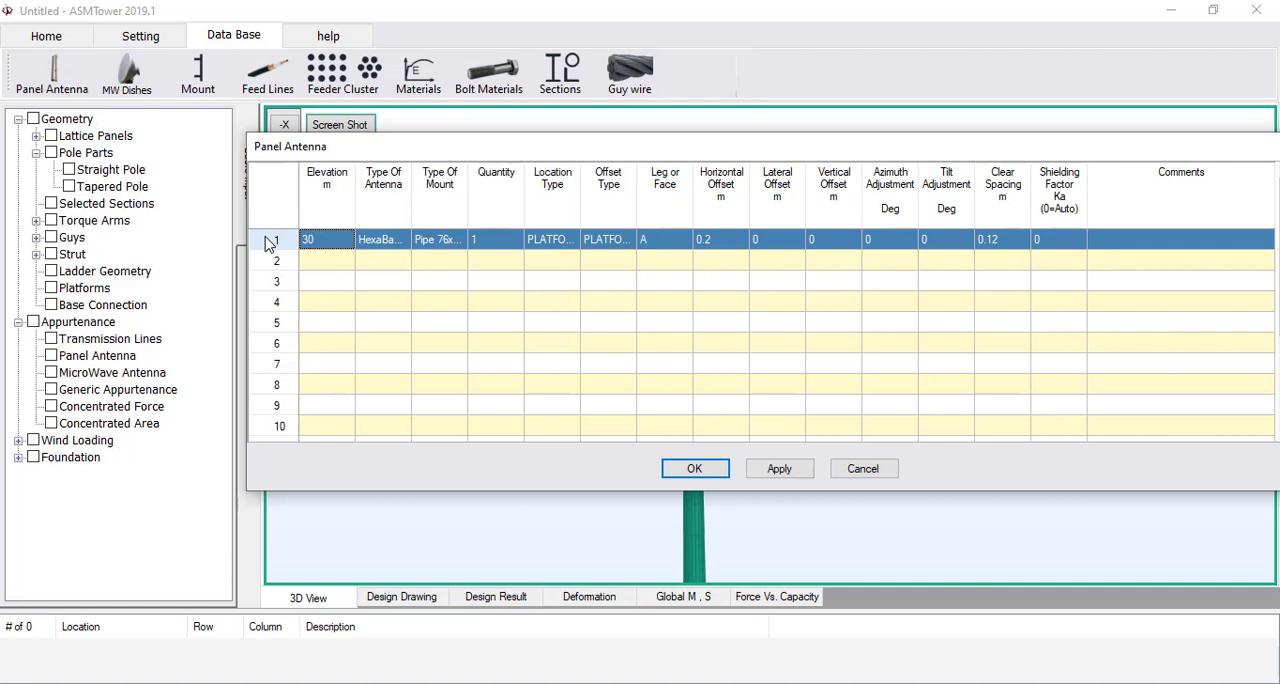
pyautogui.click(269, 263)
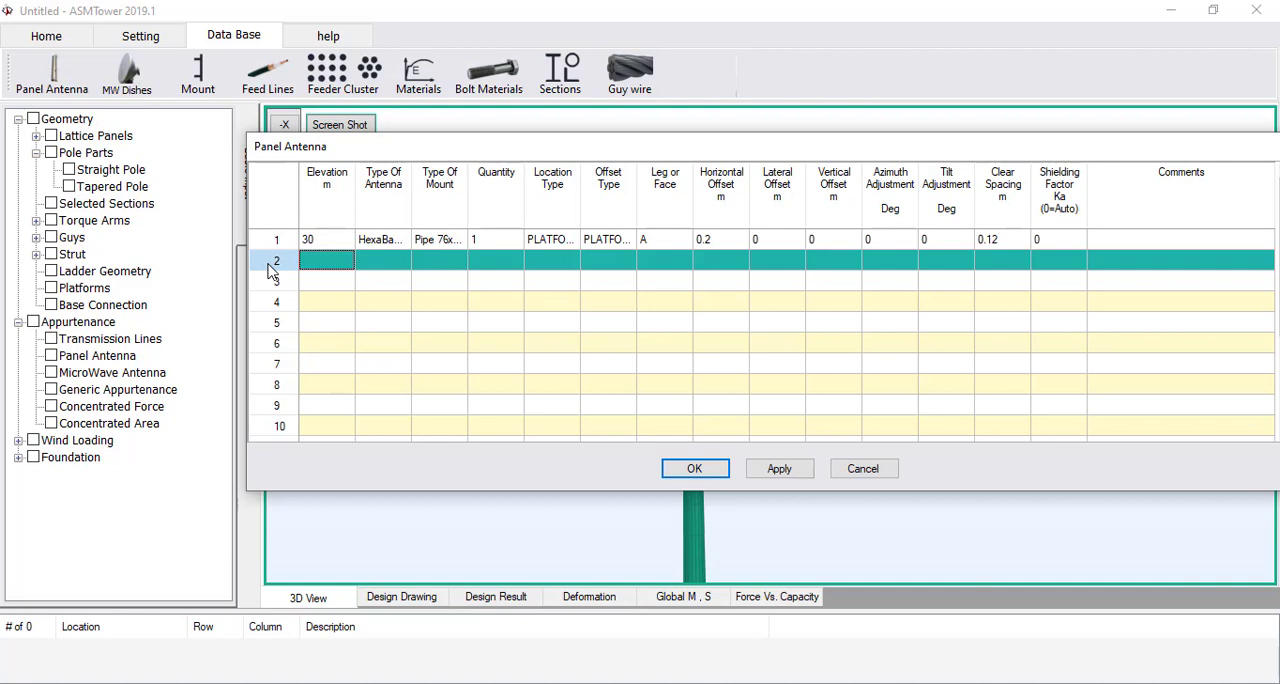
pyautogui.hotkey('ctrl', 'v')
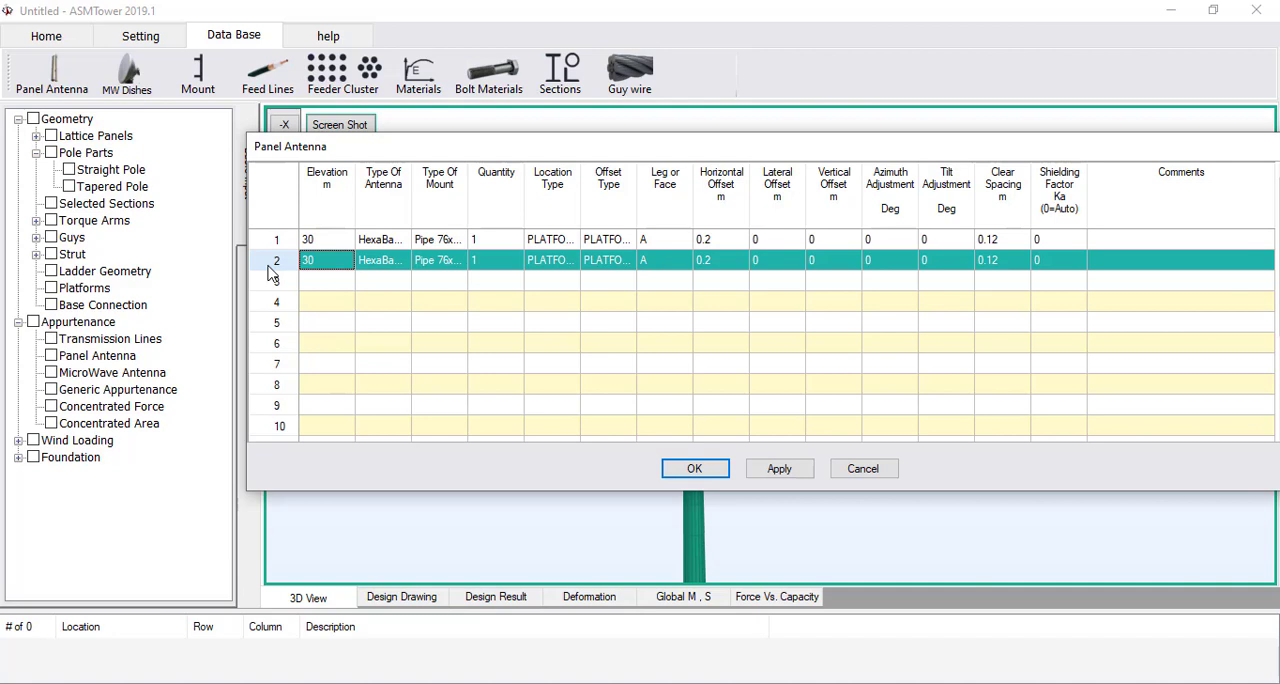
pyautogui.click(272, 280)
pyautogui.hotkey('ctrl', 'v')
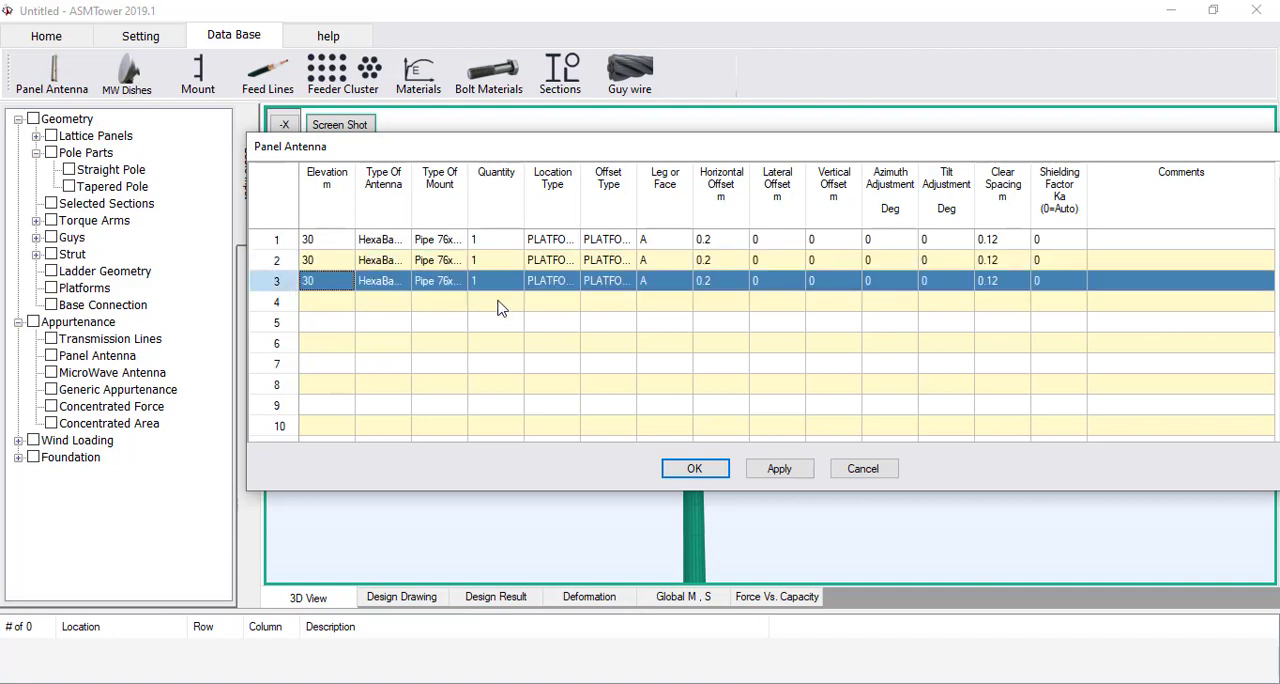
# Assign the second antenna to leg or face B and the third to C, and accept the panel antenna table
pyautogui.click(667, 262)
pyautogui.write('b')
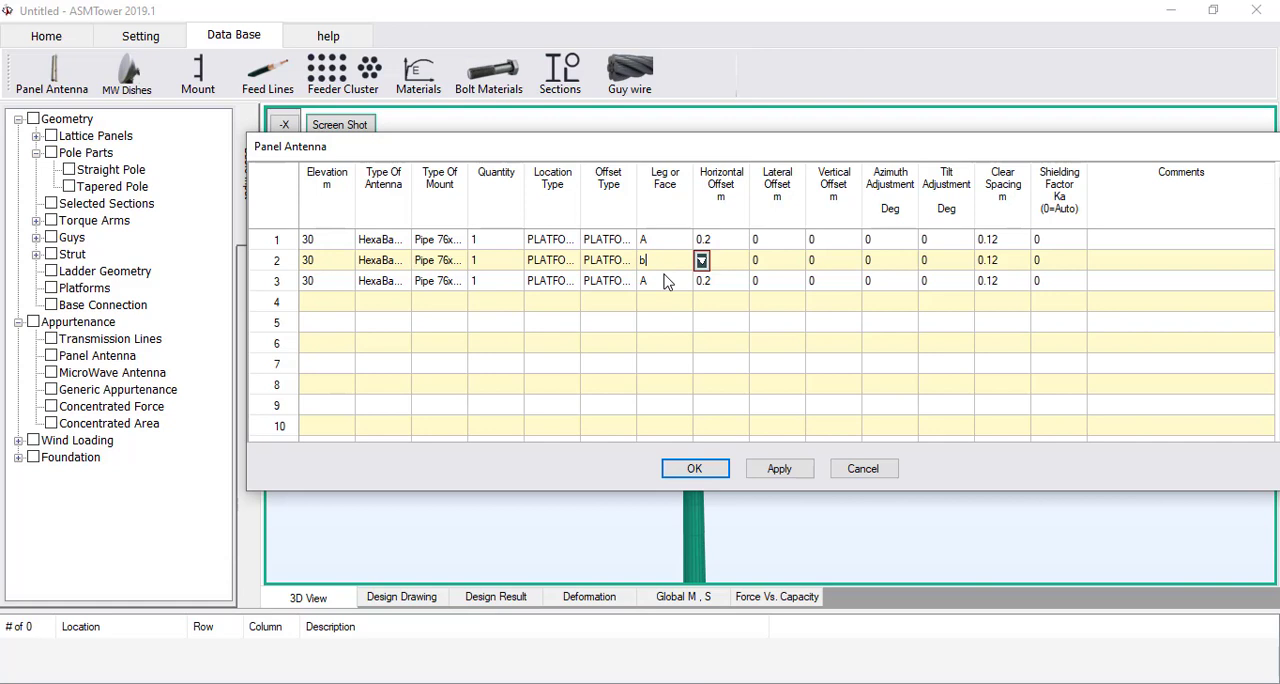
pyautogui.click(667, 281)
pyautogui.write('c')
pyautogui.click(663, 298)
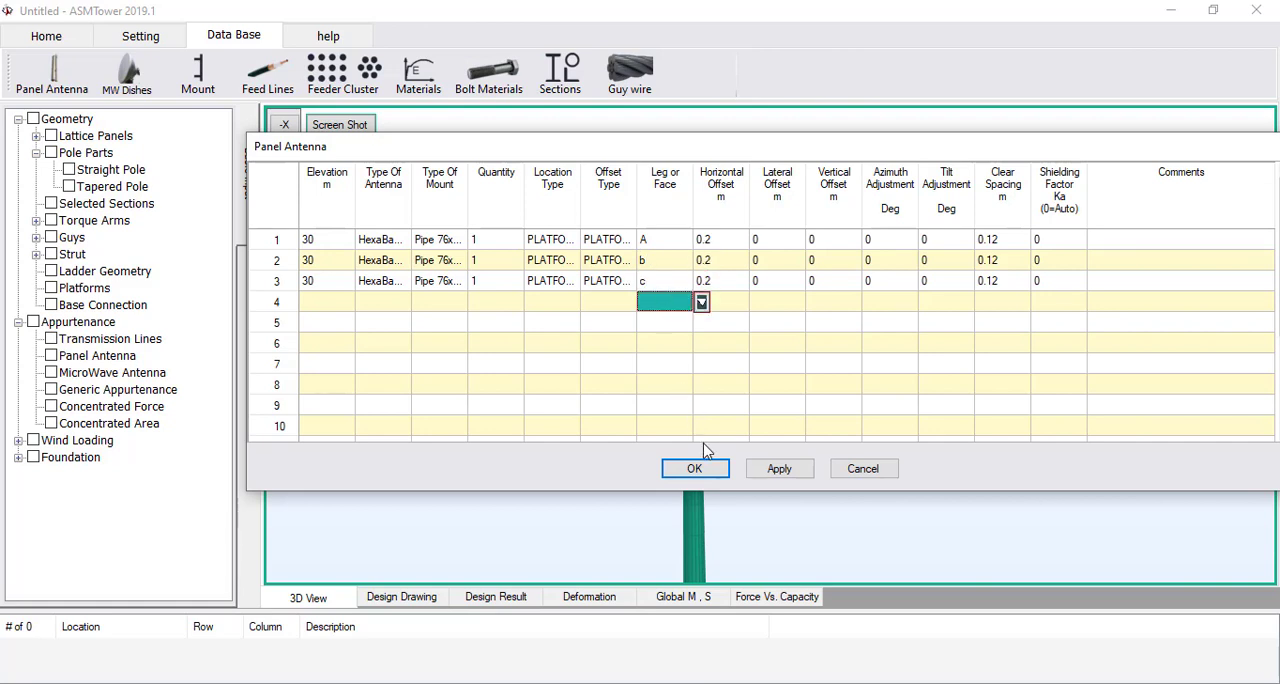
pyautogui.click(685, 468)
# Update the 3D model with the three panel antennas on the upper platform
pyautogui.click(30, 38)
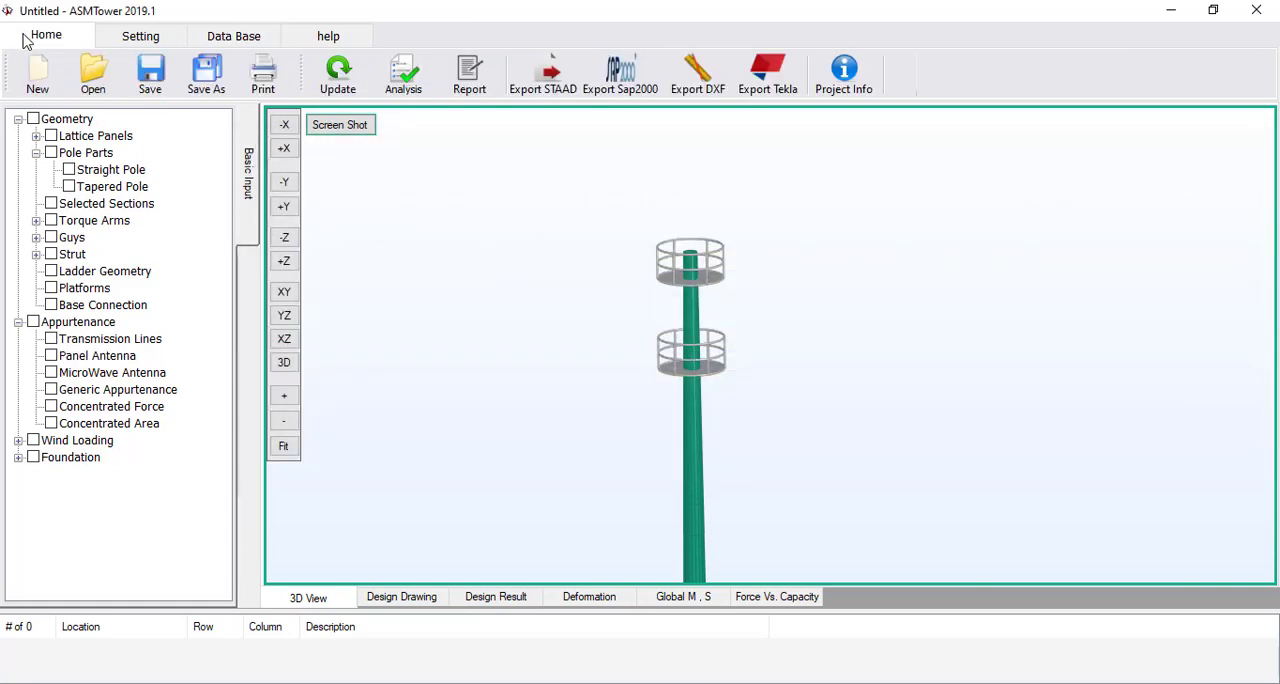
pyautogui.click(338, 72)
pyautogui.scroll(5, 700, 343)
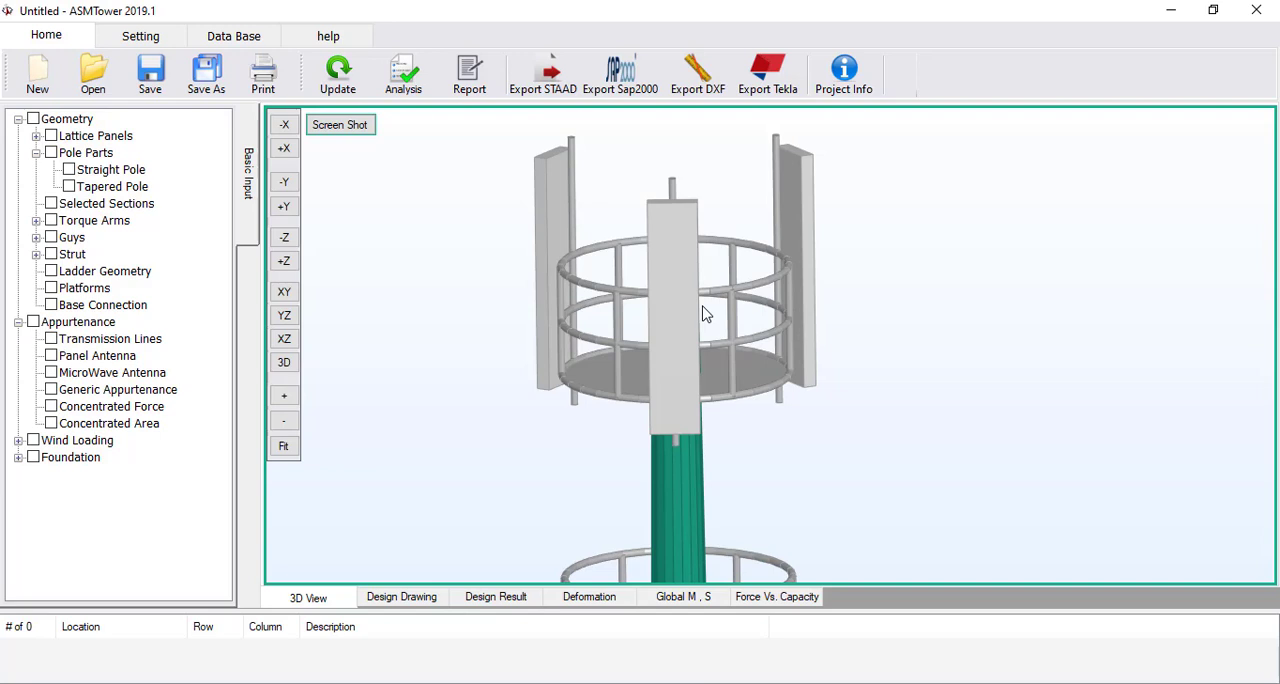
# Examine the panel antennas' arrangement around the upper platform in plan view and front elevation
pyautogui.click(284, 338)
pyautogui.click(287, 447)
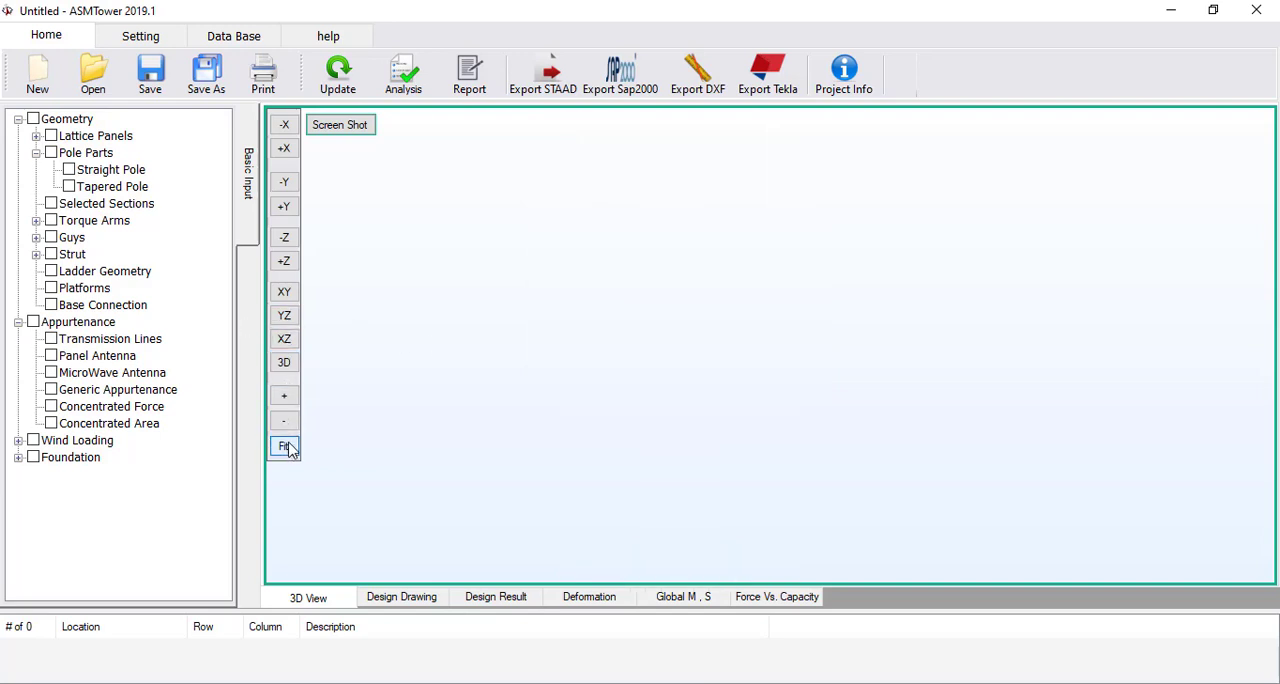
pyautogui.click(285, 343)
pyautogui.moveTo(778, 562); pyautogui.dragTo(760, 373, button='middle')
pyautogui.scroll(6, 802, 415)
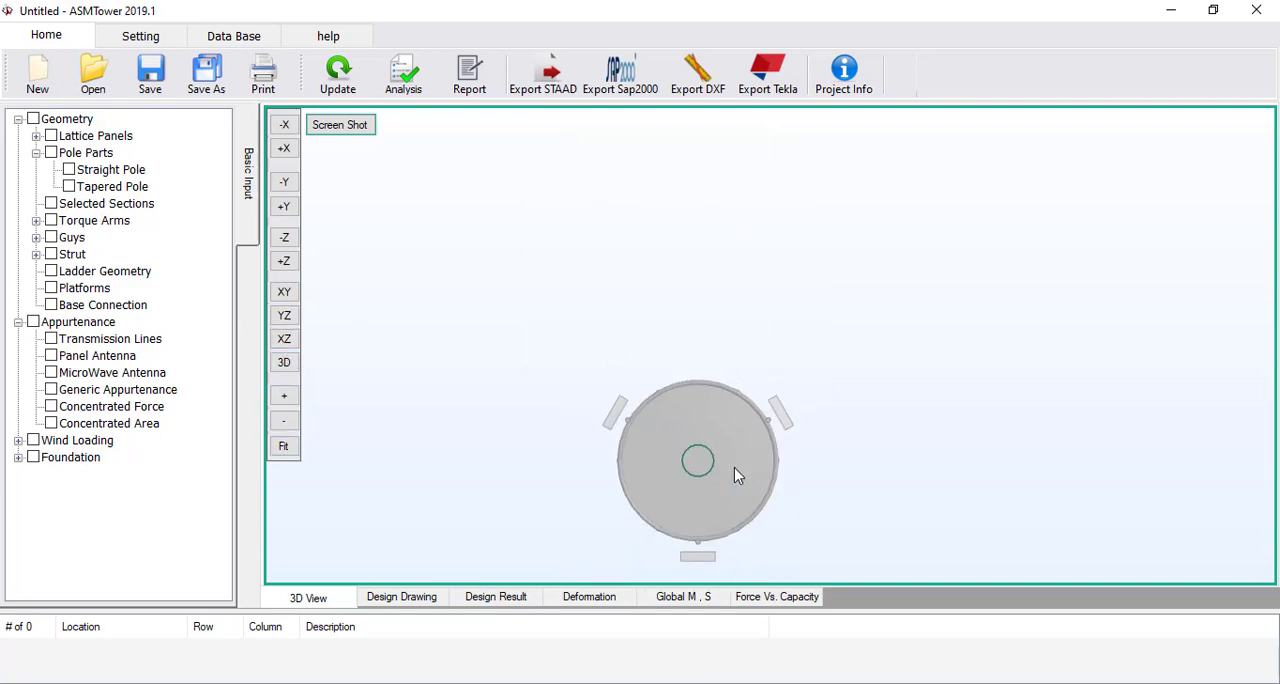
pyautogui.moveTo(734, 467); pyautogui.dragTo(763, 326, button='middle')
pyautogui.scroll(3, 763, 326)
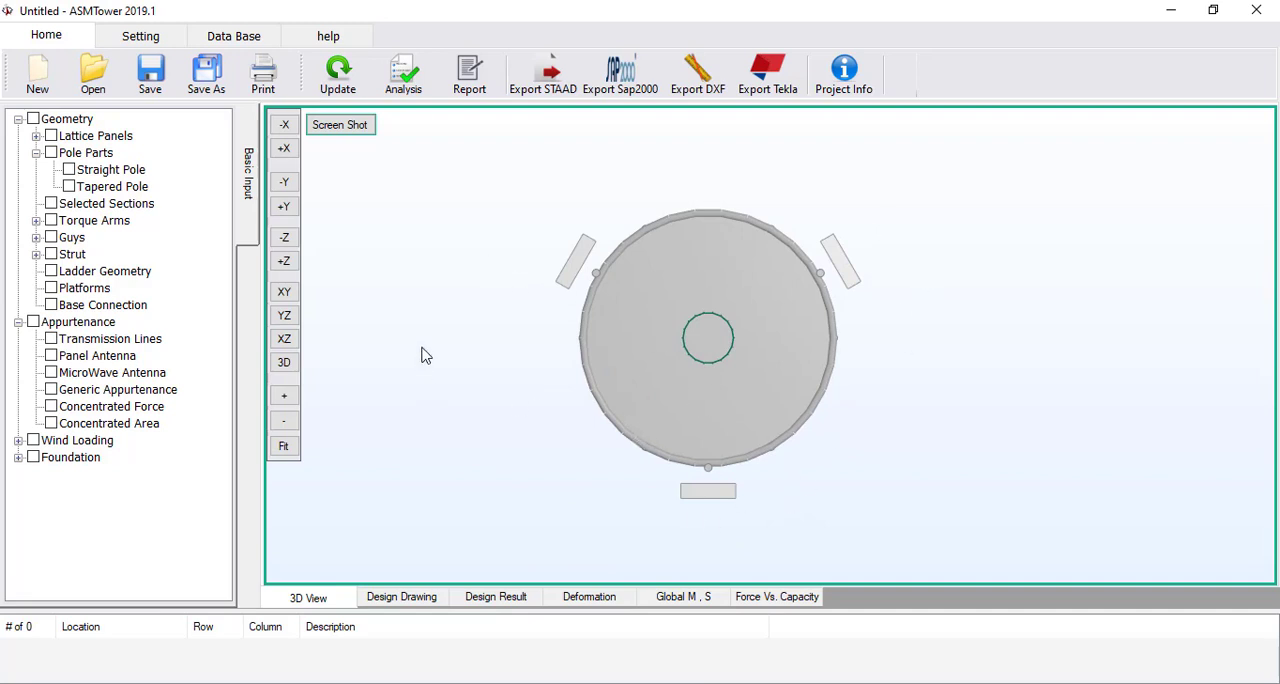
pyautogui.moveTo(494, 297); pyautogui.dragTo(466, 323, button='middle')
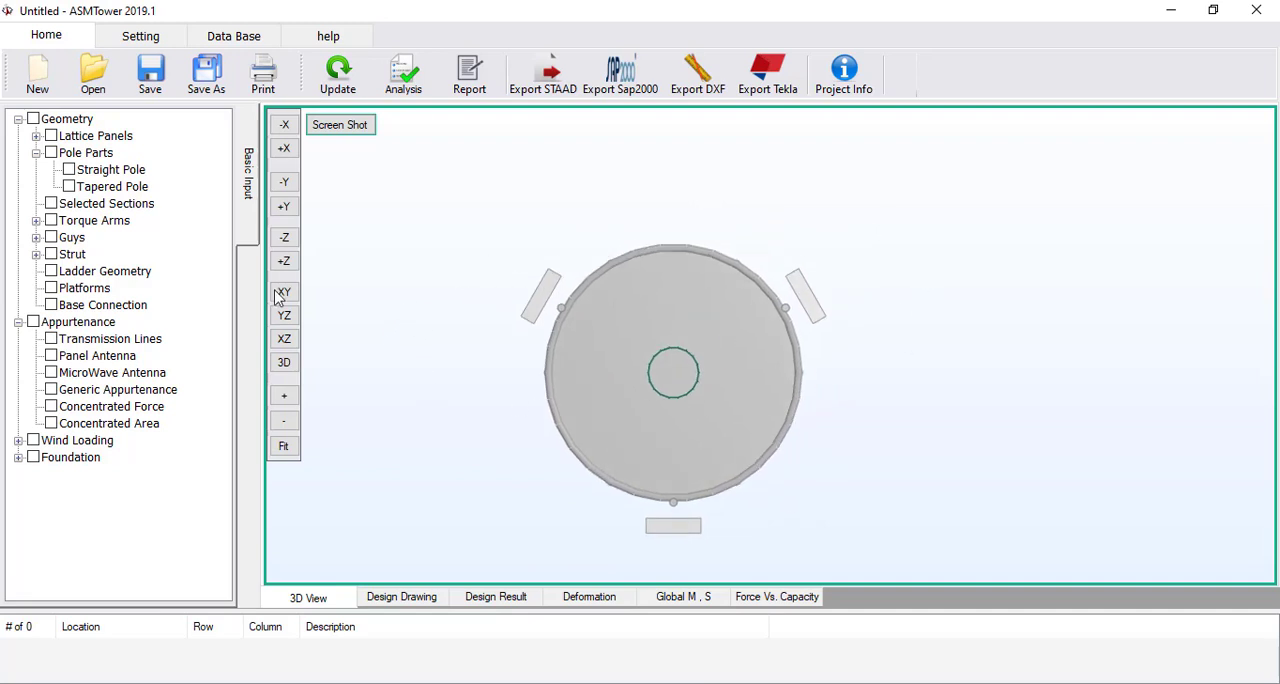
pyautogui.scroll(-4, 617, 359)
pyautogui.moveTo(755, 365); pyautogui.dragTo(749, 340, button='middle')
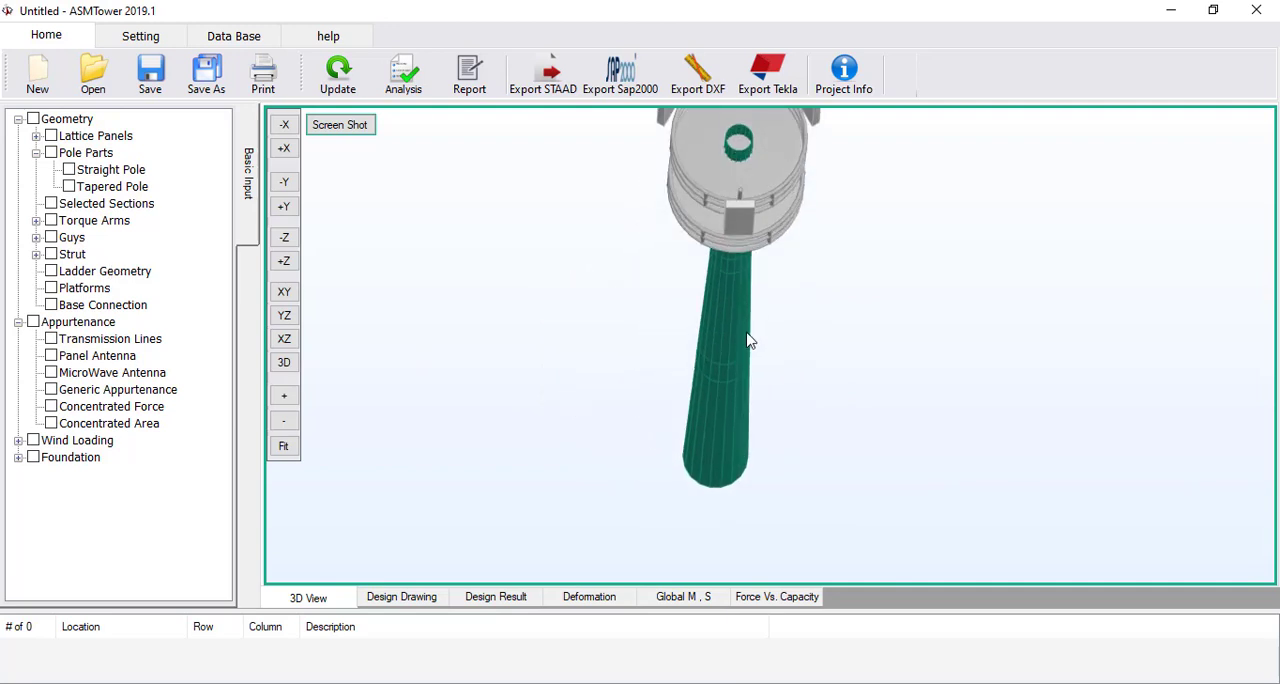
pyautogui.click(284, 293)
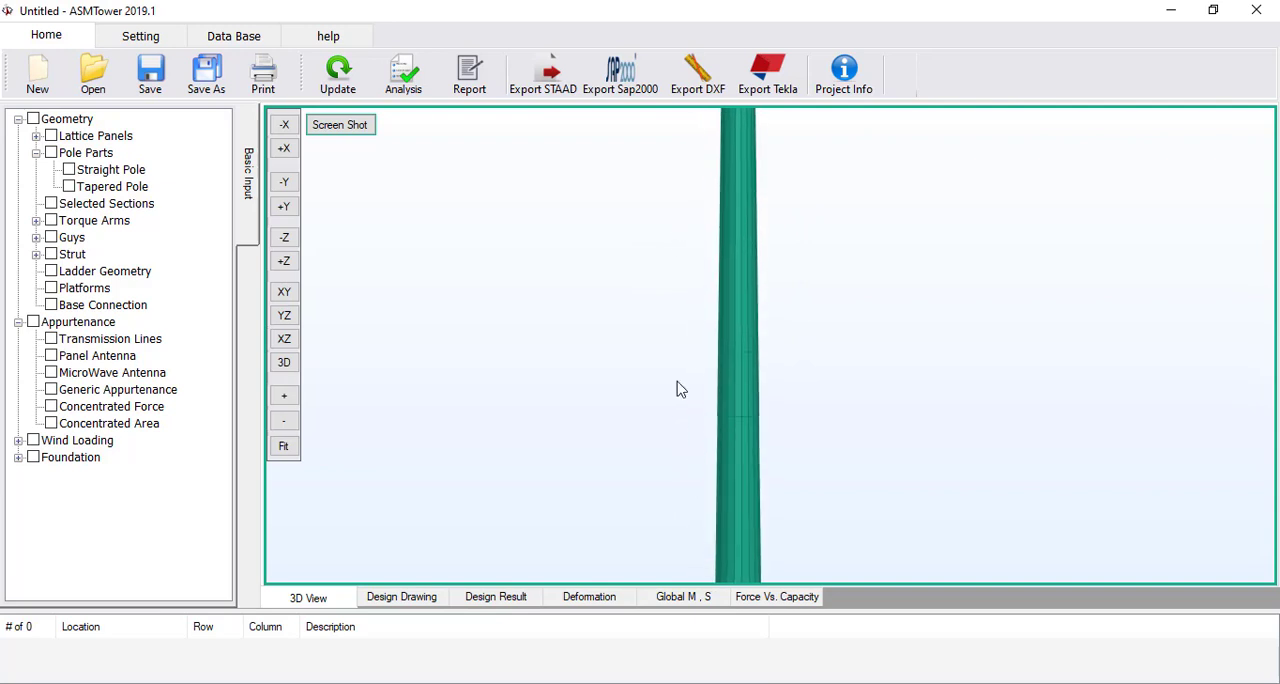
pyautogui.scroll(3, 677, 306)
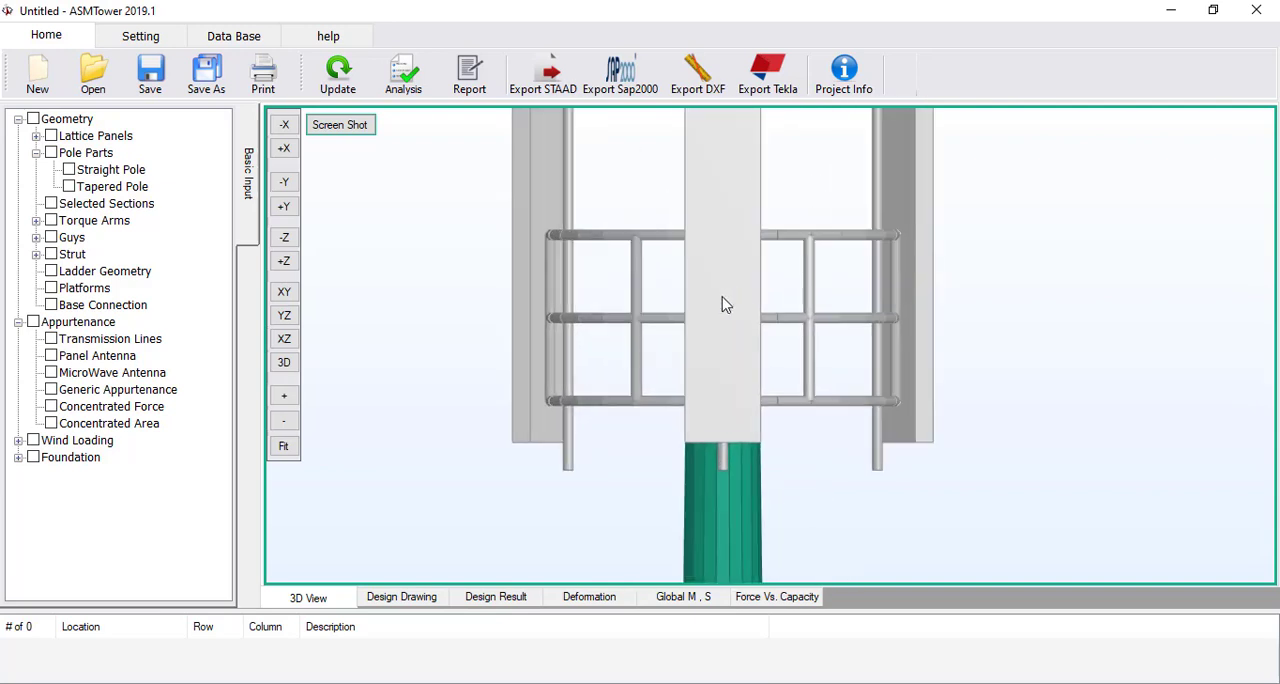
pyautogui.scroll(-2, 705, 320)
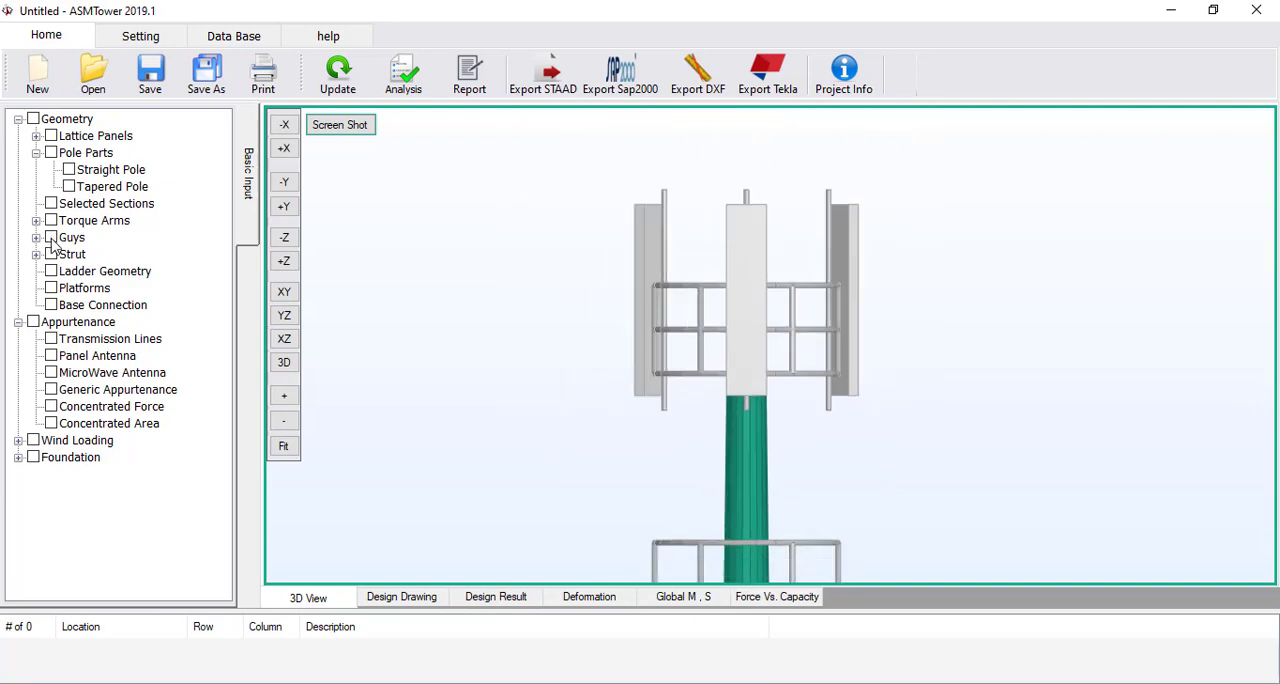
# Reopen the panel antenna table and duplicate the three HexaBand Antenna entries into rows 4 to 6
pyautogui.click(104, 358)
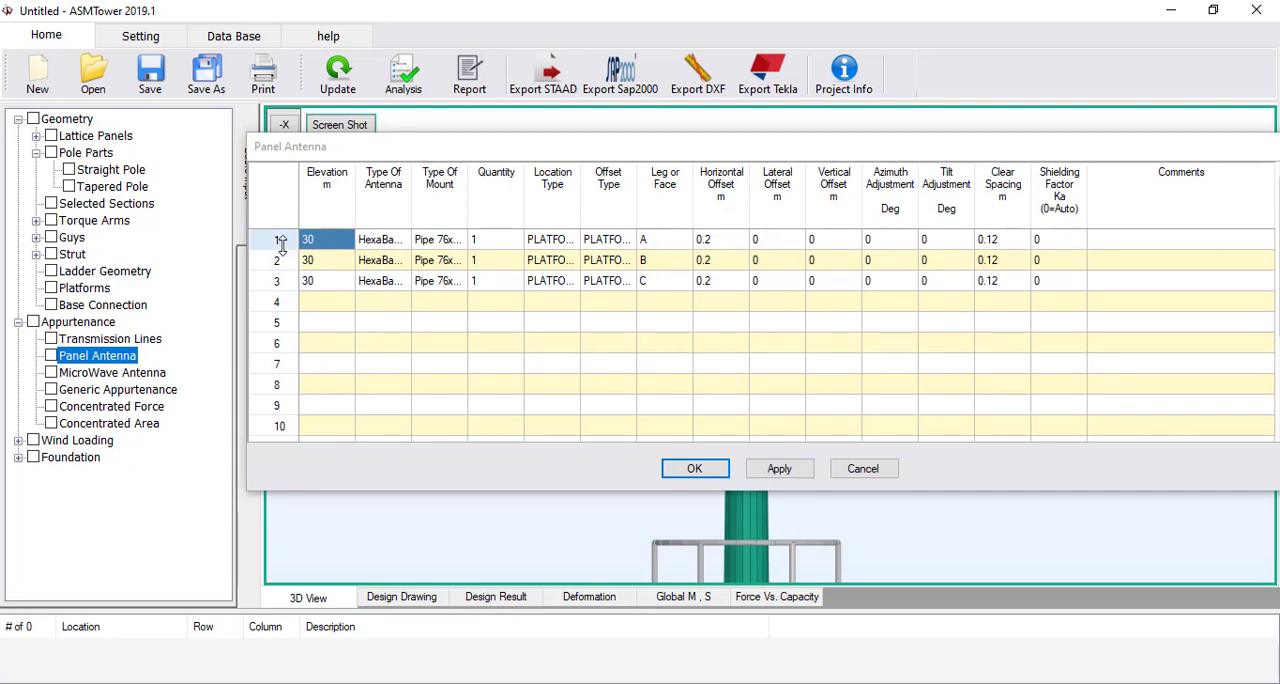
pyautogui.moveTo(276, 238); pyautogui.dragTo(278, 283)
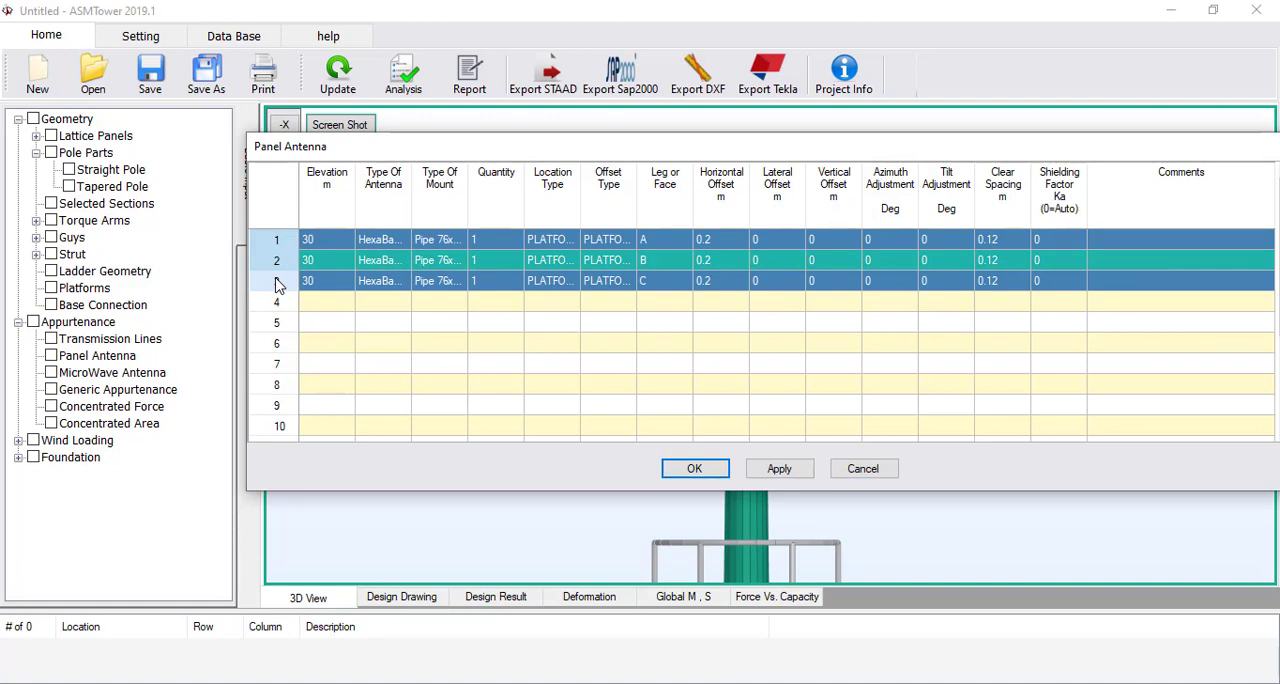
pyautogui.click(277, 302)
pyautogui.hotkey('ctrl', 'v')
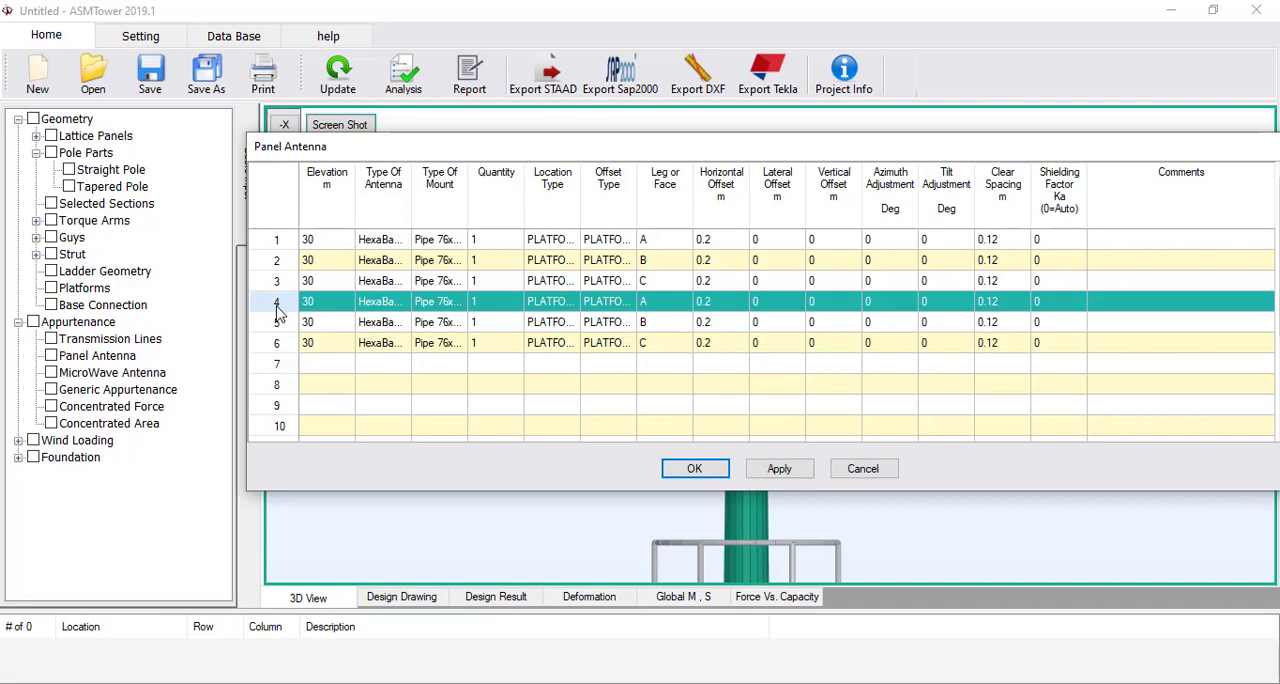
# Change the antenna type of the entries in rows 4 to 6 to RRU
pyautogui.click(402, 302)
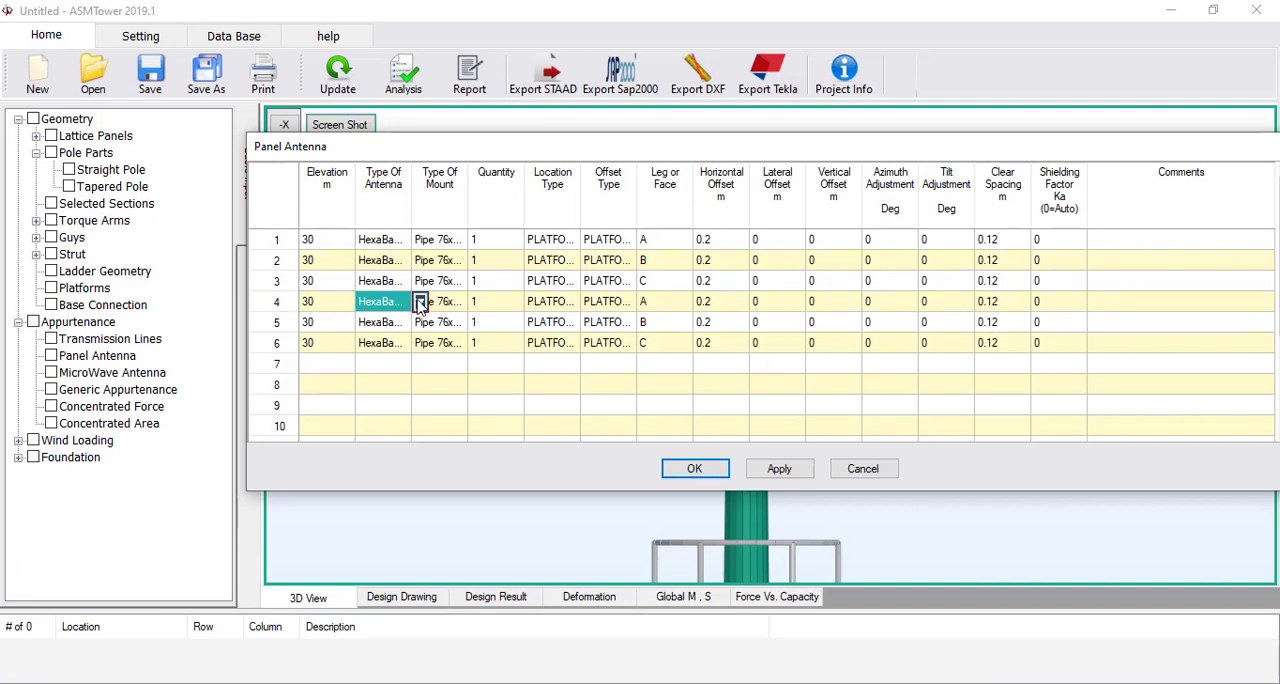
pyautogui.click(420, 302)
pyautogui.click(395, 342)
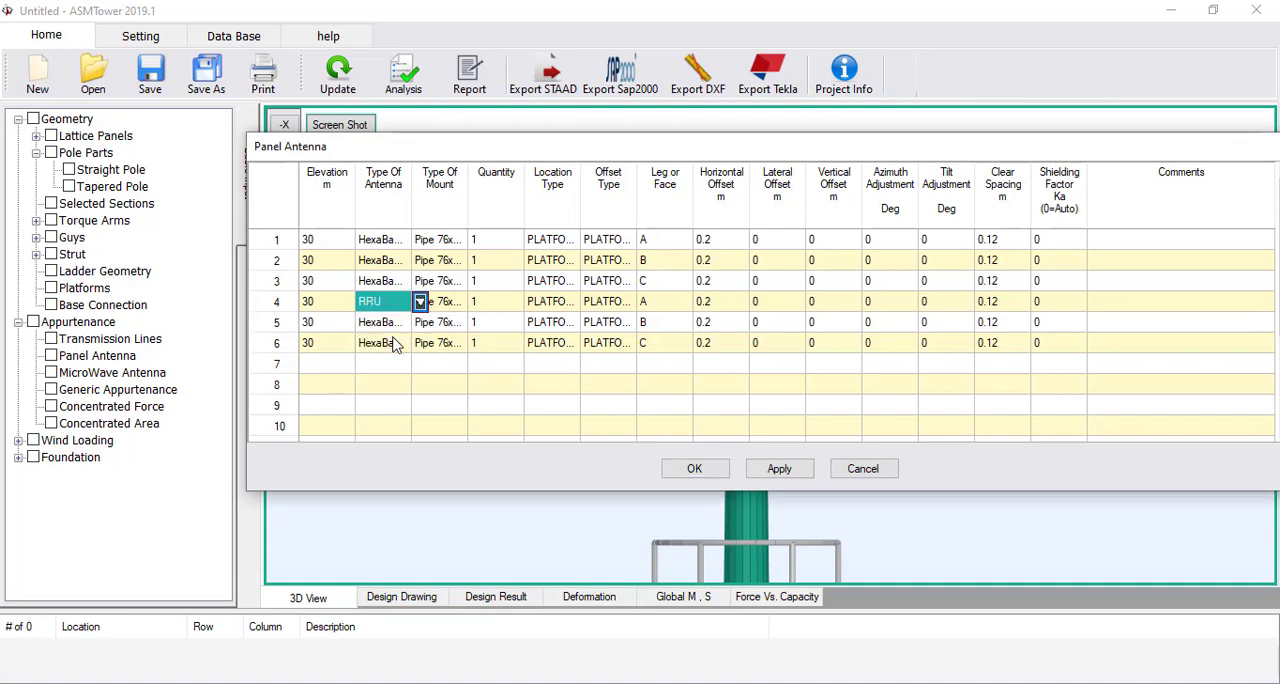
pyautogui.click(388, 326)
pyautogui.write('RRU')
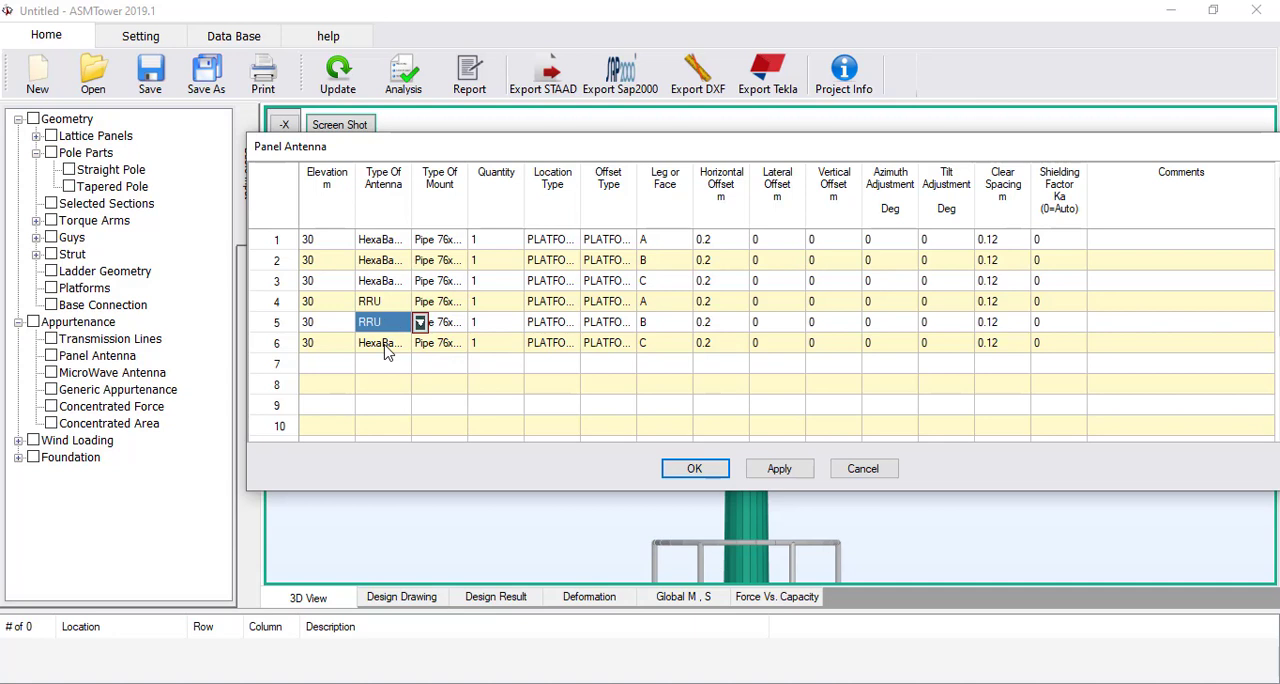
pyautogui.click(384, 345)
pyautogui.write('RRU')
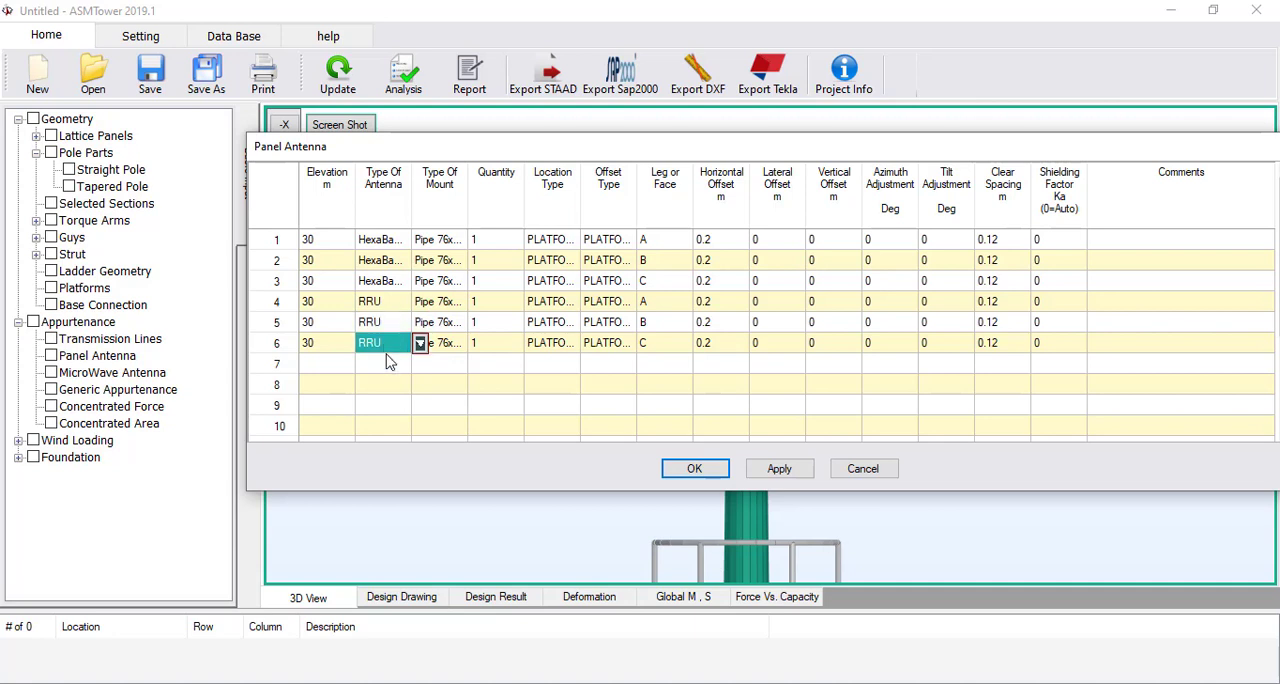
# Change the mount of the RRU entry in row 4 to Pipe 76x1000
pyautogui.click(450, 303)
pyautogui.click(477, 302)
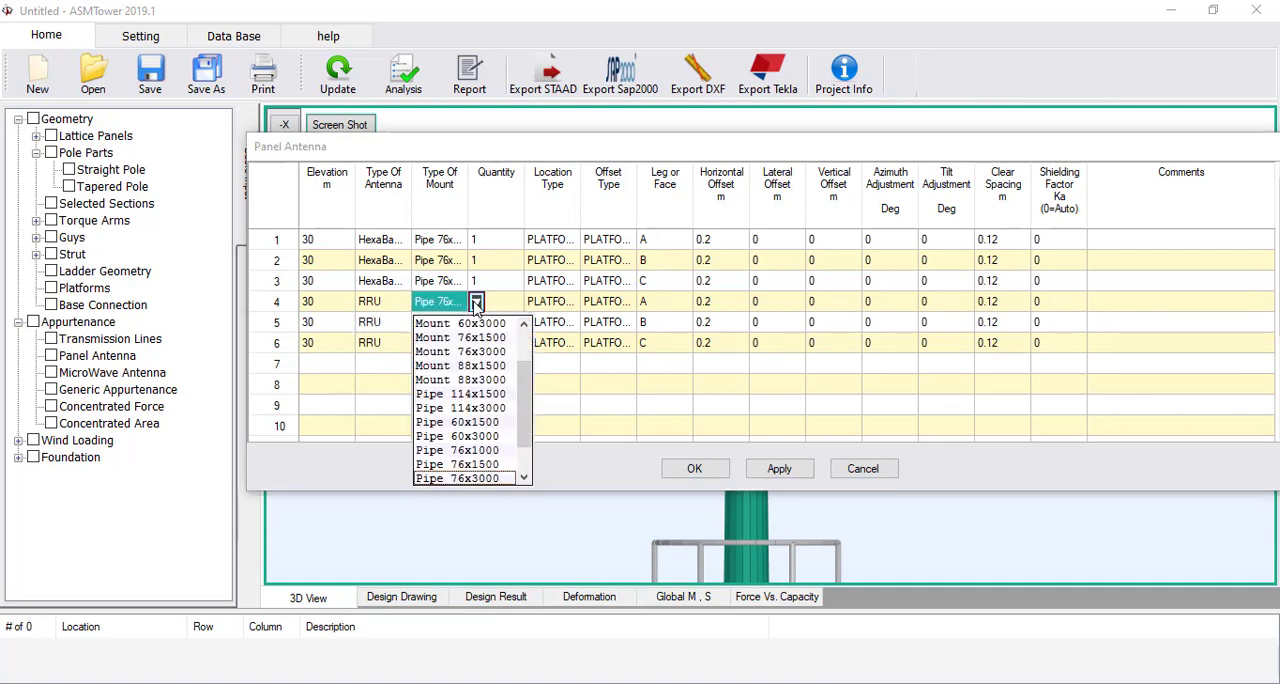
pyautogui.scroll(-1, 476, 400)
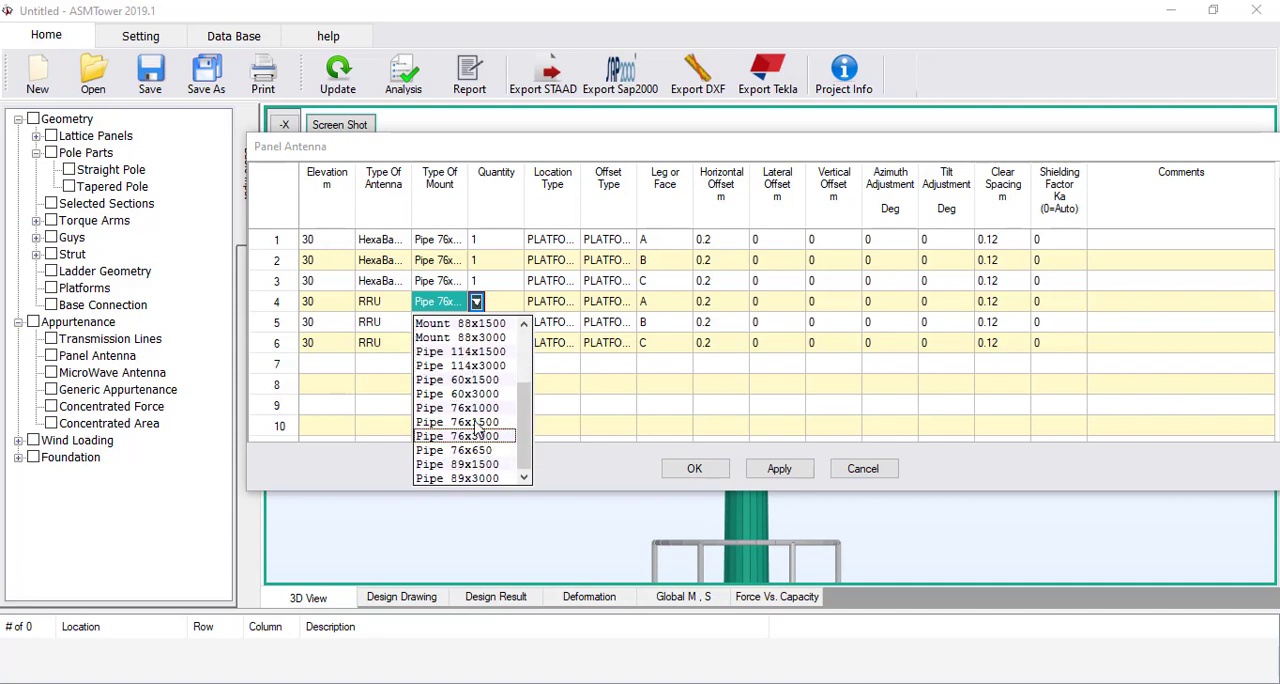
pyautogui.click(474, 411)
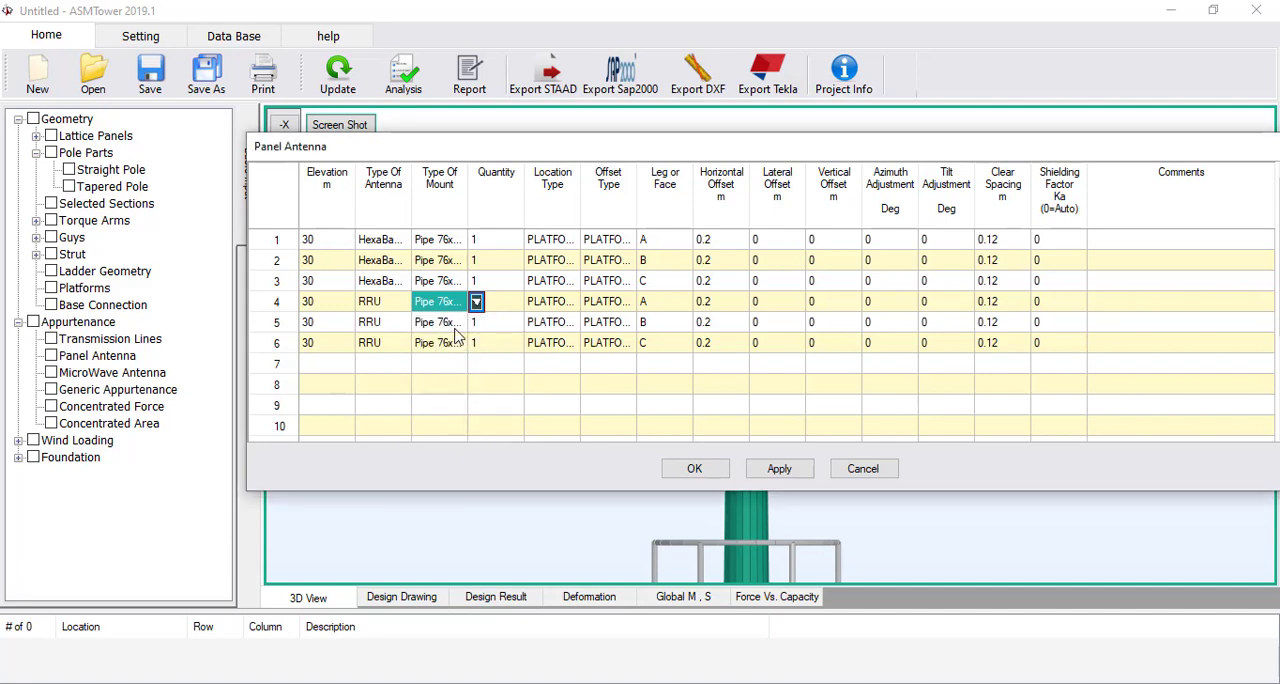
# Change the mount of the RRU entries in rows 5 and 6 to Pipe 76x1000
pyautogui.moveTo(468, 201); pyautogui.dragTo(487, 200)
pyautogui.click(472, 327)
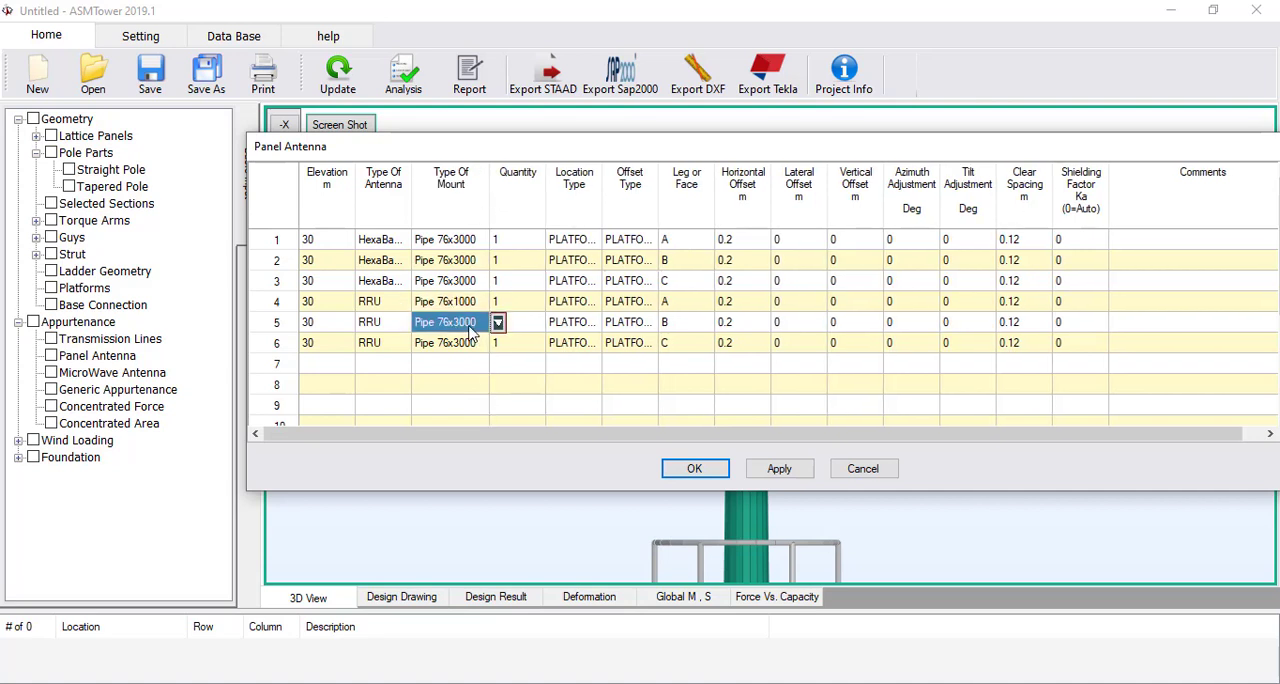
pyautogui.click(468, 344)
pyautogui.moveTo(489, 214); pyautogui.dragTo(460, 214)
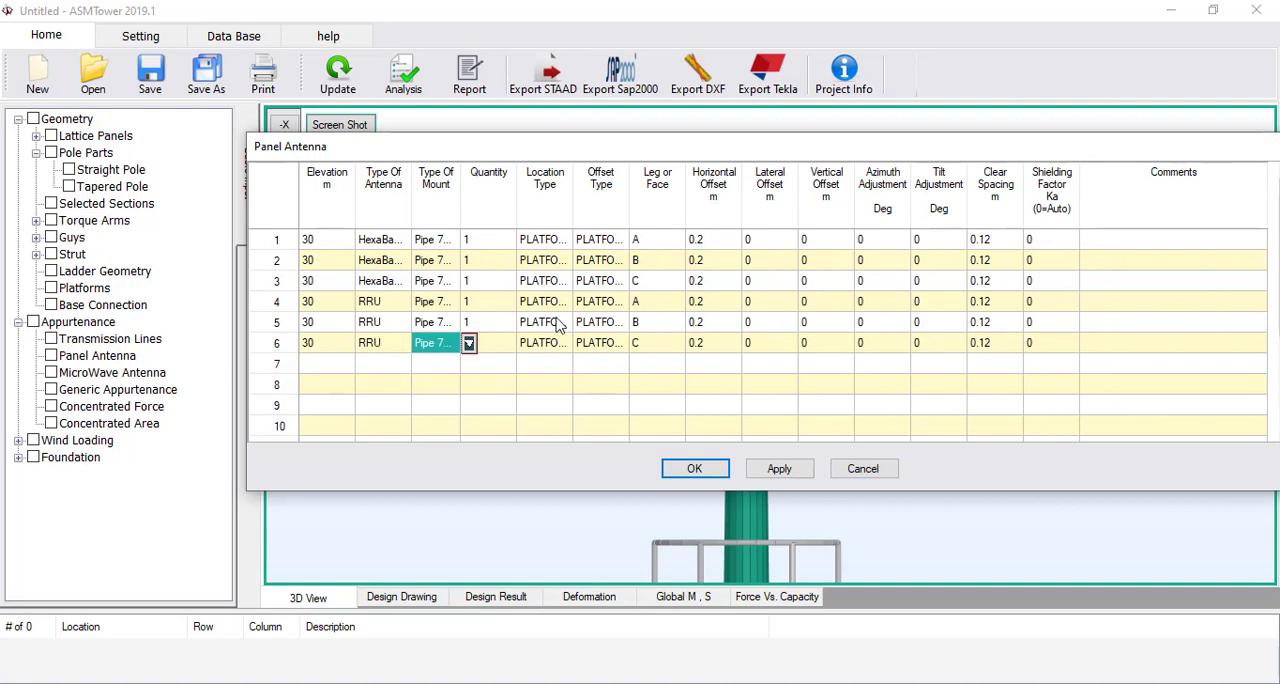
# Set the lateral offset of the RRU entries in rows 4 to 6 to 0.7 m, accept the table and update the model
pyautogui.click(758, 305)
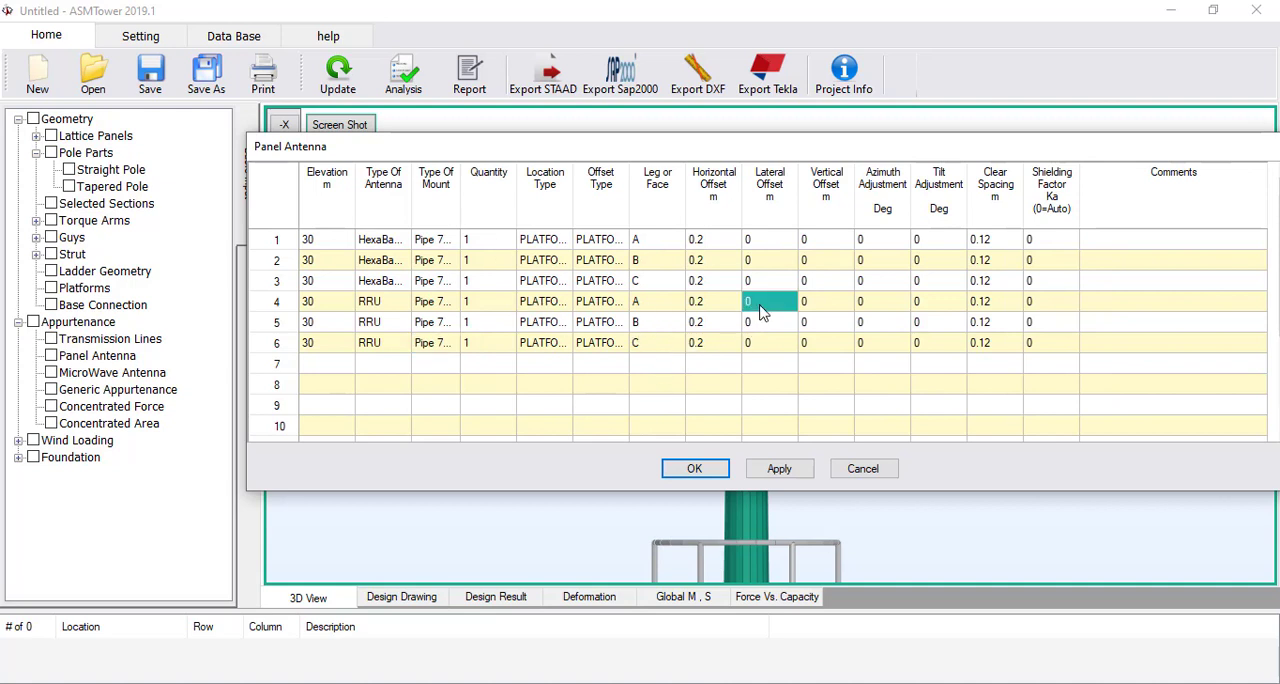
pyautogui.click(770, 306)
pyautogui.click(770, 326)
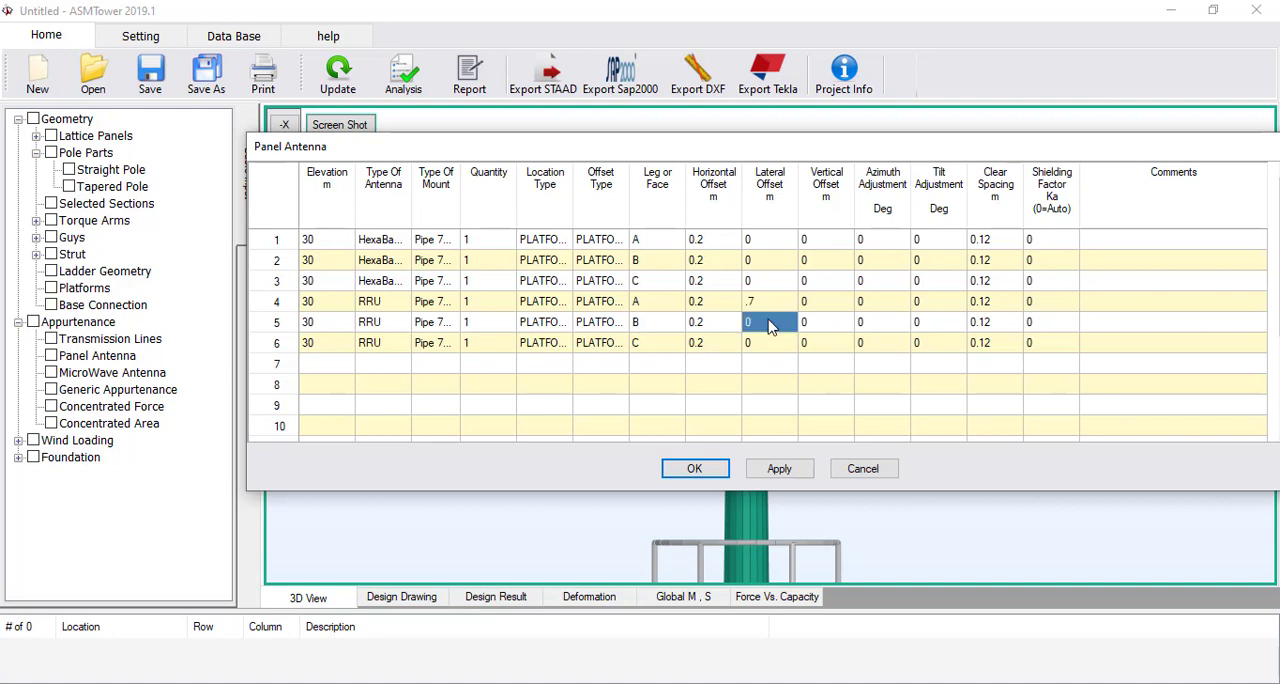
pyautogui.click(770, 326)
pyautogui.click(770, 345)
pyautogui.click(770, 345)
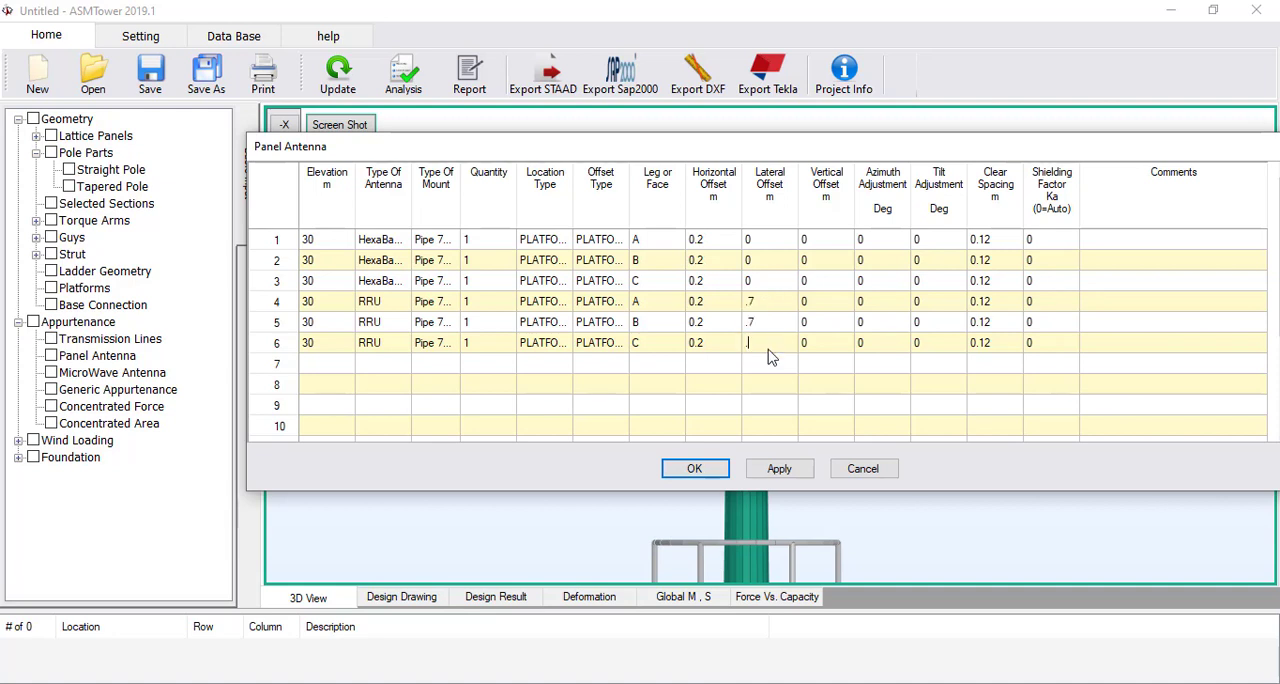
pyautogui.write('.7')
pyautogui.click(826, 349)
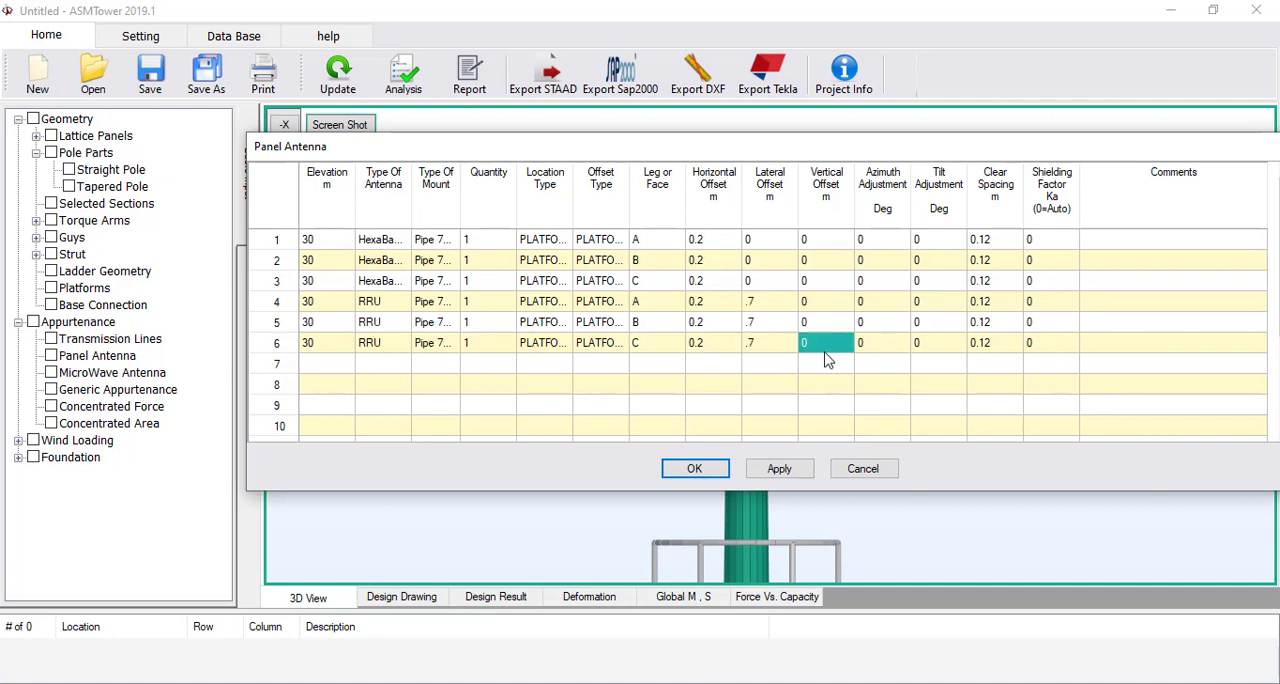
pyautogui.click(704, 477)
pyautogui.click(337, 80)
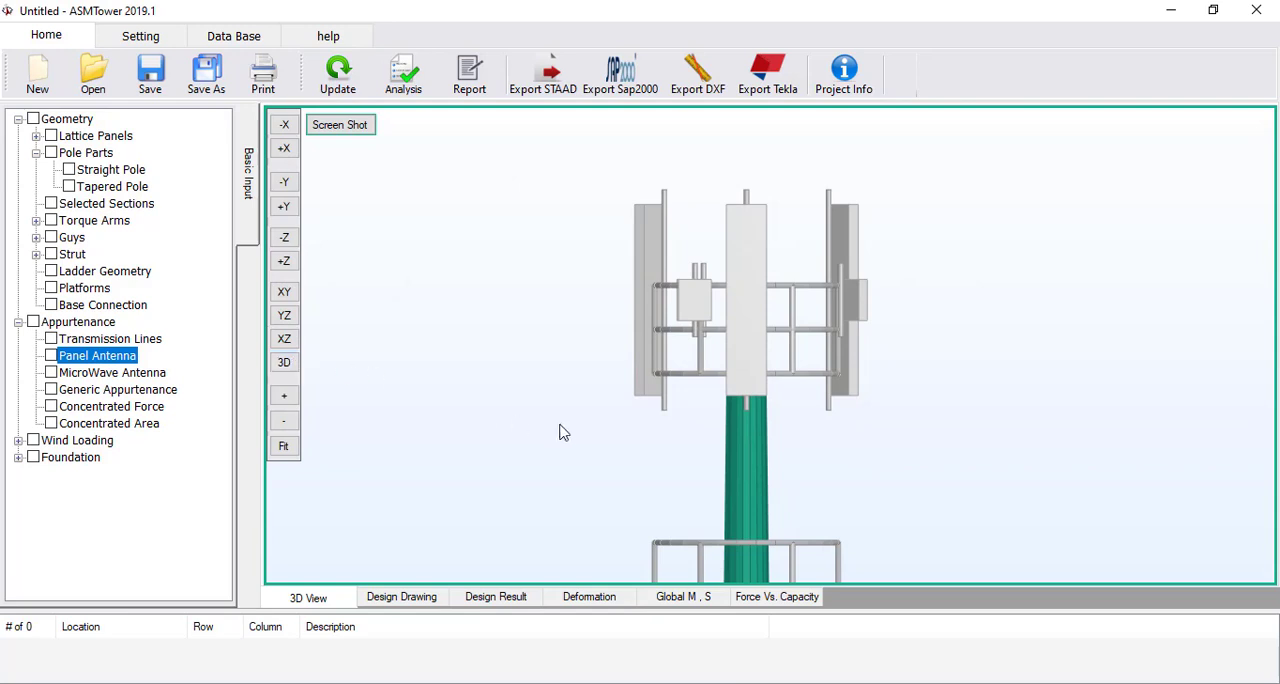
# Examine the RRUs' placement beside the panel antennas on the upper platform in elevation and plan view
pyautogui.moveTo(563, 432); pyautogui.dragTo(558, 399, button='middle')
pyautogui.scroll(2, 794, 289)
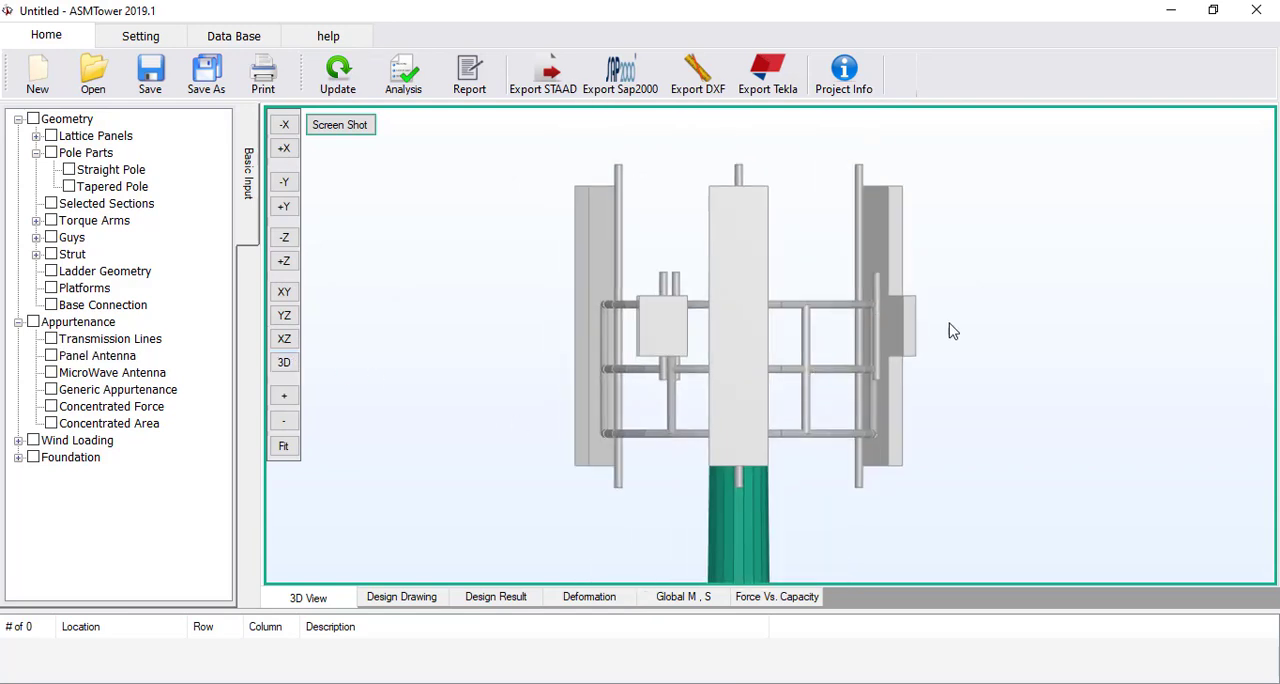
pyautogui.click(285, 340)
pyautogui.click(283, 446)
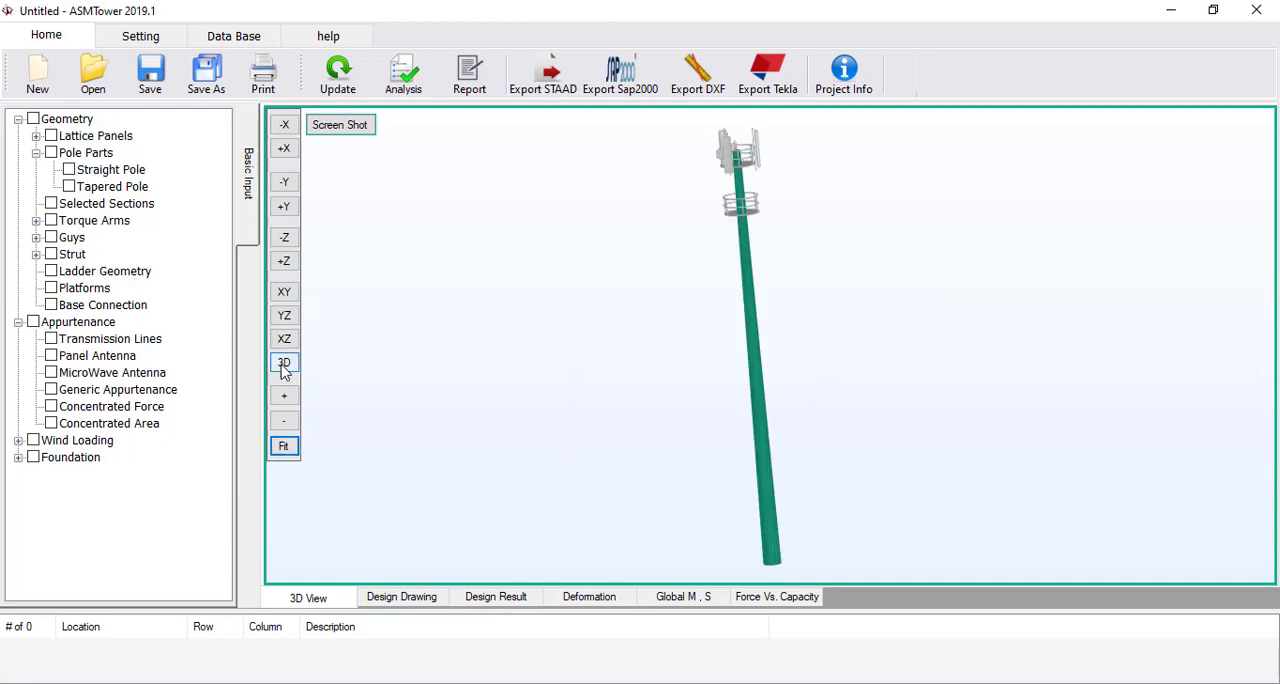
pyautogui.click(284, 339)
pyautogui.scroll(6, 711, 363)
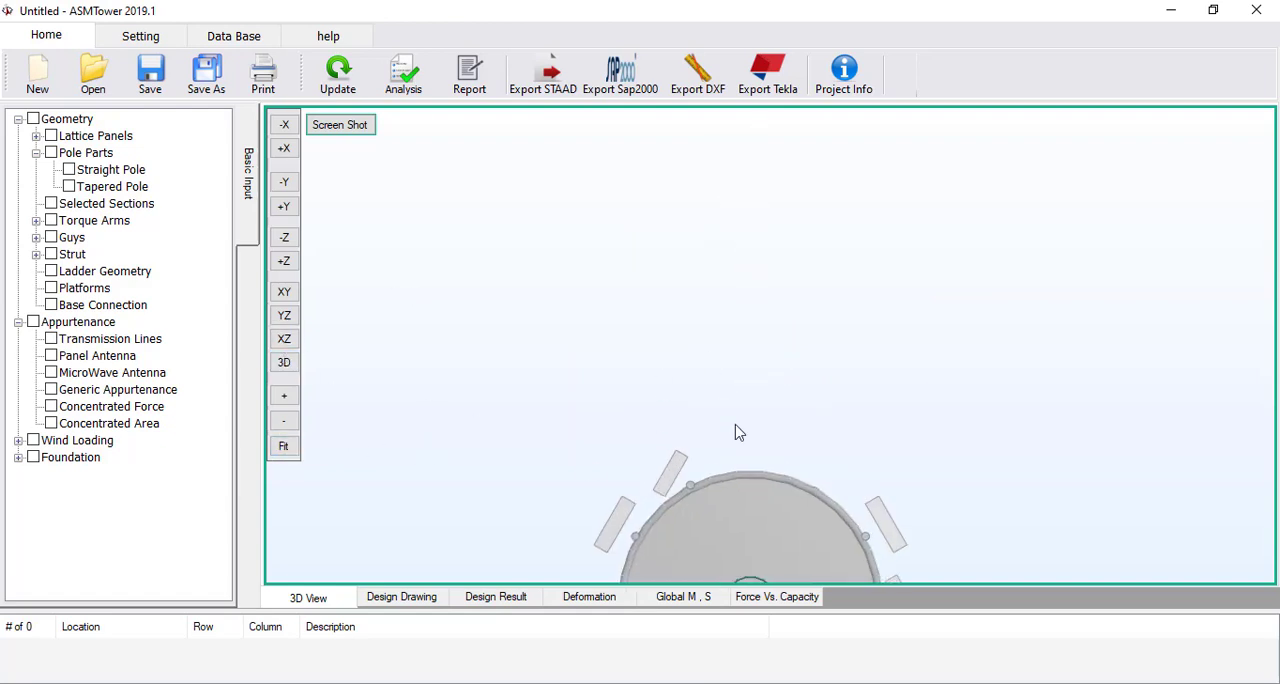
pyautogui.scroll(2, 738, 311)
pyautogui.scroll(-2, 746, 272)
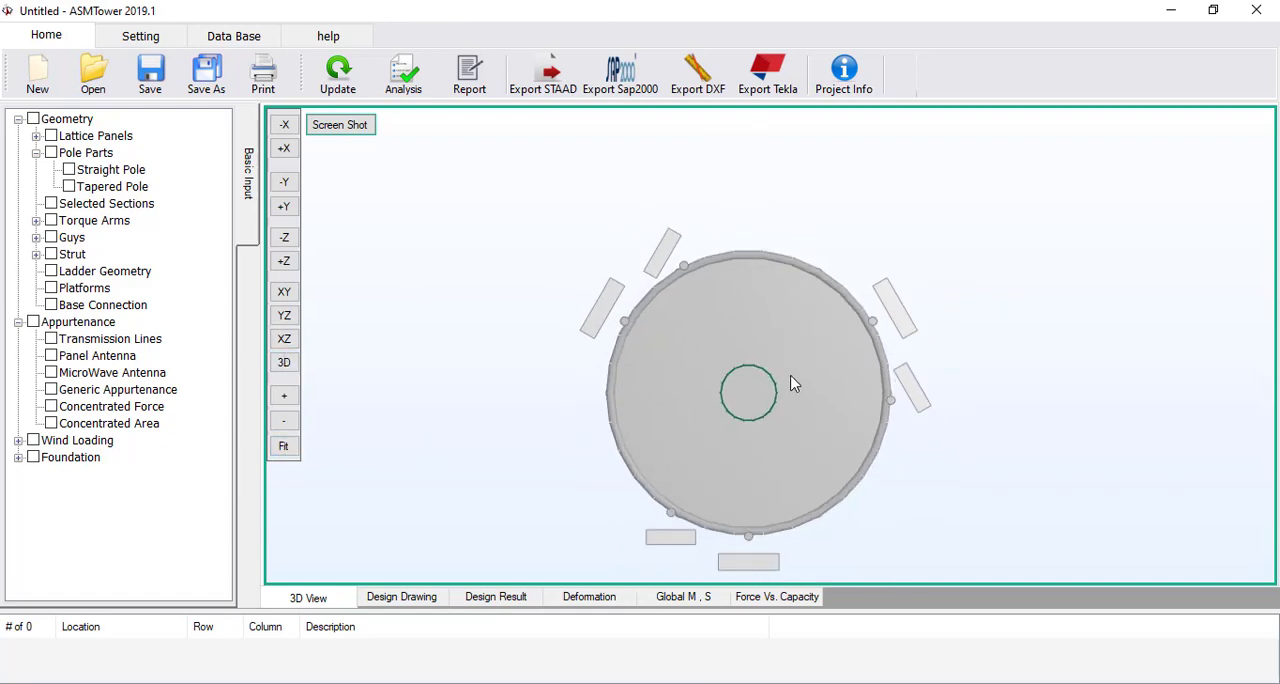
pyautogui.moveTo(789, 374); pyautogui.dragTo(781, 340, button='middle')
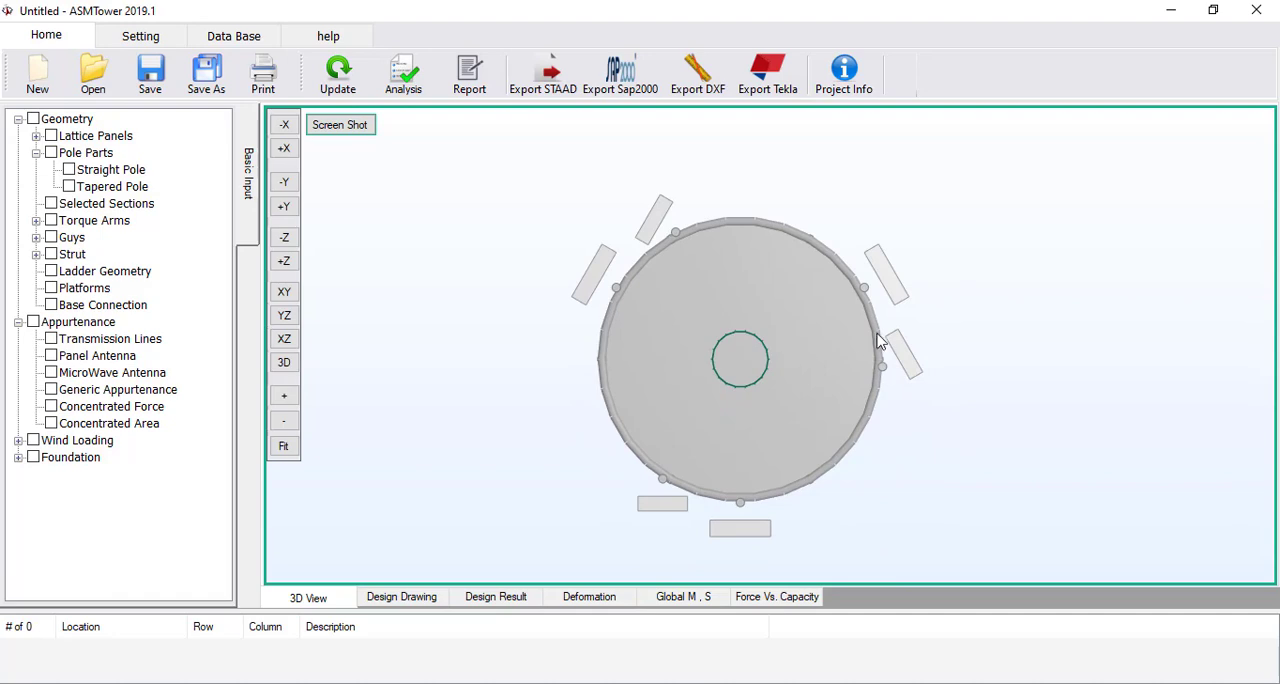
# Reopen the panel antenna table, set the lateral offset of the RRU entries in rows 4 to 6 to 1 m, and update the model
pyautogui.doubleClick(100, 355)
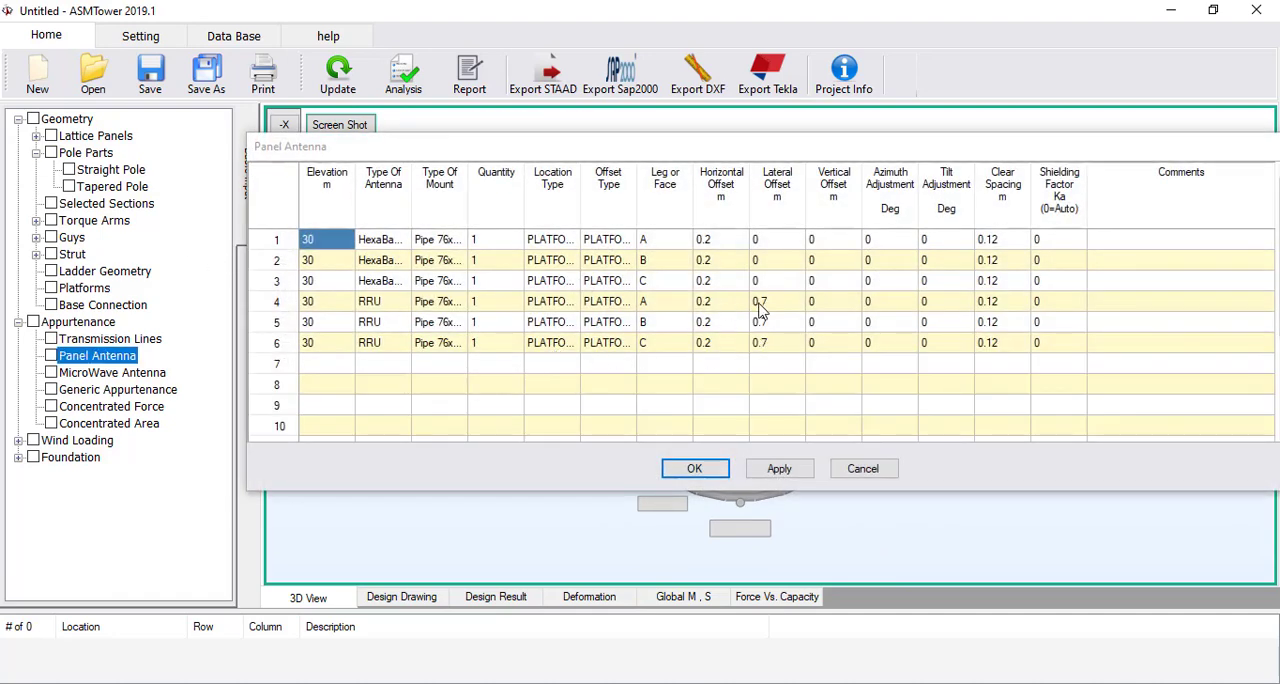
pyautogui.click(775, 304)
pyautogui.write('1')
pyautogui.click(776, 320)
pyautogui.write('1')
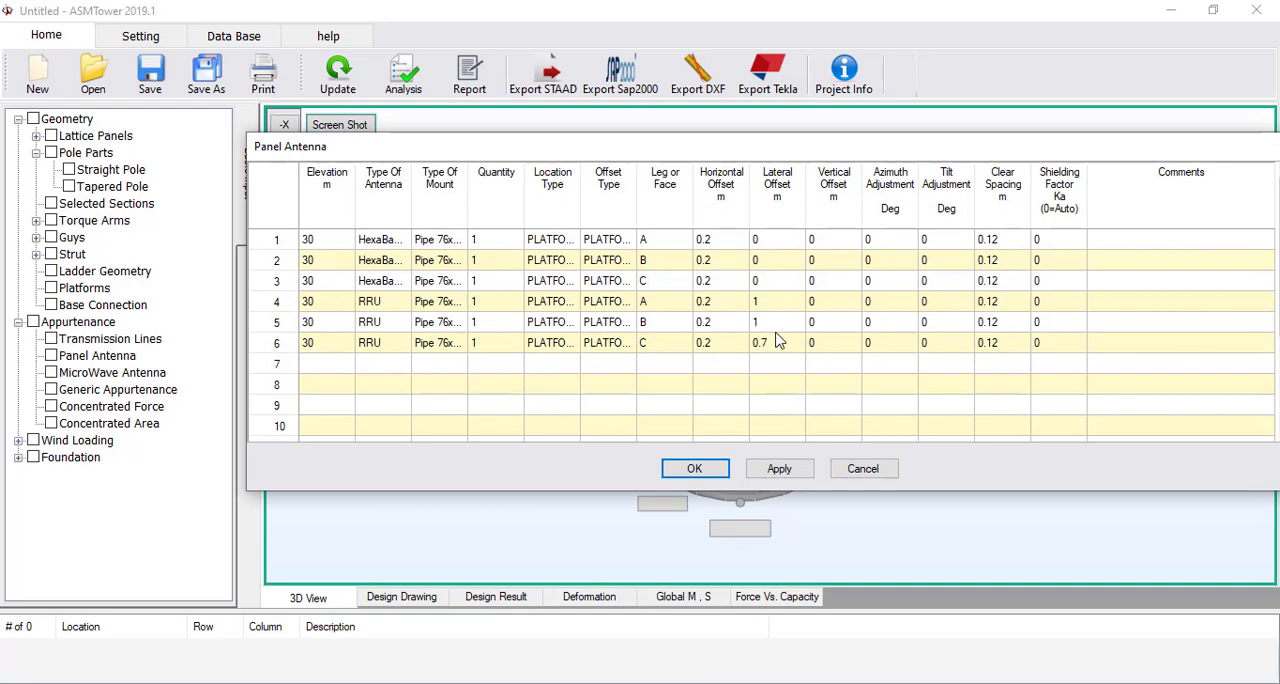
pyautogui.click(777, 346)
pyautogui.write('1')
pyautogui.press('Return')
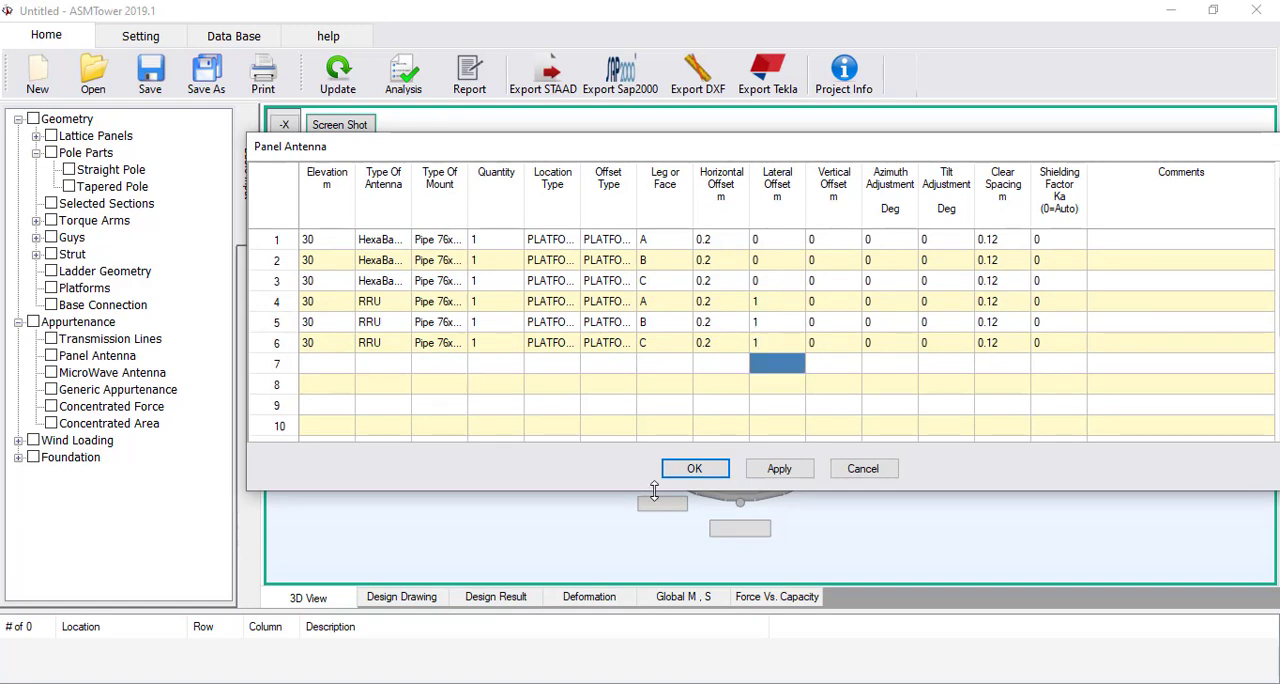
pyautogui.click(692, 469)
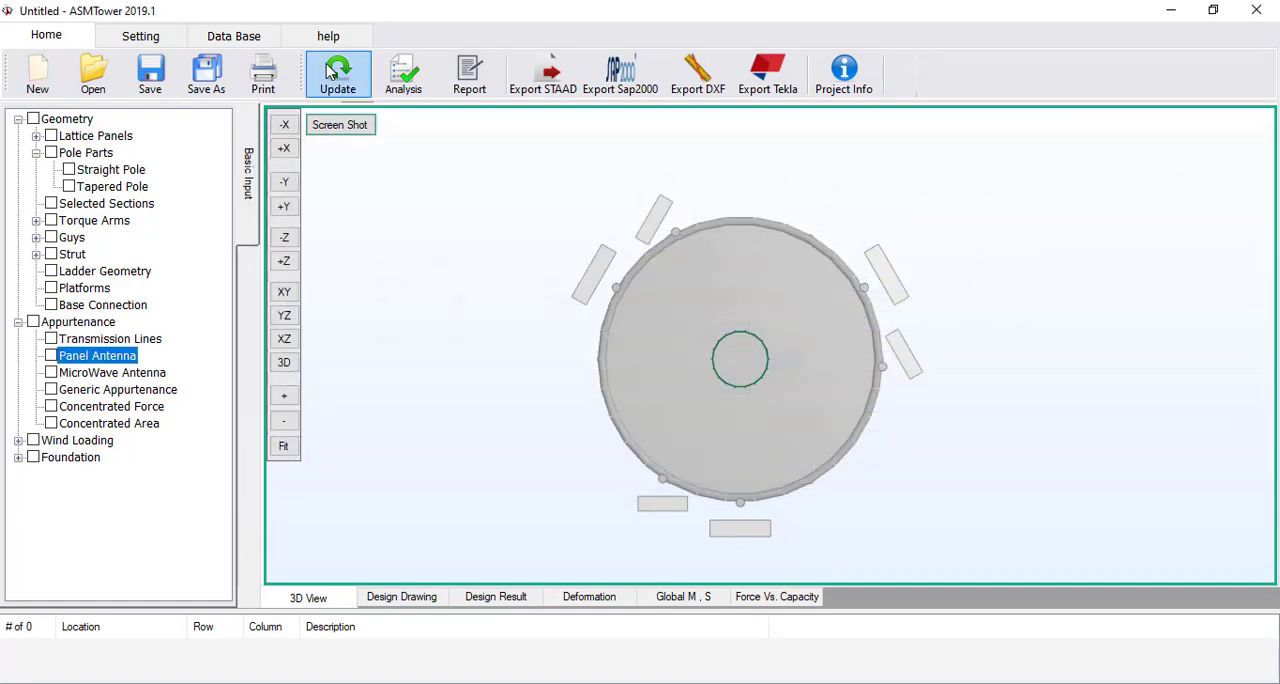
pyautogui.click(338, 78)
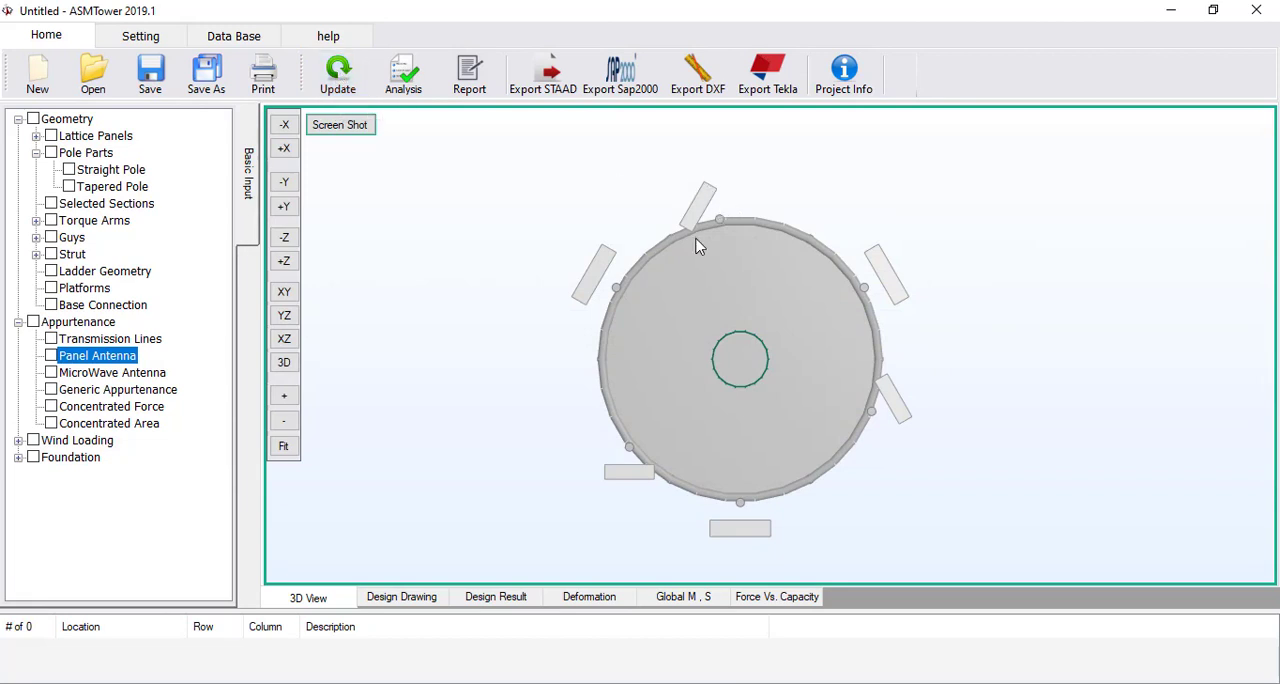
# Reopen the panel antenna table and set the horizontal offset of the RRU entries in rows 4 to 6 to 0.3 m
pyautogui.doubleClick(114, 355)
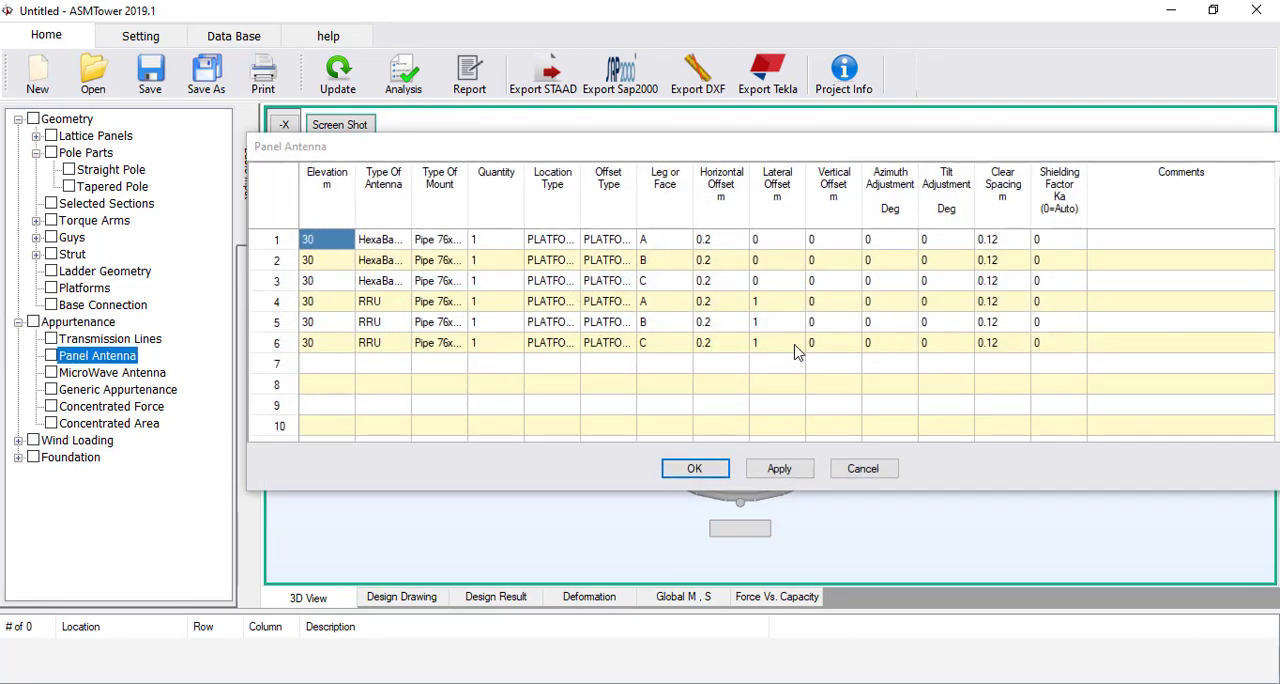
pyautogui.click(733, 303)
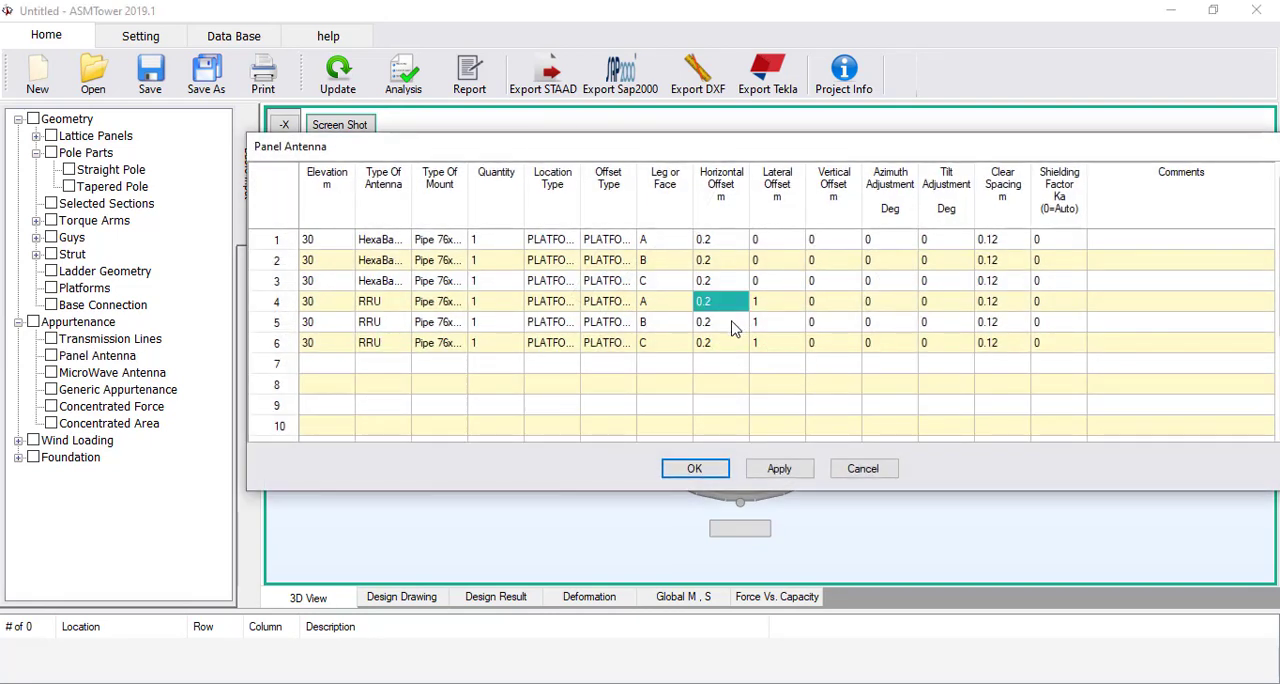
pyautogui.write('0.3')
pyautogui.click(726, 330)
pyautogui.write('0.')
pyautogui.click(726, 343)
pyautogui.write('0')
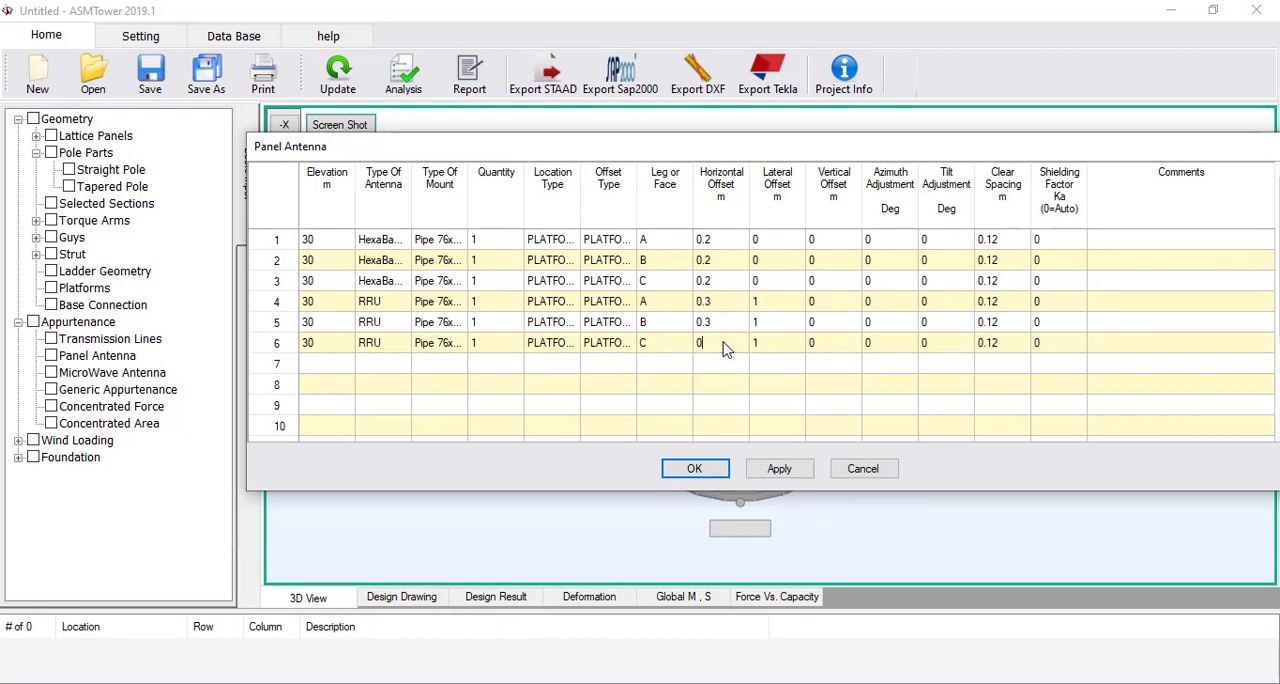
pyautogui.write('.3')
# Set the clear spacing of the RRU entries in rows 4 to 6 to 0.22 m, accept the table and update the model
pyautogui.click(987, 302)
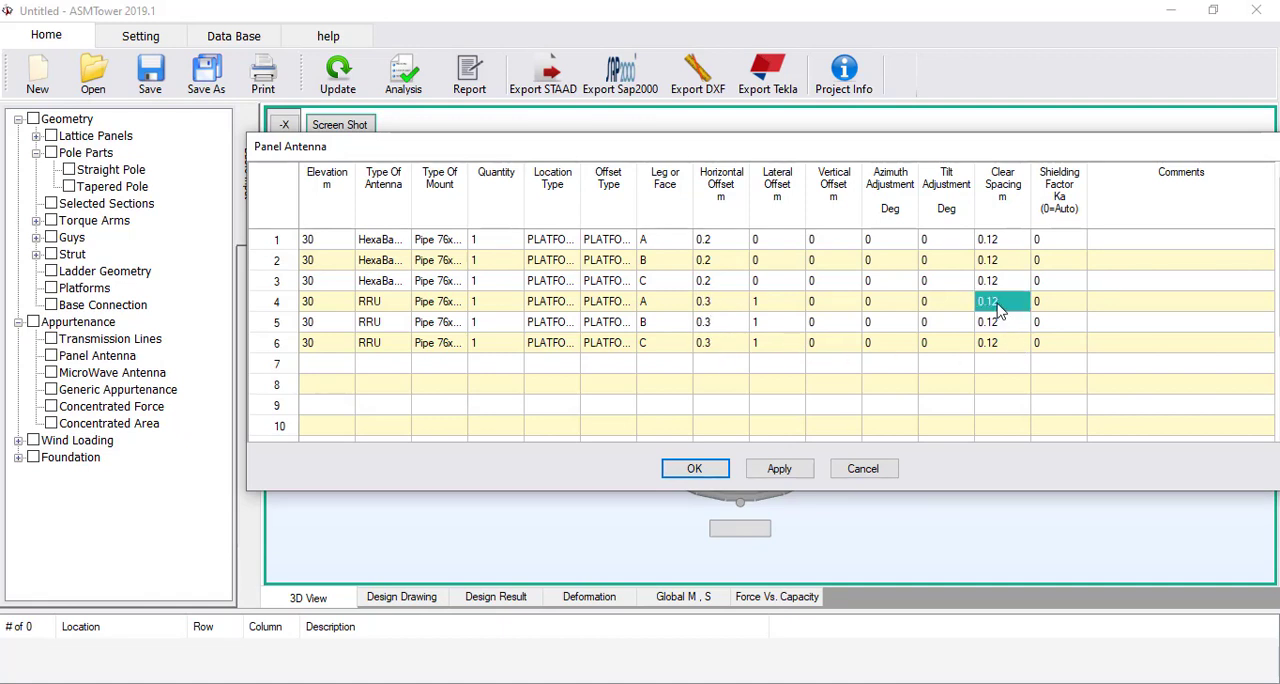
pyautogui.click(987, 302)
pyautogui.moveTo(987, 302); pyautogui.dragTo(993, 299)
pyautogui.write('2')
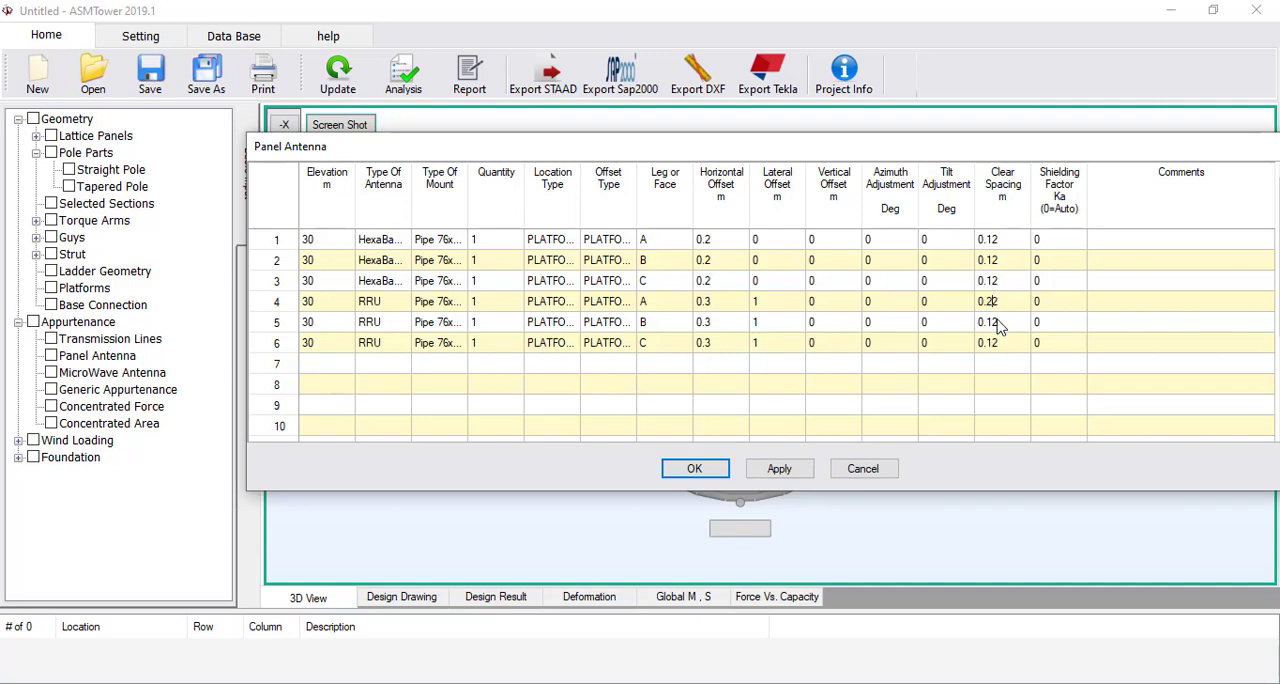
pyautogui.click(1000, 320)
pyautogui.click(1004, 309)
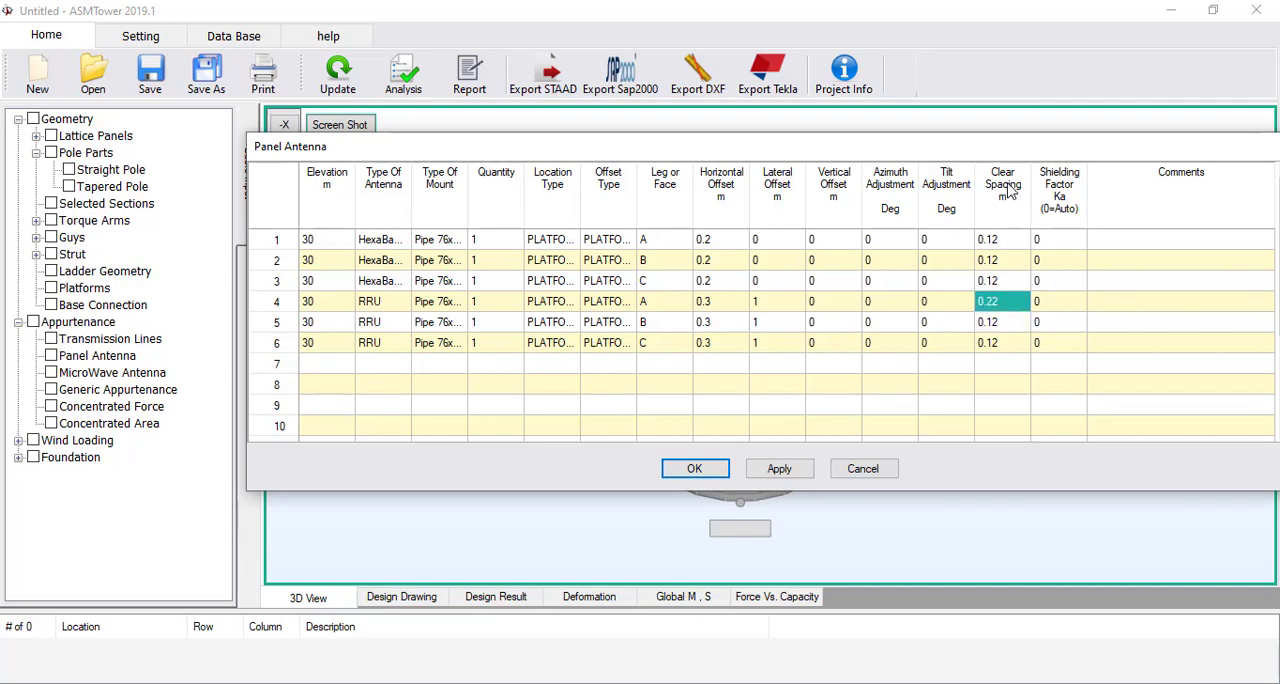
pyautogui.click(1011, 319)
pyautogui.write('0.22')
pyautogui.click(1006, 344)
pyautogui.write('0.22')
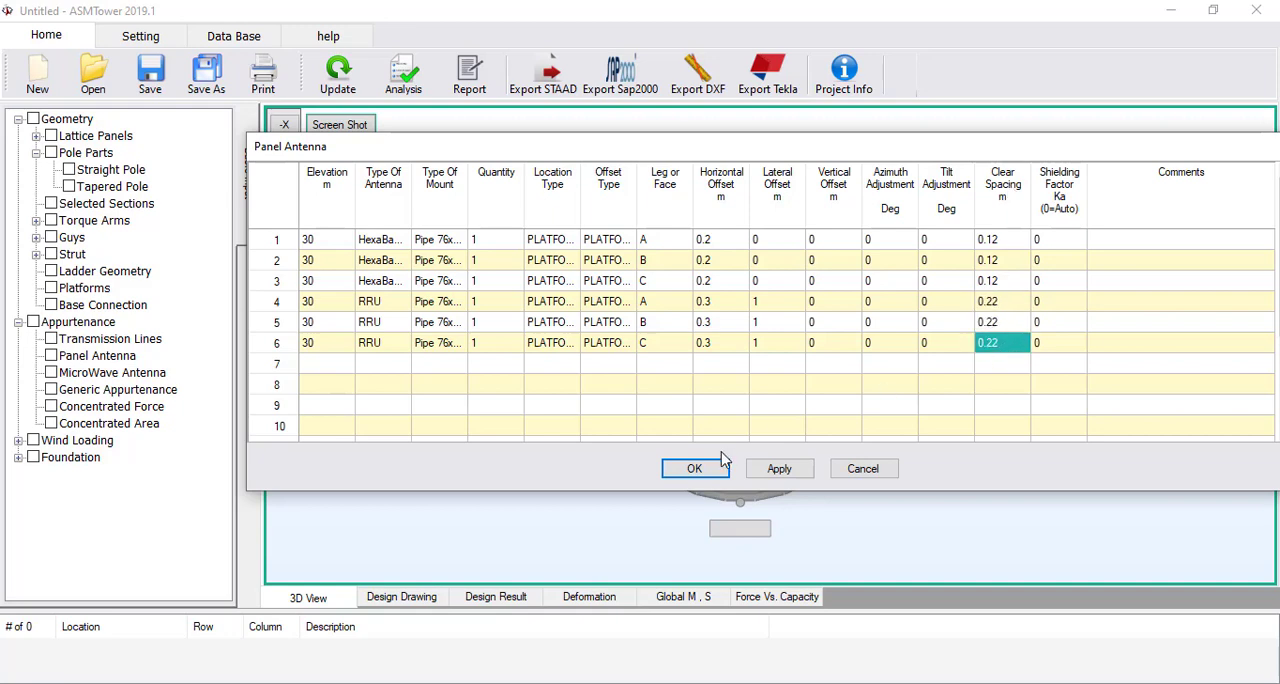
pyautogui.click(694, 468)
pyautogui.click(352, 77)
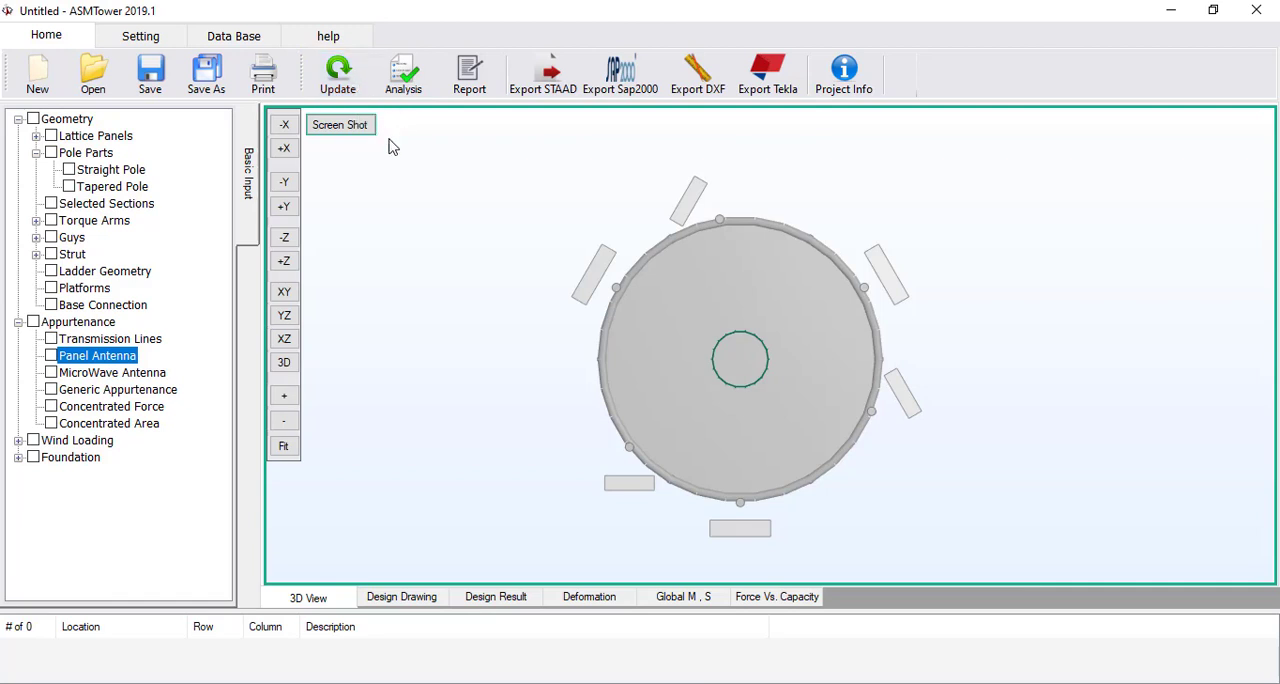
# Set the azimuth adjustment of the RRU entries in rows 4 to 6 to 30 degrees, update the model and inspect the platforms in 3D
pyautogui.doubleClick(120, 360)
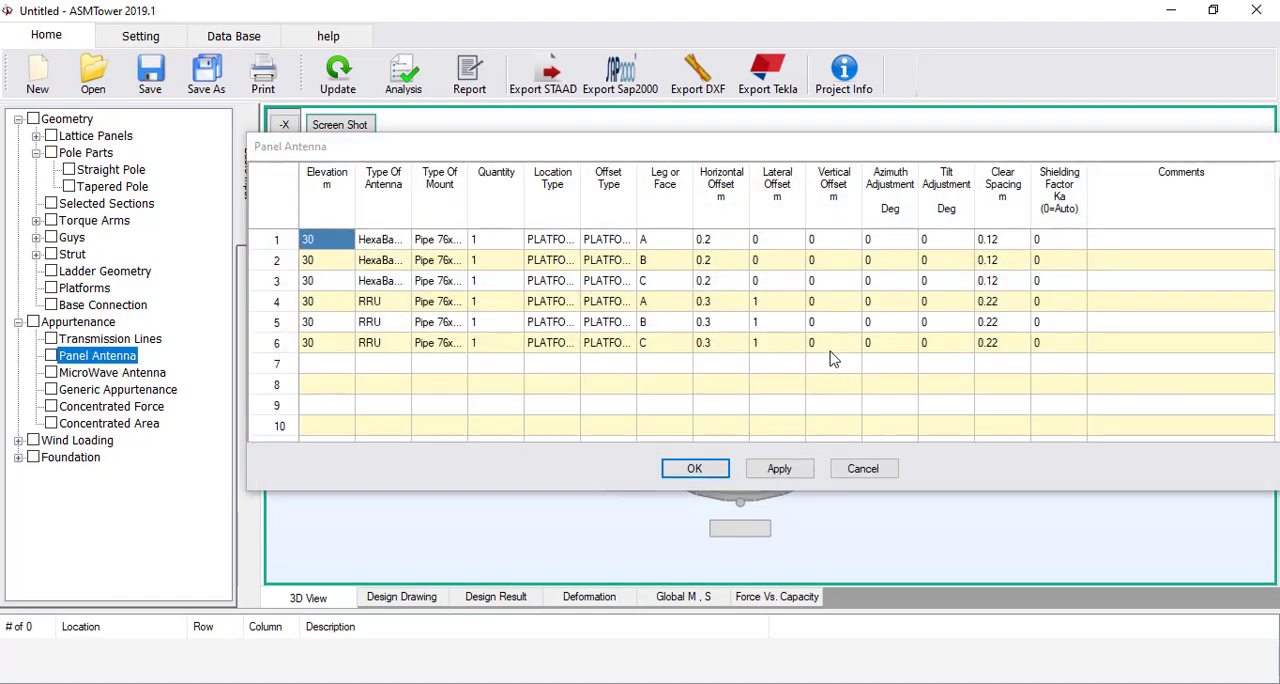
pyautogui.click(884, 309)
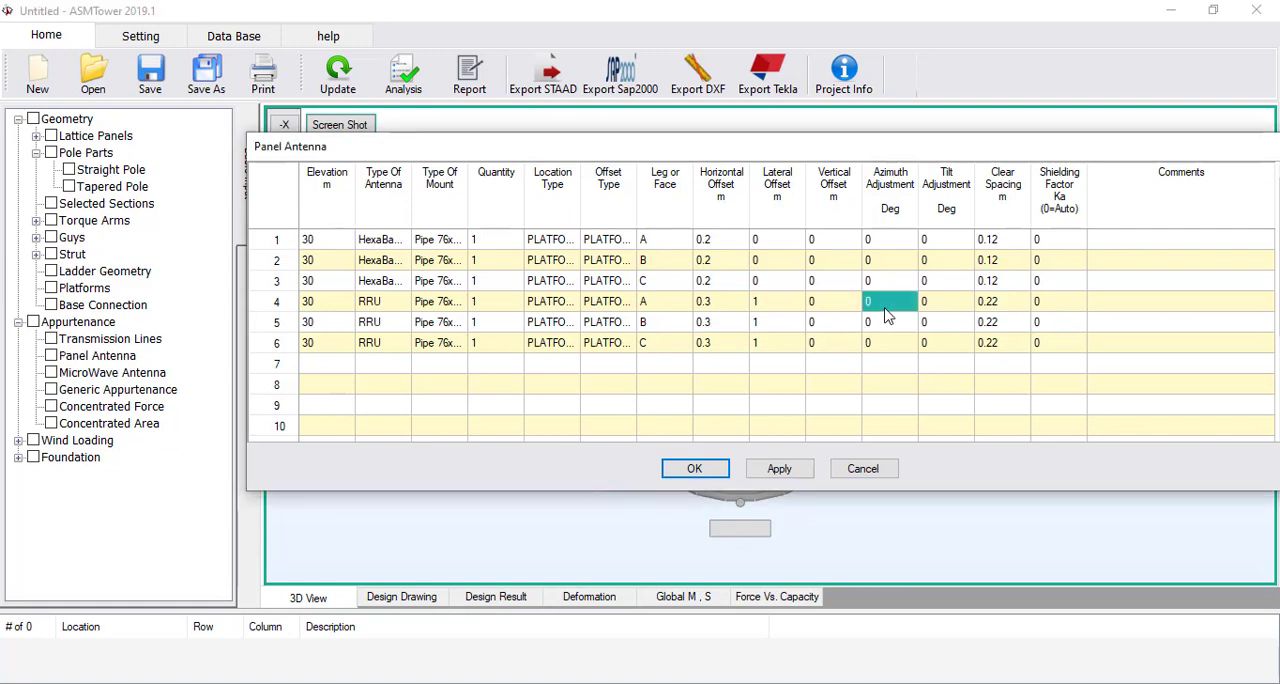
pyautogui.write('30')
pyautogui.click(885, 322)
pyautogui.write('30')
pyautogui.click(884, 343)
pyautogui.write('30')
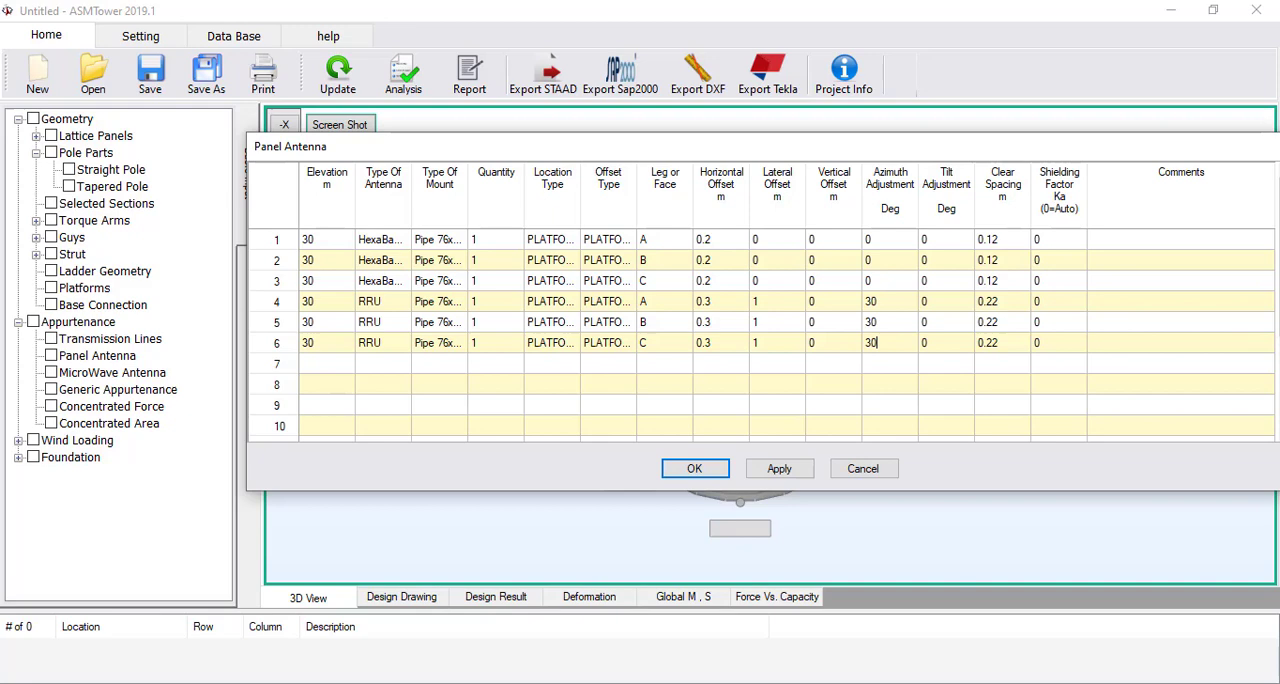
pyautogui.click(873, 369)
pyautogui.click(694, 468)
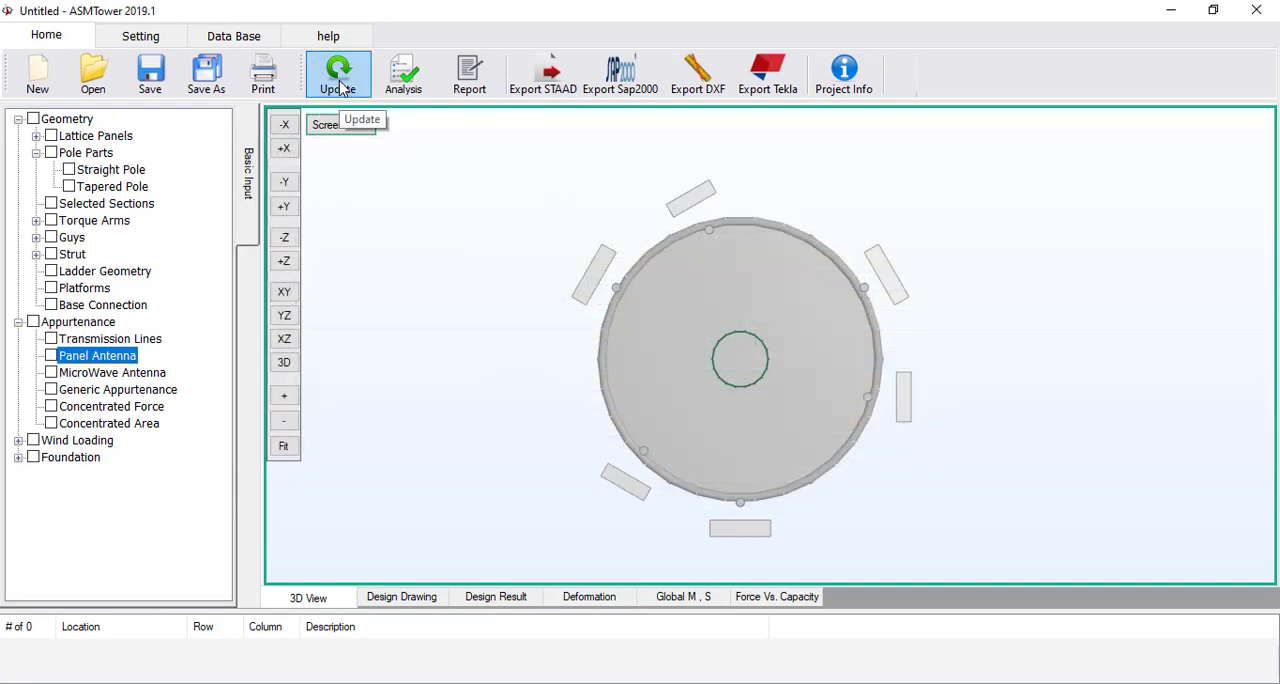
pyautogui.click(343, 88)
pyautogui.moveTo(600, 237); pyautogui.dragTo(733, 354)
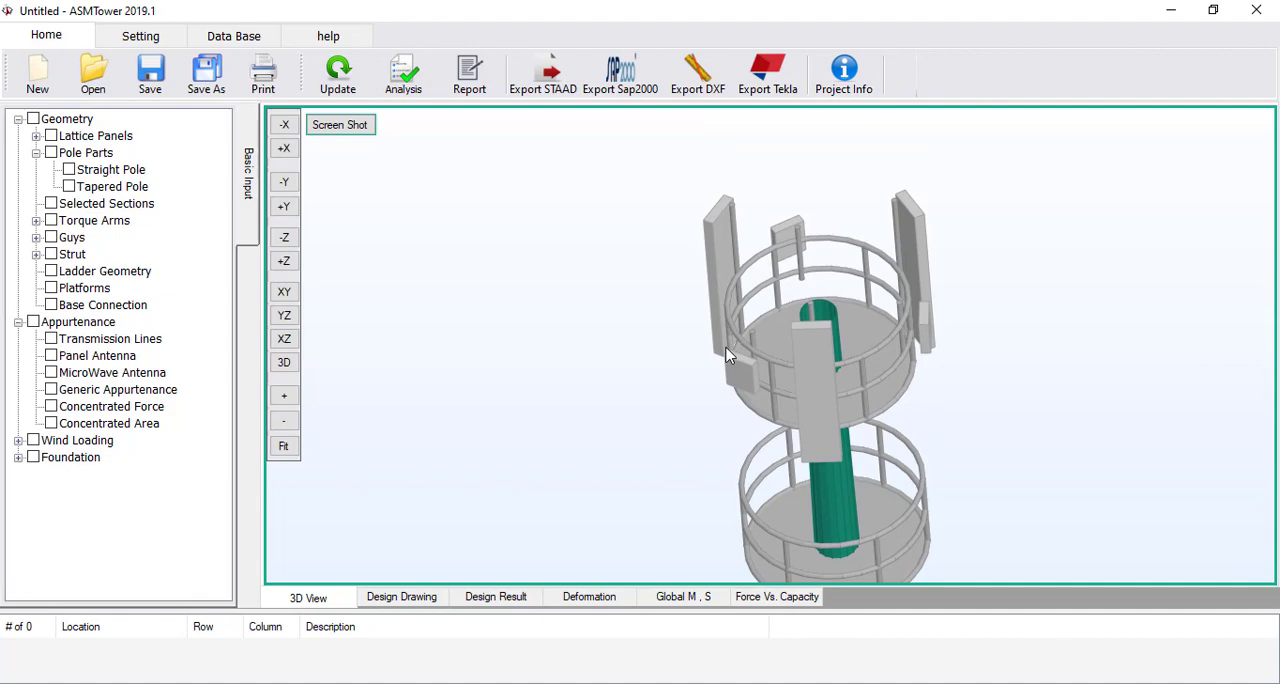
# Reopen the panel antenna table and reset the azimuth adjustment of the RRU entries in rows 4 to 6 to 0 degrees
pyautogui.doubleClick(98, 356)
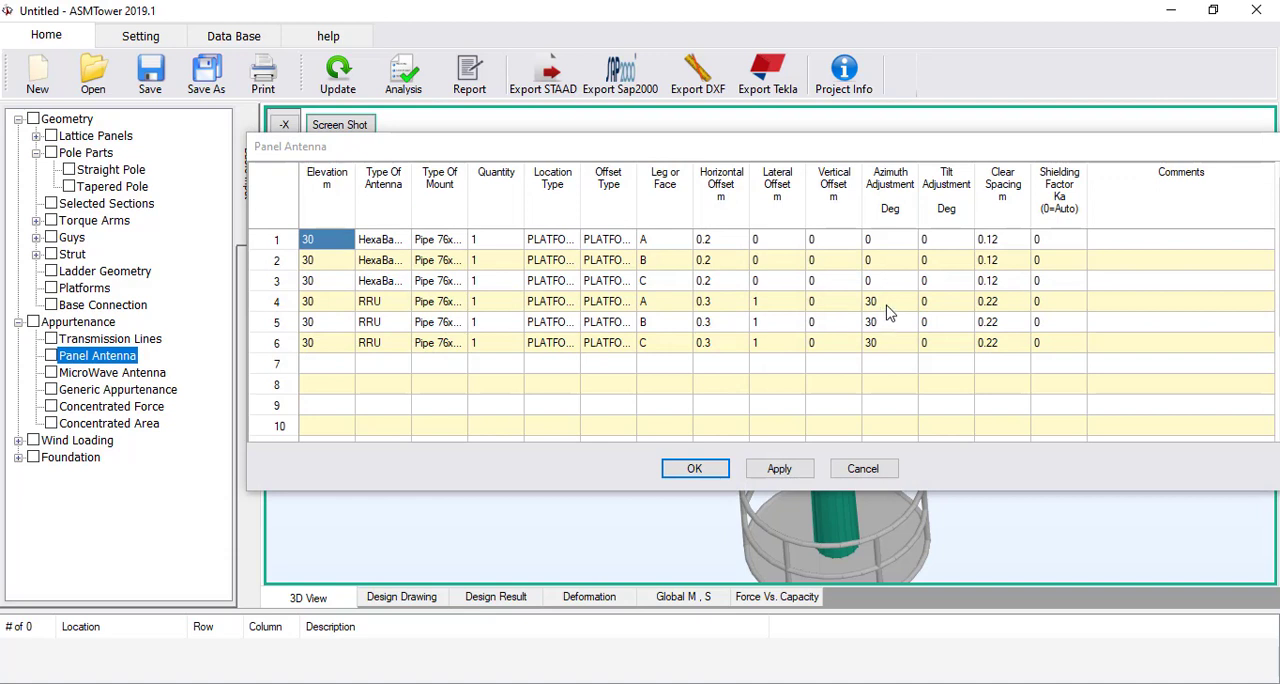
pyautogui.click(885, 304)
pyautogui.write('0')
pyautogui.press('Return')
pyautogui.write('0')
pyautogui.press('Return')
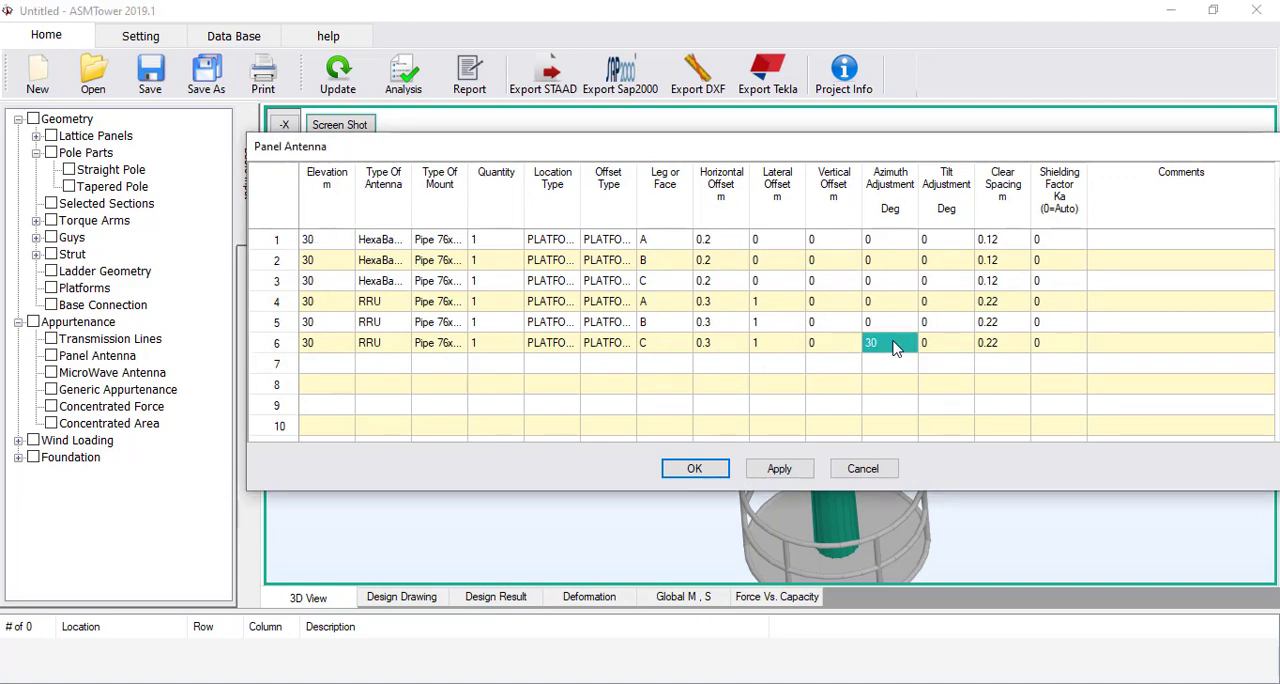
pyautogui.write('0')
pyautogui.press('Return')
# Set the elevation of the RRU entries in rows 4 to 6 to 29 m
pyautogui.click(336, 305)
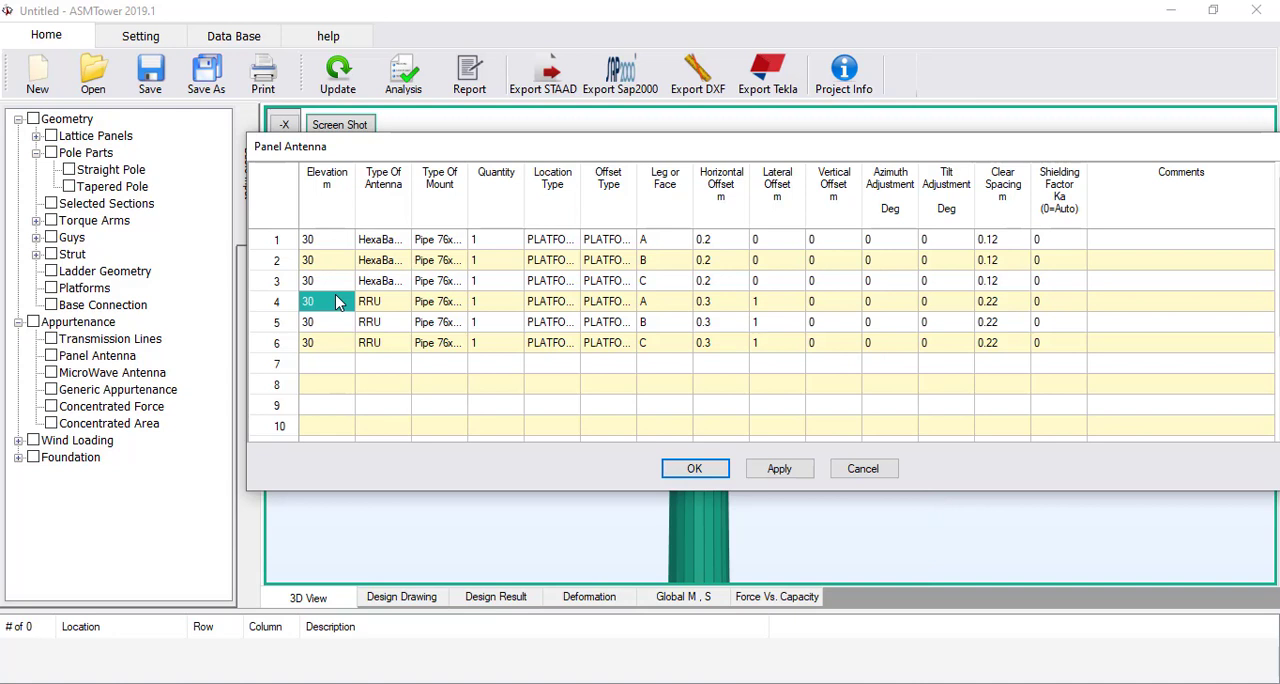
pyautogui.write('29')
pyautogui.press('Return')
pyautogui.write('29')
pyautogui.press('Return')
pyautogui.write('29')
pyautogui.click(337, 302)
# Copy the RRU entries in rows 4 to 6 into rows 7 to 9 and 10 to 12 of the panel antenna table
pyautogui.click(280, 306)
pyautogui.moveTo(279, 302); pyautogui.dragTo(278, 341)
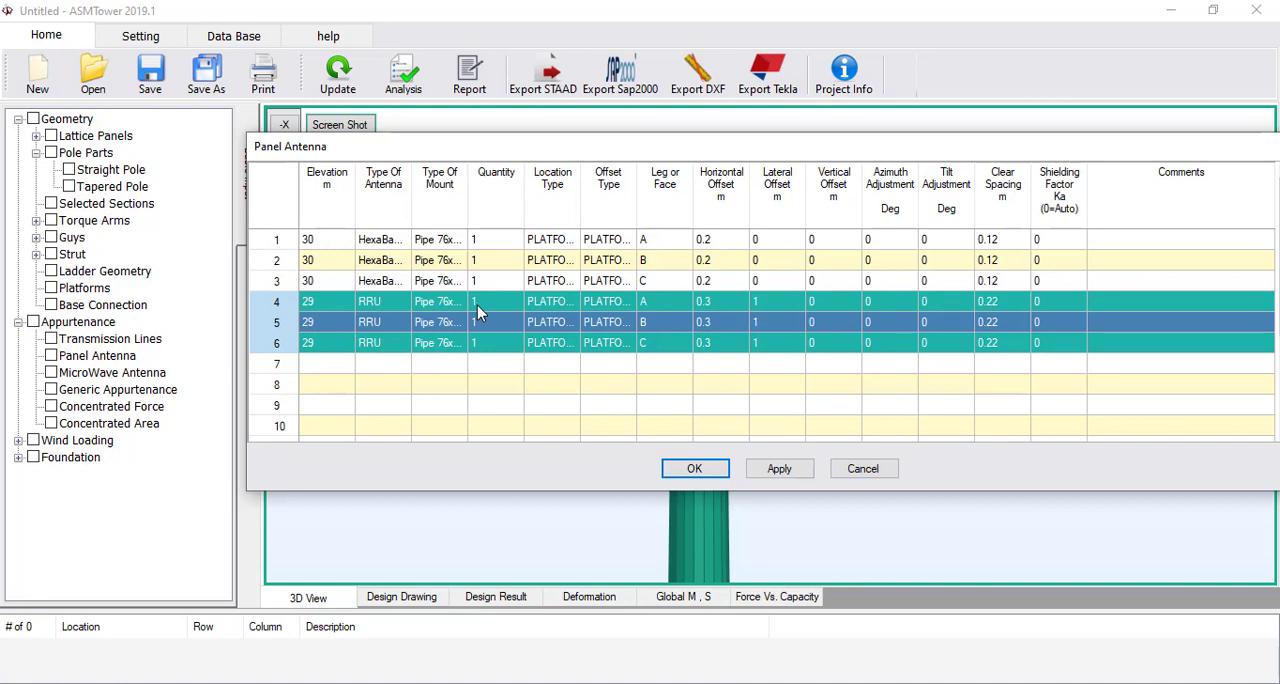
pyautogui.click(277, 366)
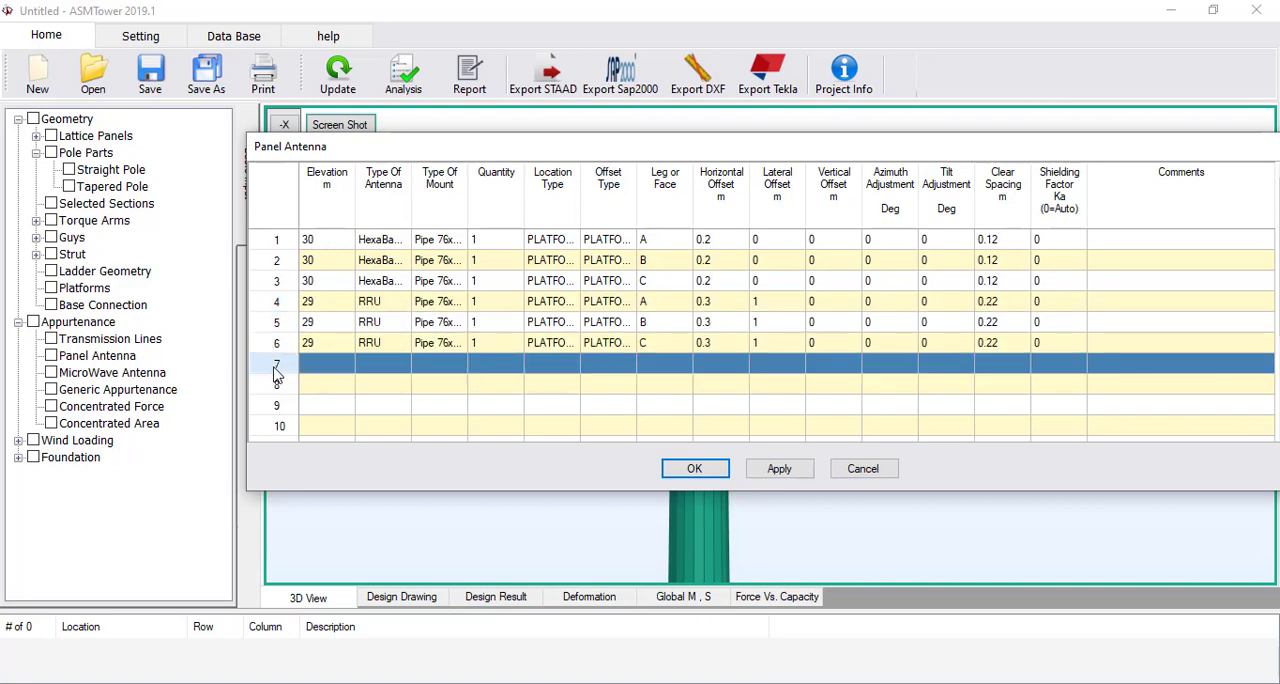
pyautogui.hotkey('ctrl', 'v')
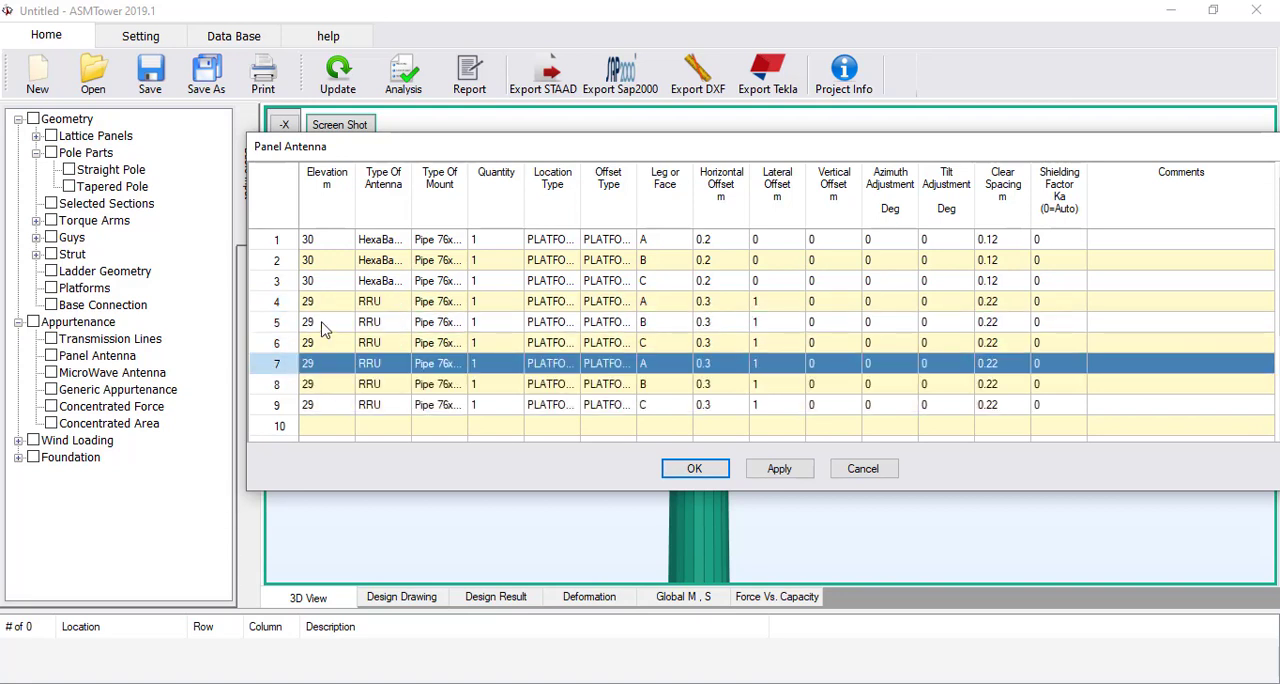
pyautogui.scroll(-2, 300, 330)
pyautogui.click(282, 303)
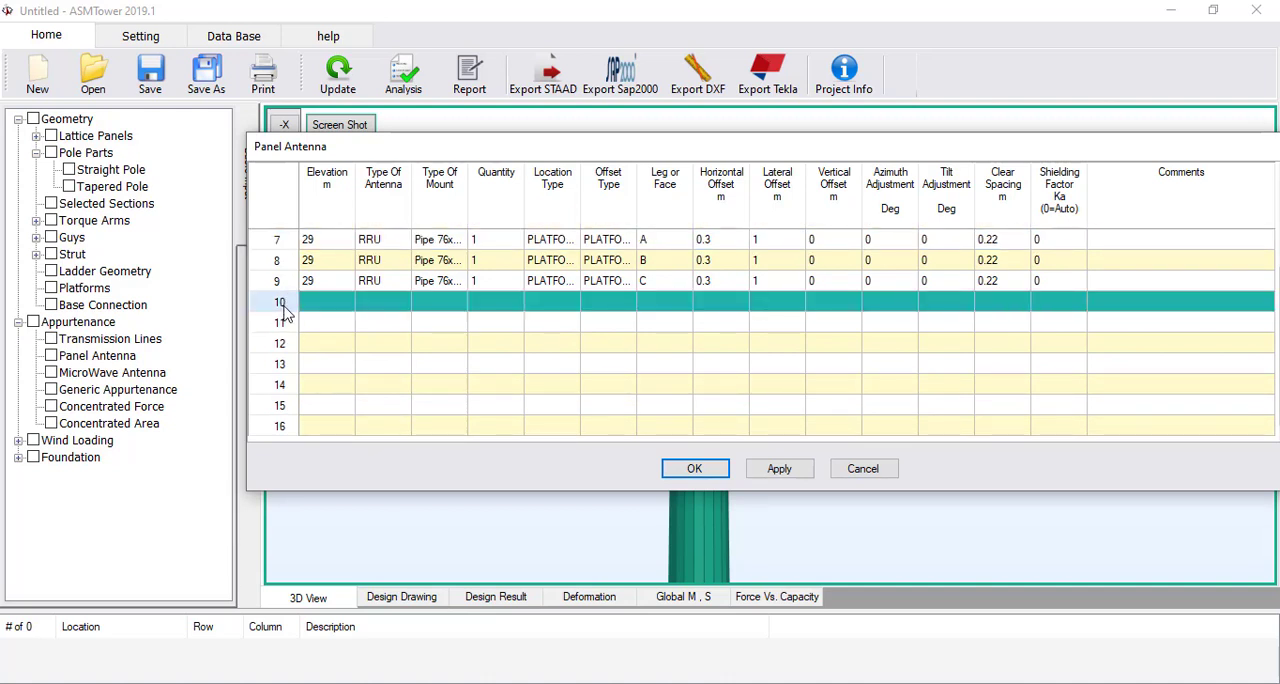
pyautogui.hotkey('ctrl', 'v')
pyautogui.scroll(2, 320, 340)
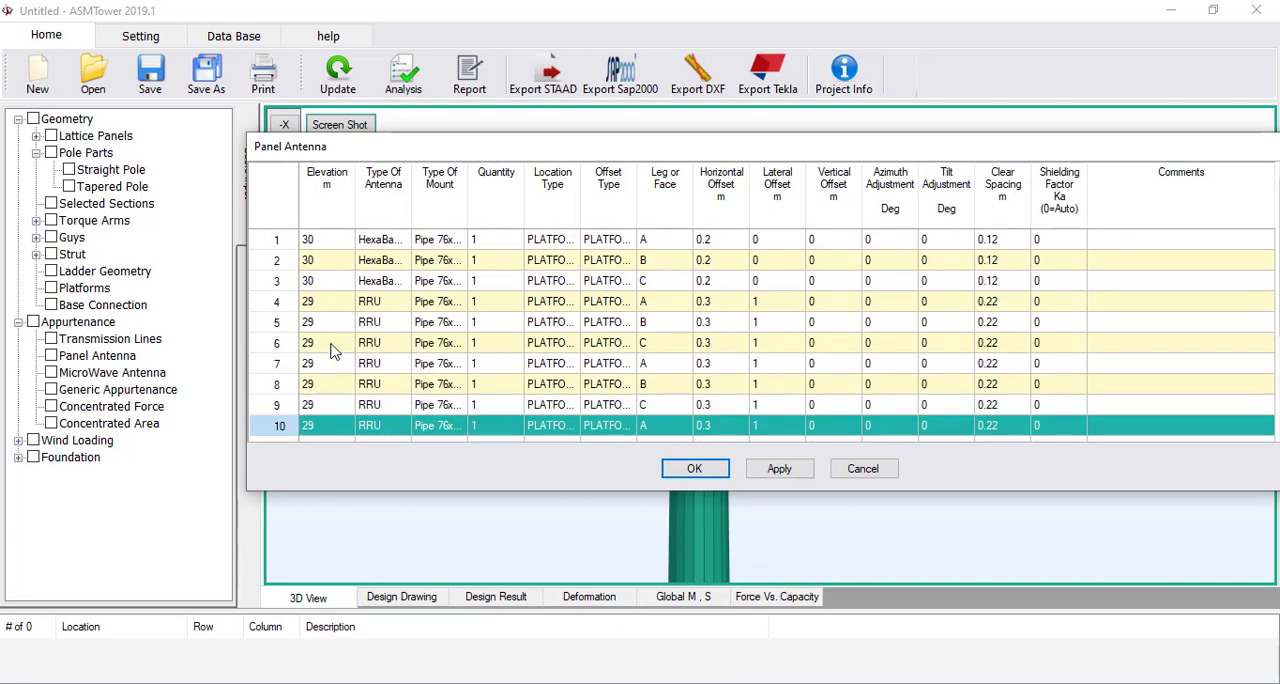
# Set the elevation of the RRU entries in rows 7 to 9 to 30 m
pyautogui.moveTo(323, 301); pyautogui.dragTo(324, 339)
pyautogui.click(326, 362)
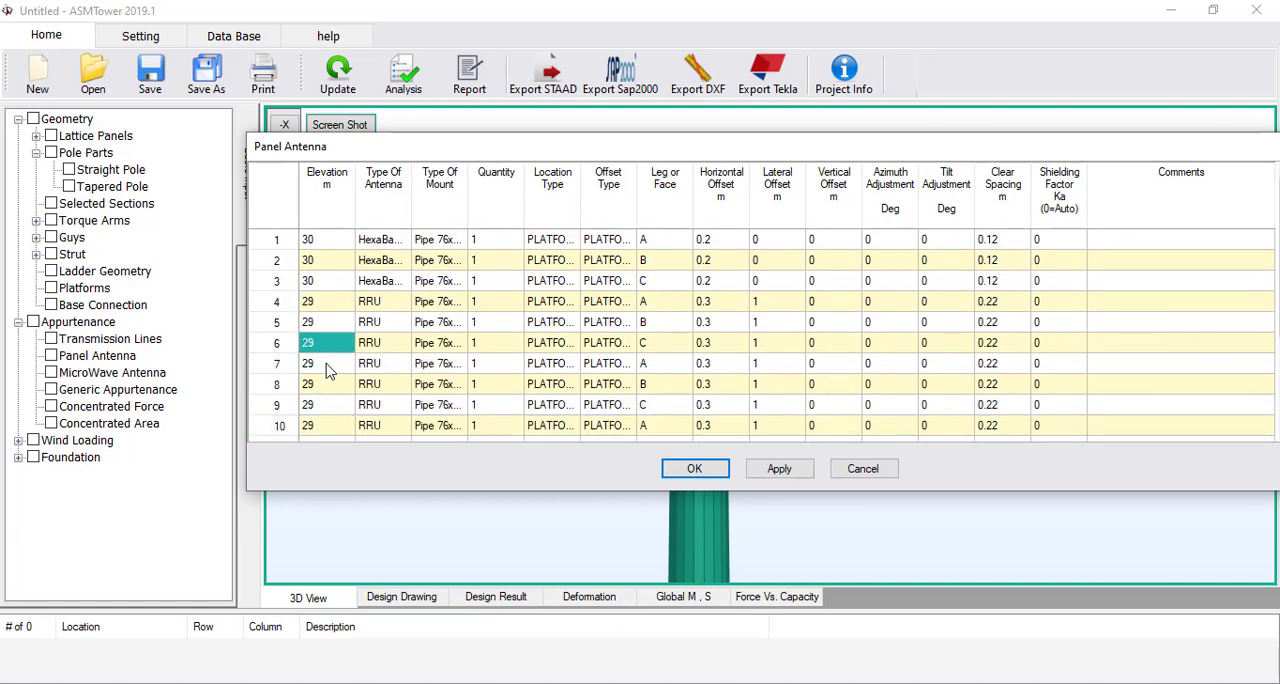
pyautogui.scroll(-1, 335, 360)
pyautogui.write('3')
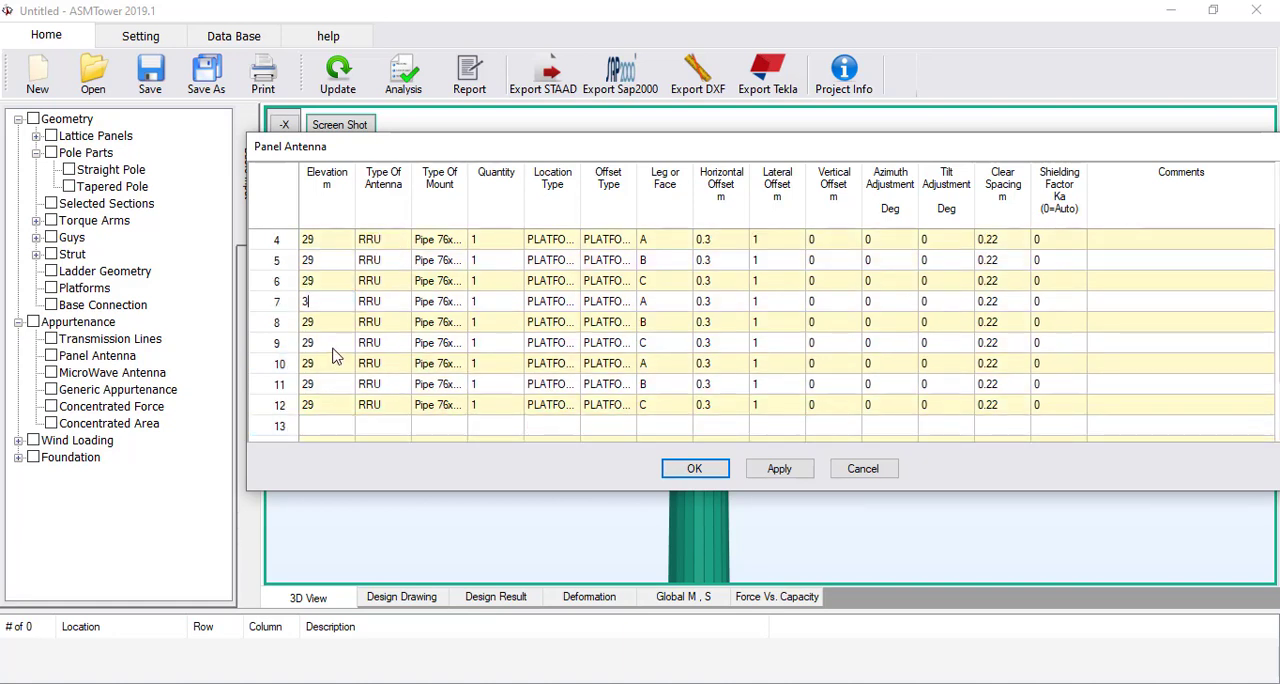
pyautogui.write('0')
pyautogui.click(333, 323)
pyautogui.write('30')
pyautogui.click(329, 347)
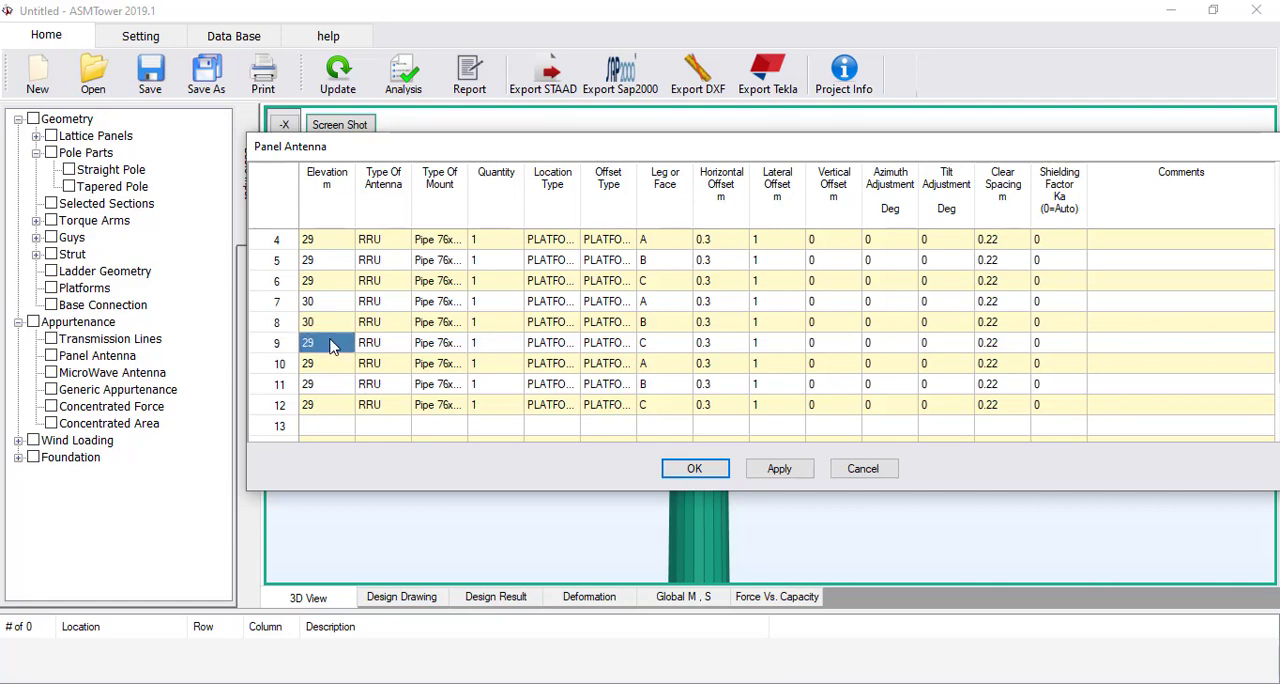
pyautogui.write('30')
# Set the elevation of the RRU entries in rows 10 to 12 to 31 m, accept the table and update the model
pyautogui.click(329, 366)
pyautogui.write('3')
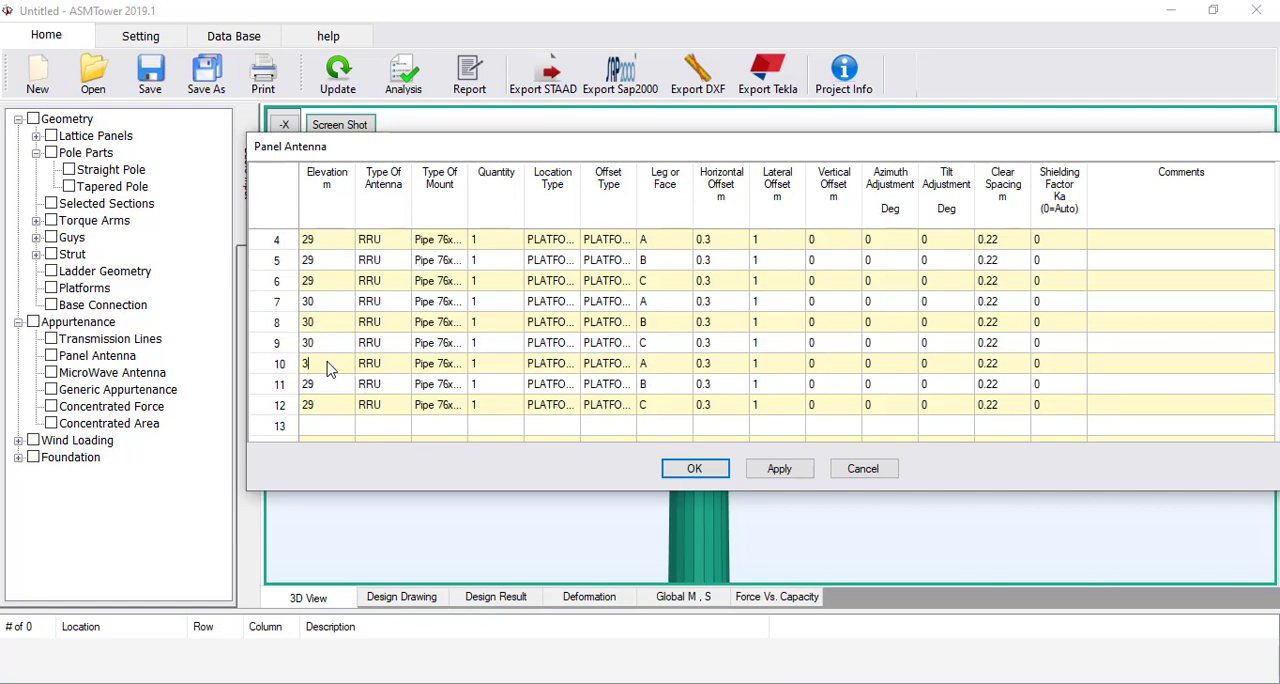
pyautogui.write('1')
pyautogui.click(331, 386)
pyautogui.write('31')
pyautogui.click(331, 404)
pyautogui.write('31')
pyautogui.click(694, 468)
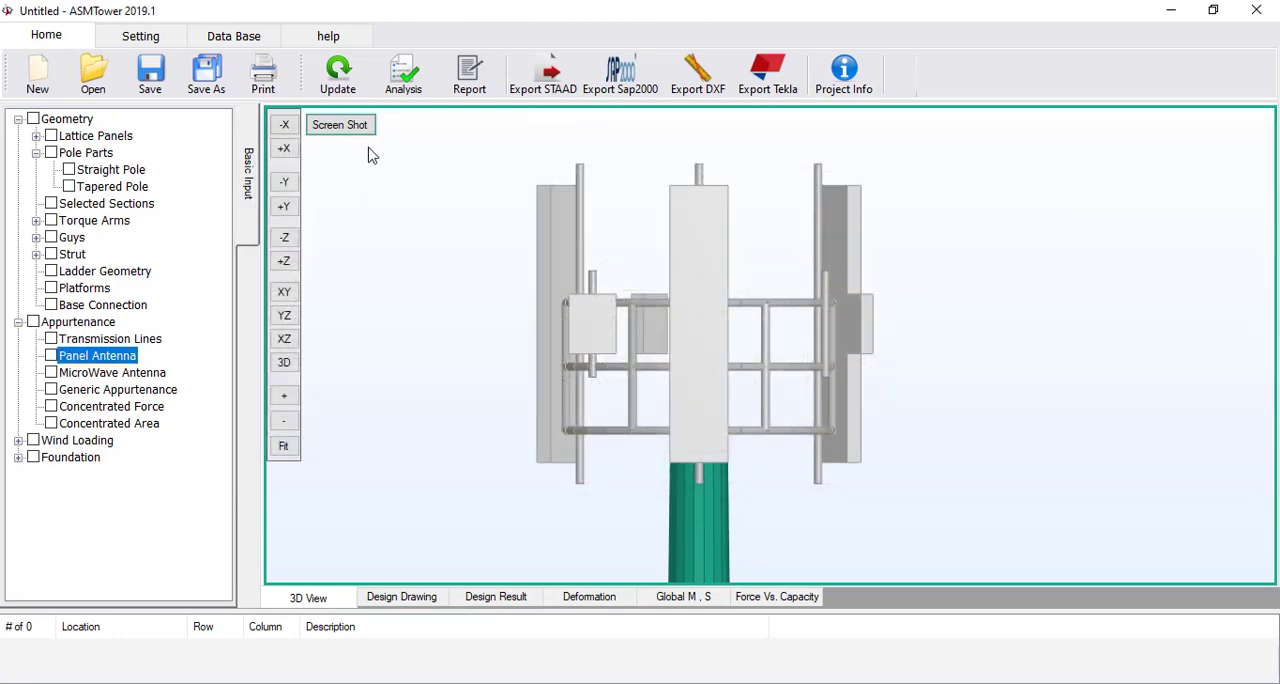
pyautogui.click(340, 80)
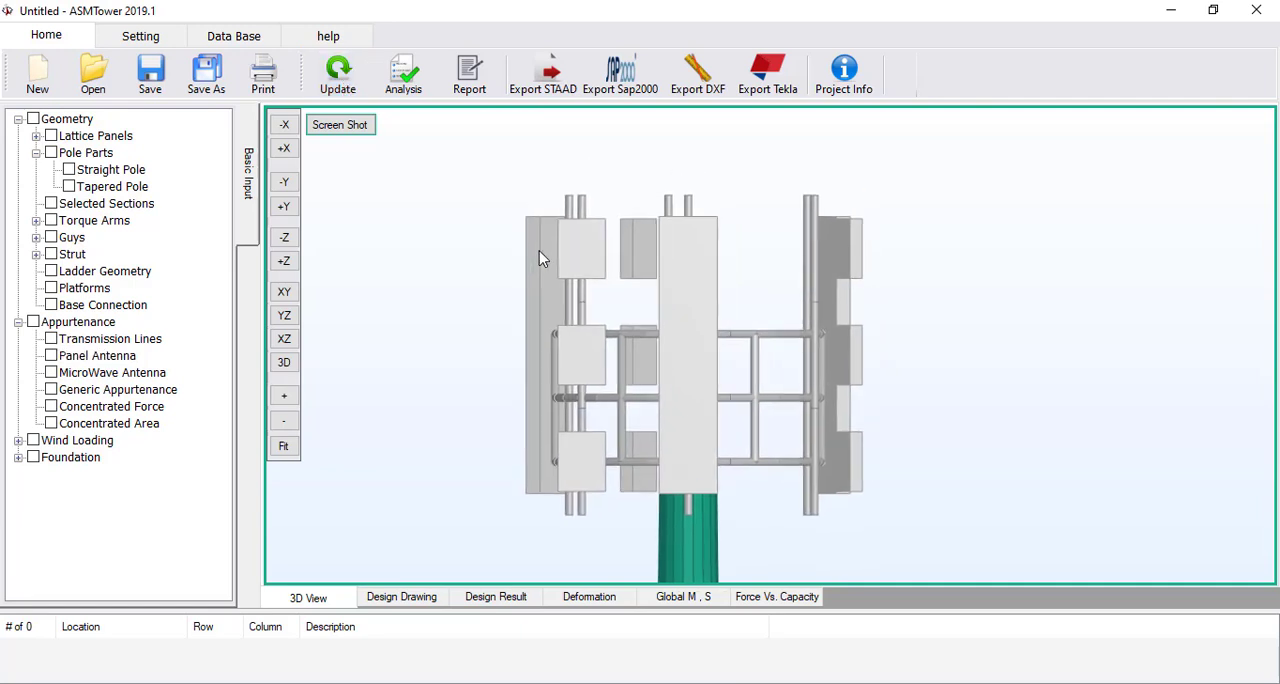
# Examine the antenna and RRU arrangement around the upper platform from the side, in plan and from an oblique angle
pyautogui.click(287, 189)
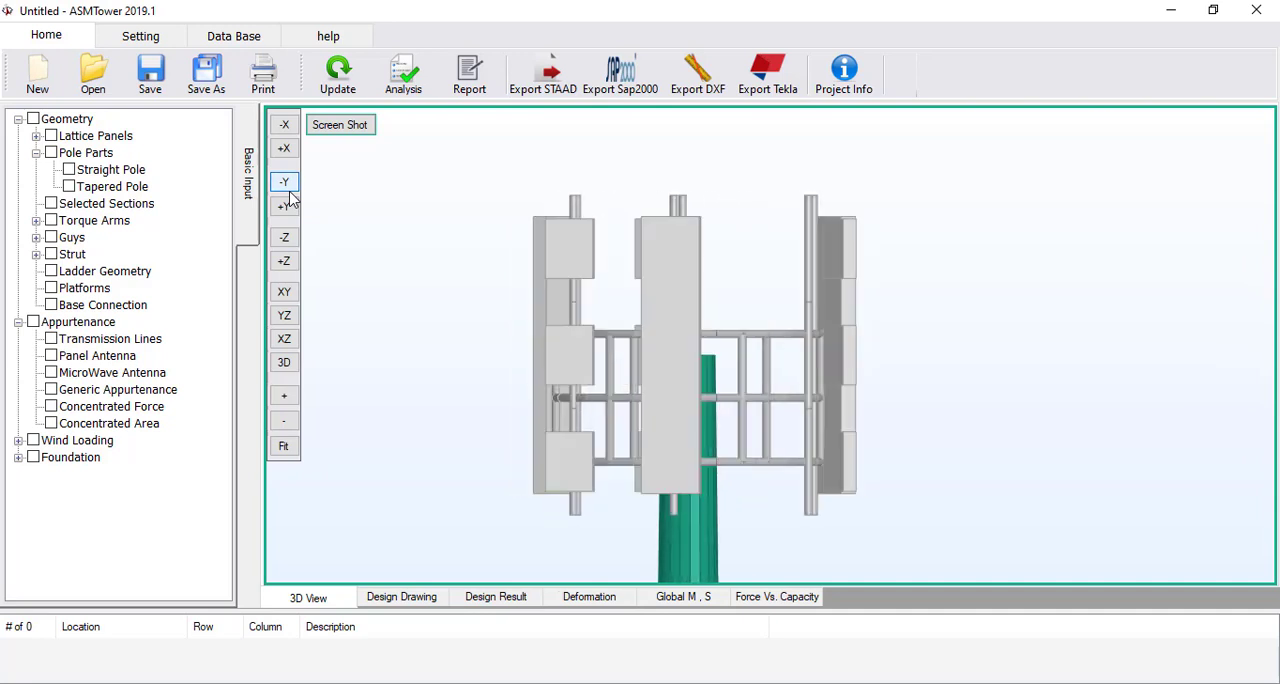
pyautogui.click(284, 338)
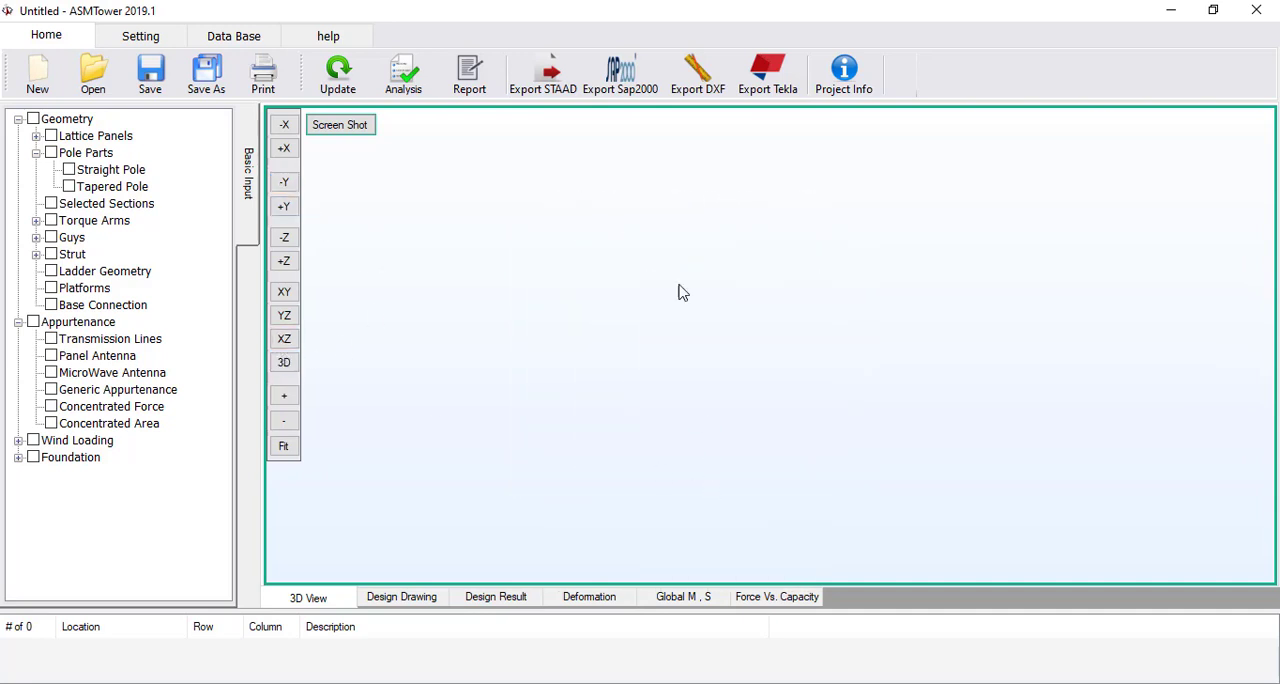
pyautogui.click(285, 447)
pyautogui.click(284, 338)
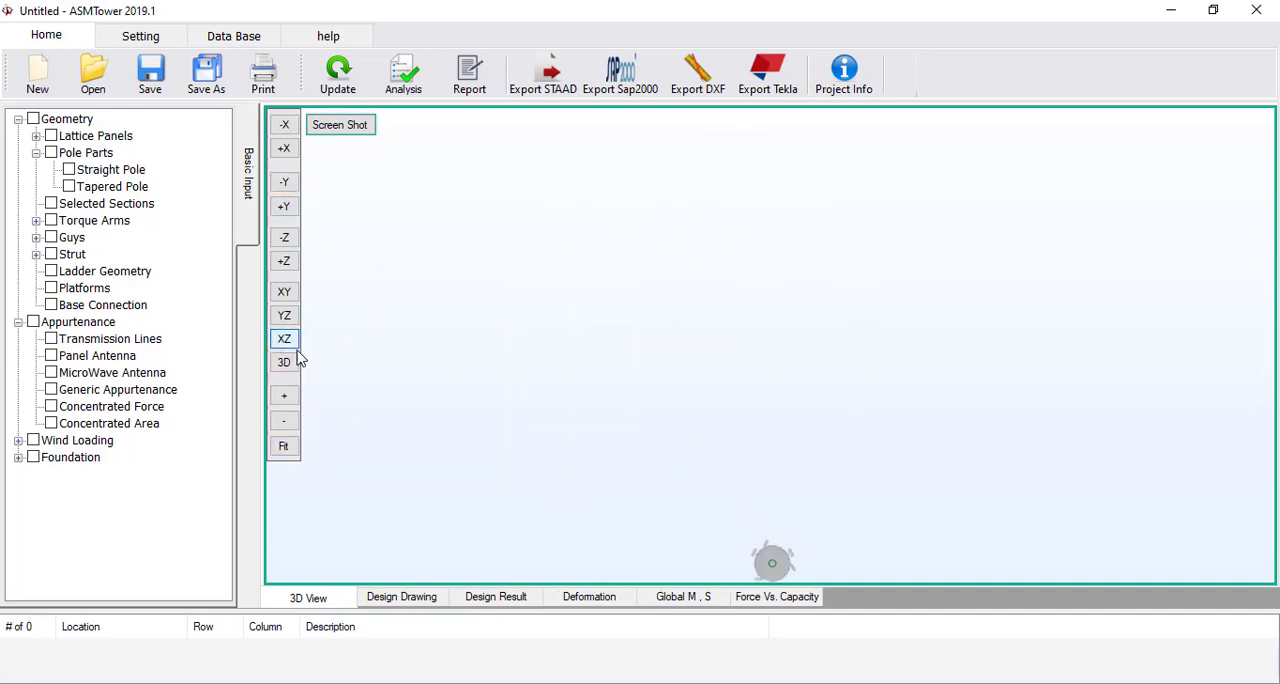
pyautogui.scroll(5, 720, 462)
pyautogui.moveTo(720, 466); pyautogui.dragTo(702, 386, button='middle')
pyautogui.moveTo(702, 378); pyautogui.dragTo(703, 345)
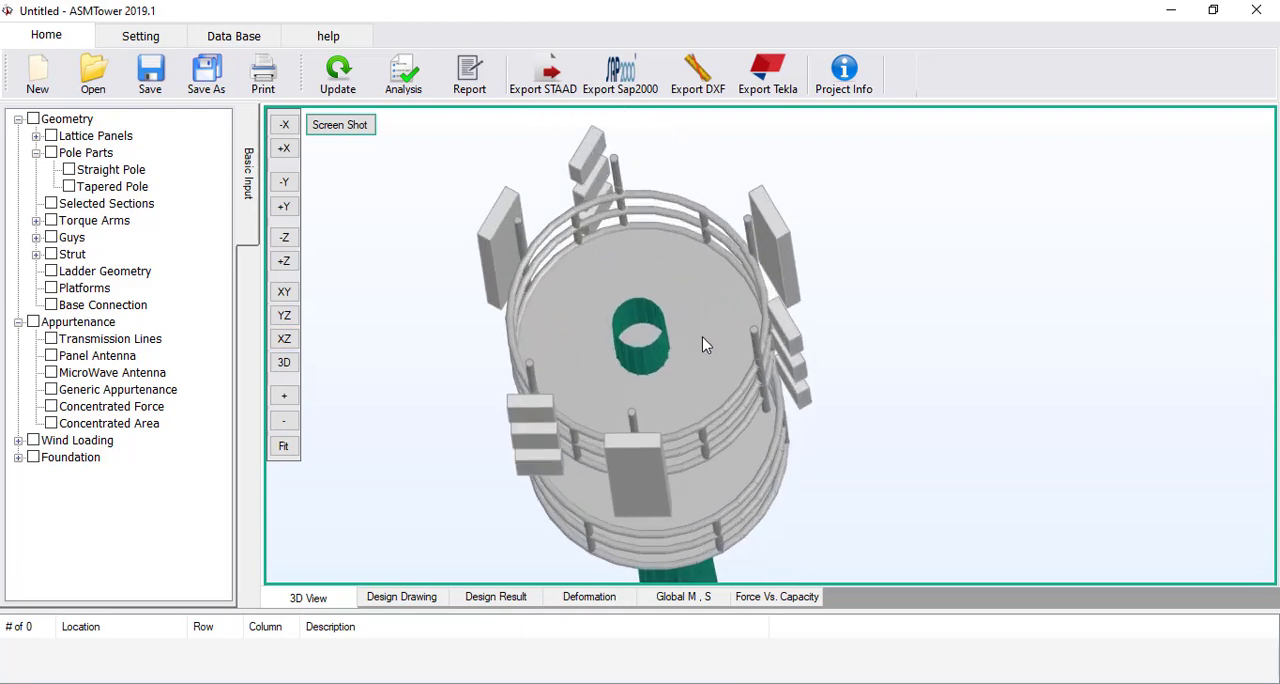
# Reopen the panel antenna table and copy the entries in rows 1 to 12 into rows 13 to 24
pyautogui.click(98, 356)
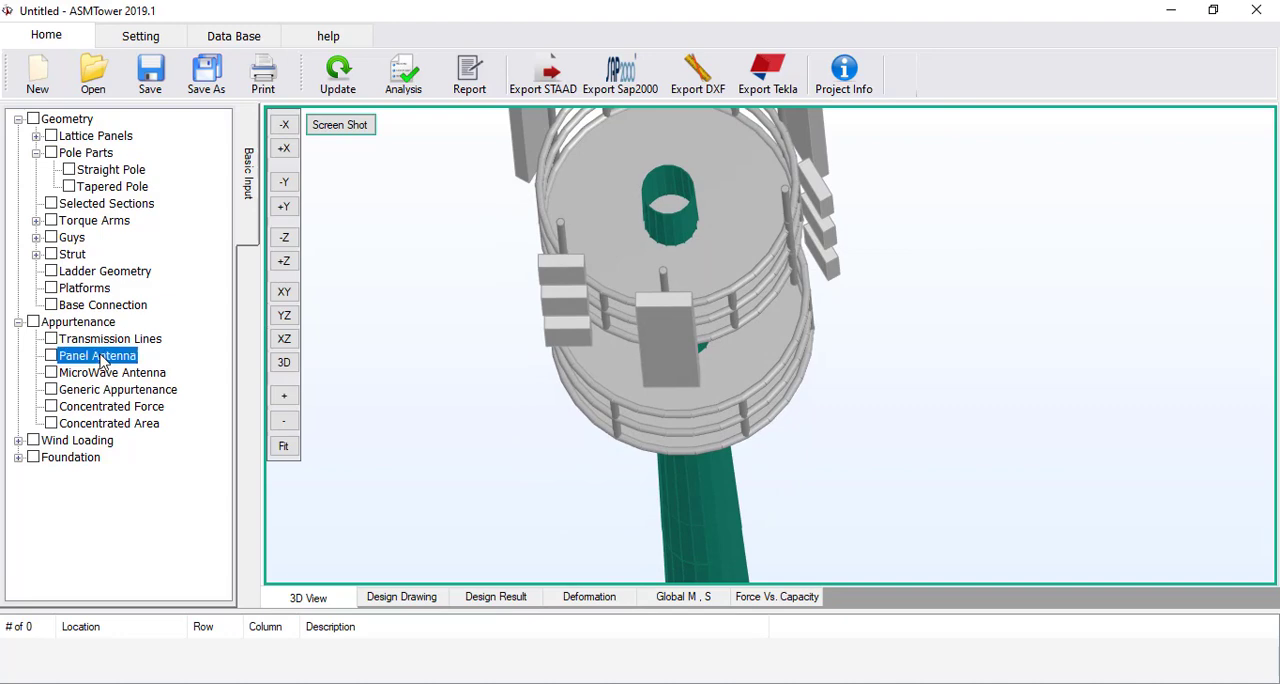
pyautogui.doubleClick(101, 360)
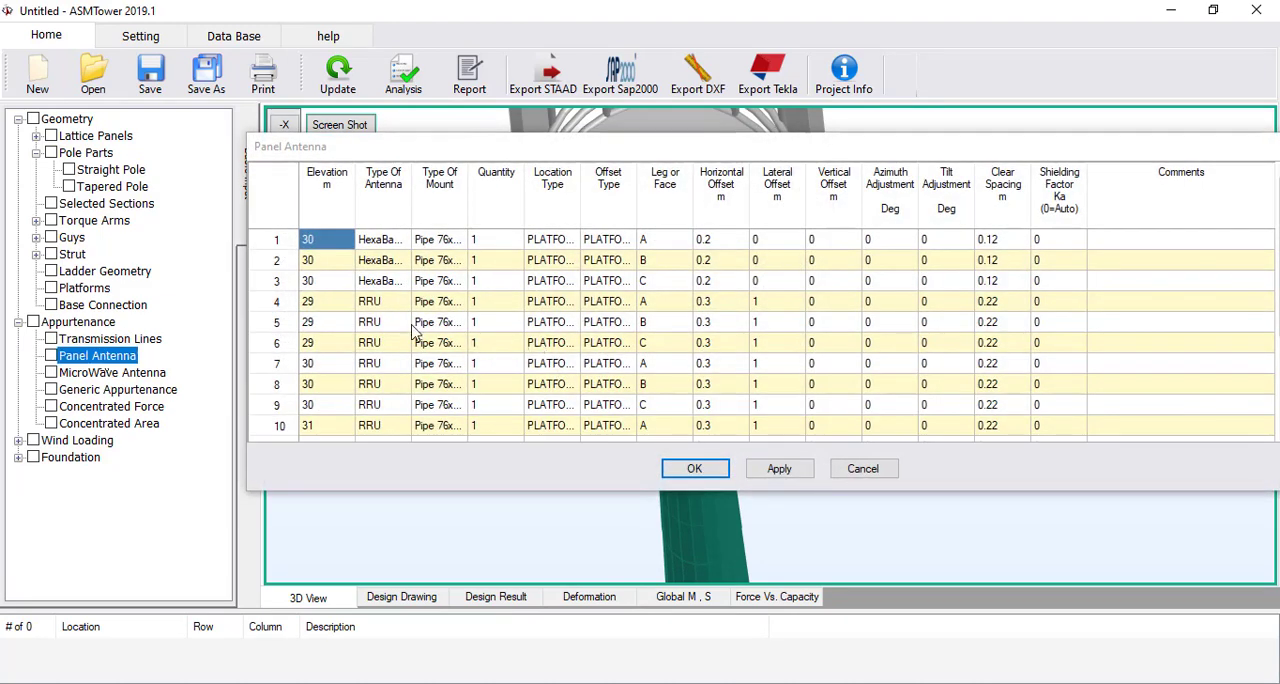
pyautogui.moveTo(258, 248); pyautogui.dragTo(258, 362)
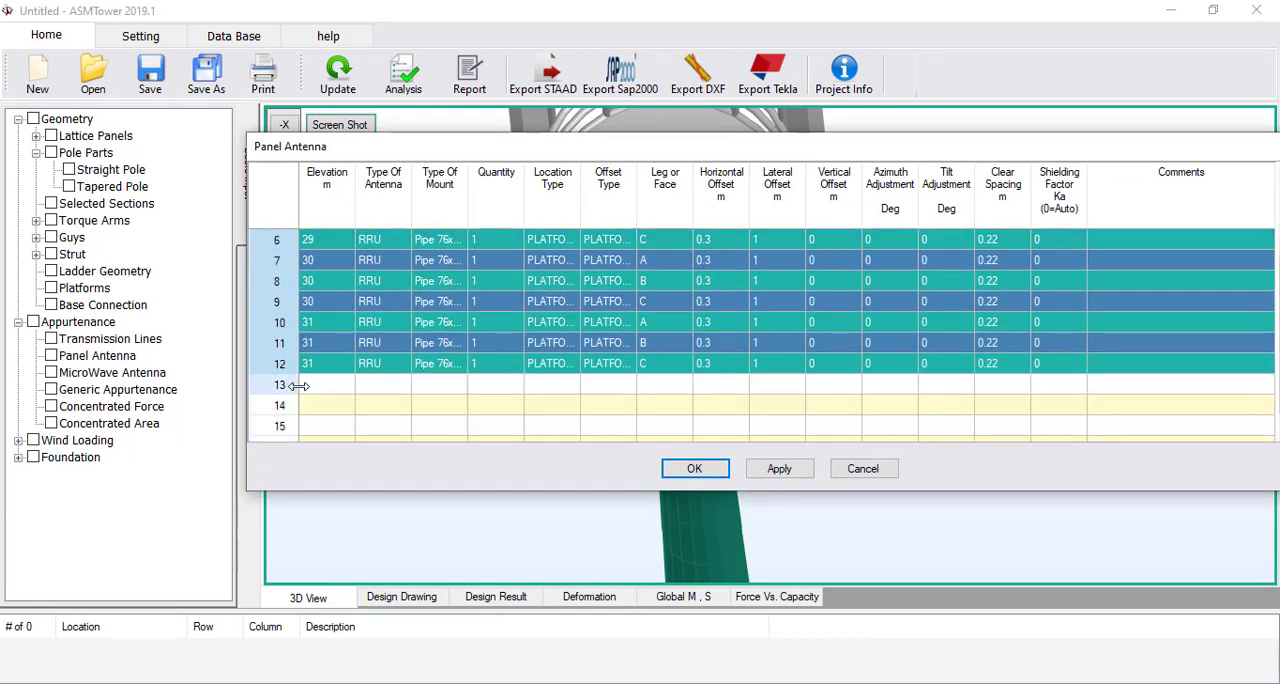
pyautogui.click(283, 388)
pyautogui.hotkey('ctrl', 'v')
pyautogui.scroll(-2, 290, 390)
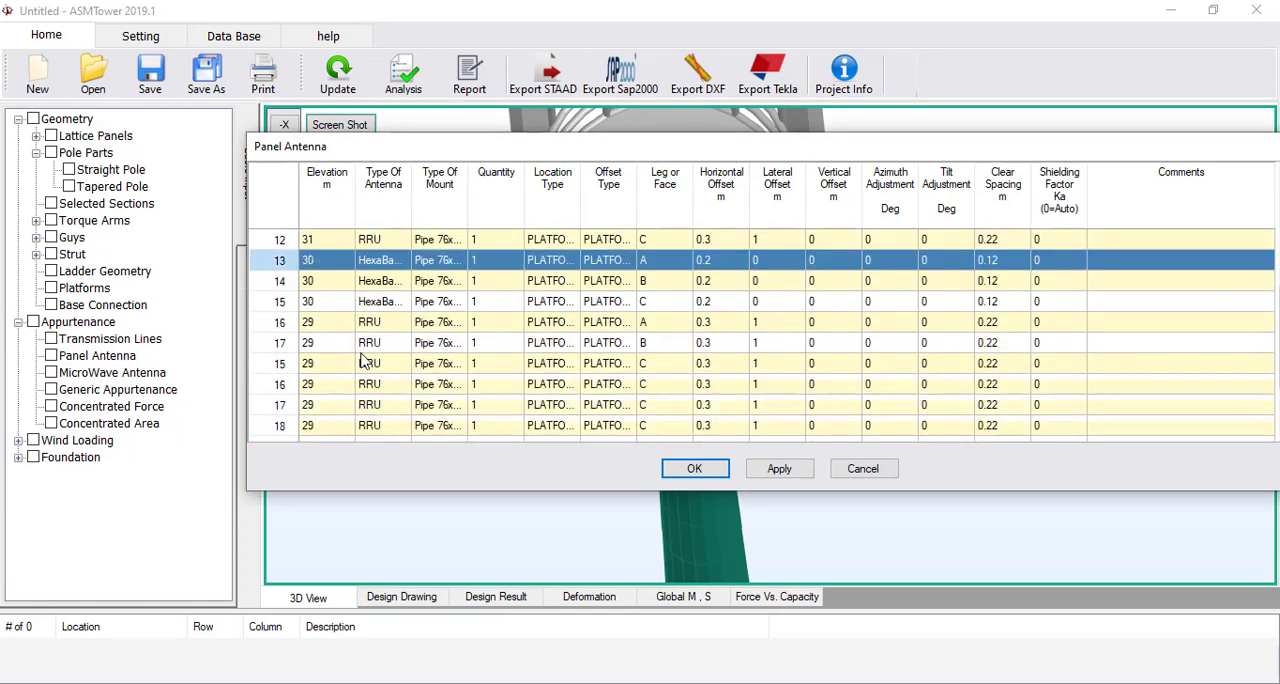
# Set the offset type of the HexaBand entry in row 13 to PLATFORM 25.5M and widen the Offset Type column
pyautogui.click(330, 261)
pyautogui.click(568, 261)
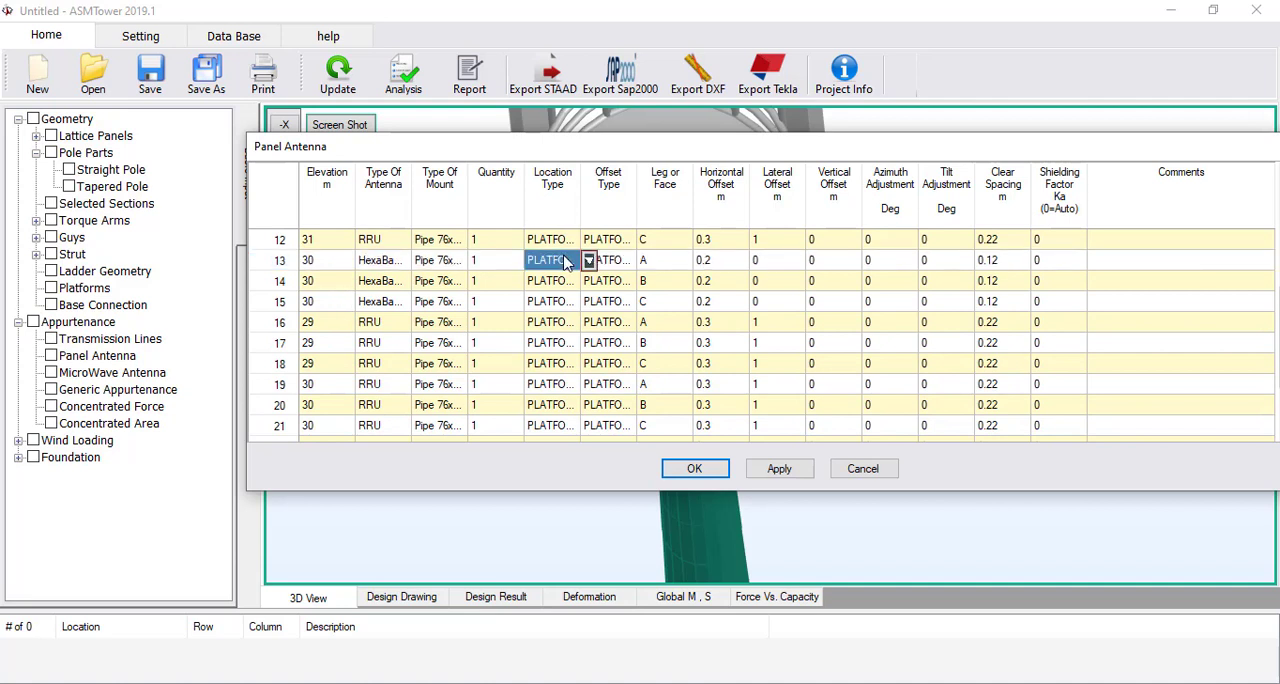
pyautogui.click(612, 261)
pyautogui.click(645, 261)
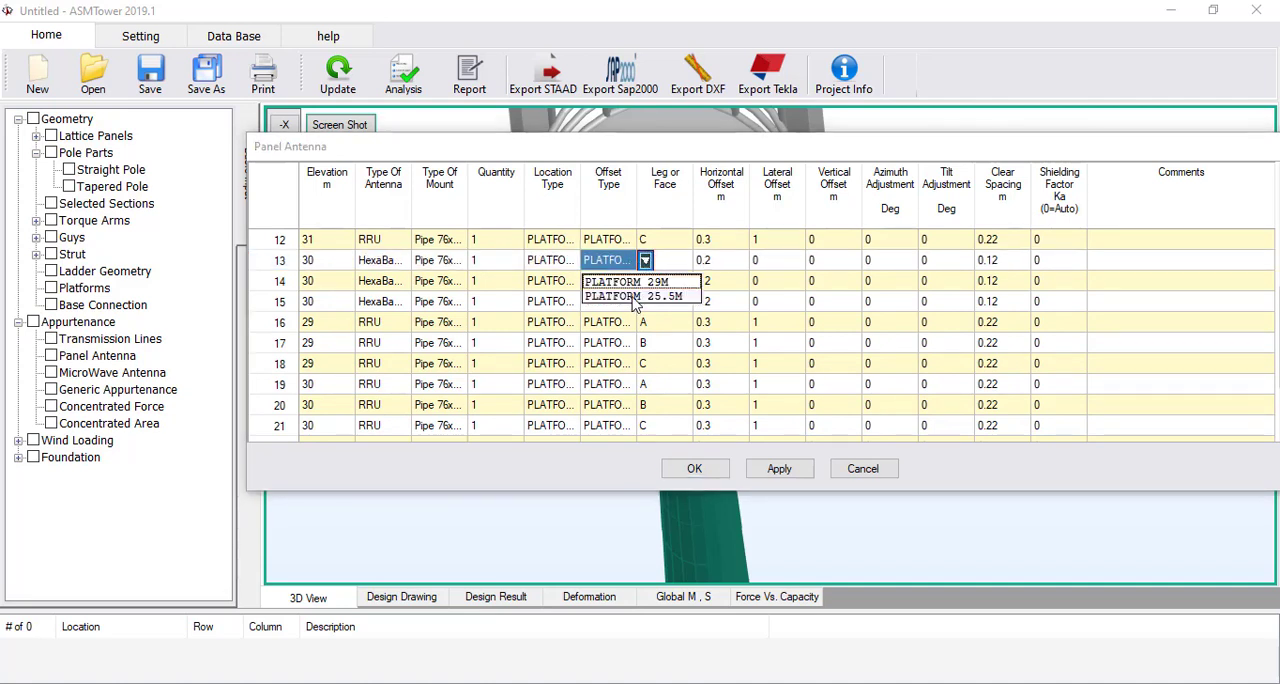
pyautogui.click(633, 299)
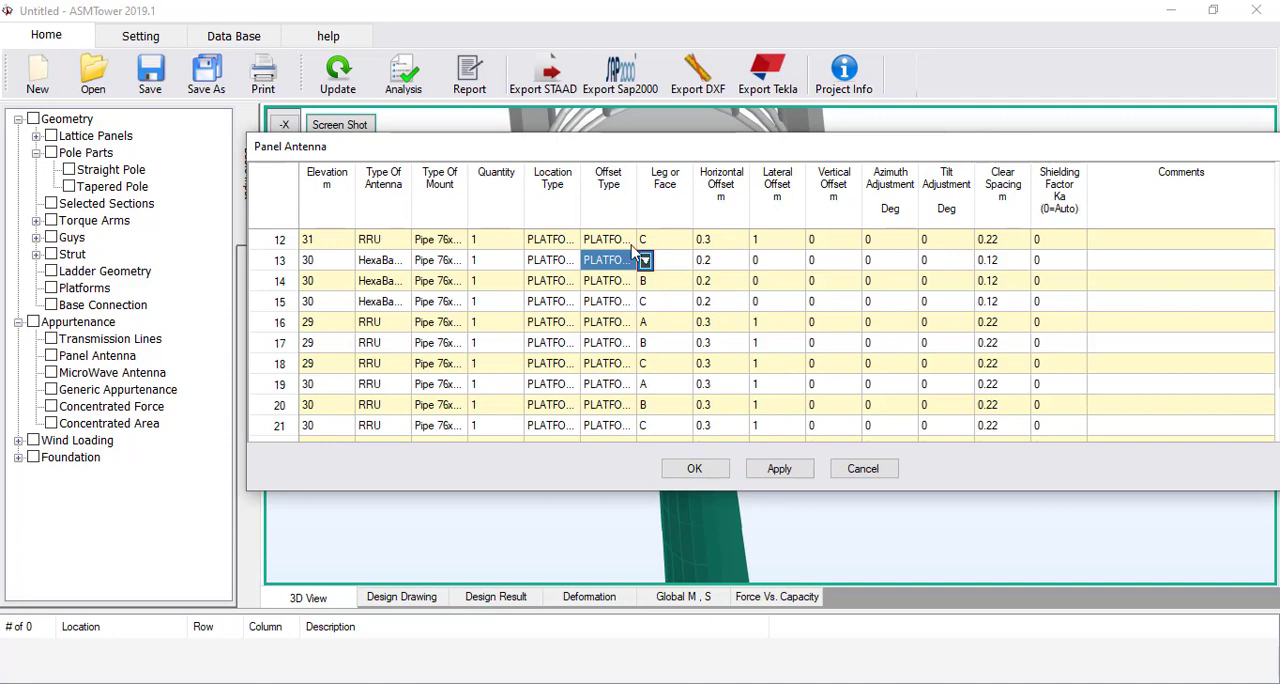
pyautogui.moveTo(636, 211); pyautogui.dragTo(684, 211)
# Copy the PLATFORM 25.5M offset type to the HexaBand entries in rows 14 and 15
pyautogui.click(650, 287)
pyautogui.write('PLATFORM 25.5M')
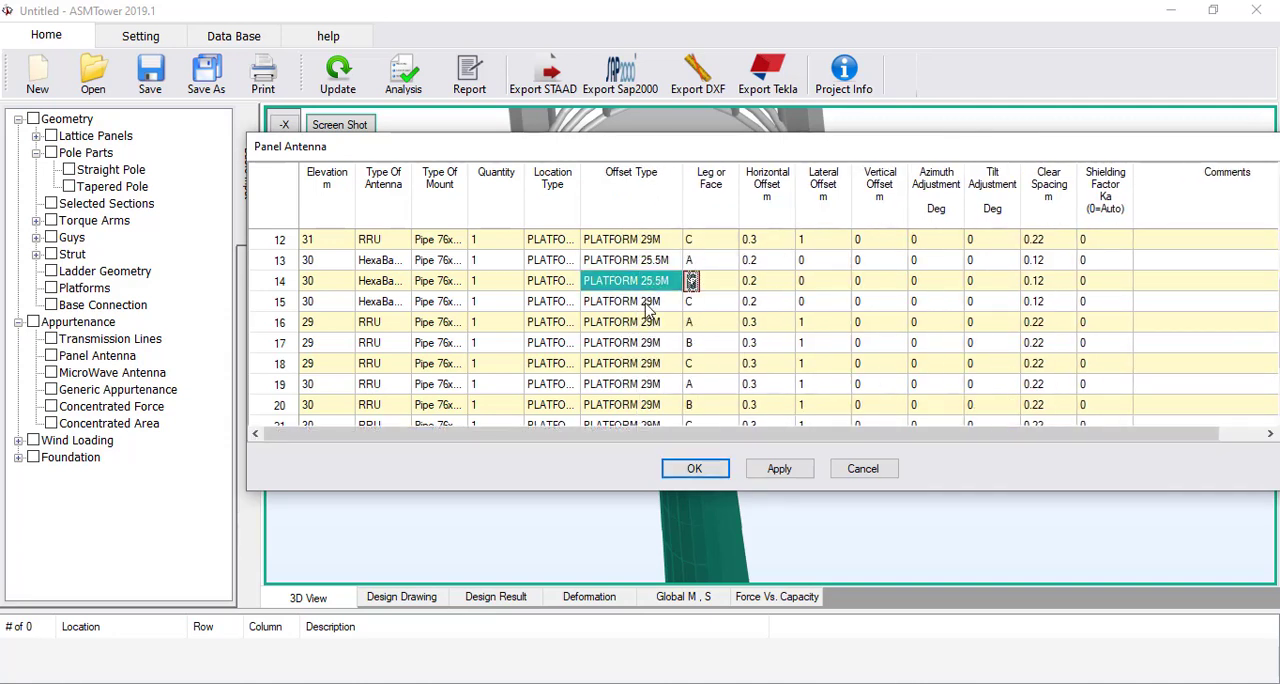
pyautogui.click(645, 300)
pyautogui.write('v')
pyautogui.click(638, 289)
pyautogui.click(640, 301)
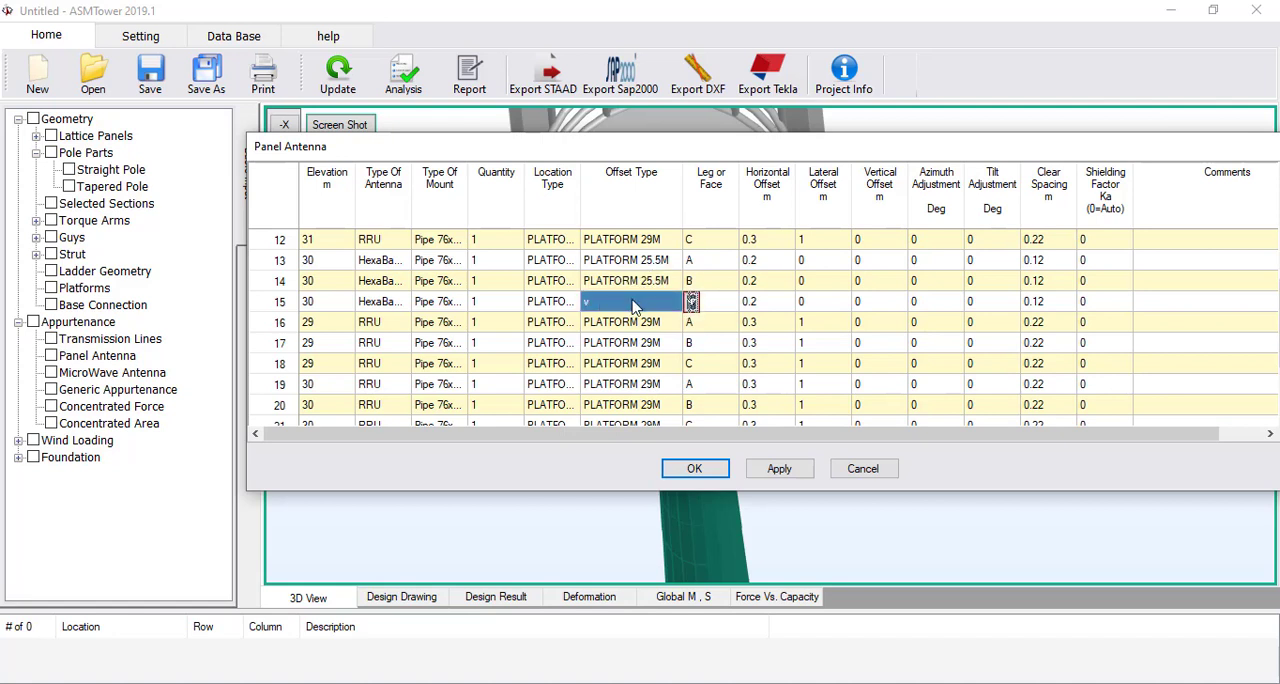
pyautogui.write('PLATFORM 25.5M')
# Copy the PLATFORM 25.5M offset type from rows 13 to 15 to the RRU entries in rows 16 to 24
pyautogui.moveTo(637, 262); pyautogui.dragTo(633, 312)
pyautogui.hotkey('ctrl', 'c')
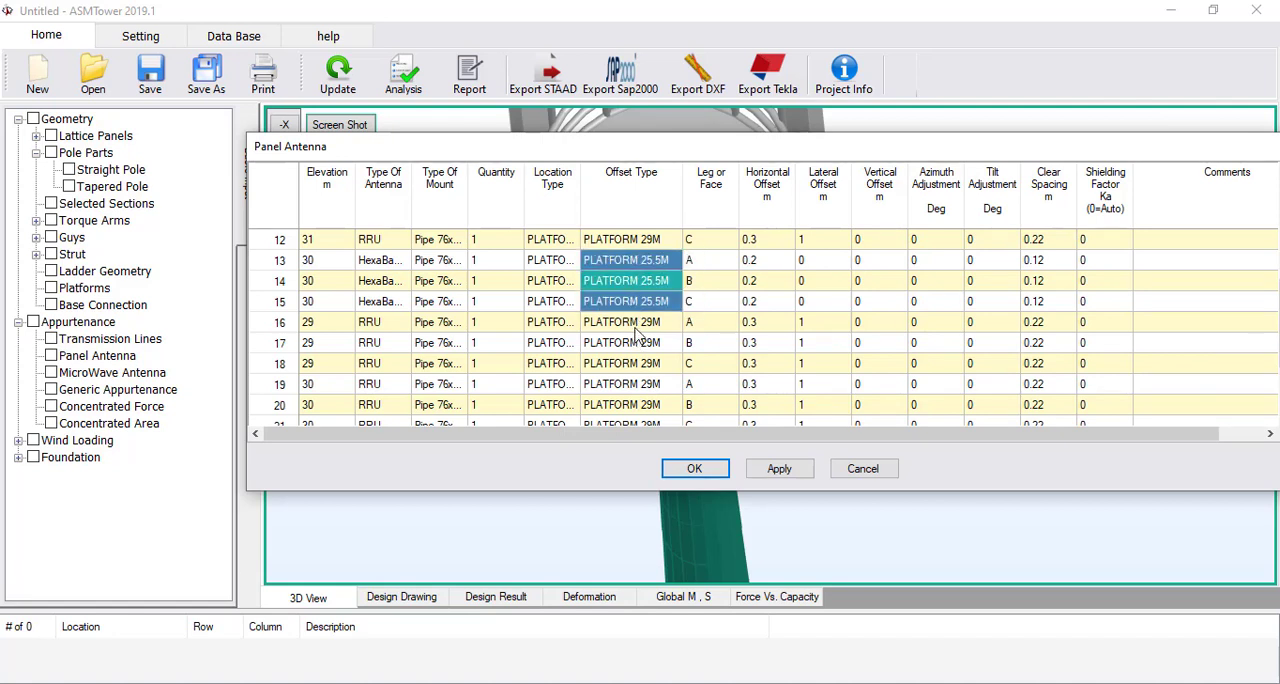
pyautogui.click(636, 322)
pyautogui.hotkey('ctrl', 'v')
pyautogui.scroll(-2, 633, 312)
pyautogui.click(638, 282)
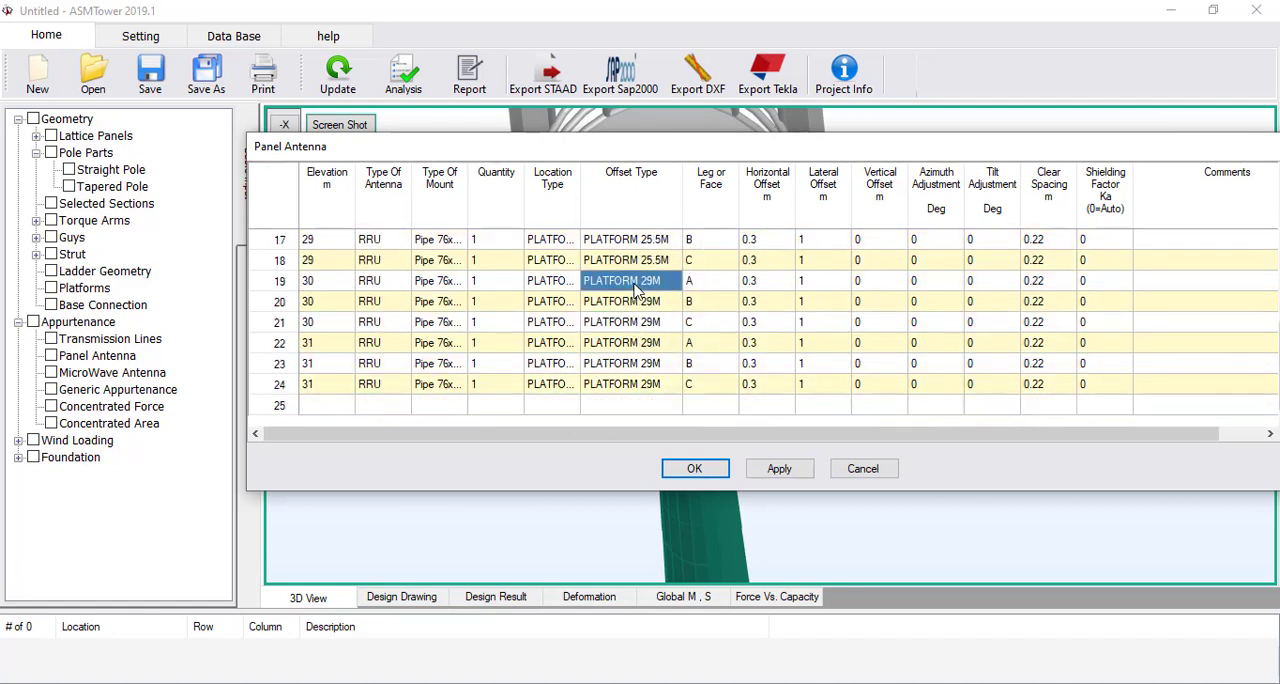
pyautogui.hotkey('ctrl', 'v')
pyautogui.click(630, 343)
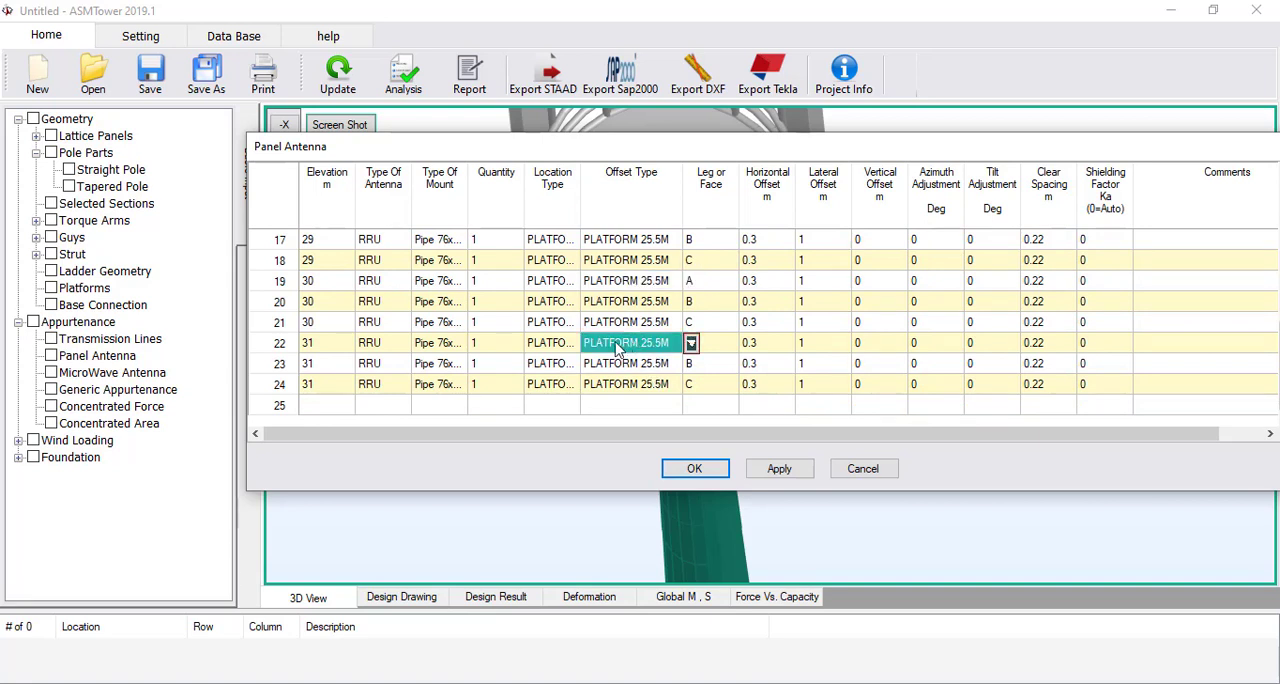
# Select the elevation value of the HexaBand entry in row 13
pyautogui.scroll(3, 580, 352)
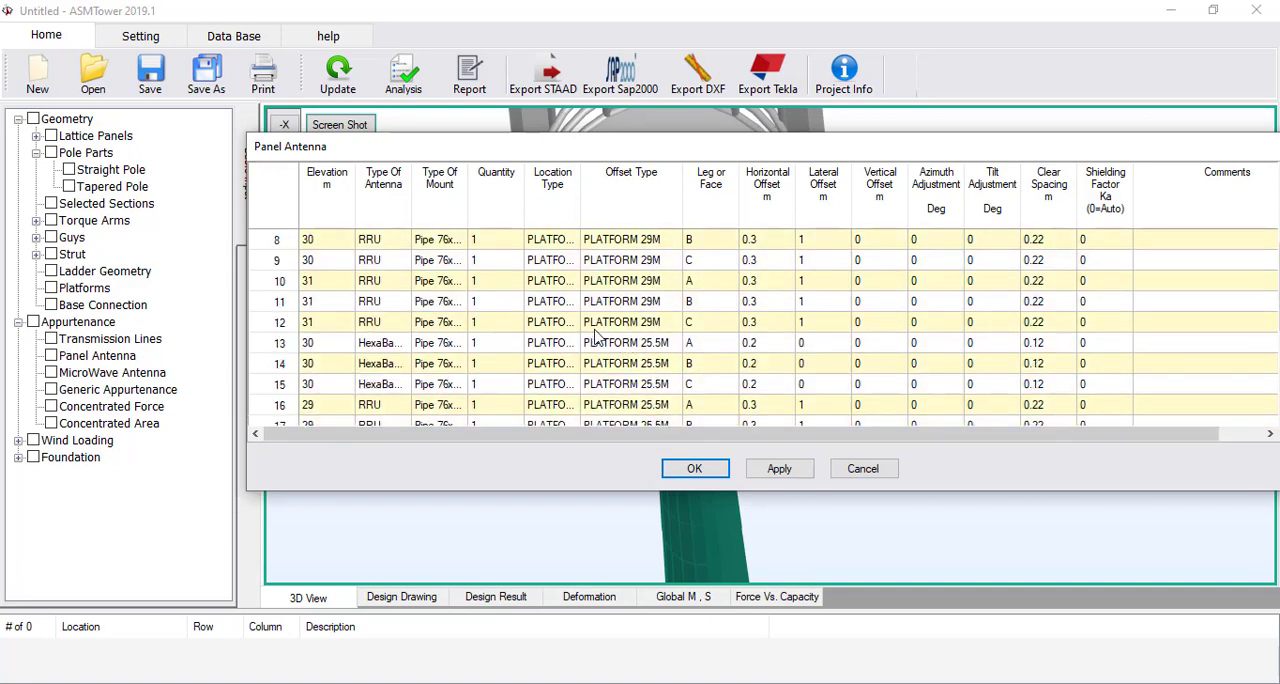
pyautogui.click(628, 343)
pyautogui.click(327, 343)
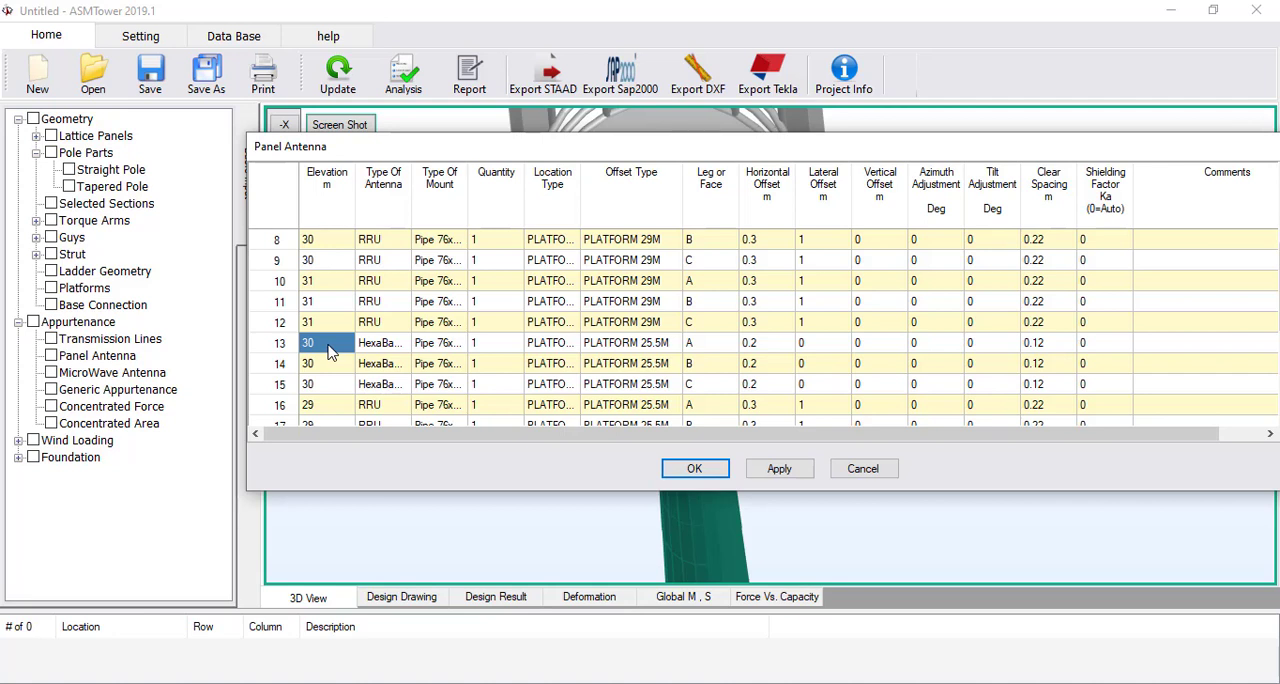
# Set the elevation of the HexaBand entries in rows 13 to 15 to 26.5 m
pyautogui.write('26.5')
pyautogui.press('Return')
pyautogui.write('26.5')
pyautogui.click(333, 388)
pyautogui.write('26.5')
# Set the elevation of the RRU entries in rows 16 to 18 to 25.5 m
pyautogui.scroll(-2, 333, 388)
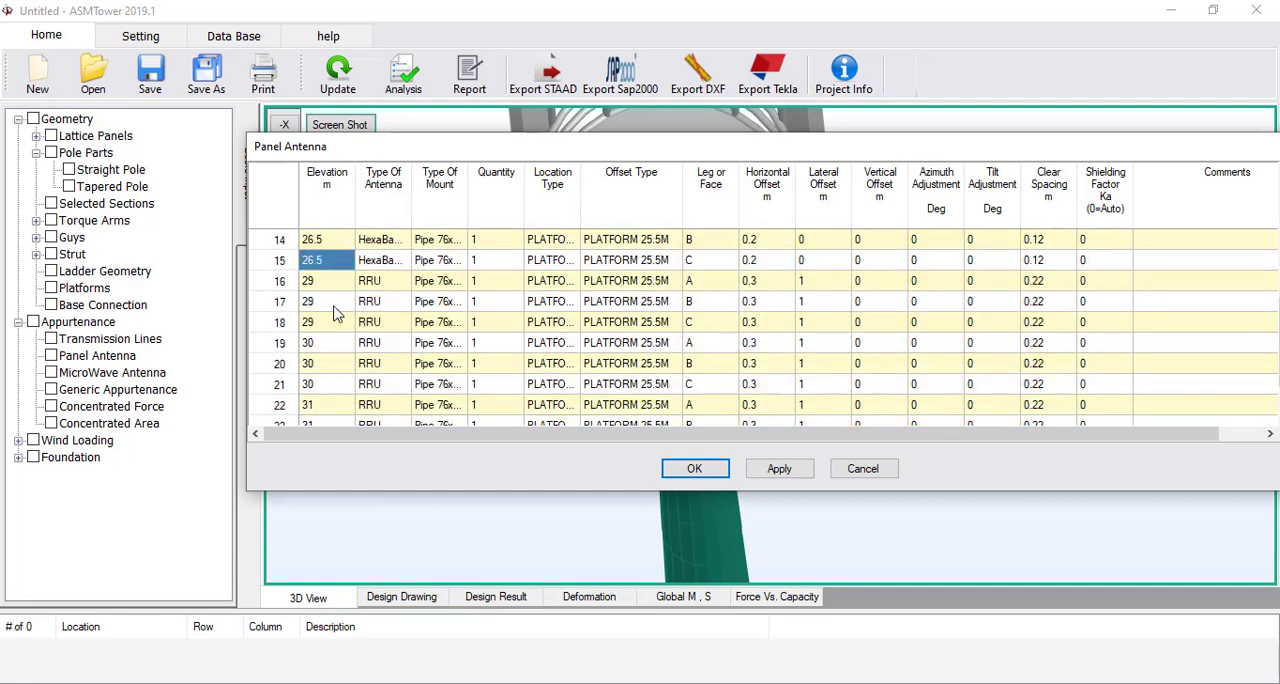
pyautogui.click(333, 288)
pyautogui.write('25')
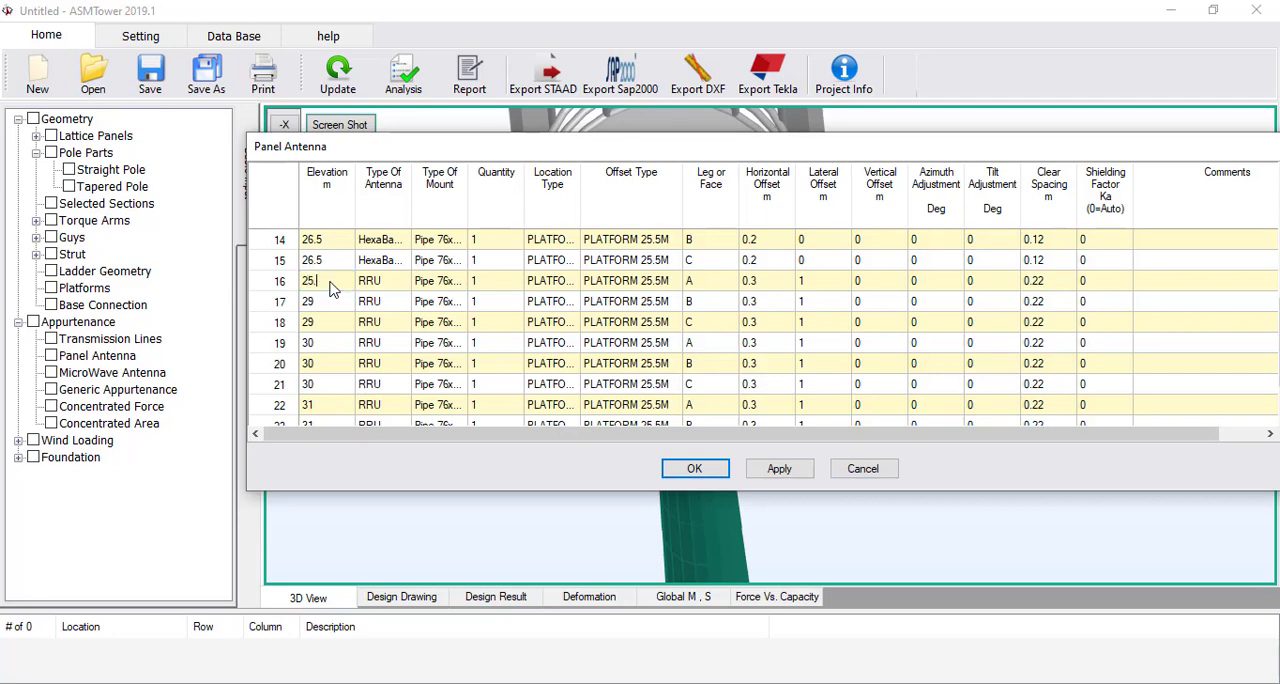
pyautogui.write('.5')
pyautogui.press('Return')
pyautogui.write('25.5')
pyautogui.press('Return')
pyautogui.write('25.5')
pyautogui.press('Return')
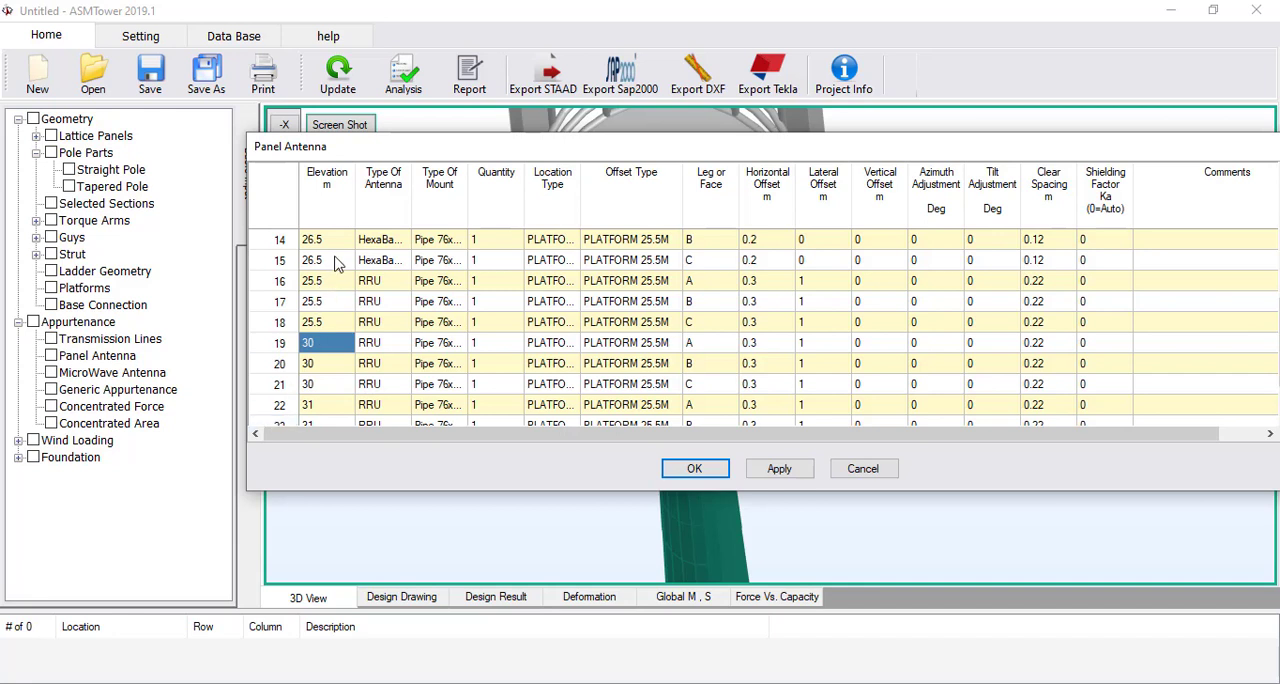
# Copy the 26.5 m elevations from rows 13 to 15 to the RRU entries in rows 19 to 21
pyautogui.scroll(1, 337, 292)
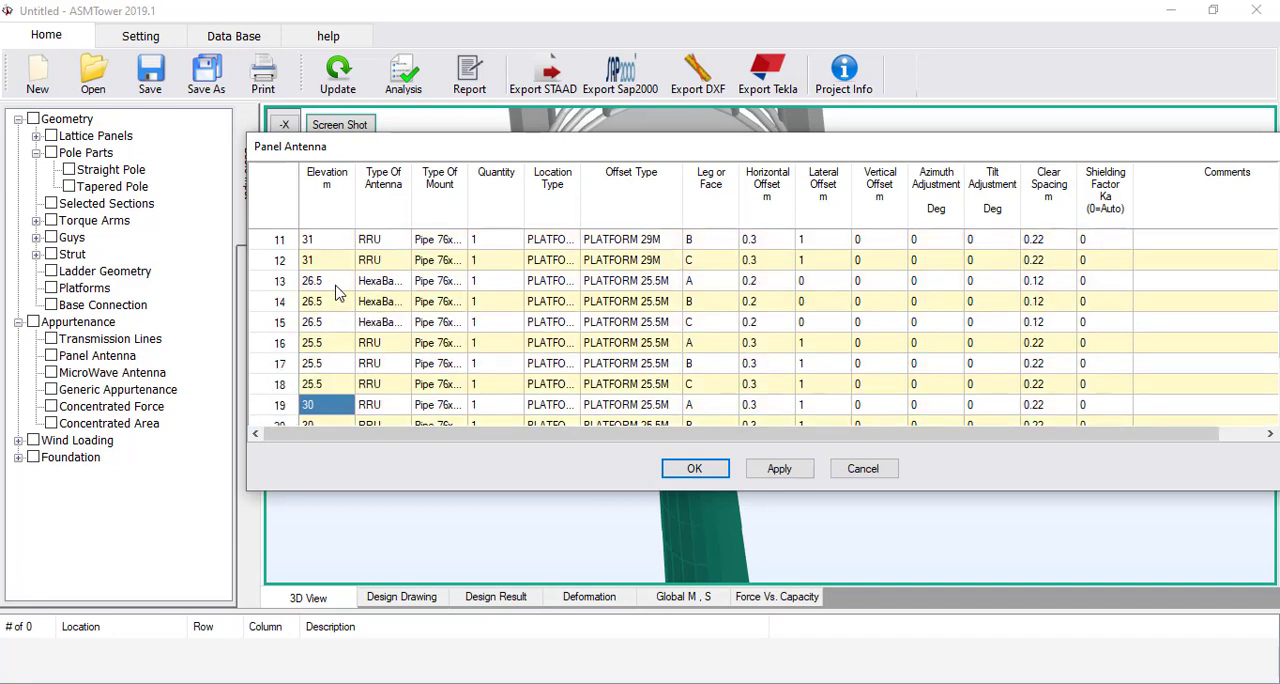
pyautogui.moveTo(337, 288); pyautogui.dragTo(337, 323)
pyautogui.hotkey('ctrl', 'c')
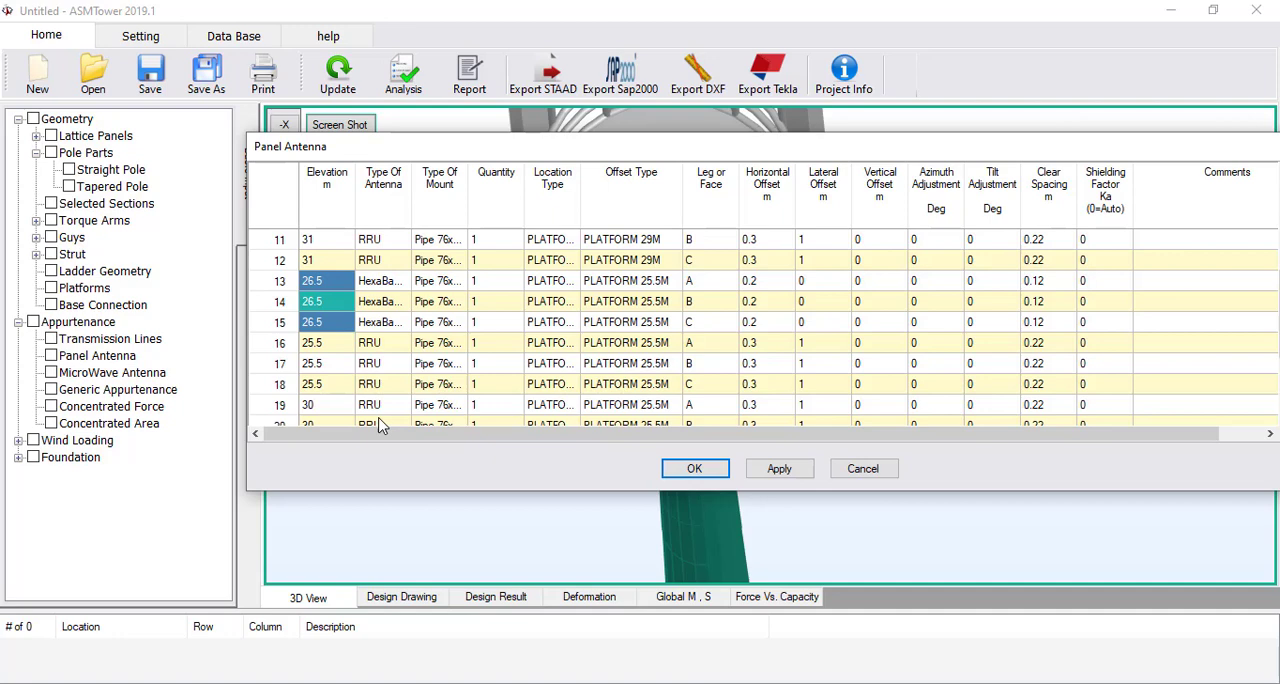
pyautogui.scroll(-1, 354, 366)
pyautogui.click(342, 348)
pyautogui.hotkey('ctrl', 'v')
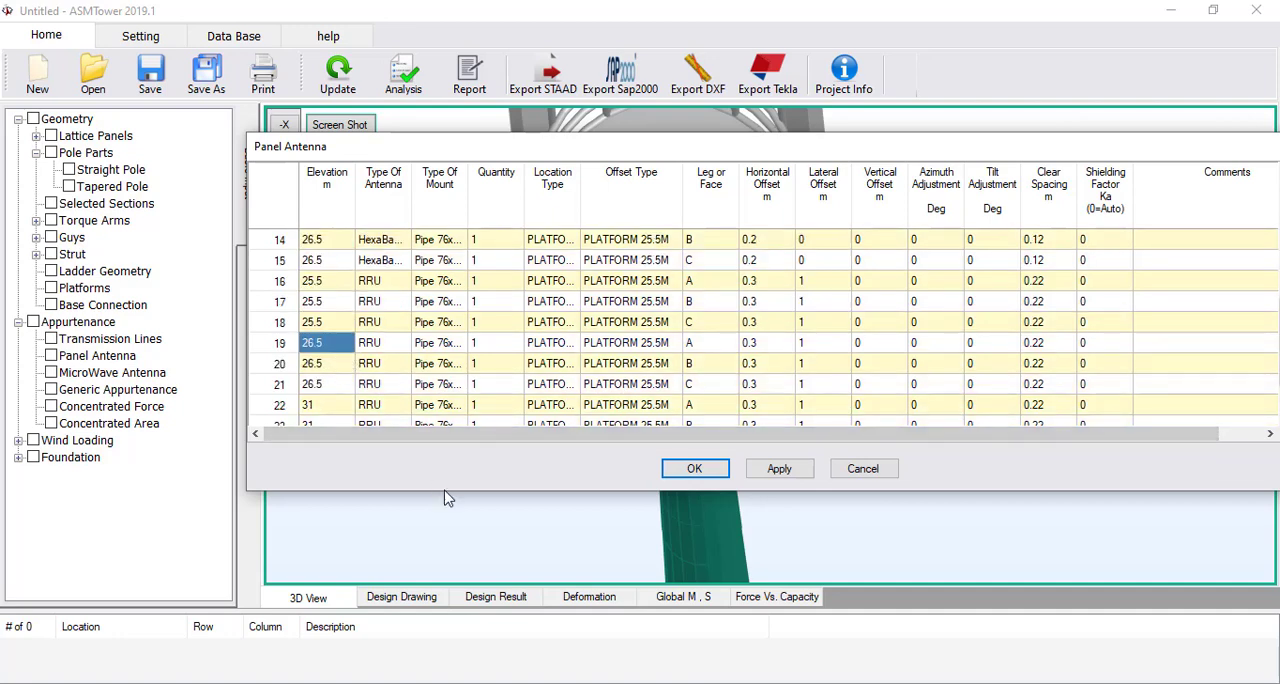
# Enlarge the Panel Antenna dialog and set the elevation of the RRU entries in rows 22 to 24 to 27.5 m
pyautogui.moveTo(448, 491); pyautogui.dragTo(447, 596)
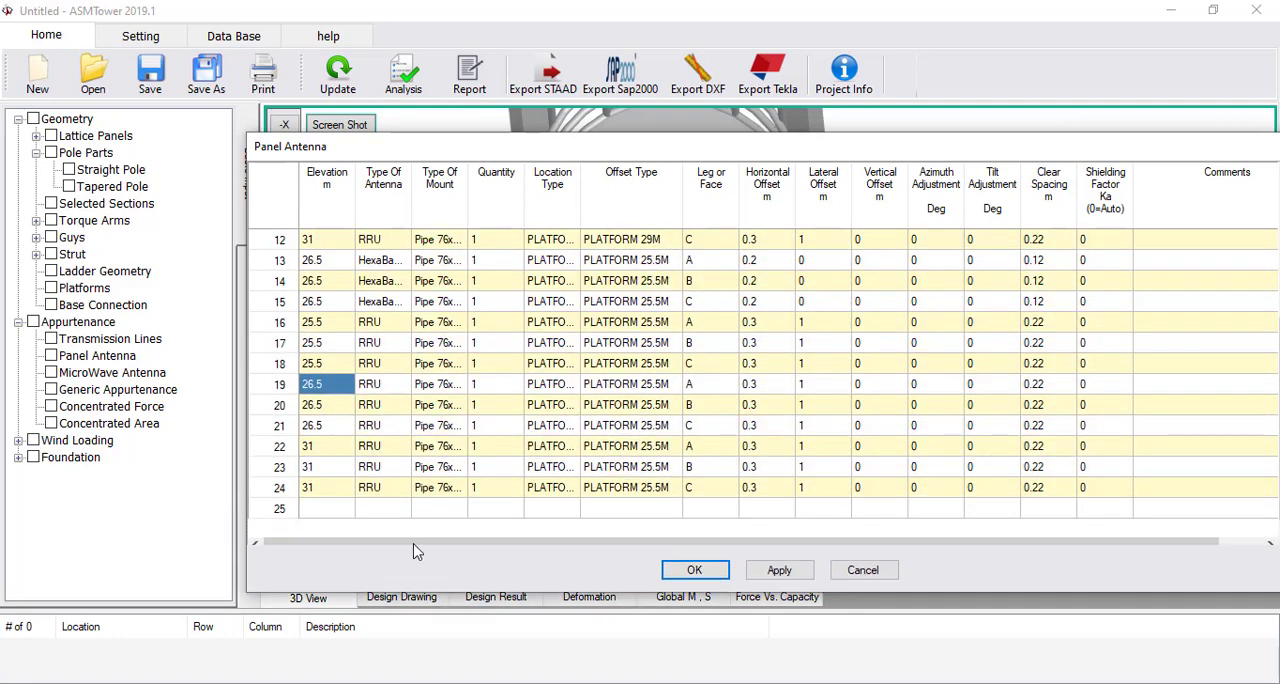
pyautogui.click(322, 447)
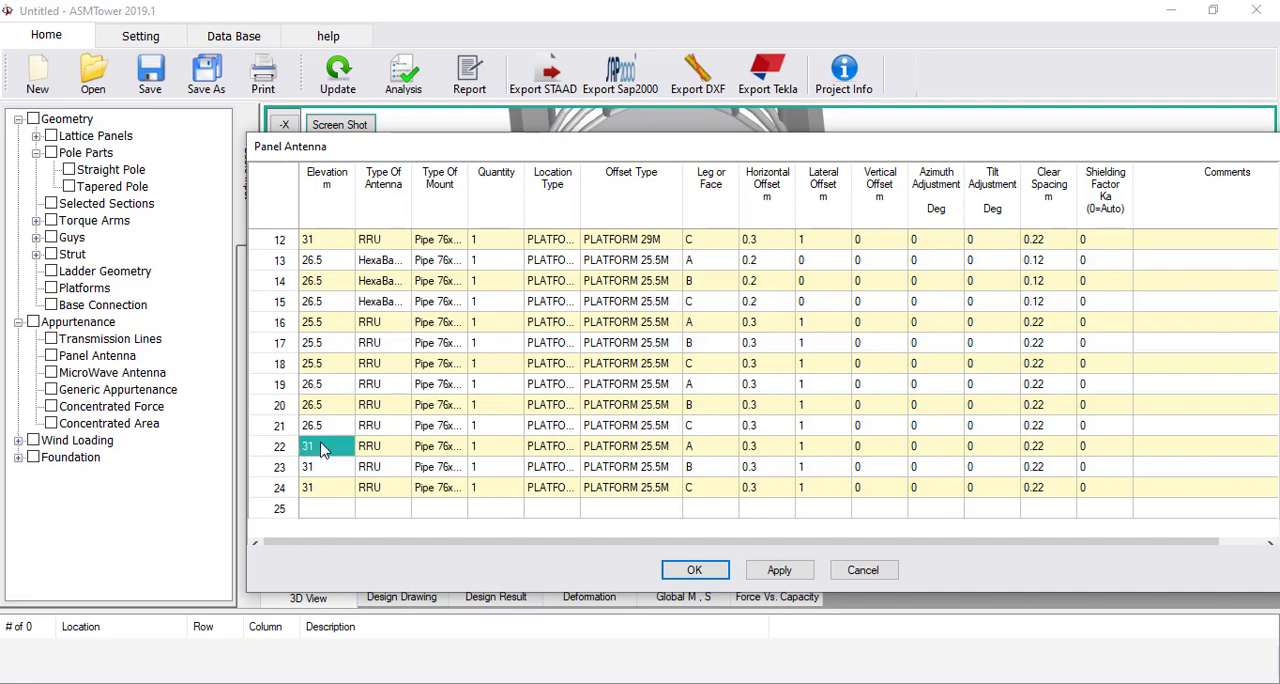
pyautogui.write('27.5')
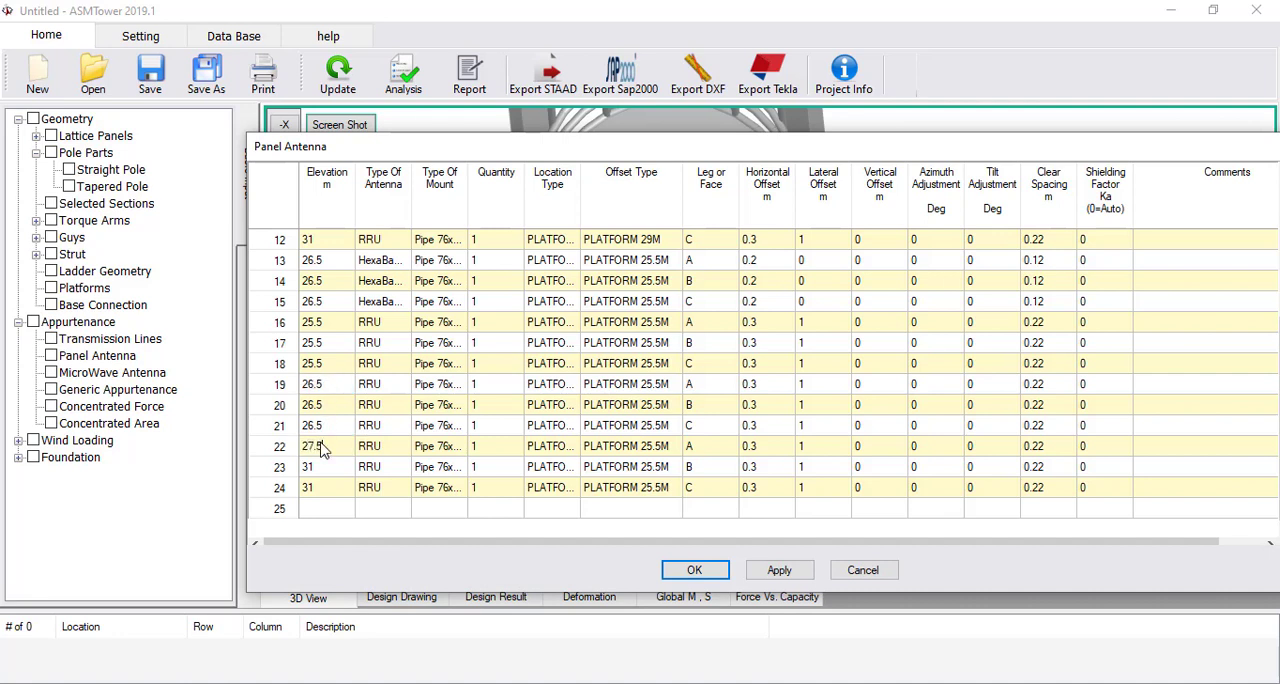
pyautogui.press('Return')
pyautogui.click(322, 447)
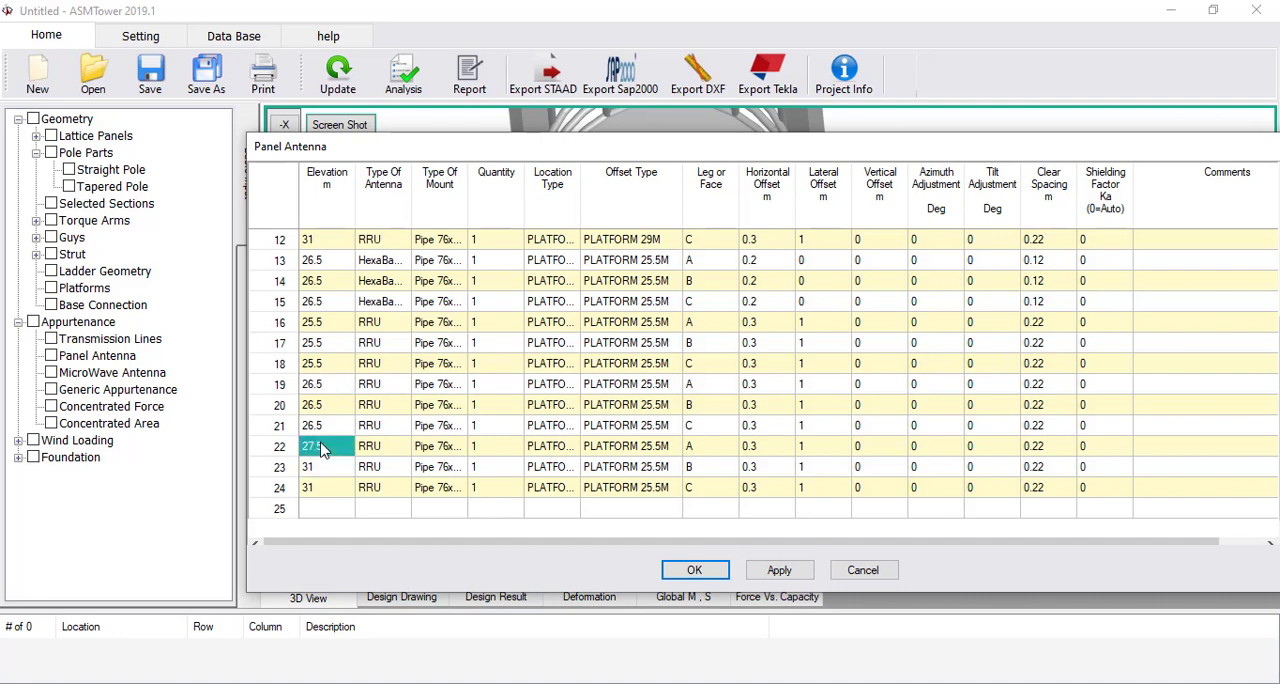
pyautogui.click(329, 464)
pyautogui.write('27.5')
pyautogui.click(331, 486)
pyautogui.write('27.5')
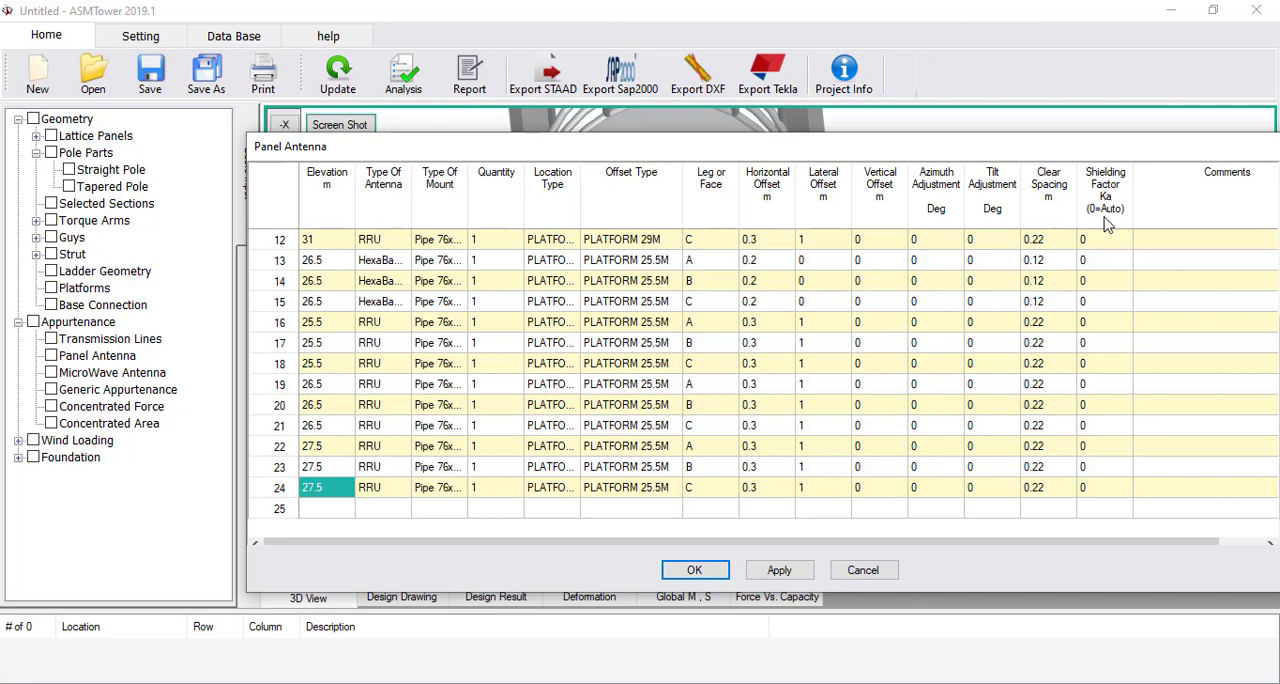
# Accept the panel antenna entries and update the 3D model of the monopole
pyautogui.click(697, 571)
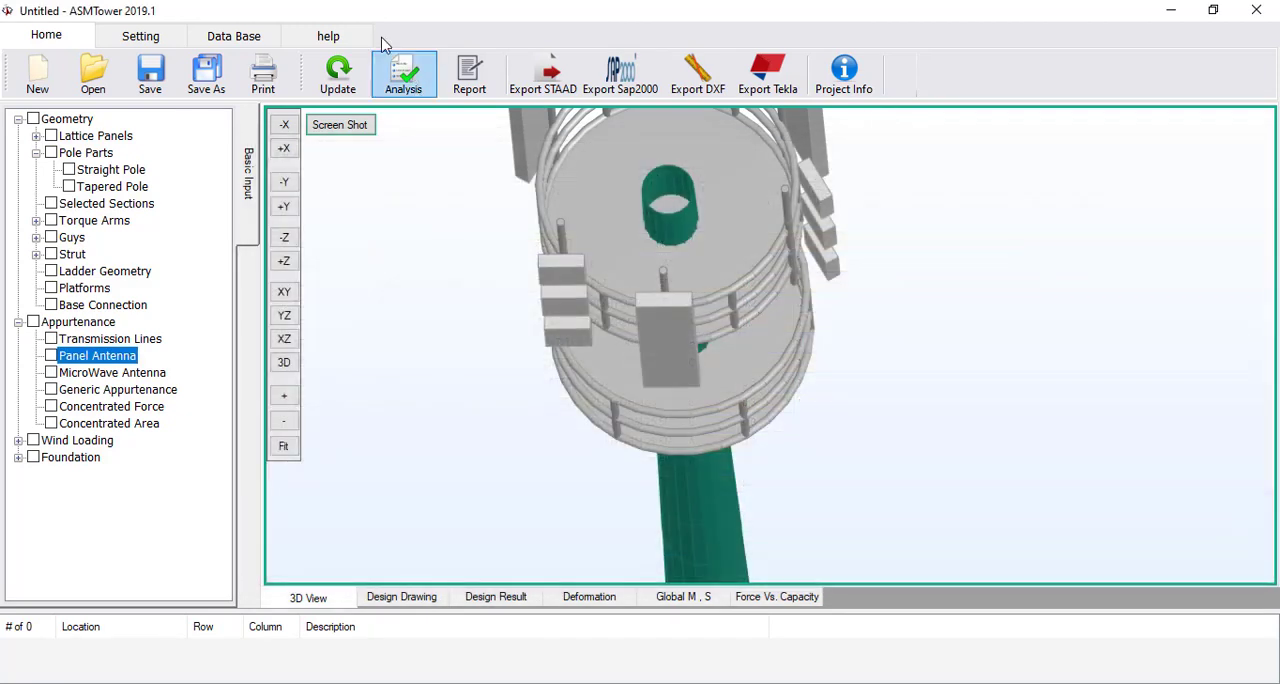
pyautogui.click(337, 80)
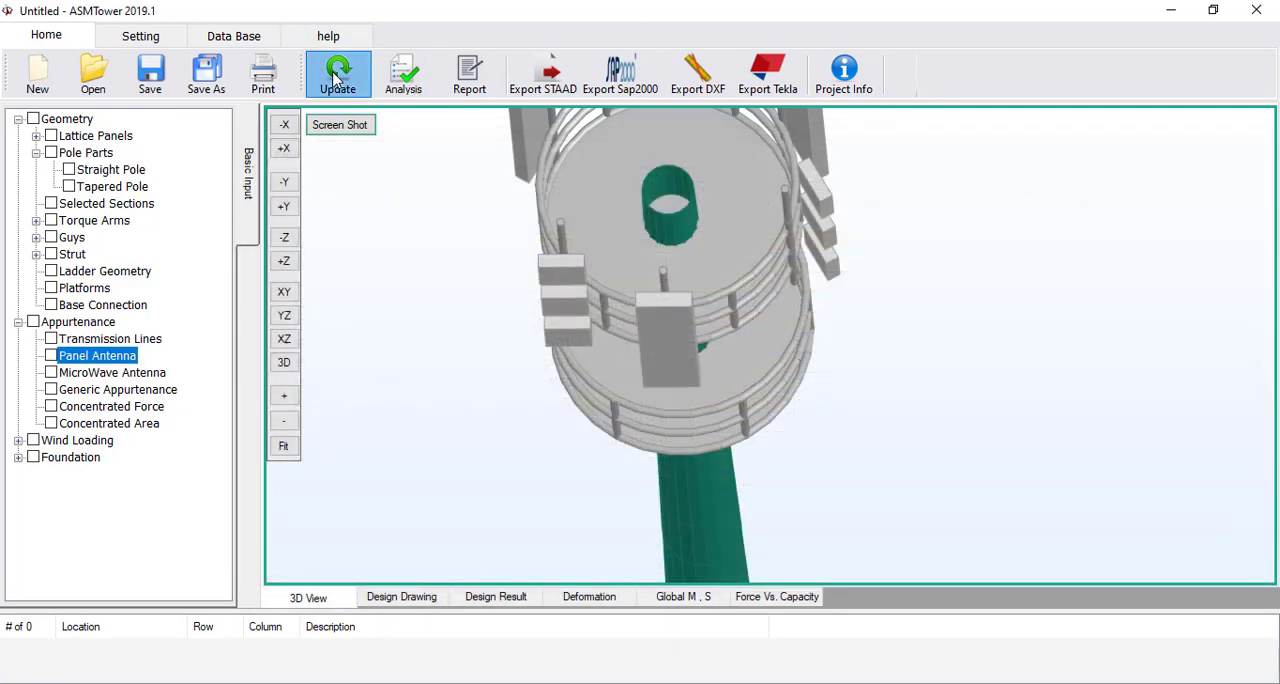
# Examine the panel antennas and RRUs on both platforms in the 3D view from the side
pyautogui.moveTo(644, 379)
pyautogui.mouseDown()
pyautogui.moveTo(644, 356)
pyautogui.moveTo(658, 378)
pyautogui.mouseUp()
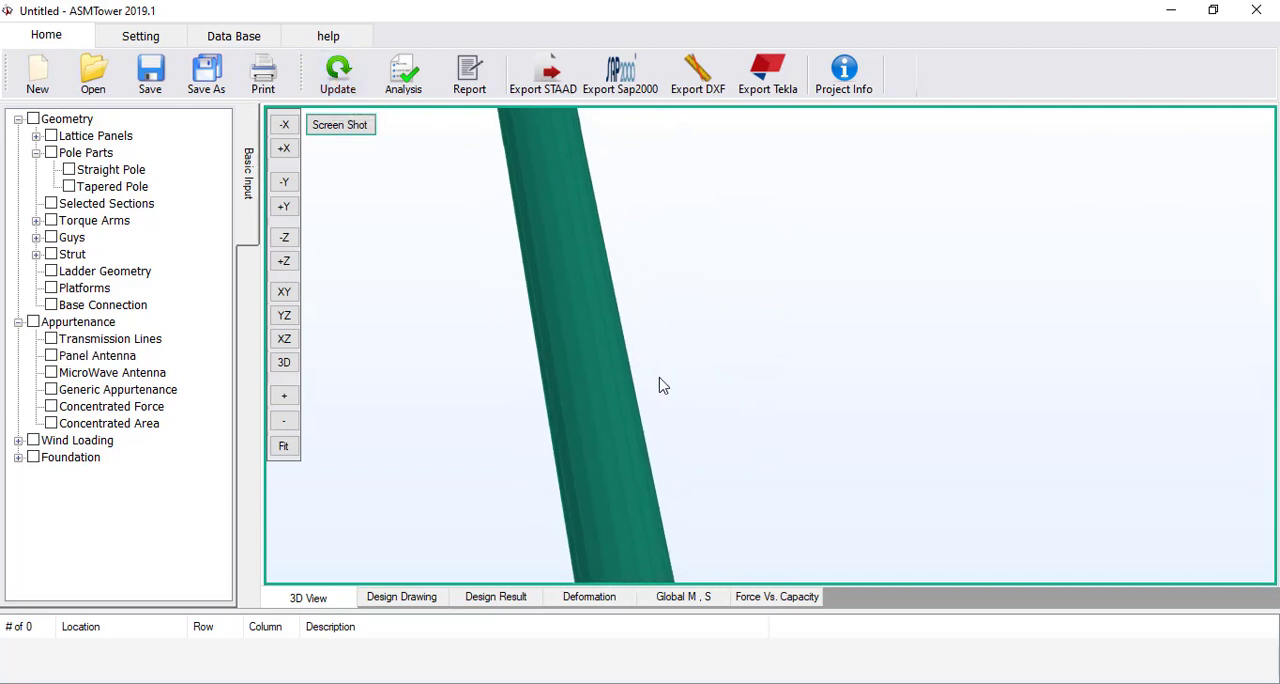
pyautogui.moveTo(658, 378); pyautogui.dragTo(747, 555, button='middle')
pyautogui.scroll(-6, 661, 287)
pyautogui.moveTo(677, 315); pyautogui.dragTo(674, 392)
pyautogui.moveTo(691, 288); pyautogui.dragTo(608, 574, button='middle')
pyautogui.moveTo(677, 281); pyautogui.dragTo(617, 326)
pyautogui.scroll(2, 645, 287)
pyautogui.scroll(4, 668, 187)
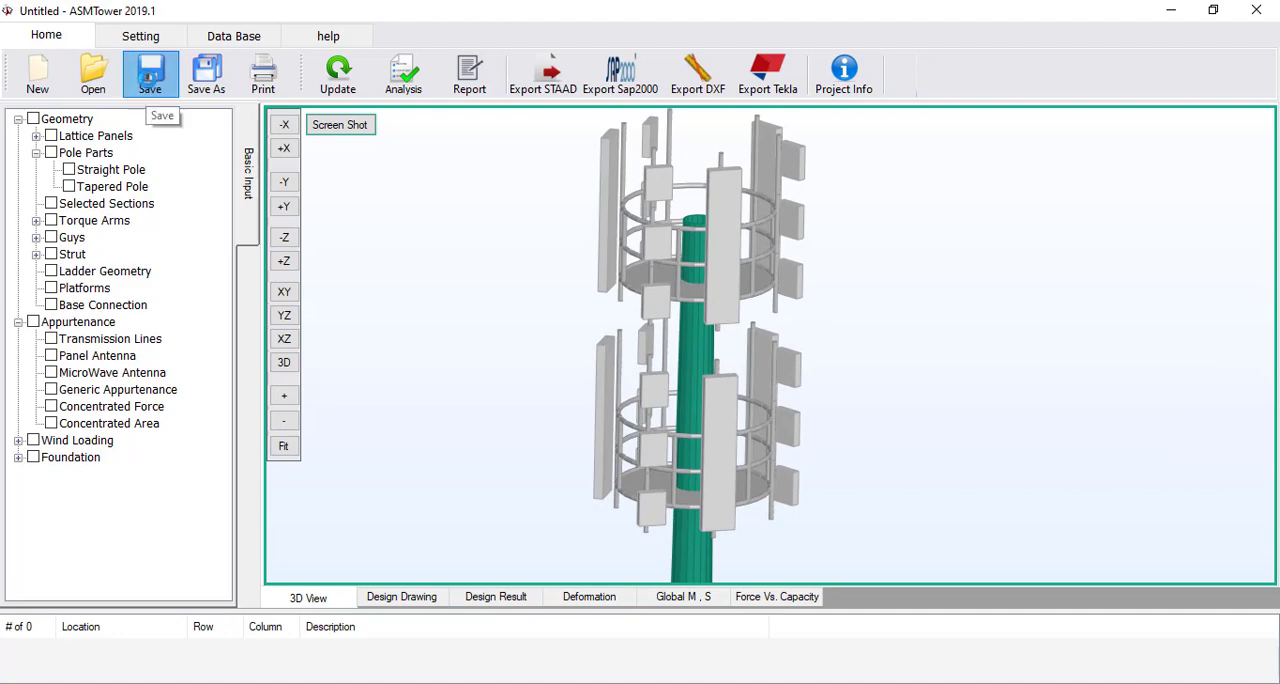
# Save the project as "30m Monopole 6 Antenna"
pyautogui.click(150, 84)
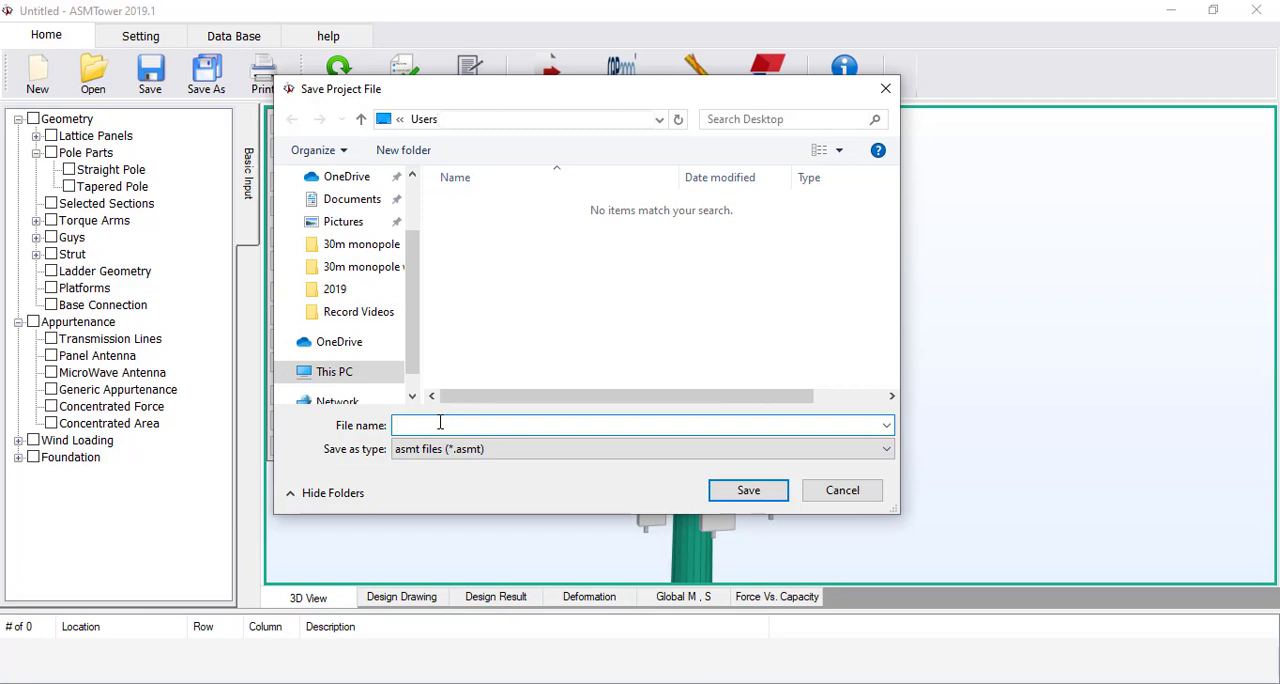
pyautogui.write('30m ')
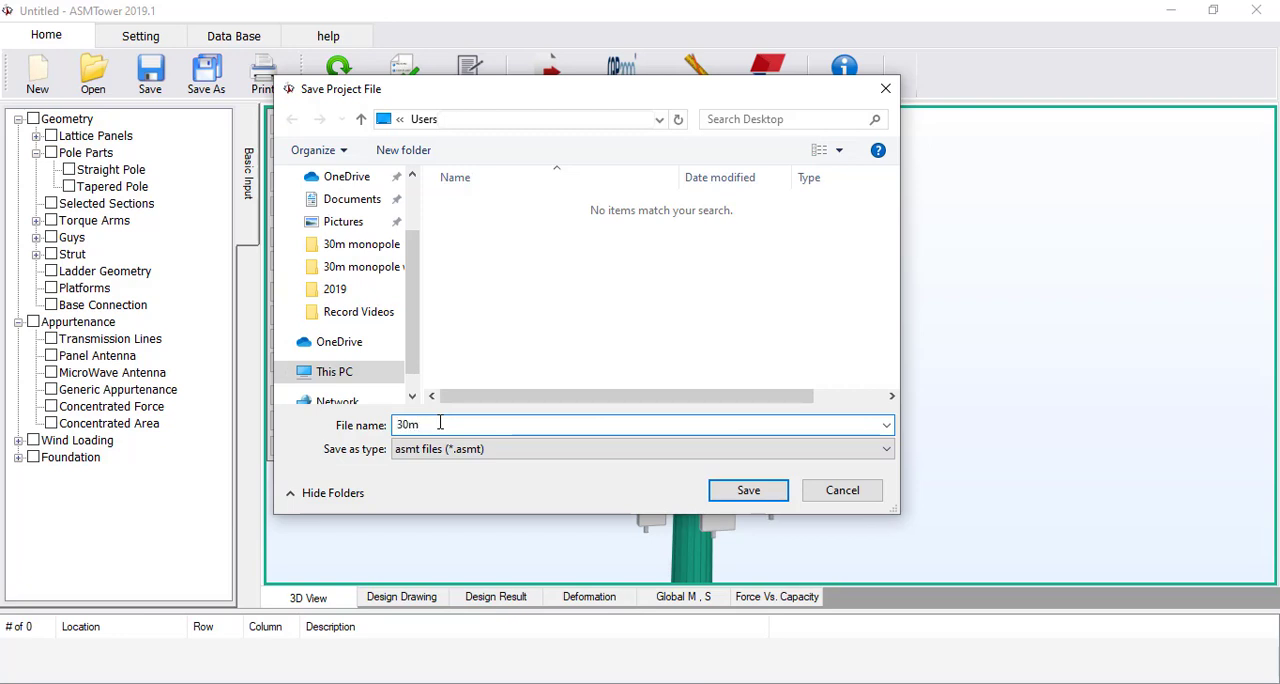
pyautogui.write('Monopole')
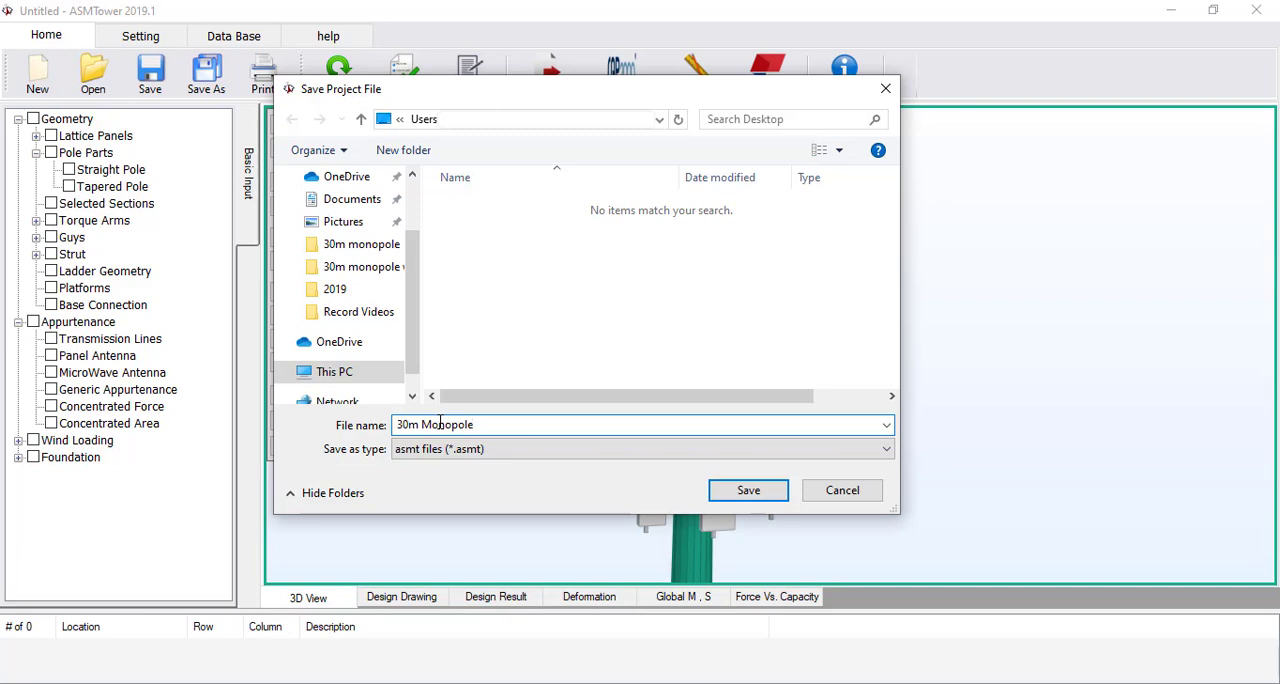
pyautogui.write(' 6 Antenna')
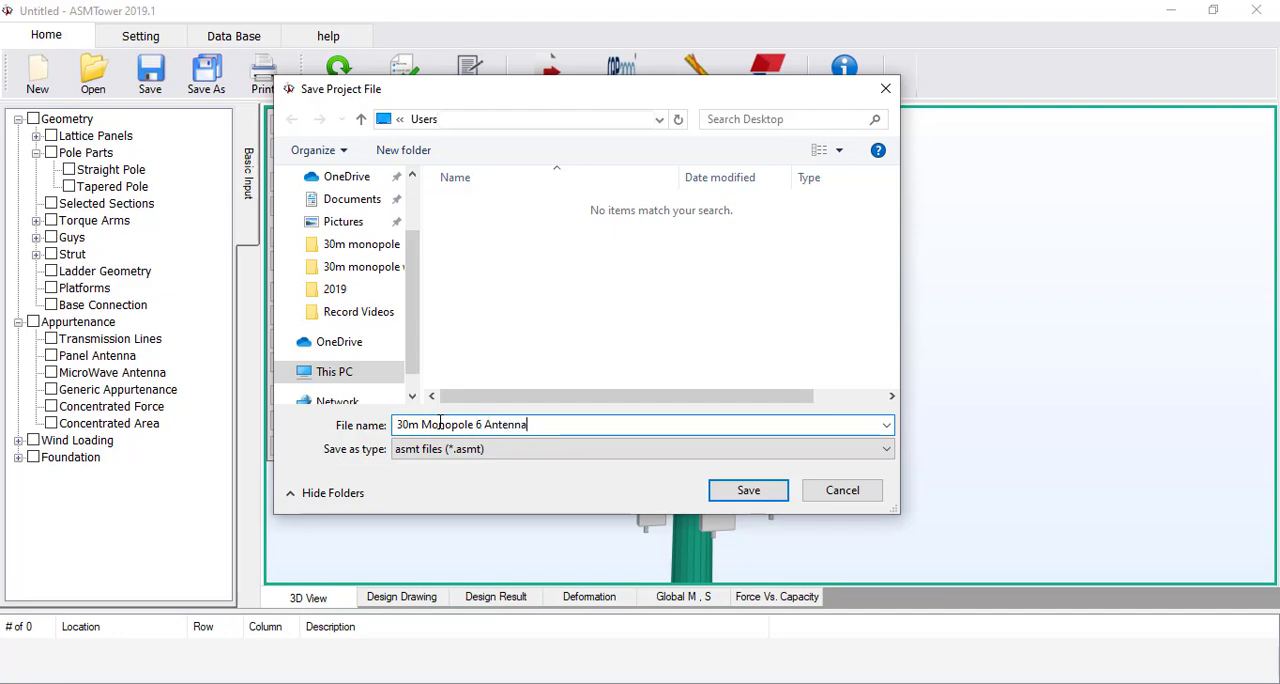
pyautogui.click(740, 491)
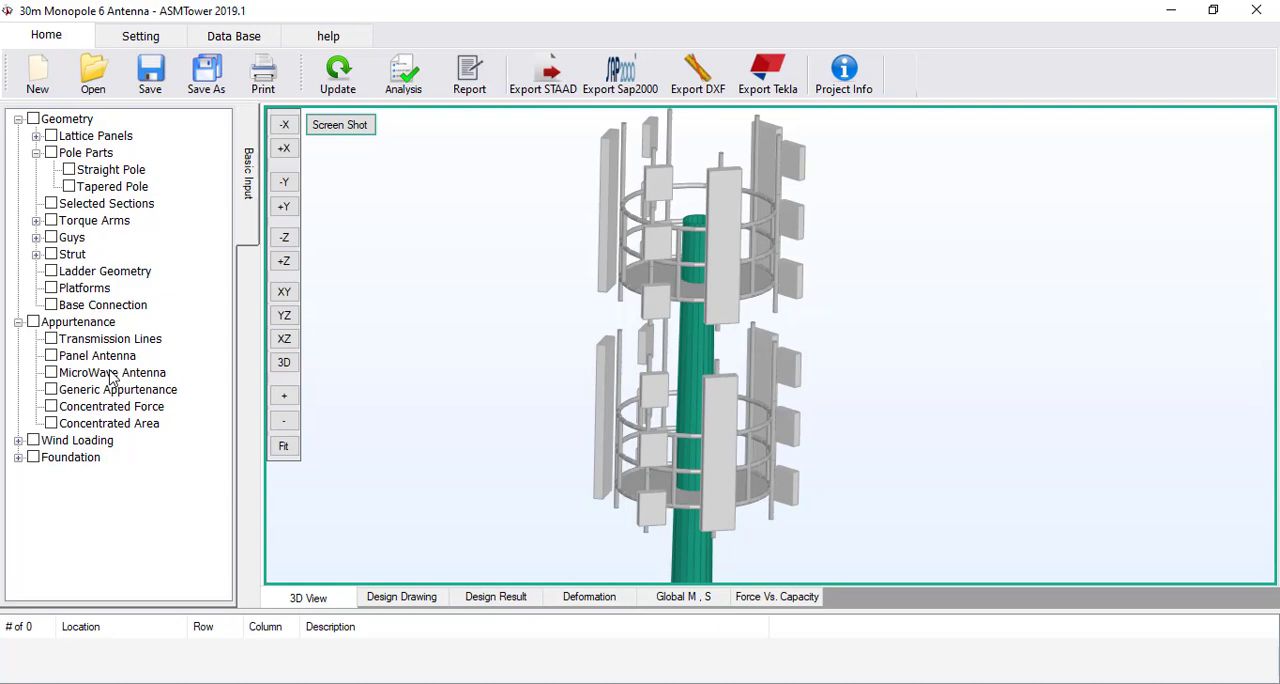
# Open the microwave antenna table and enter elevations of 29.5 m in row 1 and 26 m in row 2
pyautogui.doubleClick(111, 373)
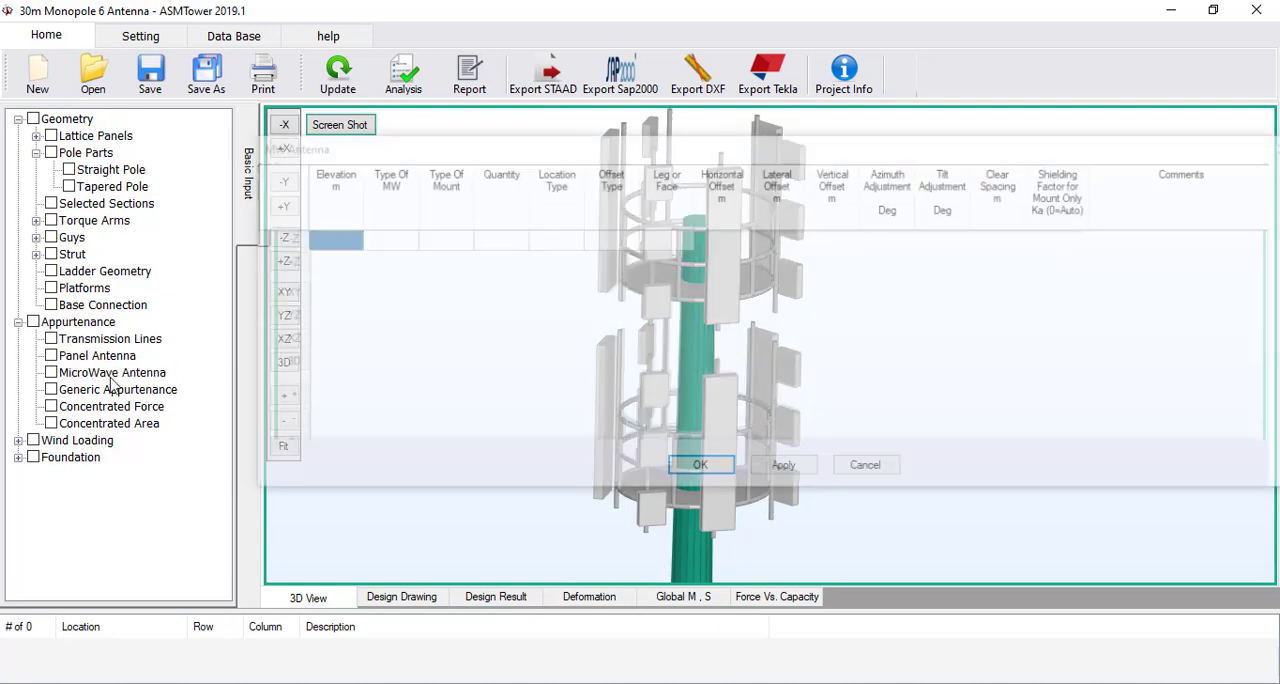
pyautogui.click(345, 247)
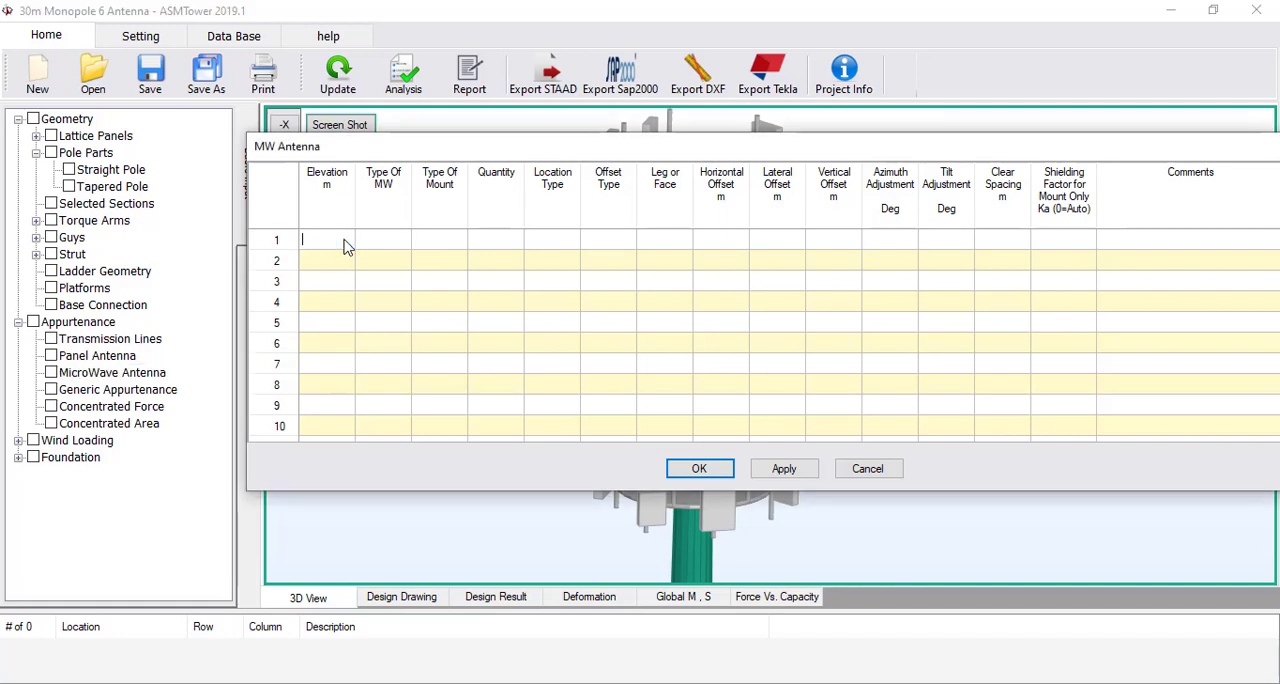
pyautogui.write('29.5')
pyautogui.press('Return')
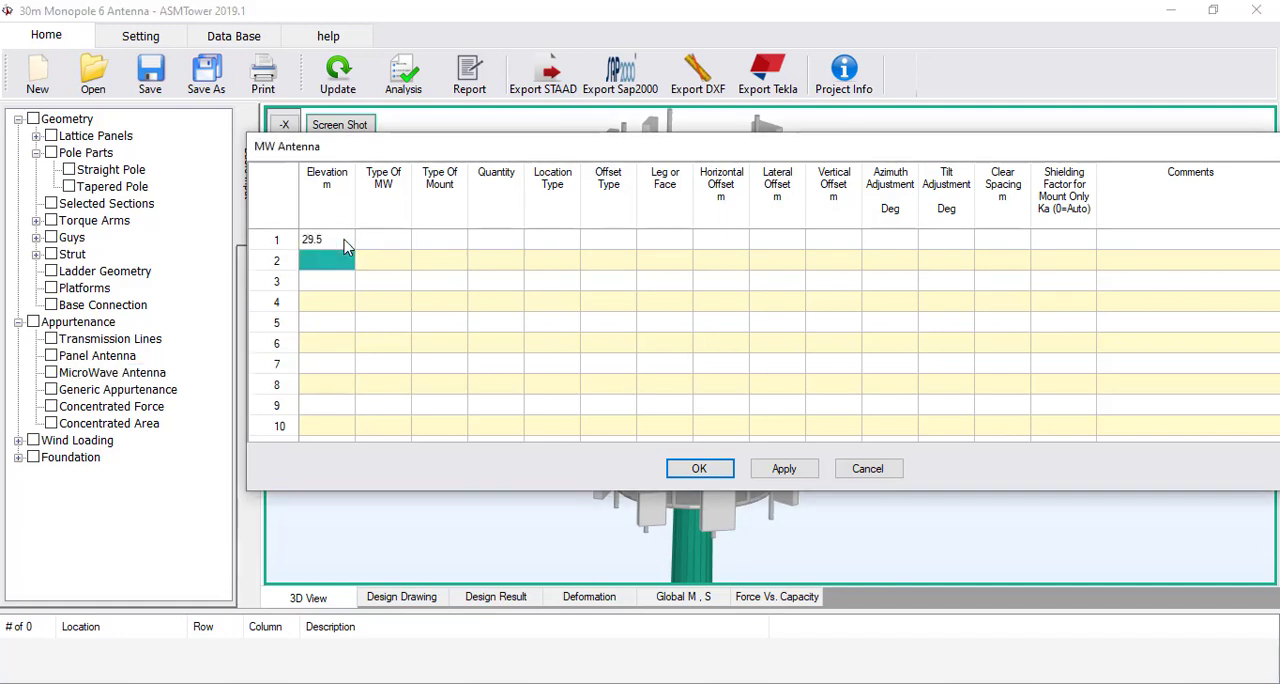
pyautogui.write('28')
pyautogui.write('6')
pyautogui.press('Tab')
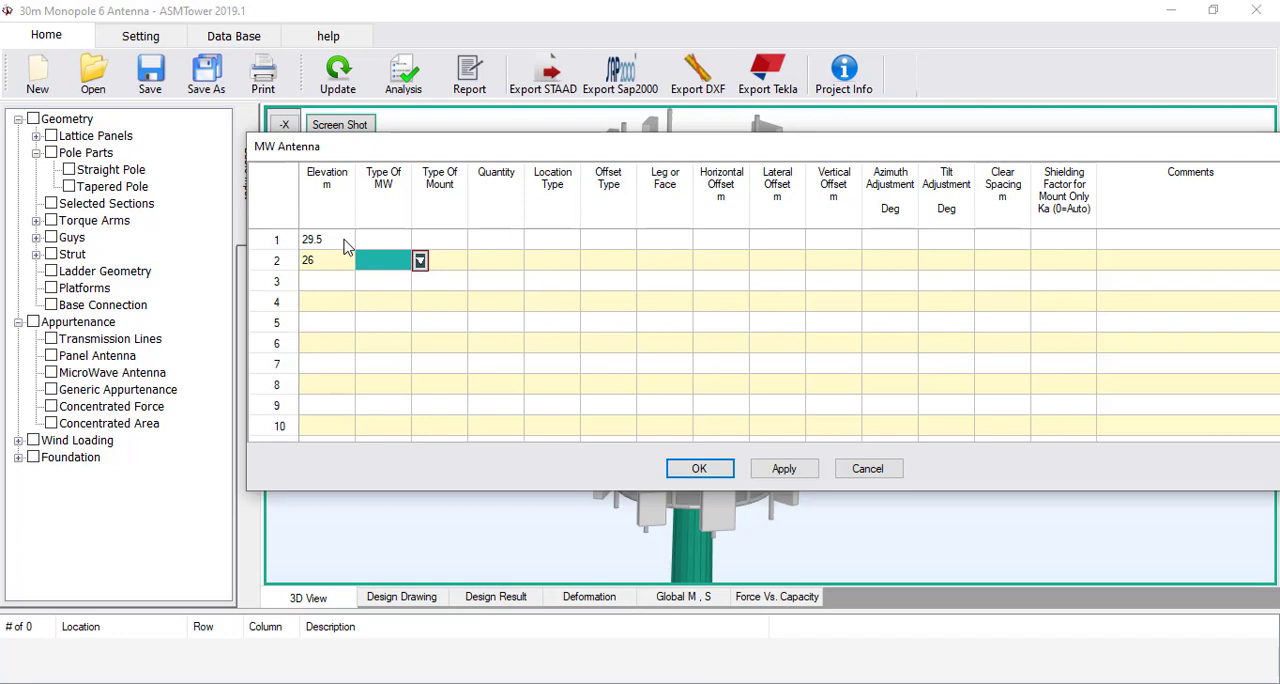
# Set the microwave antenna type in rows 1 and 2 to HP 1.2m Andrew
pyautogui.click(385, 246)
pyautogui.click(420, 240)
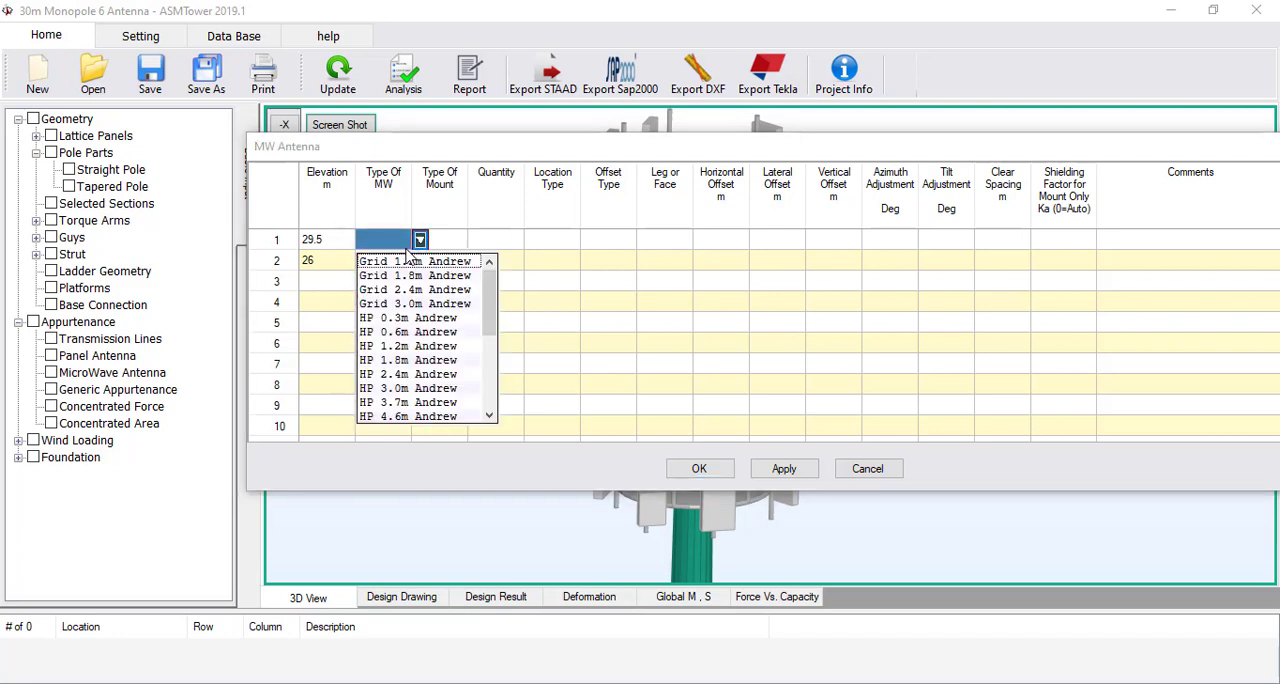
pyautogui.scroll(-1, 493, 305)
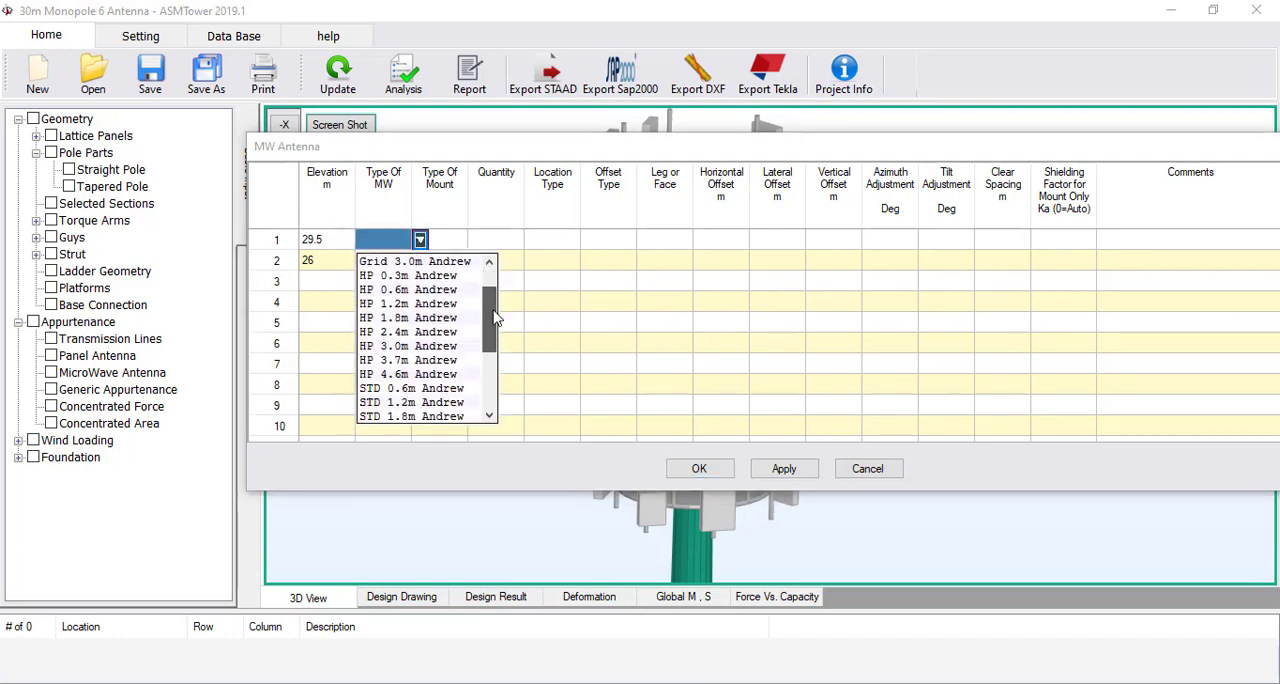
pyautogui.click(434, 306)
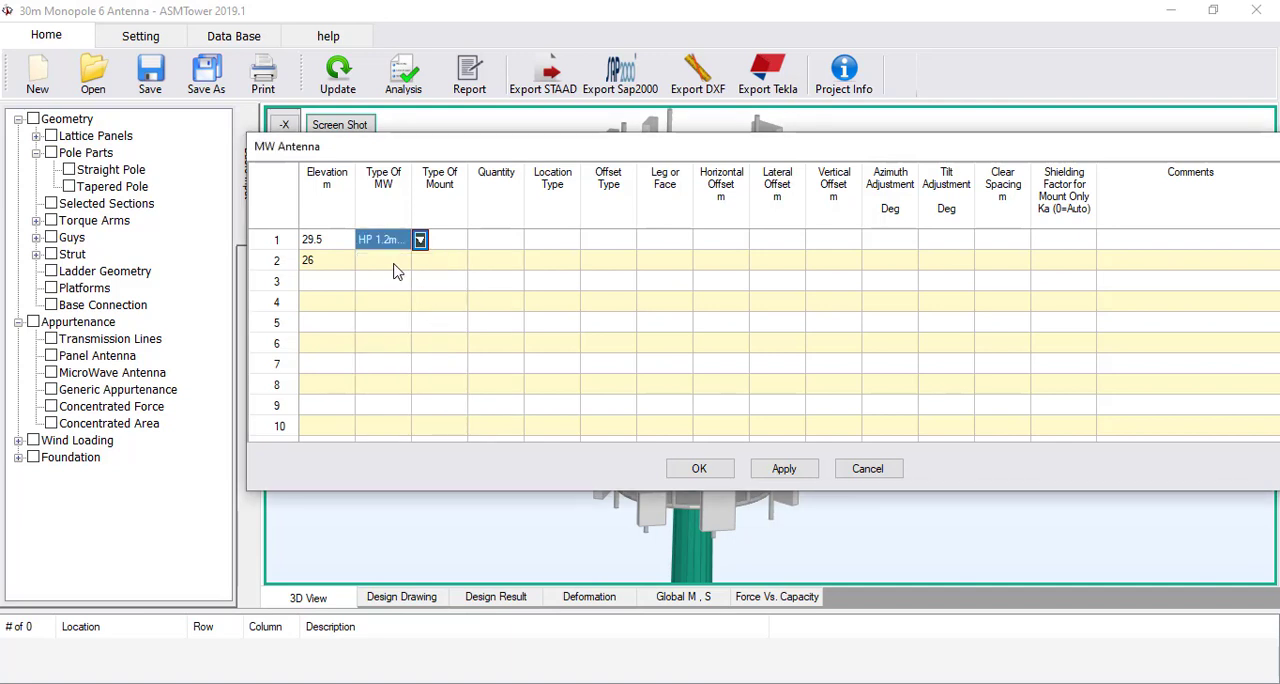
pyautogui.click(405, 262)
pyautogui.click(420, 261)
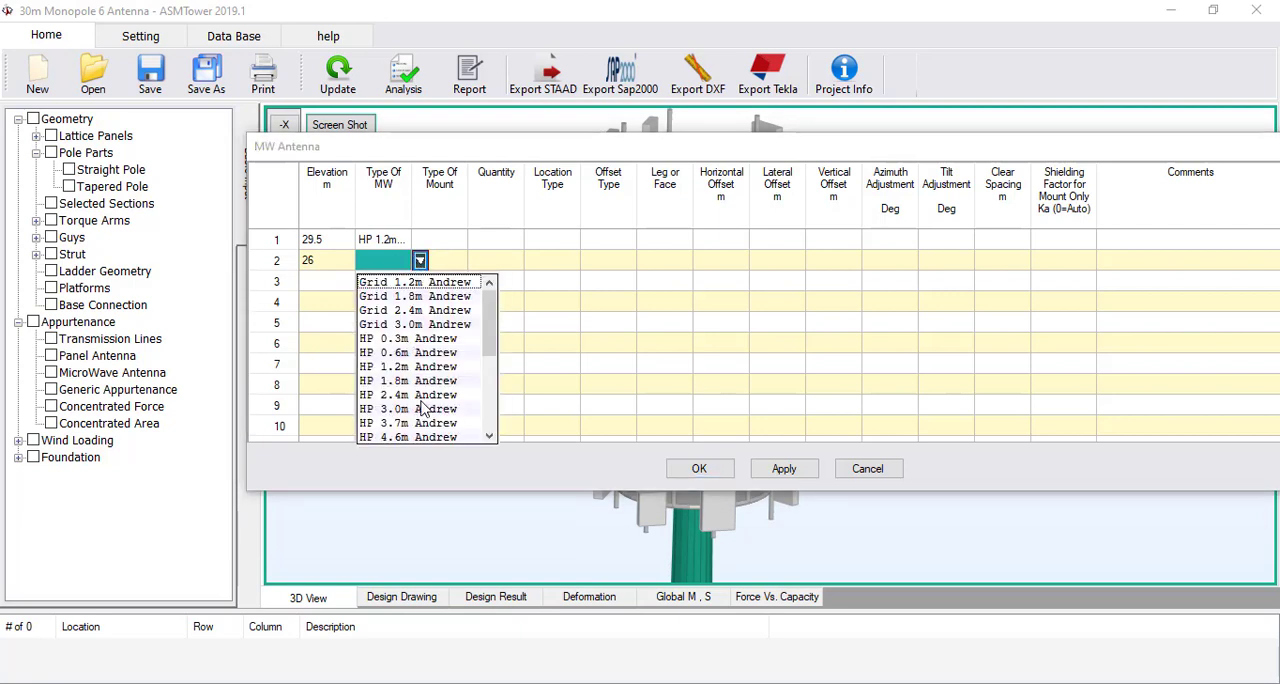
pyautogui.click(421, 369)
# Set the mount type of the microwave antenna in row 1 to Pipe 76x1500 and copy it to row 2
pyautogui.click(465, 240)
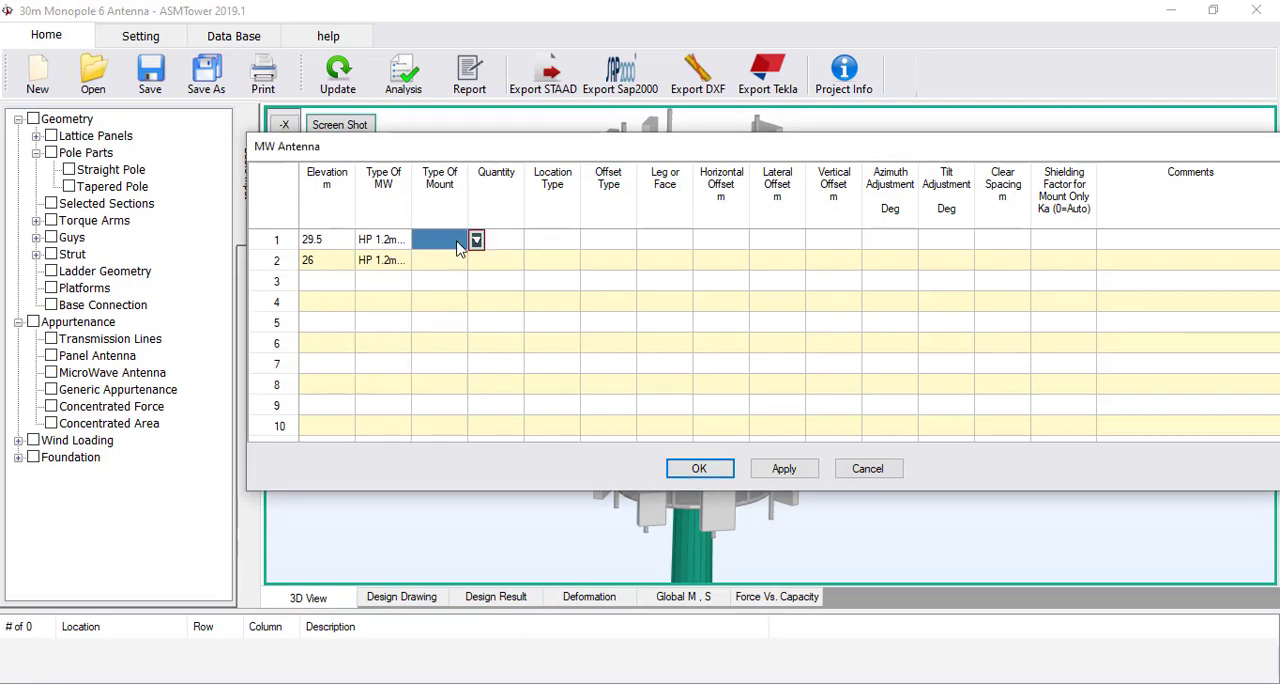
pyautogui.click(476, 241)
pyautogui.moveTo(524, 328); pyautogui.dragTo(527, 370)
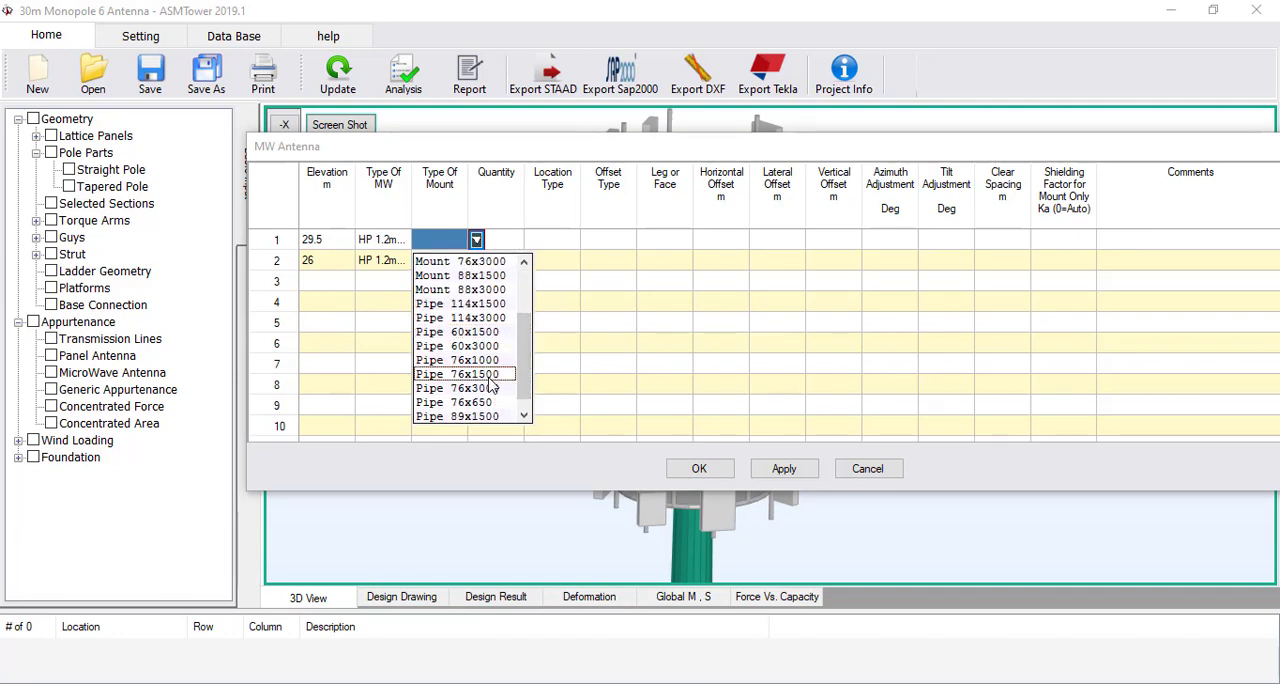
pyautogui.click(489, 379)
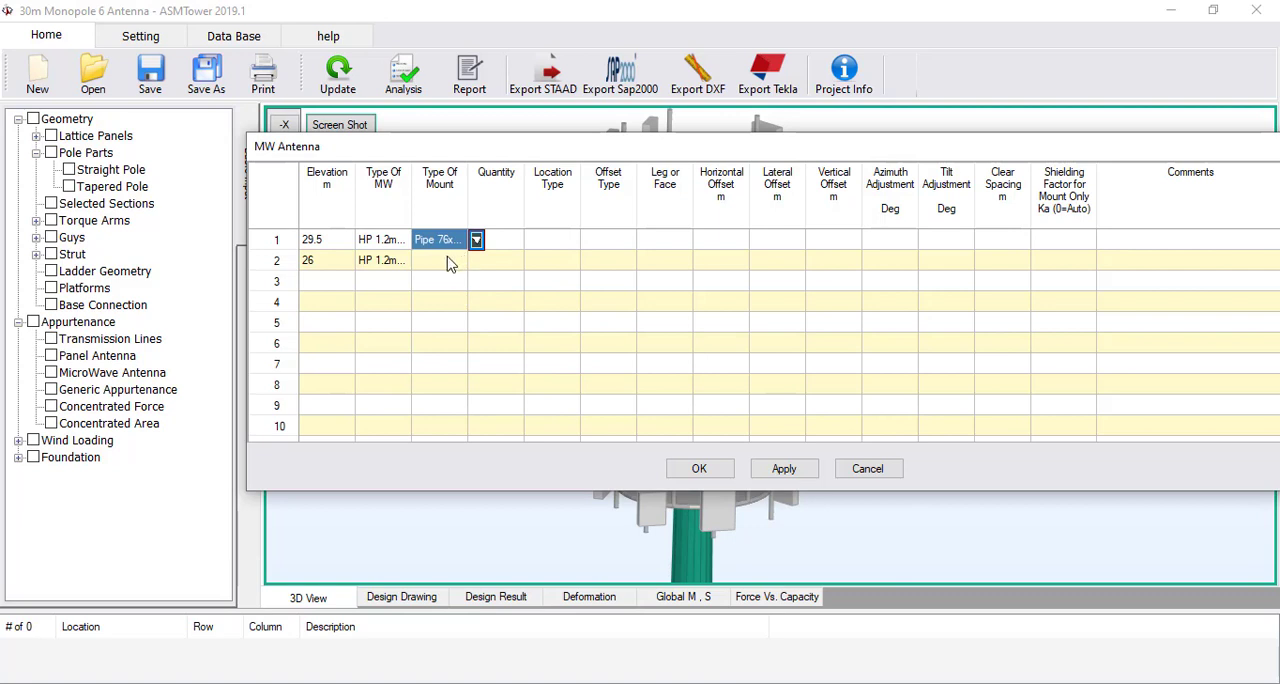
pyautogui.click(450, 261)
pyautogui.write('v')
pyautogui.click(453, 242)
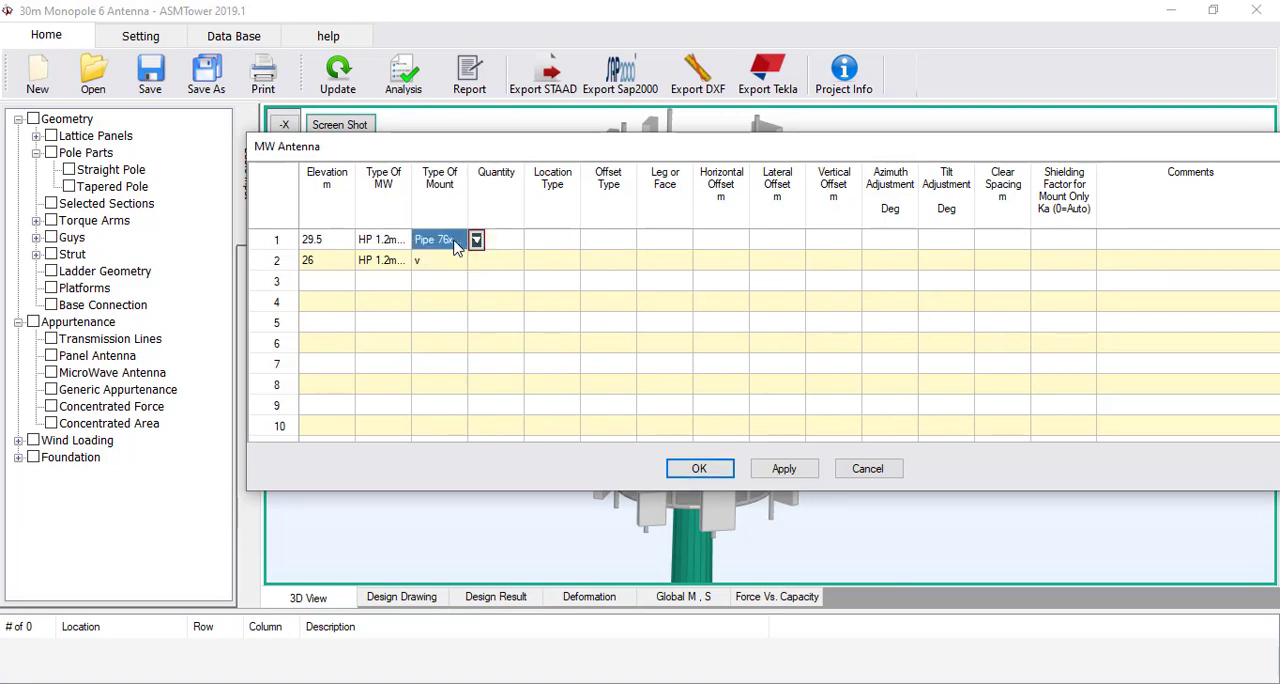
pyautogui.click(449, 262)
pyautogui.write('Pipe 76x1500')
# Set the location type of the microwave antennas in rows 1 and 2 to PLATFORM
pyautogui.click(503, 243)
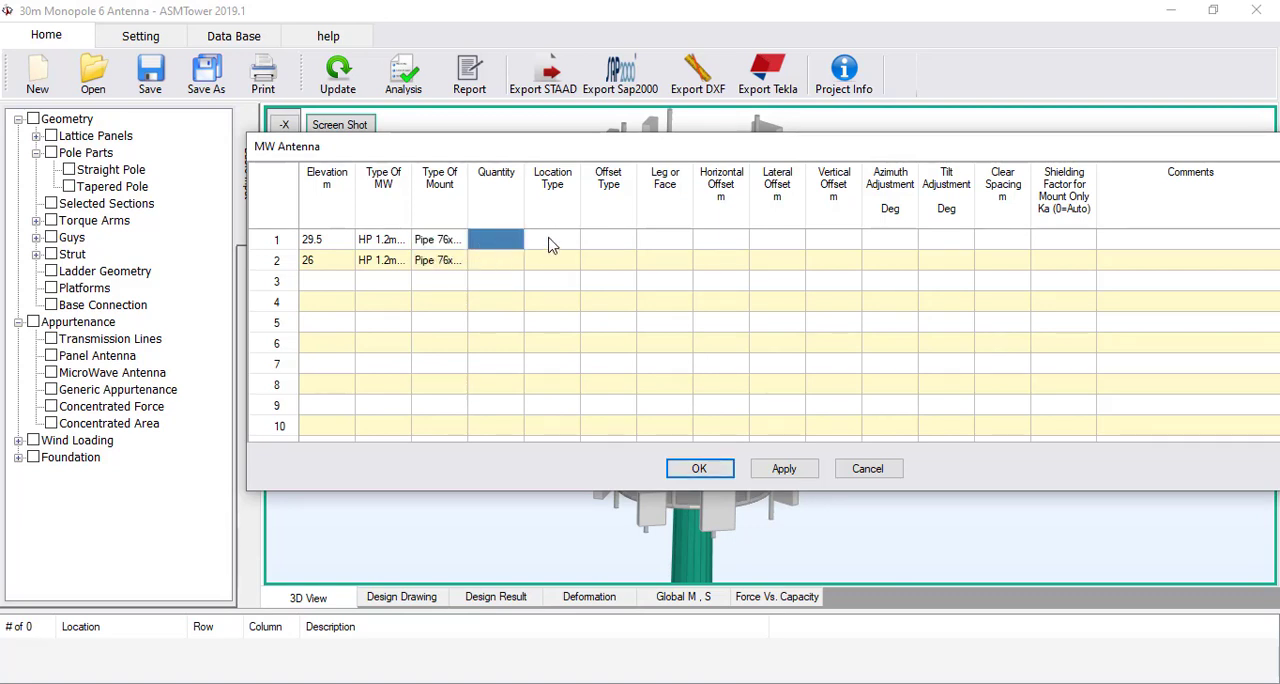
pyautogui.click(551, 245)
pyautogui.click(589, 240)
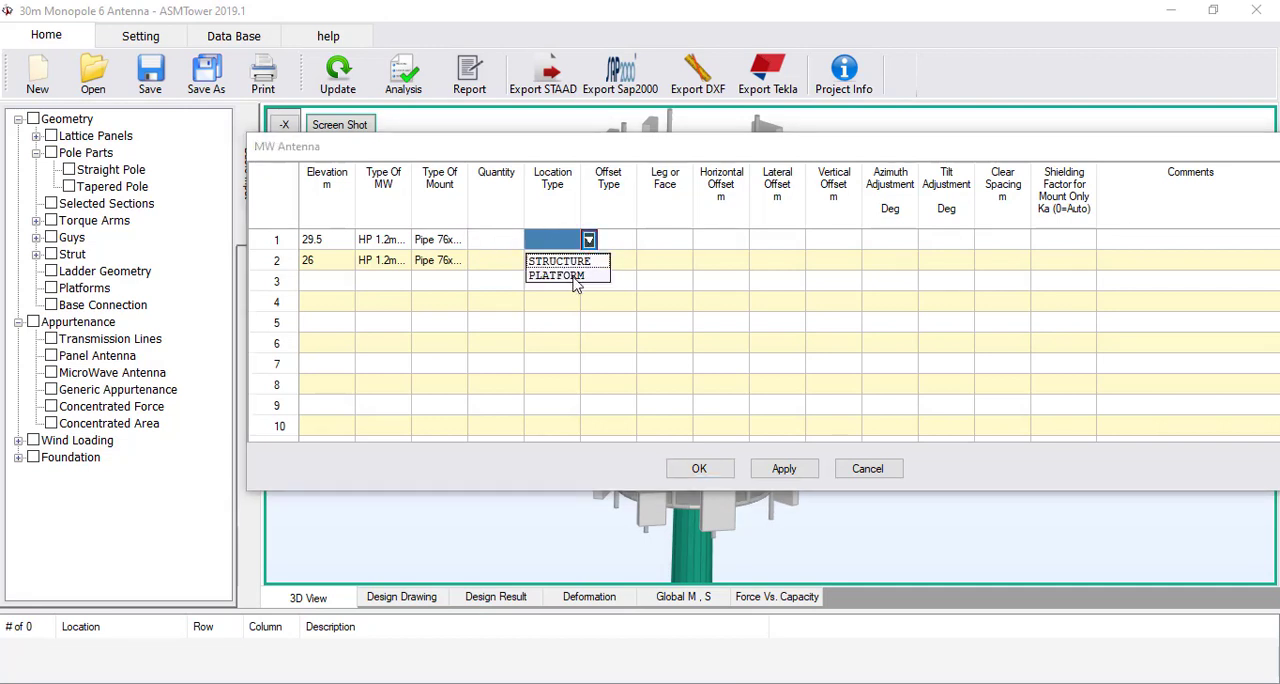
pyautogui.click(572, 274)
pyautogui.click(584, 261)
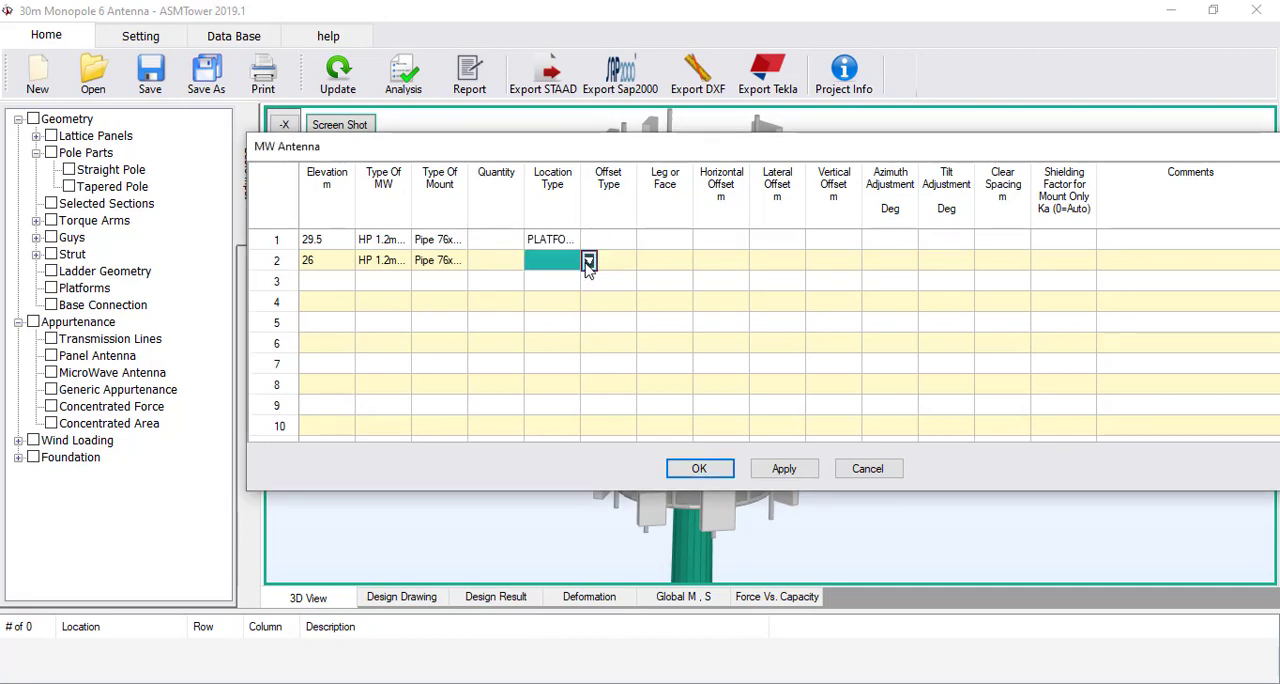
pyautogui.click(589, 260)
pyautogui.click(563, 297)
# Set the offset type to PLATFORM 29M for row 1 and PLATFORM 25.5M for row 2
pyautogui.click(616, 241)
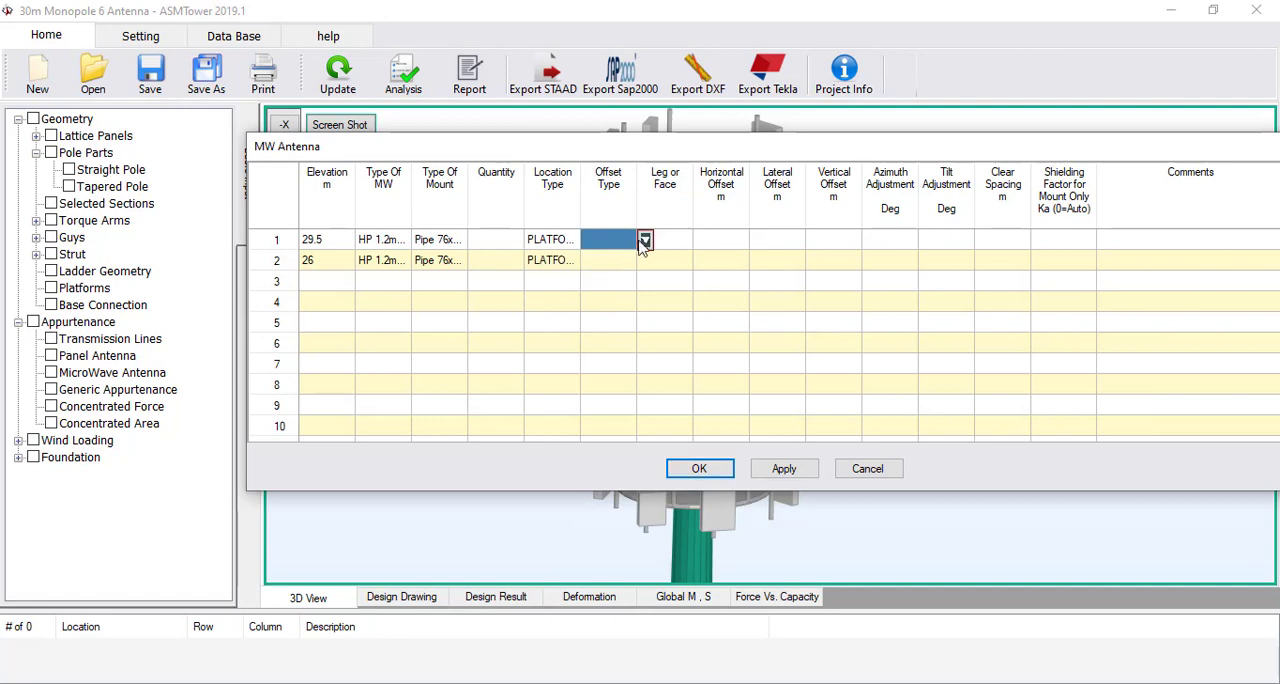
pyautogui.click(645, 240)
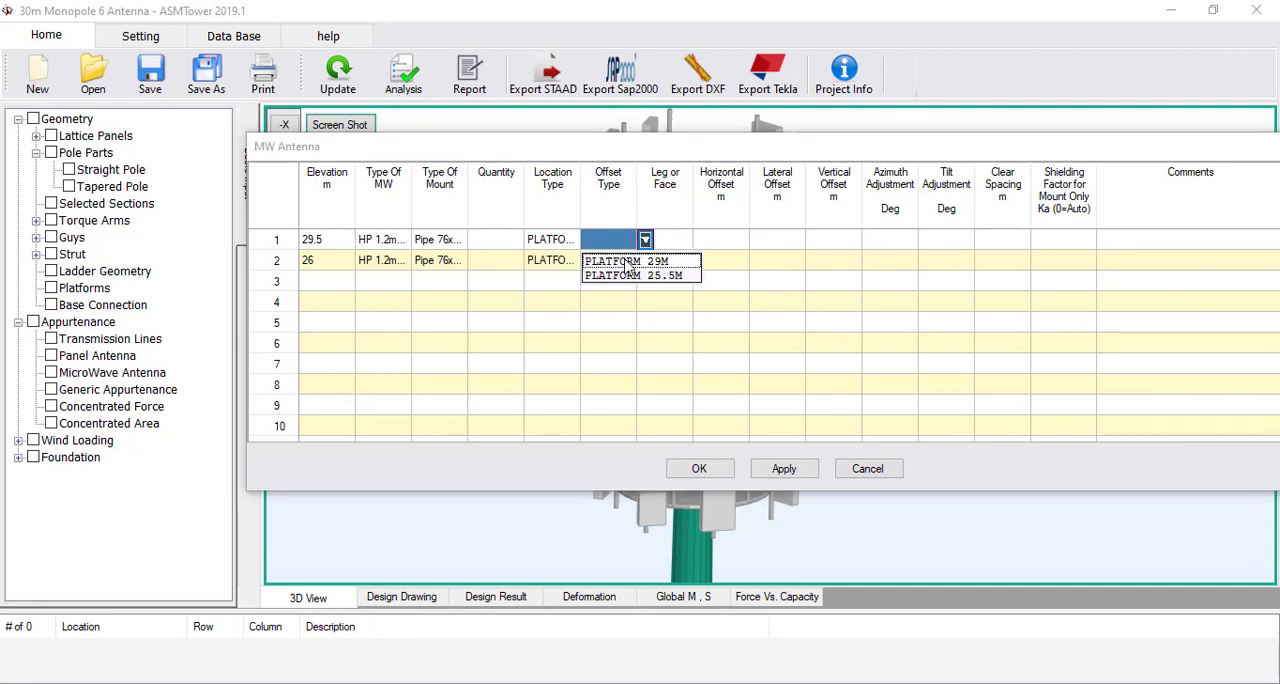
pyautogui.click(624, 262)
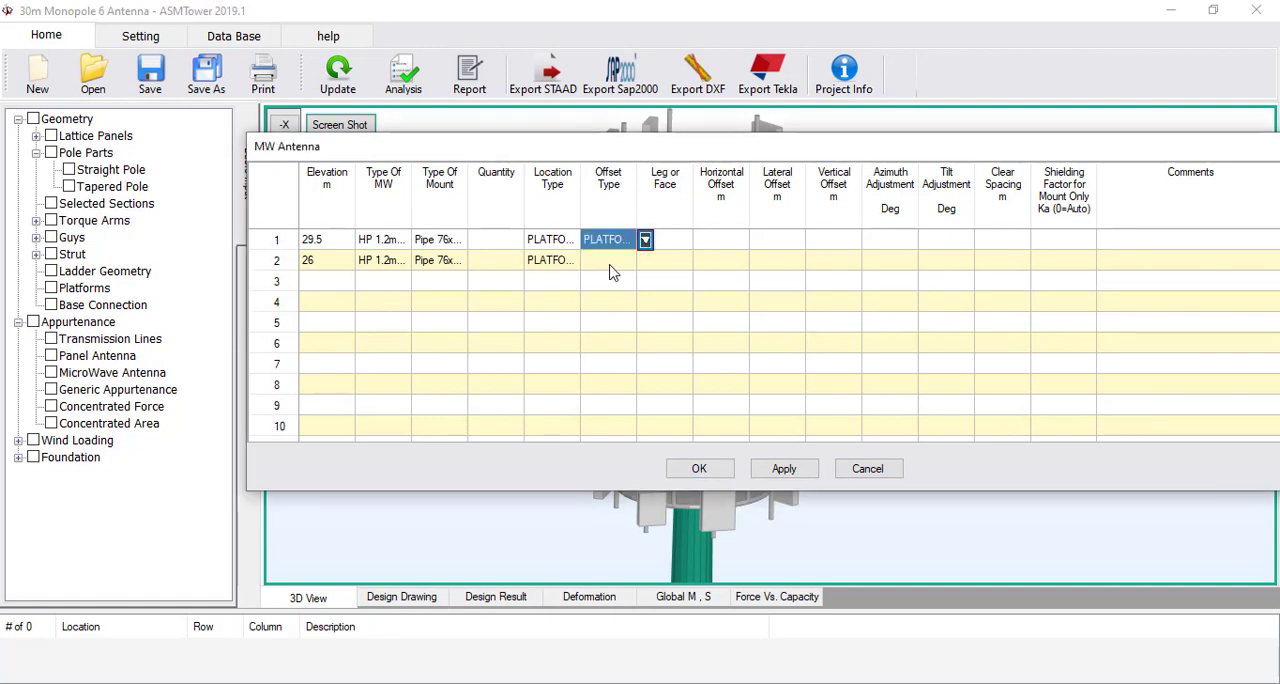
pyautogui.click(612, 262)
pyautogui.click(645, 260)
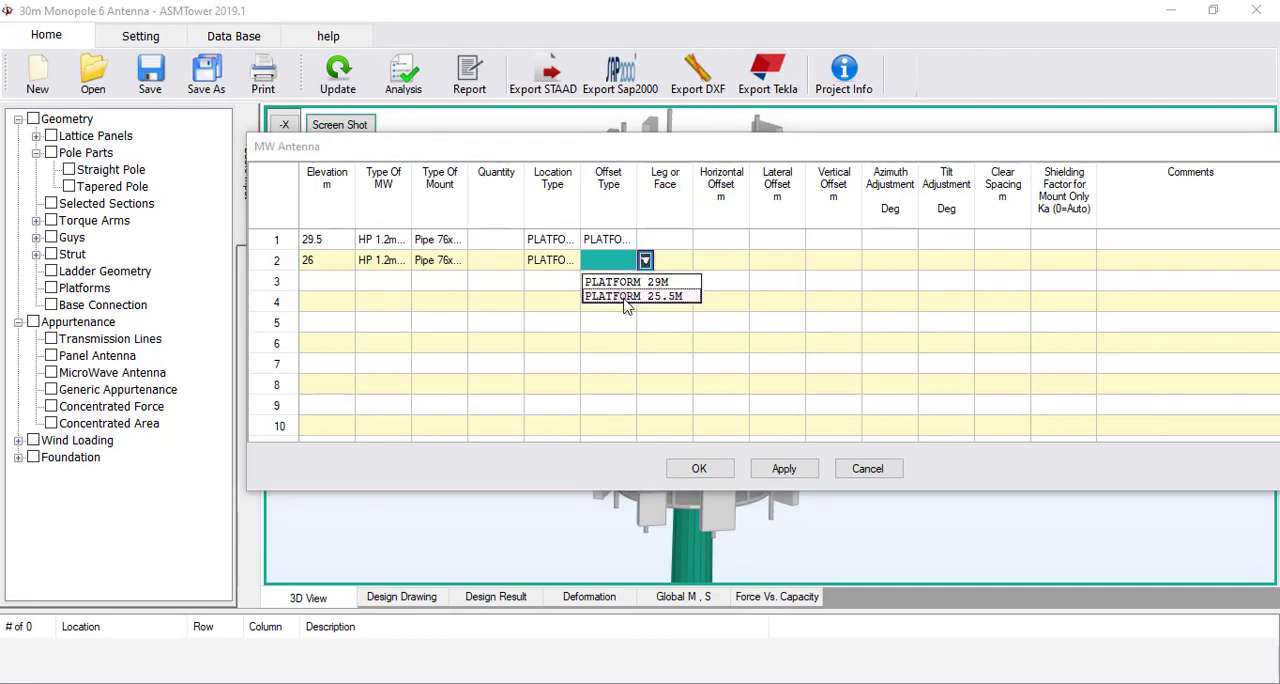
pyautogui.click(627, 296)
# Assign both microwave antennas to leg or face A
pyautogui.click(670, 240)
pyautogui.click(701, 240)
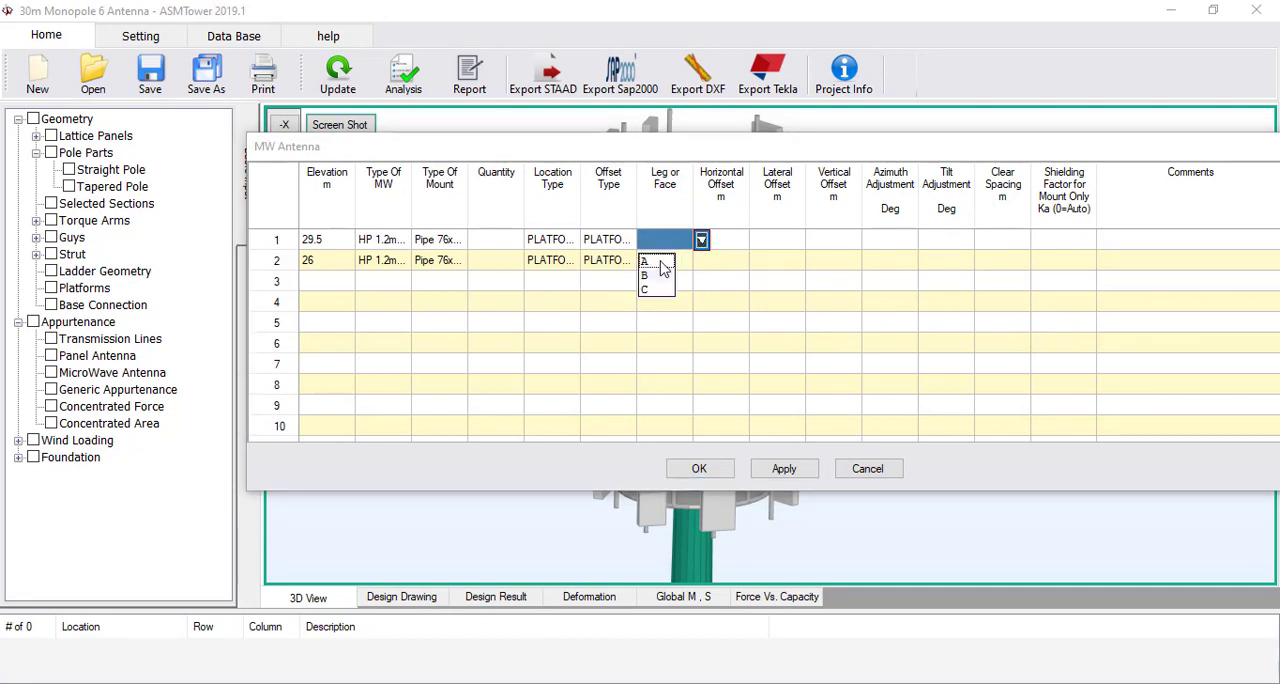
pyautogui.click(658, 262)
pyautogui.click(665, 260)
pyautogui.click(701, 260)
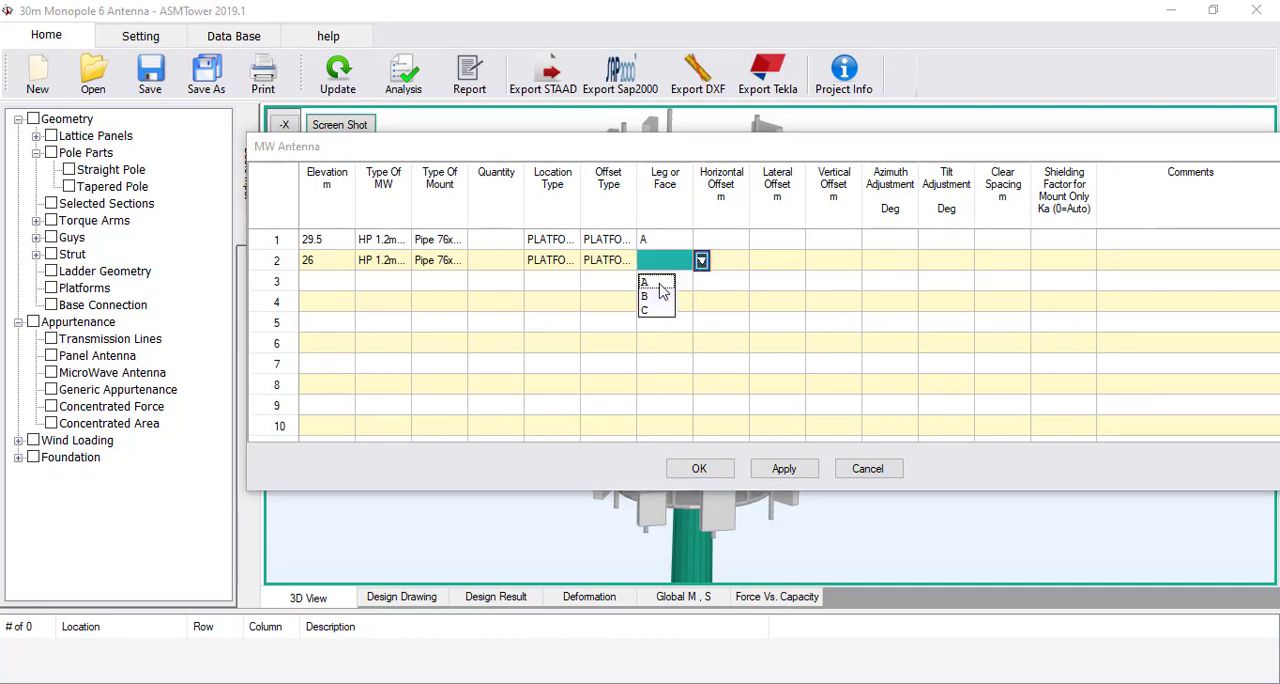
pyautogui.click(658, 282)
# Set the horizontal offset of both microwave antennas to 0.3 m
pyautogui.click(735, 242)
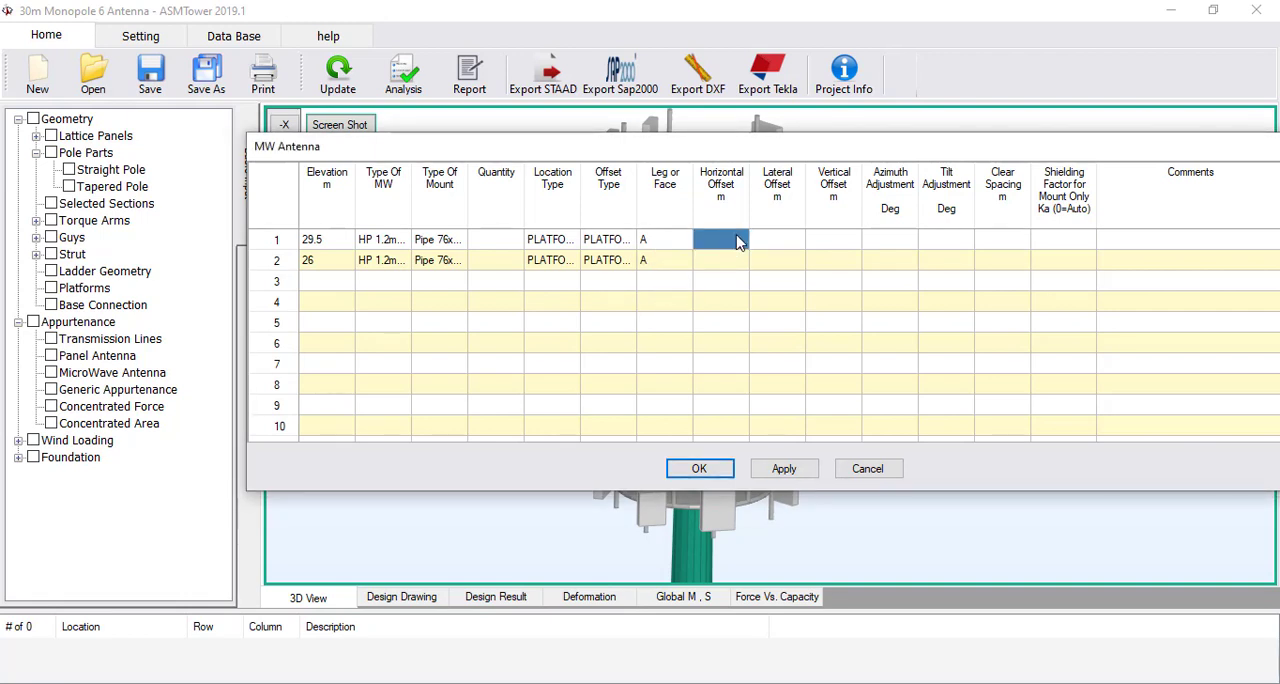
pyautogui.write('0.3')
pyautogui.press('Return')
pyautogui.write('0.')
pyautogui.press('Tab')
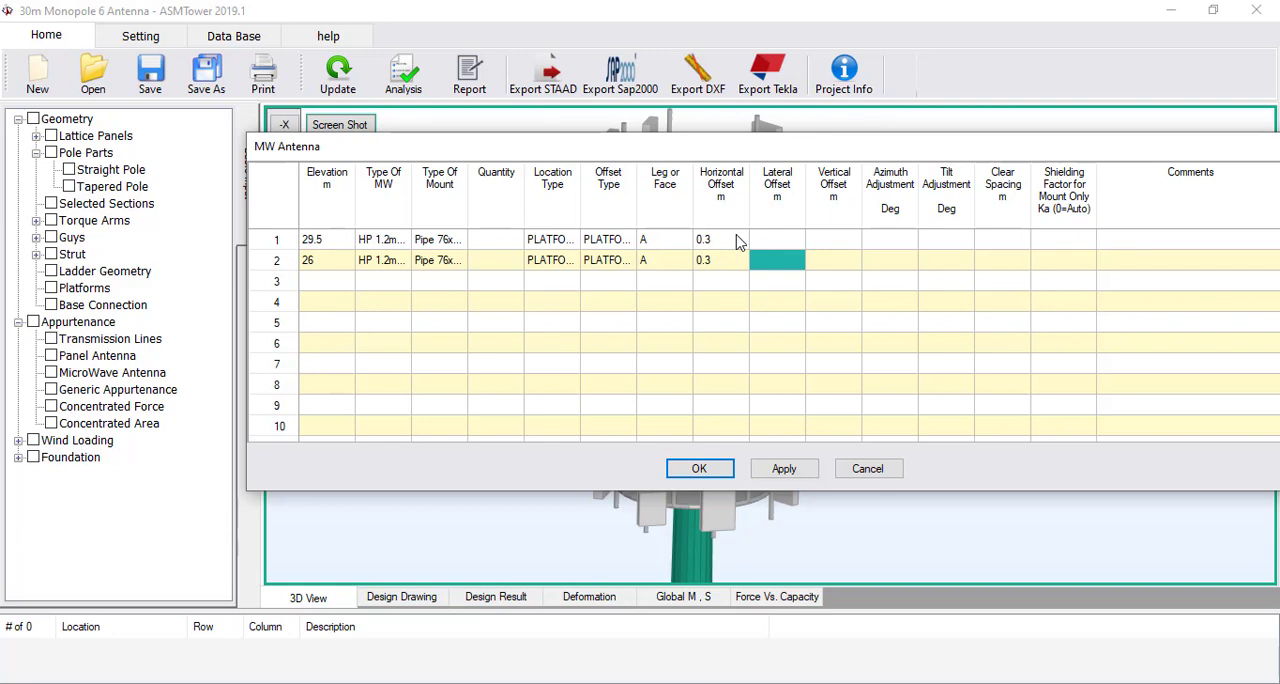
# Set the lateral offset of both microwave antennas to -1 m
pyautogui.press('Up')
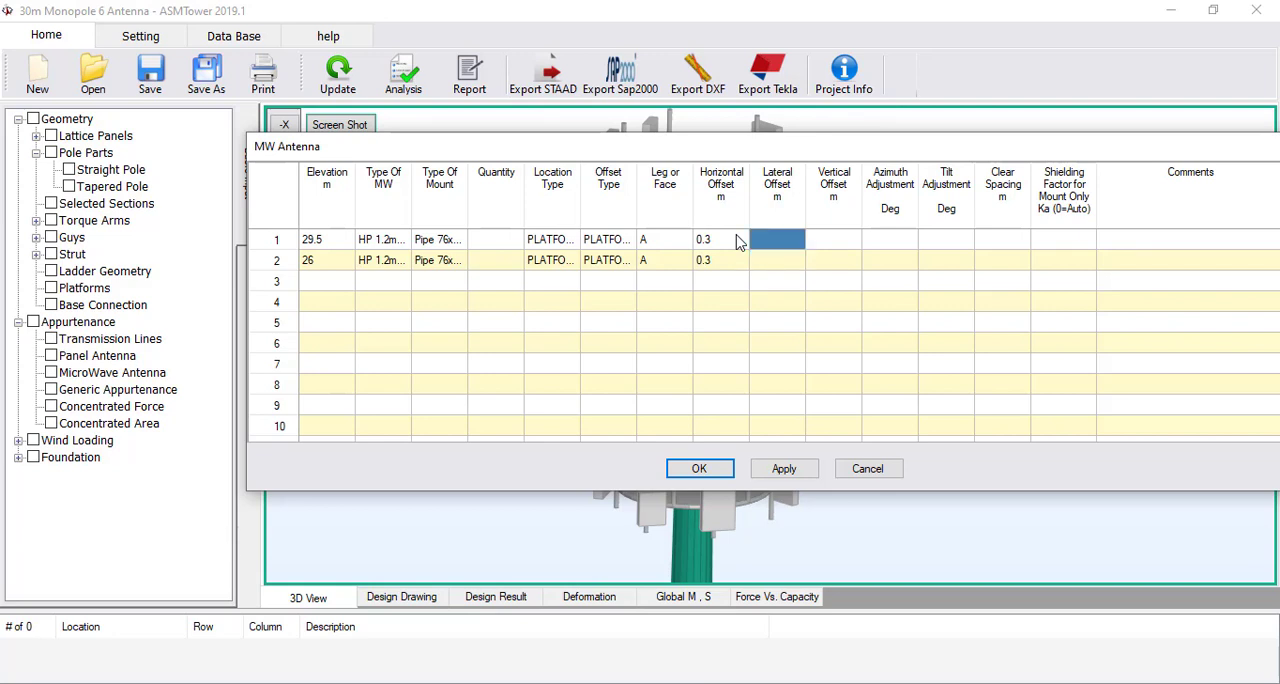
pyautogui.press('F2')
pyautogui.press('Return')
pyautogui.press('F2')
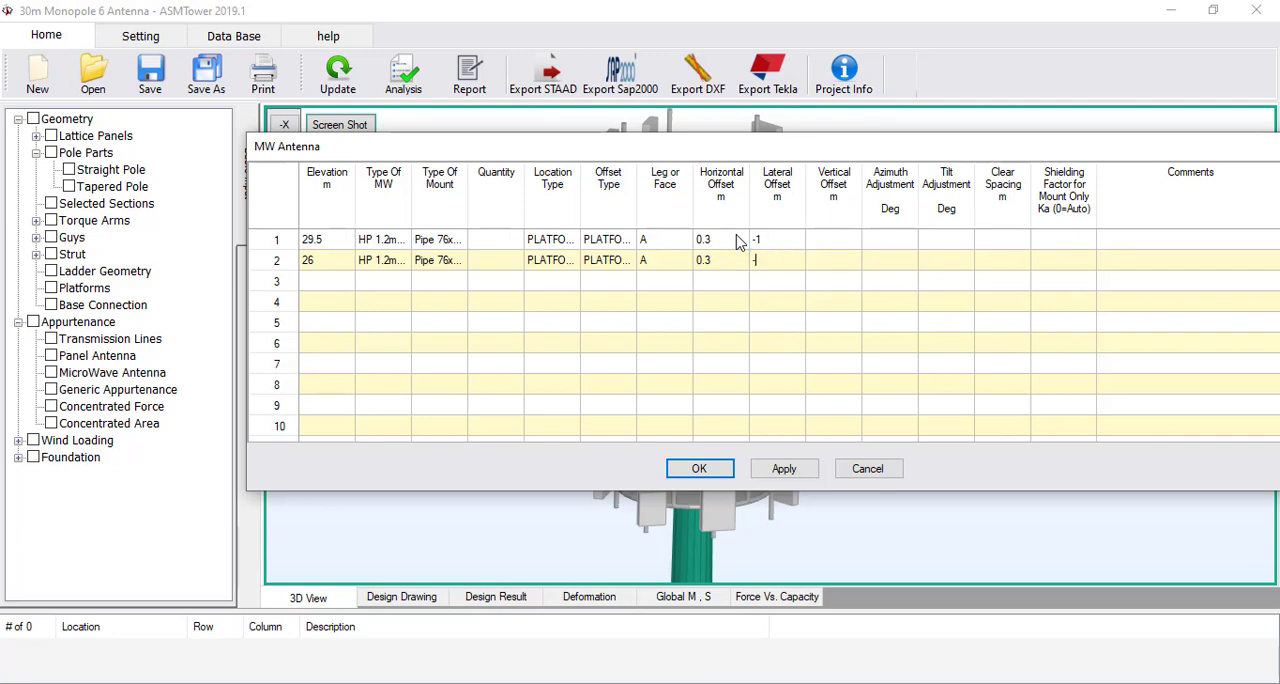
pyautogui.write('-1')
pyautogui.press('Return')
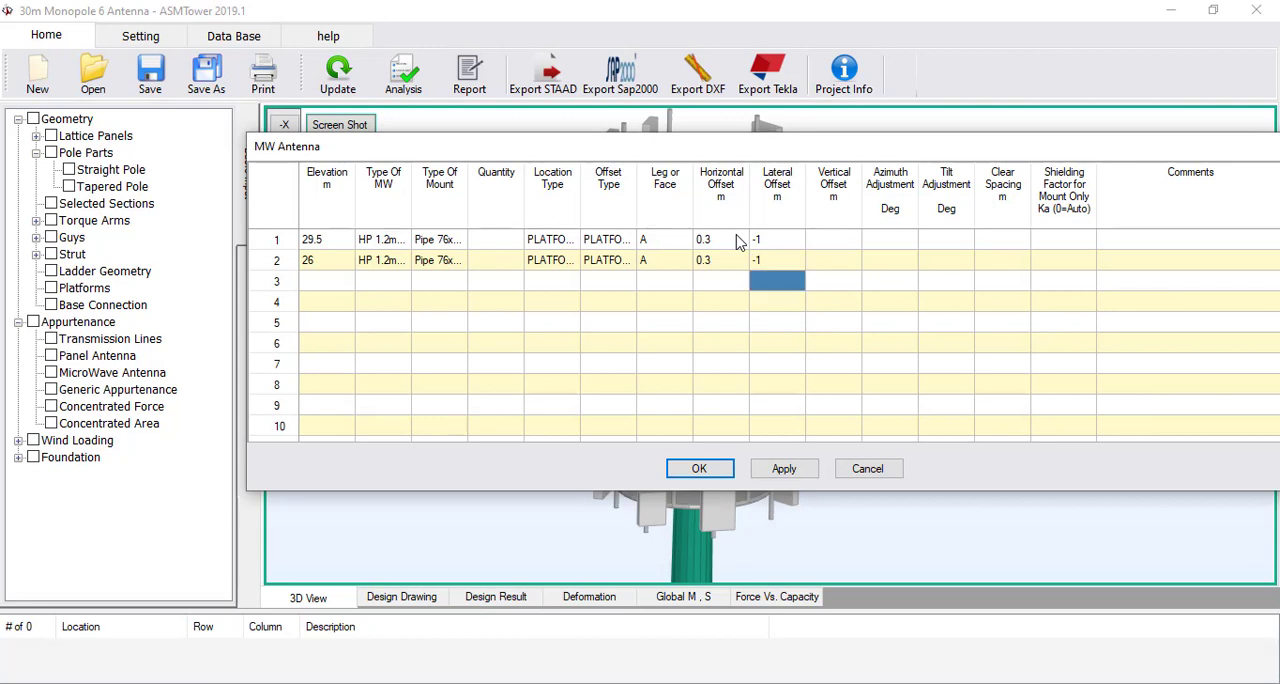
# Enter 0 for the vertical offset, azimuth adjustment and tilt adjustment of both microwave antennas
pyautogui.click(838, 242)
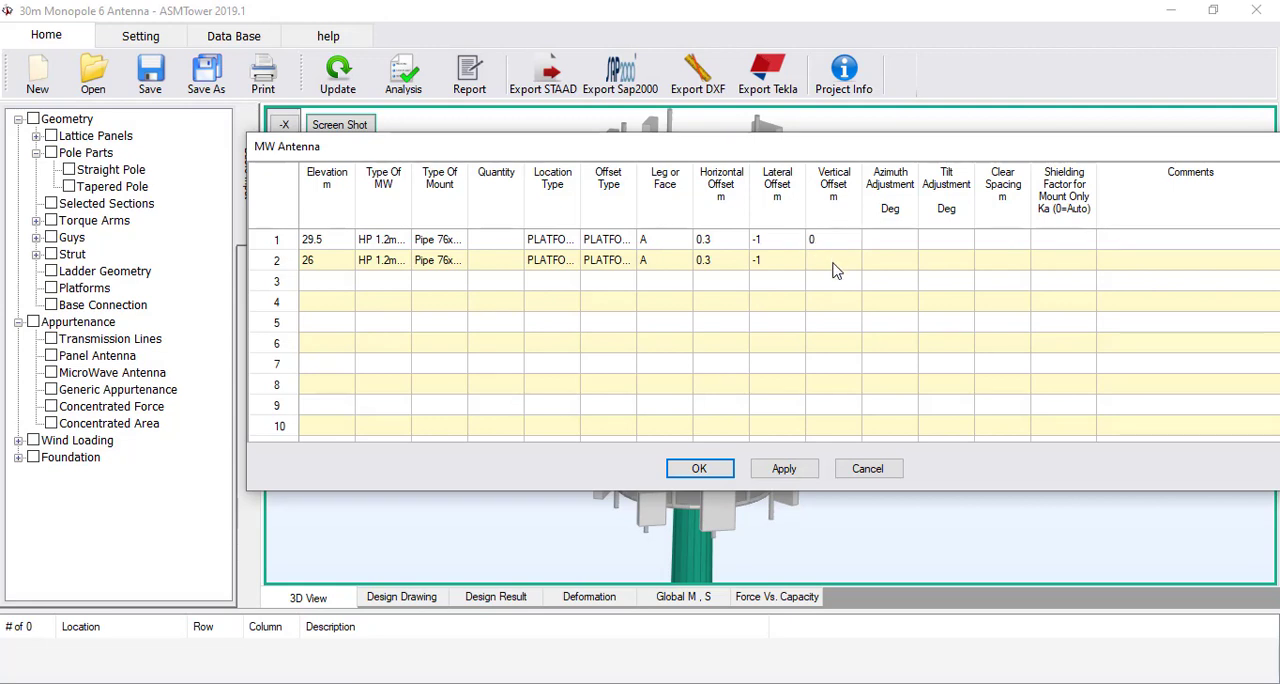
pyautogui.click(893, 245)
pyautogui.write('0')
pyautogui.click(895, 258)
pyautogui.write('0')
pyautogui.click(930, 240)
pyautogui.write('0')
pyautogui.click(945, 262)
pyautogui.write('0')
# Set the clear spacing of both microwave antennas to 0.2 m
pyautogui.click(989, 242)
pyautogui.write('0.15')
pyautogui.click(1005, 262)
pyautogui.click(1001, 243)
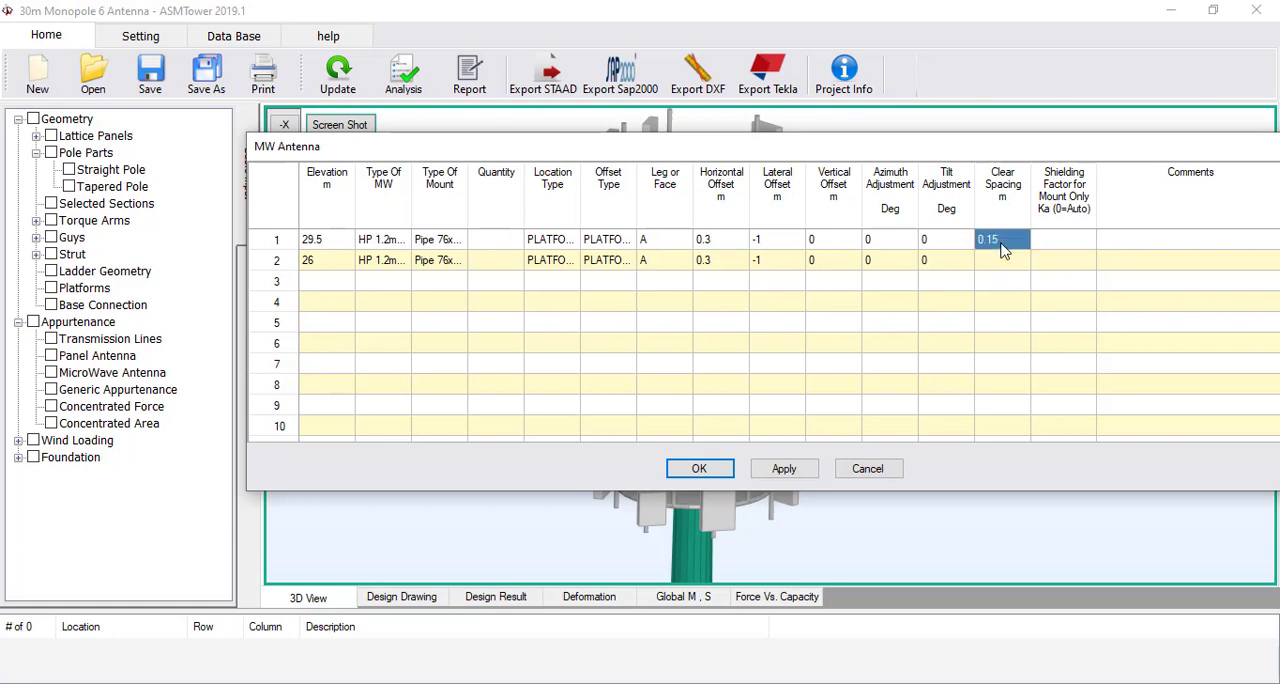
pyautogui.write('0.2')
pyautogui.click(1003, 261)
pyautogui.write('0.2')
# Set the mount shielding factor of both rows to 0, accept the microwave antenna table and update the model
pyautogui.click(1059, 264)
pyautogui.write('0')
pyautogui.click(1060, 240)
pyautogui.write('0')
pyautogui.click(1072, 264)
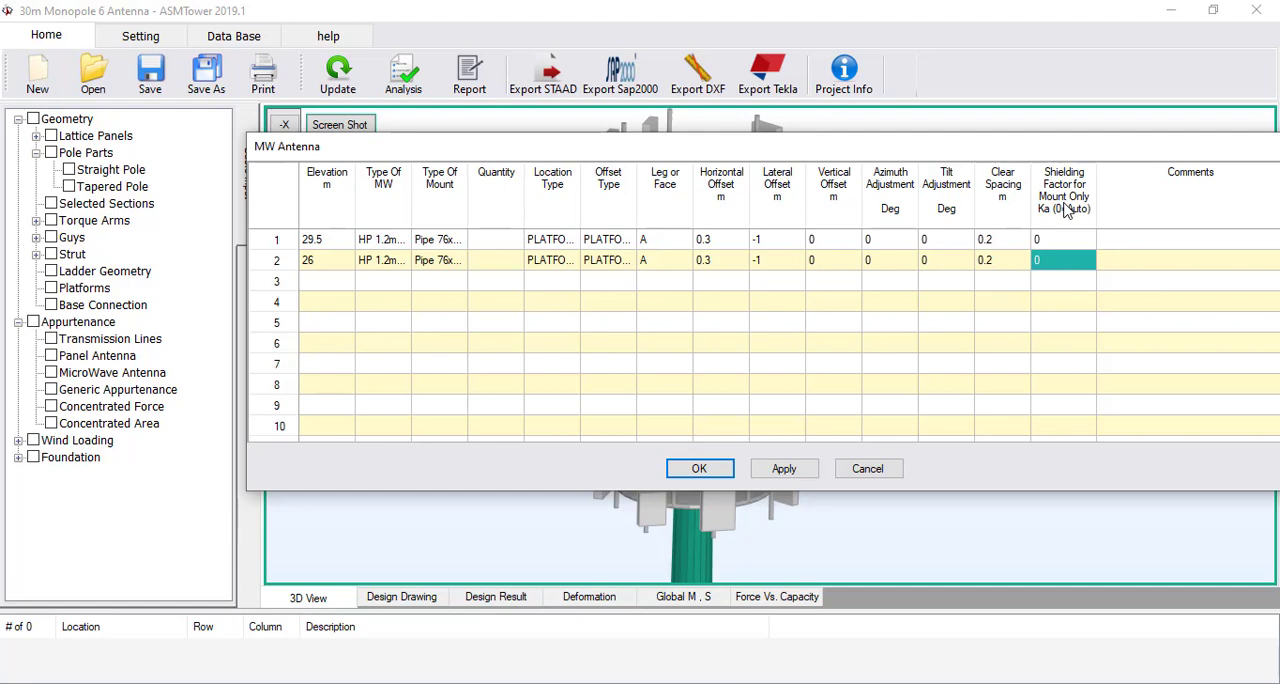
pyautogui.click(690, 467)
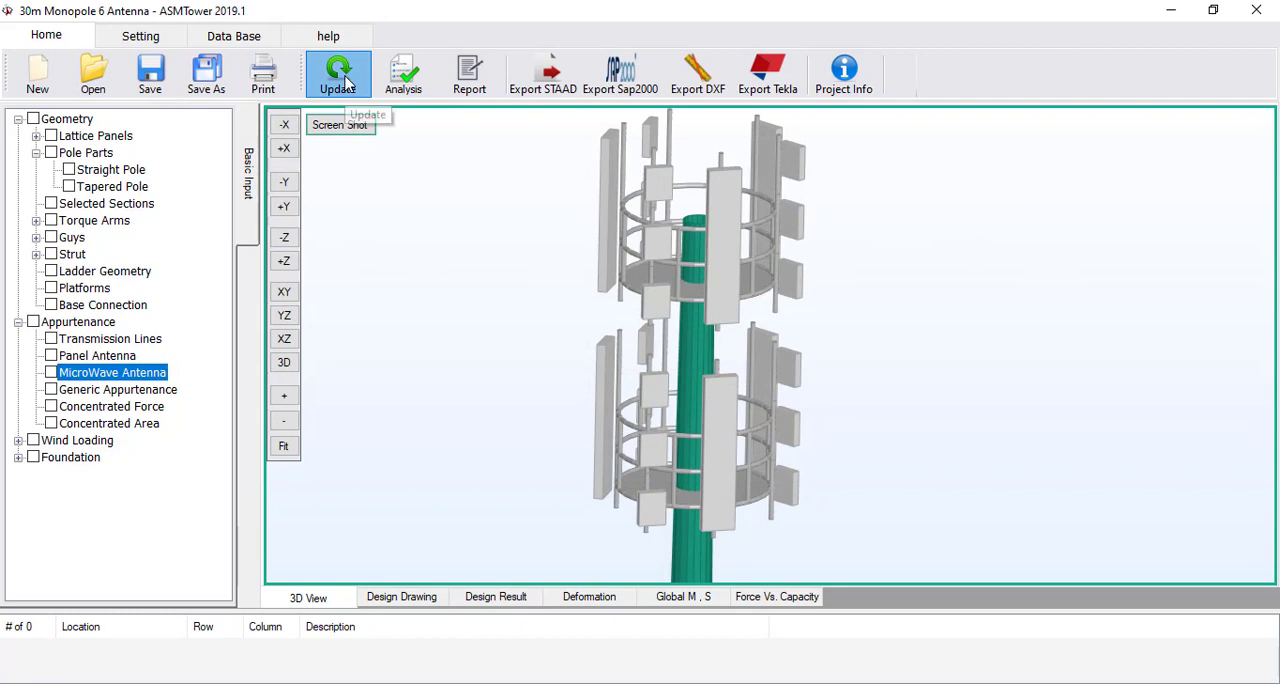
pyautogui.click(342, 78)
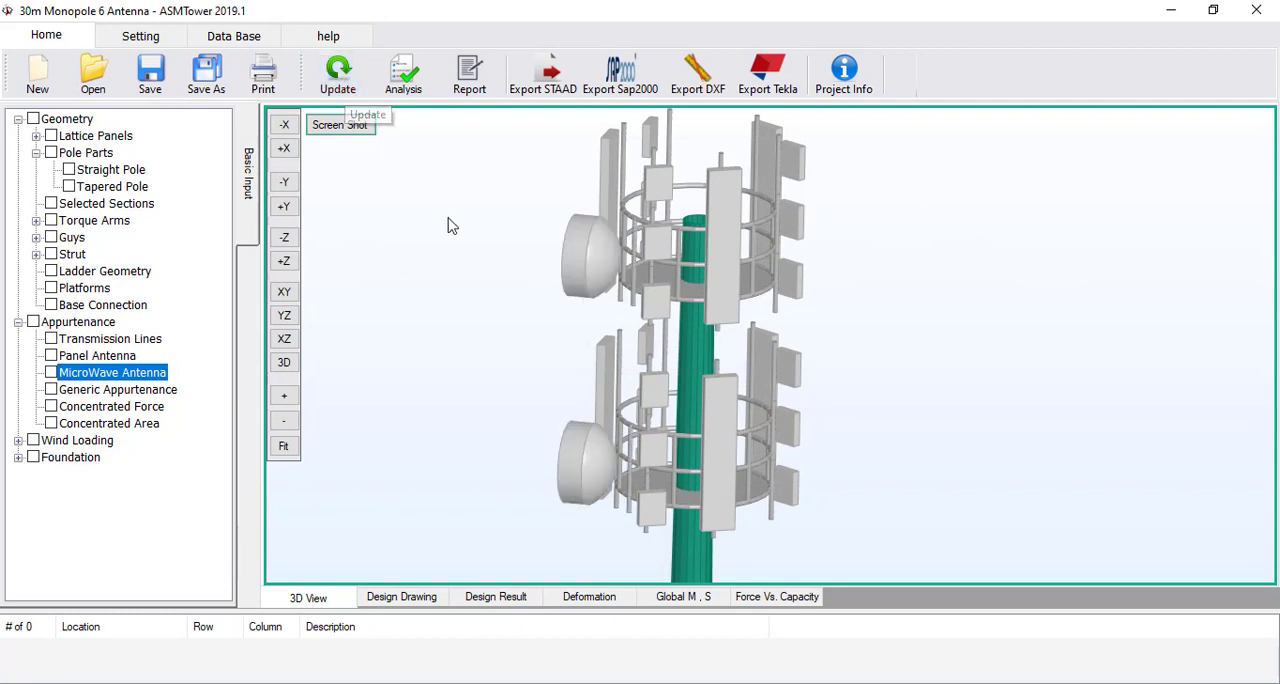
# Set the azimuth adjustment of both microwave antennas to 30 degrees and update the model in plan view
pyautogui.click(285, 448)
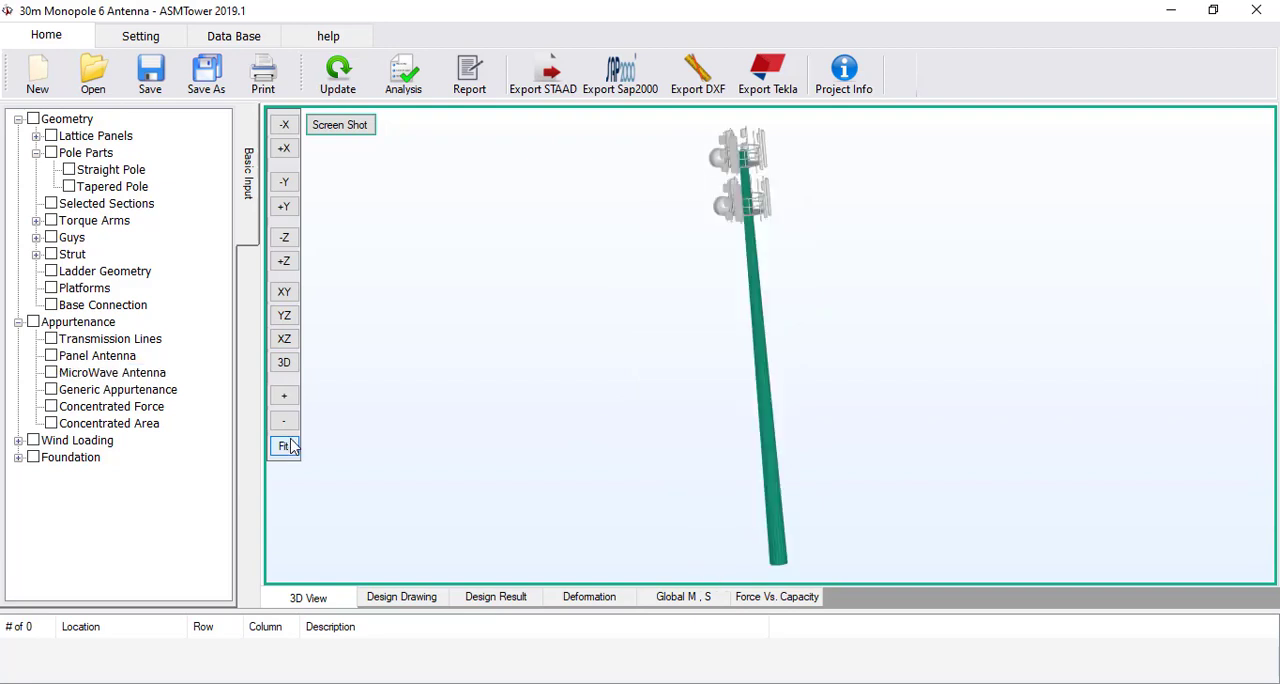
pyautogui.click(283, 345)
pyautogui.moveTo(702, 466); pyautogui.dragTo(706, 346, button='middle')
pyautogui.scroll(5, 695, 320)
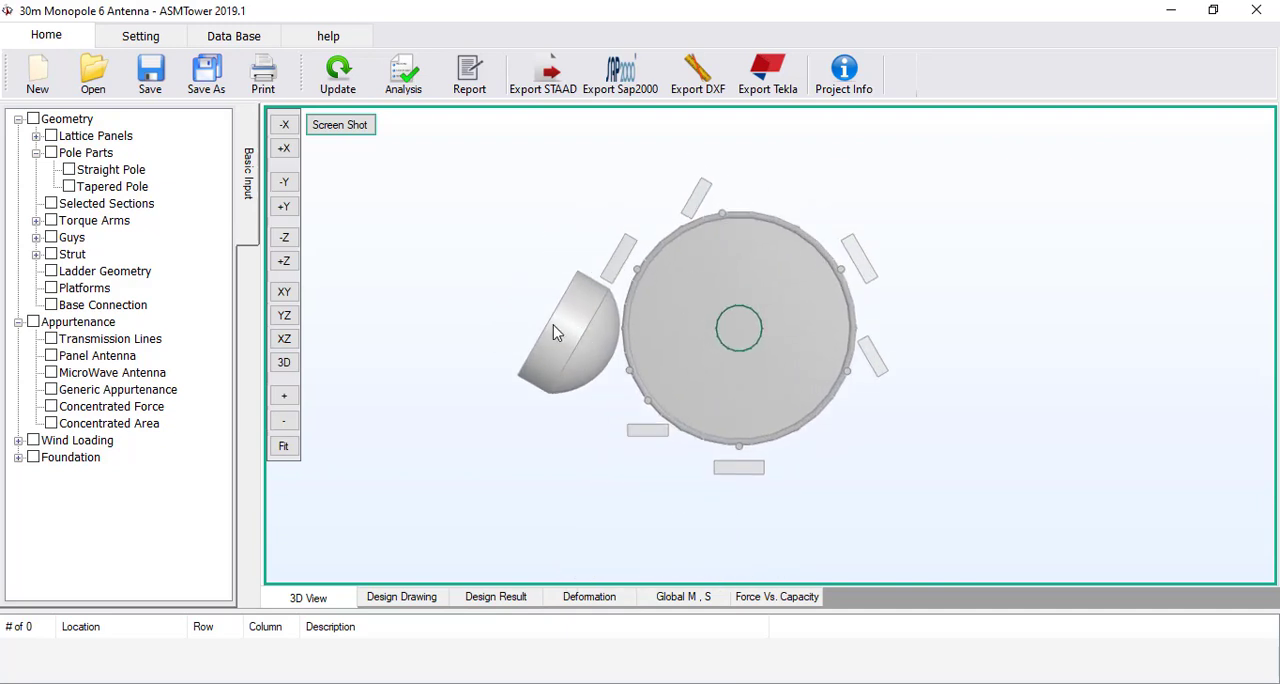
pyautogui.click(103, 372)
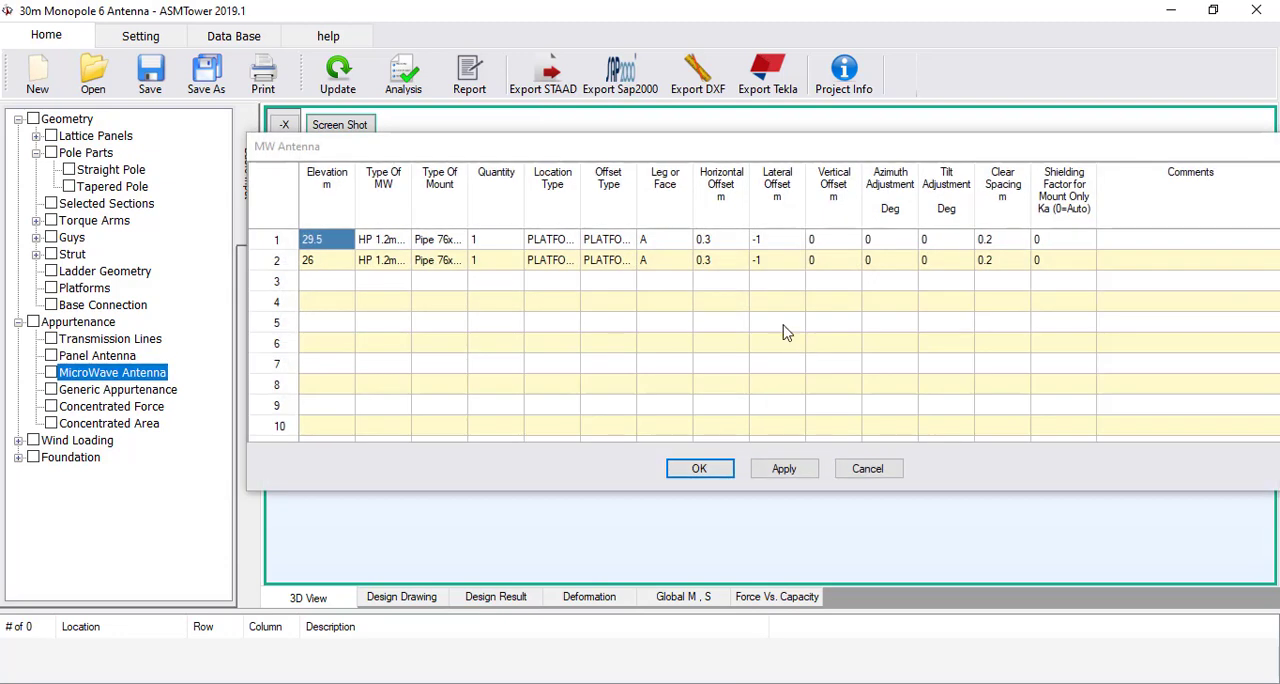
pyautogui.click(885, 243)
pyautogui.write('3')
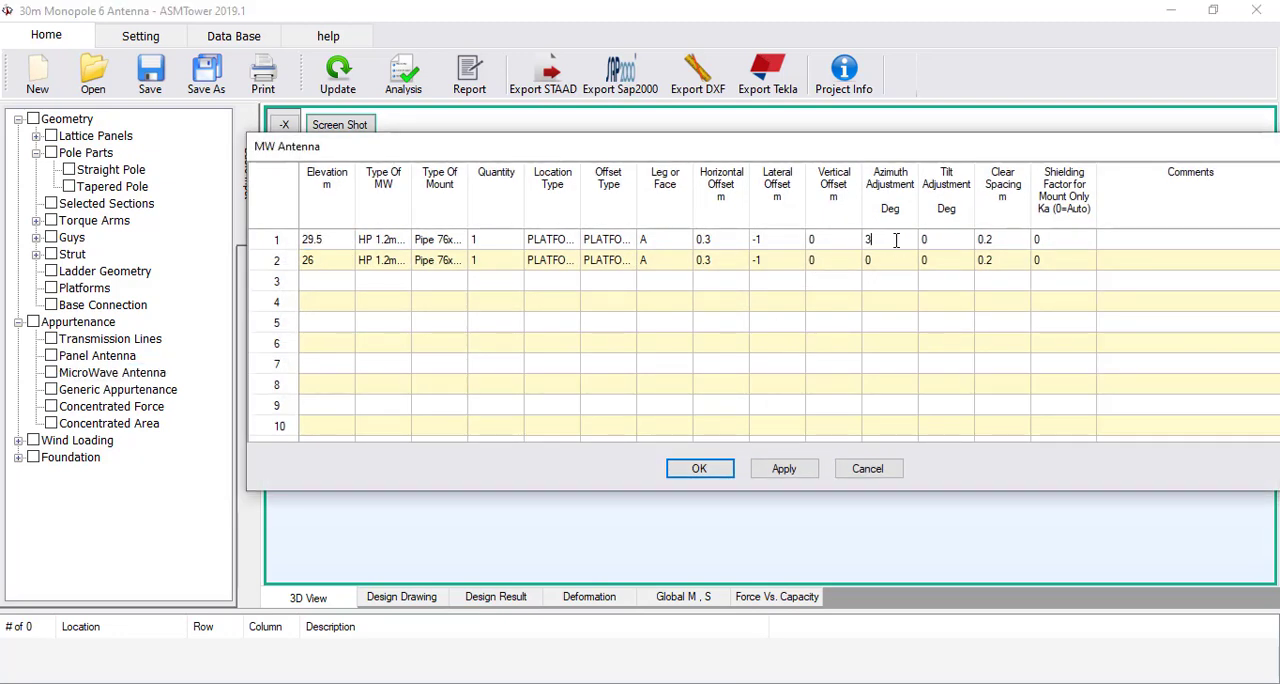
pyautogui.doubleClick(896, 240)
pyautogui.write('4')
pyautogui.doubleClick(894, 242)
pyautogui.write('30')
pyautogui.click(887, 265)
pyautogui.write('30')
pyautogui.click(725, 469)
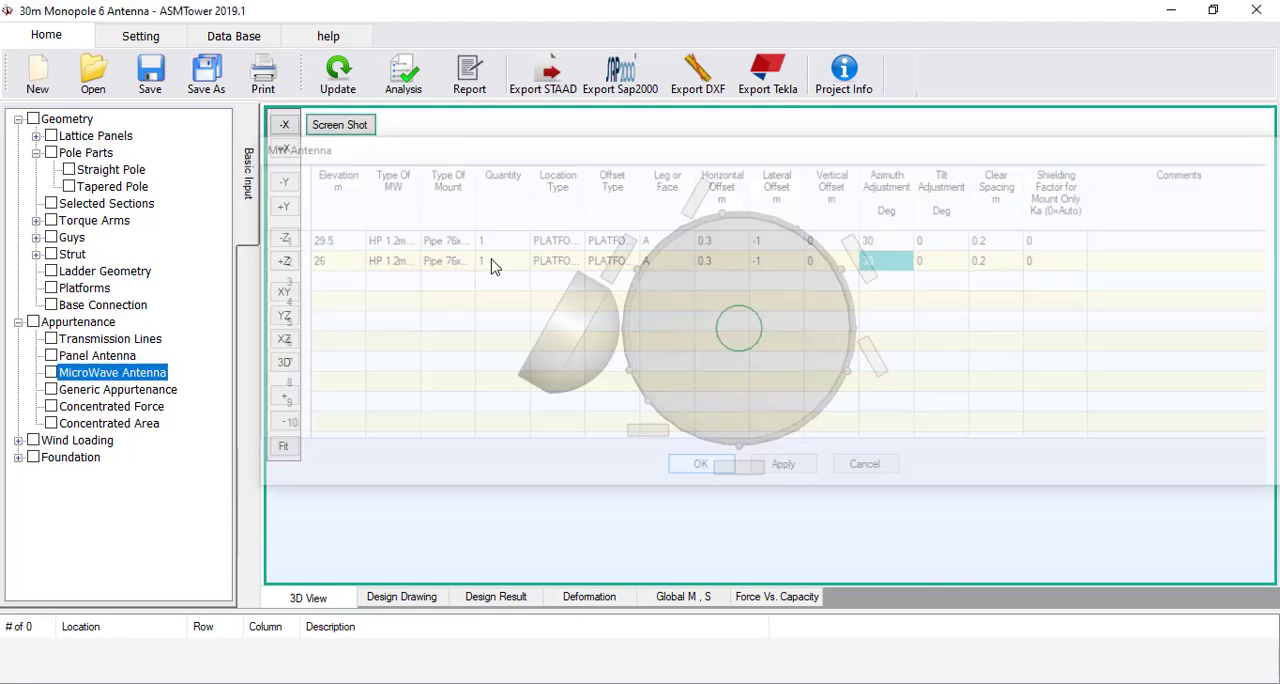
pyautogui.click(341, 84)
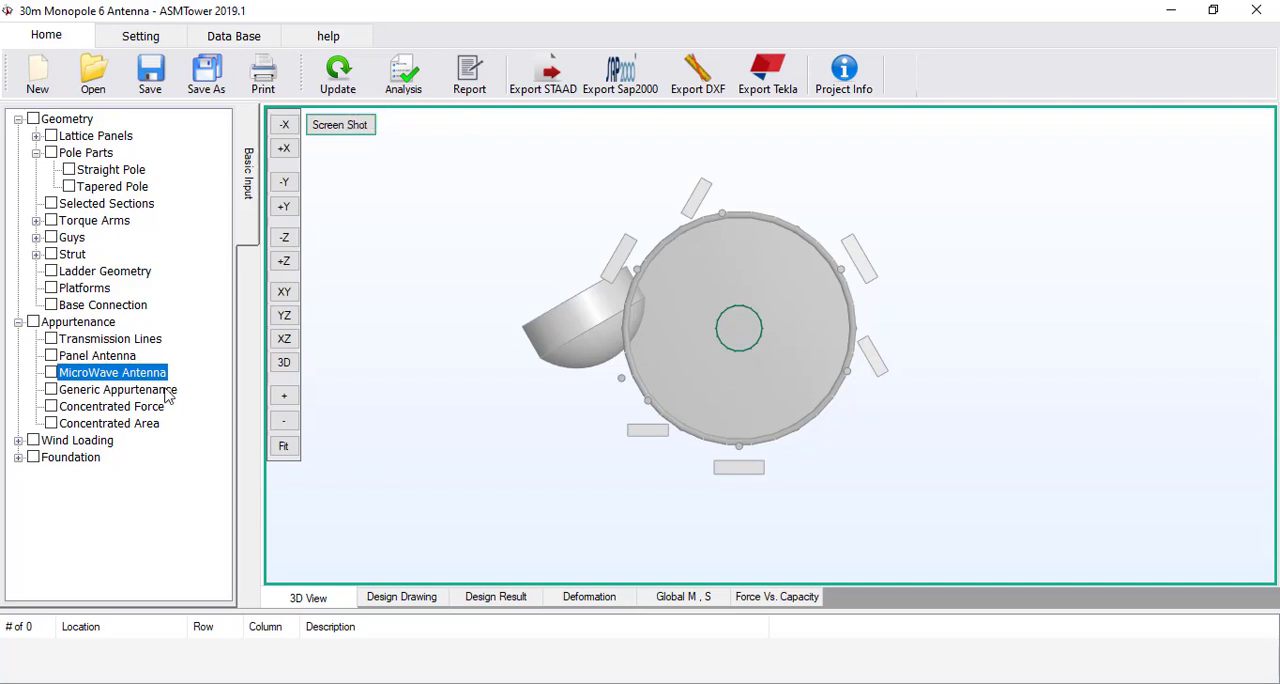
# Reopen the microwave antenna table and change the azimuth adjustment in row 1 to -30 degrees
pyautogui.doubleClick(100, 374)
pyautogui.click(873, 242)
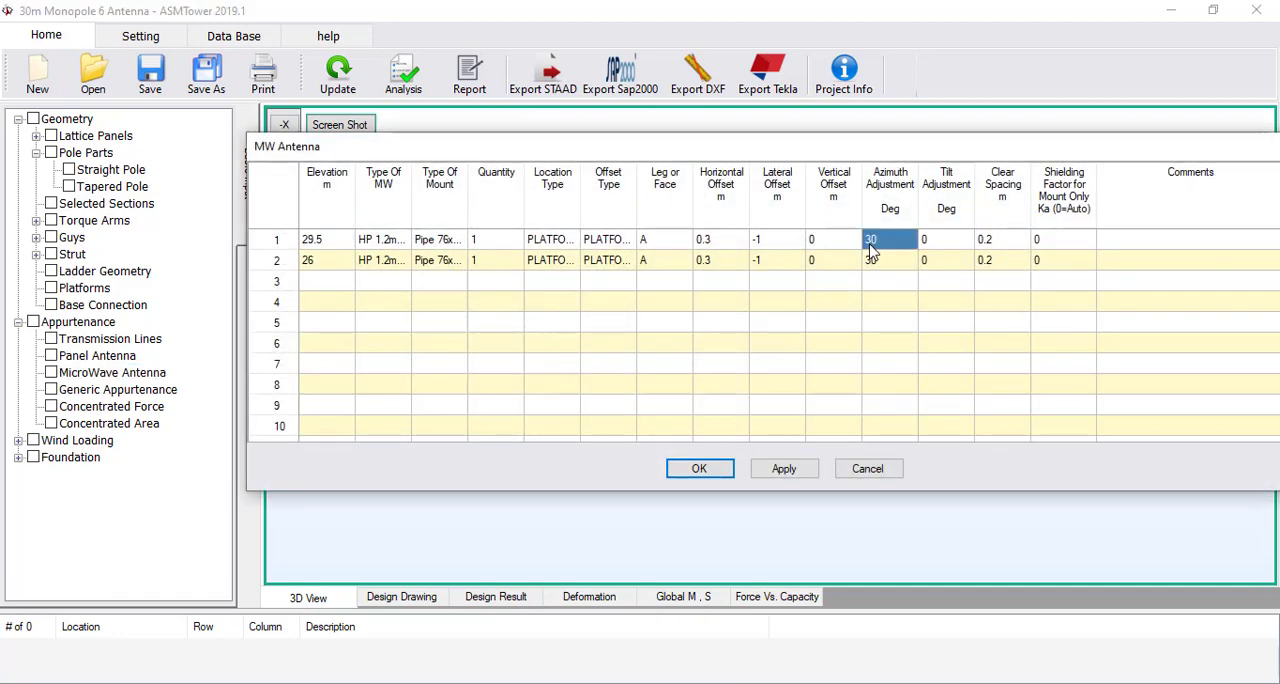
pyautogui.click(868, 240)
pyautogui.click(868, 240)
pyautogui.write('-')
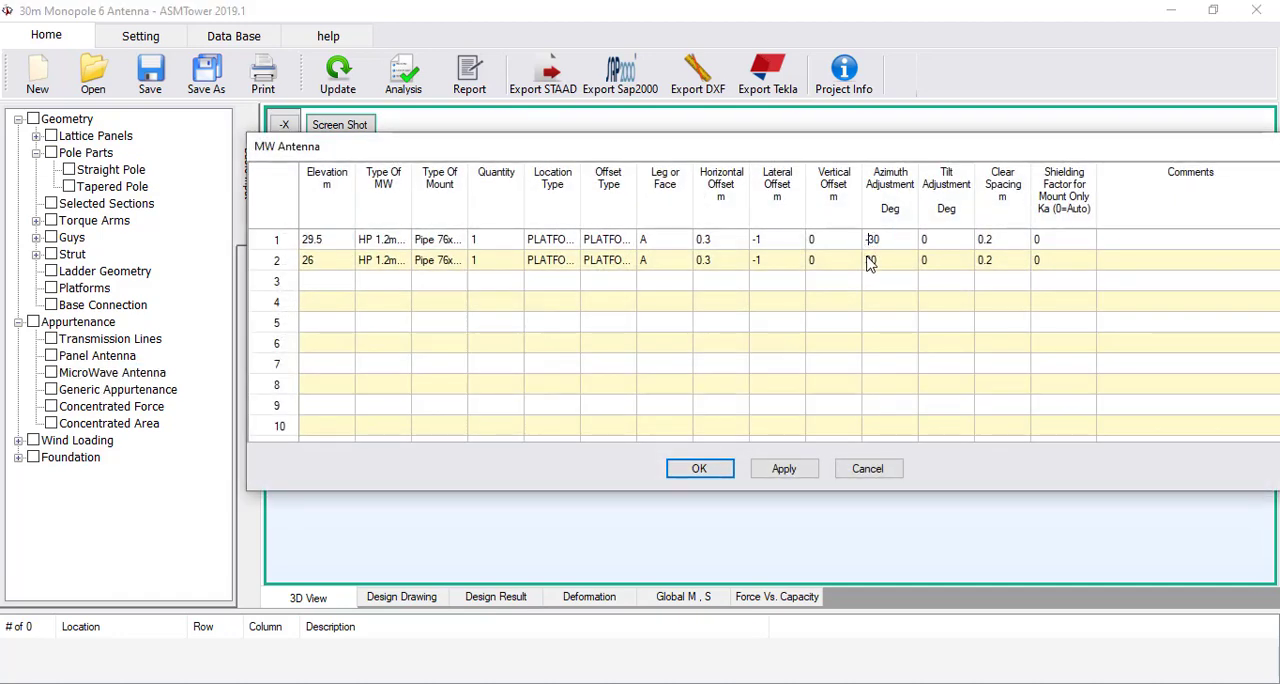
# Copy the -30 degree azimuth adjustment from row 1 to row 2, accept the table and update the model
pyautogui.click(873, 257)
pyautogui.doubleClick(879, 239)
pyautogui.hotkey('ctrl', 'c')
pyautogui.click(884, 260)
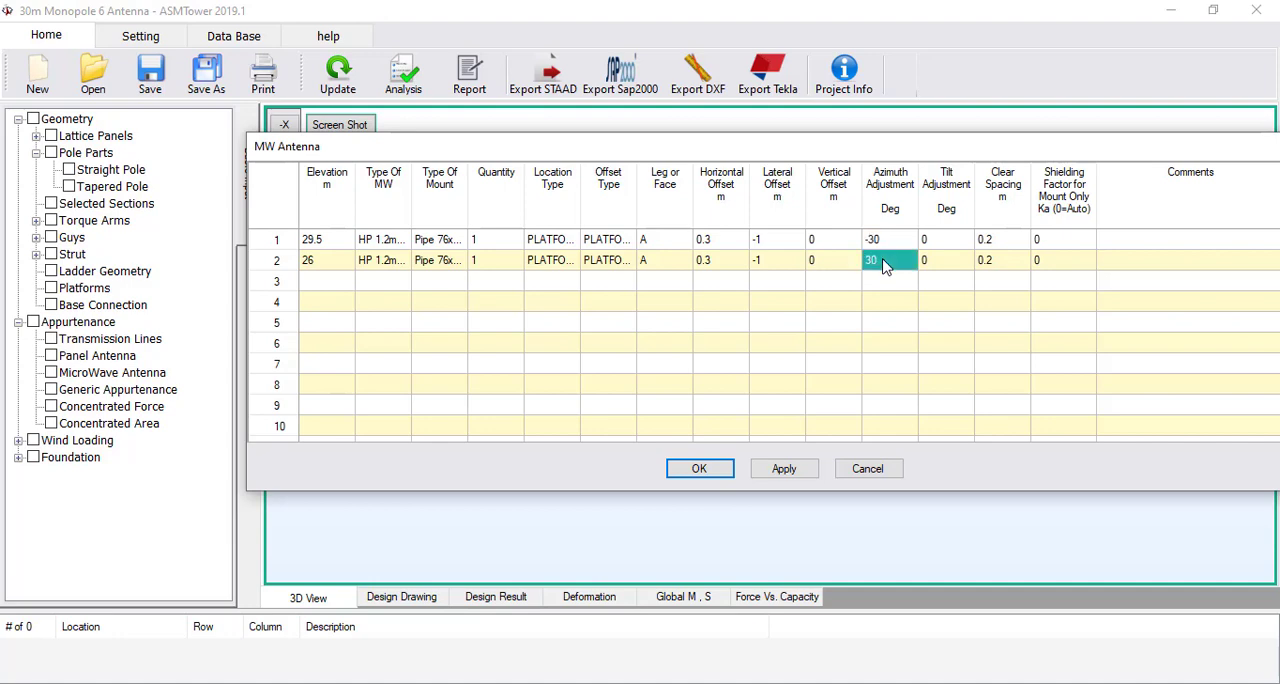
pyautogui.hotkey('ctrl', 'v')
pyautogui.click(885, 241)
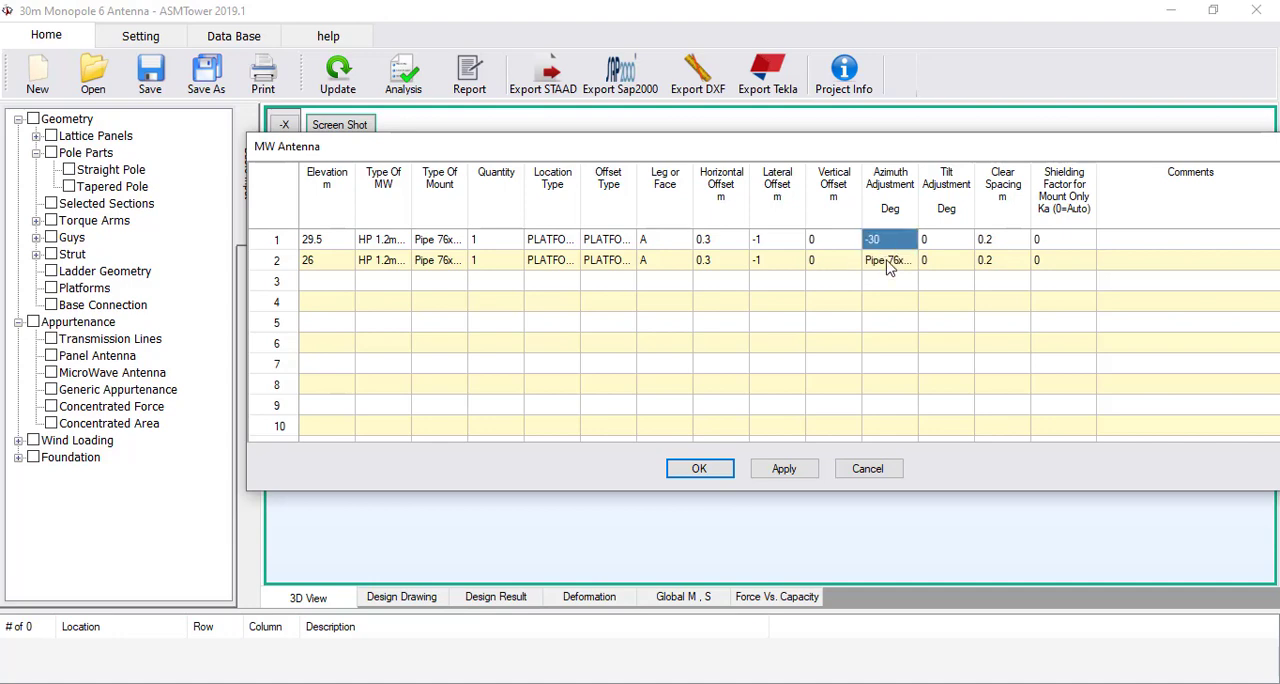
pyautogui.click(888, 262)
pyautogui.hotkey('ctrl', 'v')
pyautogui.click(699, 469)
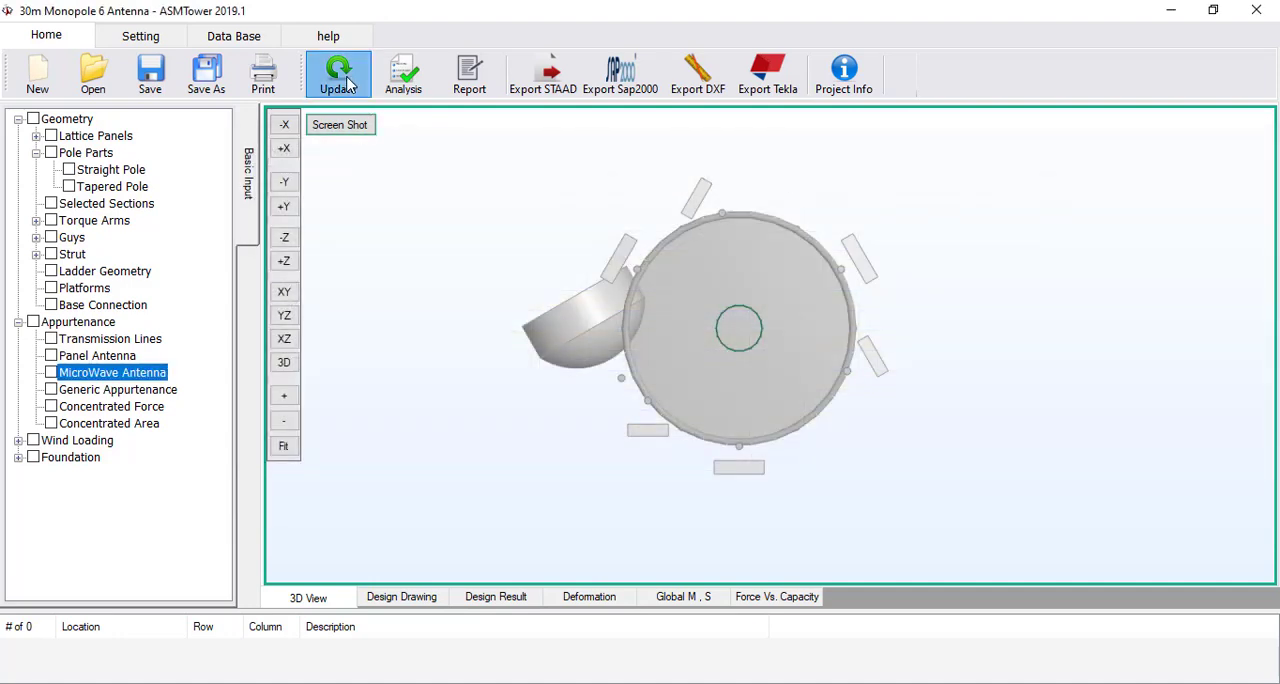
pyautogui.click(349, 84)
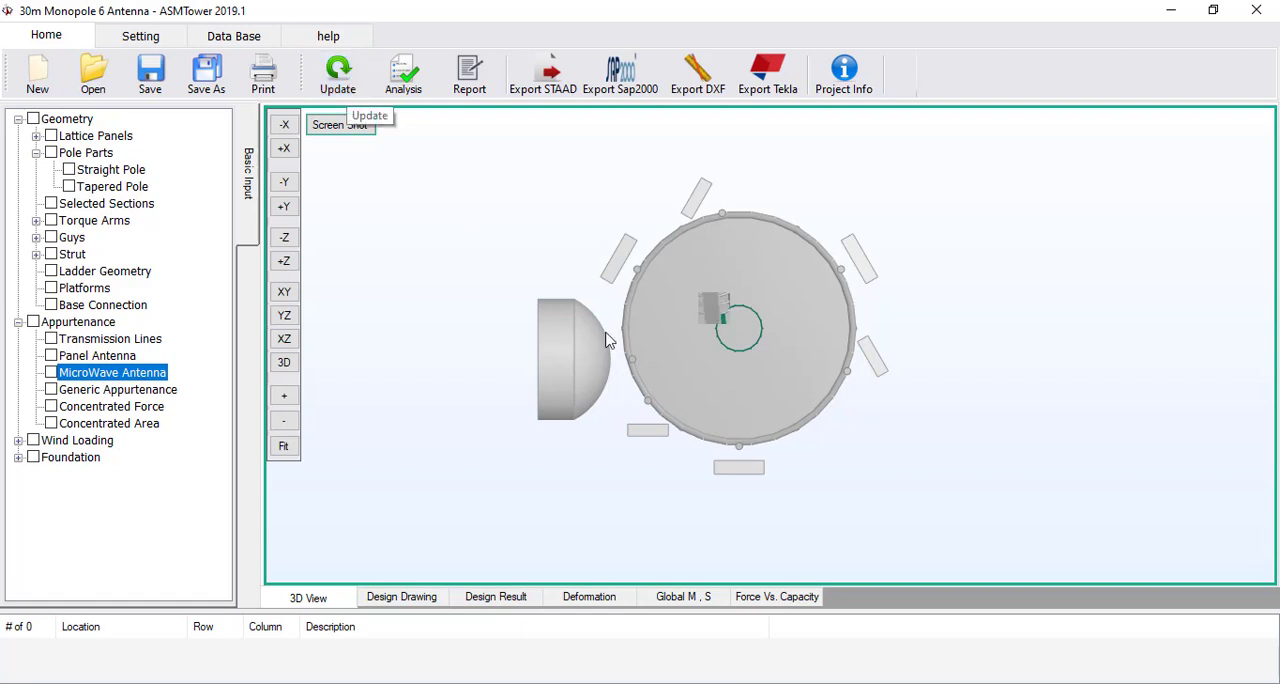
# Examine the microwave dishes at both platforms in a 3D view and in the XY elevation
pyautogui.scroll(-6, 612, 332)
pyautogui.moveTo(732, 325); pyautogui.dragTo(680, 403, button='middle')
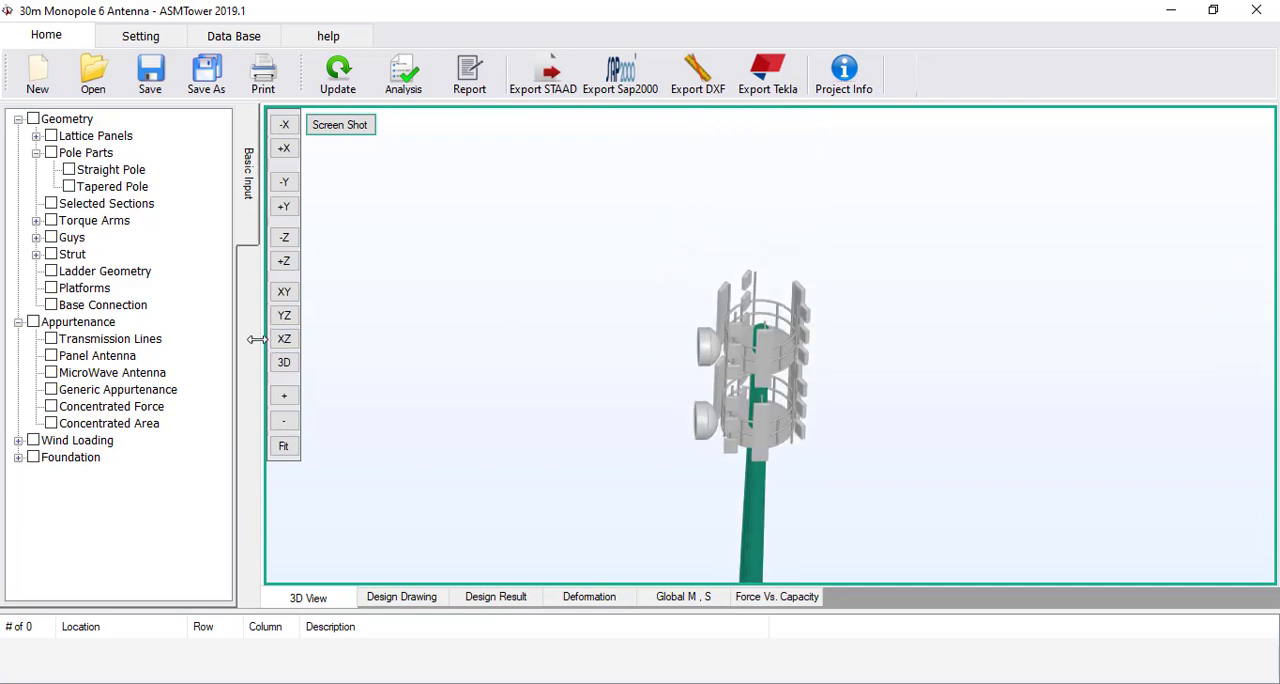
pyautogui.click(284, 292)
pyautogui.moveTo(696, 155); pyautogui.dragTo(732, 205, button='middle')
pyautogui.scroll(8, 690, 376)
pyautogui.scroll(-3, 643, 260)
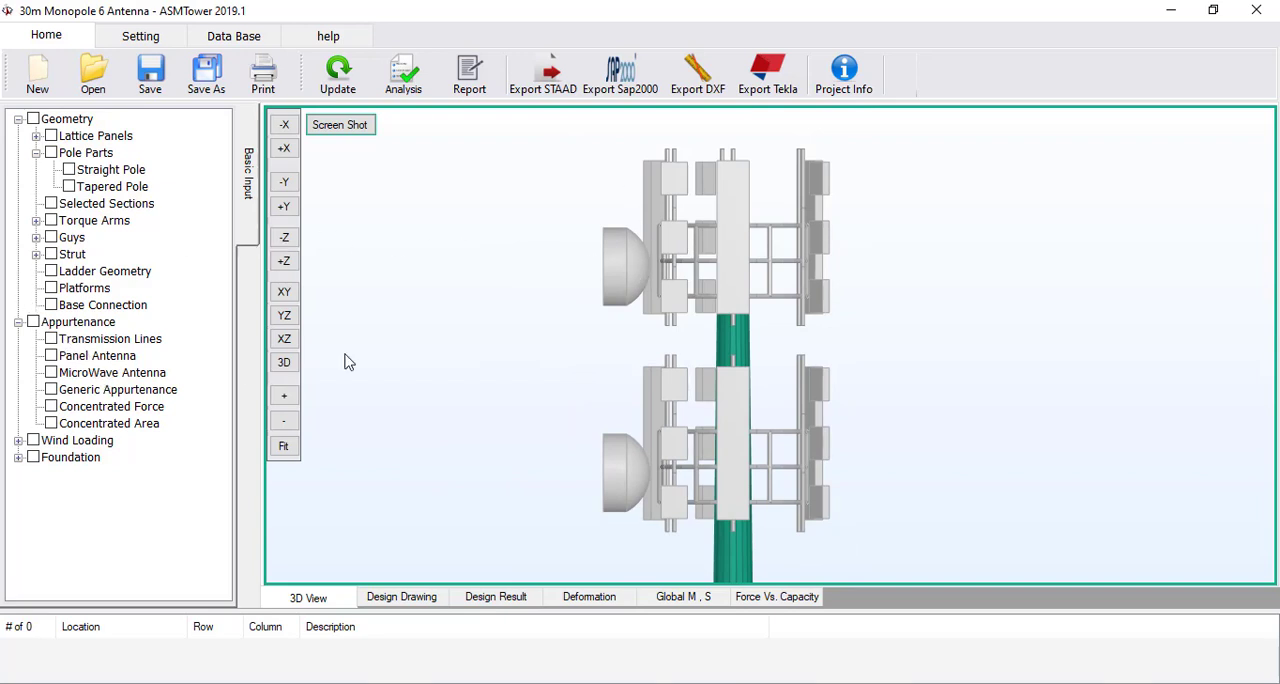
pyautogui.moveTo(349, 362); pyautogui.dragTo(326, 362, button='middle')
# Set the tilt adjustment of the microwave antenna at 29.5 m to 45 degrees and update the model
pyautogui.click(107, 375)
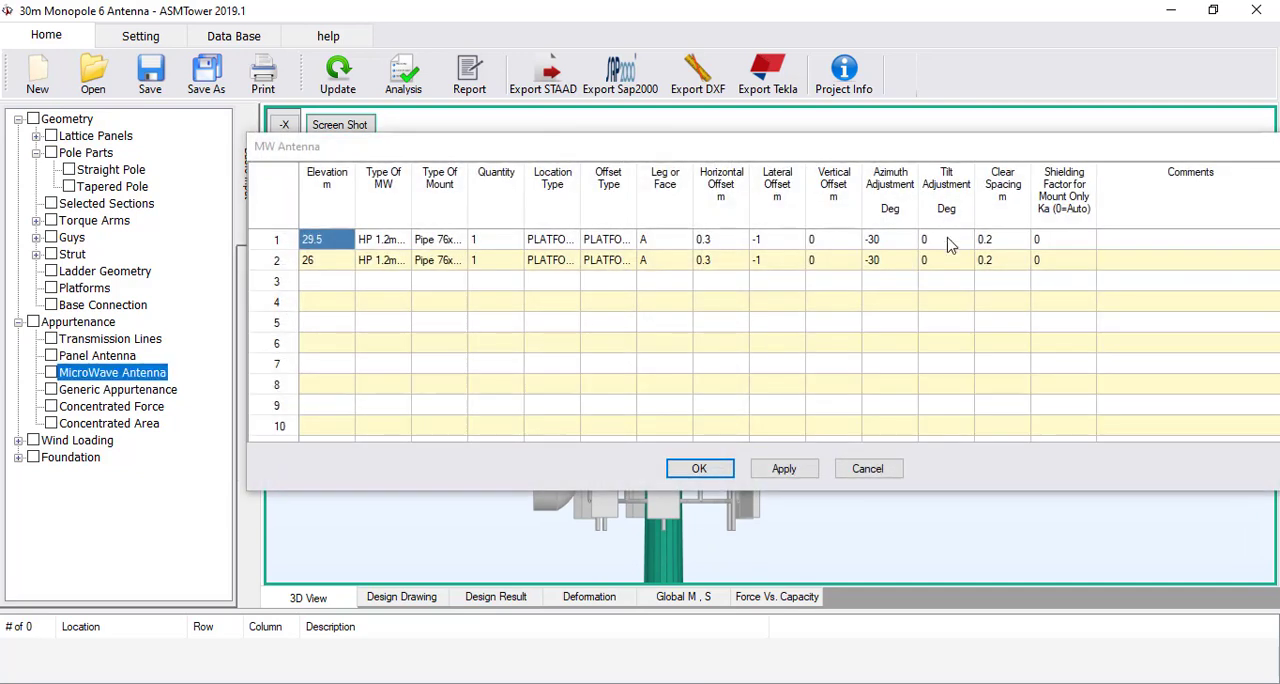
pyautogui.click(946, 246)
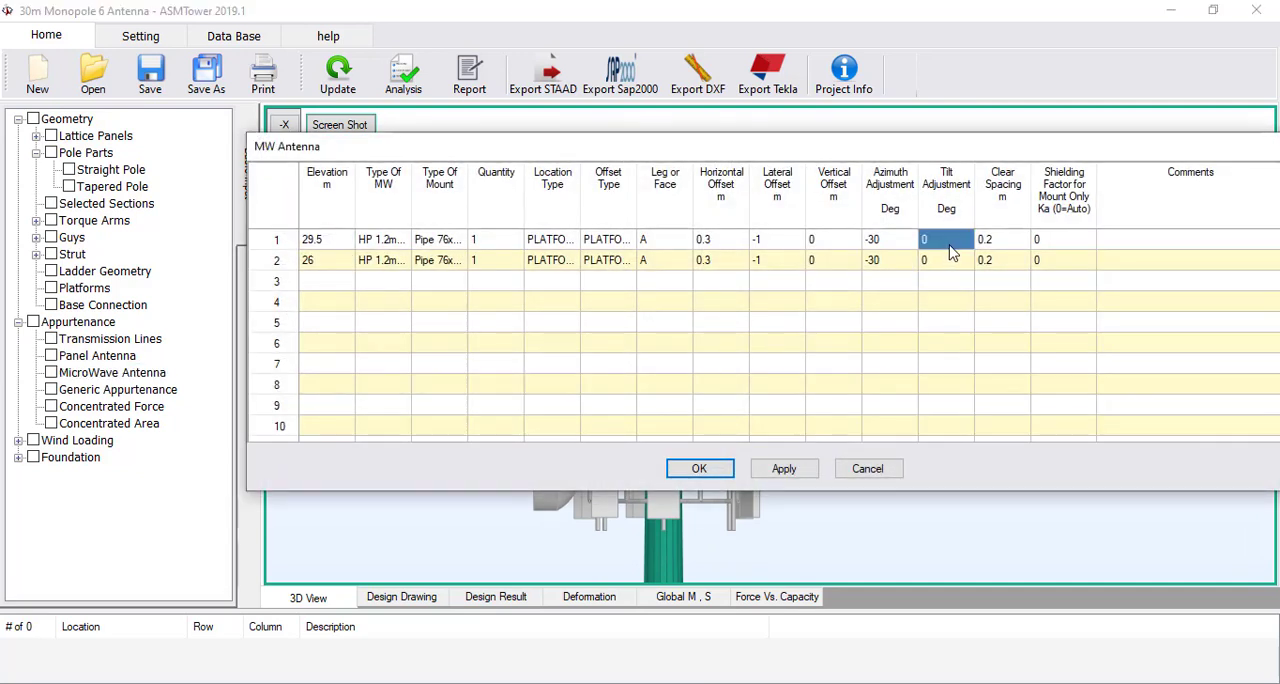
pyautogui.write('45')
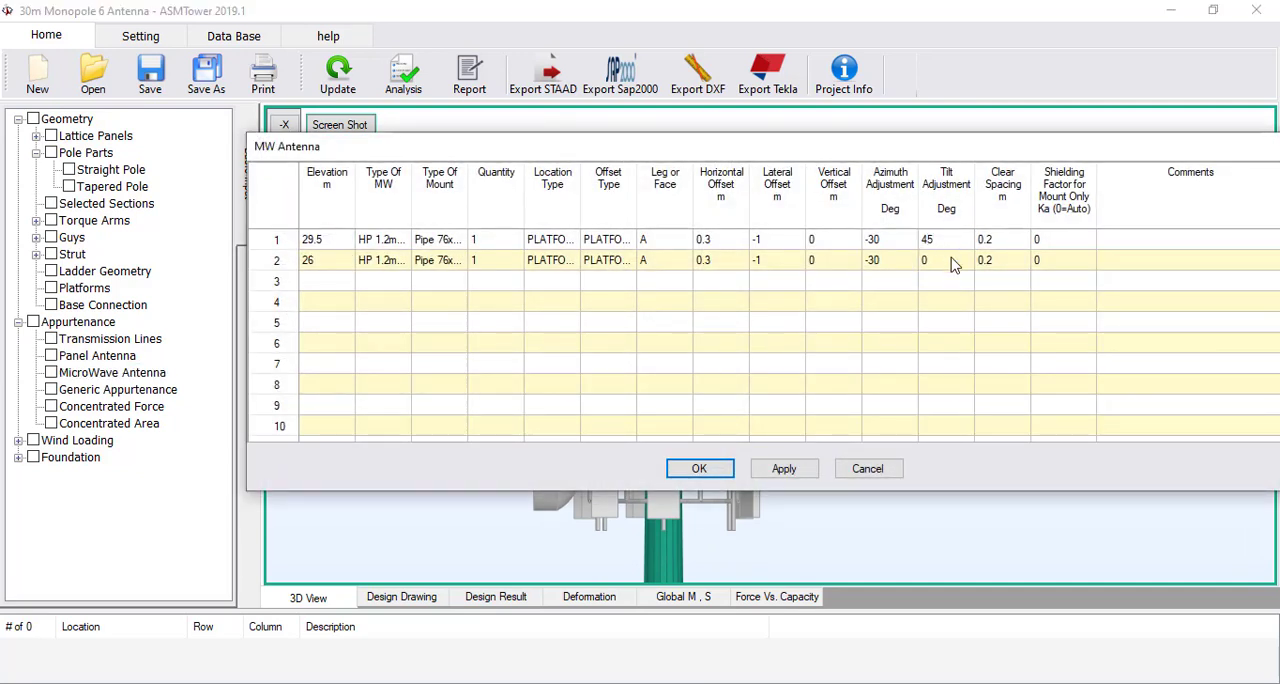
pyautogui.click(950, 262)
pyautogui.click(697, 467)
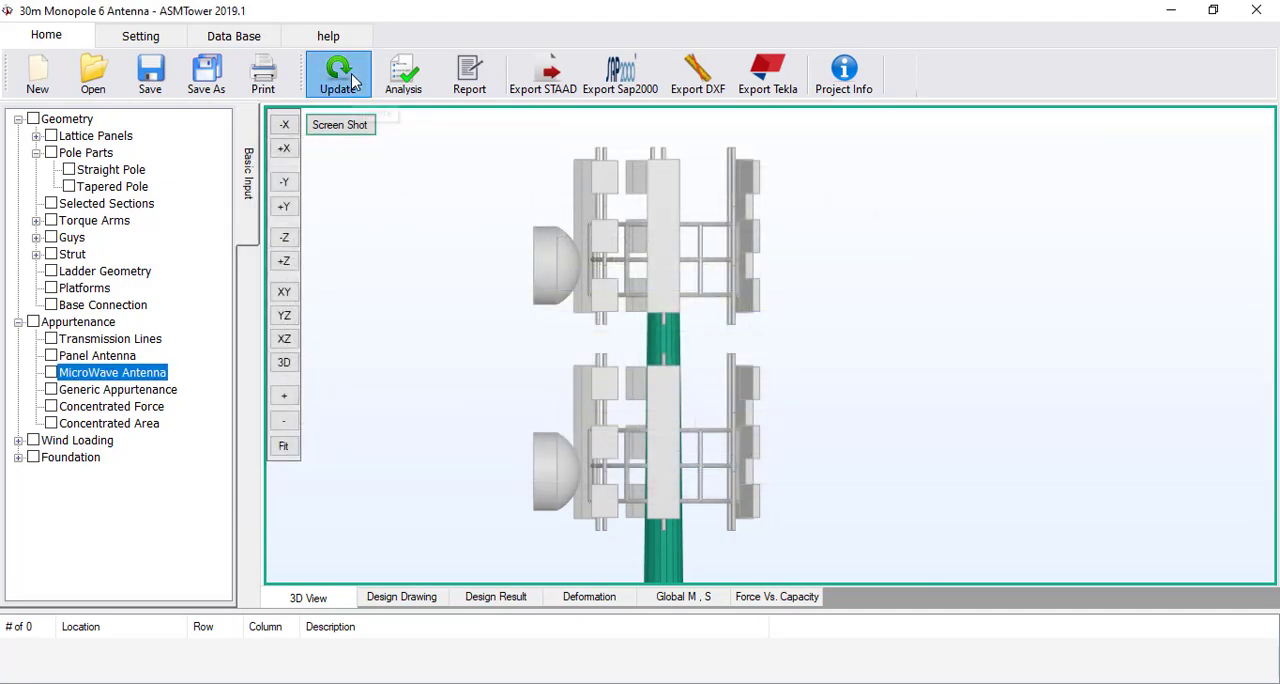
pyautogui.click(352, 80)
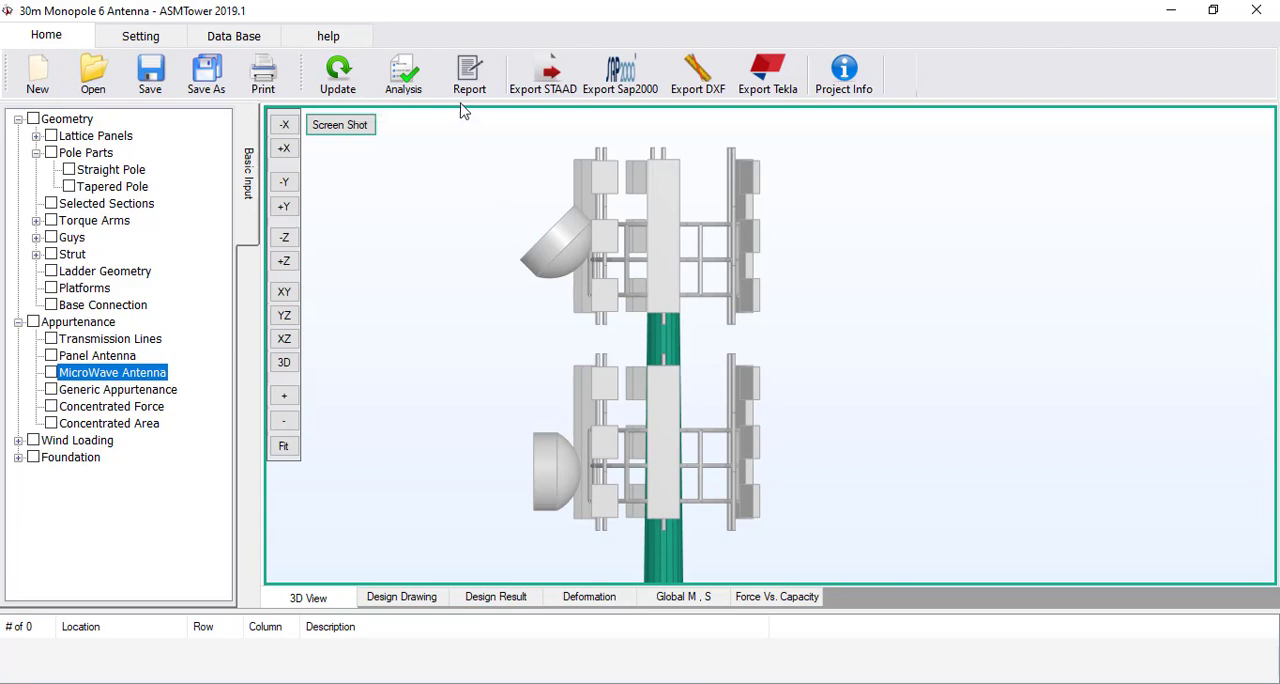
# Reset the tilt adjustment of the microwave antenna at 29.5 m to 0 degrees and update the model
pyautogui.doubleClick(137, 374)
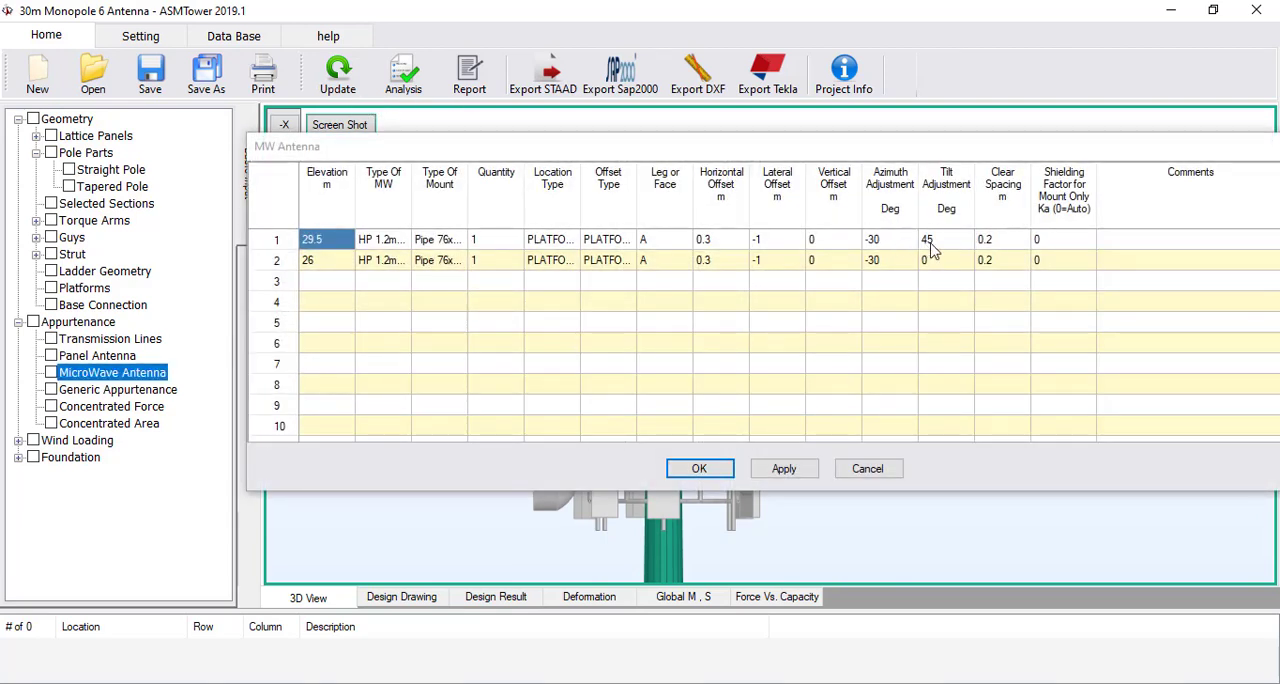
pyautogui.click(933, 244)
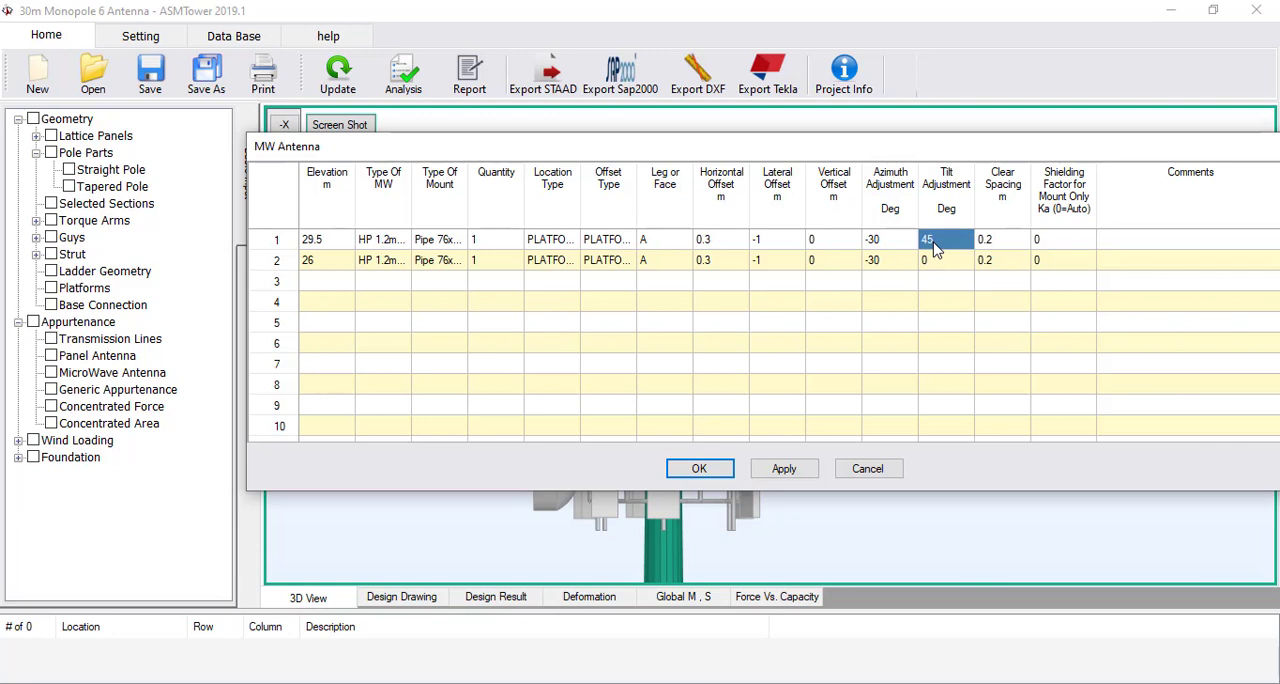
pyautogui.click(697, 467)
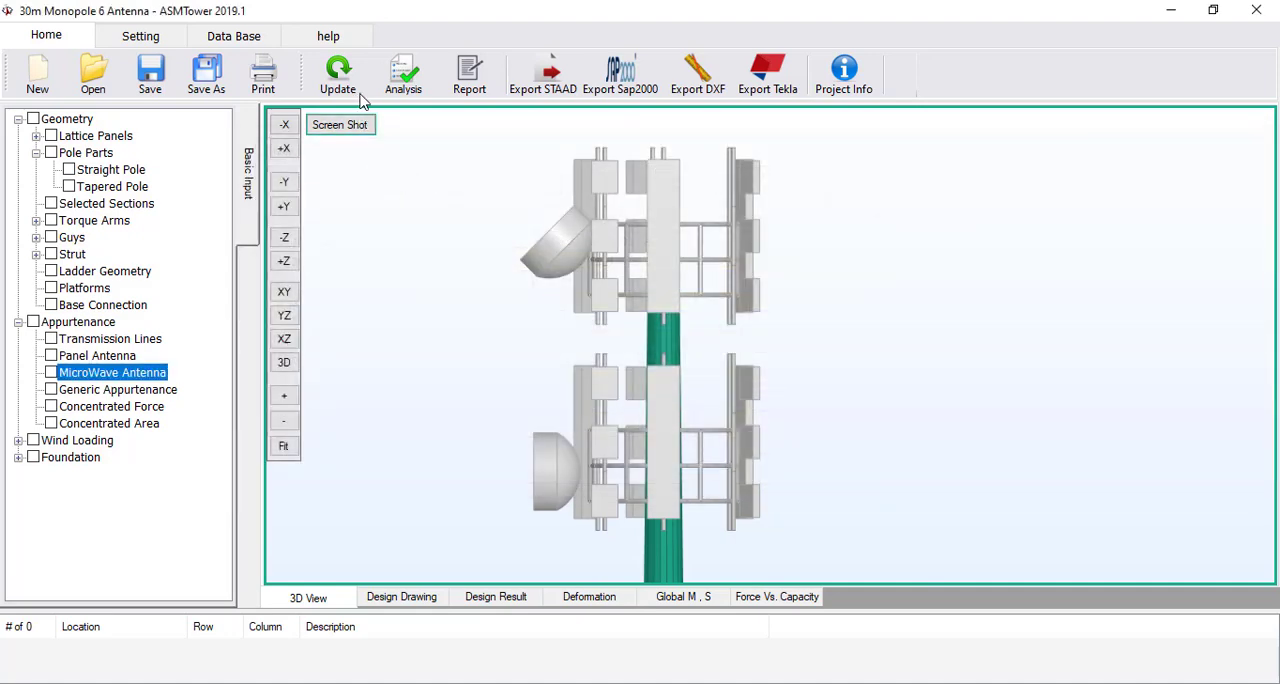
pyautogui.click(342, 88)
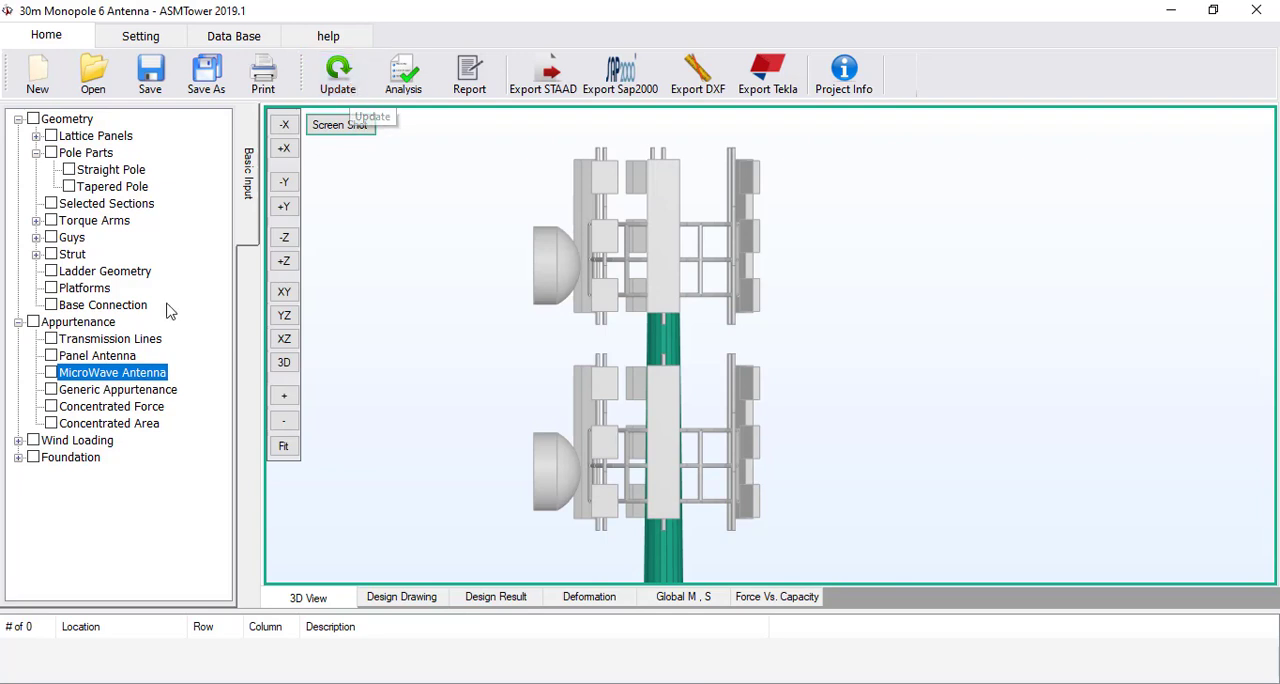
# Set the tilt adjustment of the three HexaBand panel antennas at 30 m to 20 degrees and update the model
pyautogui.doubleClick(110, 358)
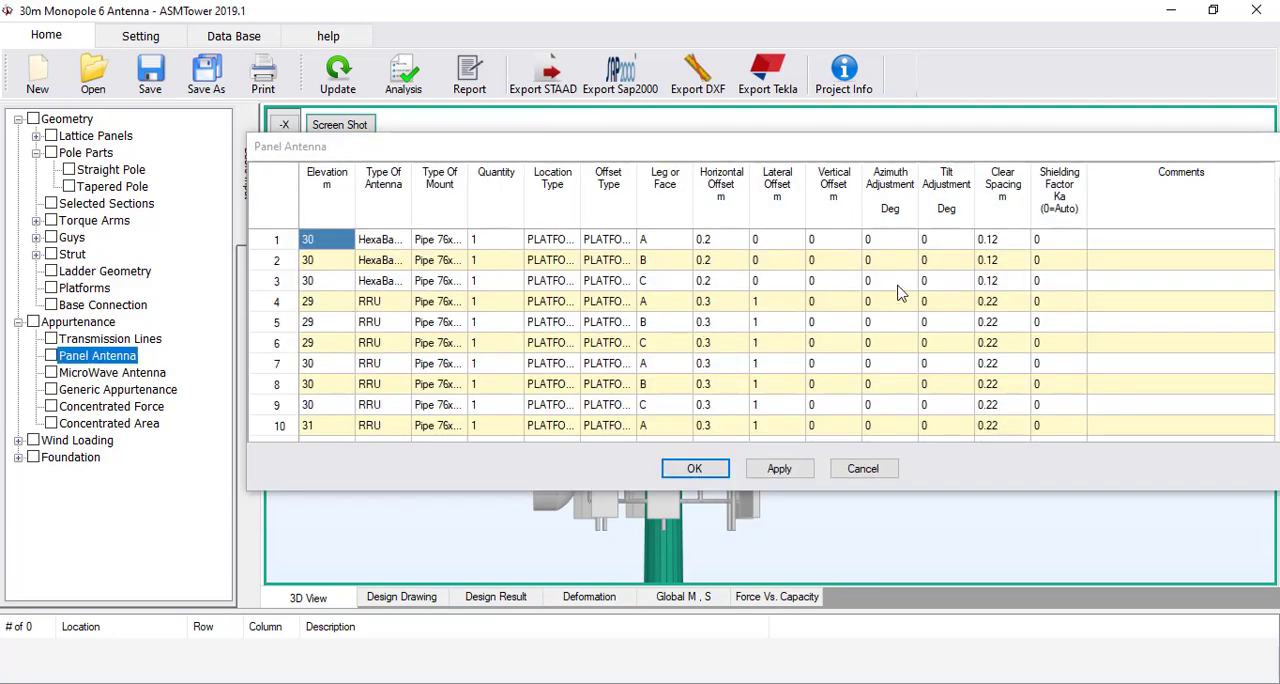
pyautogui.click(944, 248)
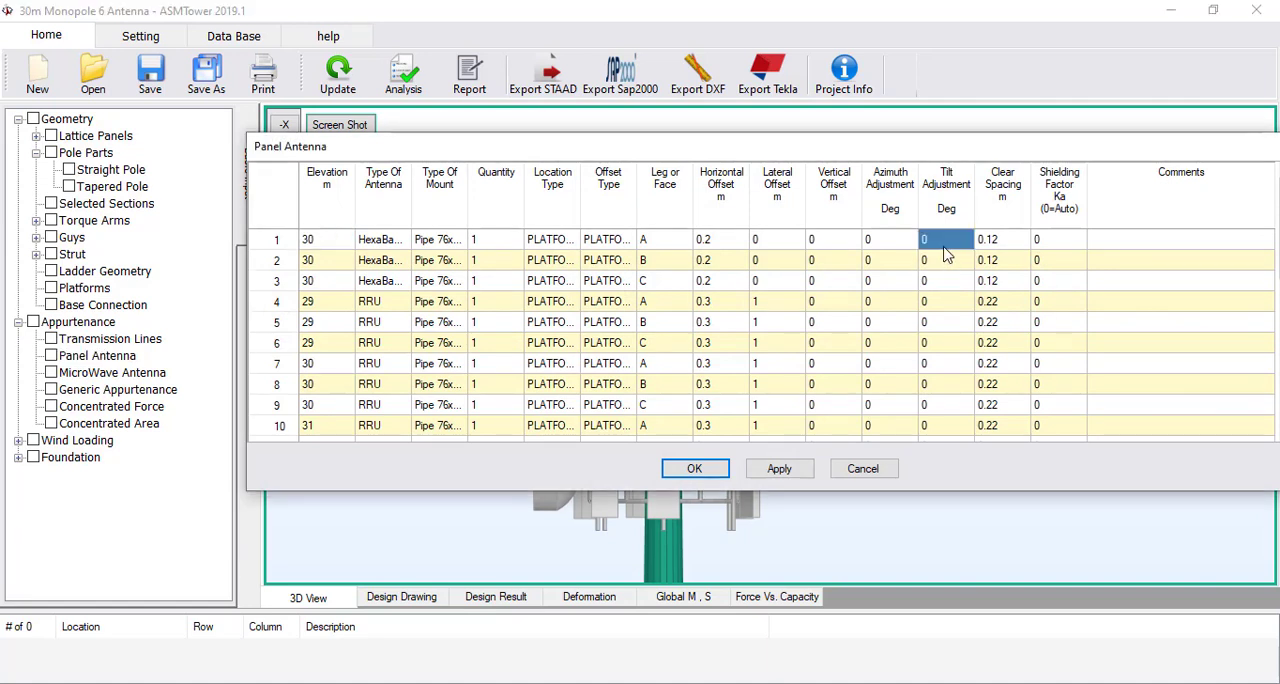
pyautogui.write('20')
pyautogui.click(946, 260)
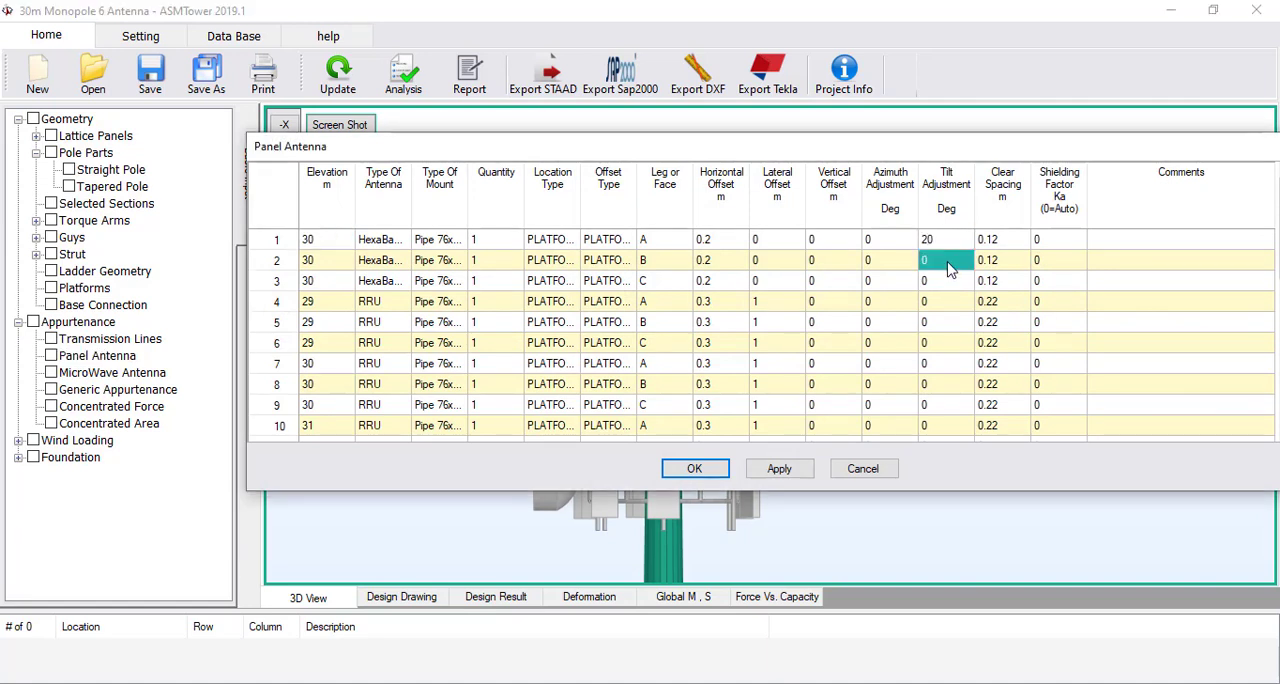
pyautogui.write('20')
pyautogui.click(948, 280)
pyautogui.write('20')
pyautogui.click(946, 302)
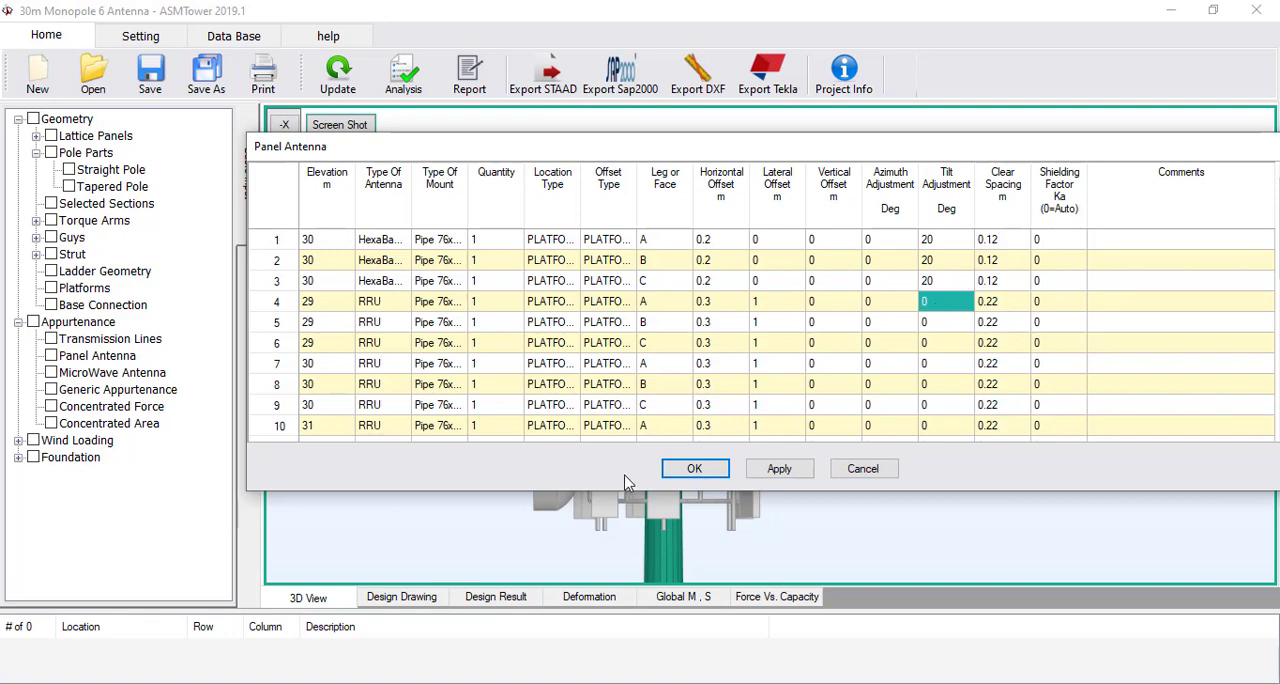
pyautogui.click(694, 468)
pyautogui.click(340, 68)
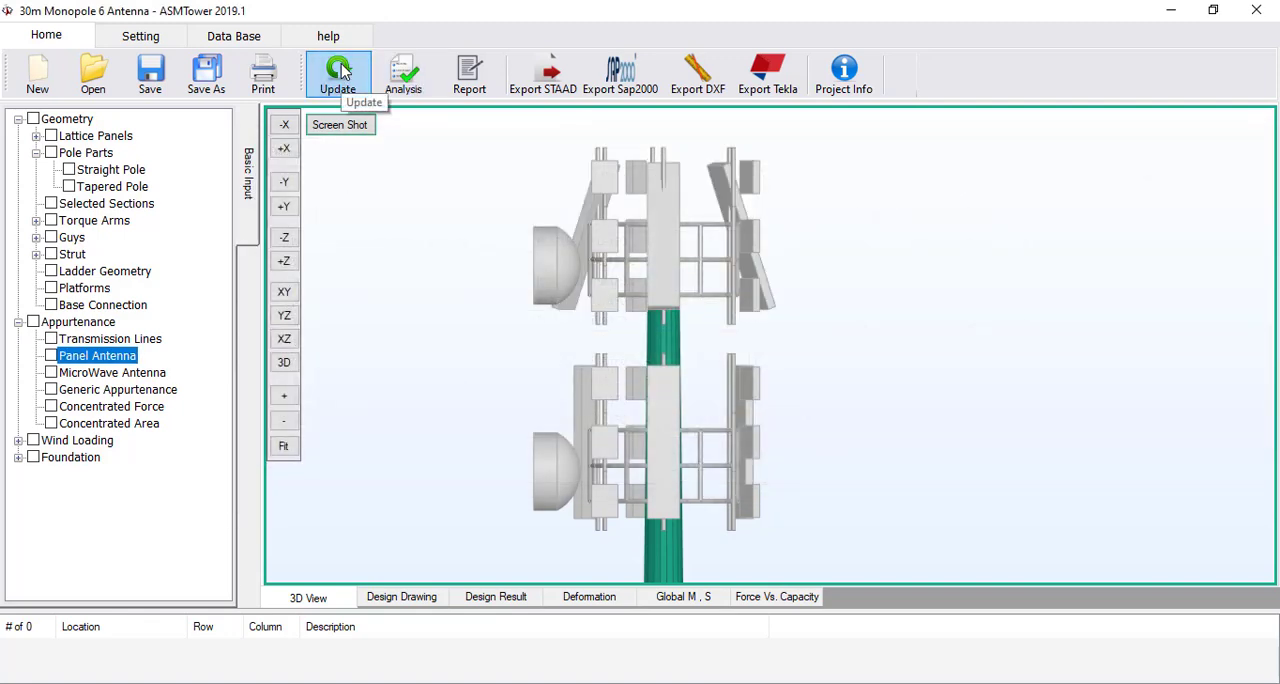
# Change the tilt adjustment of the HexaBand antenna in row 1 of the panel antenna table to -10 degrees
pyautogui.click(285, 182)
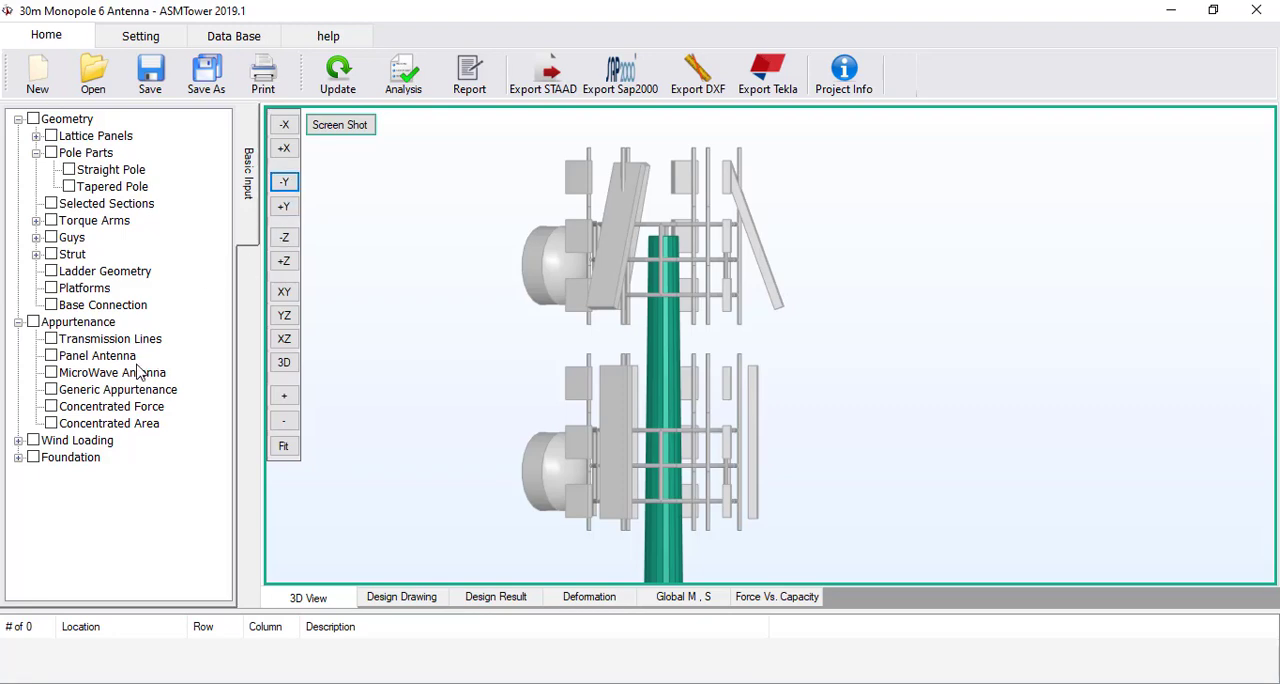
pyautogui.click(107, 358)
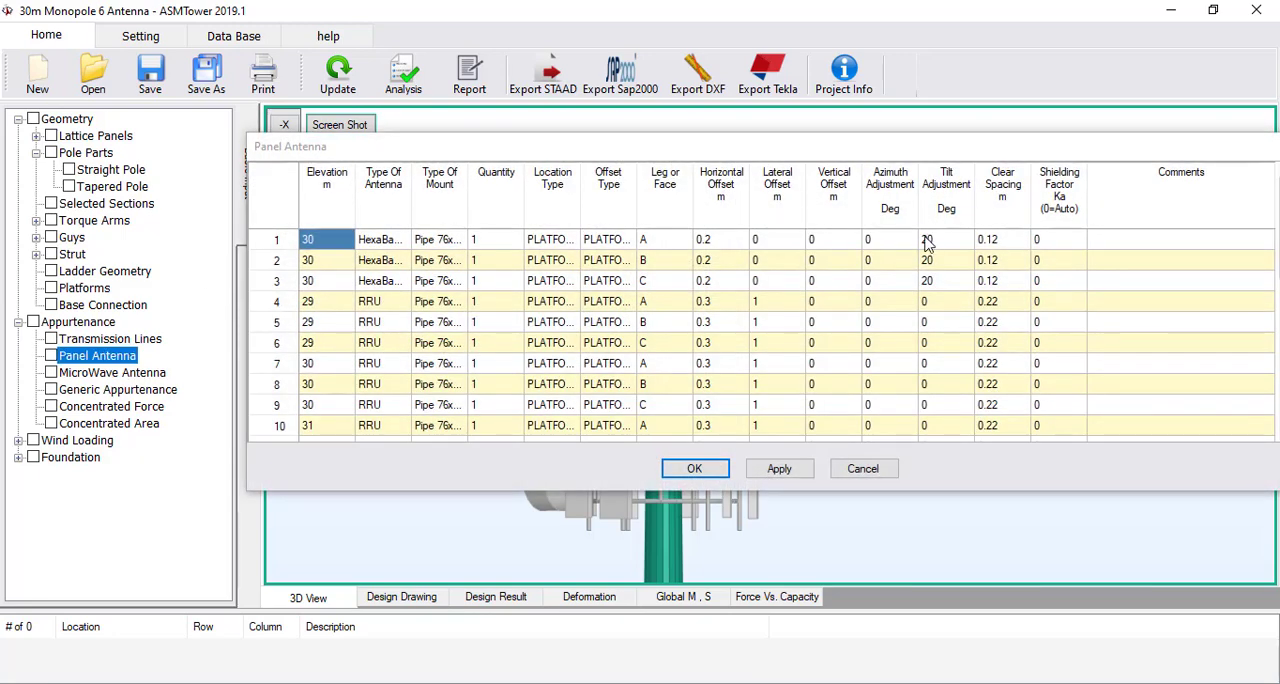
pyautogui.doubleClick(927, 243)
pyautogui.write('-')
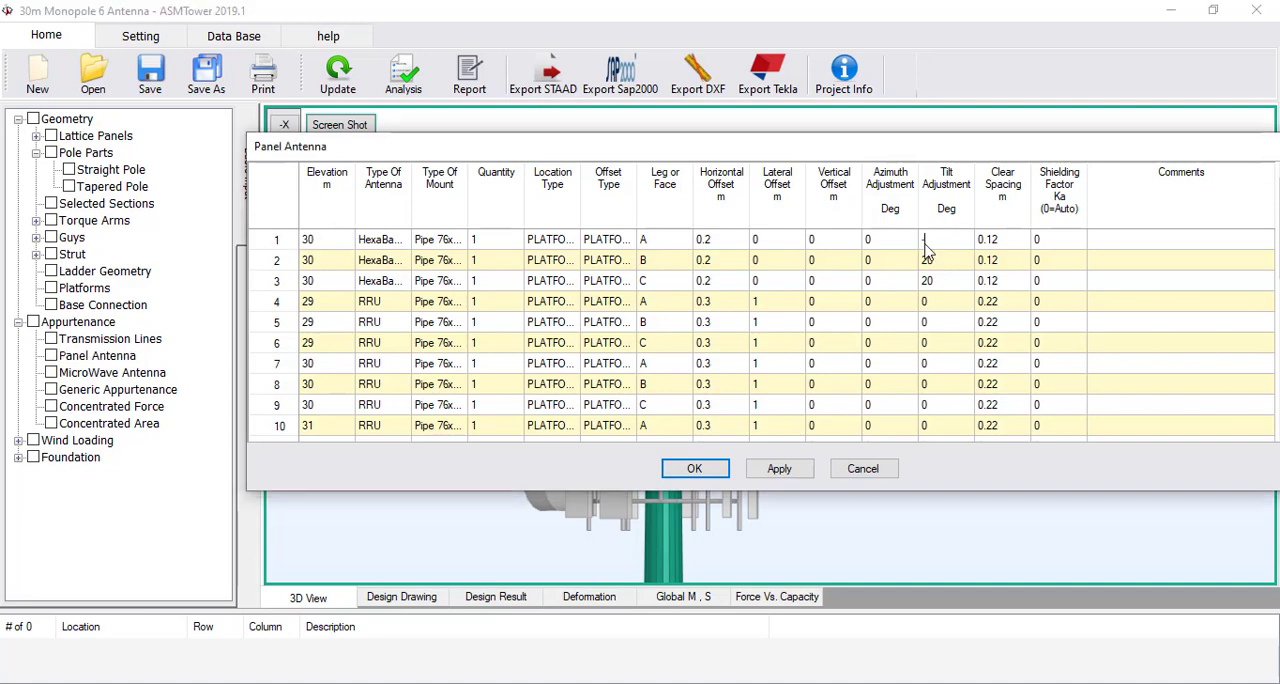
pyautogui.write('10')
pyautogui.press('Return')
# Copy the -10 degree tilt adjustment from row 1 to rows 2 and 3, accept the table and update the model
pyautogui.press('Up')
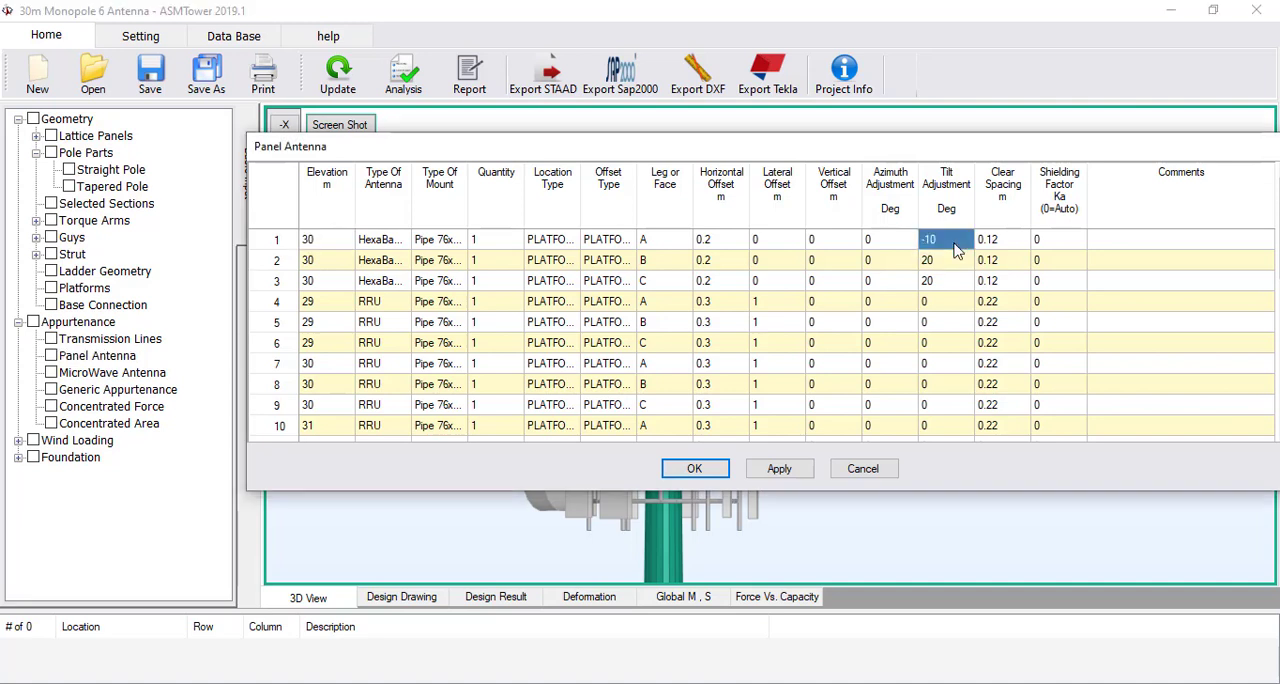
pyautogui.press('Down')
pyautogui.press('Down')
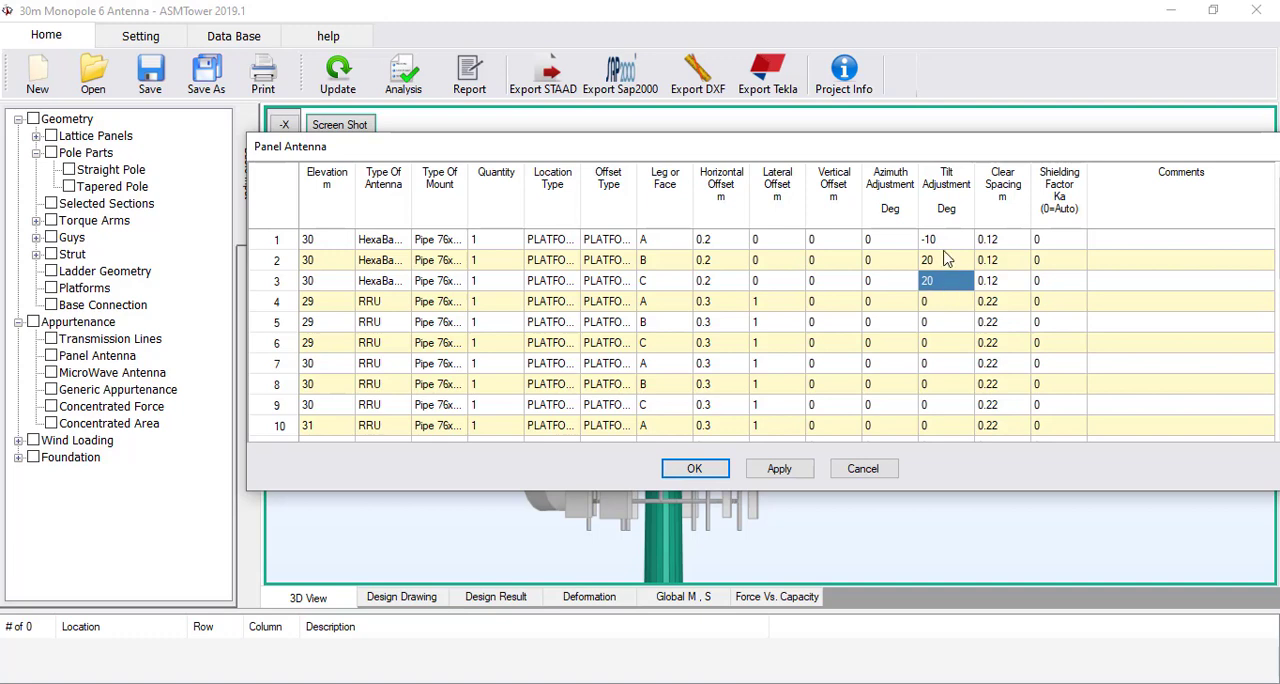
pyautogui.press('Up')
pyautogui.write('-10')
pyautogui.press('Down')
pyautogui.write('-10')
pyautogui.click(692, 470)
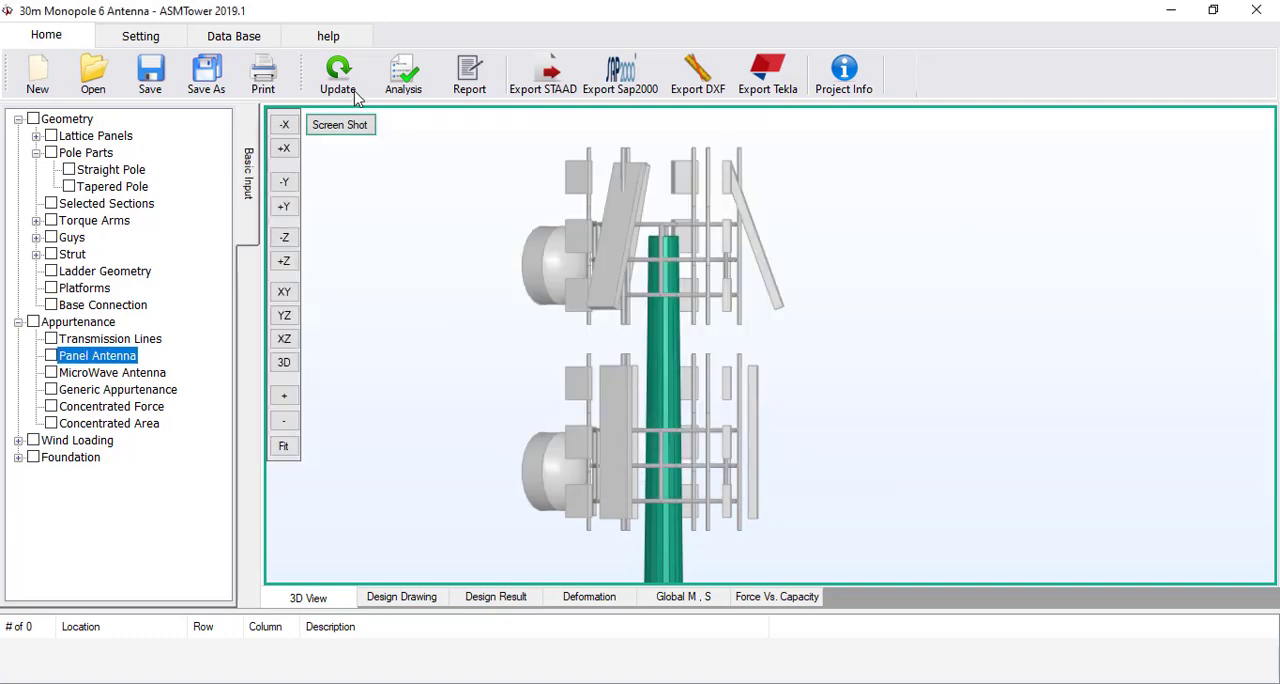
pyautogui.click(345, 88)
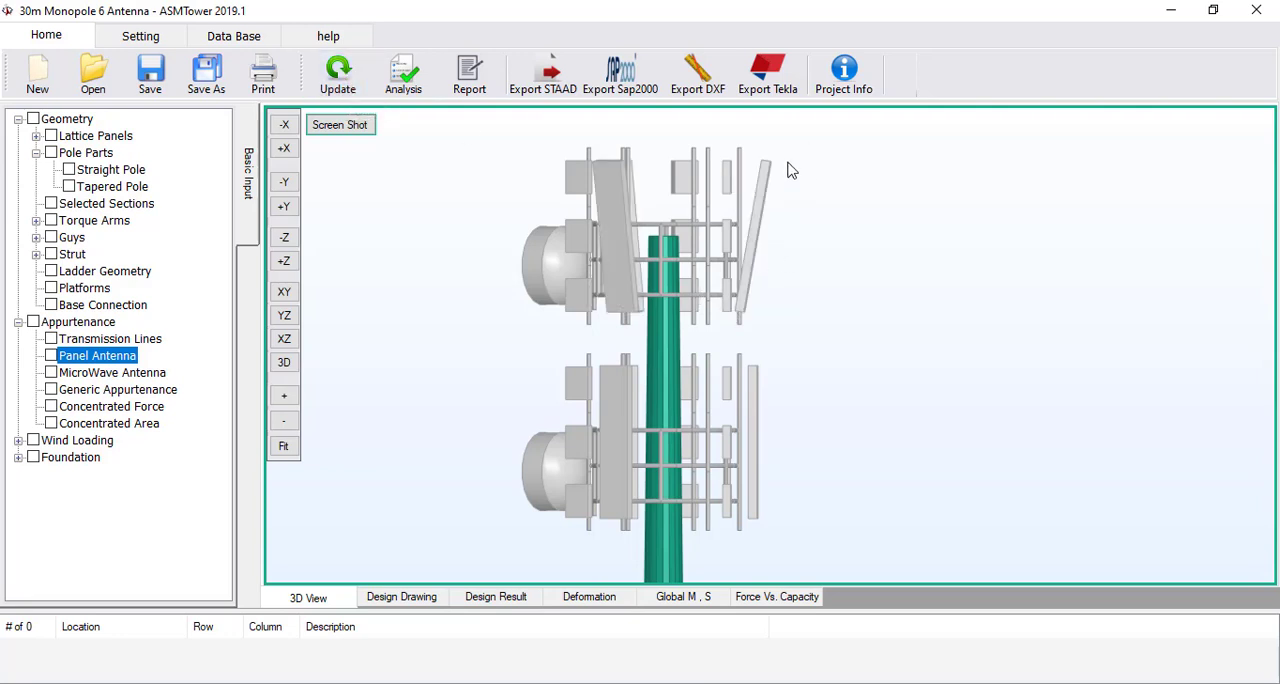
# Return the tilt adjustment of the three HexaBand antennas at 30 m to 0 degrees and update the model
pyautogui.doubleClick(108, 356)
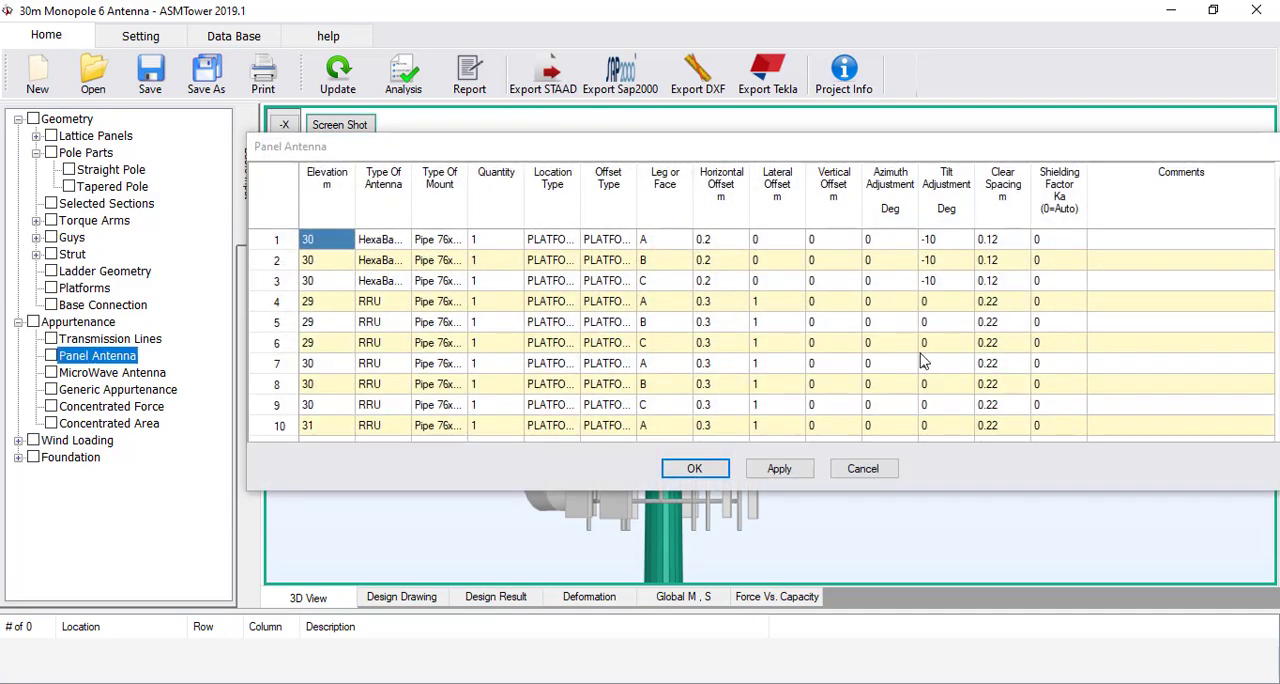
pyautogui.write('0')
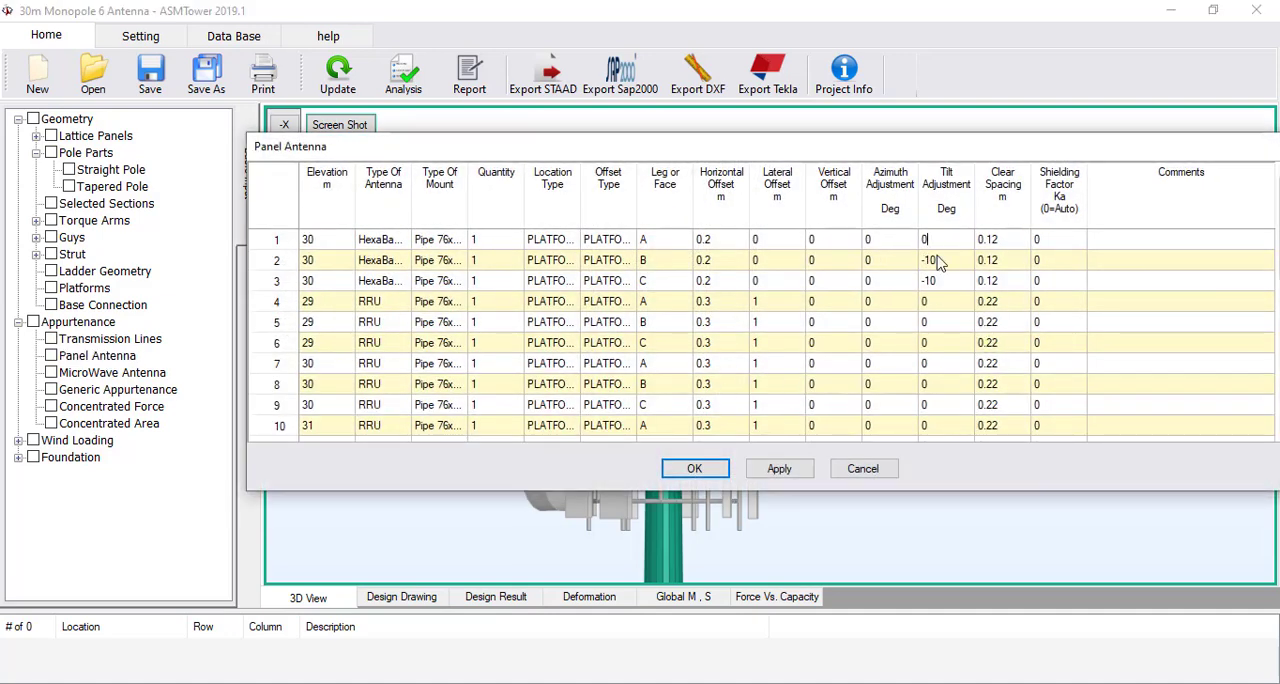
pyautogui.click(932, 258)
pyautogui.write('0')
pyautogui.click(934, 276)
pyautogui.write('0')
pyautogui.click(939, 305)
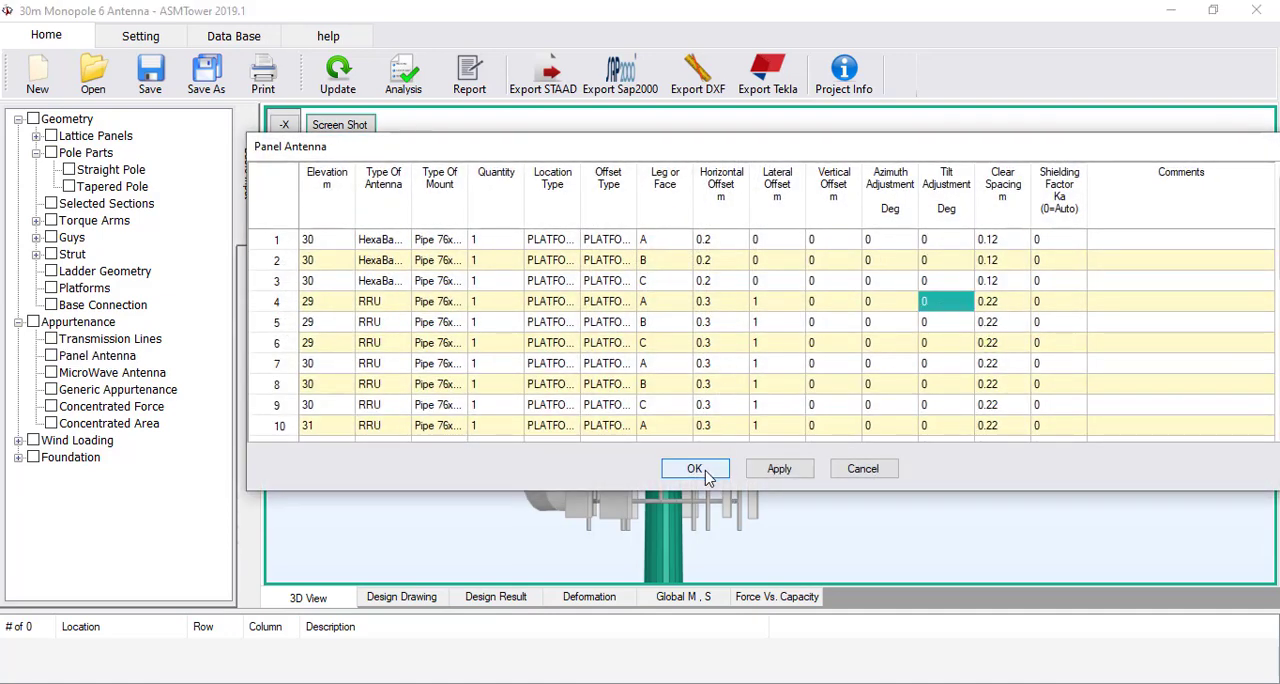
pyautogui.click(694, 468)
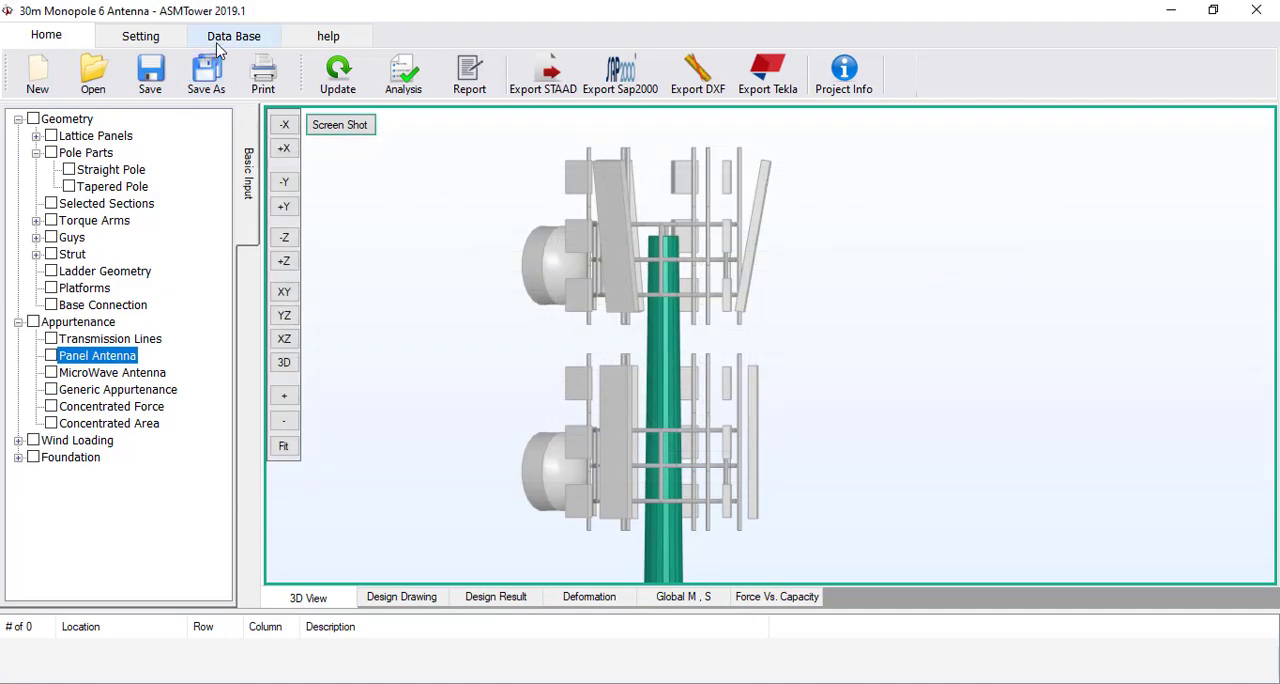
pyautogui.click(326, 84)
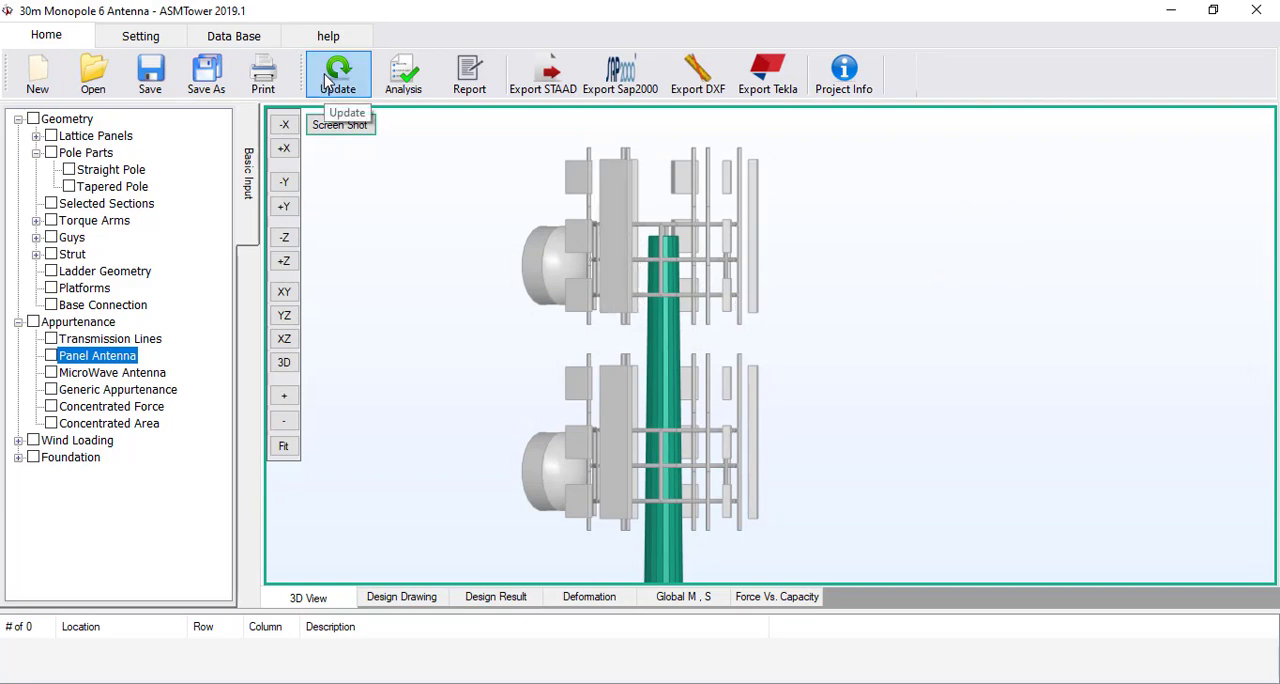
# In the wind design code data, set the basic design wind speed to 160 km/hr and the service wind speed to 112 km/hr
pyautogui.click(280, 446)
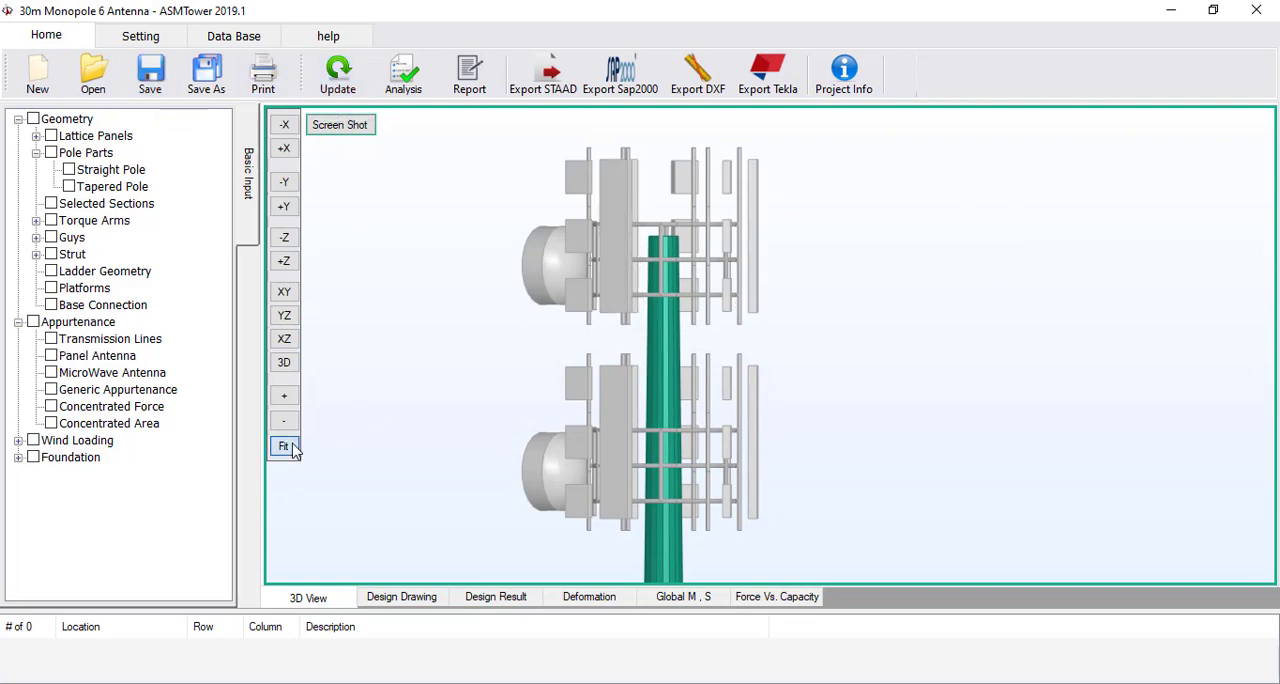
pyautogui.moveTo(700, 383); pyautogui.dragTo(623, 343)
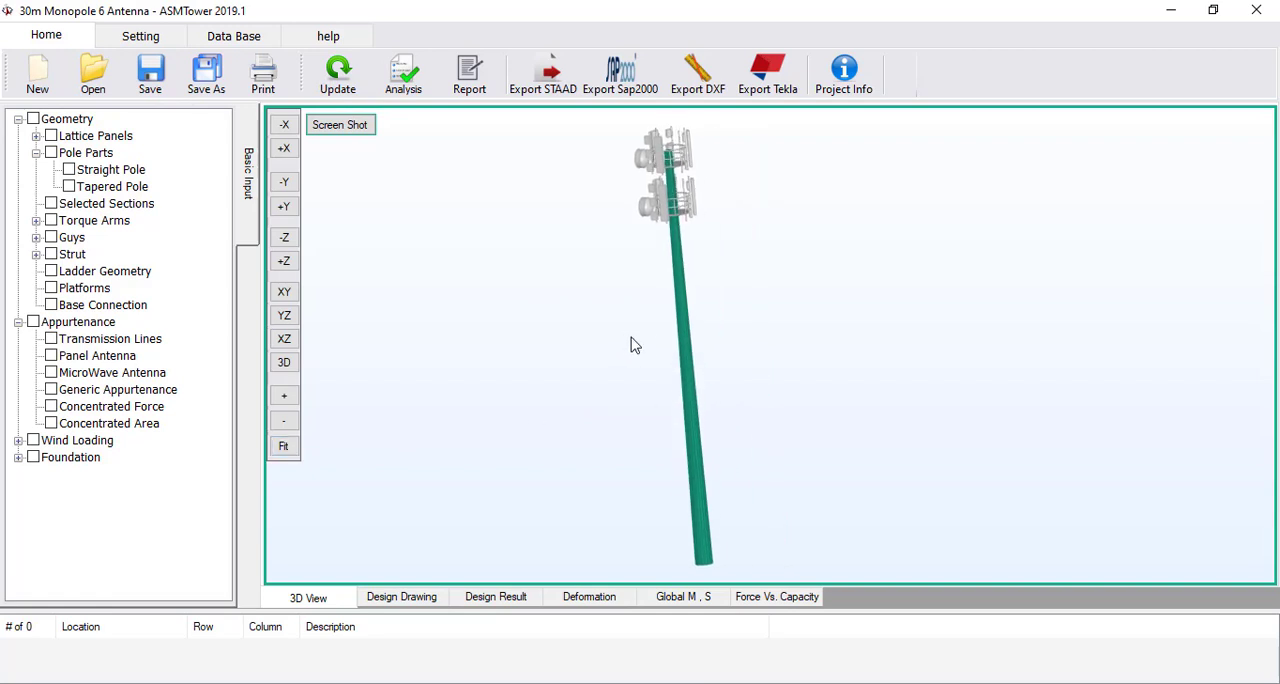
pyautogui.click(19, 441)
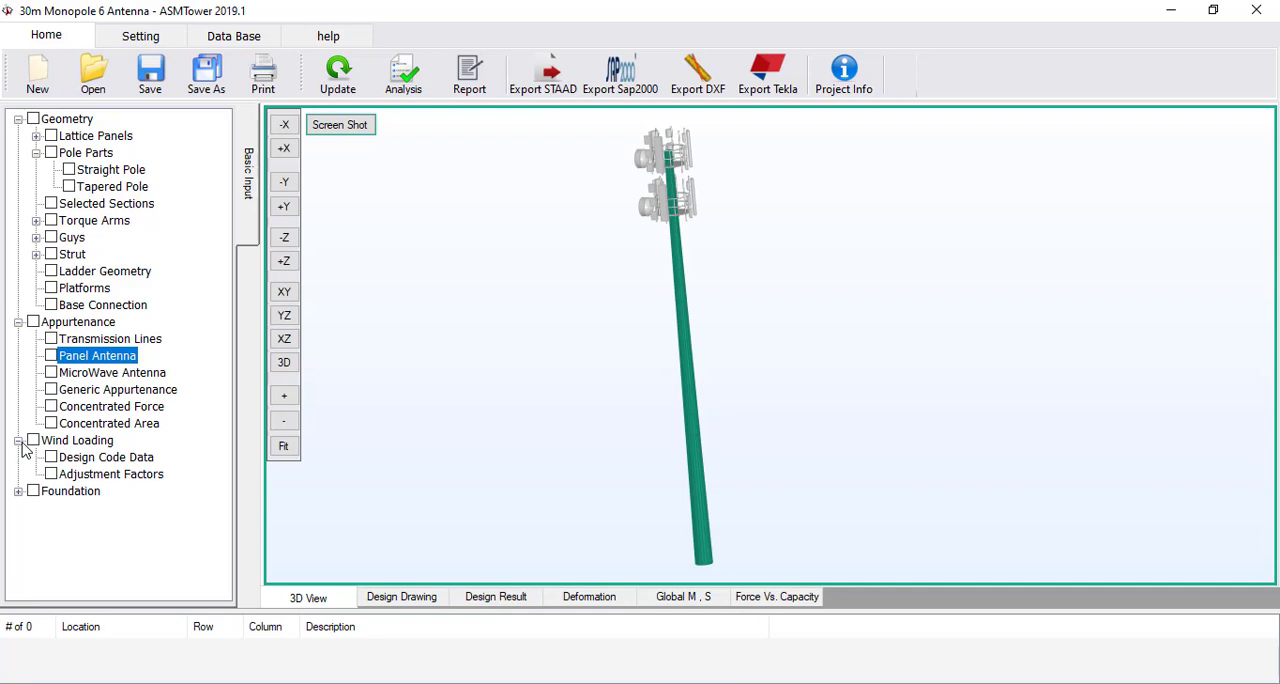
pyautogui.doubleClick(106, 459)
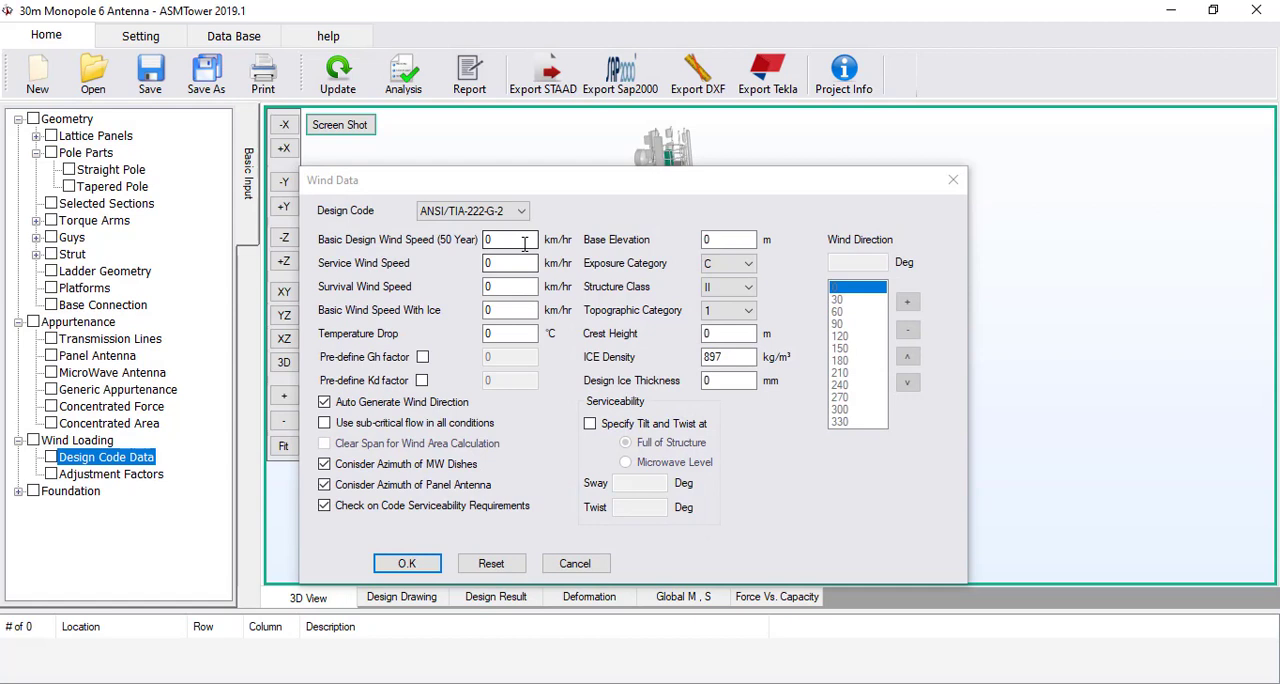
pyautogui.doubleClick(524, 243)
pyautogui.write('160')
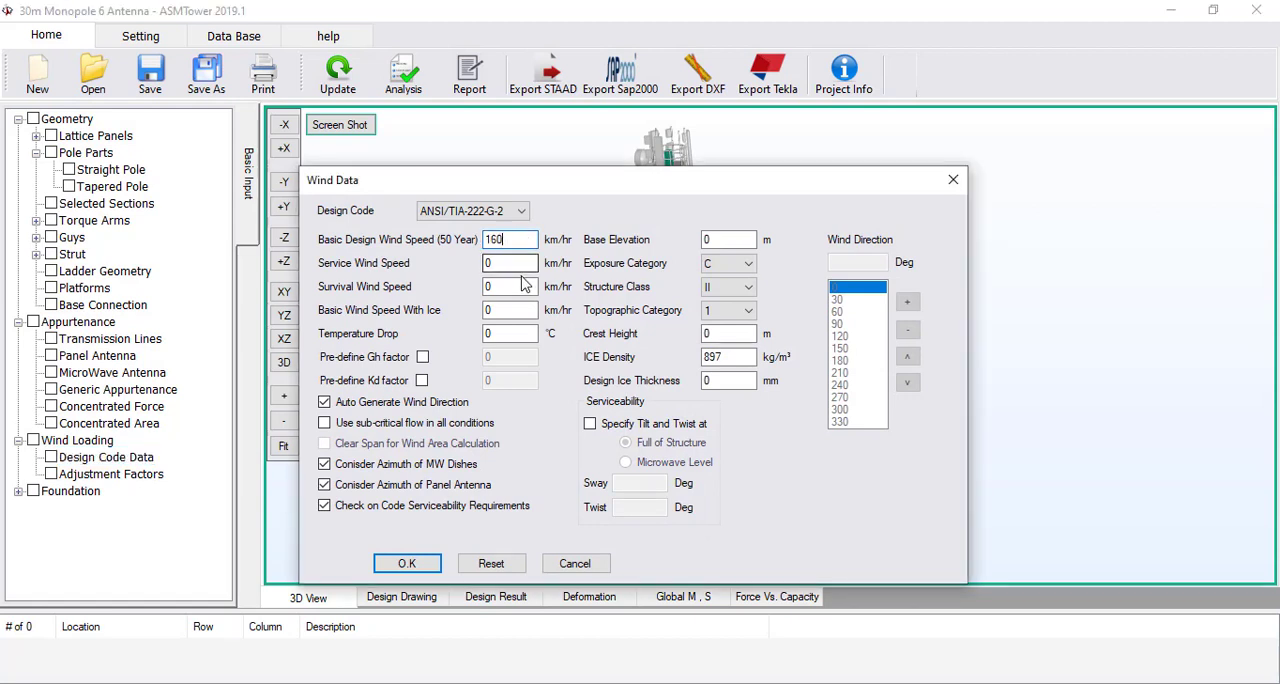
pyautogui.doubleClick(523, 261)
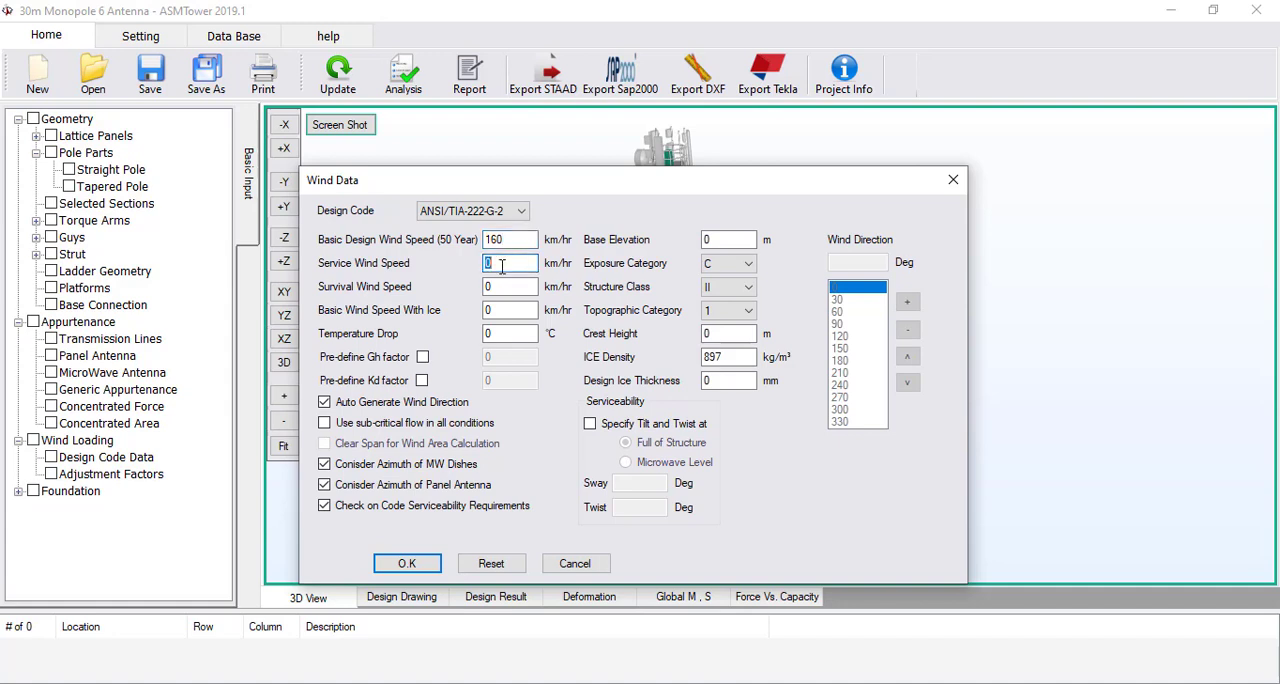
pyautogui.write('12')
pyautogui.press('BackSpace')
pyautogui.write('12')
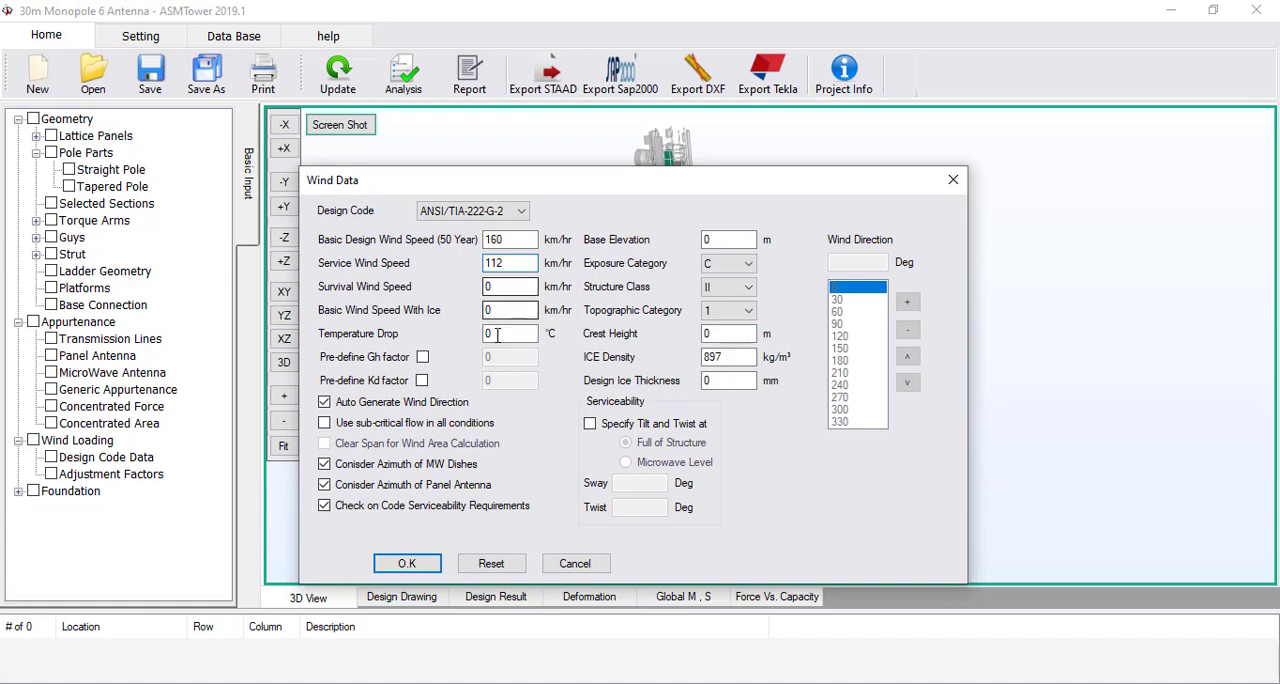
# Specify serviceability limits of 1 degree sway and 1 degree twist, accept the wind data and save the project
pyautogui.click(604, 427)
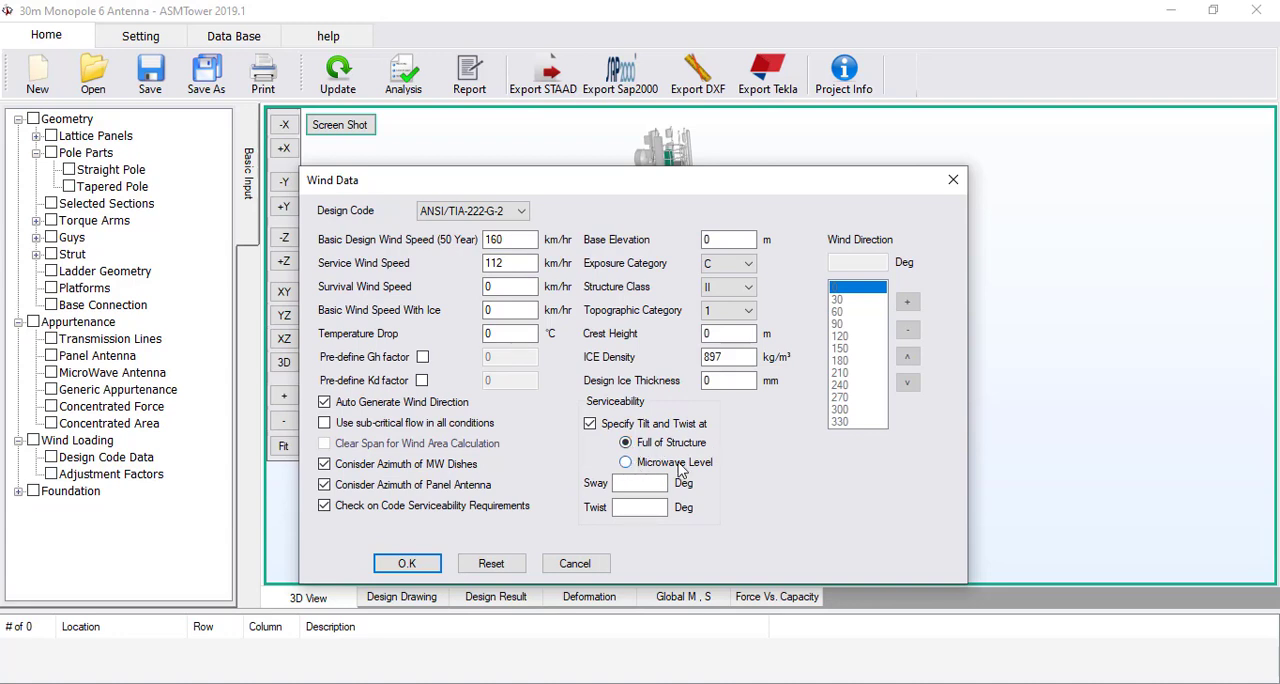
pyautogui.click(640, 483)
pyautogui.write('1')
pyautogui.click(646, 507)
pyautogui.write('1')
pyautogui.click(646, 483)
pyautogui.click(420, 563)
pyautogui.click(163, 78)
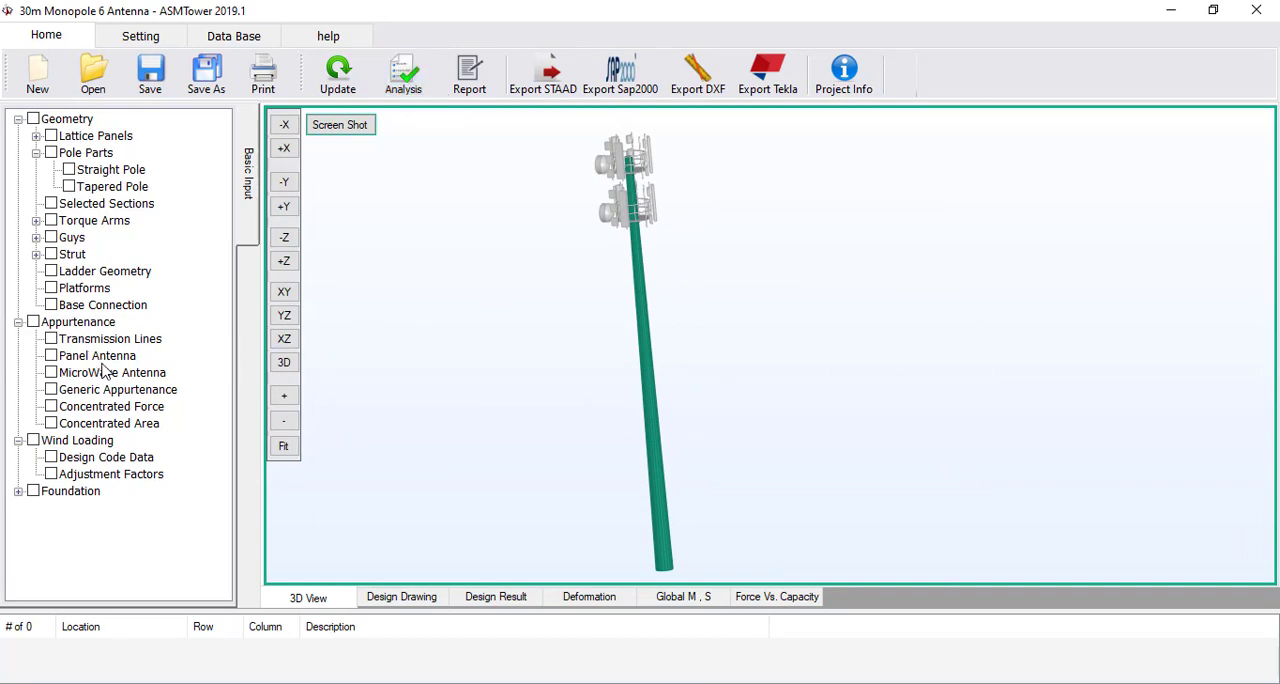
# Start a ladder entry in the ladder geometry table with bottom elevation 0 m and top elevation 30 m
pyautogui.click(96, 274)
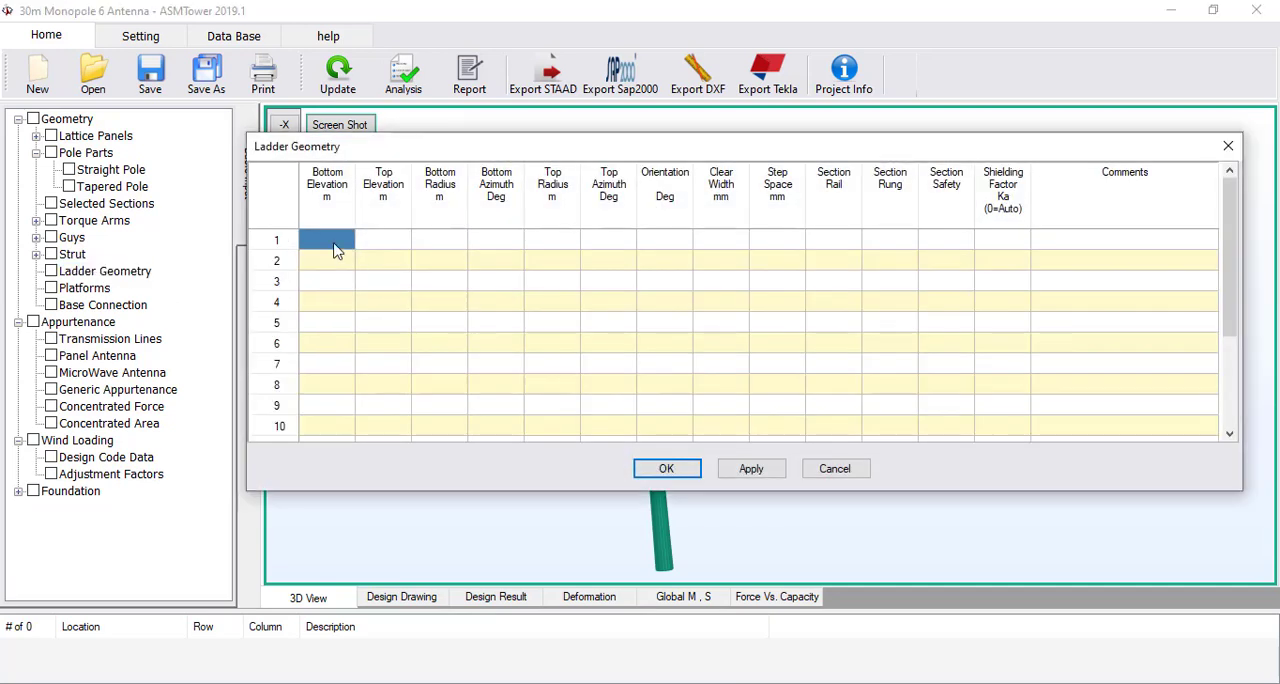
pyautogui.click(334, 246)
pyautogui.write('0')
pyautogui.click(385, 247)
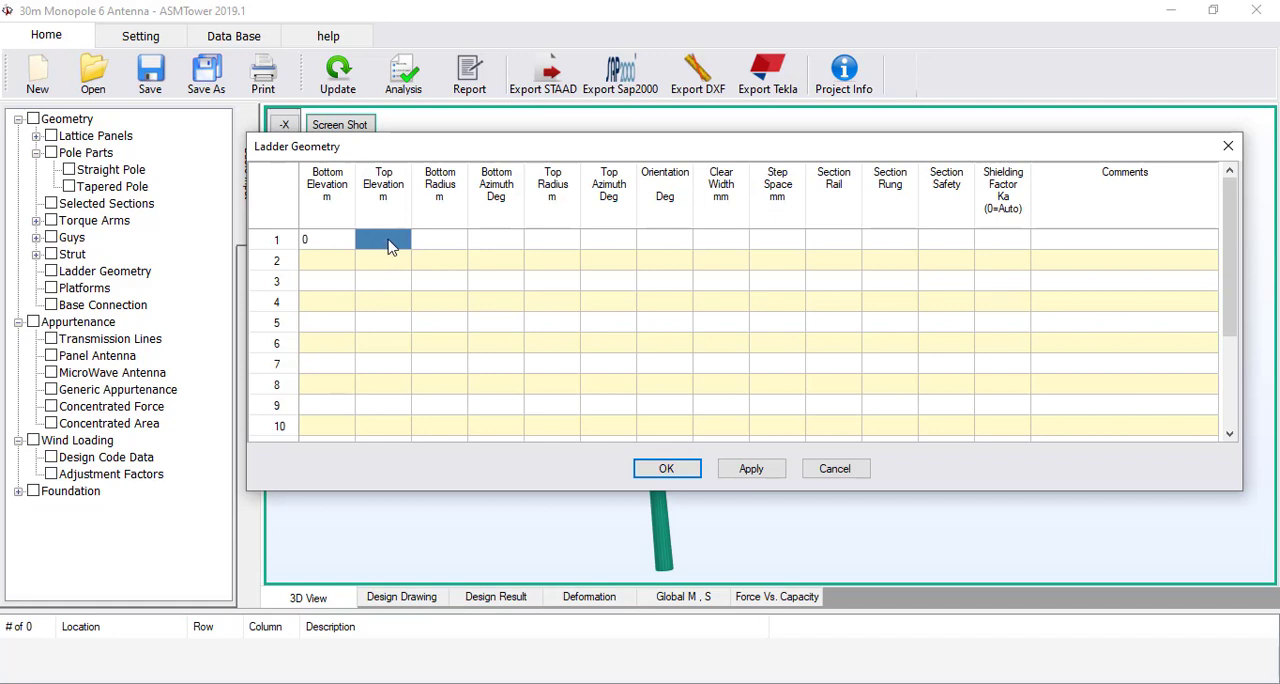
pyautogui.write('30')
pyautogui.click(435, 249)
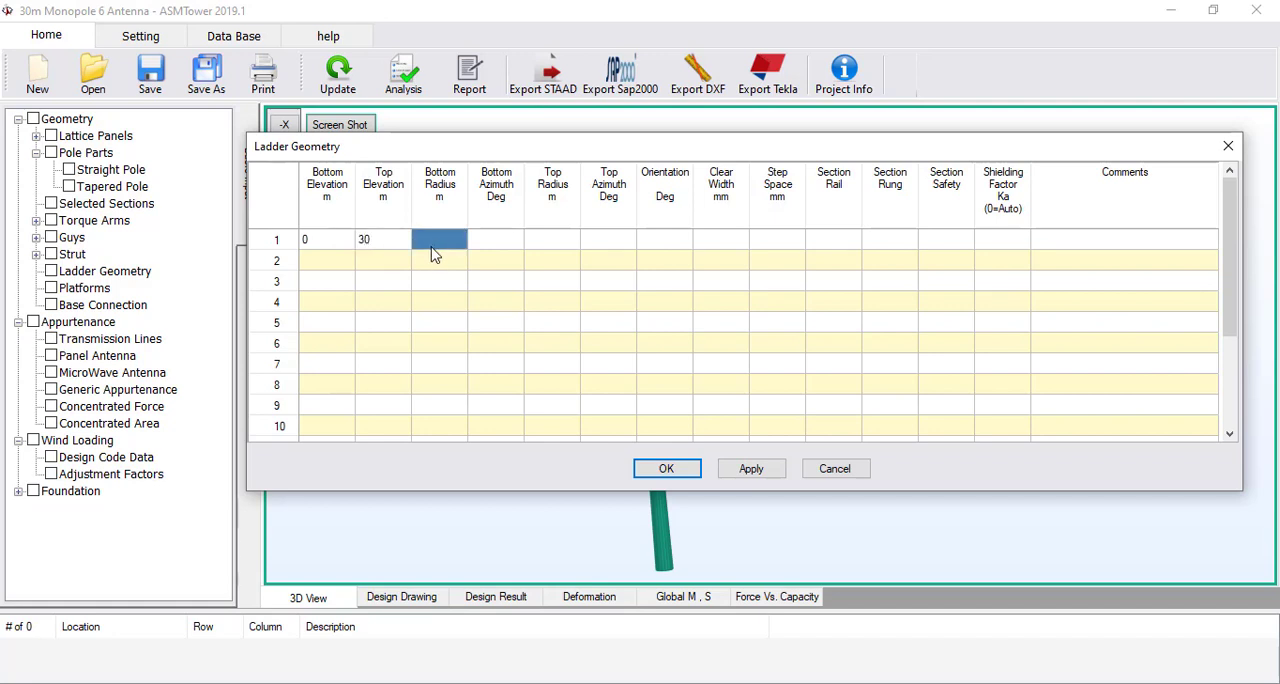
# Set the ladder's bottom radius to 0.75 m and top radius to 0.4 m, with both azimuths at 0 degrees
pyautogui.click(432, 249)
pyautogui.write('.75')
pyautogui.press('Tab')
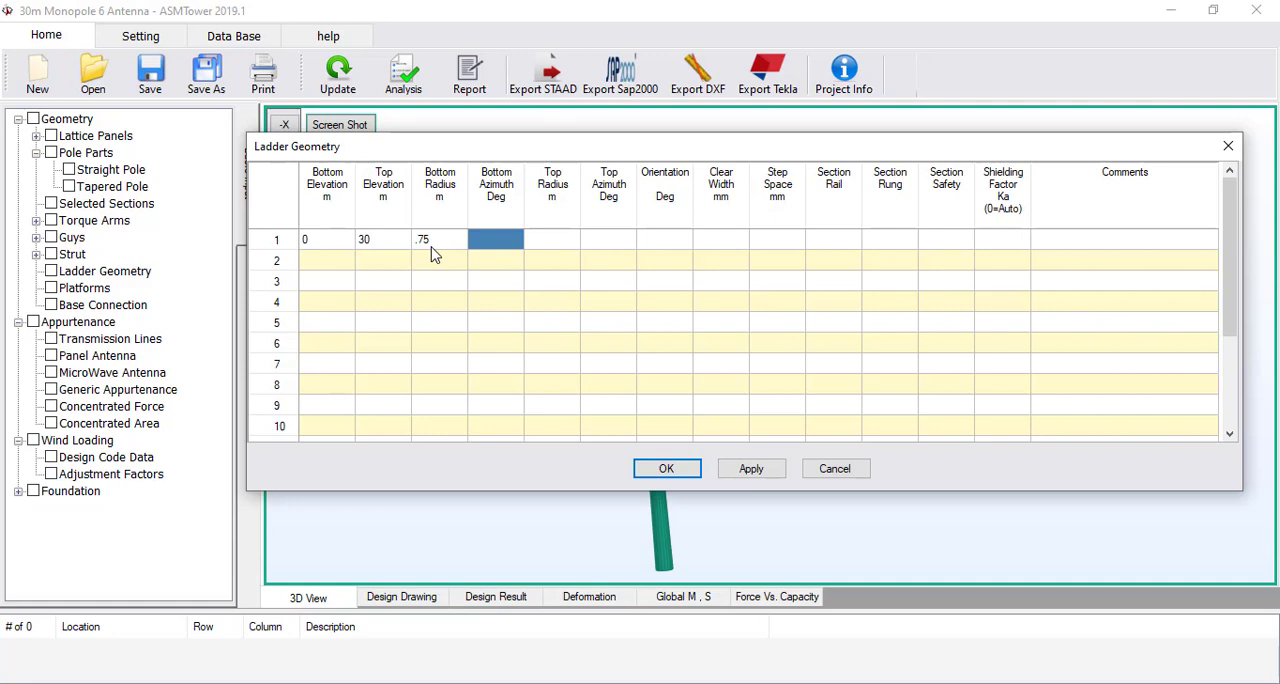
pyautogui.write('0')
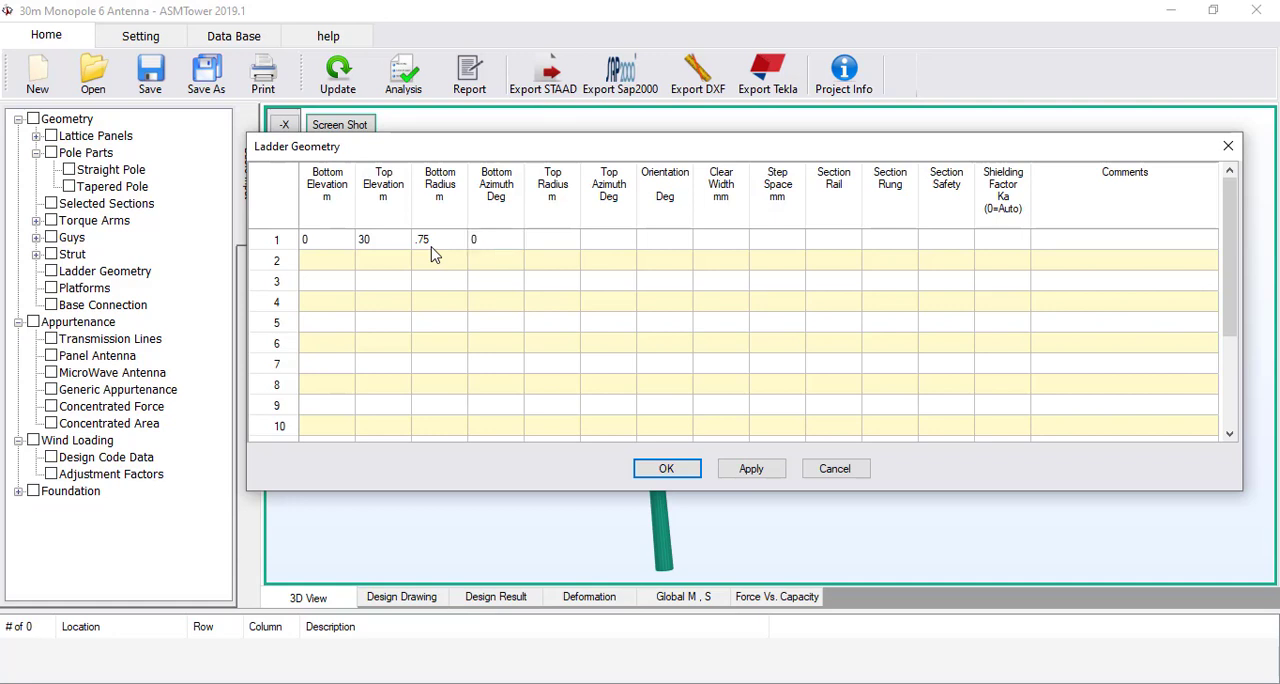
pyautogui.press('Tab')
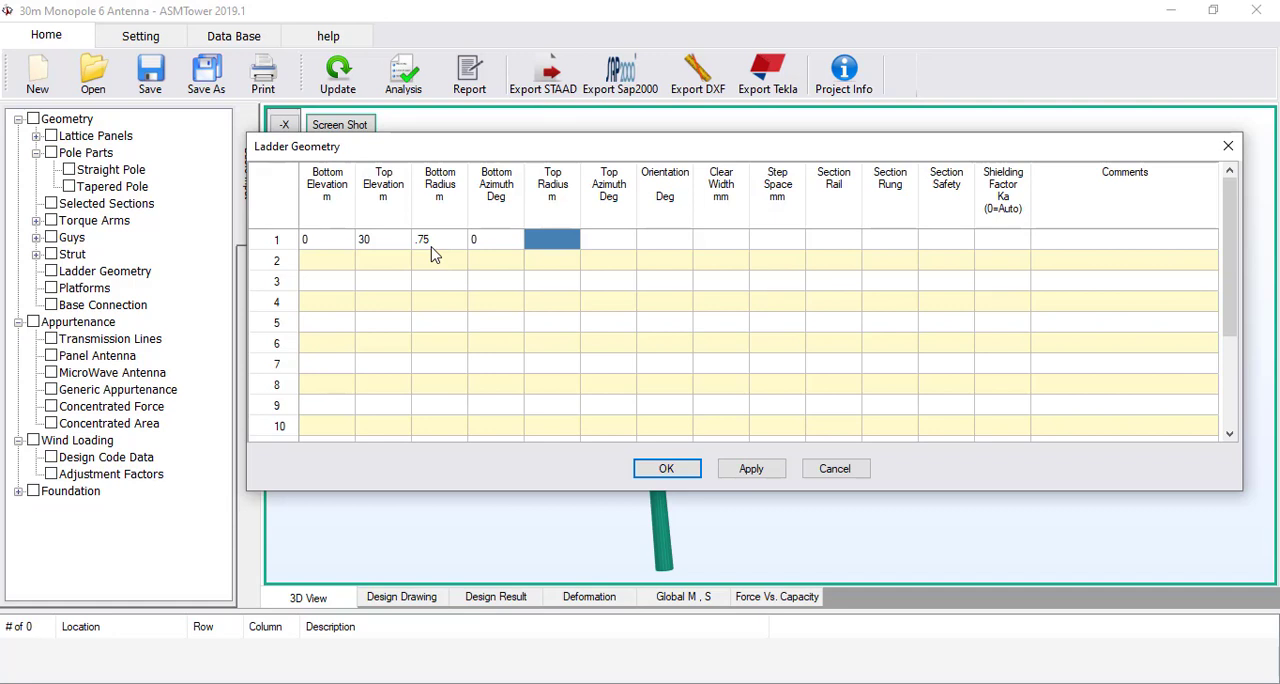
pyautogui.write('0.4')
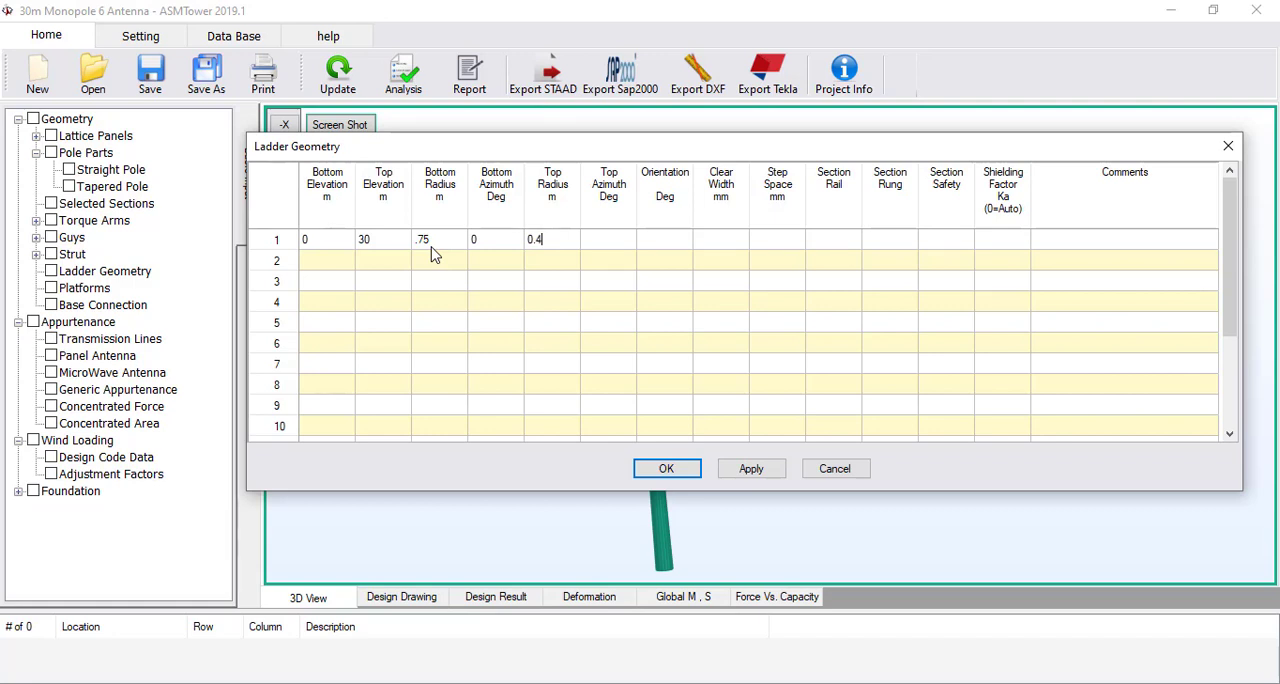
pyautogui.press('Tab')
pyautogui.write('0')
pyautogui.press('Tab')
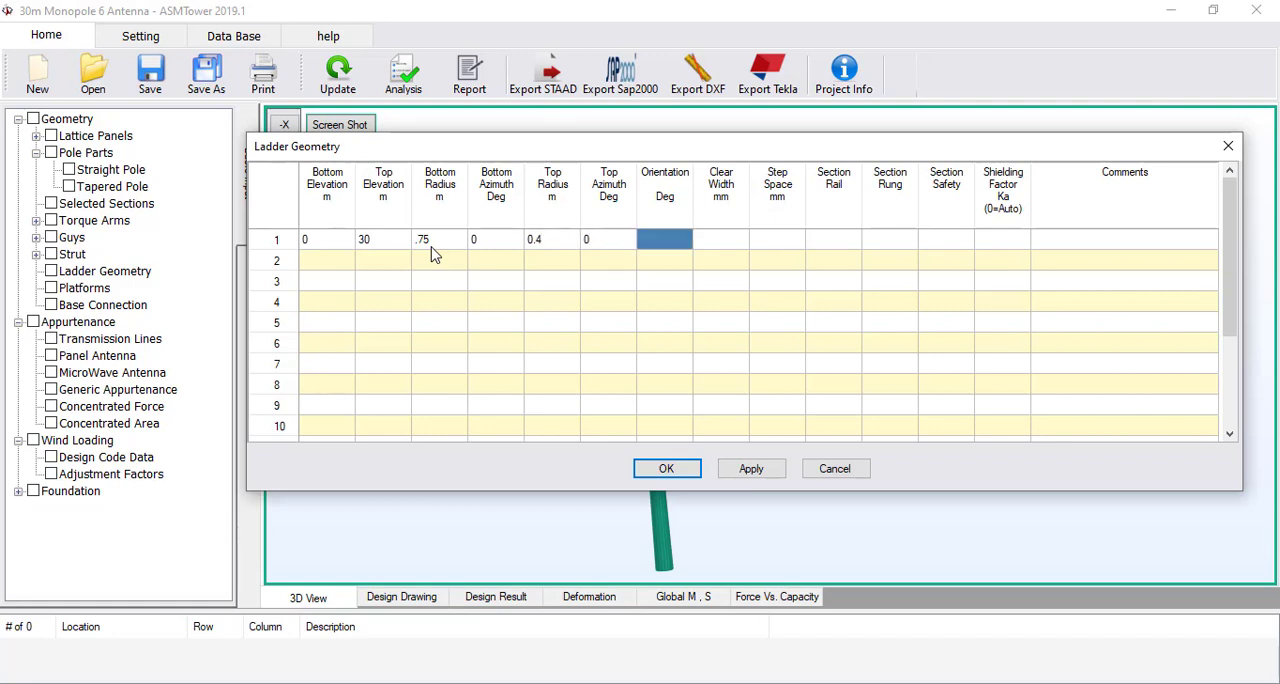
# Give the ladder a 0 degree orientation, 350 mm clear width and 300 mm step spacing
pyautogui.write('0')
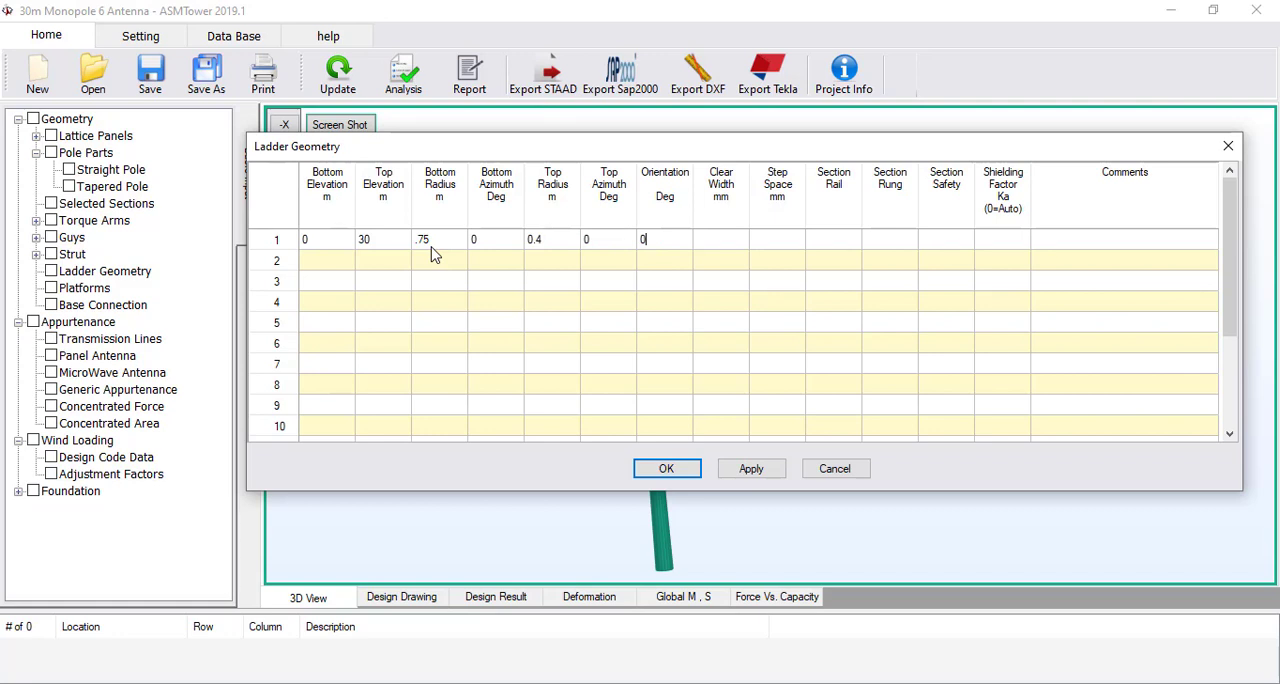
pyautogui.press('Tab')
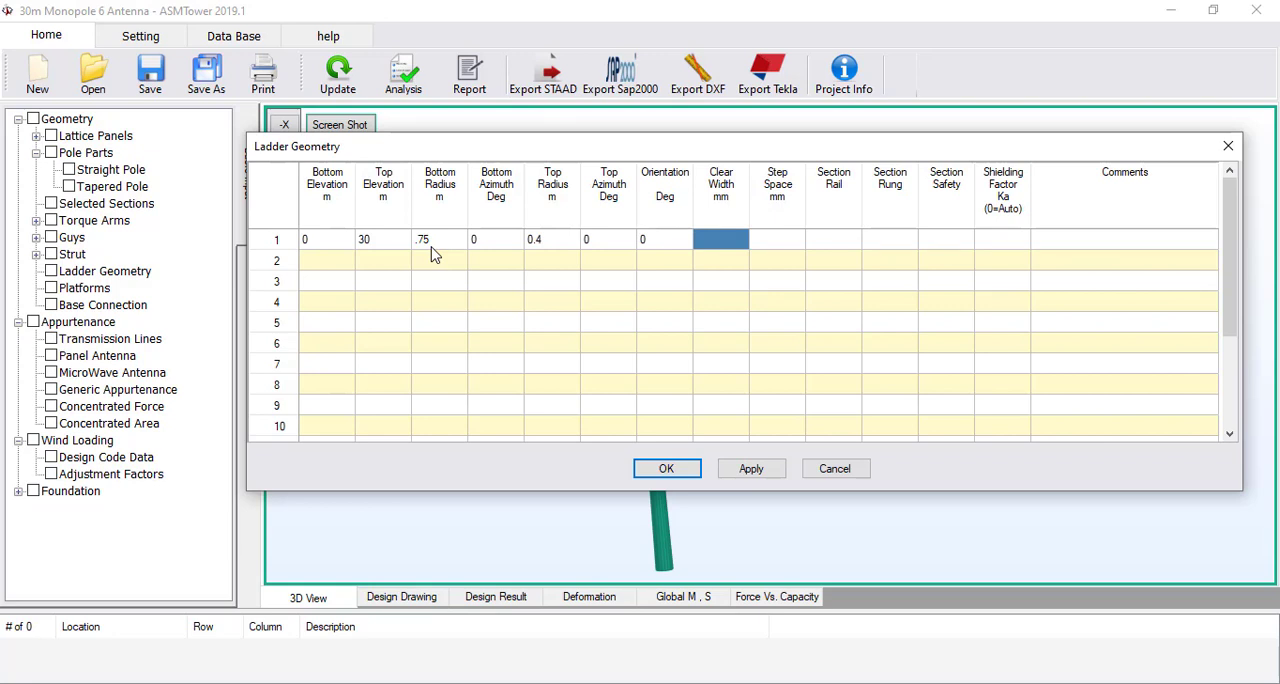
pyautogui.write('350')
pyautogui.press('Tab')
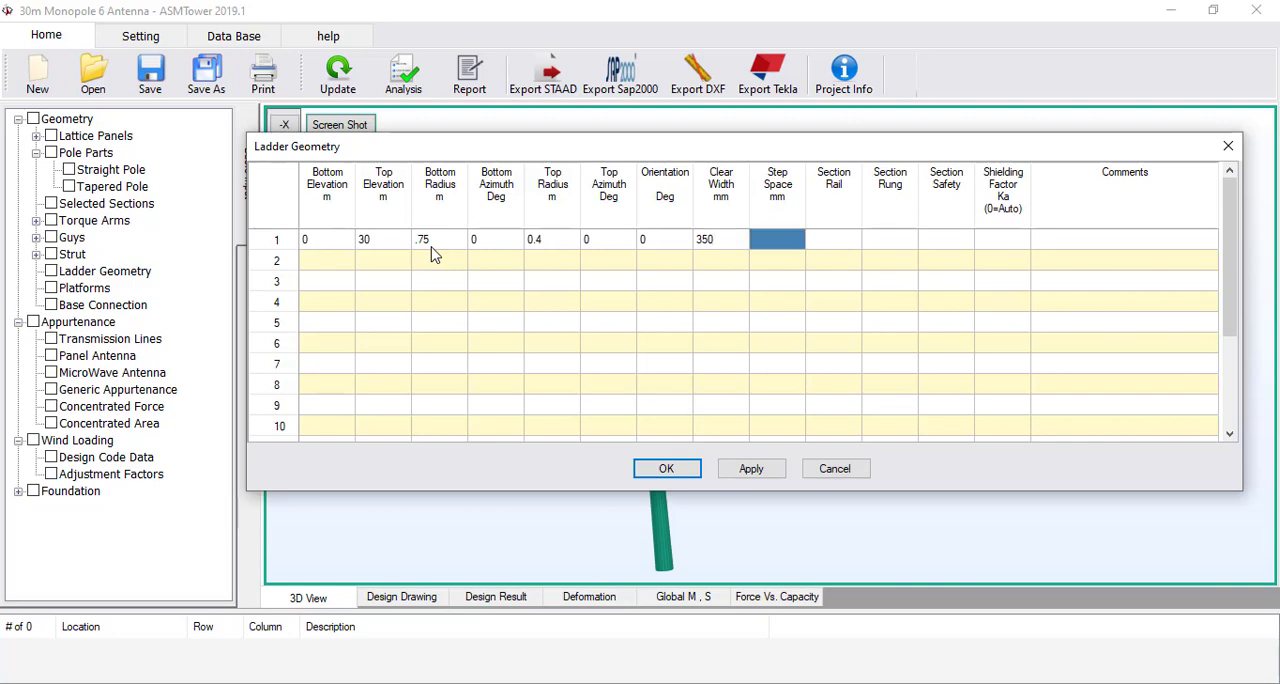
pyautogui.write('300')
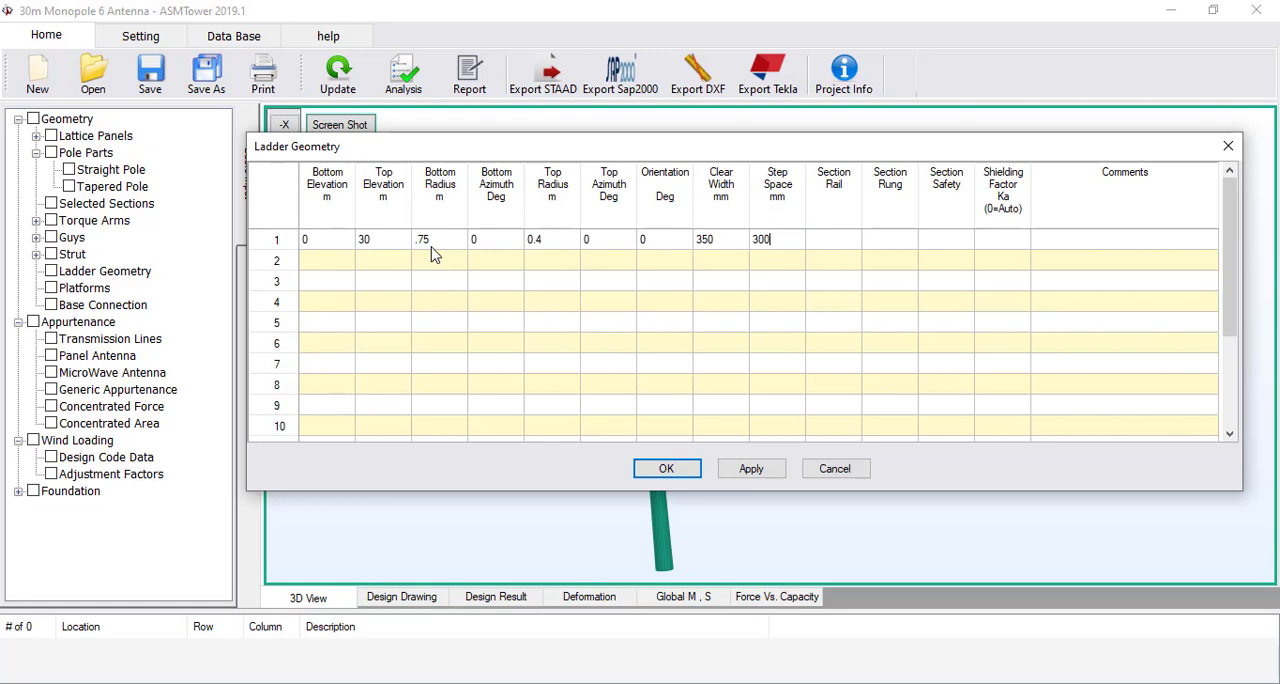
pyautogui.press('Tab')
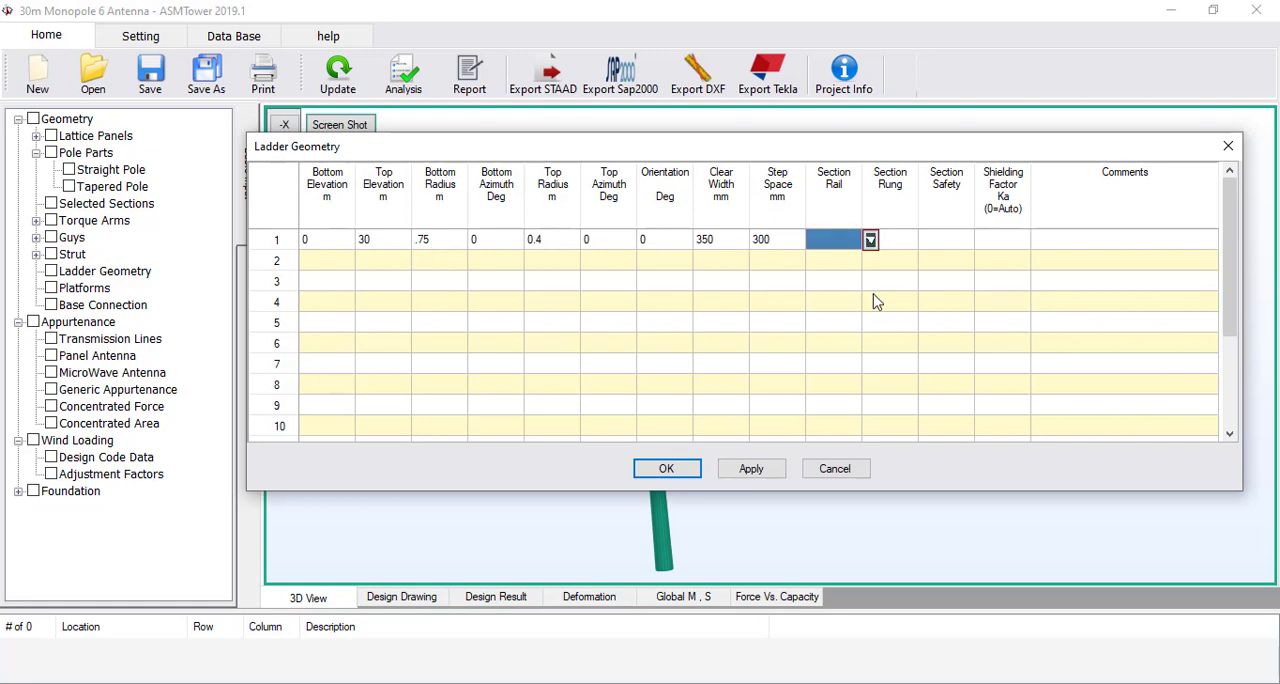
# Assign the ladder sections: L60x5 for the rail, RB 20 for the rung and RB 10 for the safety section
pyautogui.click(870, 240)
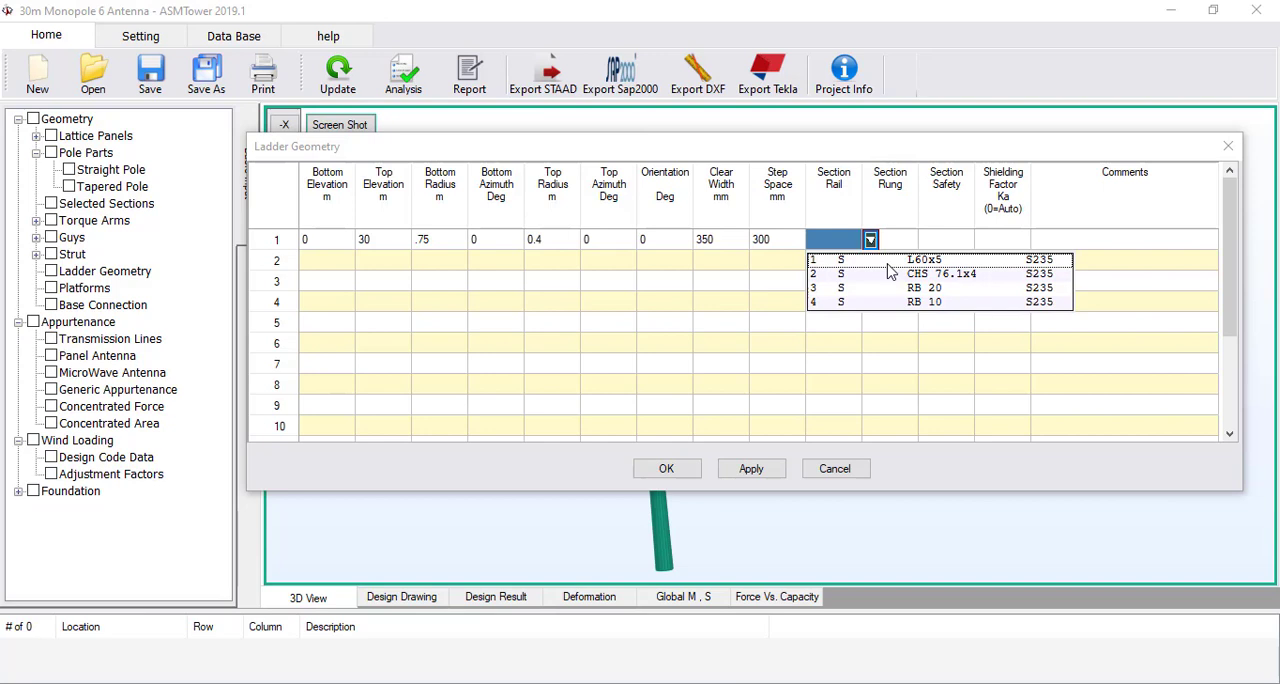
pyautogui.click(887, 261)
pyautogui.click(926, 240)
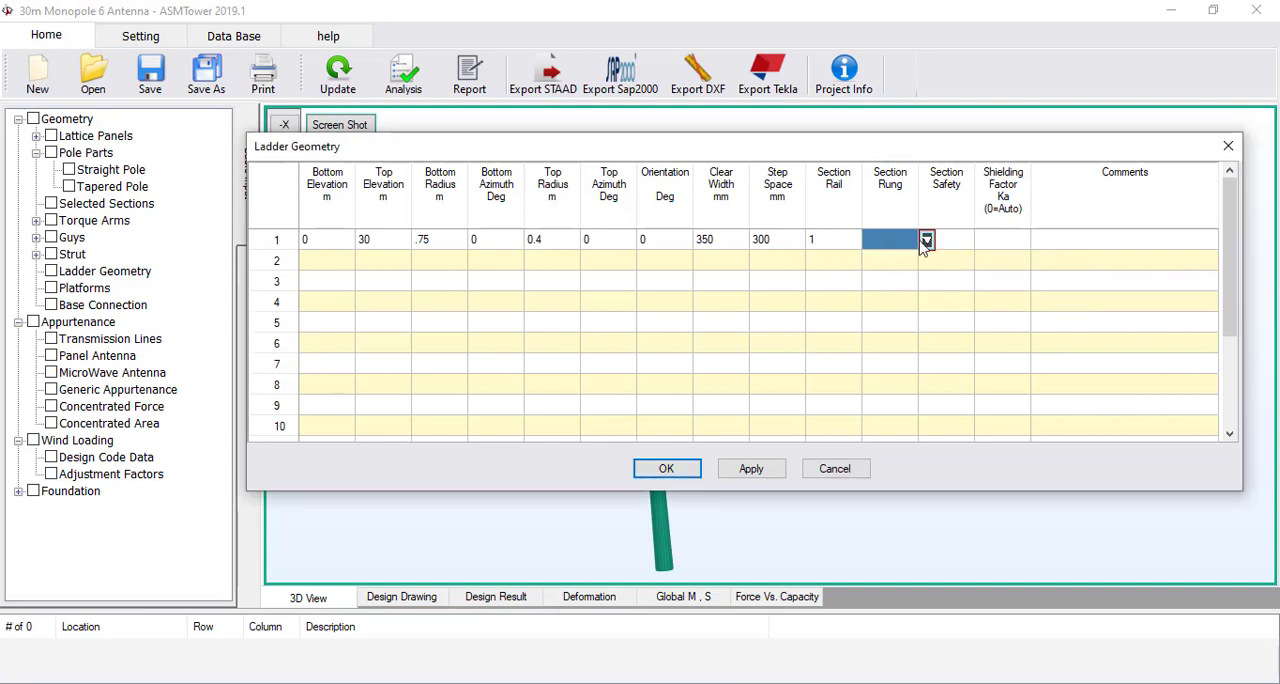
pyautogui.click(926, 241)
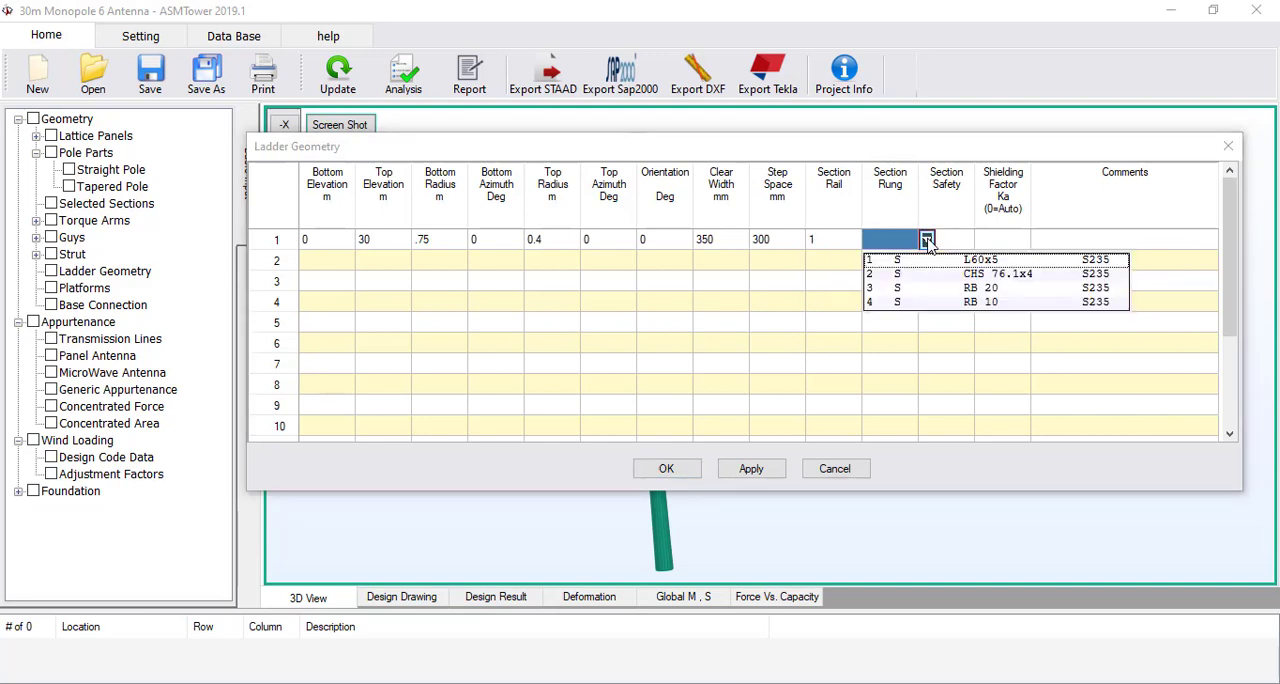
pyautogui.click(944, 289)
pyautogui.click(983, 240)
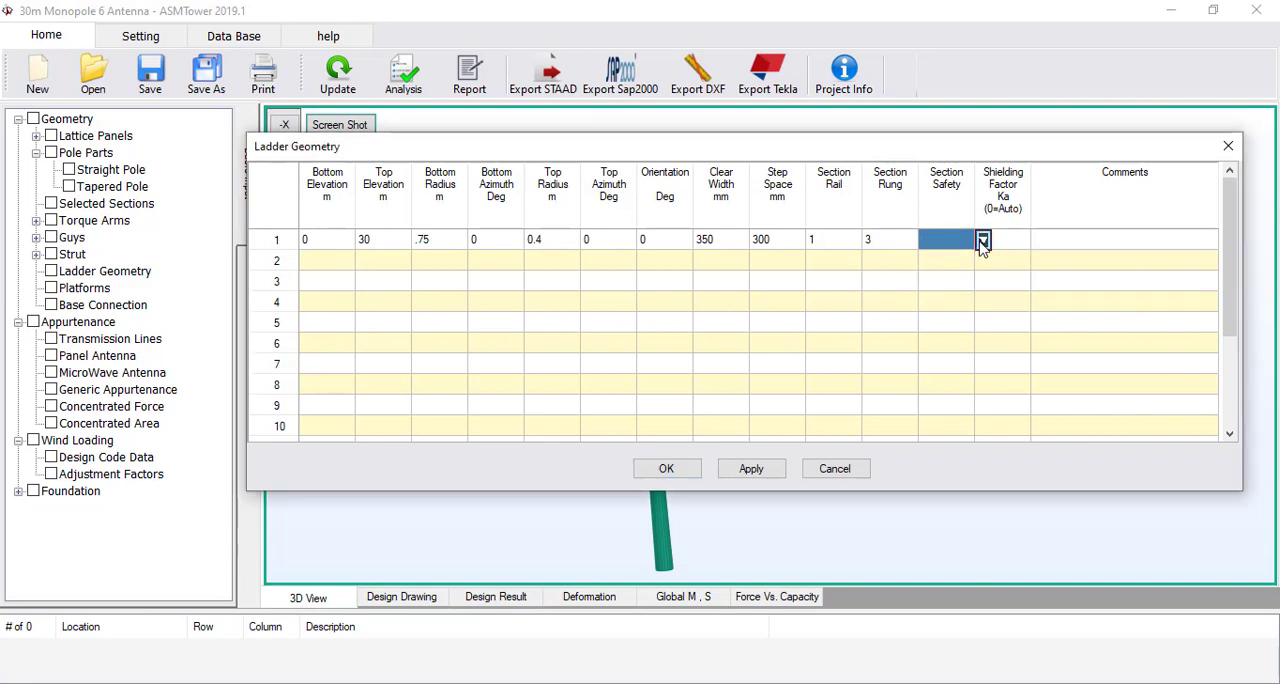
pyautogui.click(983, 240)
pyautogui.click(995, 302)
# Set the ladder's shielding factor Ka to 0 for automatic, accept the table and update the model
pyautogui.click(1010, 248)
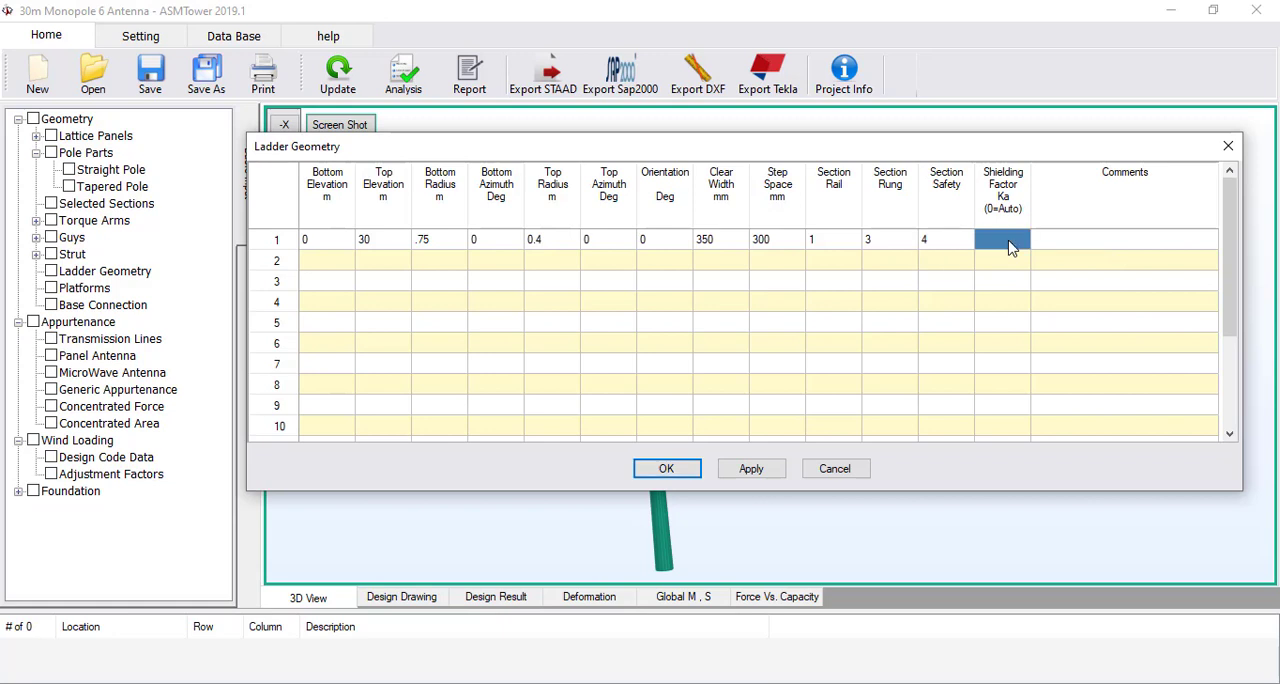
pyautogui.write('0')
pyautogui.press('Return')
pyautogui.click(666, 468)
# Examine the ladder beside the pole from several directions and its clearance from the pole in the XZ plan view
pyautogui.scroll(6, 690, 328)
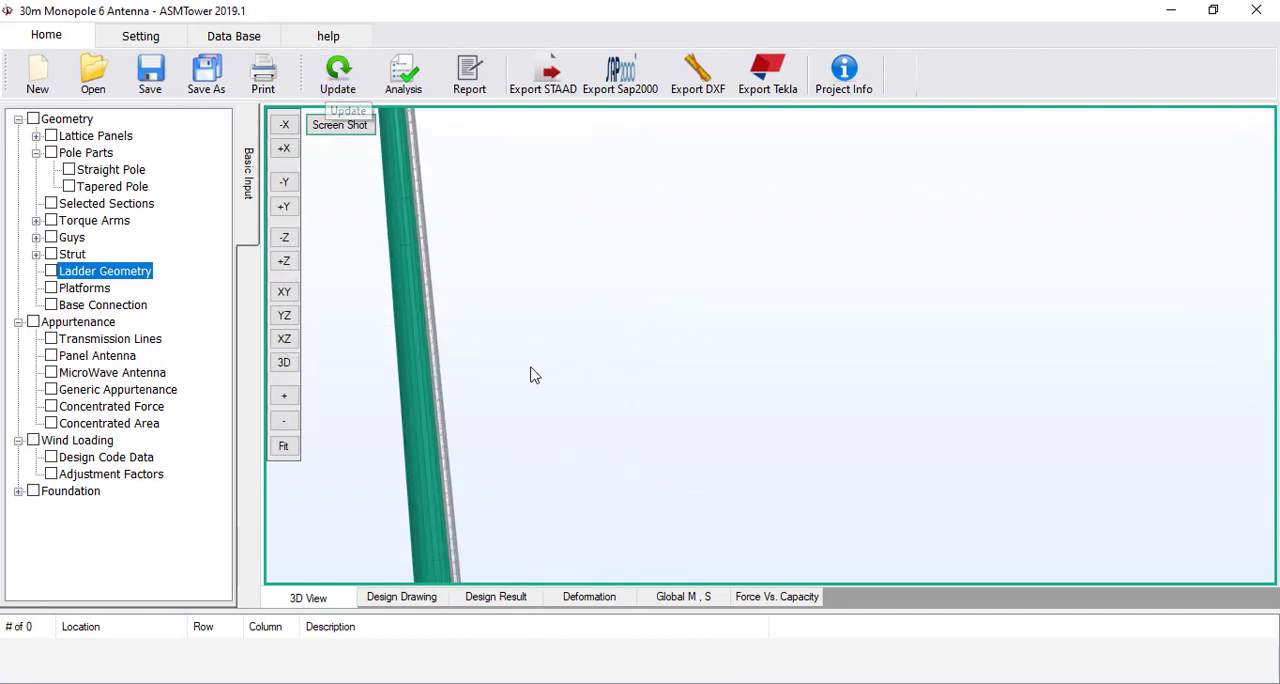
pyautogui.moveTo(475, 372); pyautogui.dragTo(797, 363, button='middle')
pyautogui.scroll(3, 792, 362)
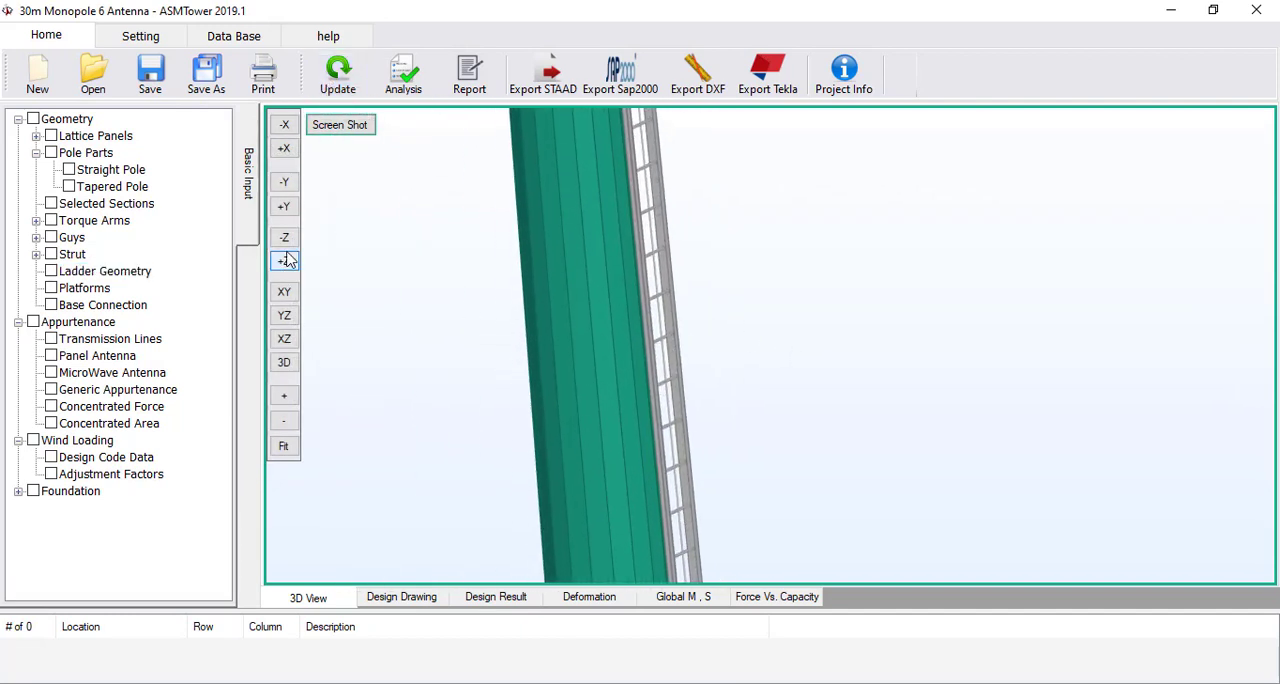
pyautogui.click(284, 238)
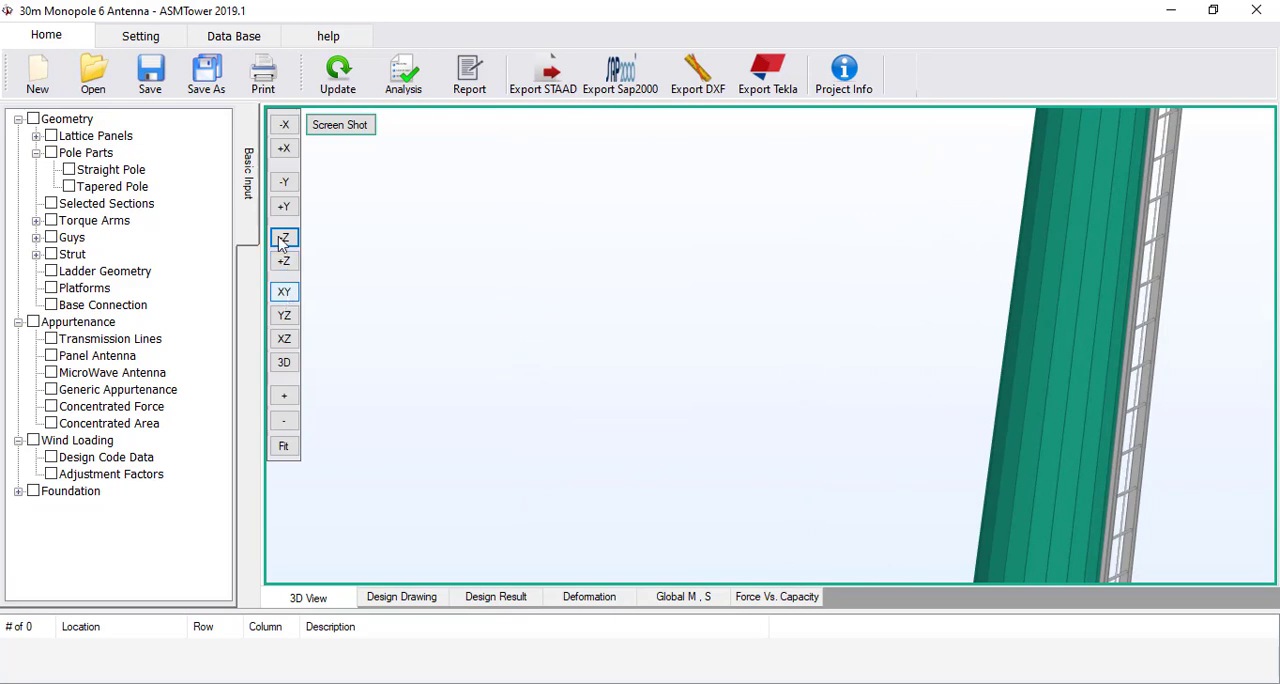
pyautogui.click(286, 183)
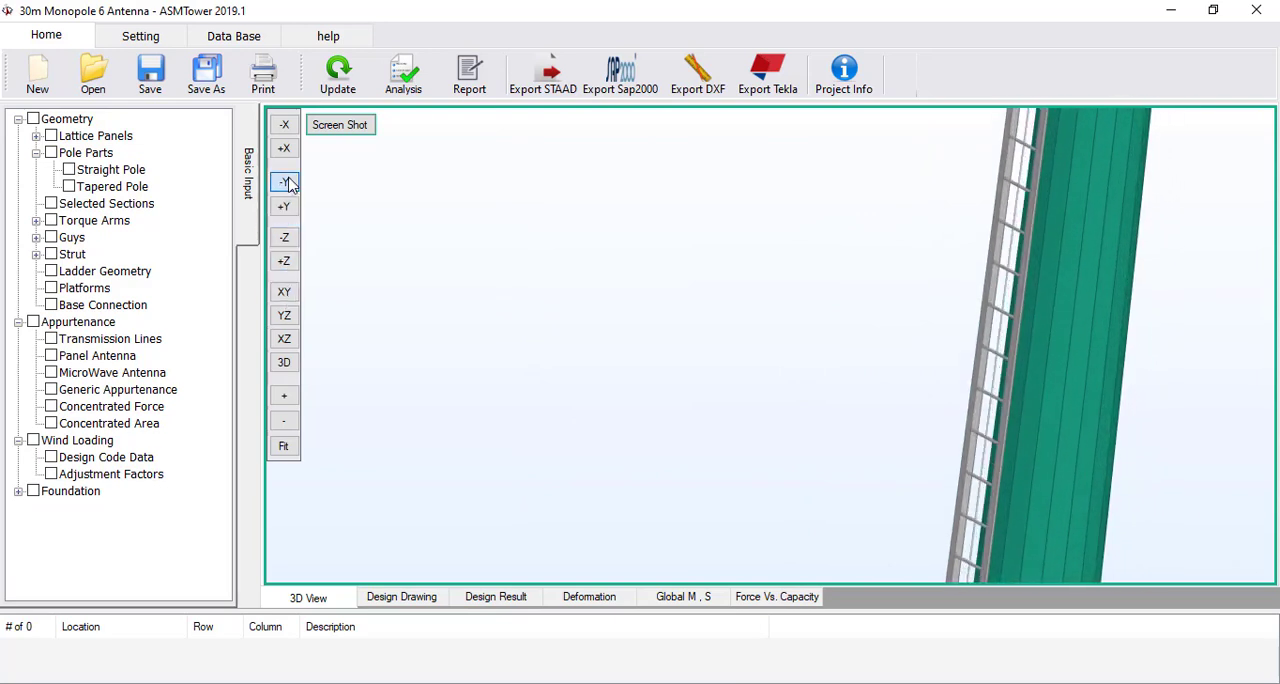
pyautogui.click(283, 446)
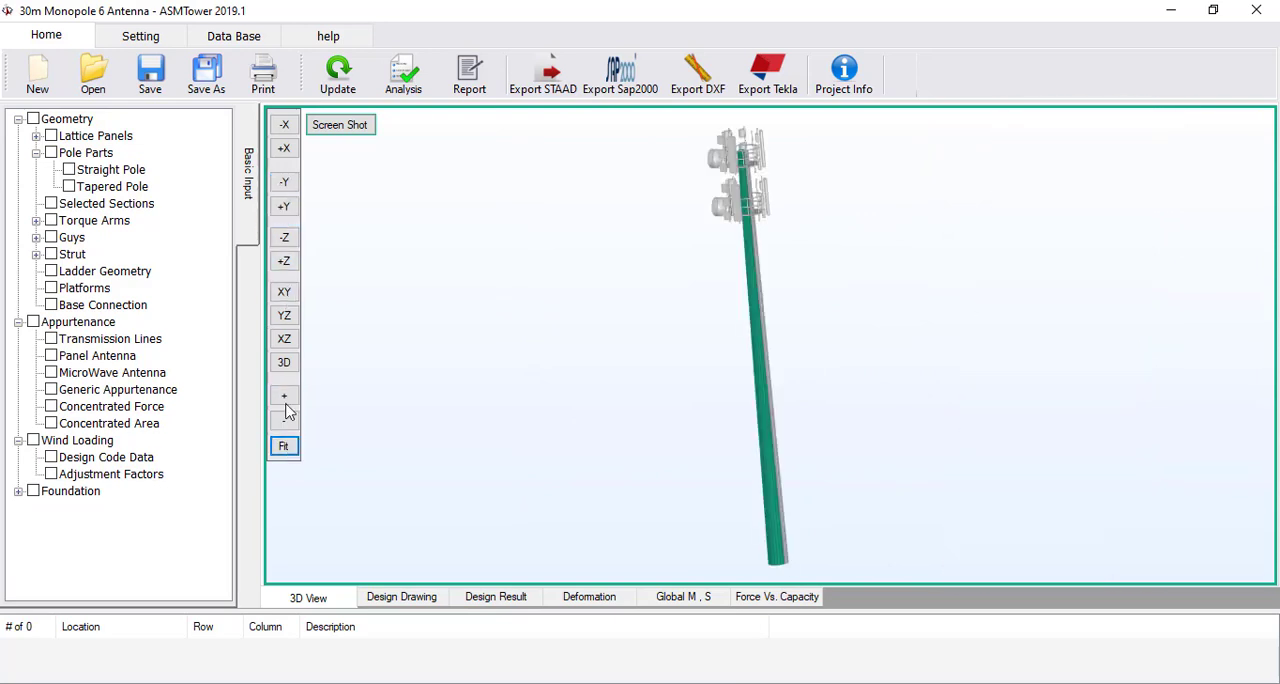
pyautogui.click(284, 338)
pyautogui.scroll(5, 740, 420)
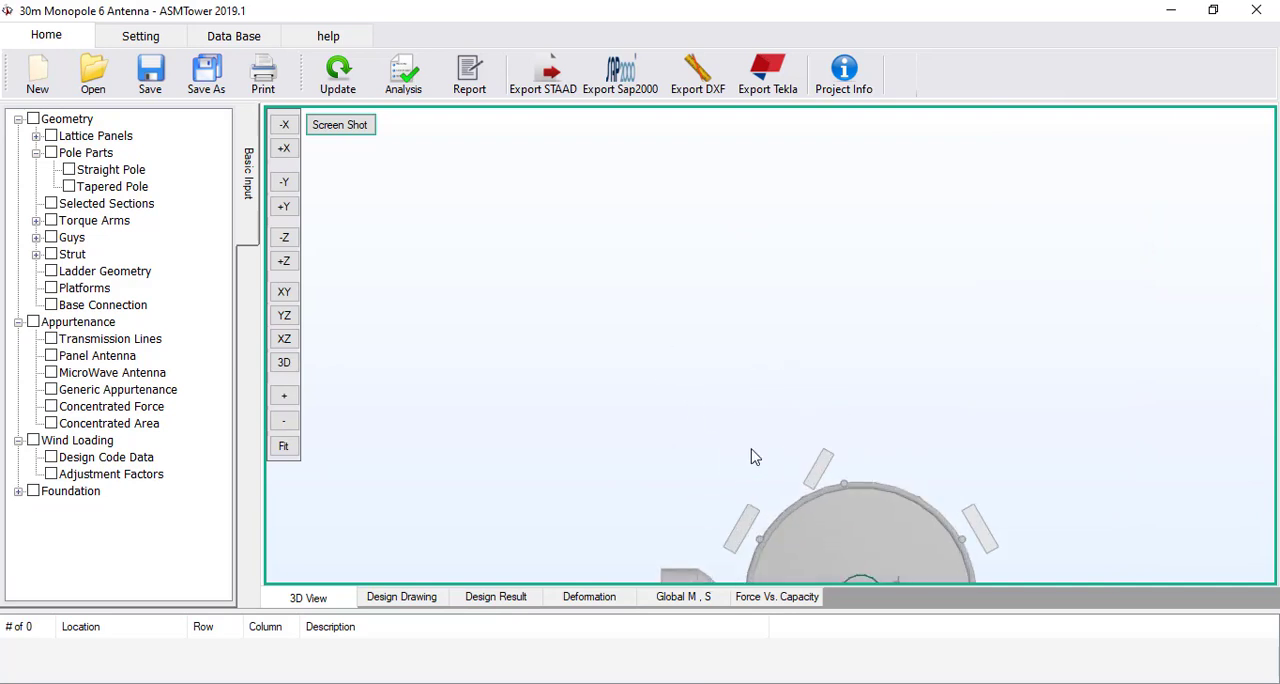
pyautogui.scroll(2, 752, 418)
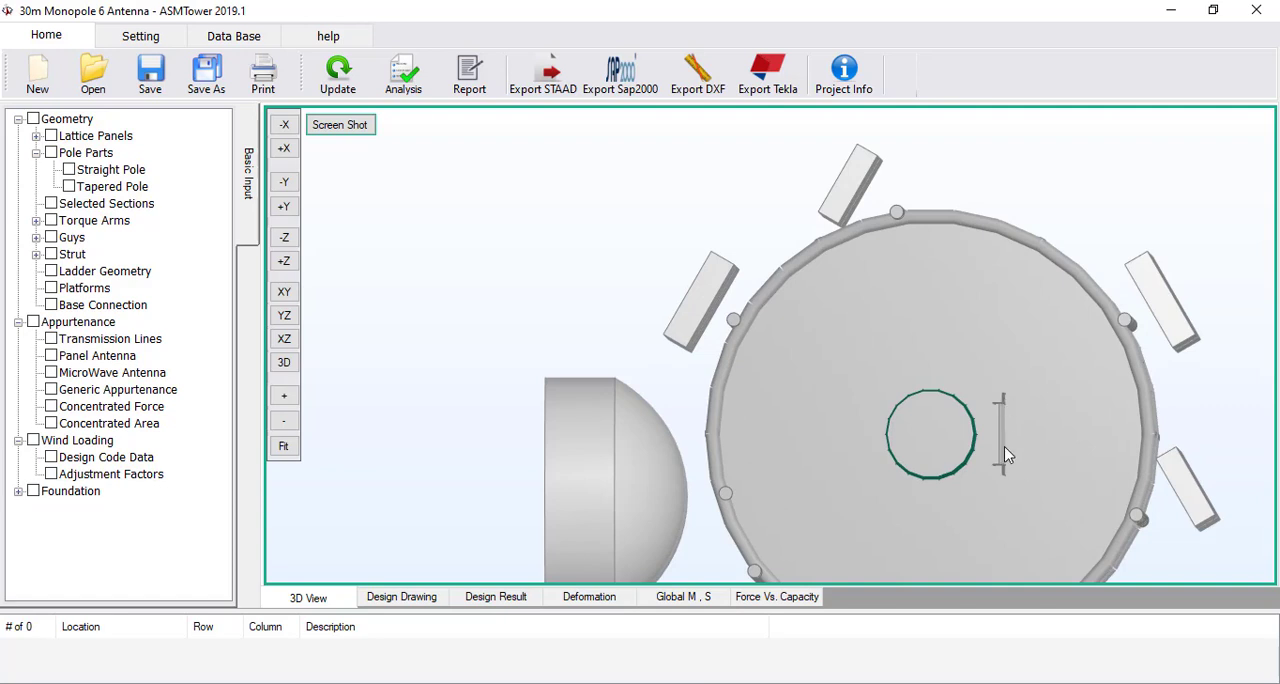
# Inspect the ladder in the 3D view along the pole from the platforms down to the base
pyautogui.click(284, 362)
pyautogui.scroll(1, 558, 420)
pyautogui.scroll(-5, 657, 291)
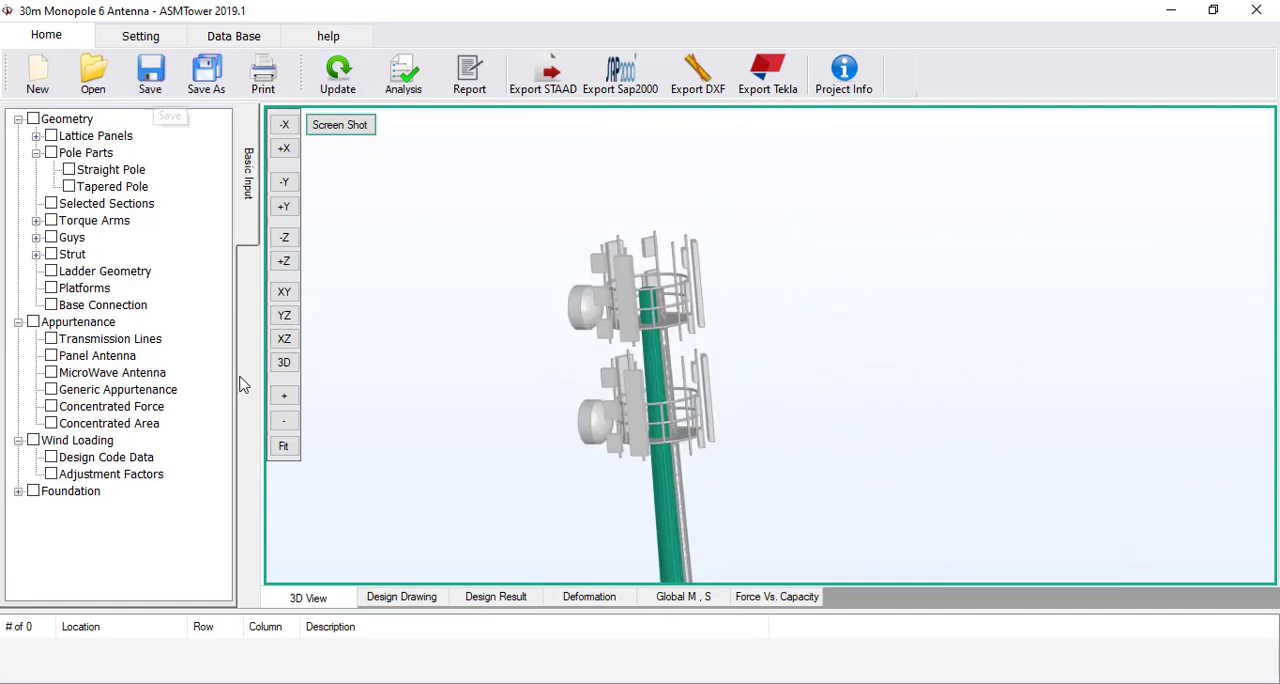
pyautogui.moveTo(527, 492); pyautogui.dragTo(490, 197, button='middle')
pyautogui.scroll(5, 560, 217)
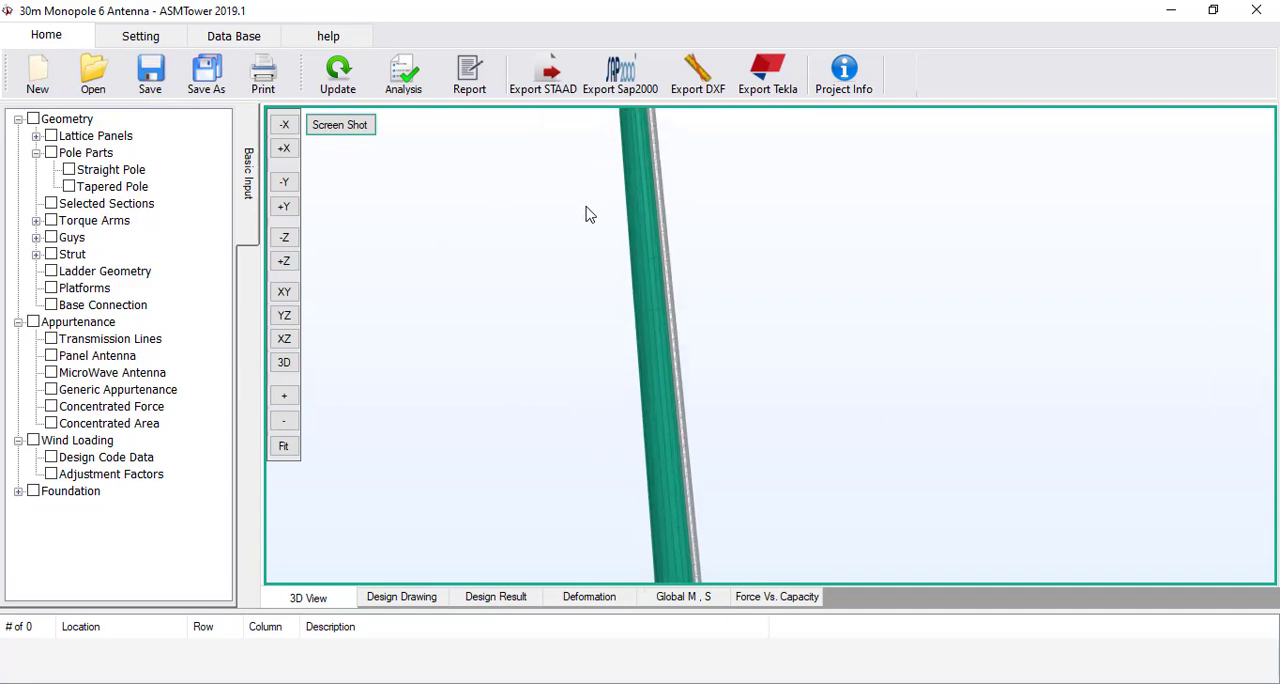
pyautogui.moveTo(578, 304); pyautogui.dragTo(628, 453, button='middle')
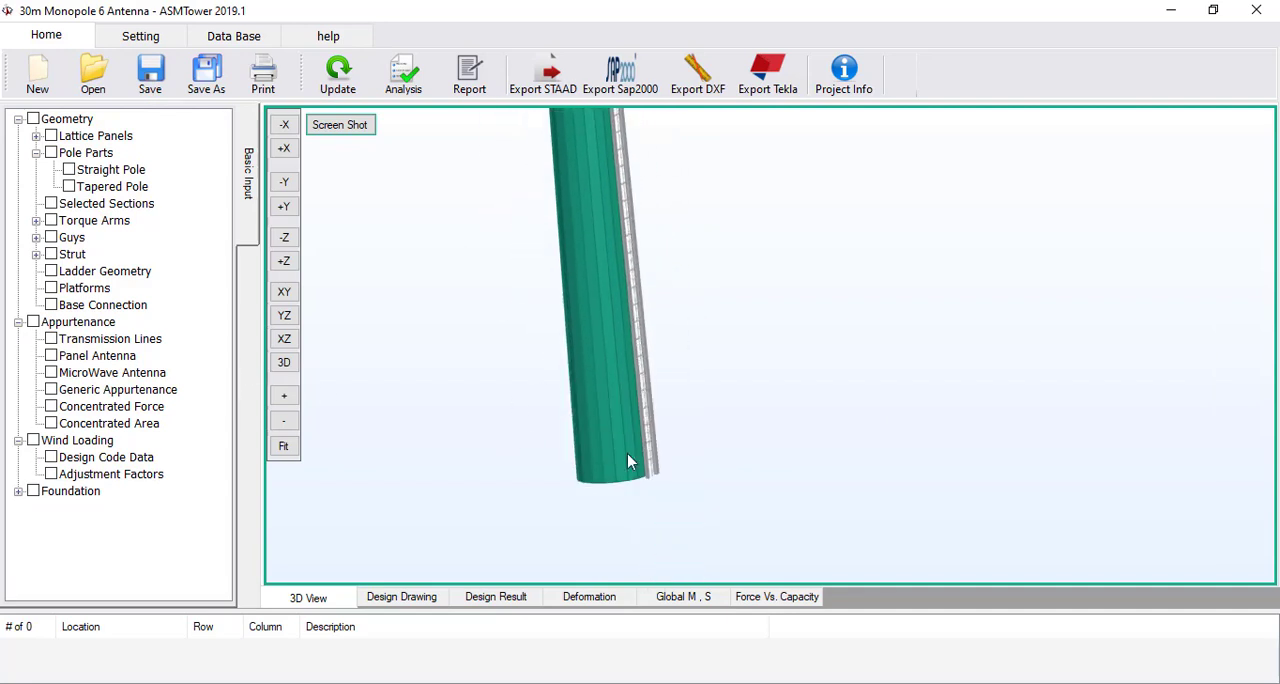
pyautogui.scroll(-2, 616, 440)
pyautogui.moveTo(616, 317); pyautogui.dragTo(607, 457, button='middle')
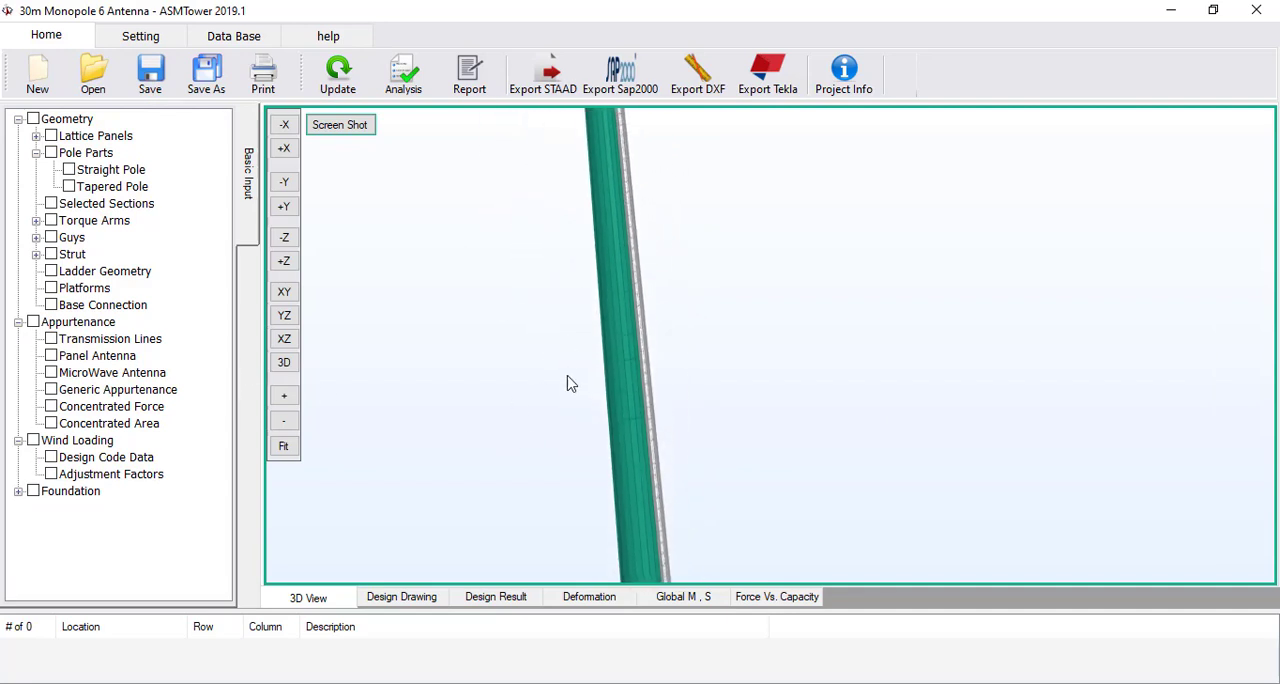
# Start a transmission line entry from elevation 0 to 29 m with bottom radius 0.8 m and bottom azimuth 0 degrees
pyautogui.click(153, 341)
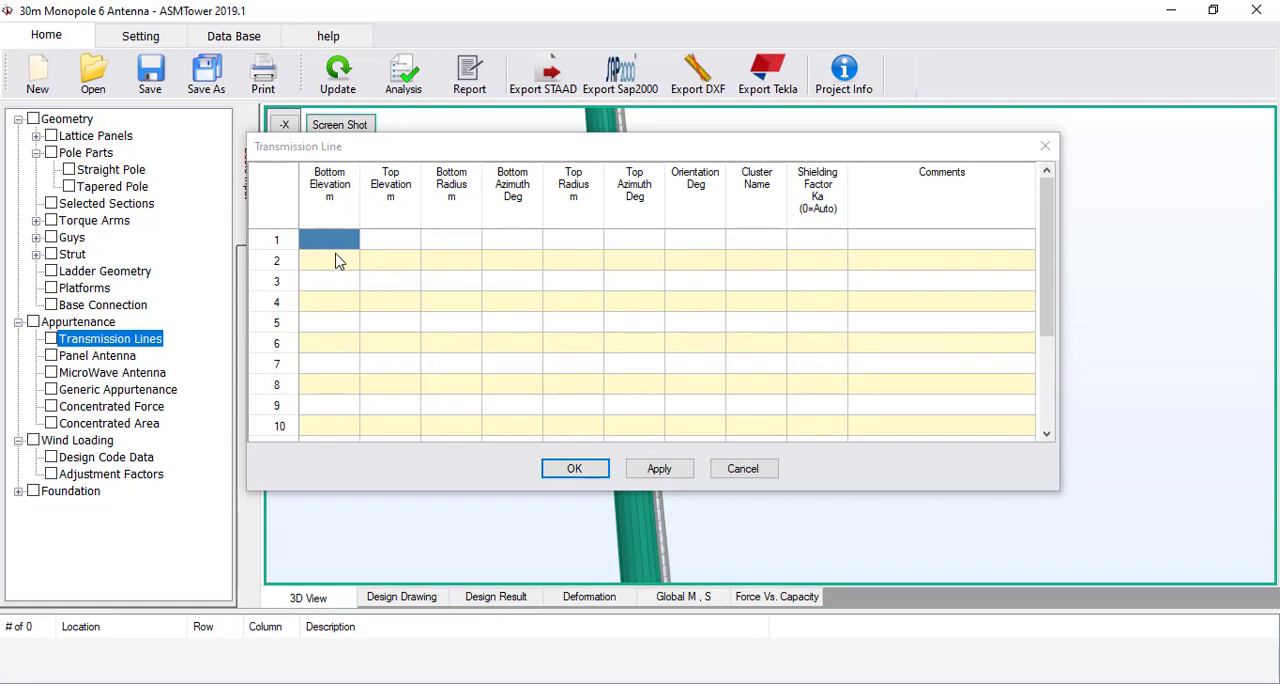
pyautogui.click(337, 255)
pyautogui.write('0')
pyautogui.click(370, 246)
pyautogui.write('29')
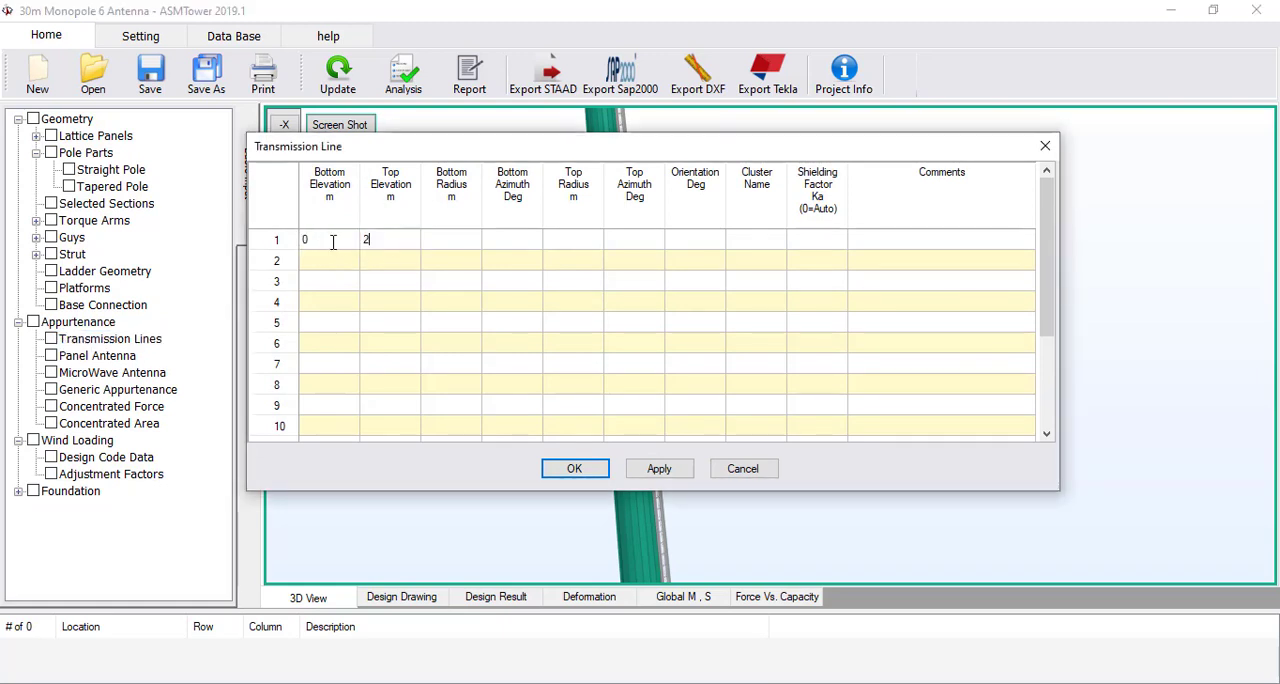
pyautogui.click(445, 245)
pyautogui.write('0')
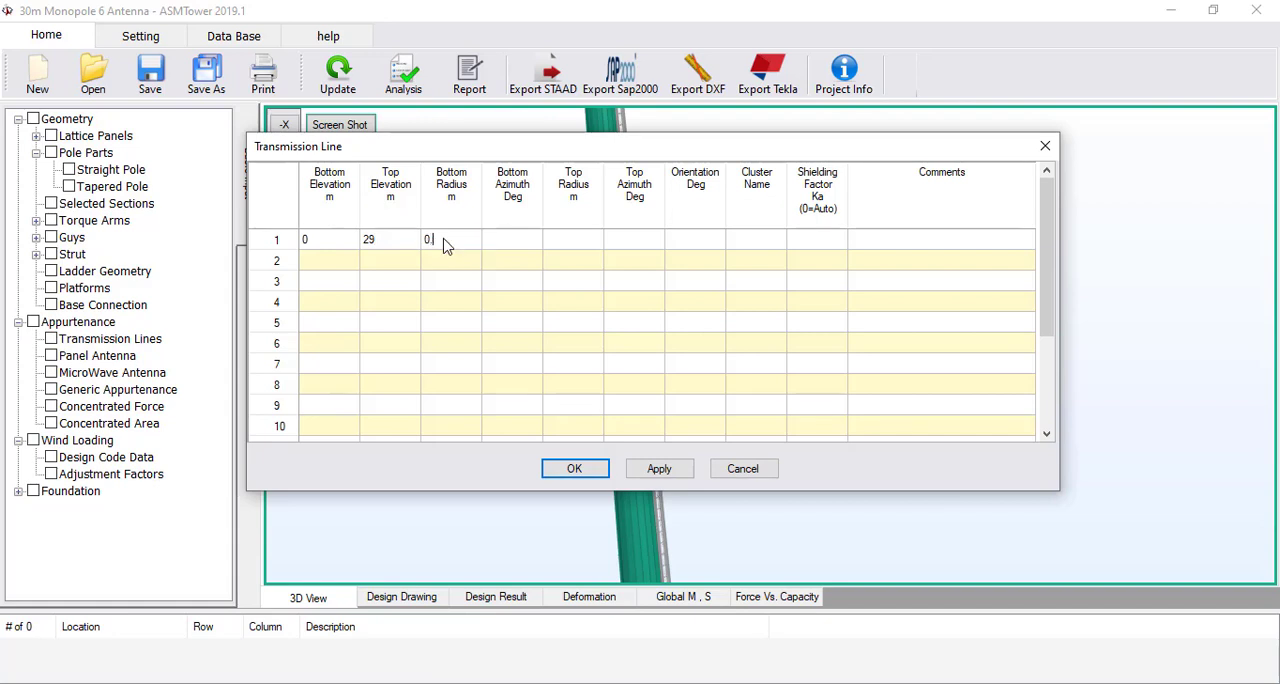
pyautogui.write('.8')
pyautogui.write('0')
# Set the transmission line's top radius to 0.4 m and its top azimuth and orientation to 0 degrees
pyautogui.click(566, 250)
pyautogui.write('0.4')
pyautogui.click(620, 250)
pyautogui.write('0')
pyautogui.click(686, 247)
pyautogui.write('0')
# Assign the 24 Feed 7/8"(4x6) cluster with shielding factor 0 to the transmission line, accept the table and update the model
pyautogui.click(751, 249)
pyautogui.click(796, 243)
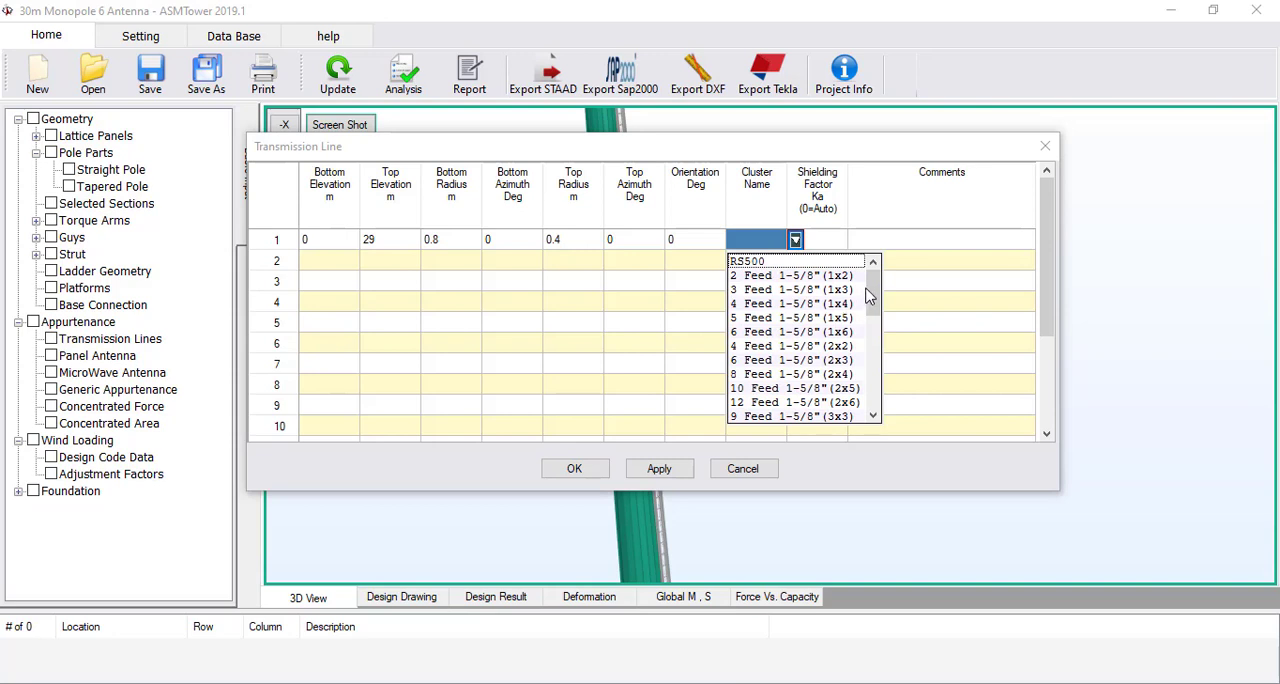
pyautogui.moveTo(869, 296); pyautogui.dragTo(875, 390)
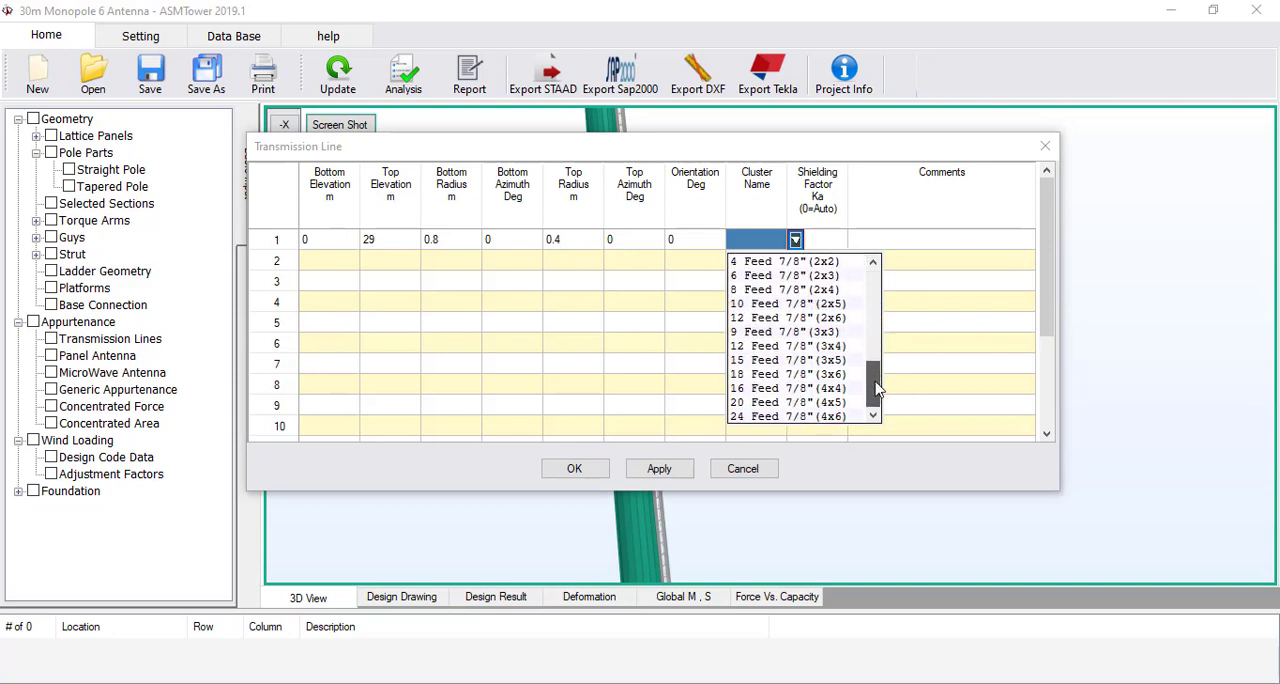
pyautogui.click(838, 416)
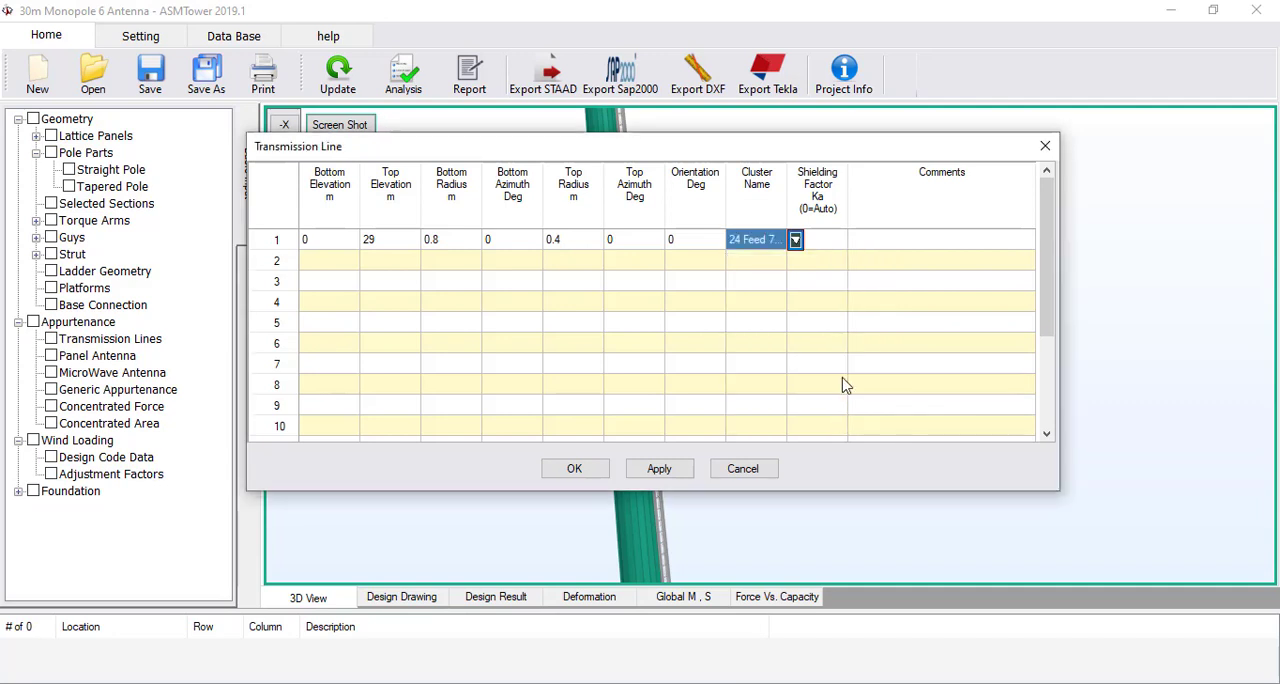
pyautogui.click(829, 241)
pyautogui.write('0')
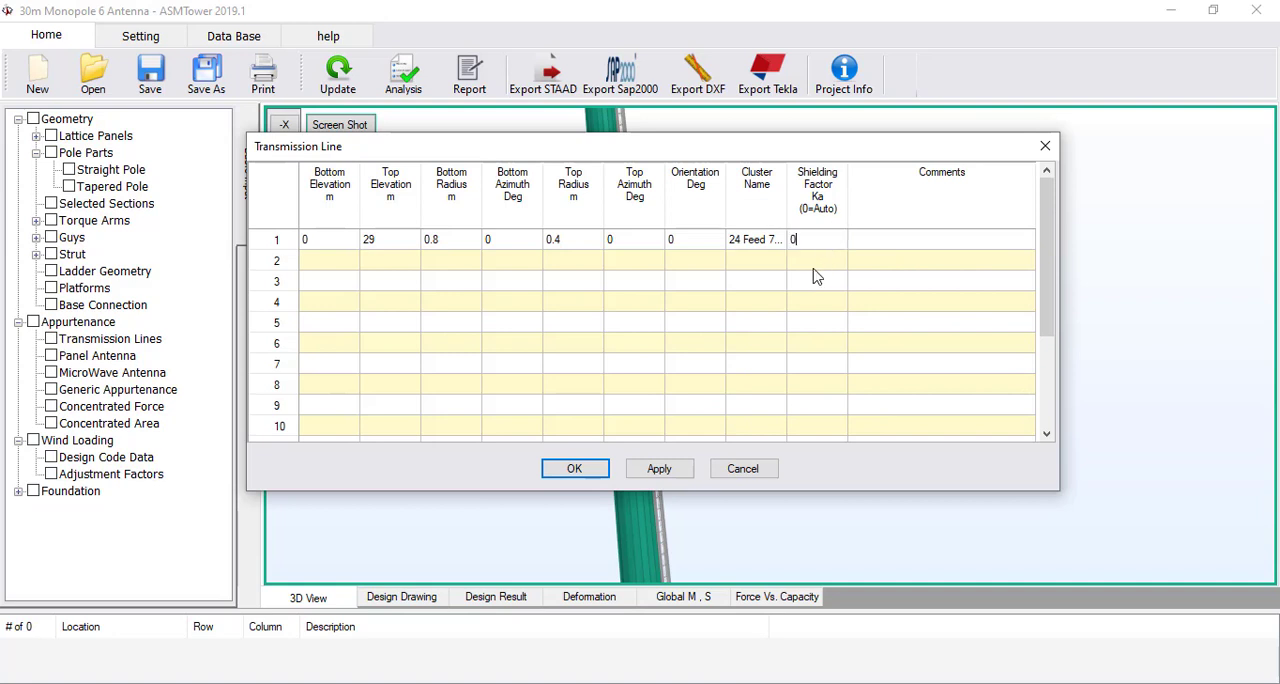
pyautogui.press('Return')
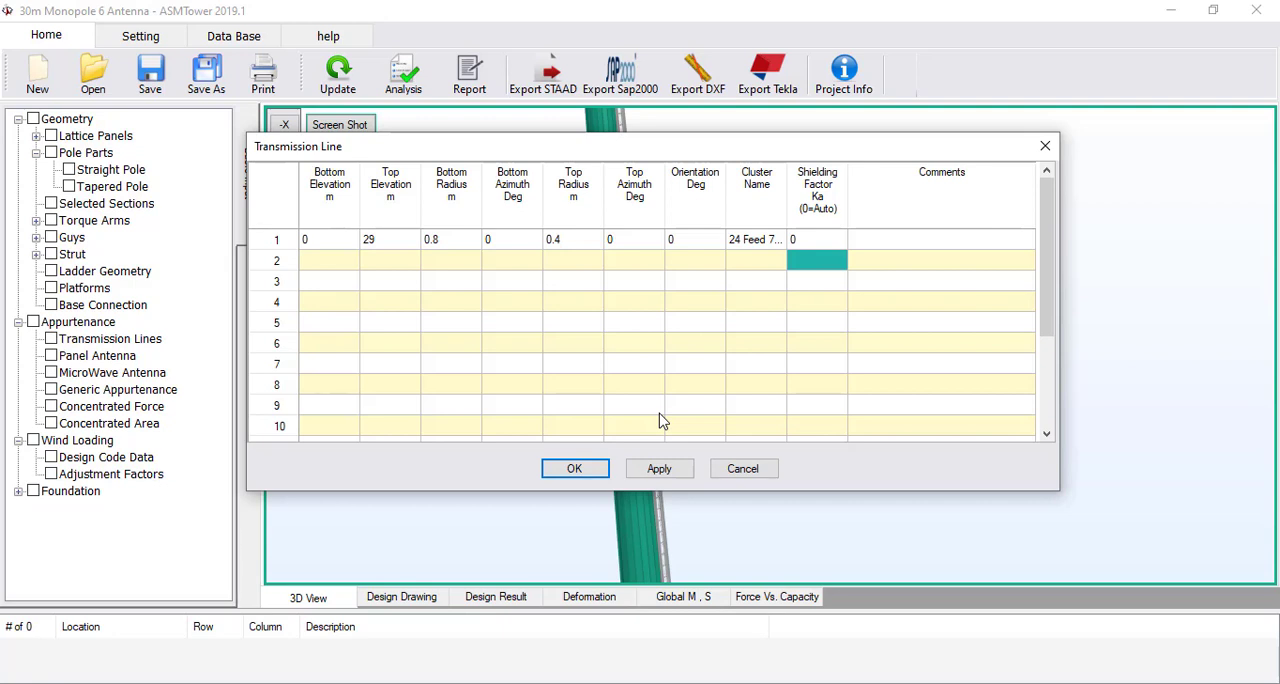
pyautogui.click(574, 464)
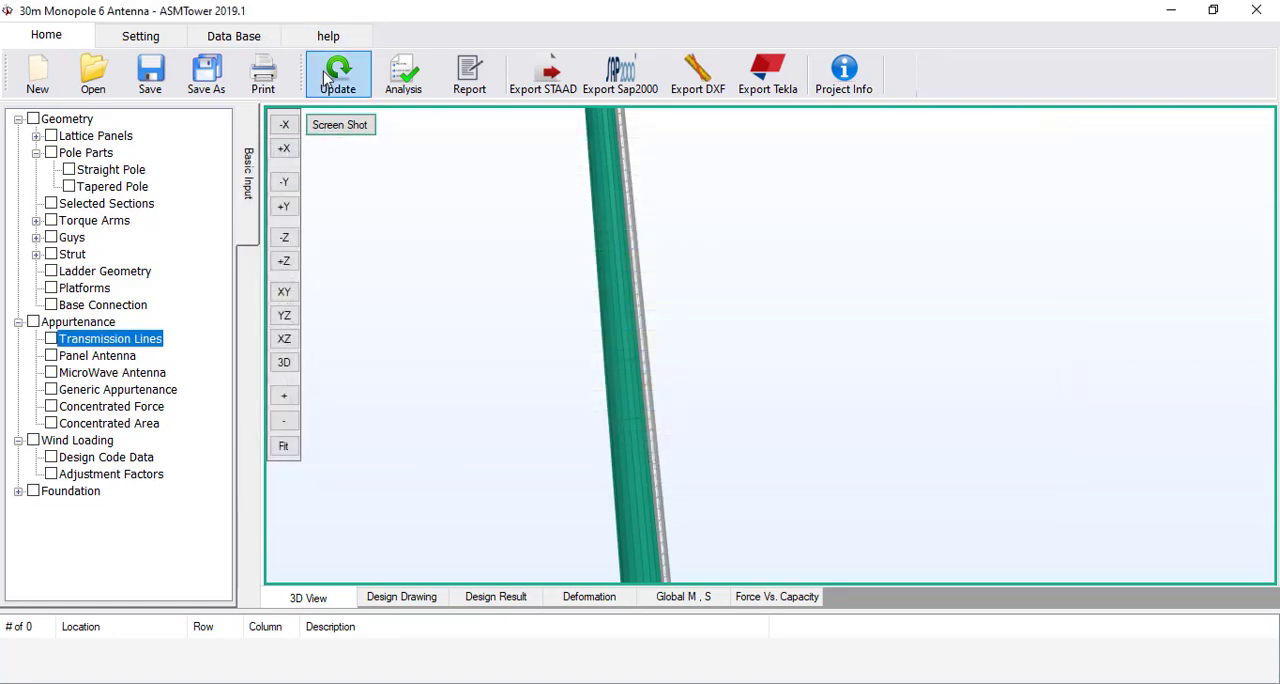
pyautogui.click(327, 80)
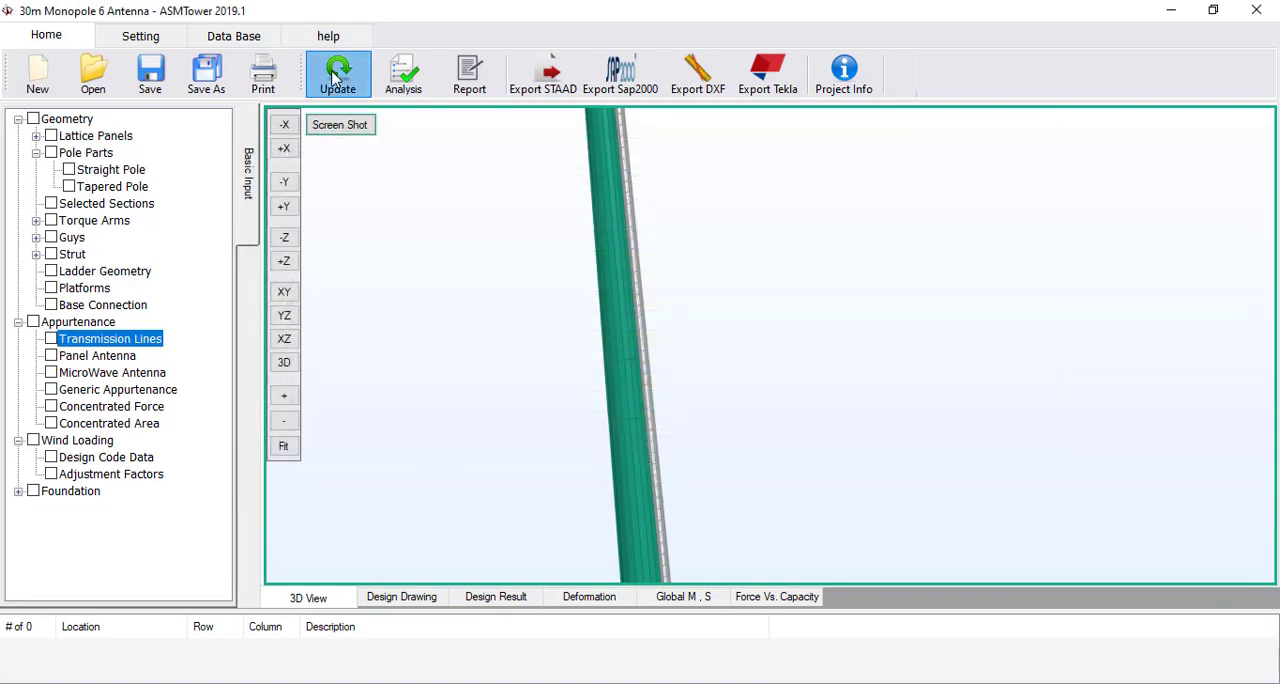
# Examine the feed line cluster beside the ladder in the -Y view and its position around the pole in the XZ plan view
pyautogui.click(284, 181)
pyautogui.scroll(4, 750, 362)
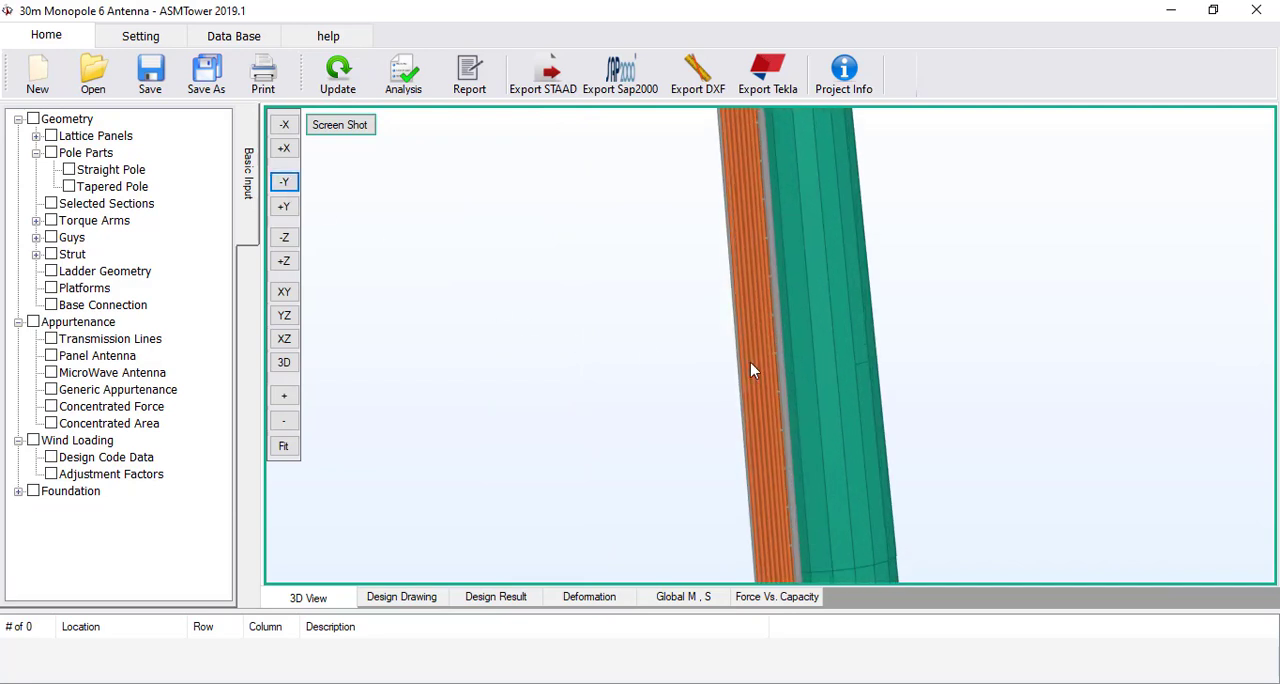
pyautogui.scroll(-2, 714, 337)
pyautogui.scroll(-3, 600, 282)
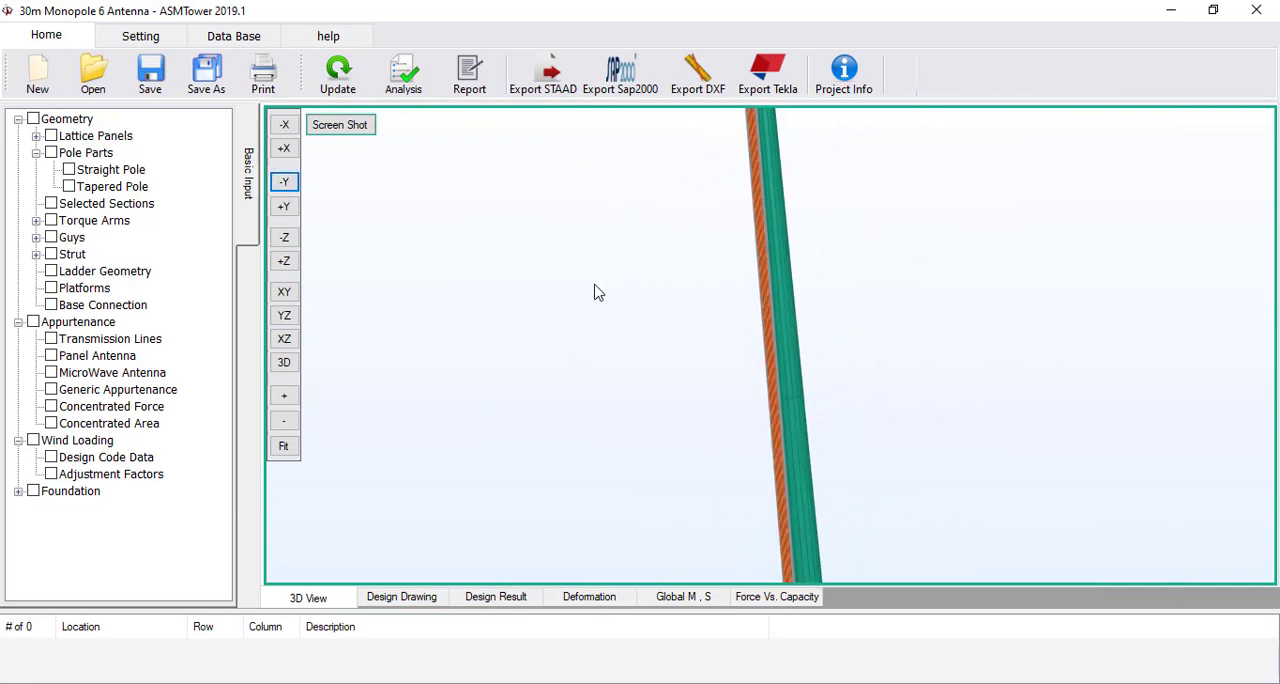
pyautogui.click(284, 338)
pyautogui.scroll(3, 820, 512)
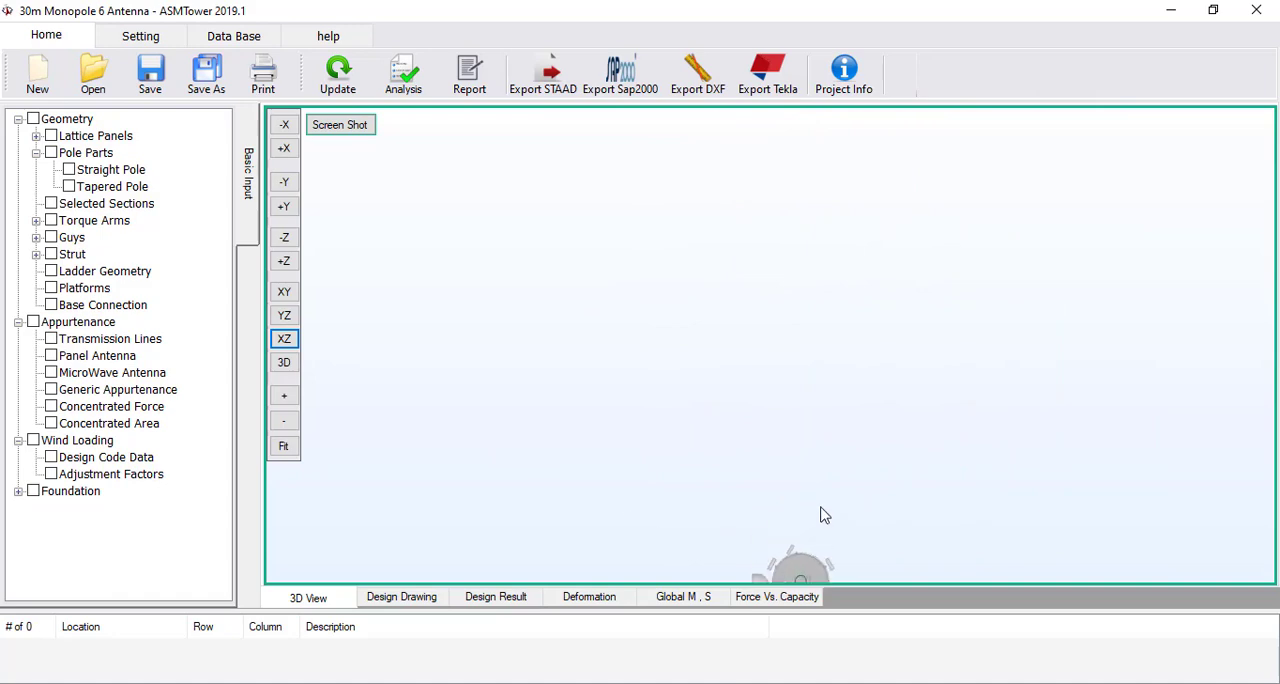
pyautogui.moveTo(822, 508); pyautogui.dragTo(827, 453, button='middle')
pyautogui.scroll(3, 703, 276)
pyautogui.scroll(3, 696, 234)
pyautogui.scroll(2, 806, 354)
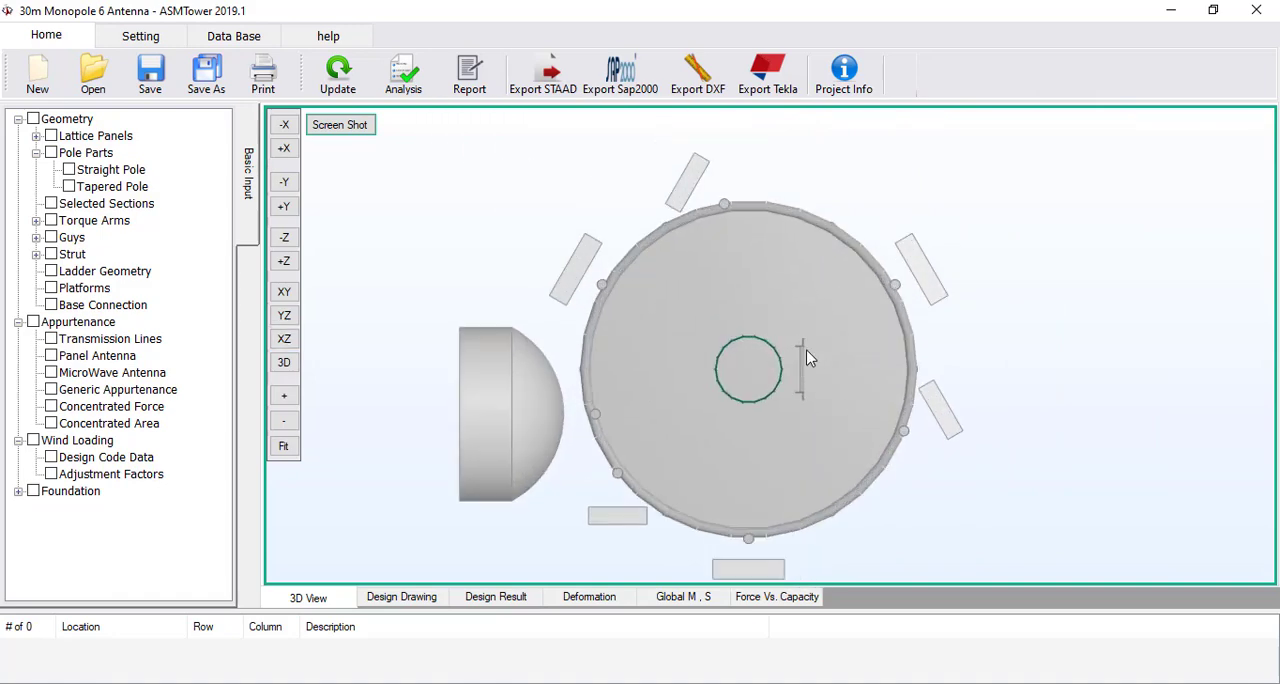
pyautogui.scroll(6, 811, 404)
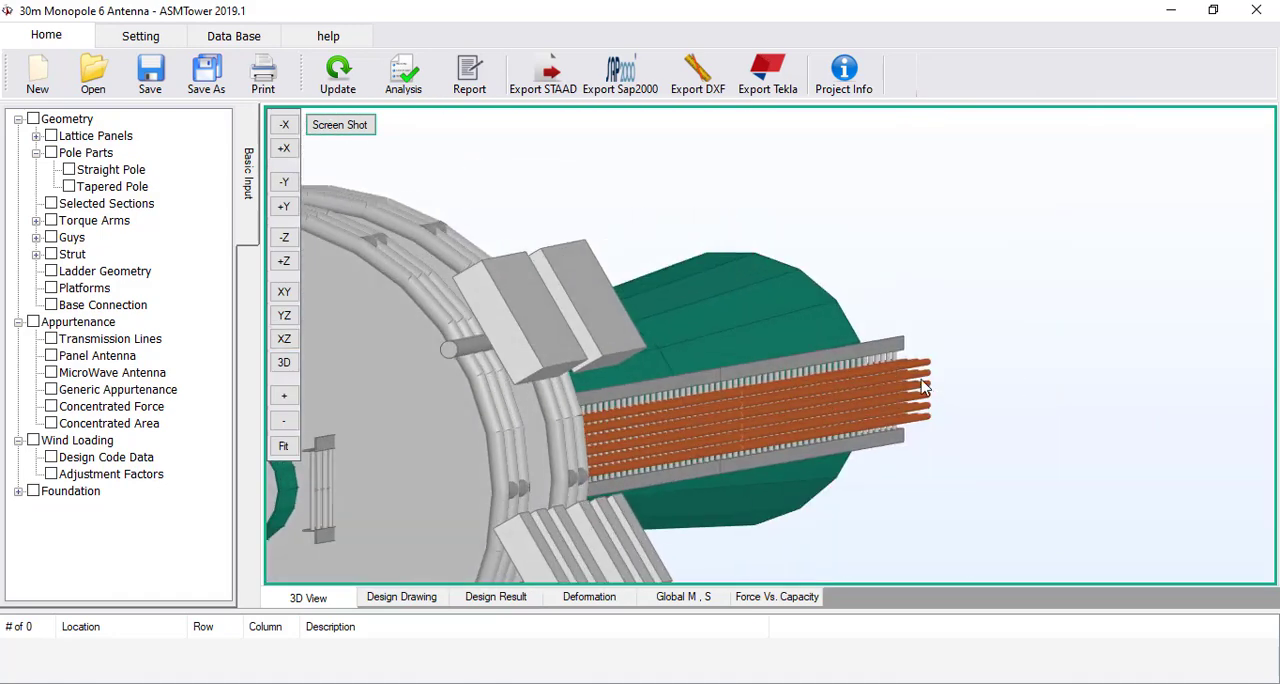
pyautogui.scroll(-5, 816, 400)
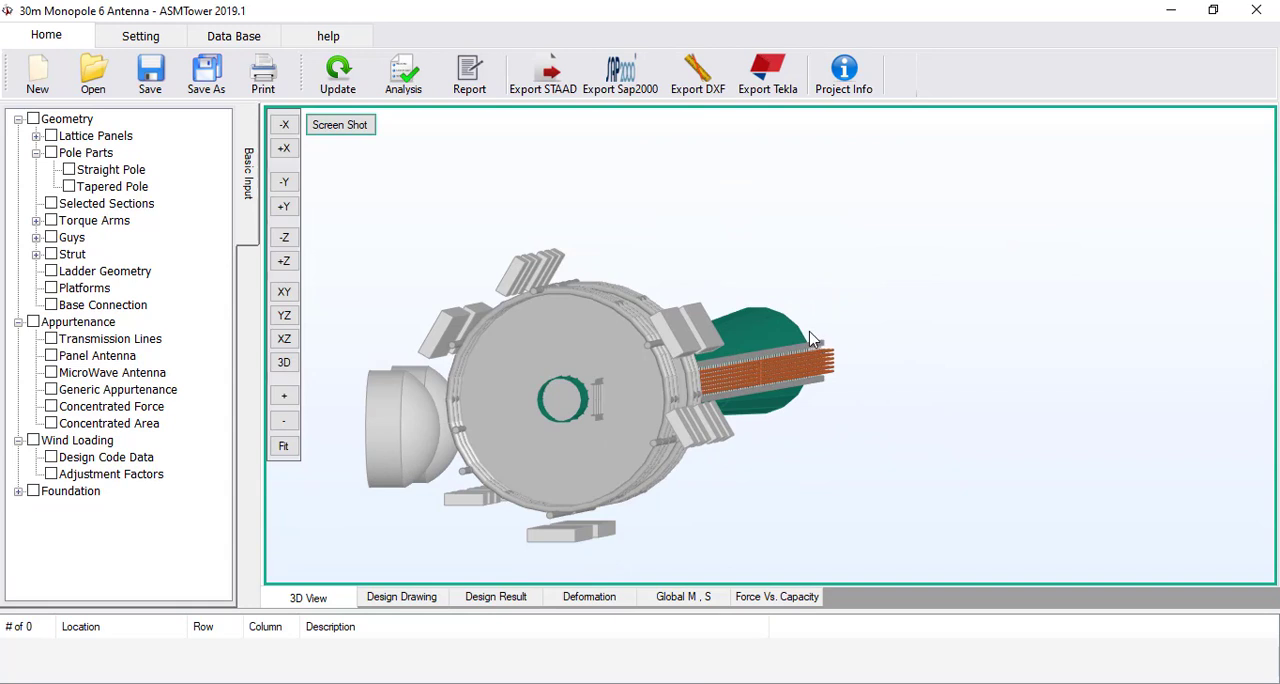
# Set the transmission line's top elevation to 30 m and update the model to check the lines at the pole top
pyautogui.doubleClick(105, 339)
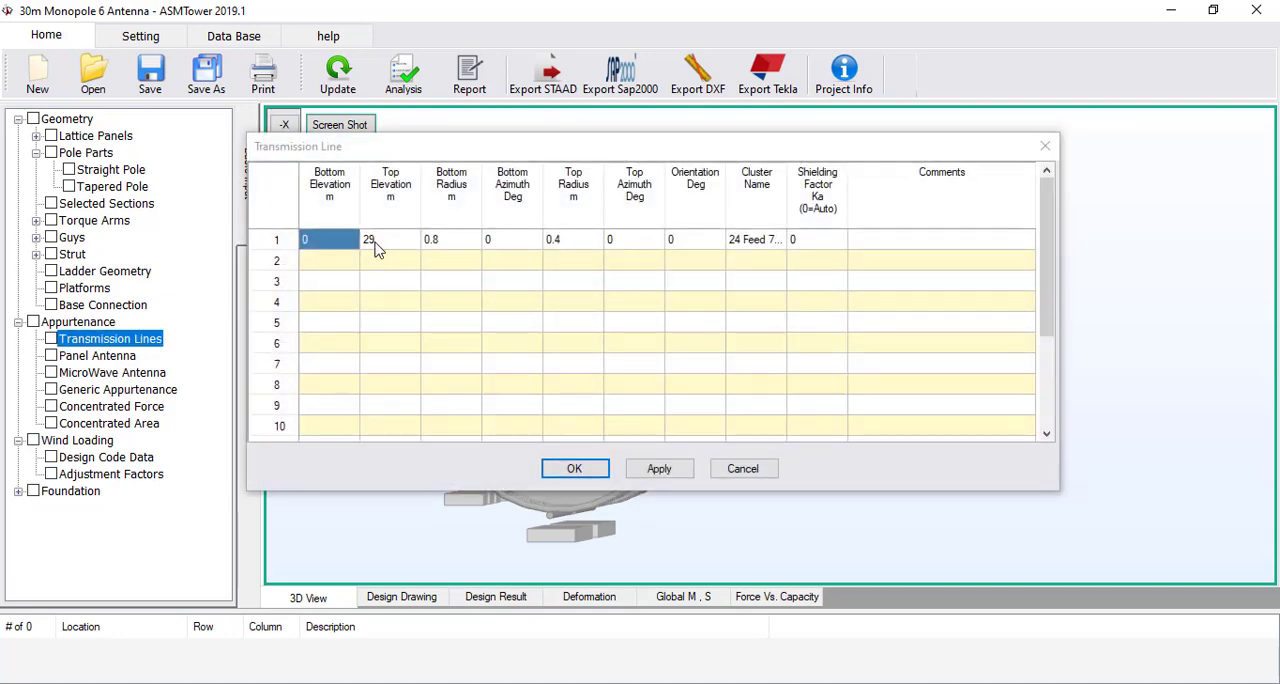
pyautogui.click(376, 244)
pyautogui.write('30')
pyautogui.click(386, 280)
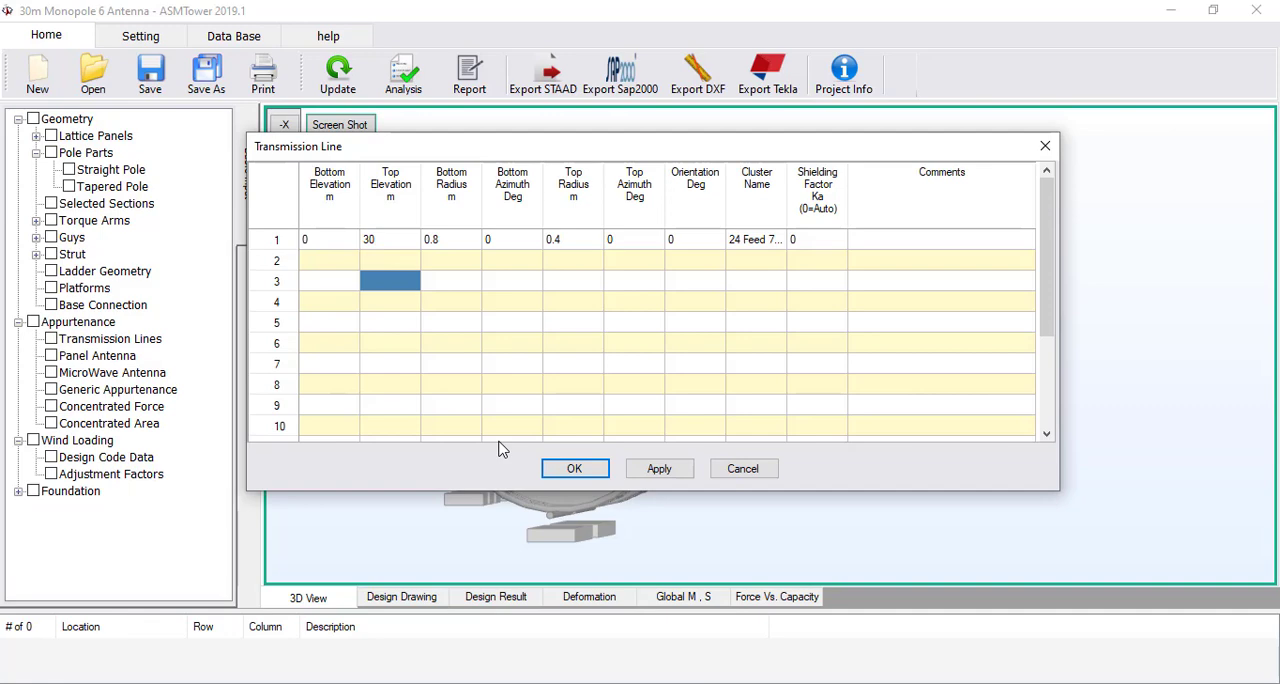
pyautogui.click(574, 468)
pyautogui.click(338, 75)
pyautogui.scroll(10, 525, 372)
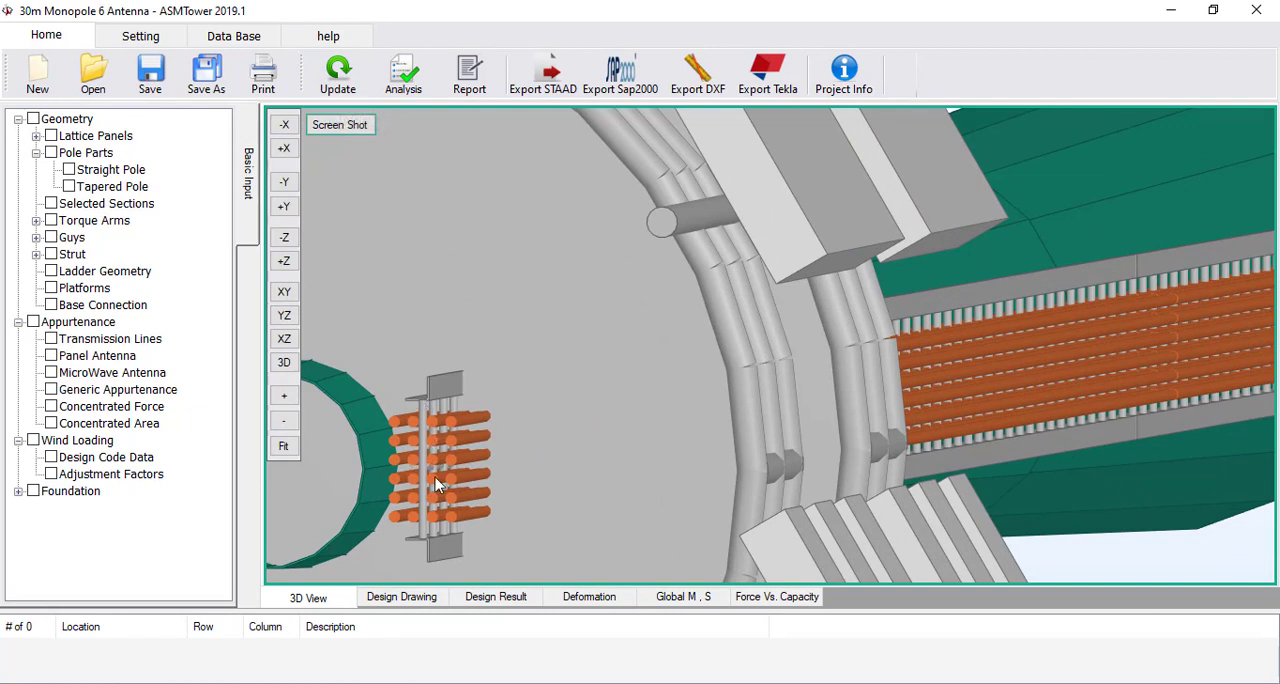
pyautogui.scroll(-4, 475, 286)
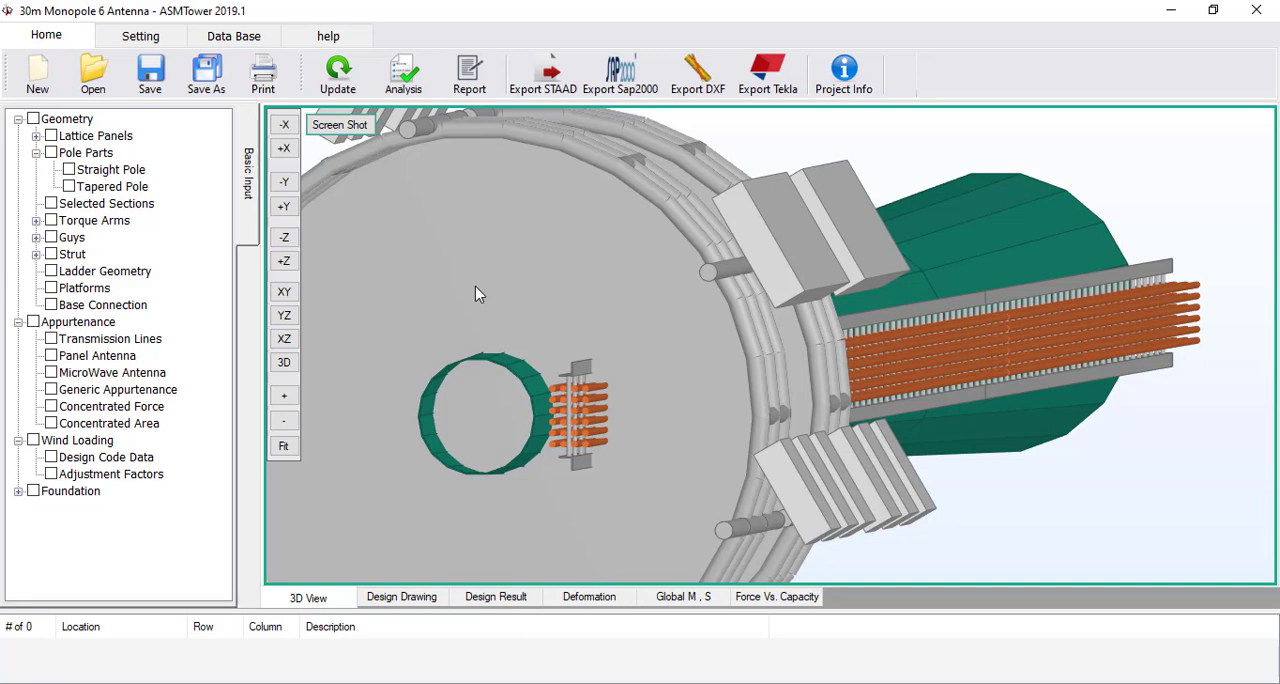
pyautogui.scroll(-3, 475, 286)
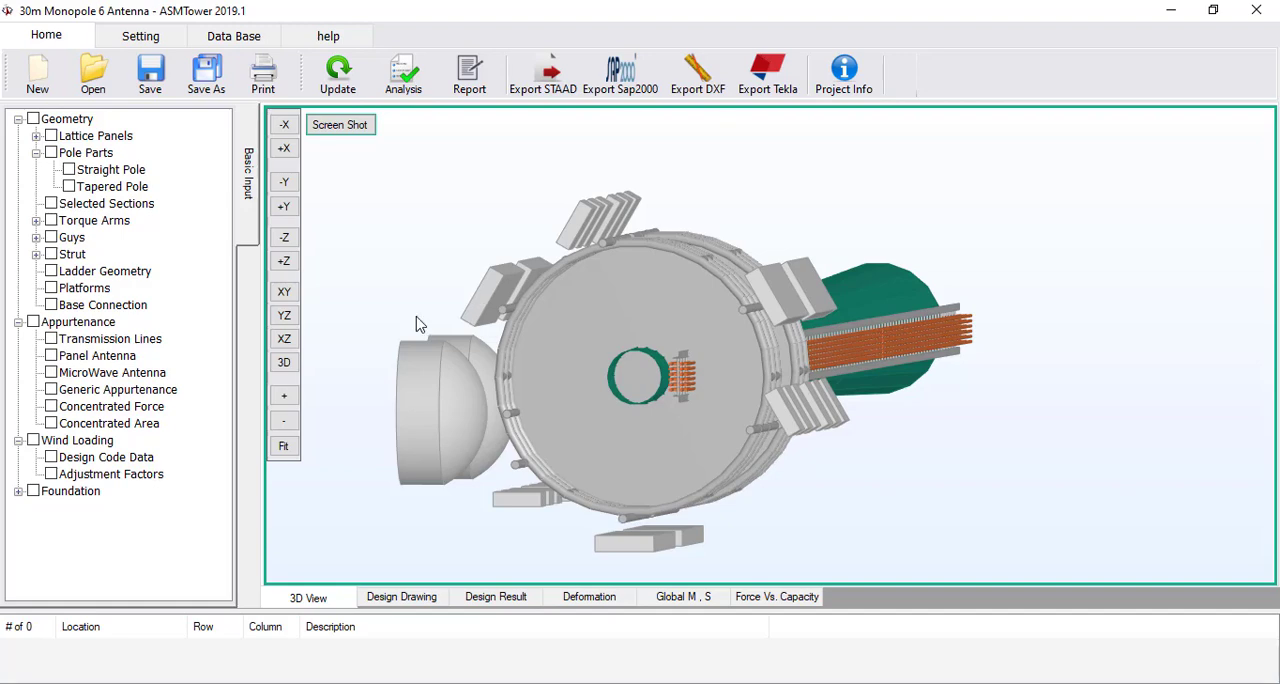
# Set the transmission line's bottom and top radius to 0 and update the model, placing the feed lines inside the pole
pyautogui.doubleClick(100, 340)
pyautogui.click(449, 243)
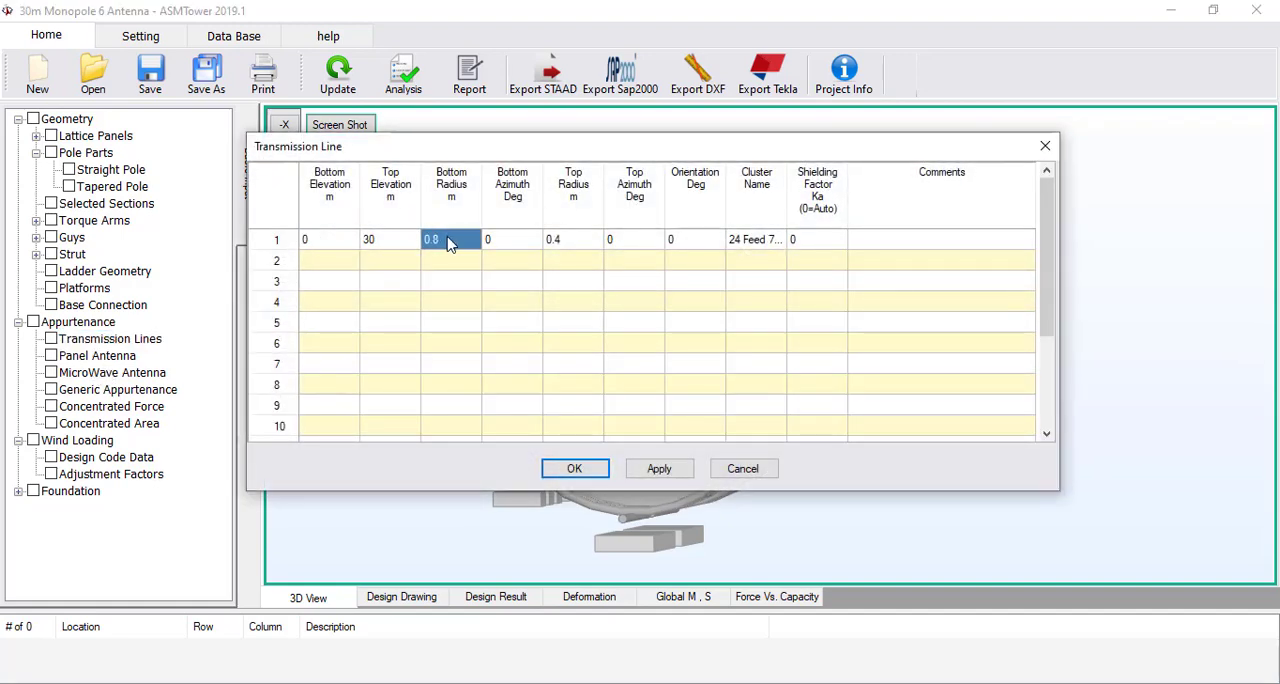
pyautogui.write('0')
pyautogui.click(565, 246)
pyautogui.write('0')
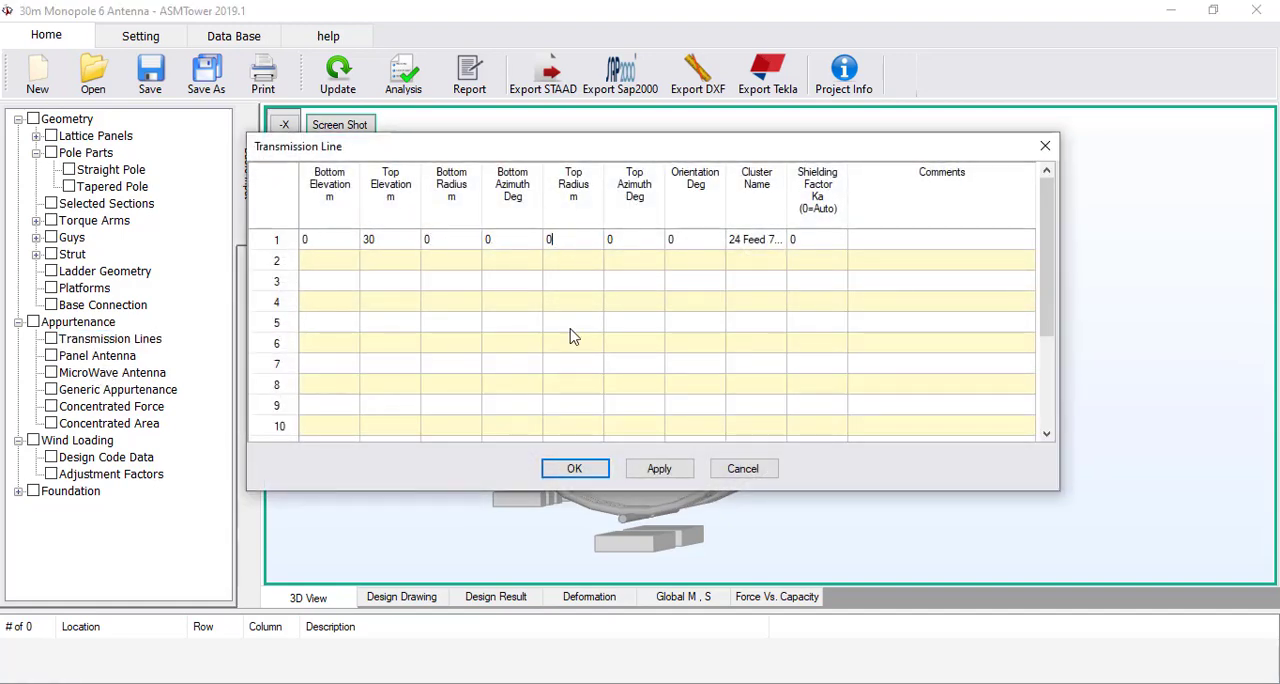
pyautogui.click(570, 337)
pyautogui.click(574, 468)
pyautogui.click(340, 85)
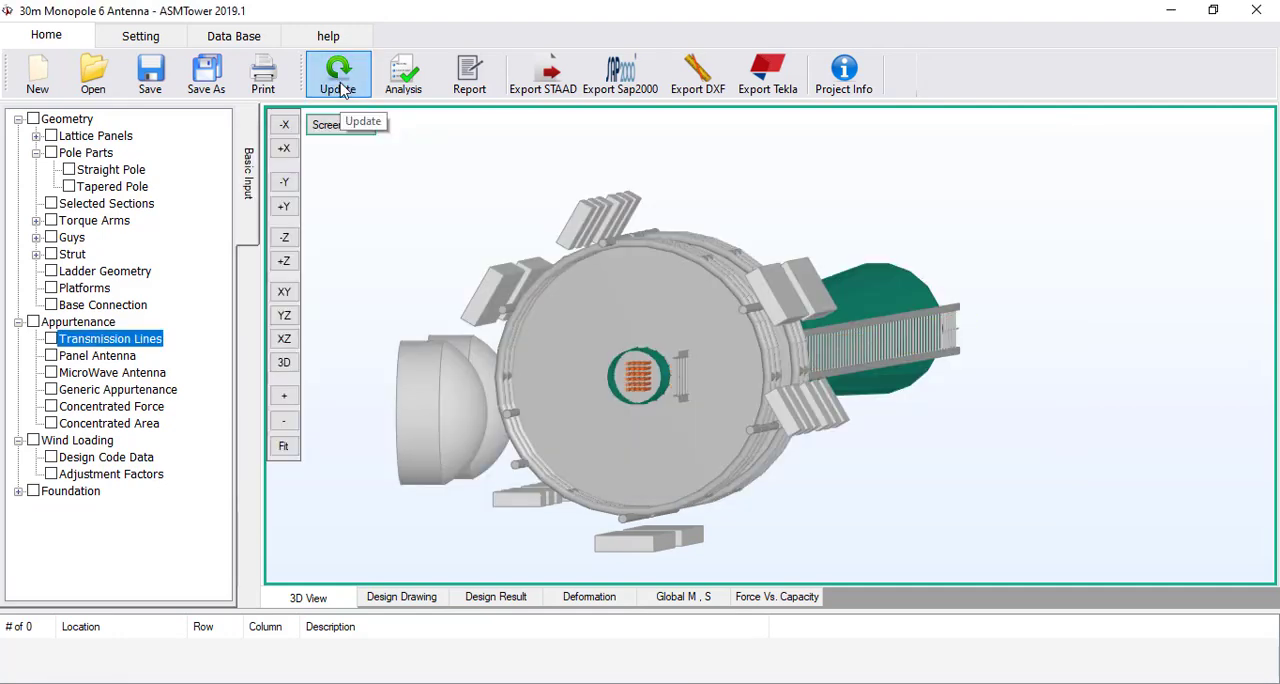
# Inspect the feed lines inside the pole from its base, and the whole monopole in the 3D view
pyautogui.scroll(-5, 680, 251)
pyautogui.moveTo(680, 251); pyautogui.dragTo(732, 530, button='middle')
pyautogui.moveTo(712, 230); pyautogui.dragTo(848, 360, button='middle')
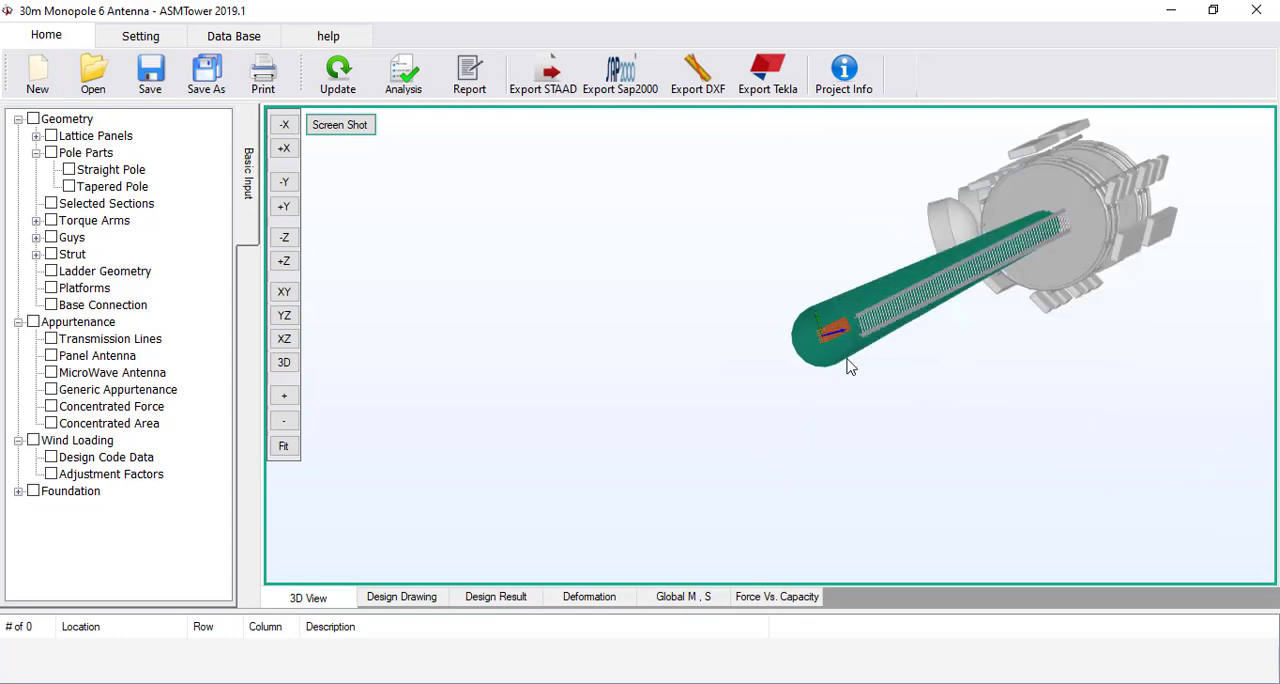
pyautogui.scroll(5, 862, 334)
pyautogui.scroll(4, 858, 332)
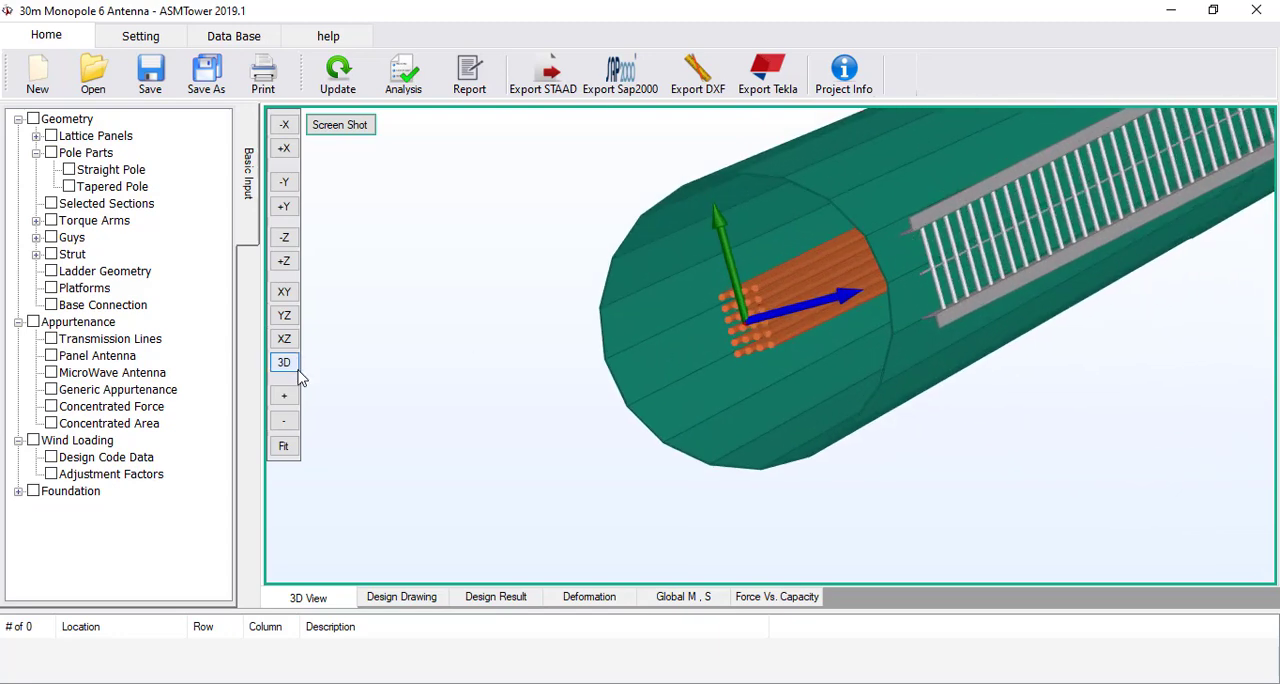
pyautogui.click(284, 365)
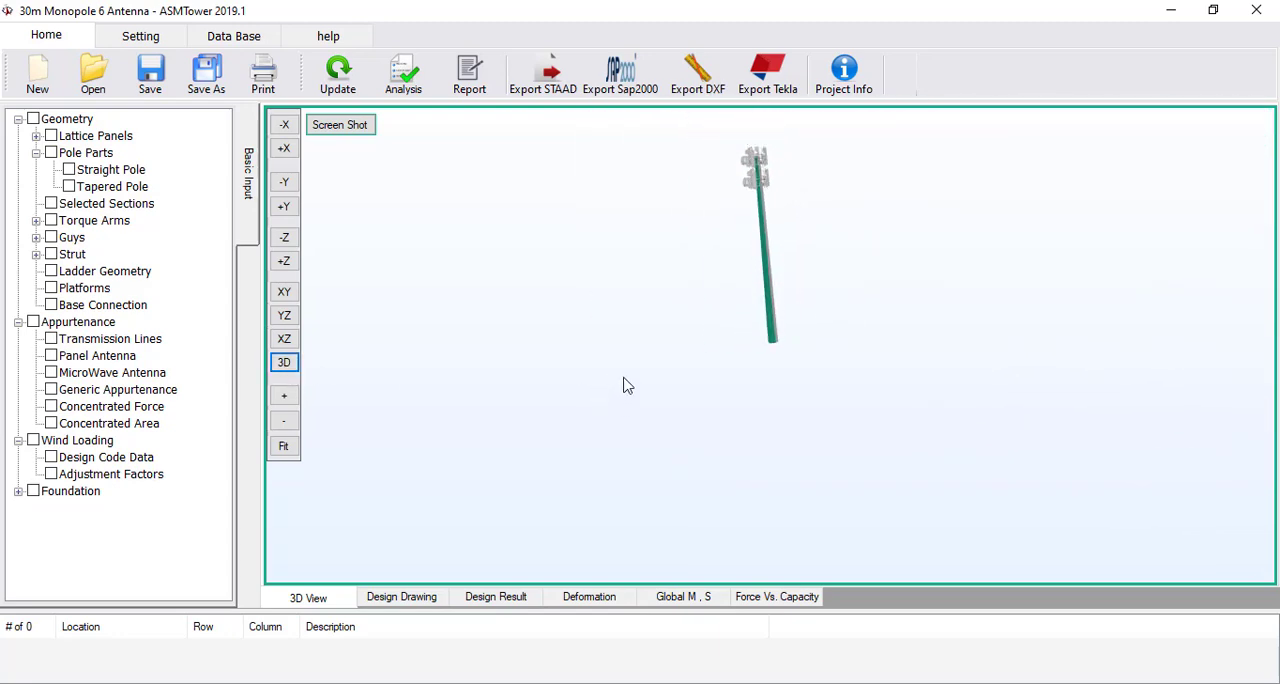
pyautogui.scroll(4, 642, 308)
# Save the project, set the transmission line's top elevation to 29 m and update the model
pyautogui.click(148, 80)
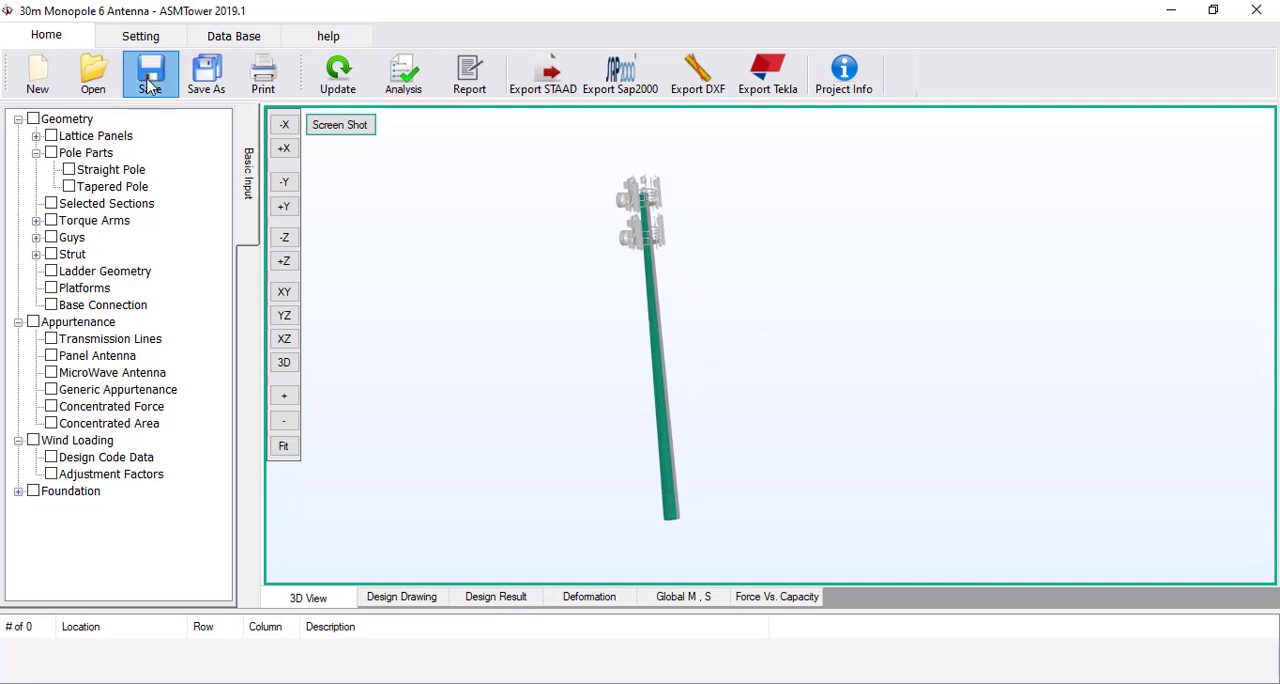
pyautogui.click(100, 339)
pyautogui.click(405, 243)
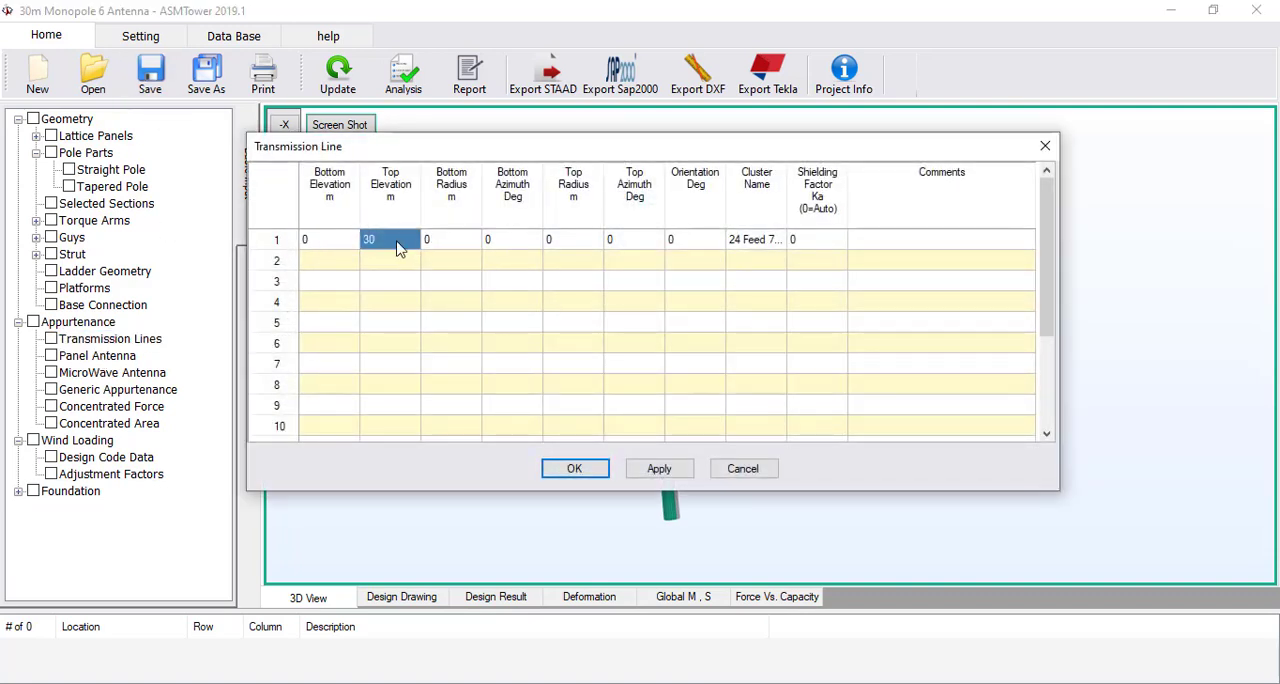
pyautogui.write('29')
pyautogui.click(398, 283)
pyautogui.click(574, 468)
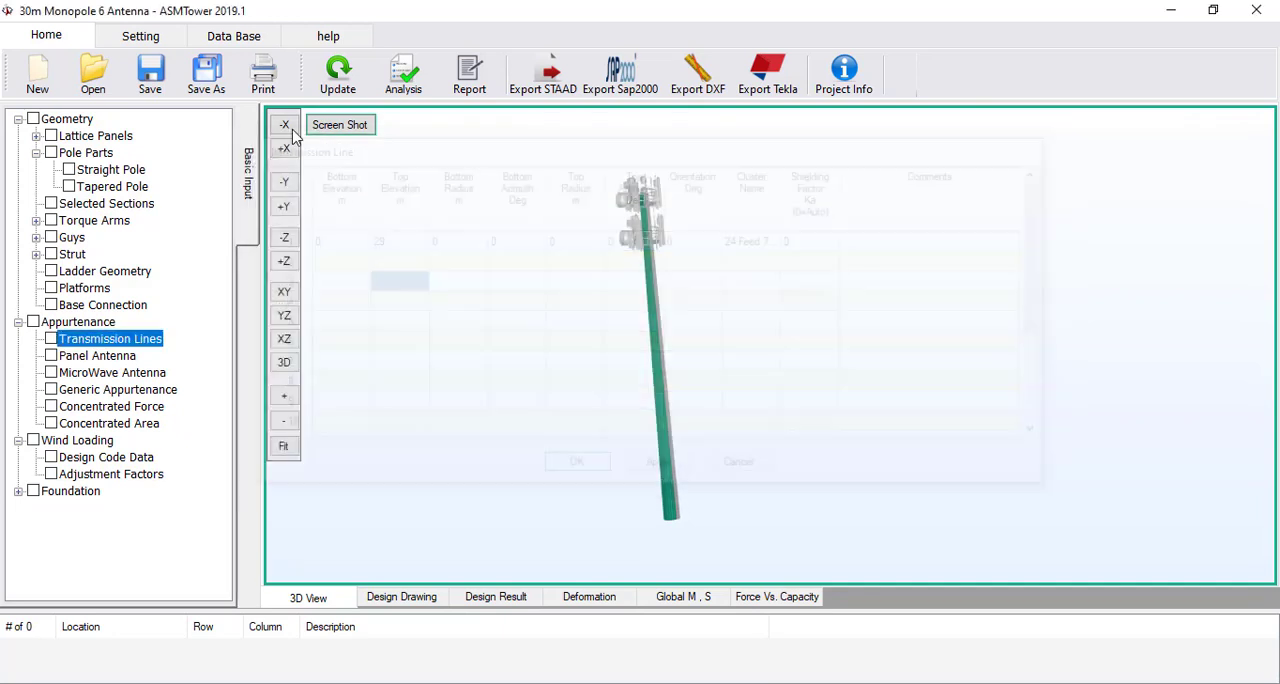
pyautogui.click(330, 76)
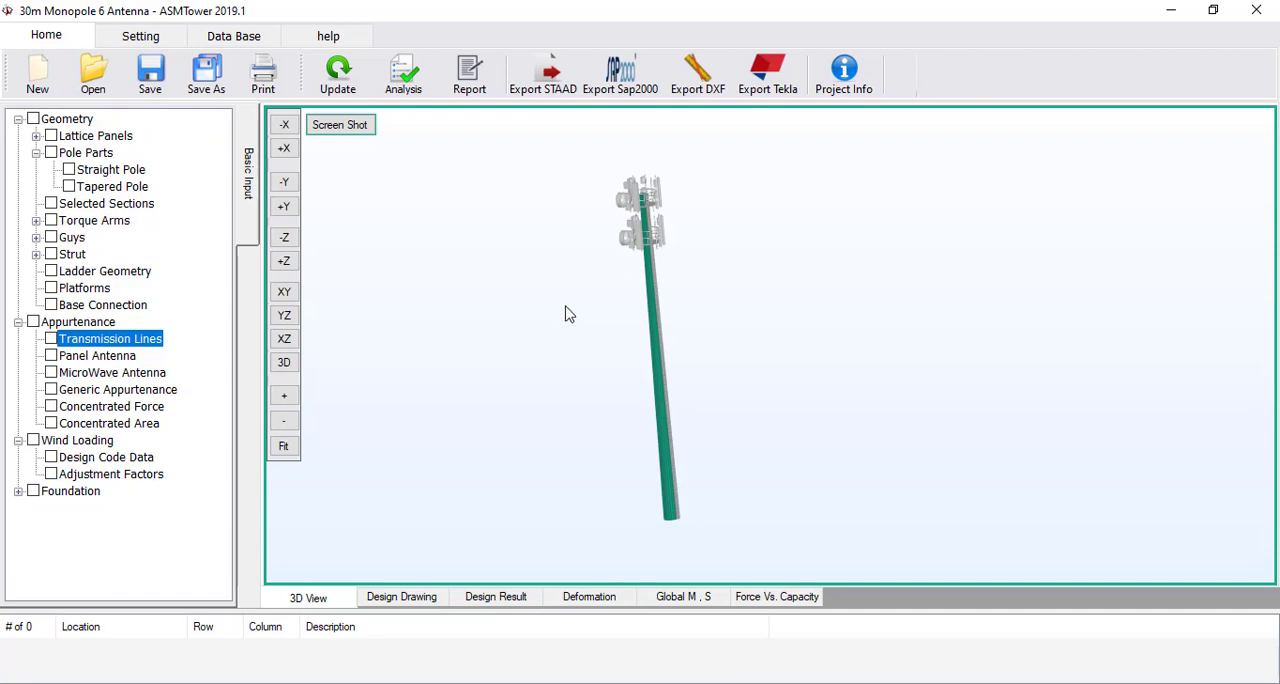
# Run the analysis and design of the monopole to completion and open the design drawing
pyautogui.click(405, 76)
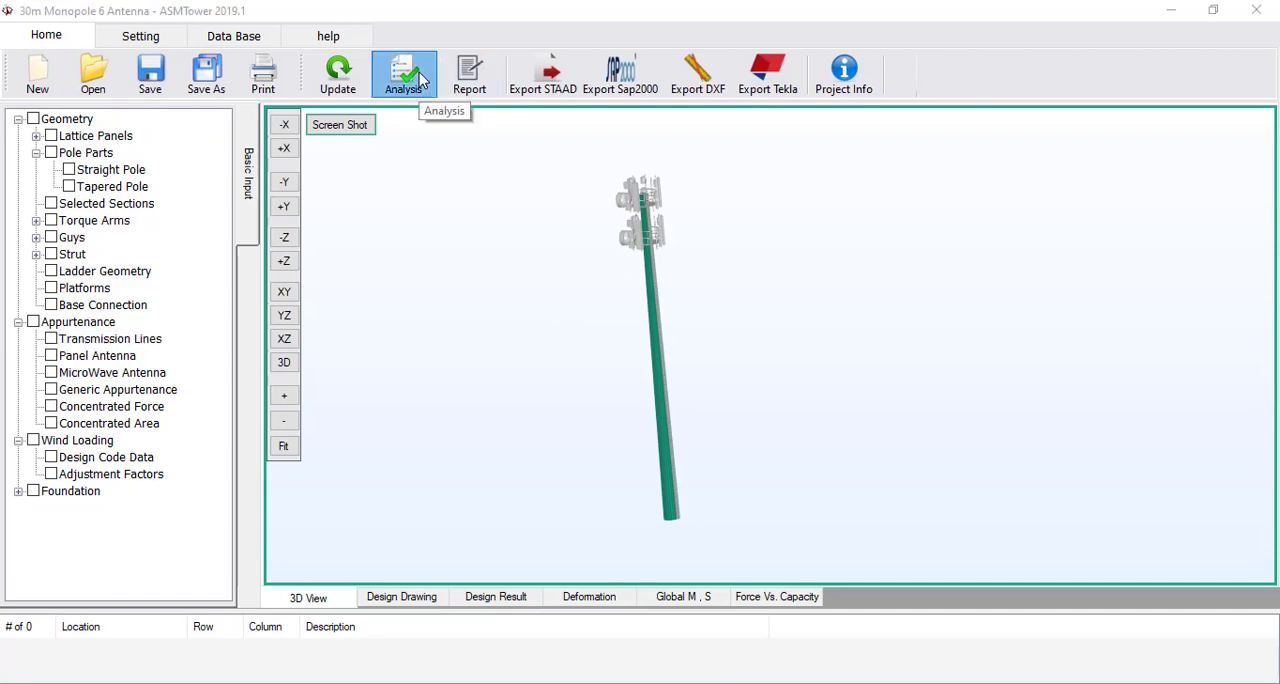
pyautogui.click(515, 545)
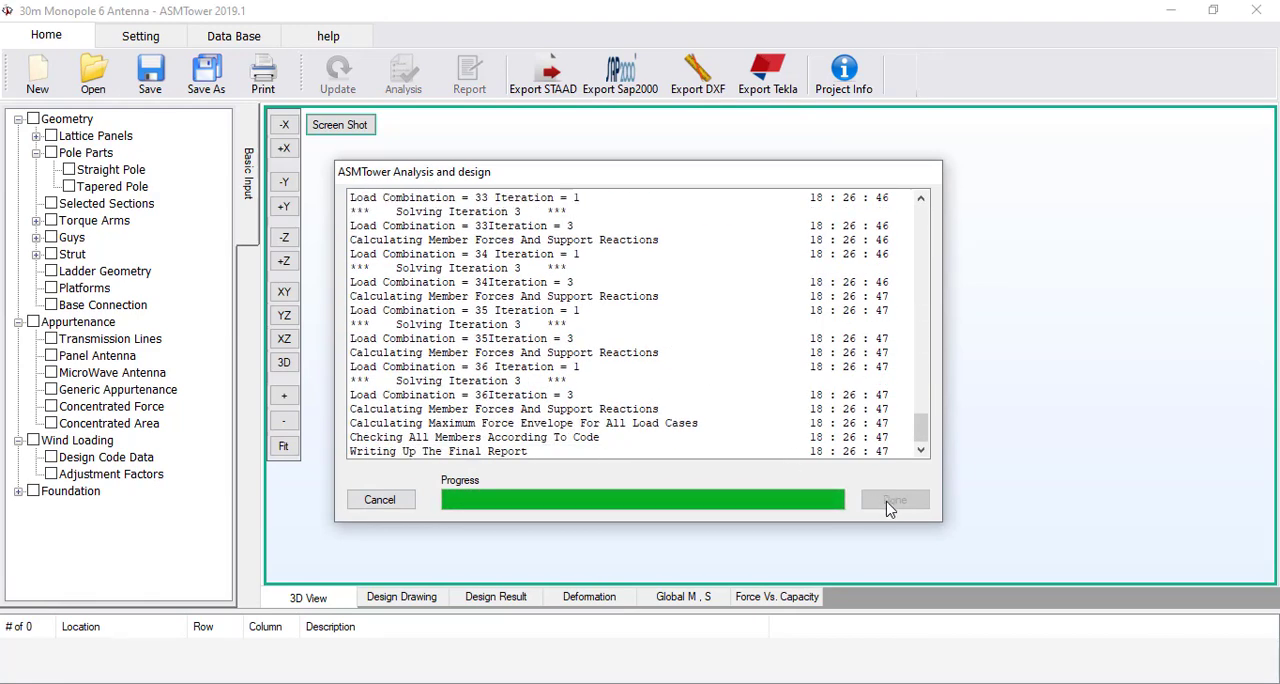
pyautogui.click(887, 504)
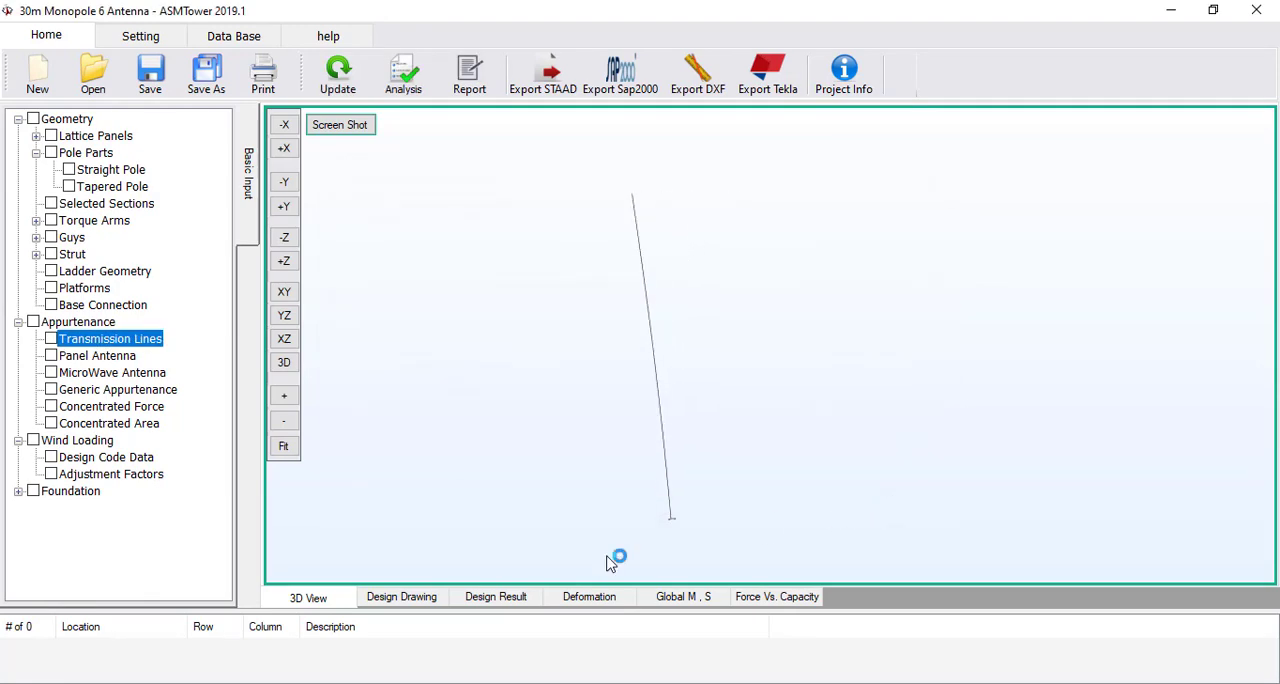
pyautogui.click(420, 599)
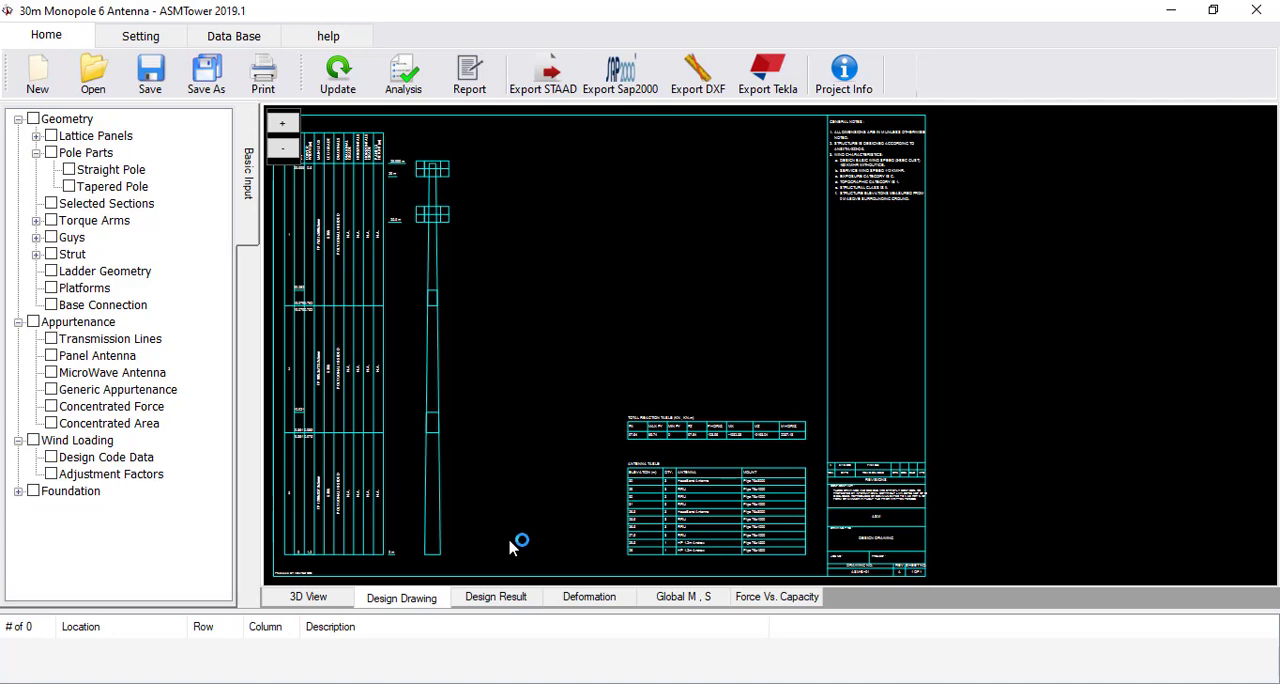
# Display the design ratio chart for the pole with its top elevation set to 29.999 m
pyautogui.click(505, 597)
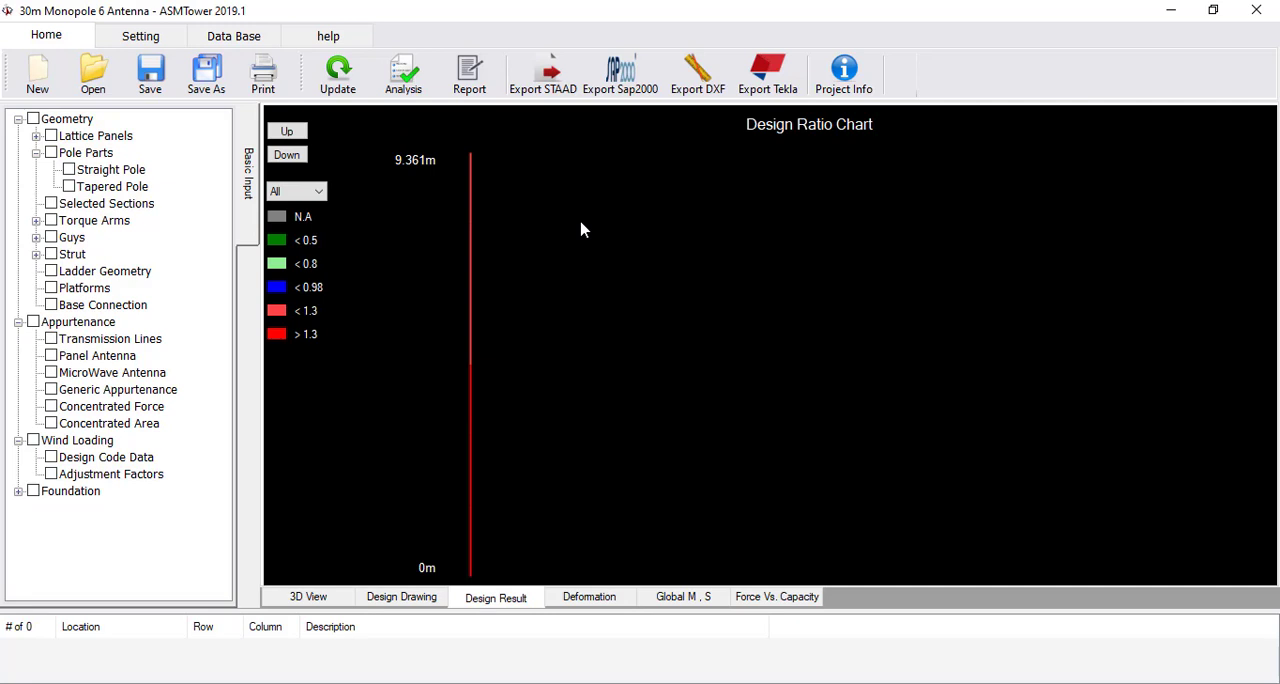
pyautogui.click(596, 240)
pyautogui.click(640, 316)
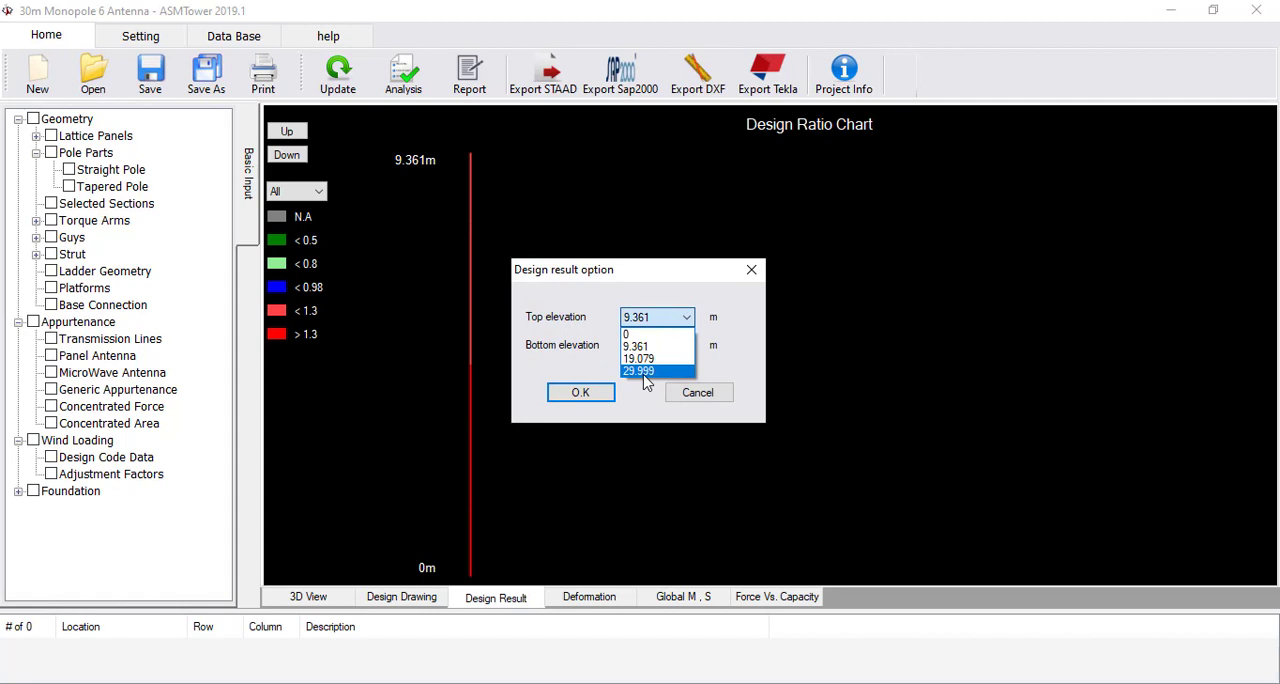
pyautogui.click(645, 371)
pyautogui.click(580, 393)
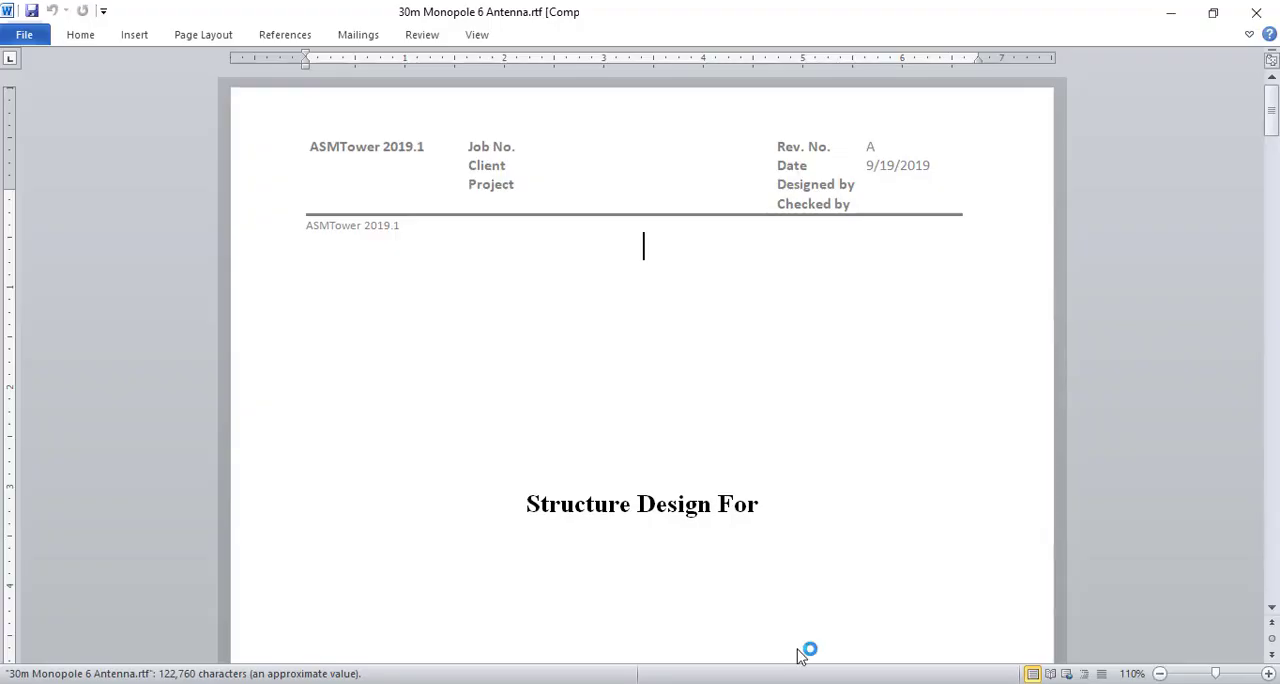
# Review the design criteria, executive summary and antenna loading configuration in the full report, and close it
pyautogui.scroll(-10, 674, 394)
pyautogui.scroll(-6, 657, 400)
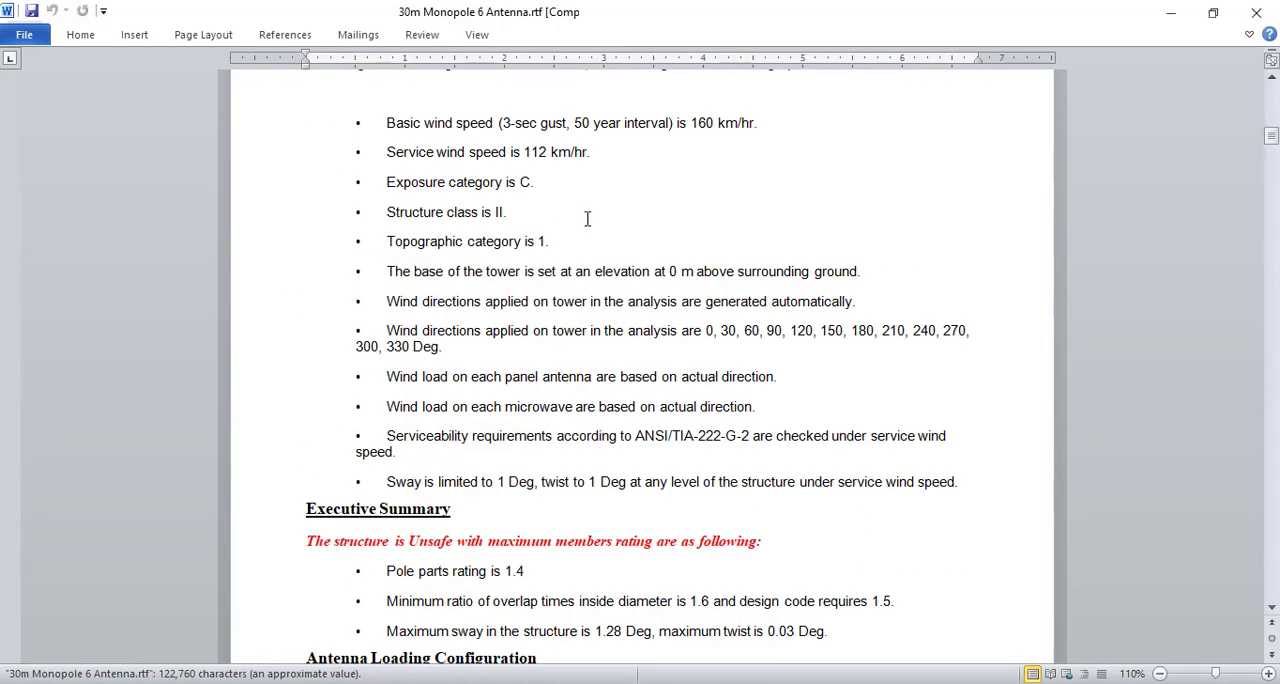
pyautogui.scroll(-4, 588, 218)
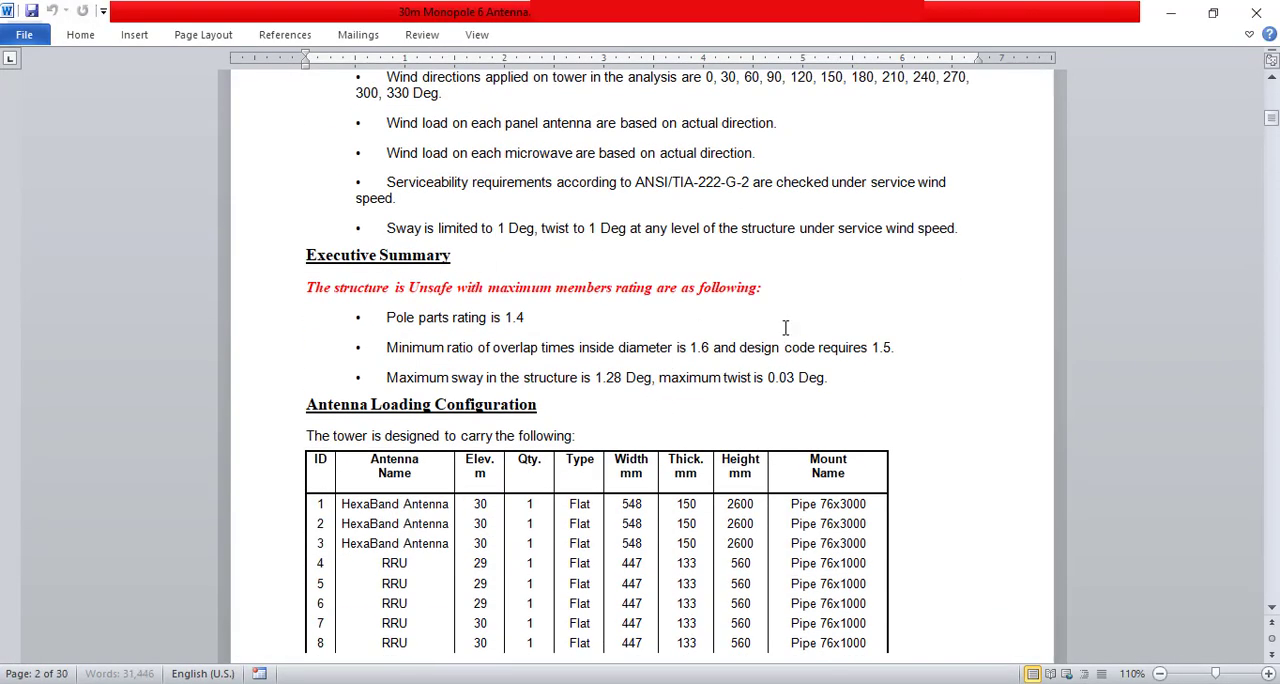
pyautogui.click(1258, 16)
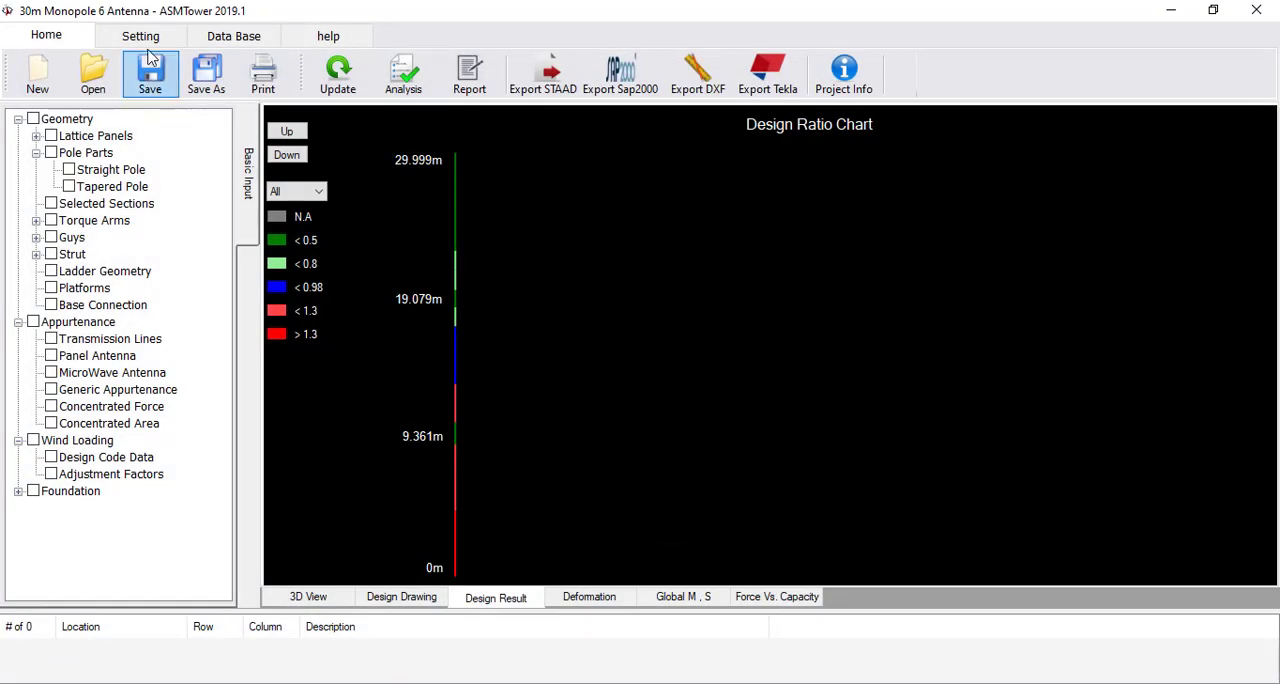
# Limit the report to the executive summary, pole parts geometry, pole design summary and serviceability requirements check, and review the shortened report
pyautogui.click(140, 36)
pyautogui.click(103, 75)
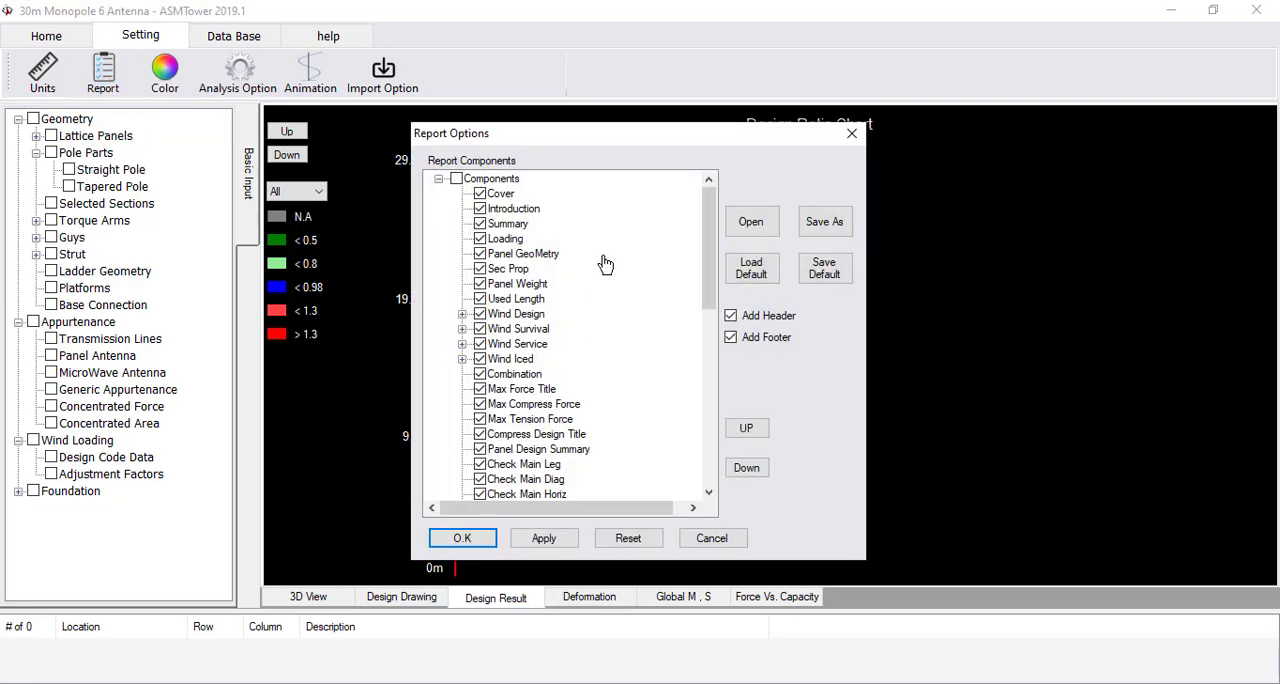
pyautogui.click(456, 180)
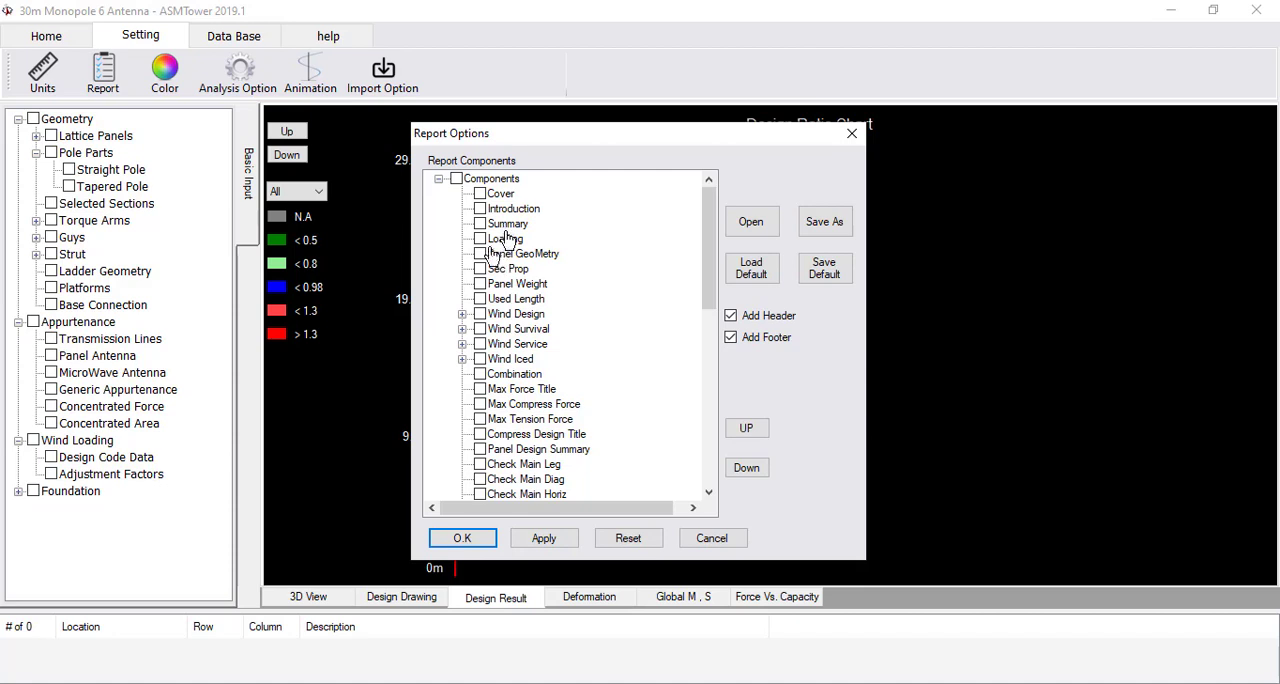
pyautogui.scroll(-5, 540, 345)
pyautogui.scroll(-5, 548, 350)
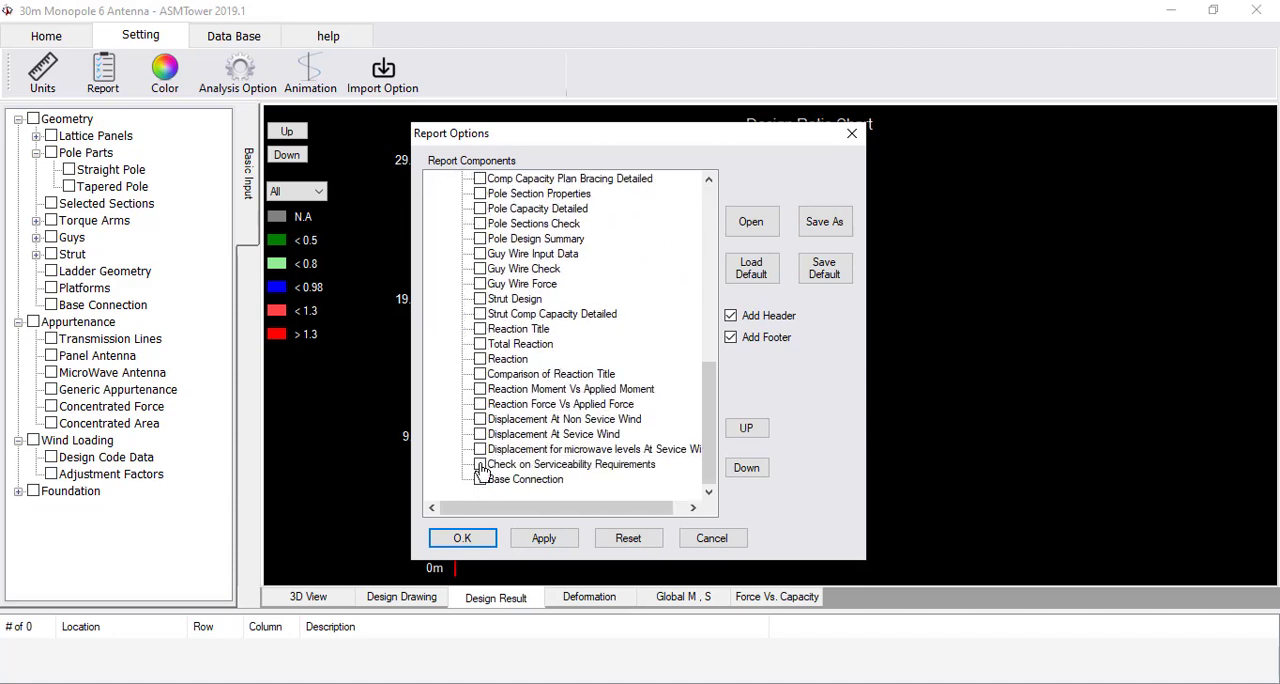
pyautogui.click(481, 464)
pyautogui.click(480, 239)
pyautogui.click(462, 538)
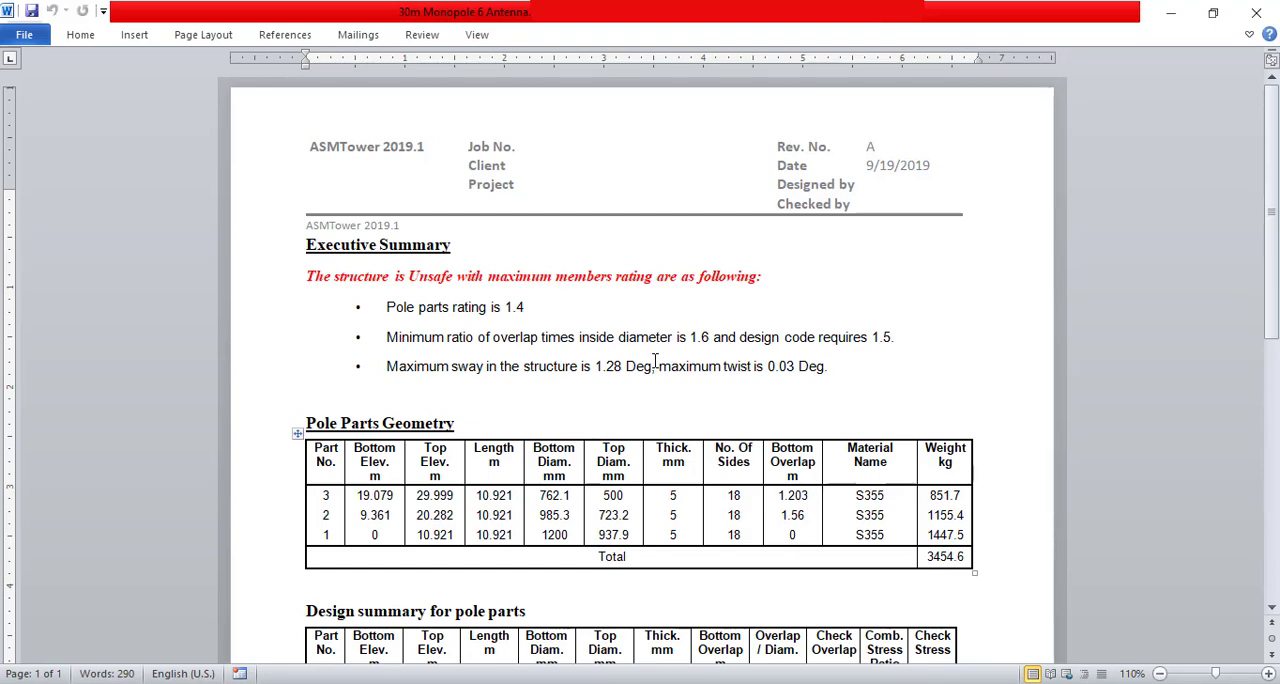
pyautogui.scroll(-5, 655, 362)
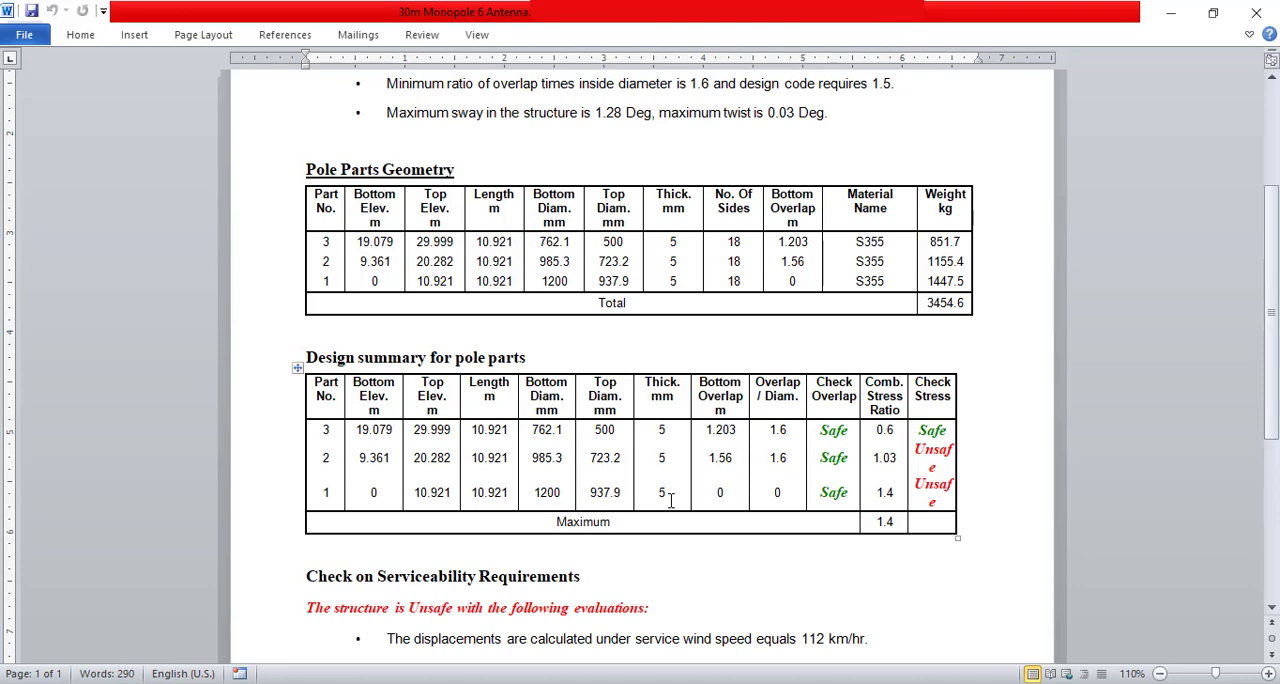
pyautogui.click(1256, 13)
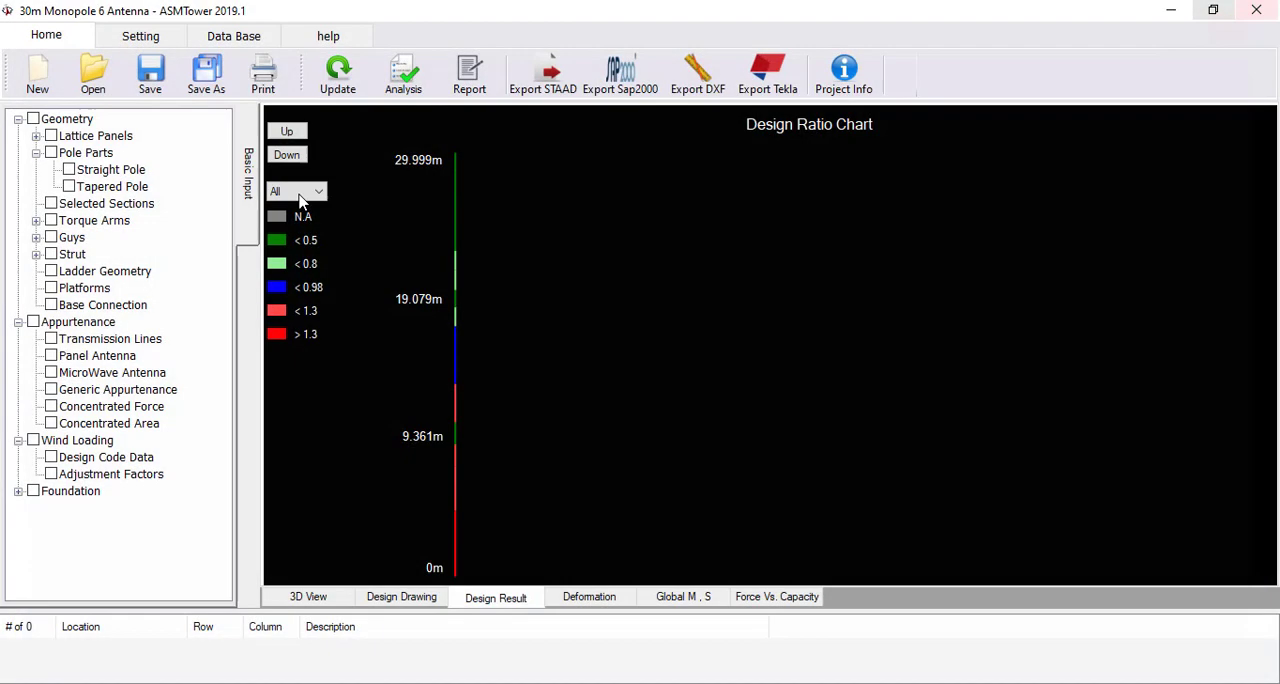
# Clear all tapered pole diameters and enter a 1350 mm bottom diameter for part 1 and a 500 mm top diameter for part 3
pyautogui.doubleClick(118, 193)
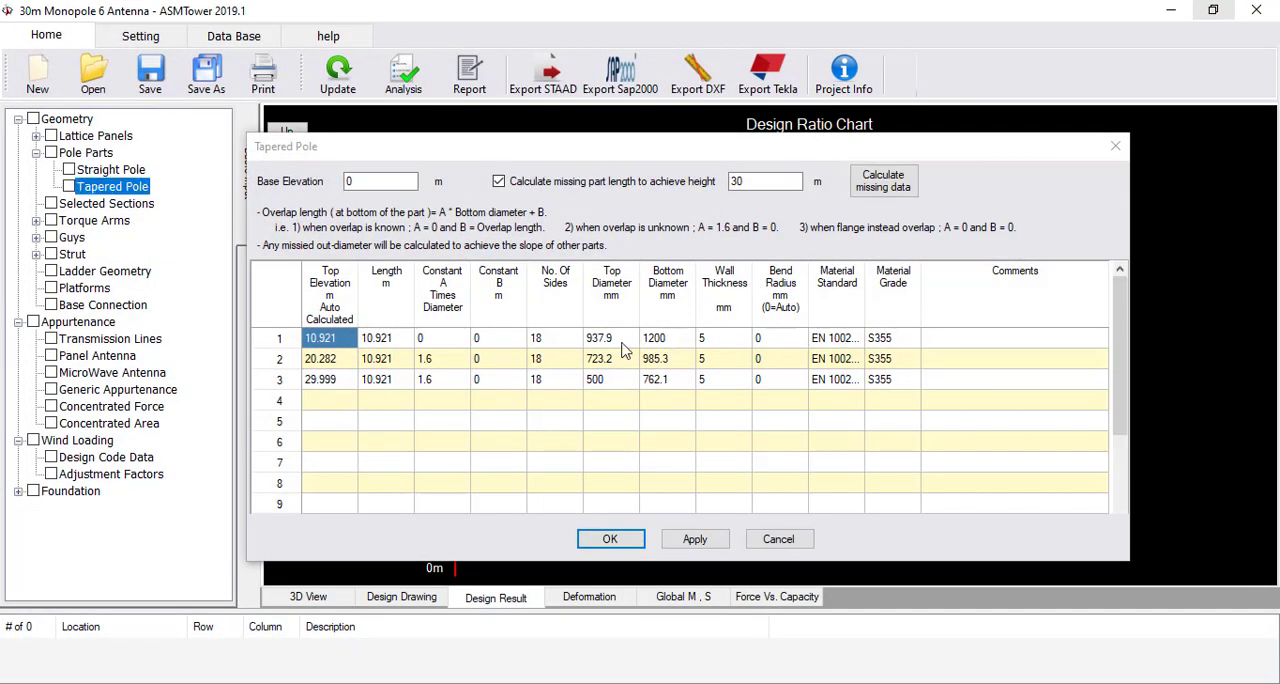
pyautogui.click(617, 345)
pyautogui.moveTo(617, 345); pyautogui.dragTo(658, 384)
pyautogui.press('Delete')
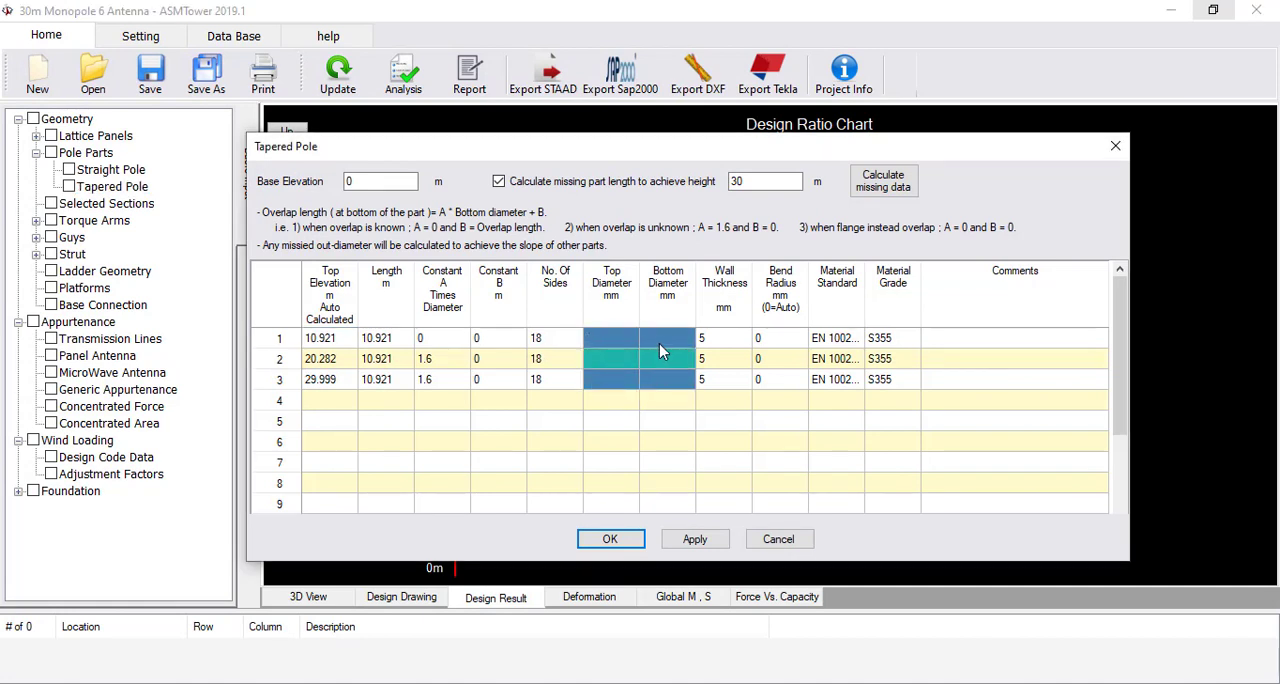
pyautogui.click(659, 343)
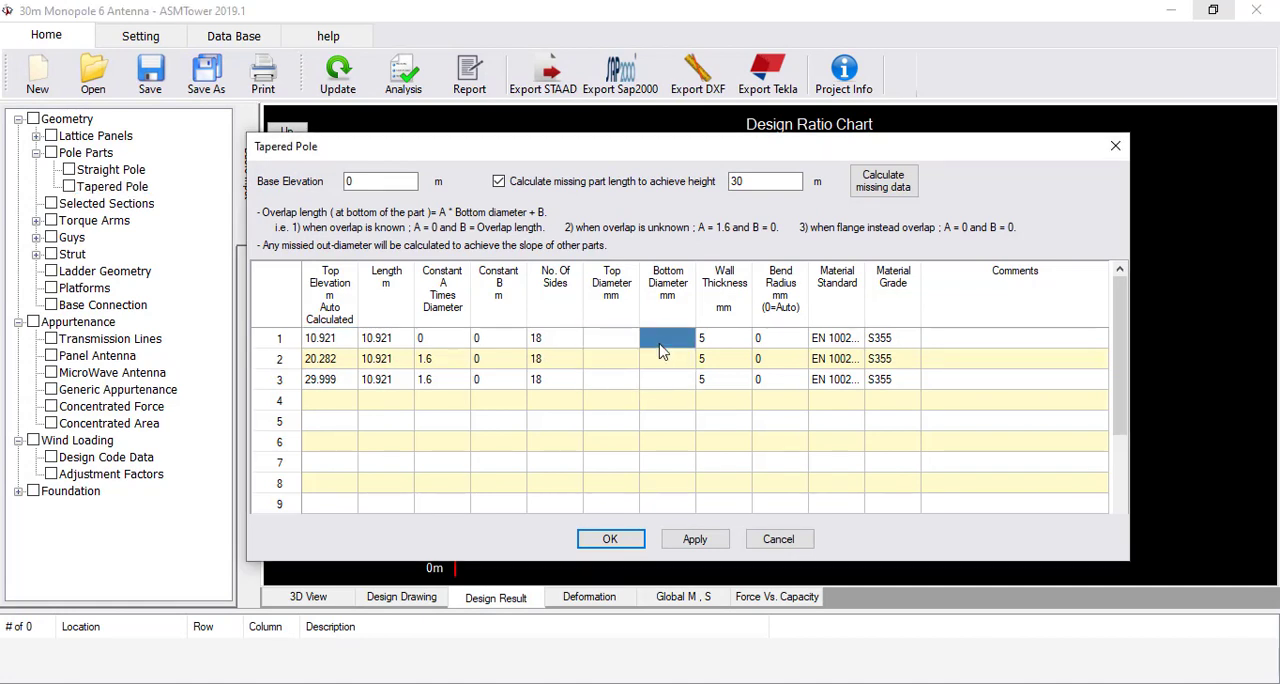
pyautogui.write('1350')
pyautogui.click(628, 382)
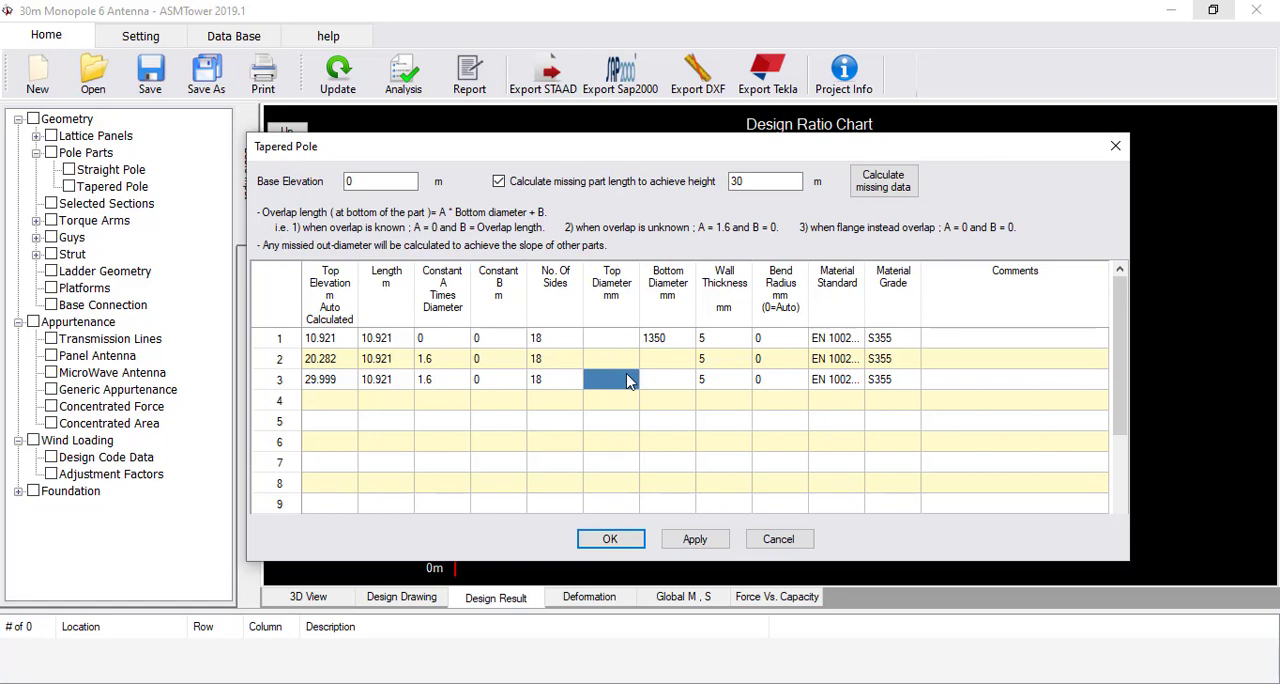
pyautogui.write('500')
pyautogui.press('Return')
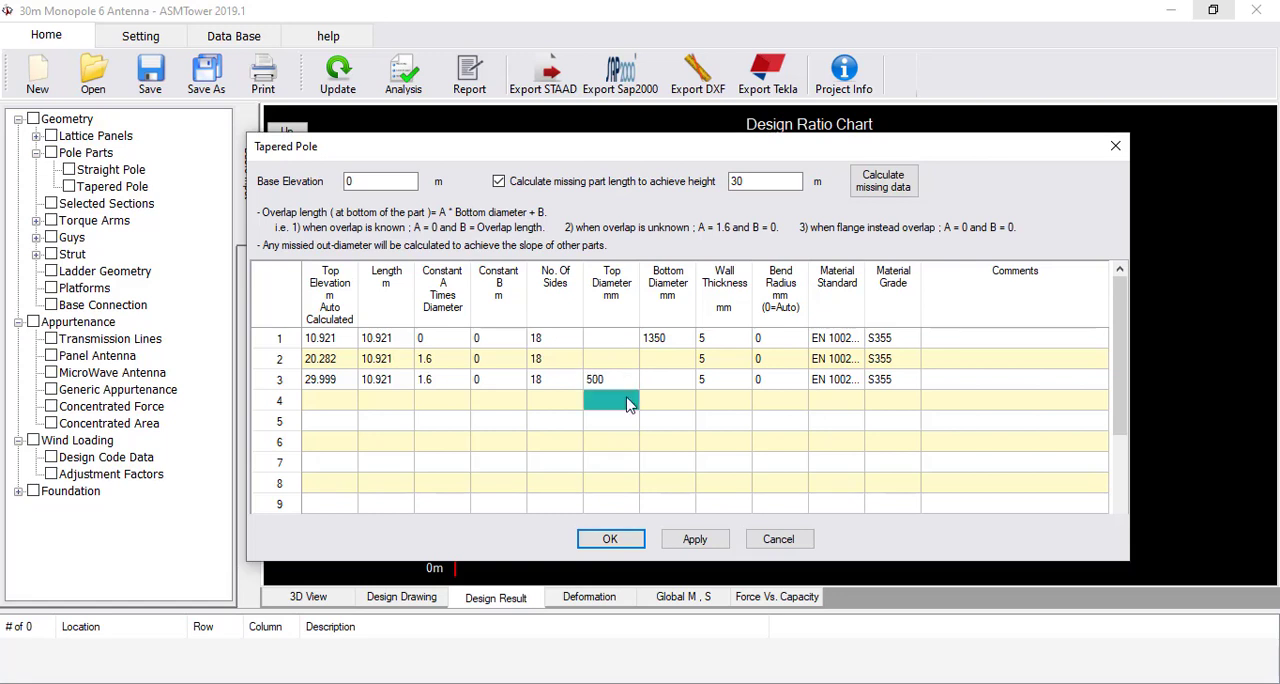
# Clear the lengths of all three pole parts and calculate the missing data for a 30 m pole height, accepting the geometry
pyautogui.click(902, 192)
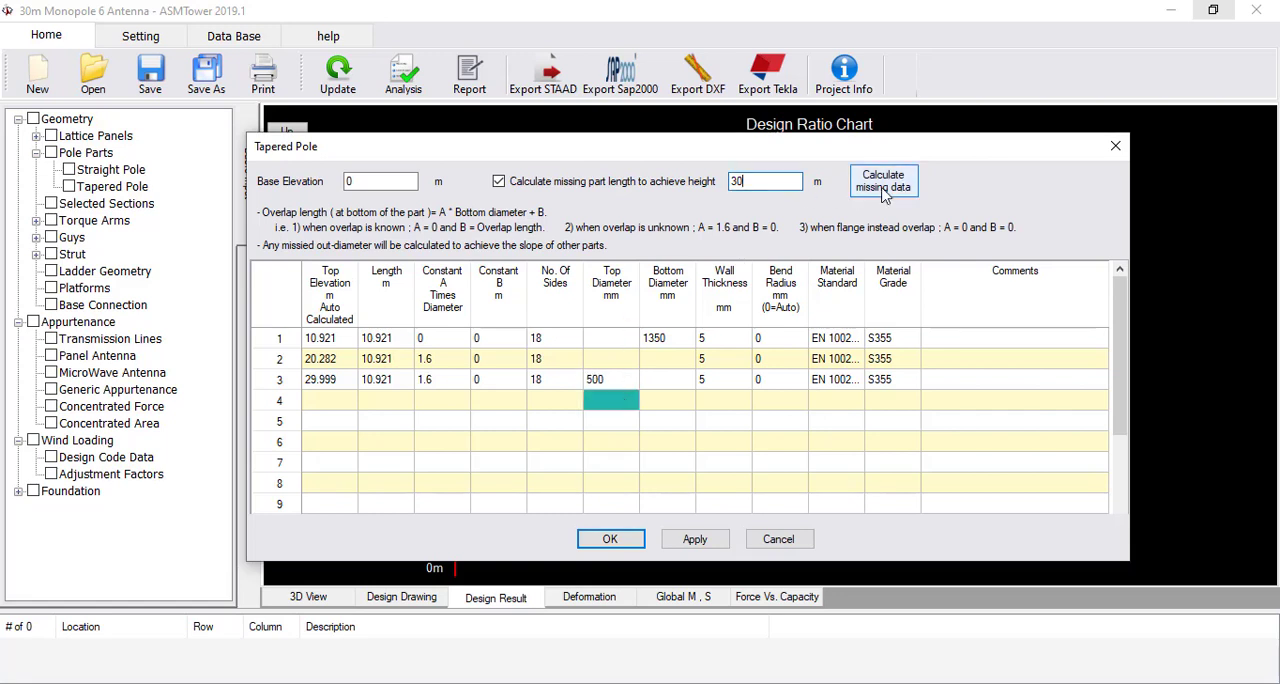
pyautogui.moveTo(388, 340); pyautogui.dragTo(400, 382)
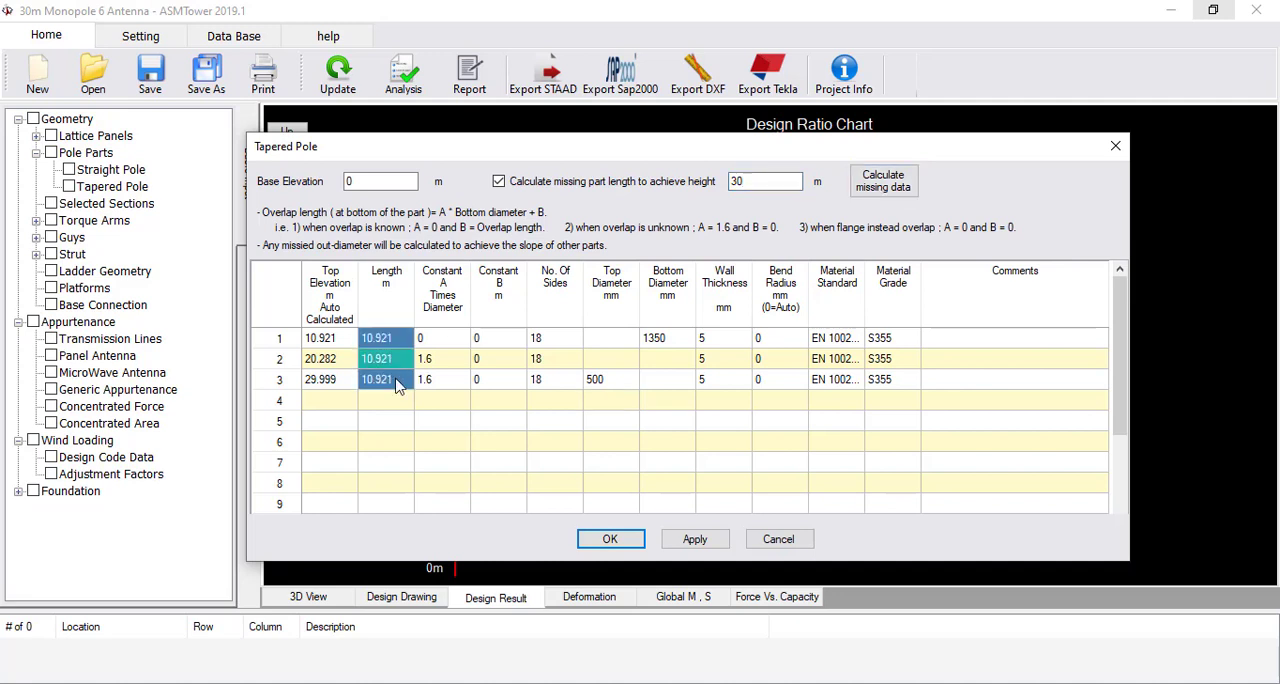
pyautogui.press('Delete')
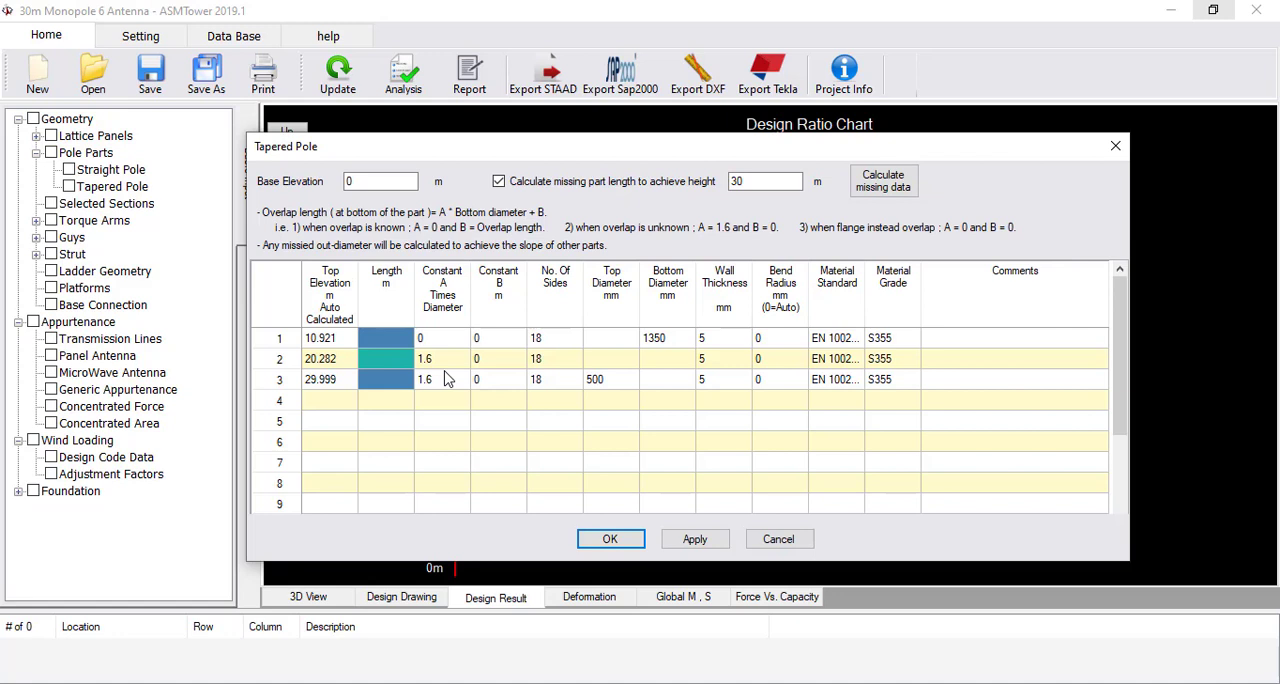
pyautogui.click(890, 185)
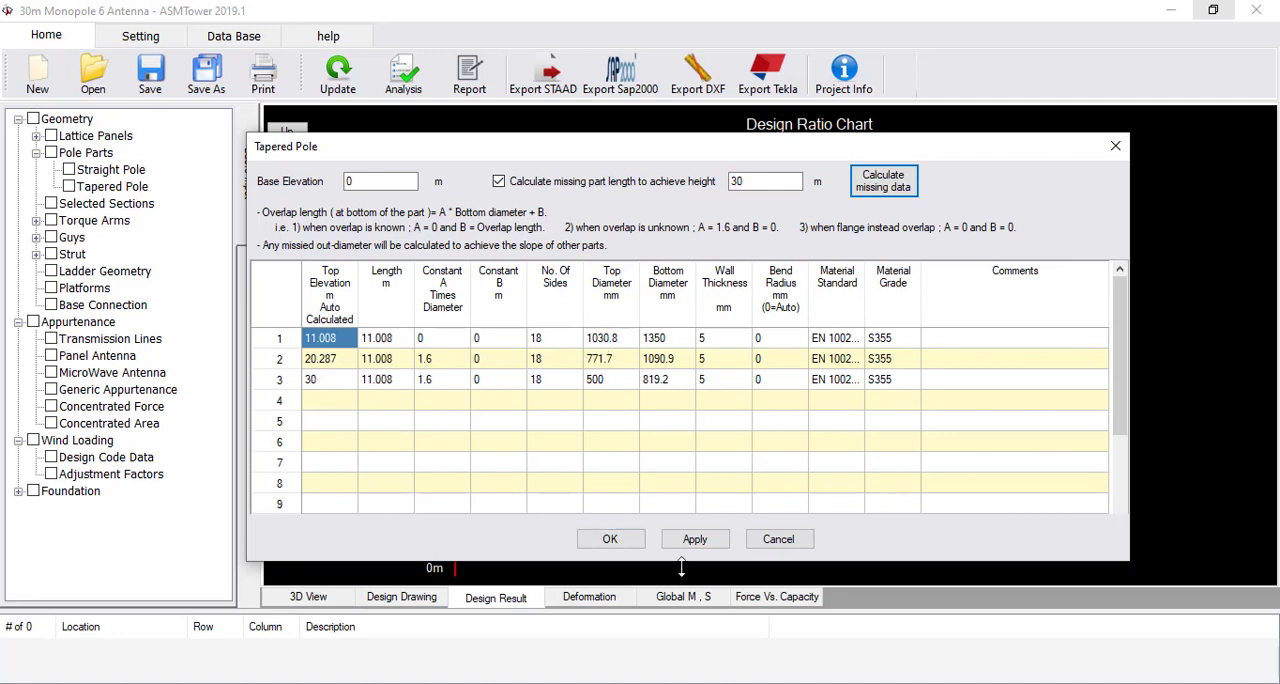
pyautogui.click(608, 540)
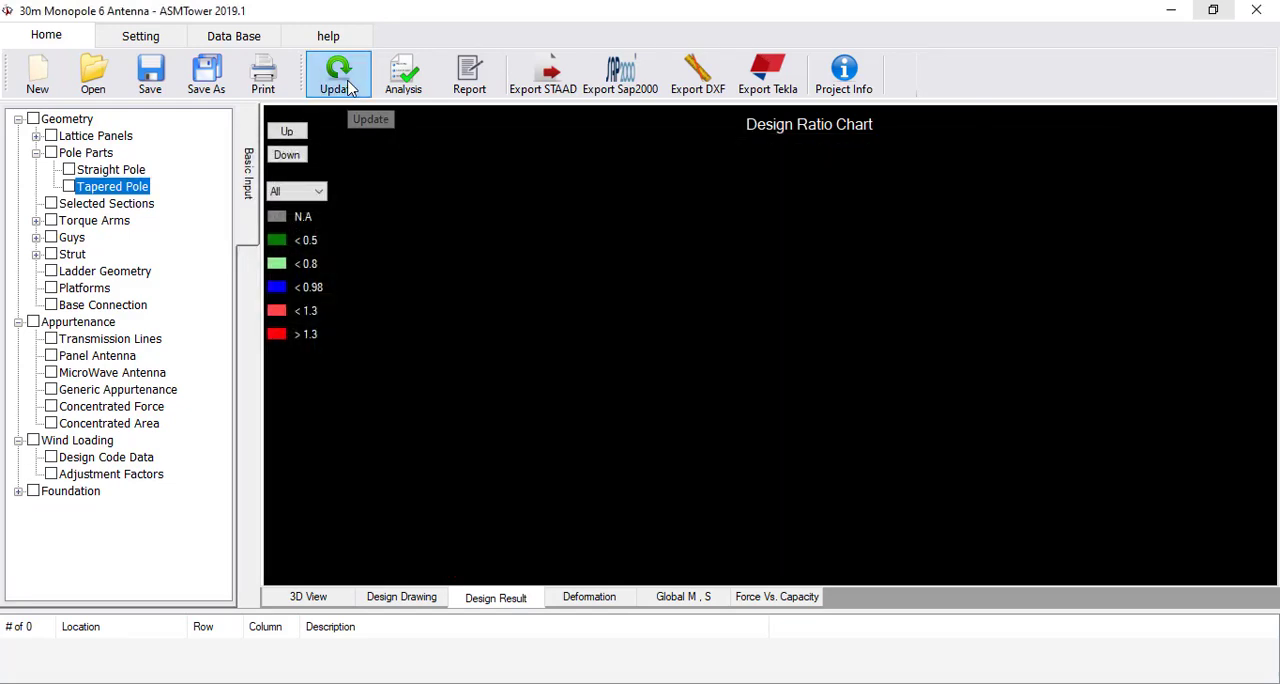
# Run the analysis and design with the 1350 mm base diameter and review the pole design summary and serviceability check in the report
pyautogui.click(403, 75)
pyautogui.click(516, 545)
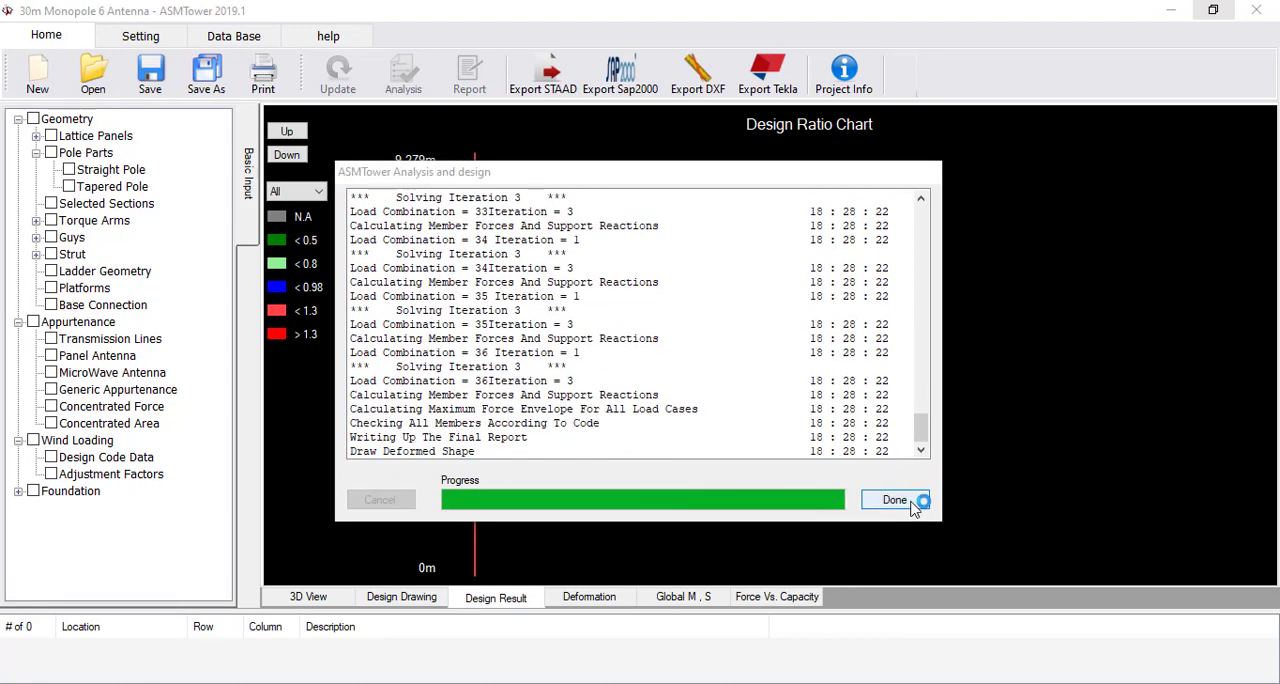
pyautogui.click(895, 500)
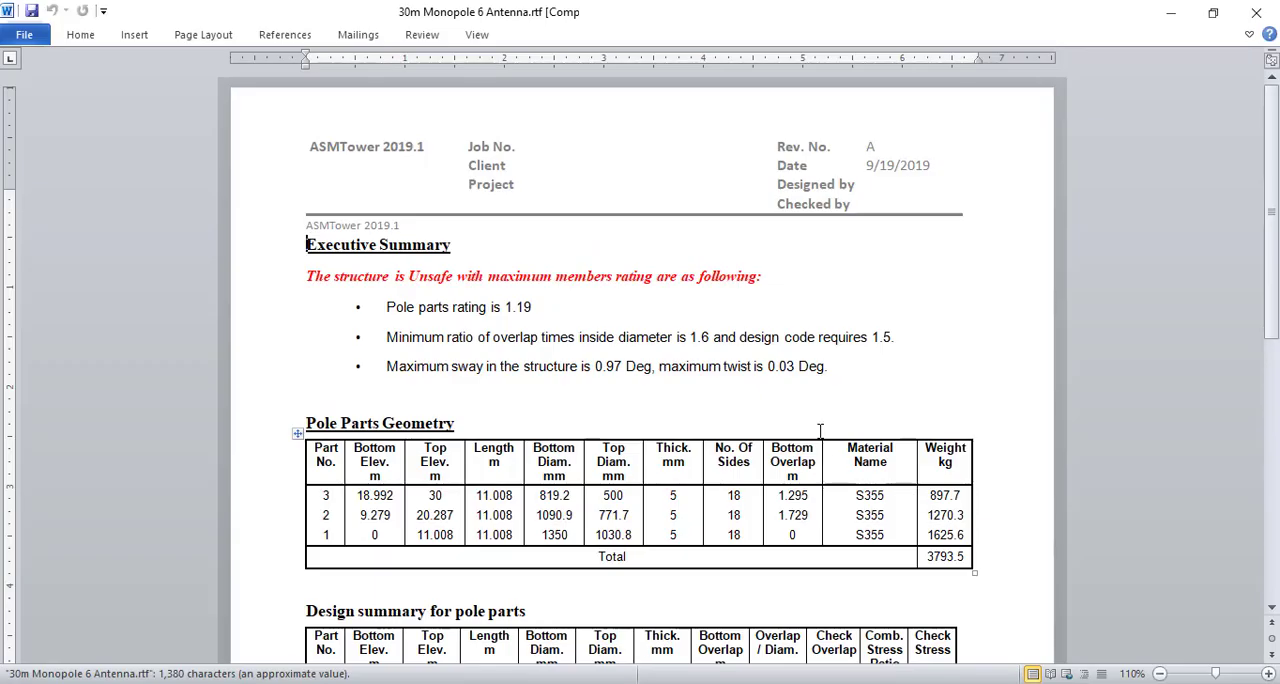
pyautogui.scroll(-3, 820, 430)
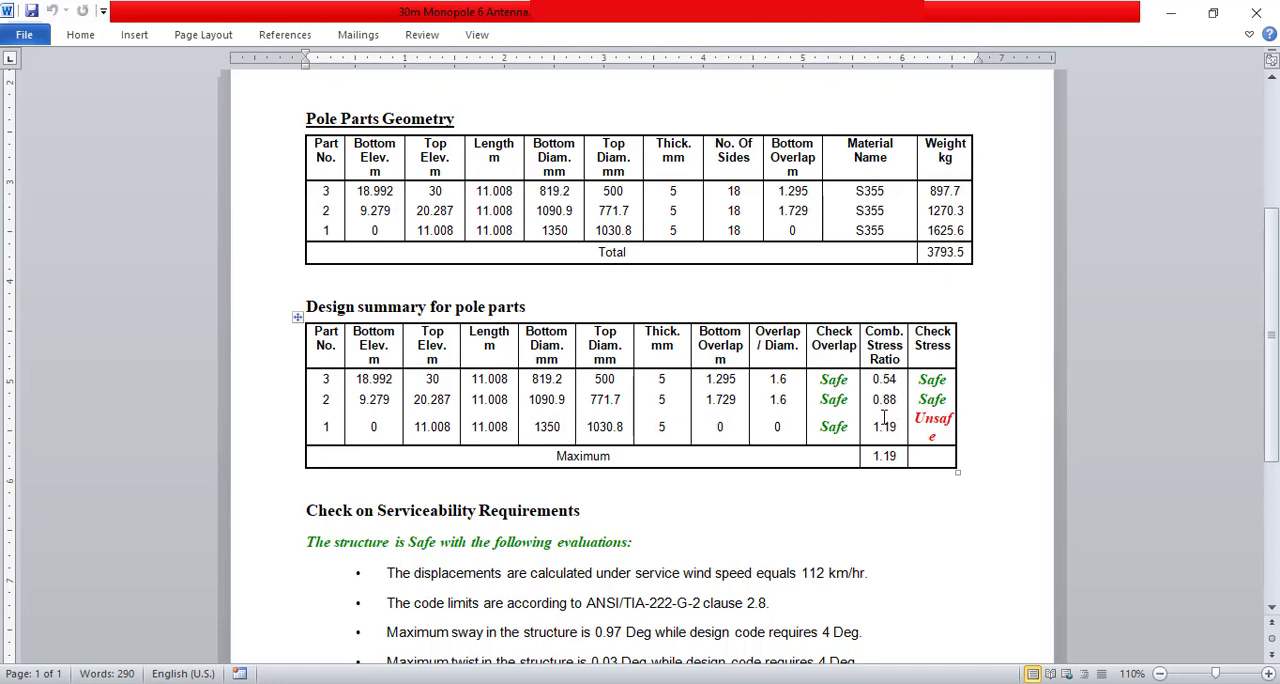
pyautogui.click(1256, 13)
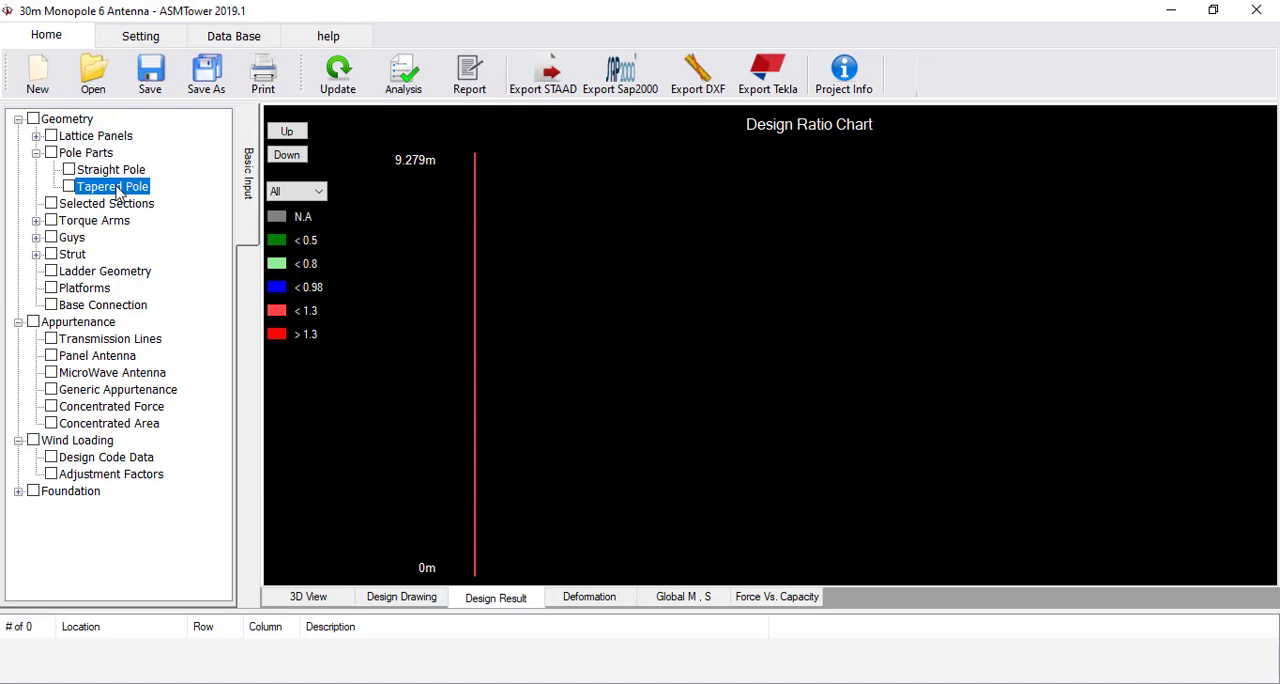
# Set the wall thickness of tapered pole part 1 to 6 mm
pyautogui.doubleClick(117, 192)
pyautogui.click(727, 381)
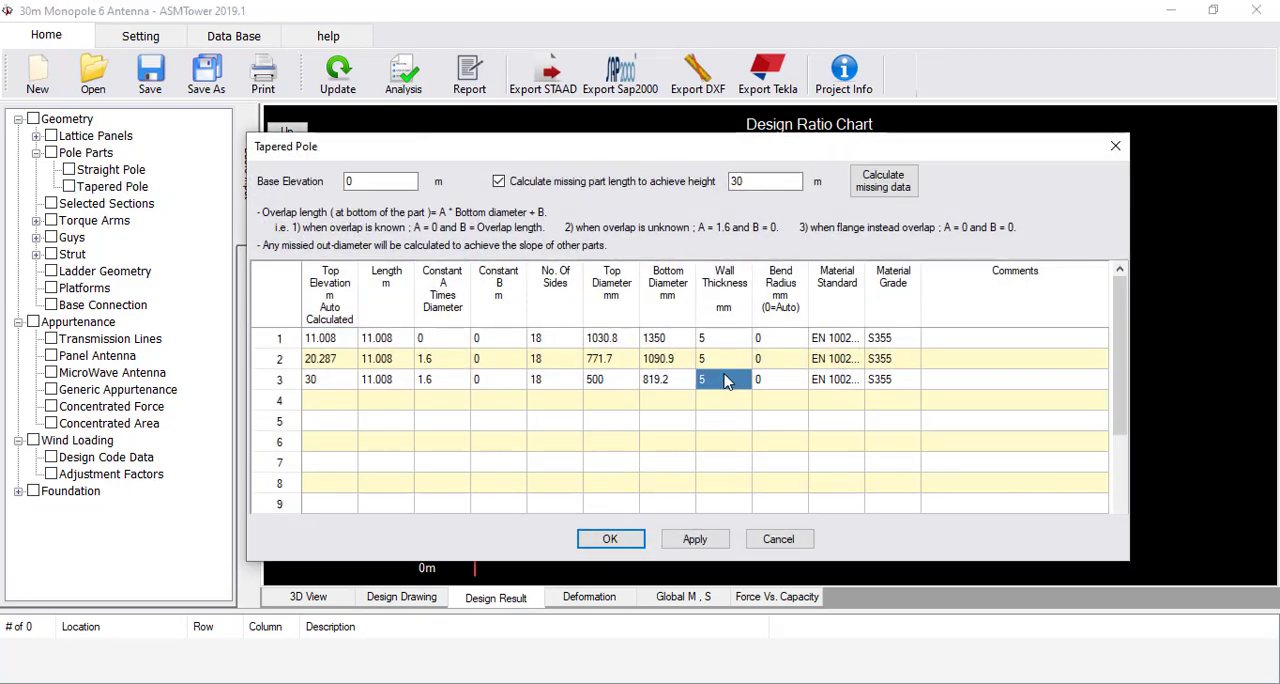
pyautogui.click(729, 342)
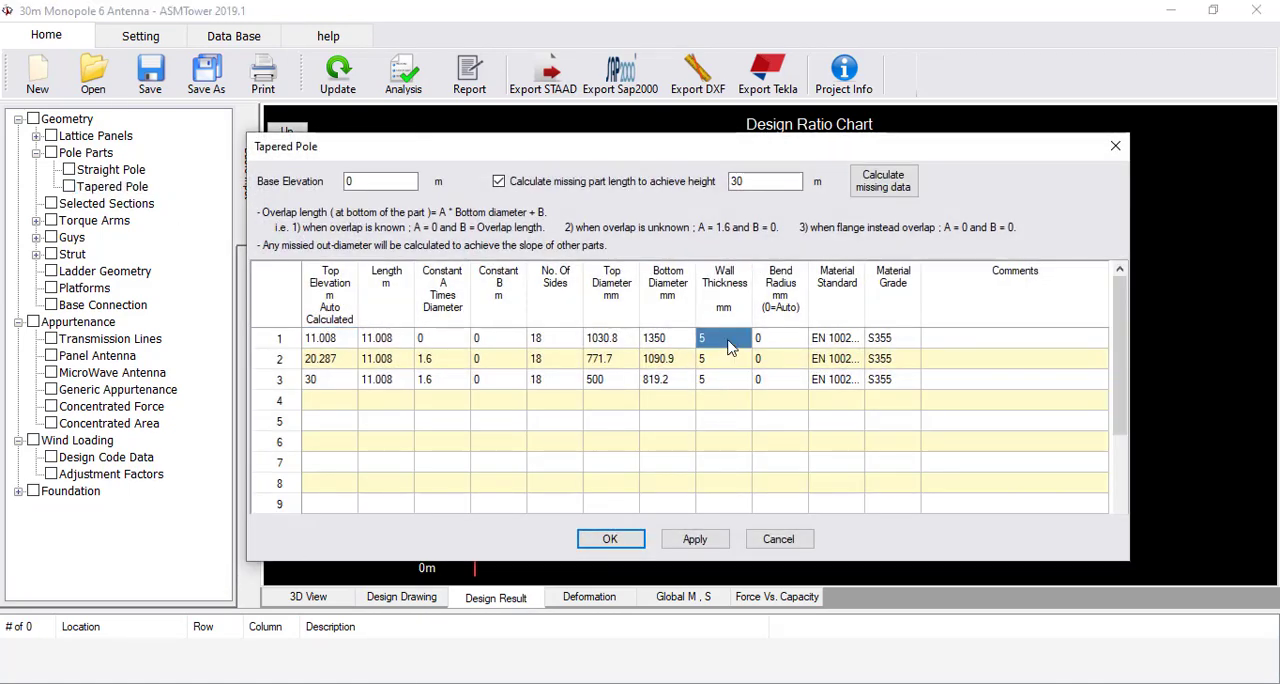
pyautogui.write('6')
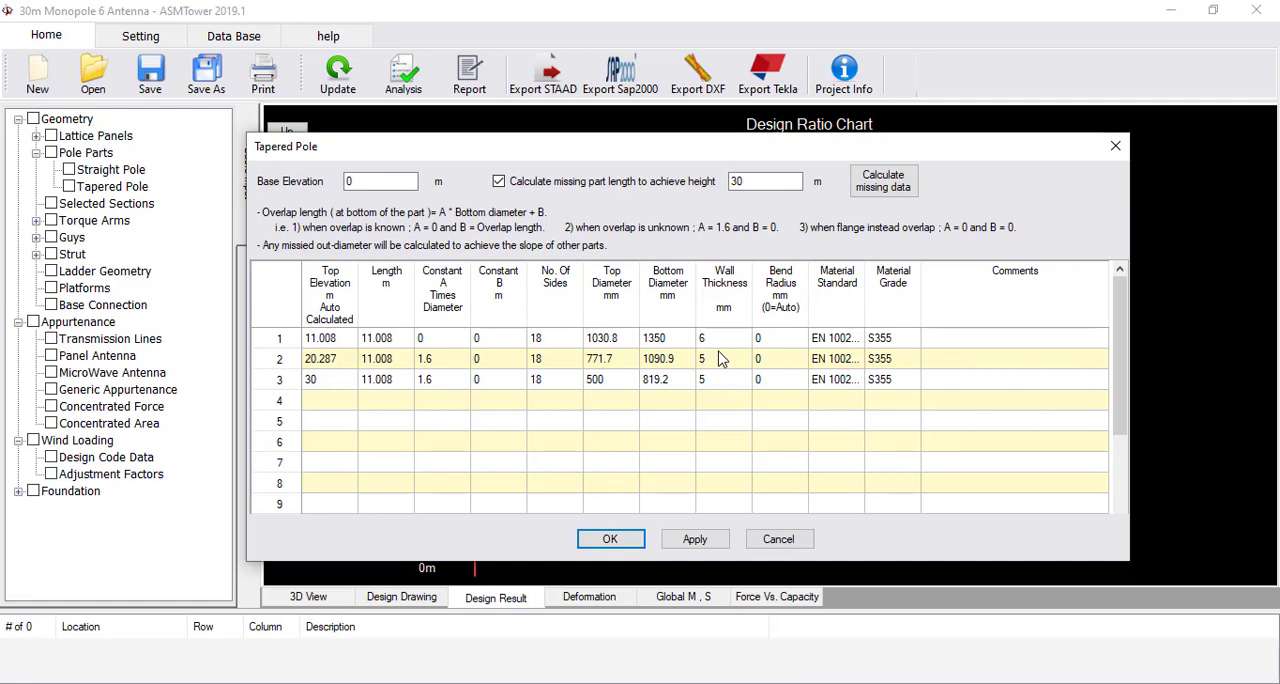
pyautogui.press('Down')
pyautogui.press('Up')
# Clear the part lengths and all diameters except 1350 mm at the base and 500 mm at the top, and recalculate the missing pole data
pyautogui.moveTo(611, 338); pyautogui.dragTo(685, 385)
pyautogui.press('Delete')
pyautogui.press('Delete')
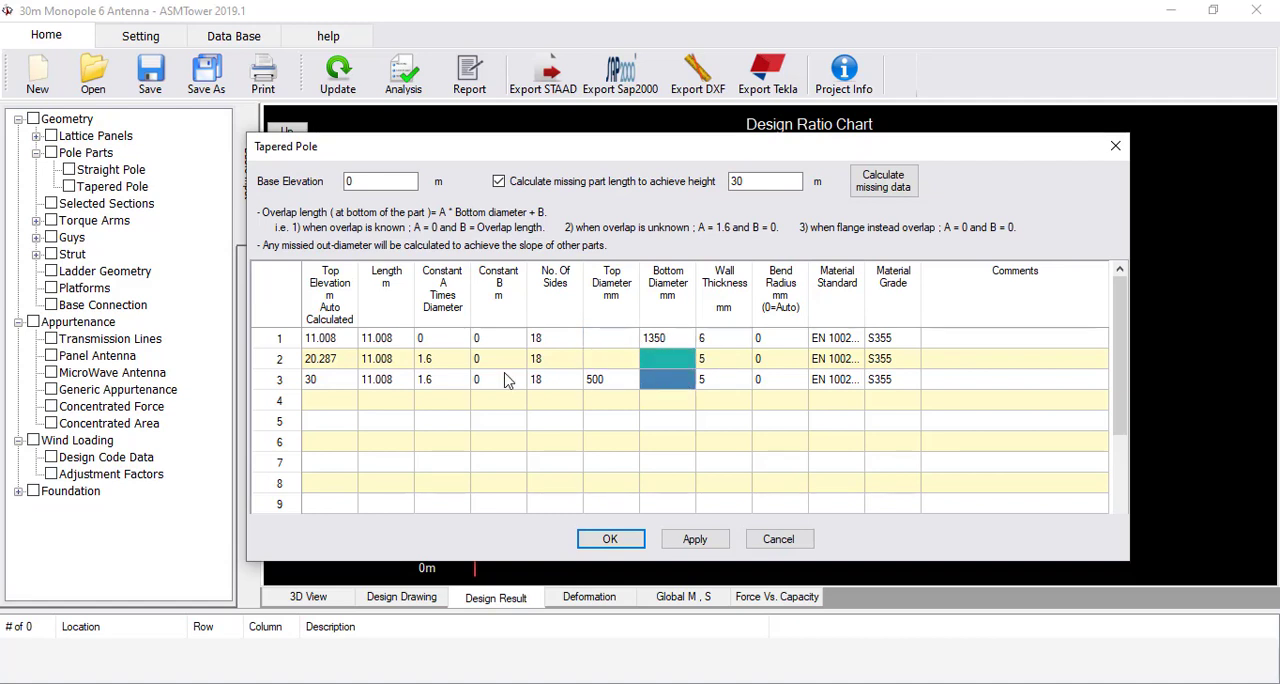
pyautogui.moveTo(376, 343); pyautogui.dragTo(386, 384)
pyautogui.press('Delete')
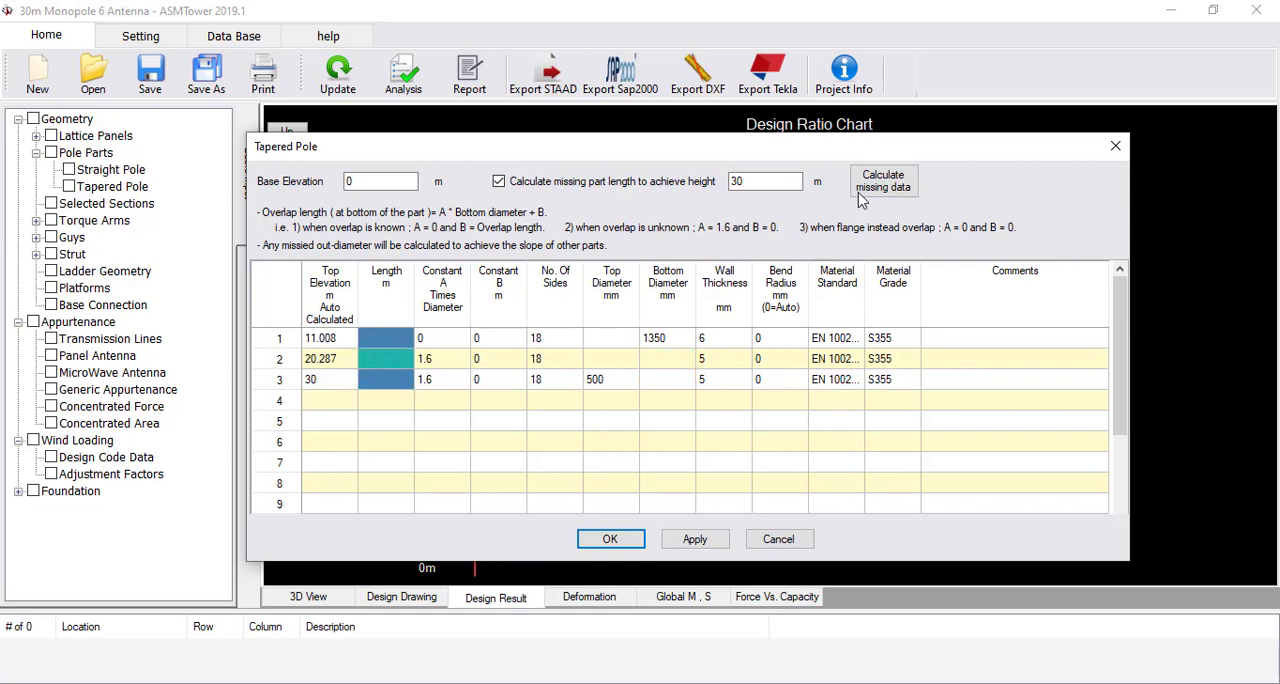
pyautogui.click(870, 188)
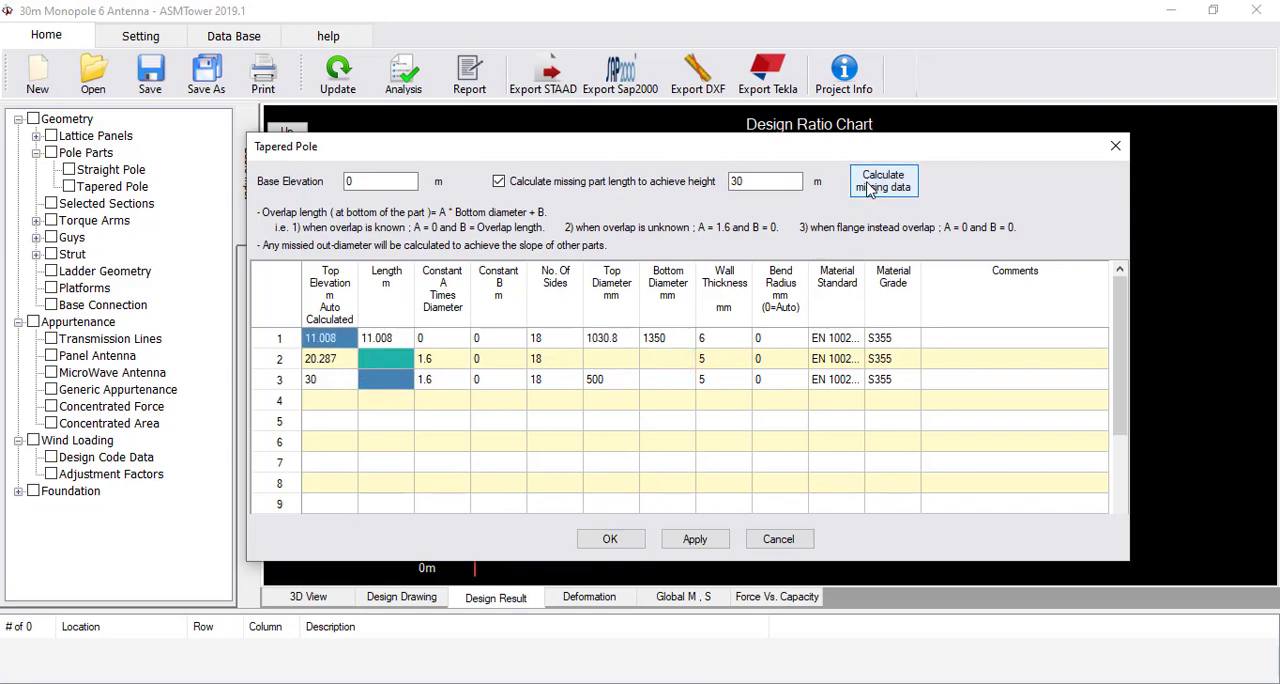
pyautogui.click(612, 539)
# Rerun the analysis and design of the monopole with the thicker bottom part to completion
pyautogui.click(403, 75)
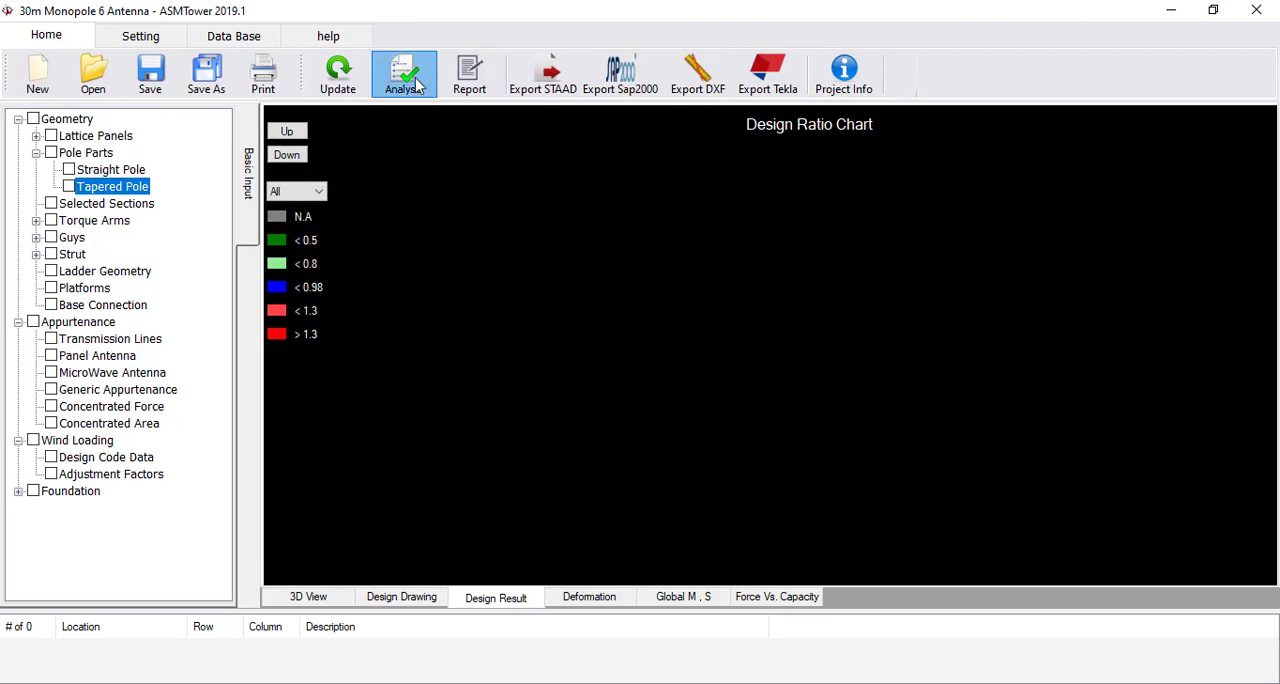
pyautogui.click(528, 544)
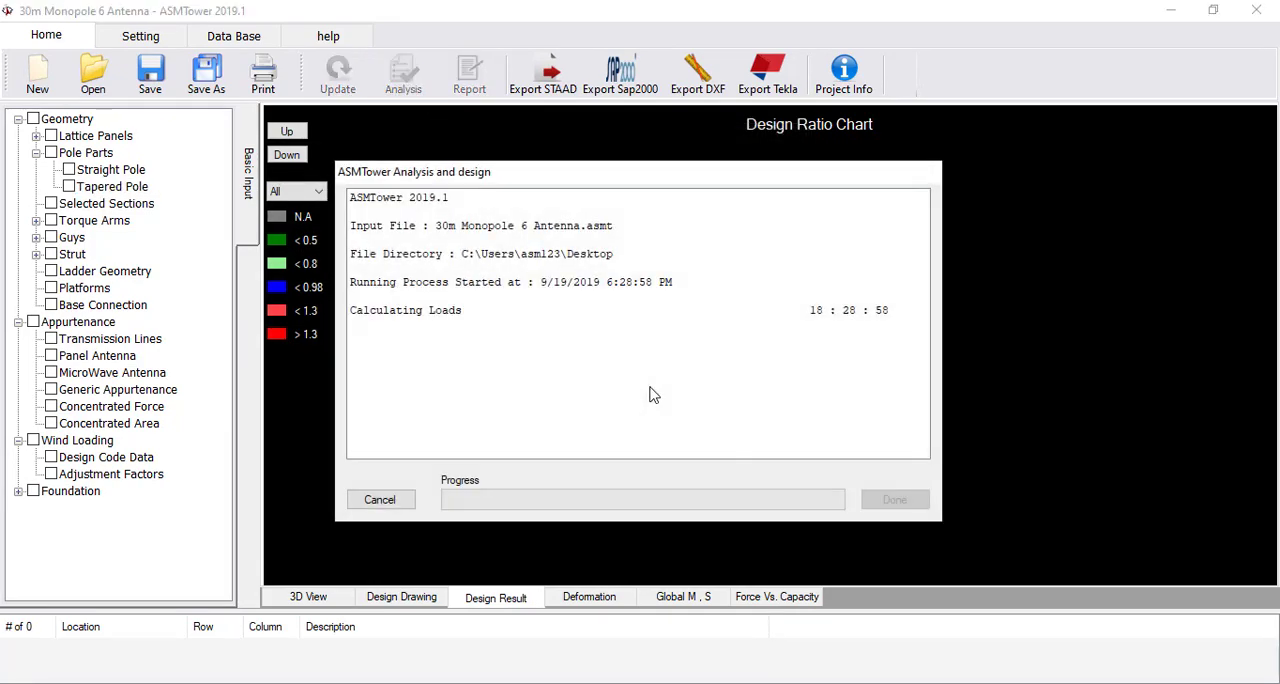
pyautogui.click(895, 502)
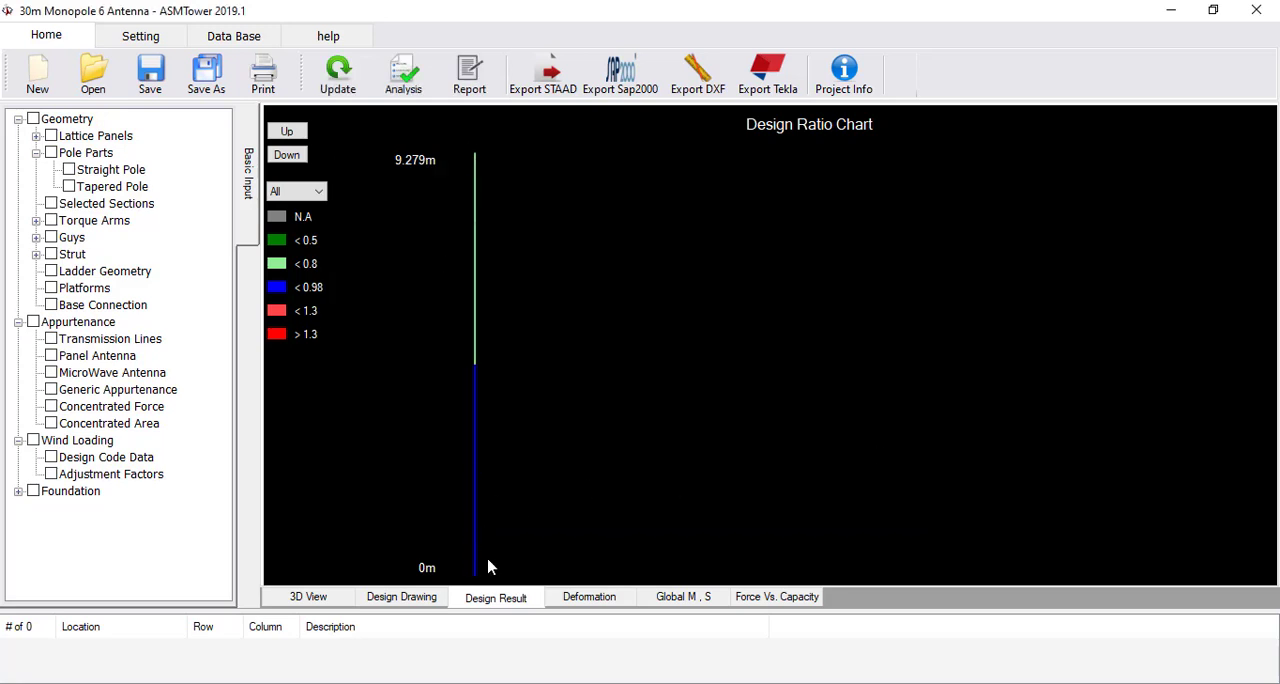
# Display the design ratio chart for the full pole with its top elevation set to 30 m
pyautogui.click(612, 205)
pyautogui.click(658, 316)
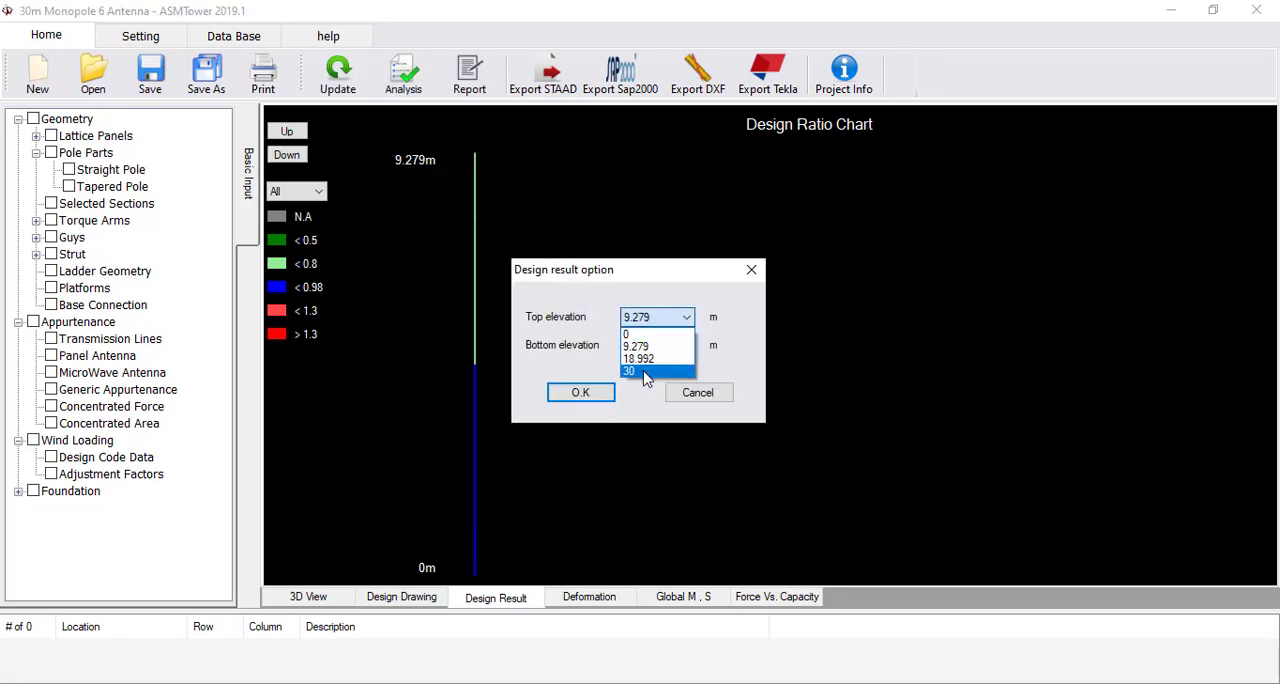
pyautogui.click(645, 373)
pyautogui.click(588, 397)
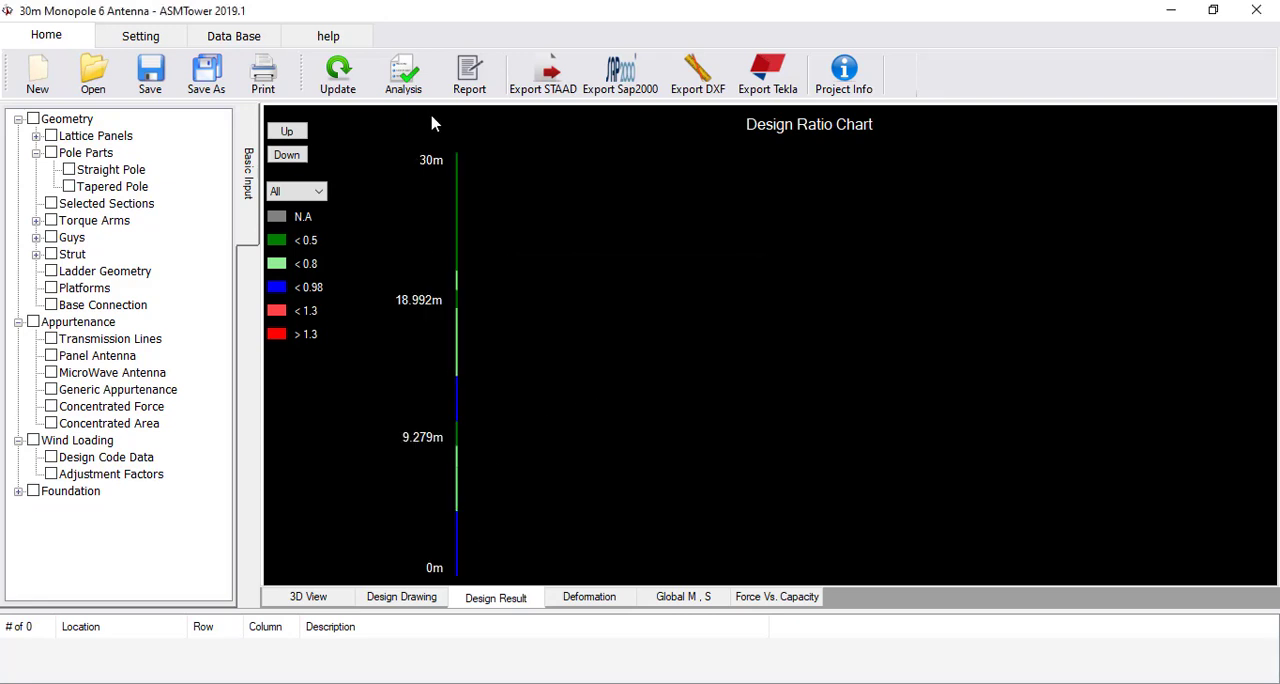
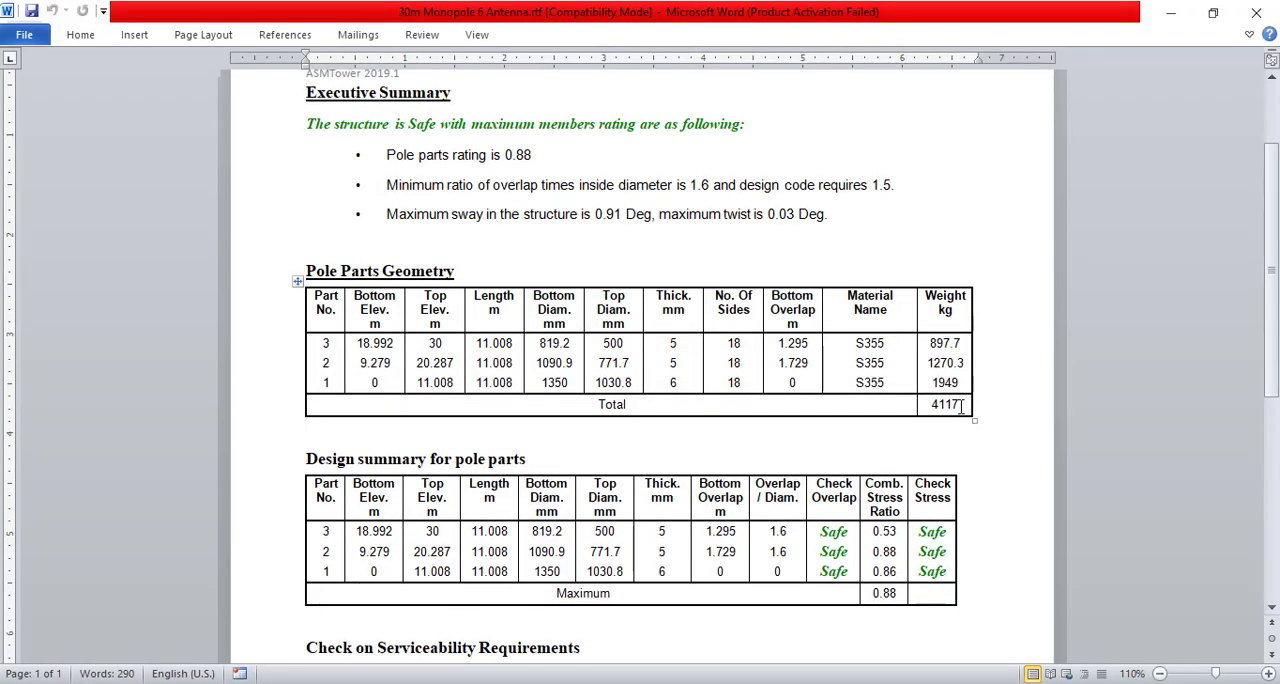
# Examine the report's serviceability checks for sway, twist, horizontal displacement and governing code clause, and close the report
pyautogui.scroll(-8, 760, 330)
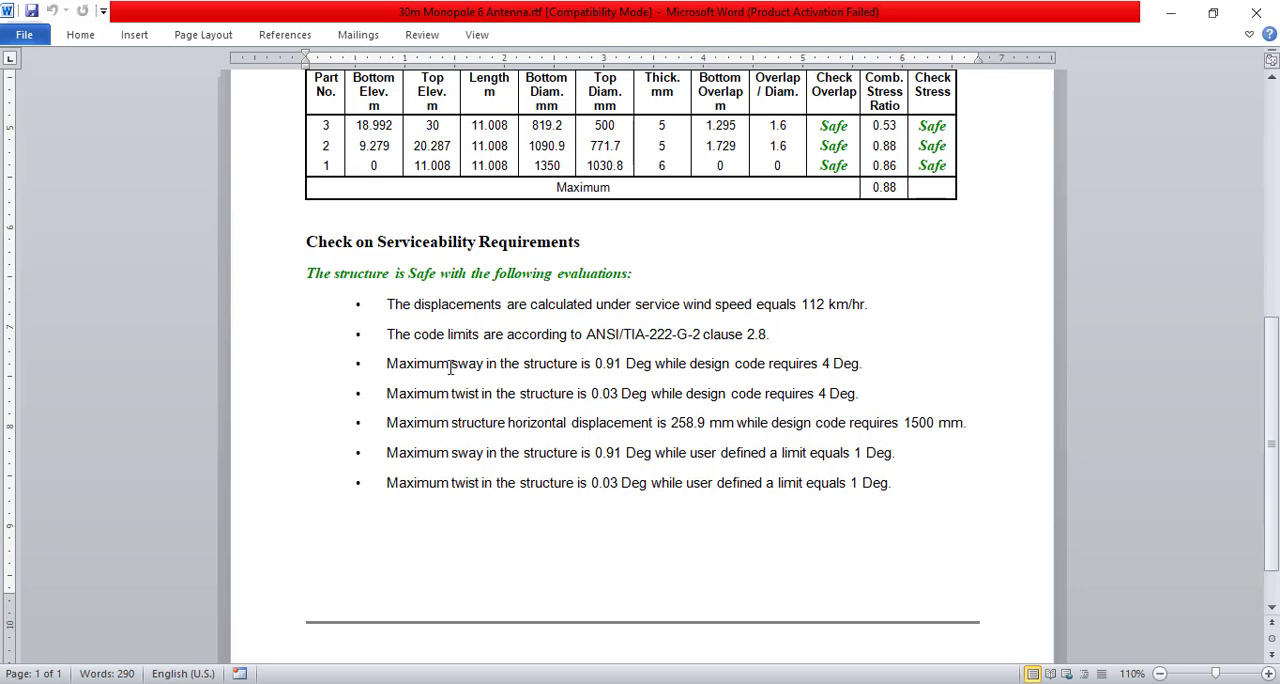
pyautogui.moveTo(436, 363); pyautogui.dragTo(627, 366)
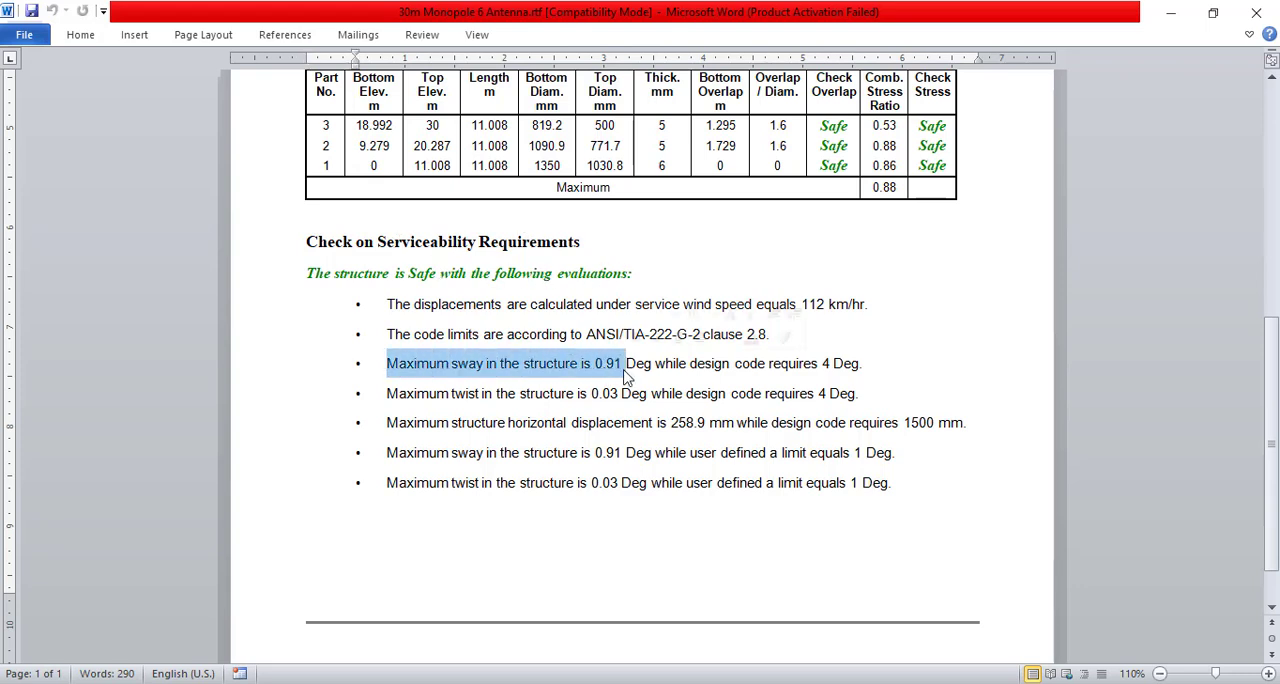
pyautogui.moveTo(520, 393); pyautogui.dragTo(668, 390)
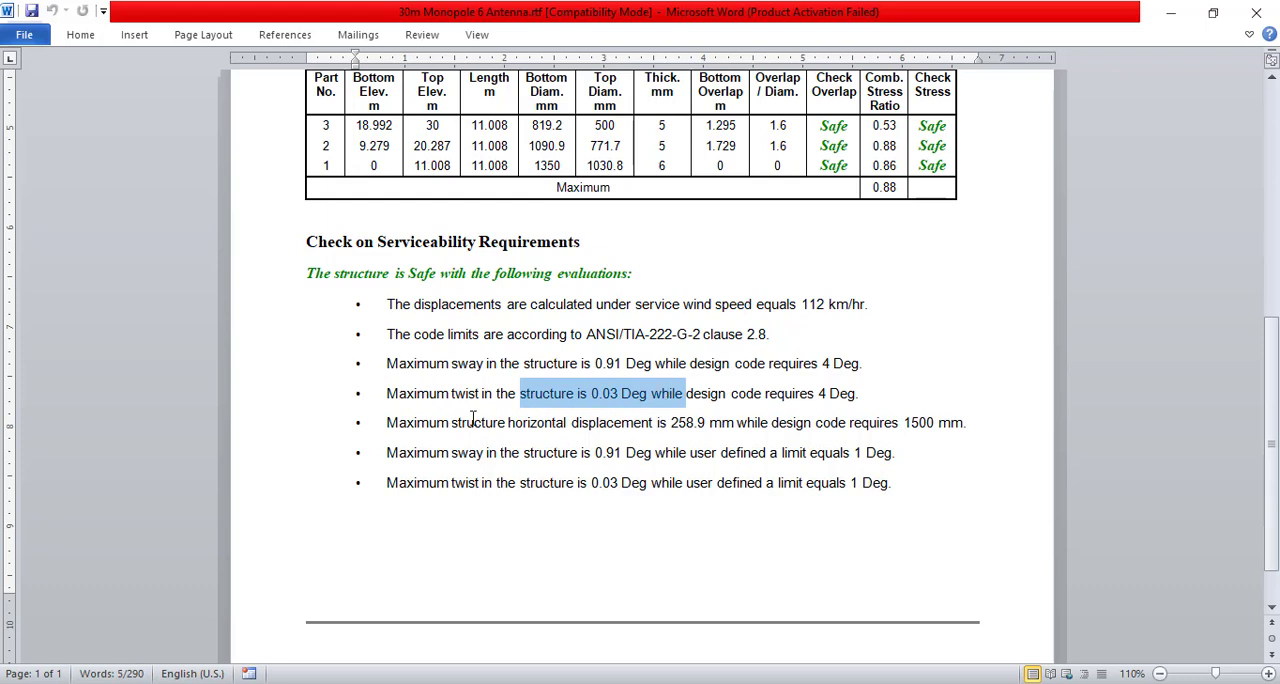
pyautogui.moveTo(614, 423); pyautogui.dragTo(693, 423)
pyautogui.click(702, 424)
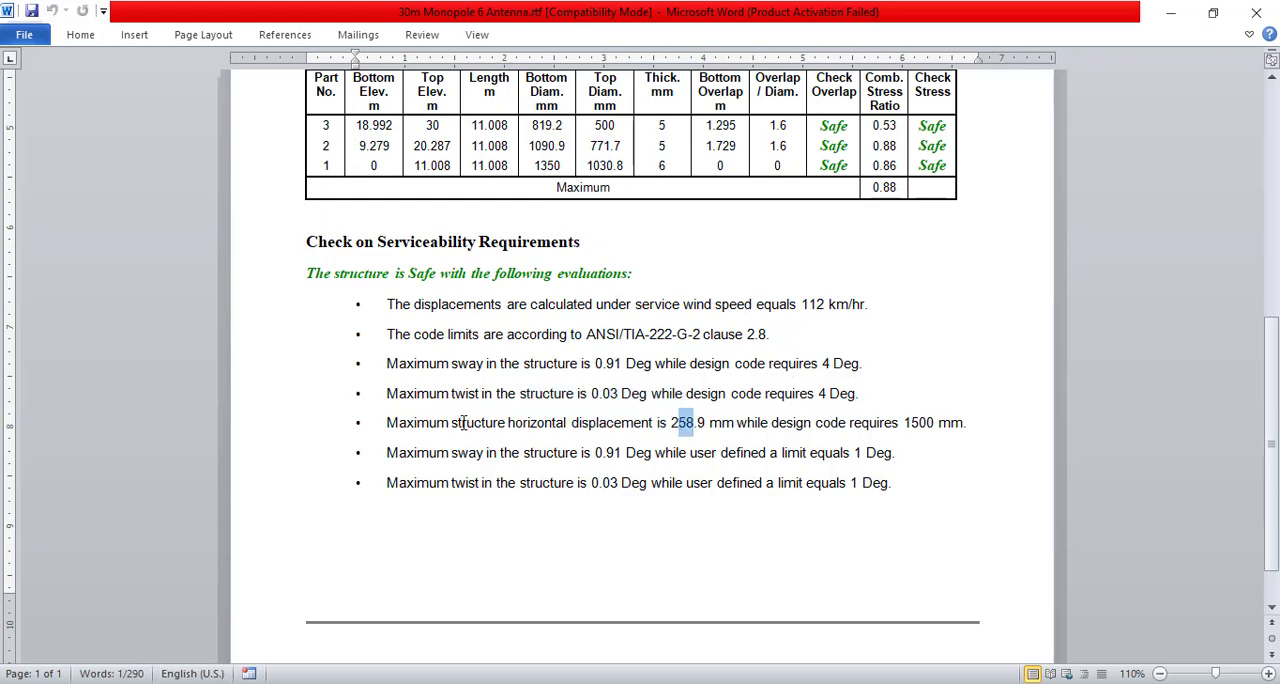
pyautogui.moveTo(465, 422); pyautogui.dragTo(637, 426)
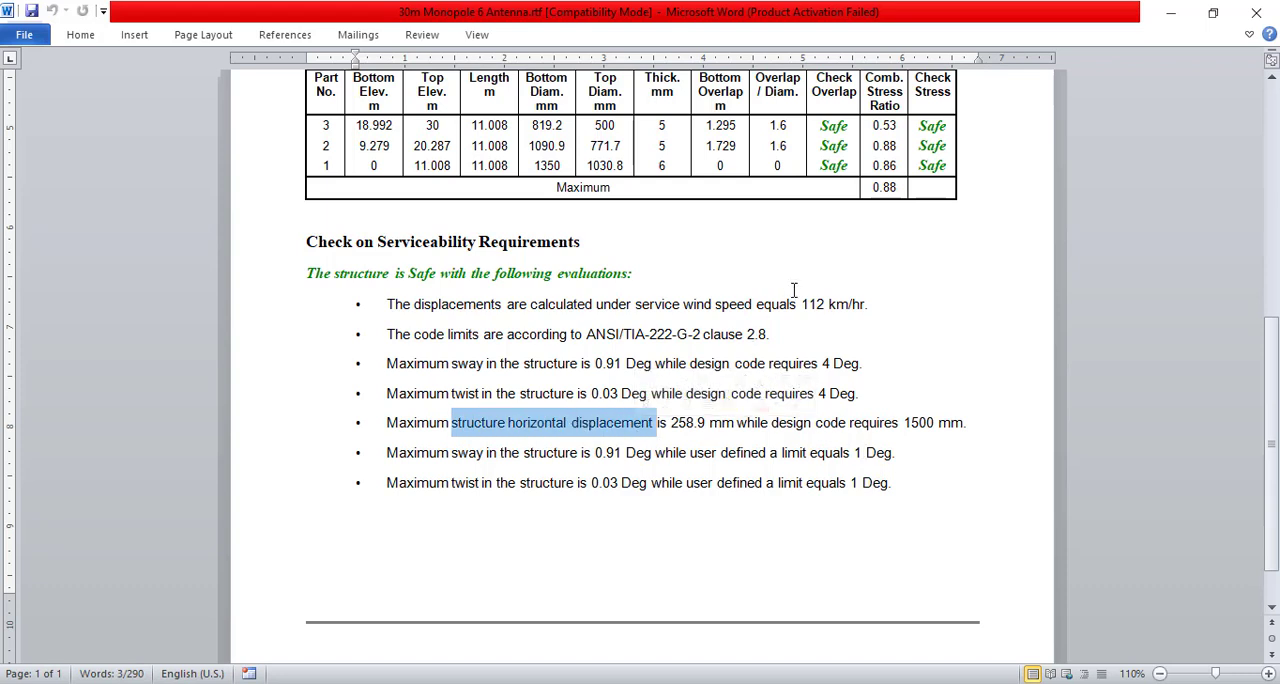
pyautogui.click(465, 304)
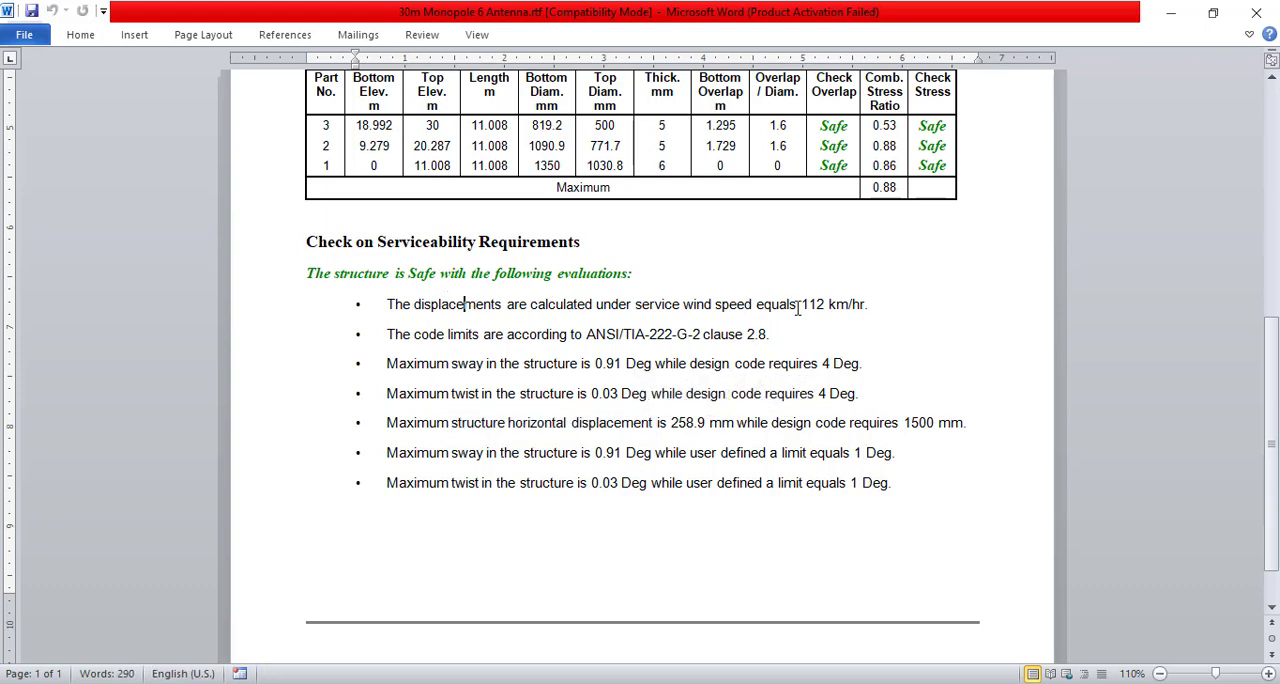
pyautogui.moveTo(776, 337); pyautogui.dragTo(587, 335)
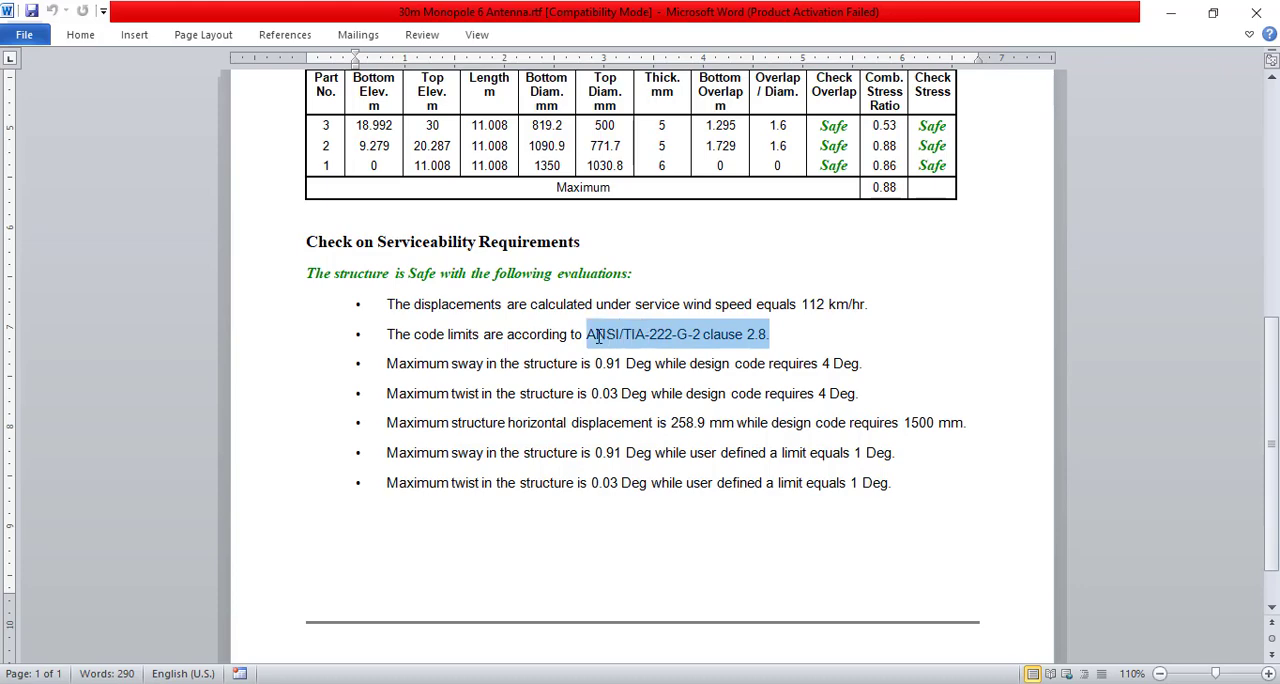
pyautogui.click(603, 530)
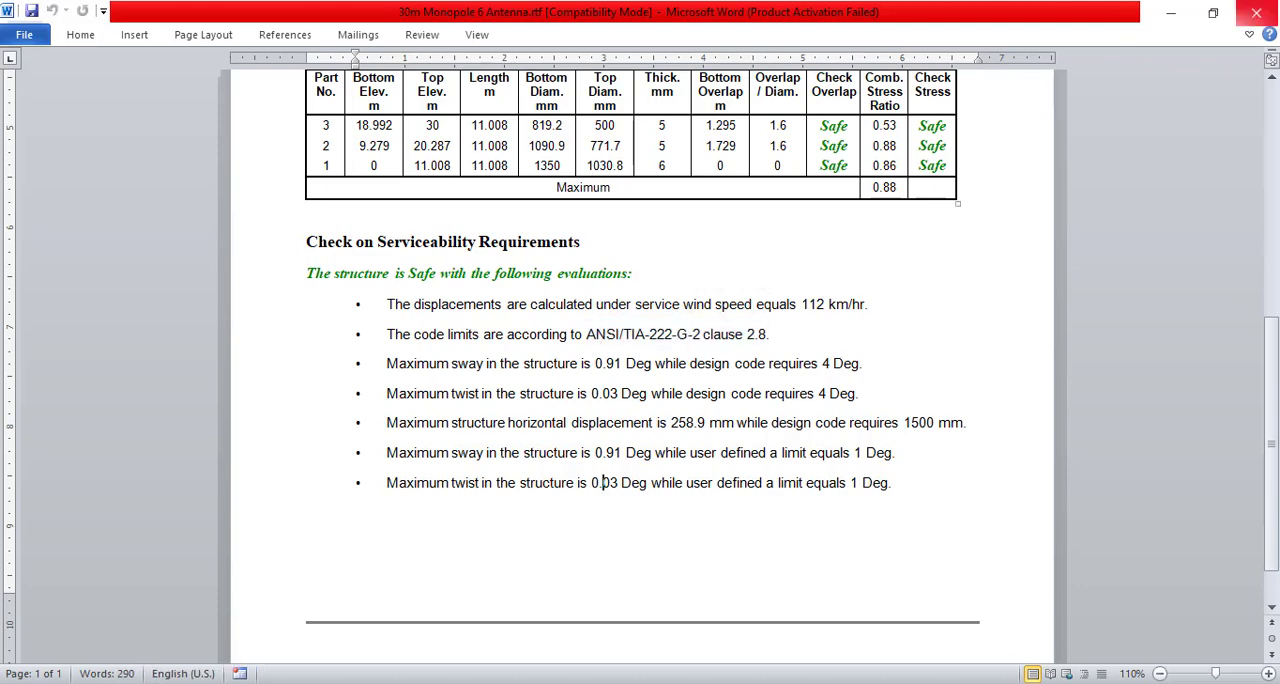
pyautogui.click(1256, 12)
# Redraw the monopole in the 3D view and examine the ladder's position at the pole base
pyautogui.click(320, 598)
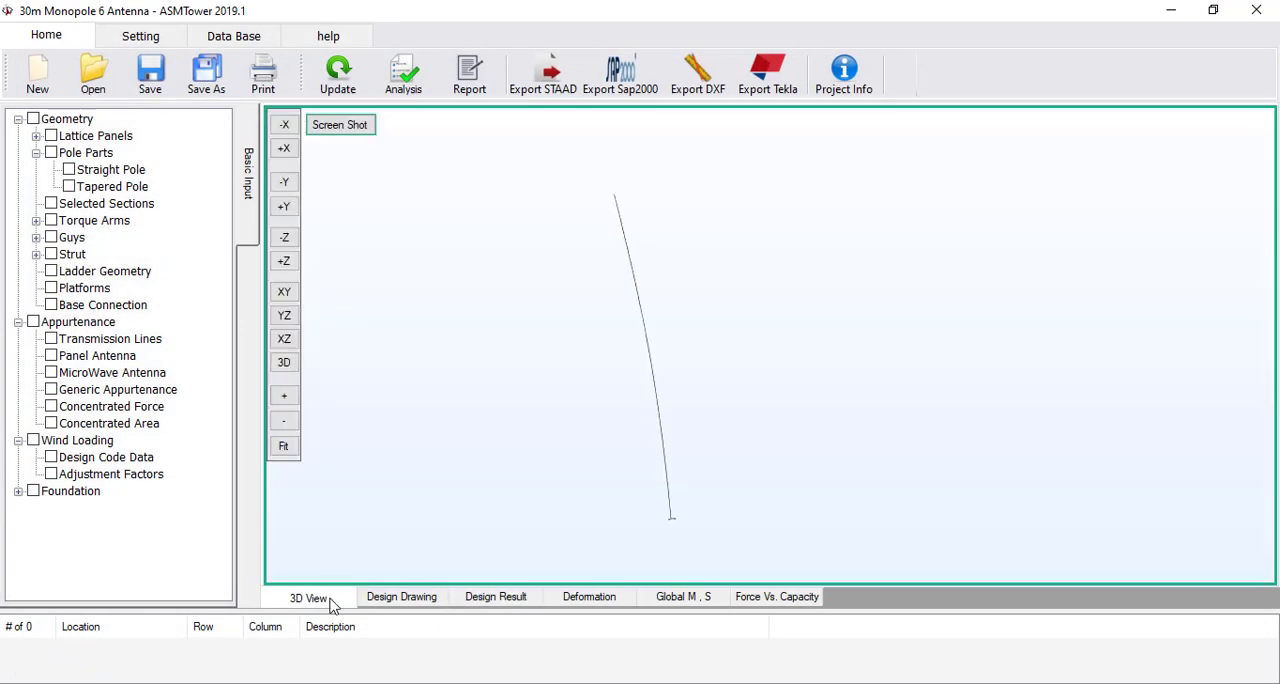
pyautogui.click(340, 87)
pyautogui.moveTo(669, 488); pyautogui.dragTo(686, 386, button='middle')
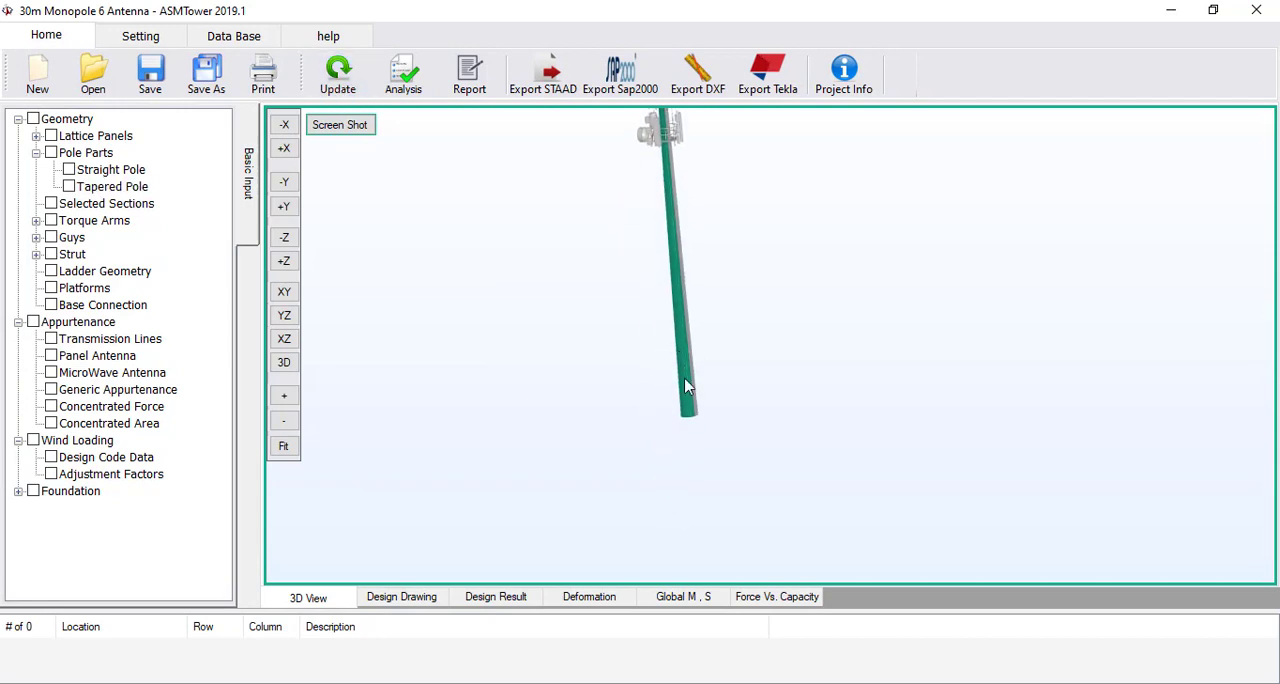
pyautogui.scroll(5, 686, 386)
pyautogui.moveTo(593, 535); pyautogui.dragTo(807, 345, button='middle')
pyautogui.scroll(6, 807, 345)
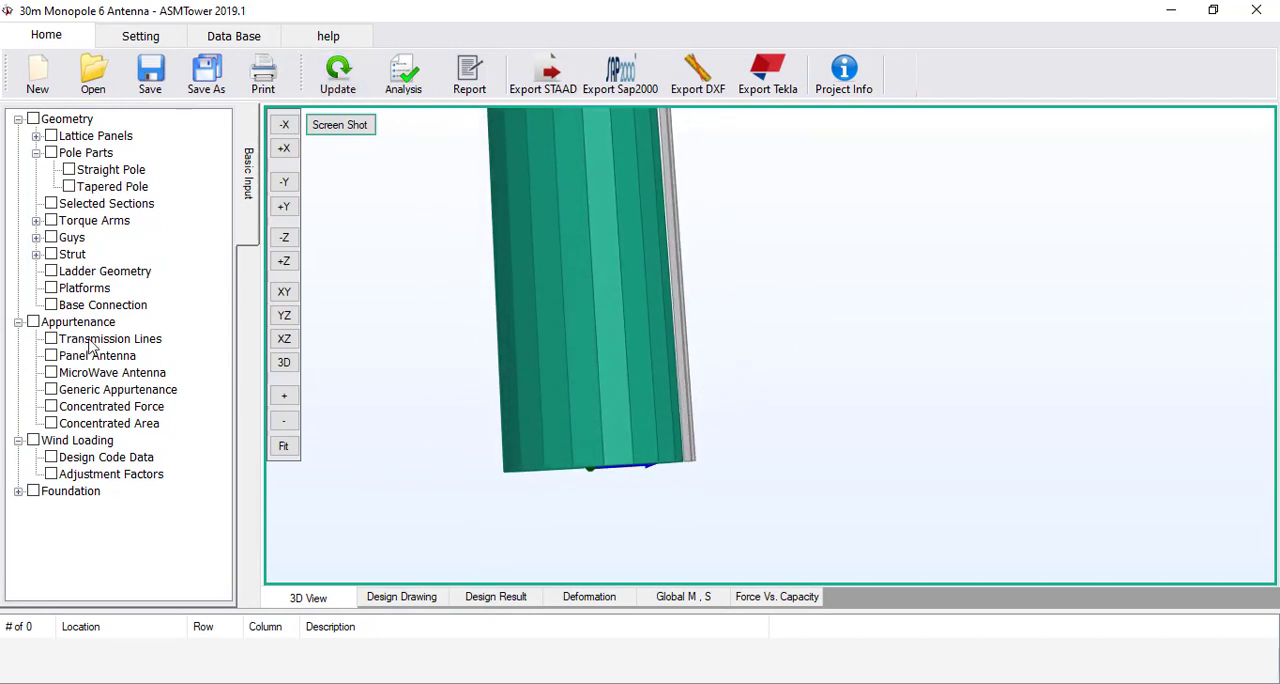
# Set the ladder's bottom radius to 0.825 m in the ladder geometry
pyautogui.click(95, 272)
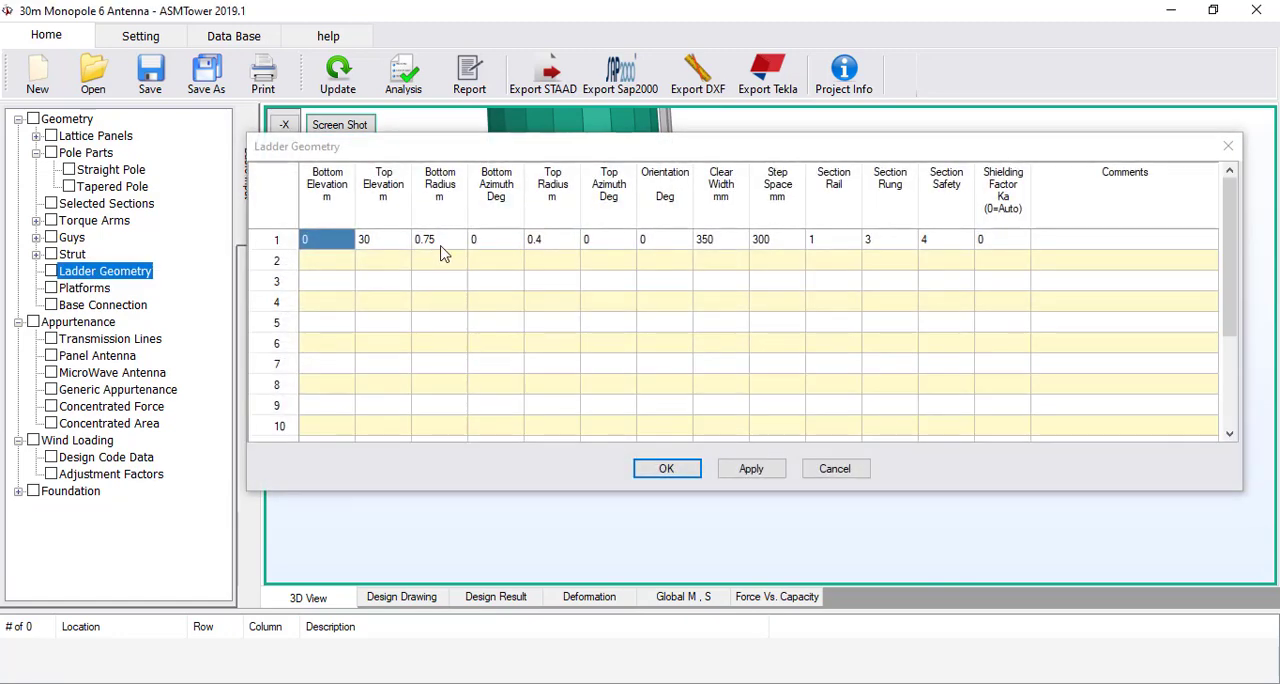
pyautogui.click(385, 242)
pyautogui.moveTo(467, 158); pyautogui.dragTo(476, 196)
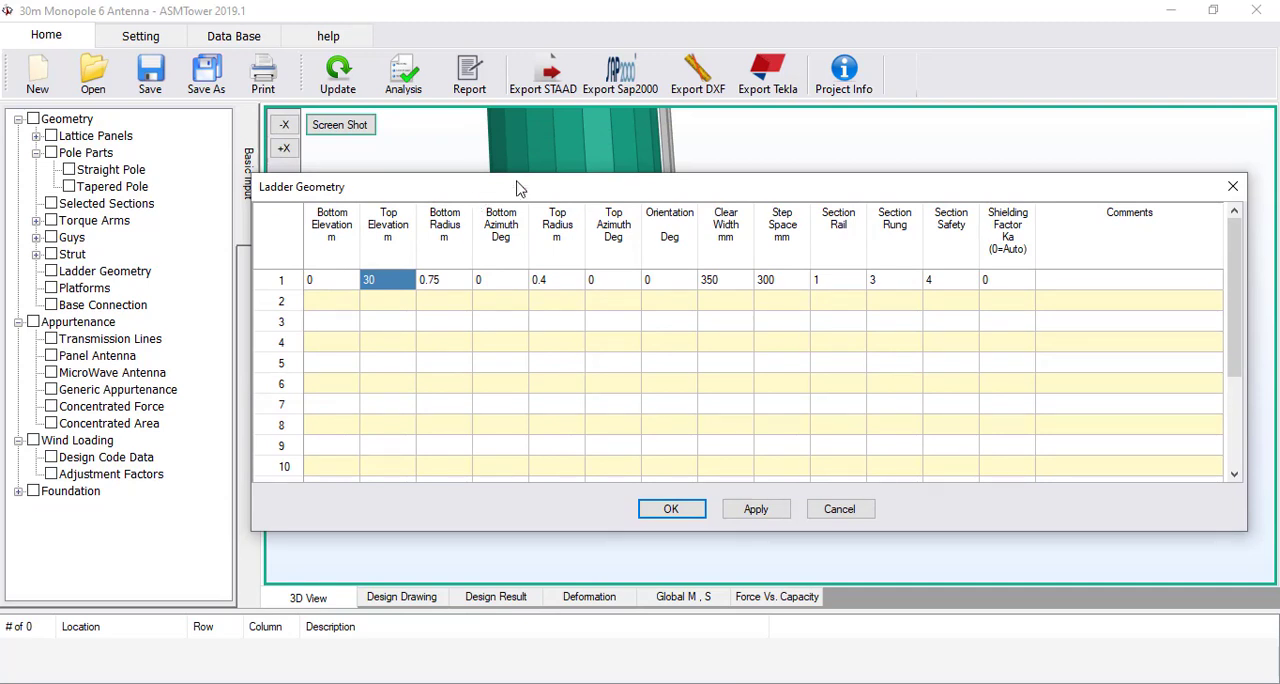
pyautogui.click(445, 280)
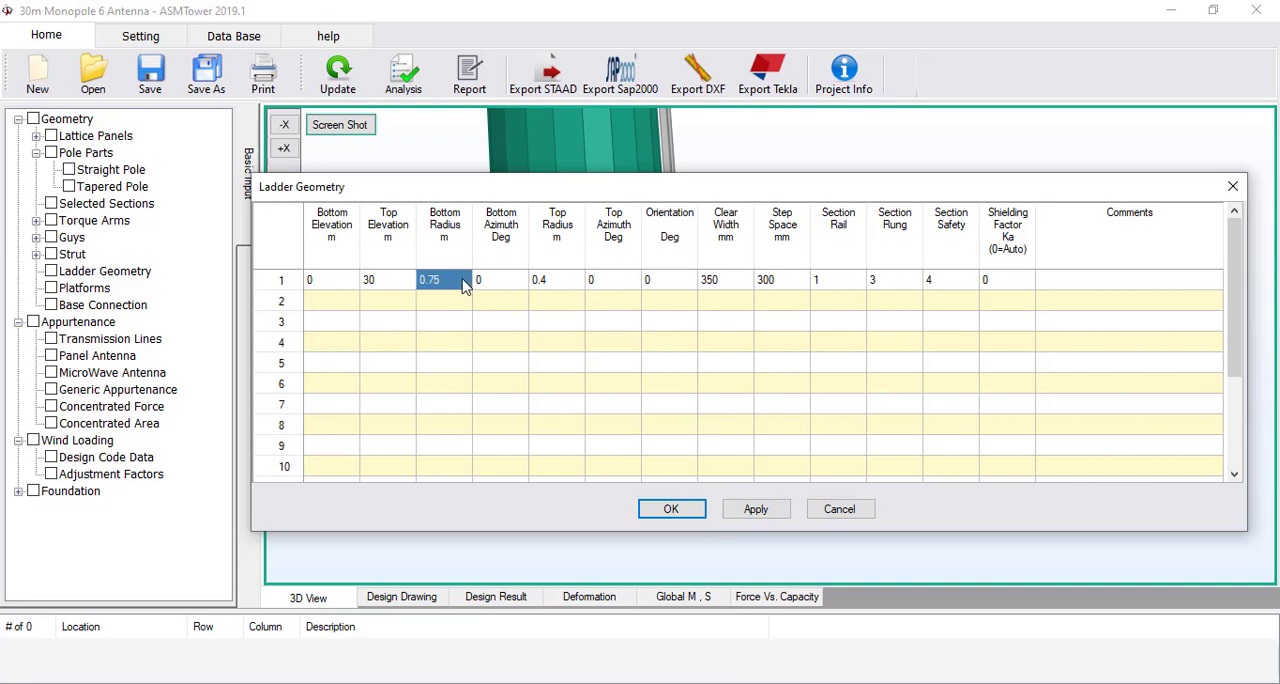
pyautogui.write('0.')
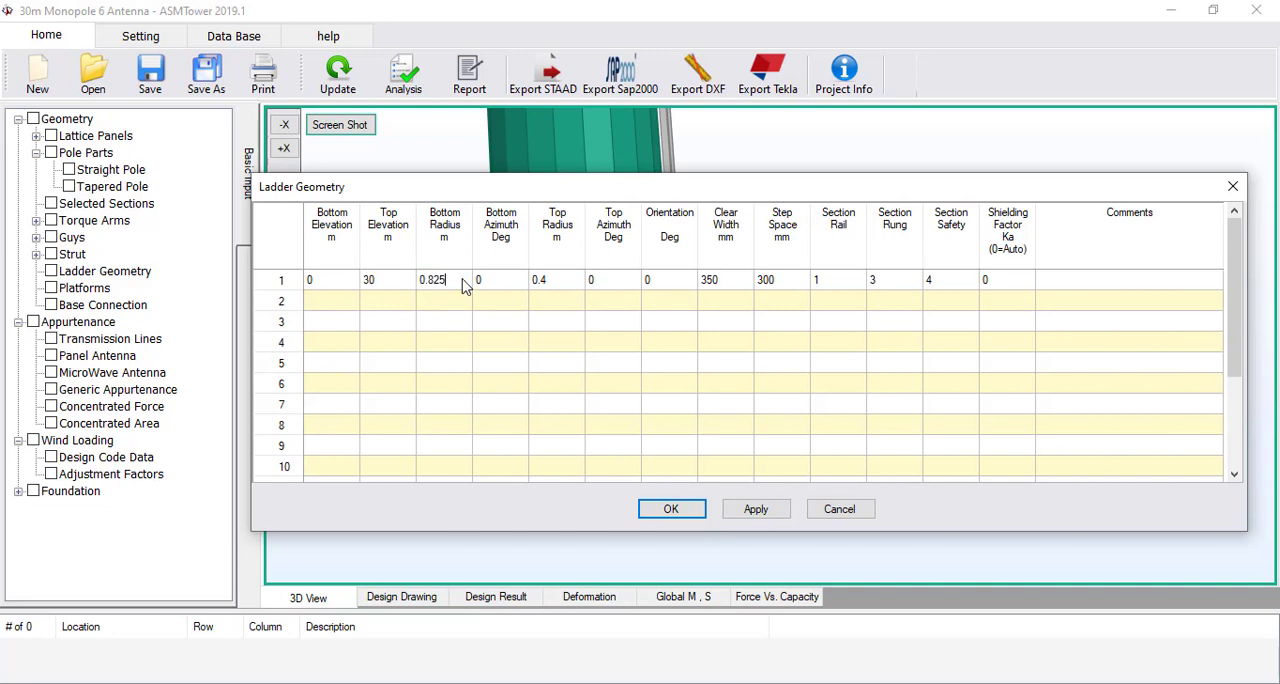
pyautogui.write('825')
pyautogui.press('Return')
pyautogui.click(669, 508)
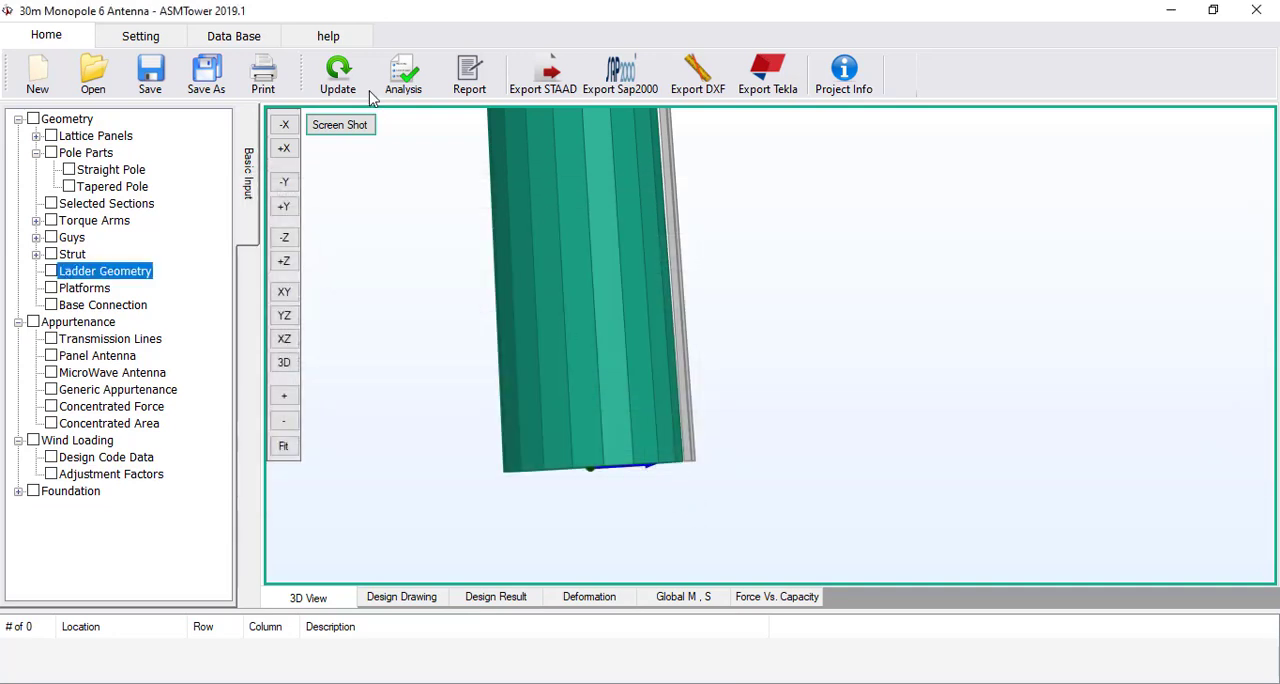
# Update the 3D model with the edited ladder geometry and fit the whole monopole in view
pyautogui.click(325, 88)
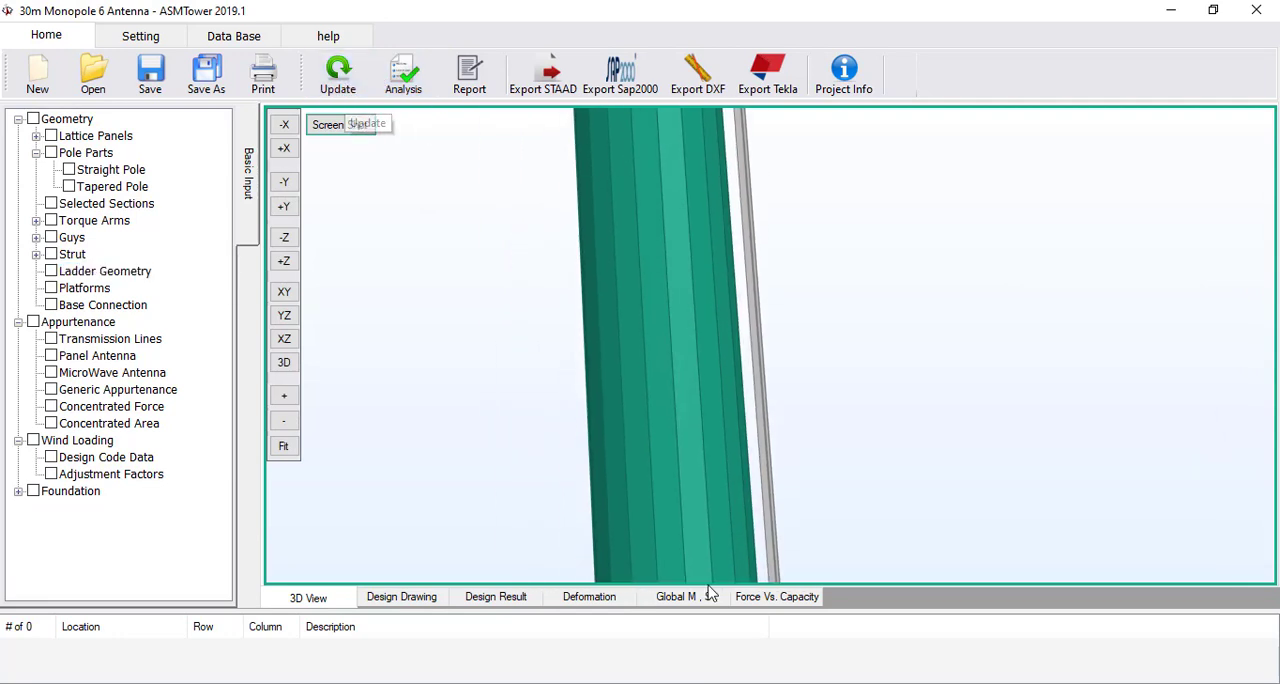
pyautogui.scroll(-5, 620, 437)
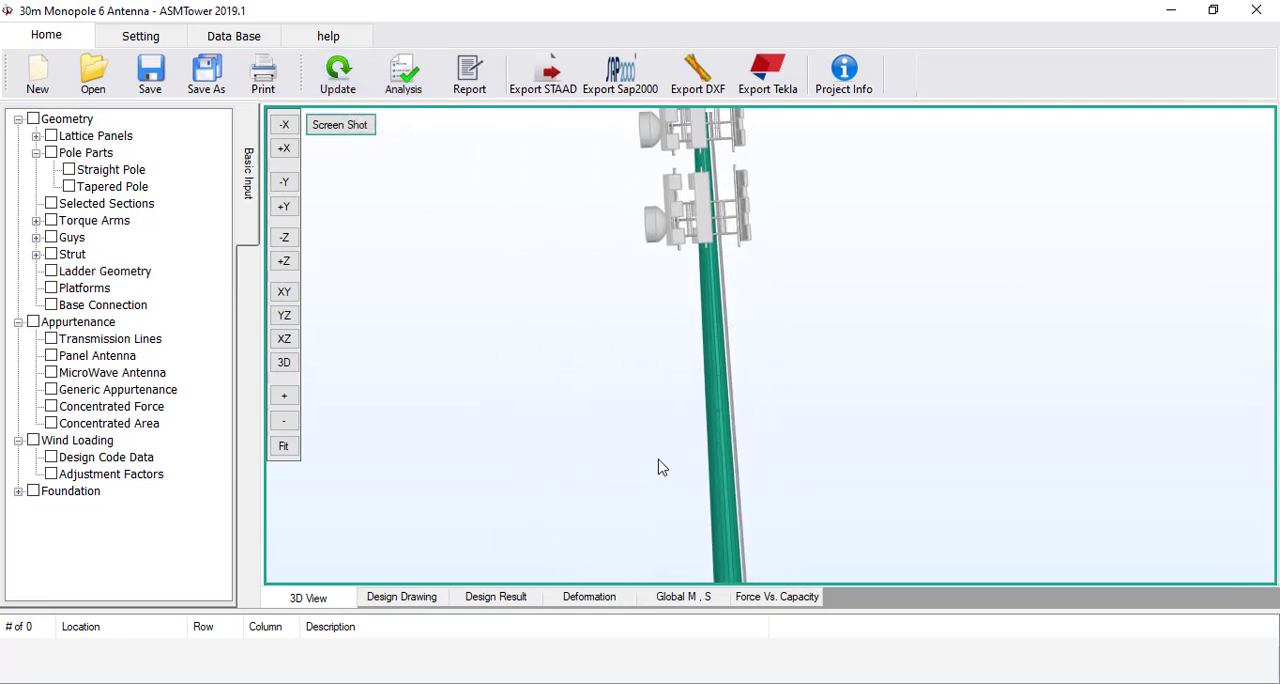
pyautogui.moveTo(622, 345); pyautogui.dragTo(597, 223, button='middle')
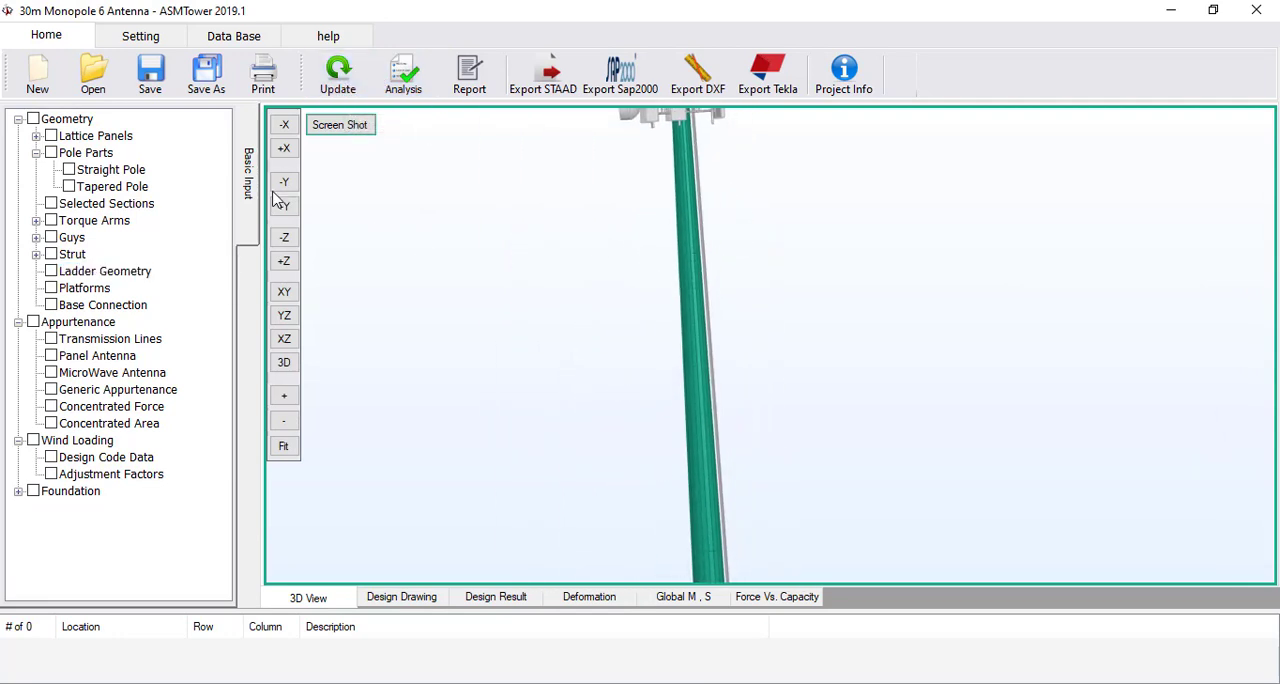
pyautogui.click(283, 450)
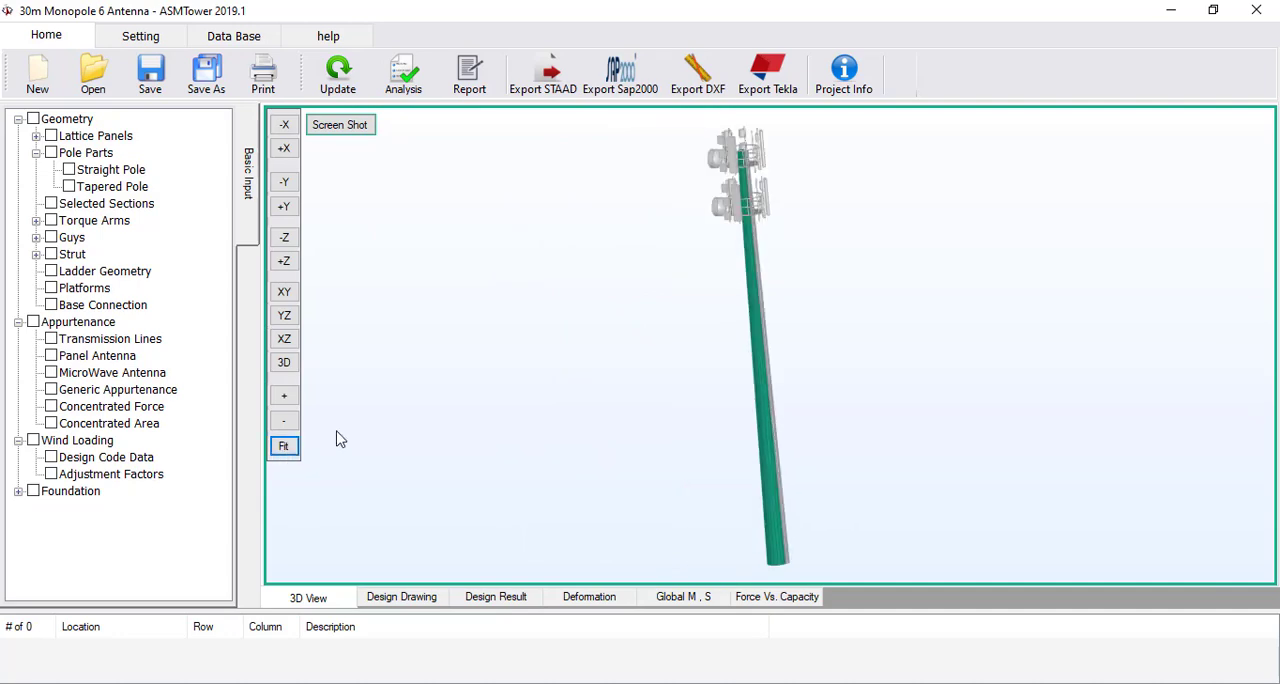
# Rerun the analysis and design of the monopole to completion, and redraw the undeformed 3D model
pyautogui.click(404, 76)
pyautogui.click(512, 543)
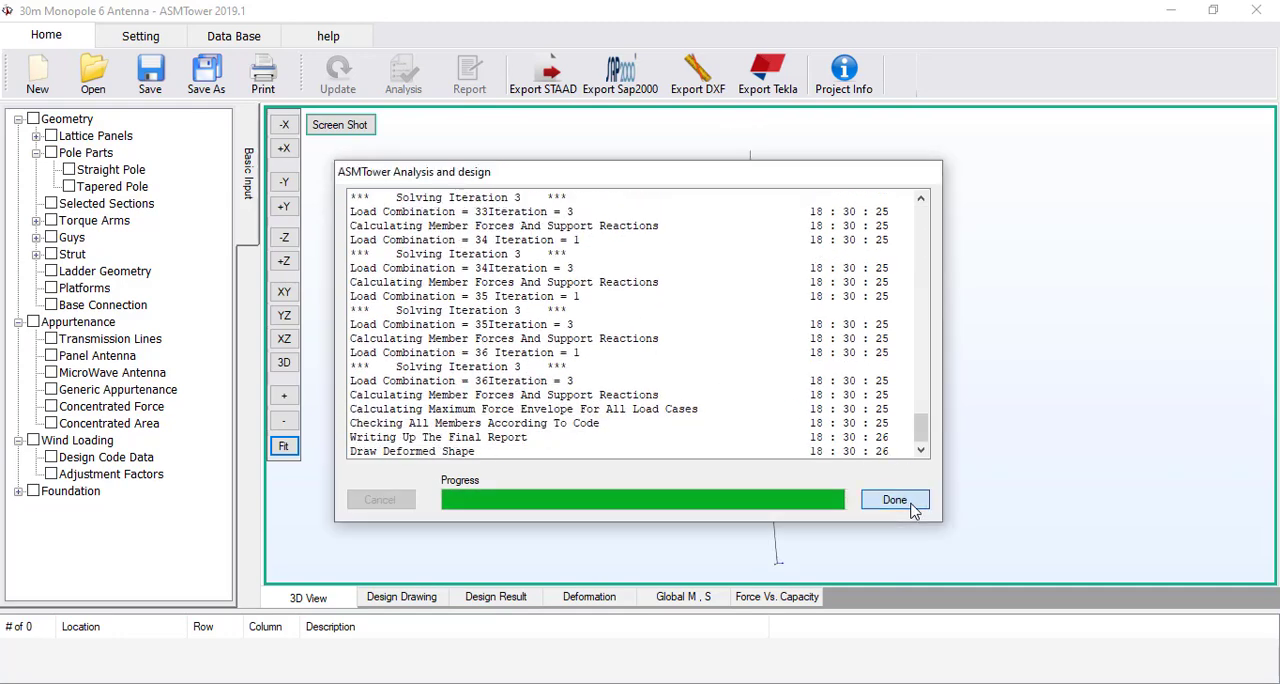
pyautogui.click(895, 500)
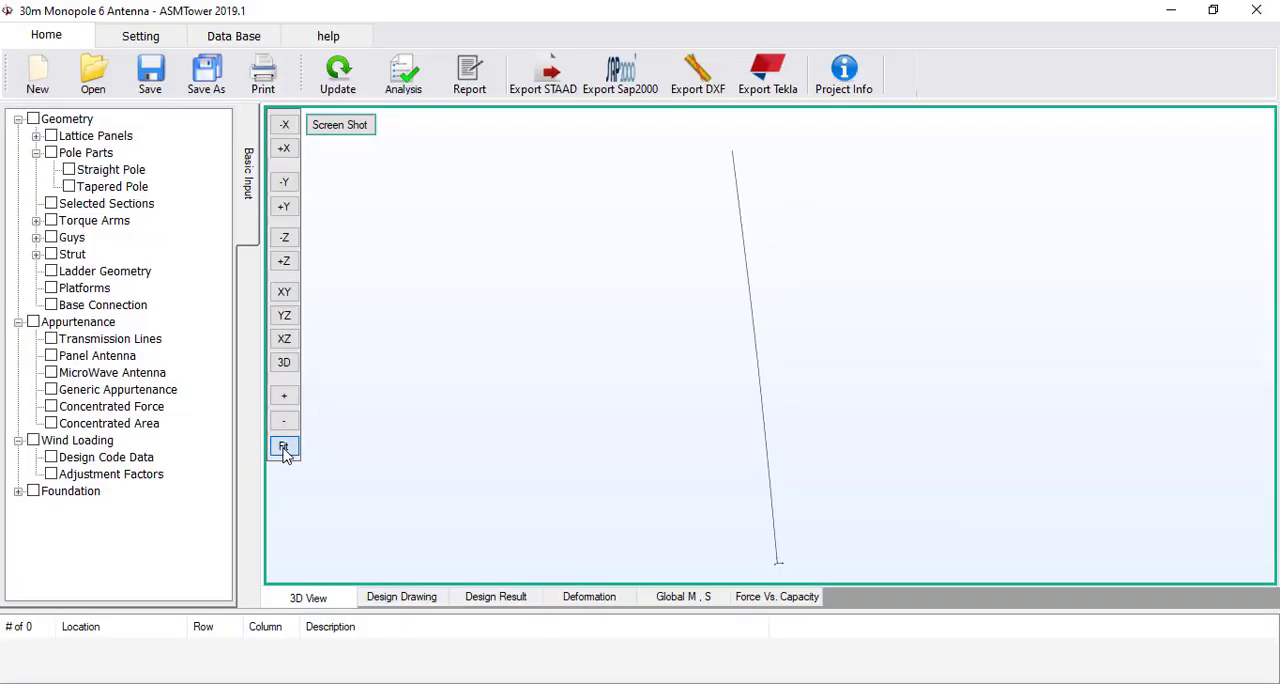
pyautogui.click(283, 448)
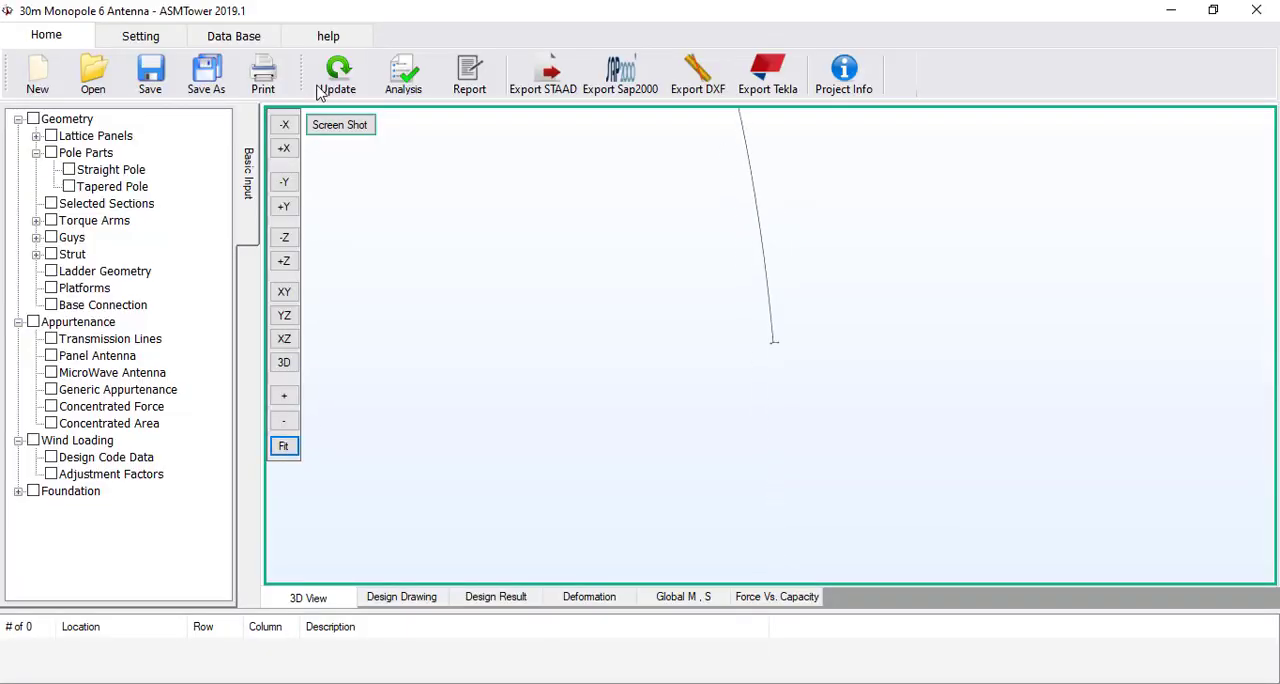
pyautogui.click(325, 82)
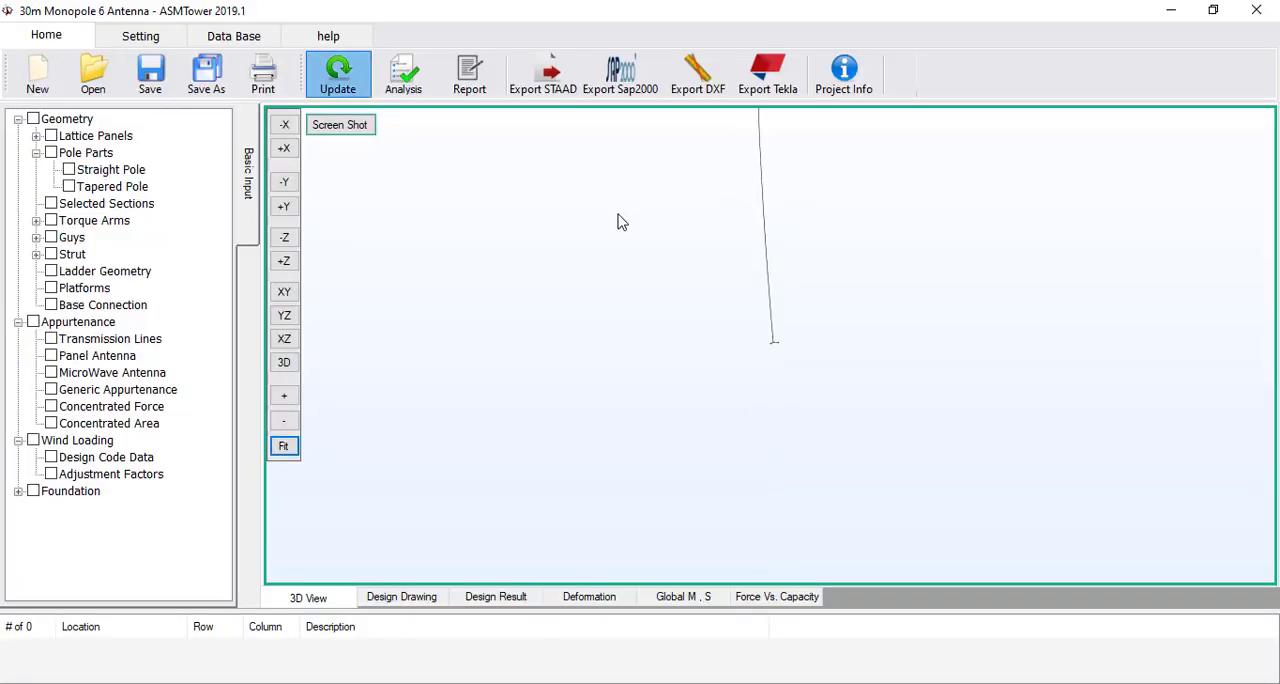
# Fill in the project information with project GSM Network, client ASM and job number 30m Monopole 6 Antenna
pyautogui.click(828, 80)
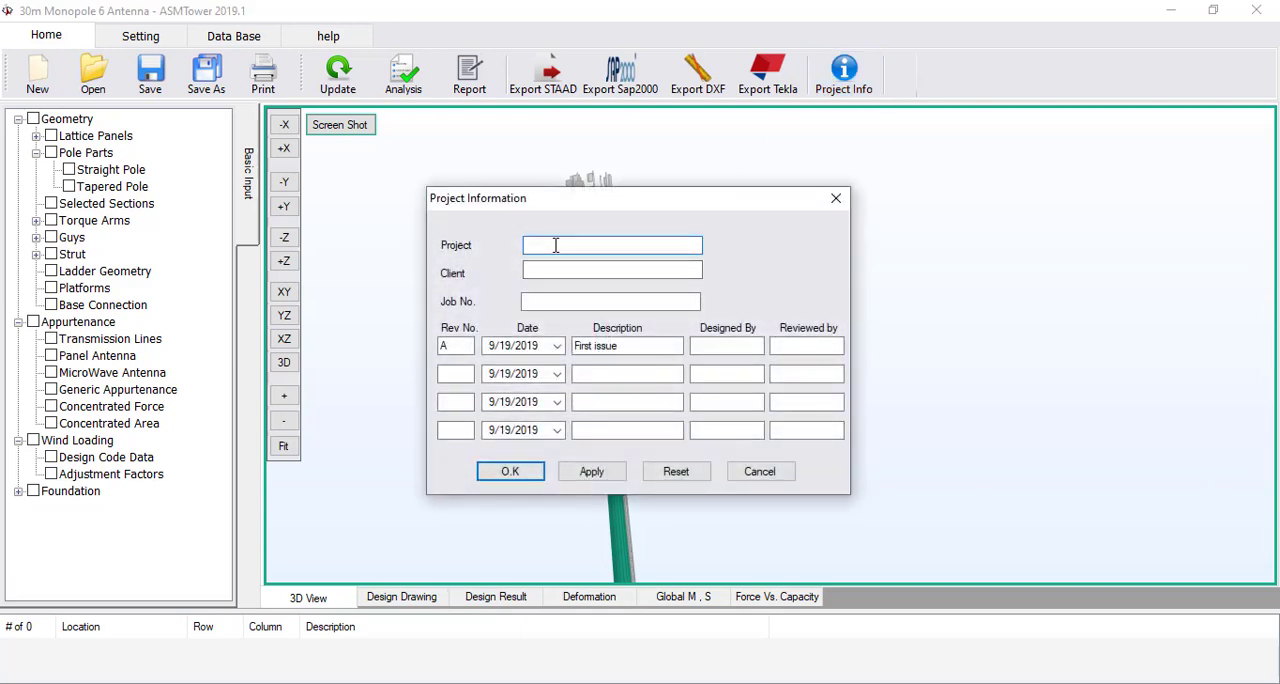
pyautogui.write('GSM Network')
pyautogui.press('Tab')
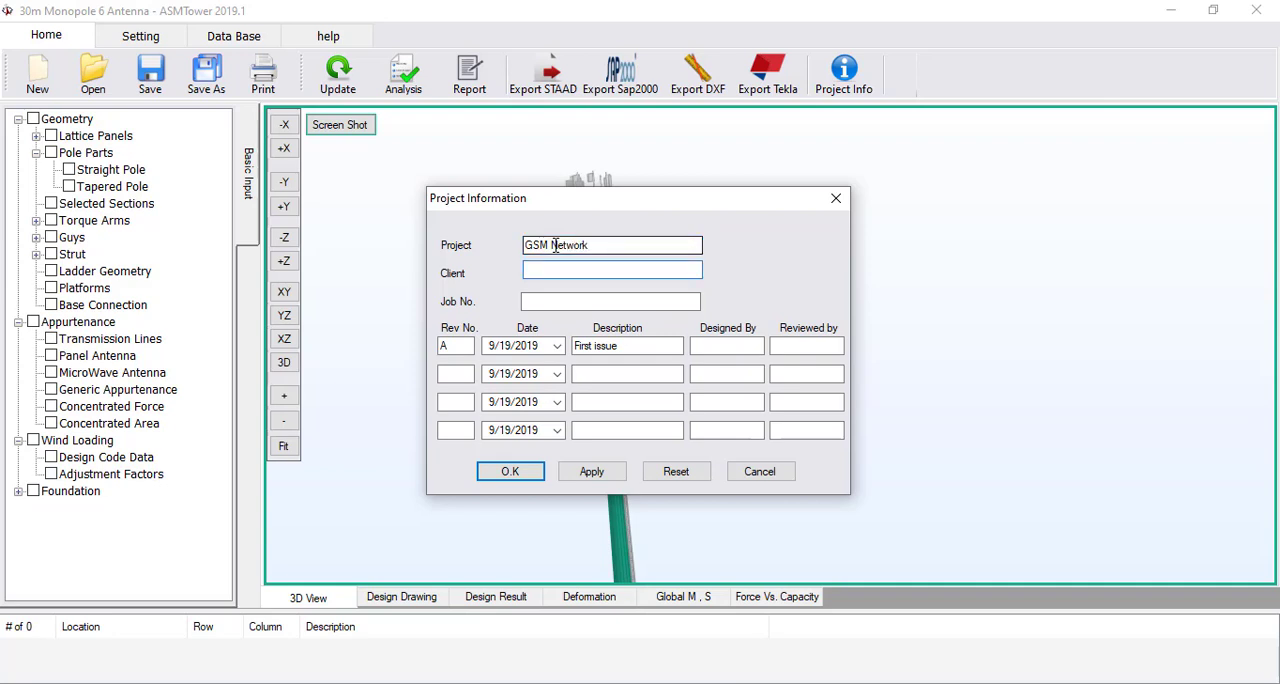
pyautogui.write('ASM')
pyautogui.press('Tab')
pyautogui.write('30m')
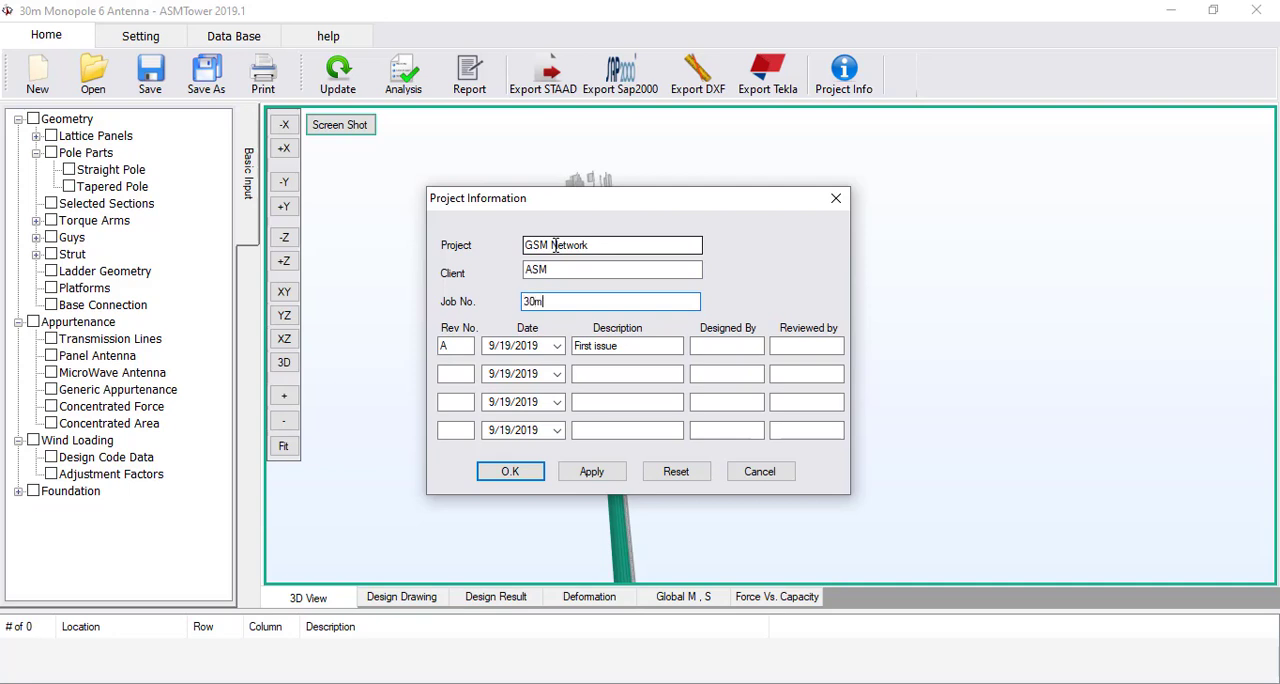
pyautogui.write(' Monopole 6 Antenna')
# Enter the designer's name and reviewer ASM for revision A, and save the project information
pyautogui.click(700, 347)
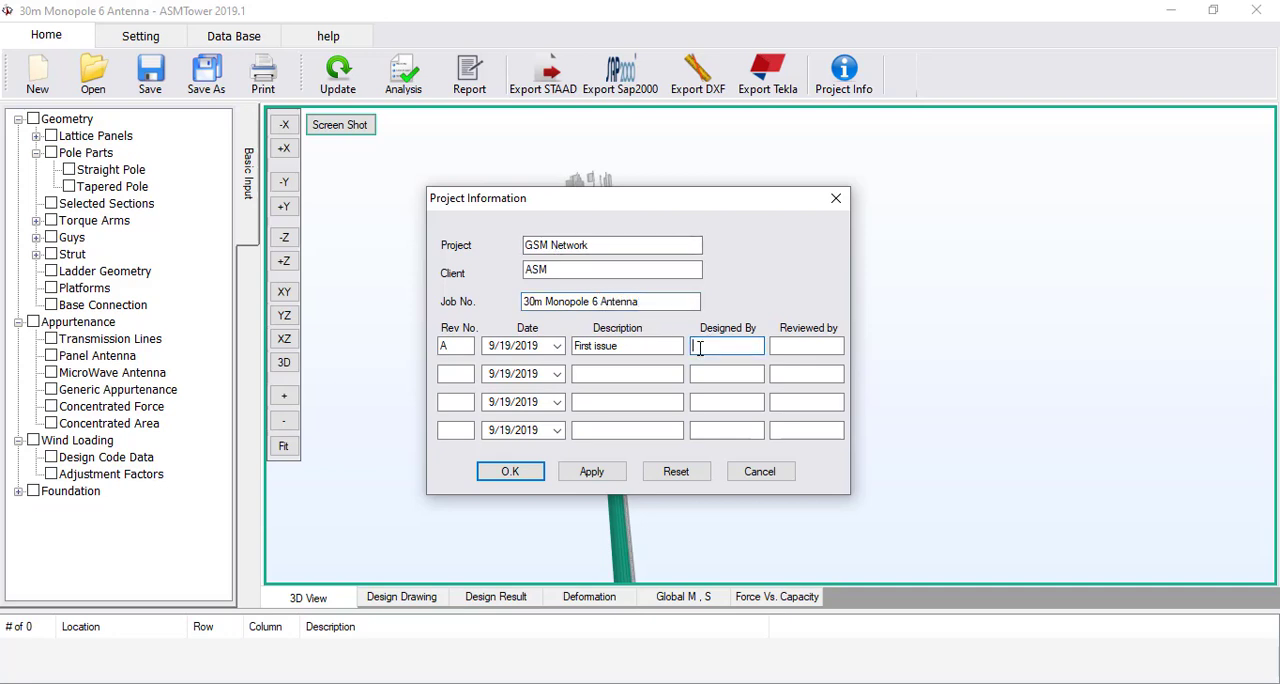
pyautogui.write('Joe')
pyautogui.click(801, 346)
pyautogui.write('ASM')
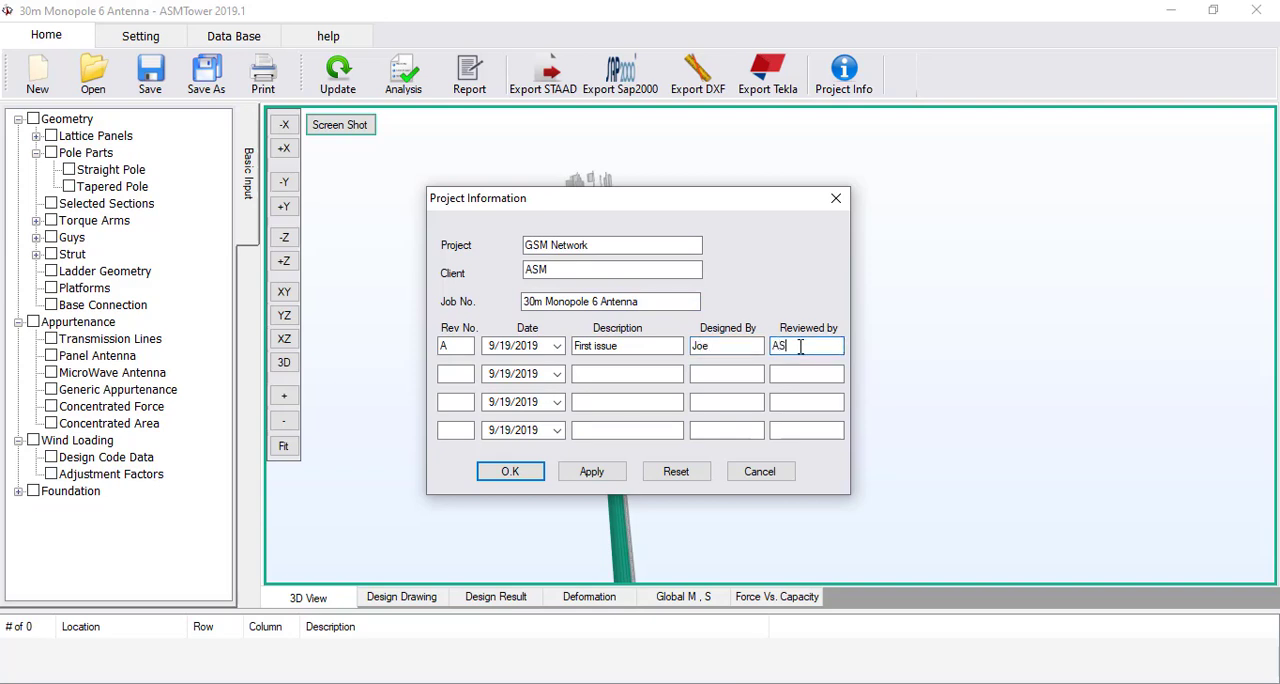
pyautogui.click(510, 472)
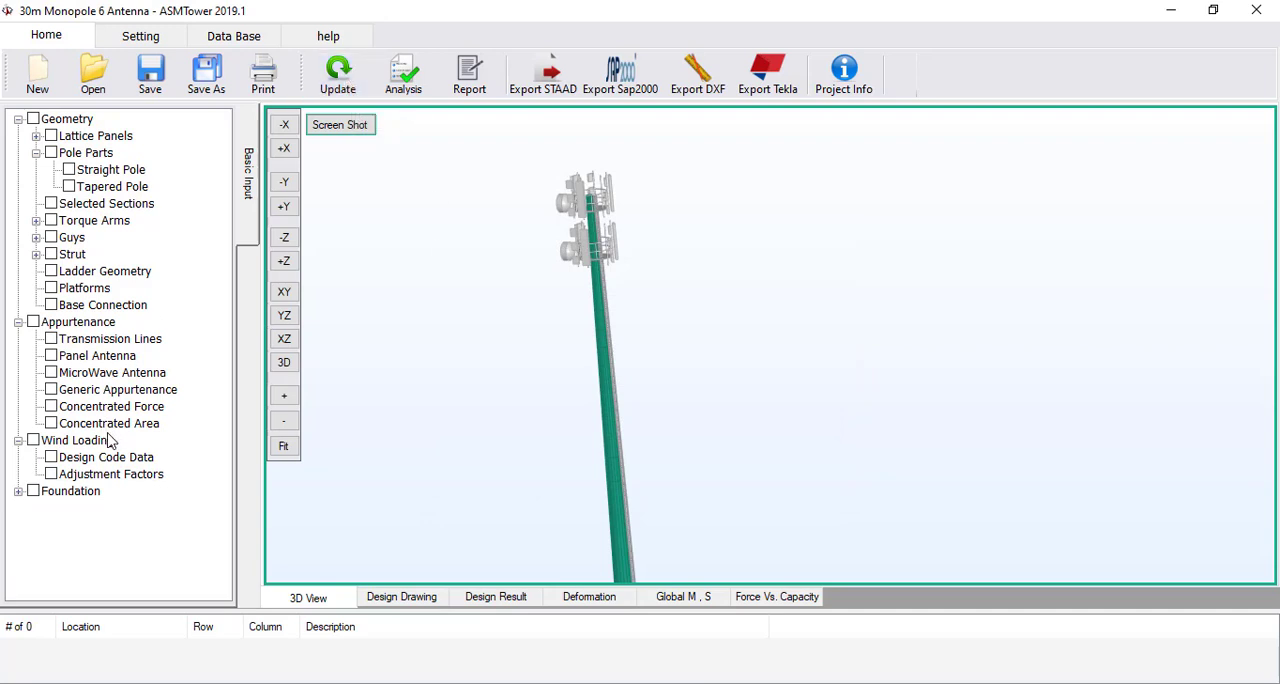
# Start a new base connection definition and name it Base Conn
pyautogui.click(105, 308)
pyautogui.doubleClick(126, 312)
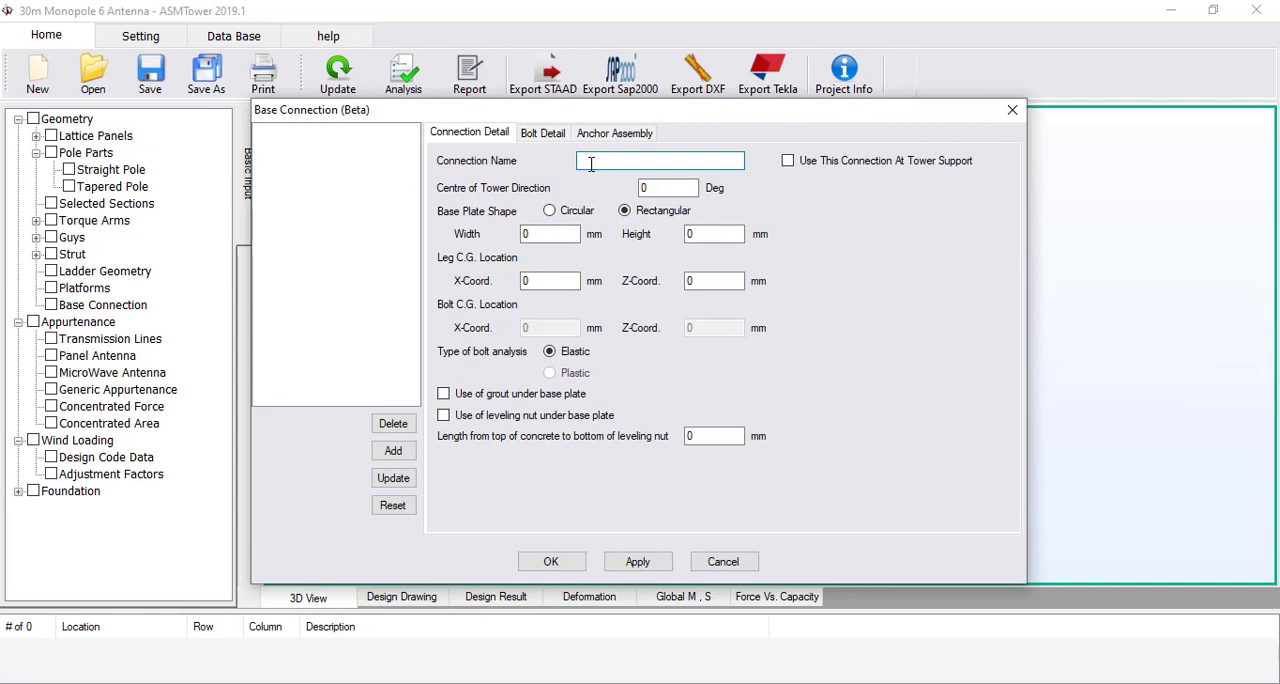
pyautogui.write('Base Conn')
# Add a circular pattern of 32 F1554-55 bolts, 30 mm in diameter, on a 1560 mm PCD to the base connection
pyautogui.click(543, 133)
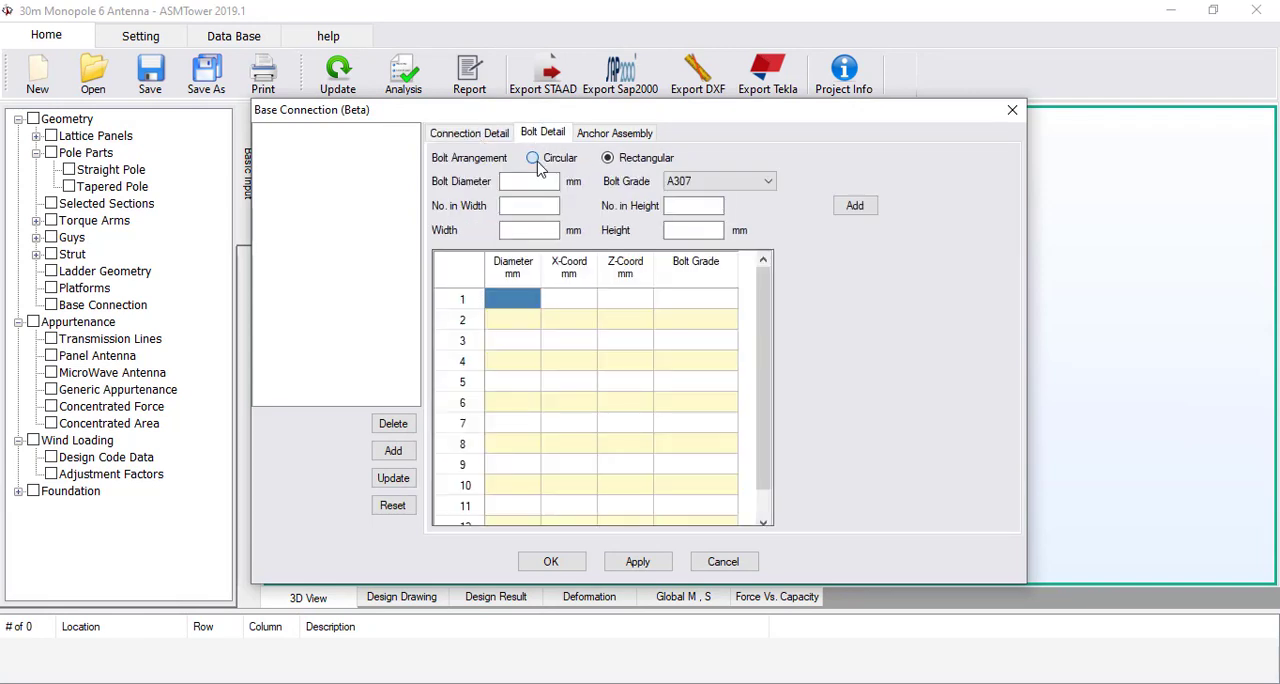
pyautogui.click(534, 159)
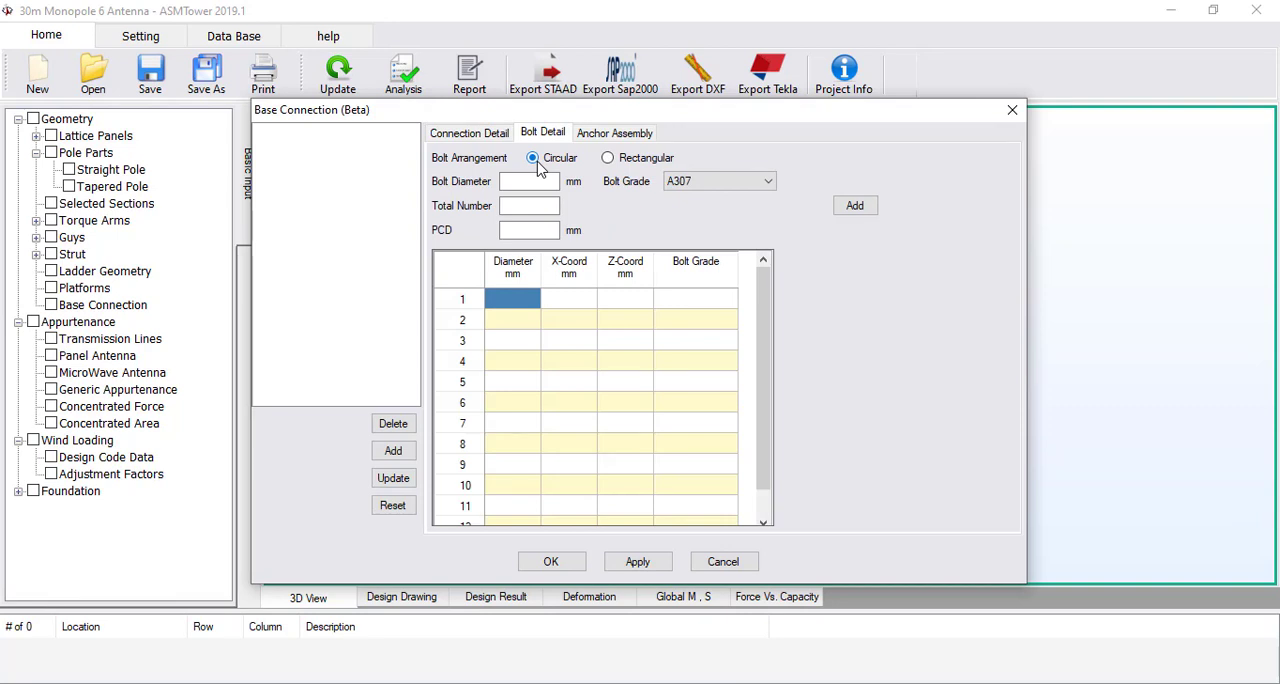
pyautogui.click(533, 181)
pyautogui.write('30')
pyautogui.click(538, 207)
pyautogui.write('32')
pyautogui.click(708, 182)
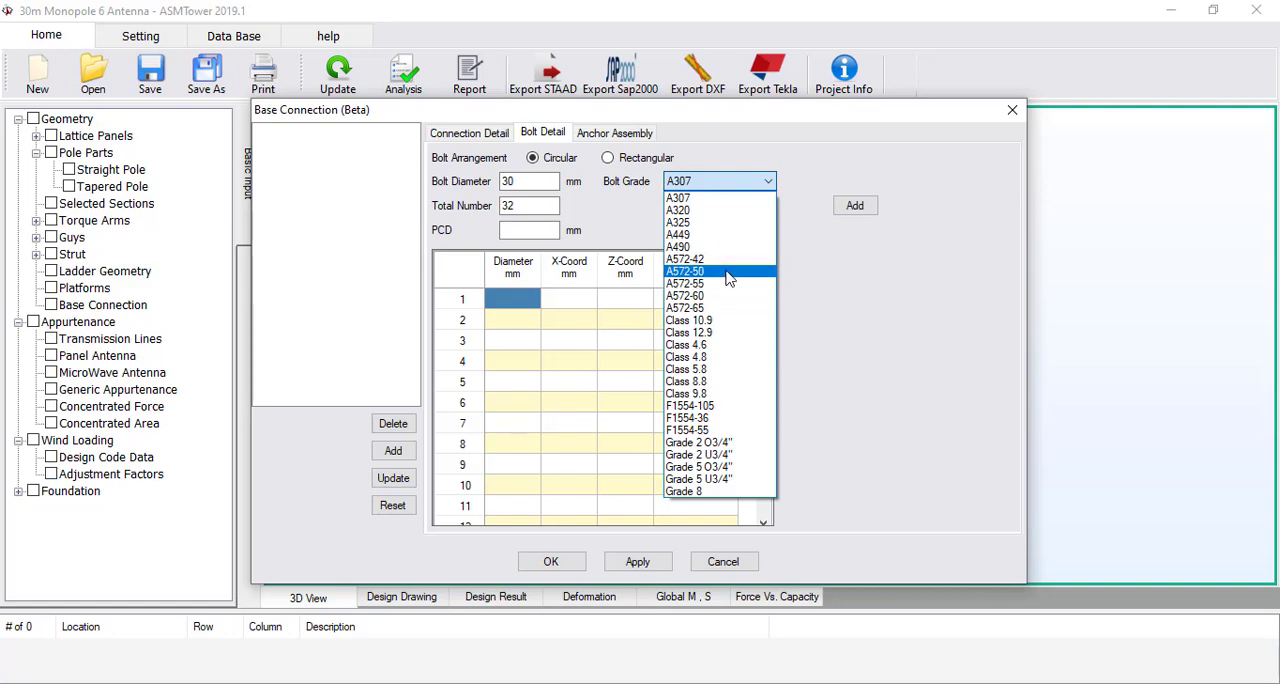
pyautogui.click(735, 432)
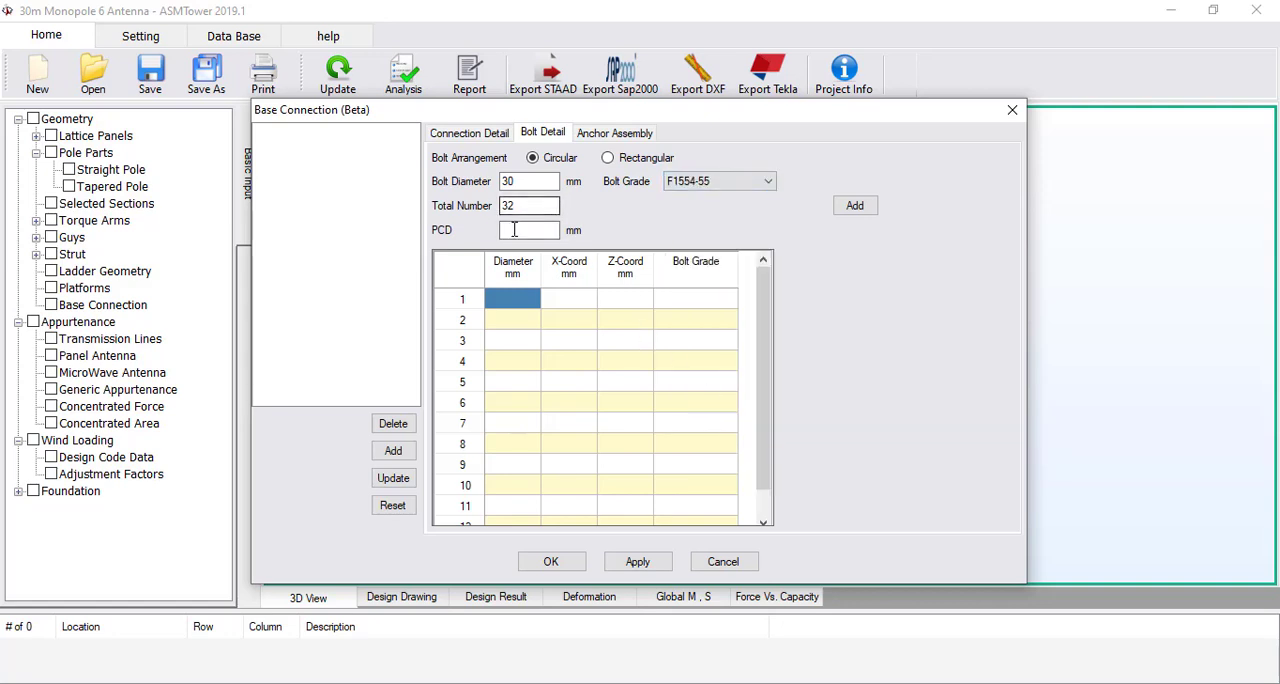
pyautogui.click(514, 230)
pyautogui.write('1560')
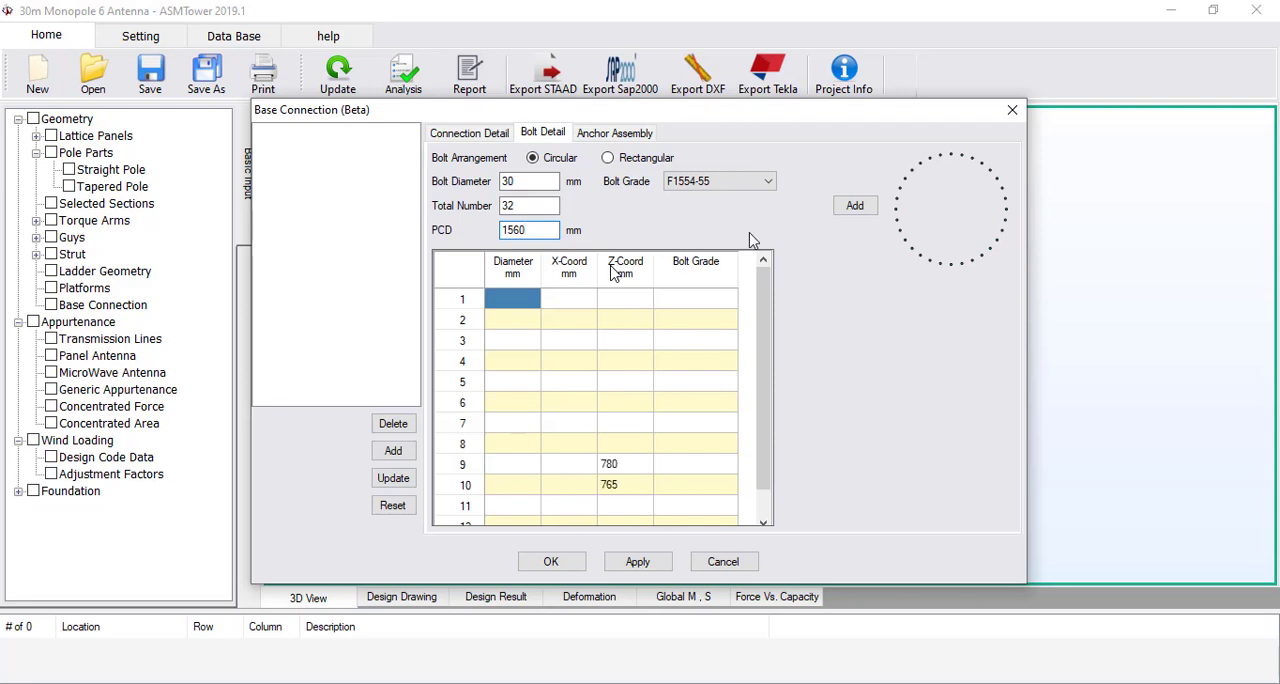
pyautogui.click(836, 216)
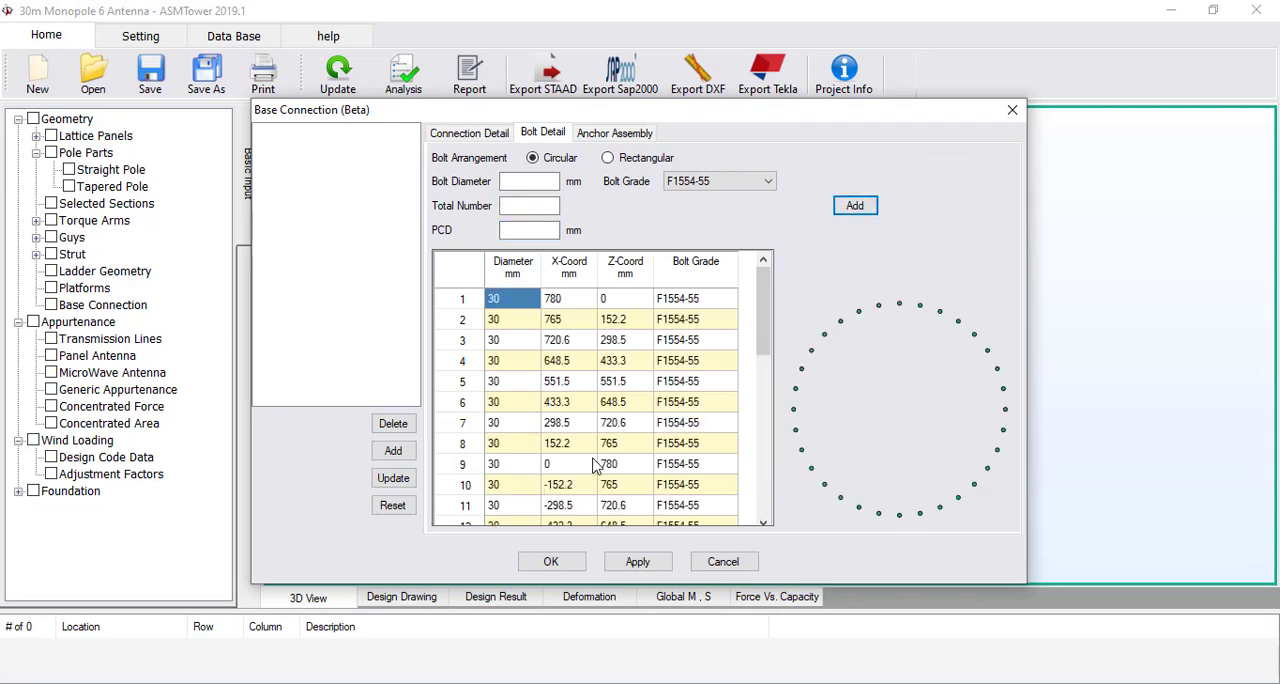
pyautogui.scroll(-5, 593, 465)
# Set the anchor's total length to 1300 mm, length above concrete to 200, reinforcement spacing to 250 and bottom-to-bearing-head distance to 80 mm
pyautogui.click(614, 133)
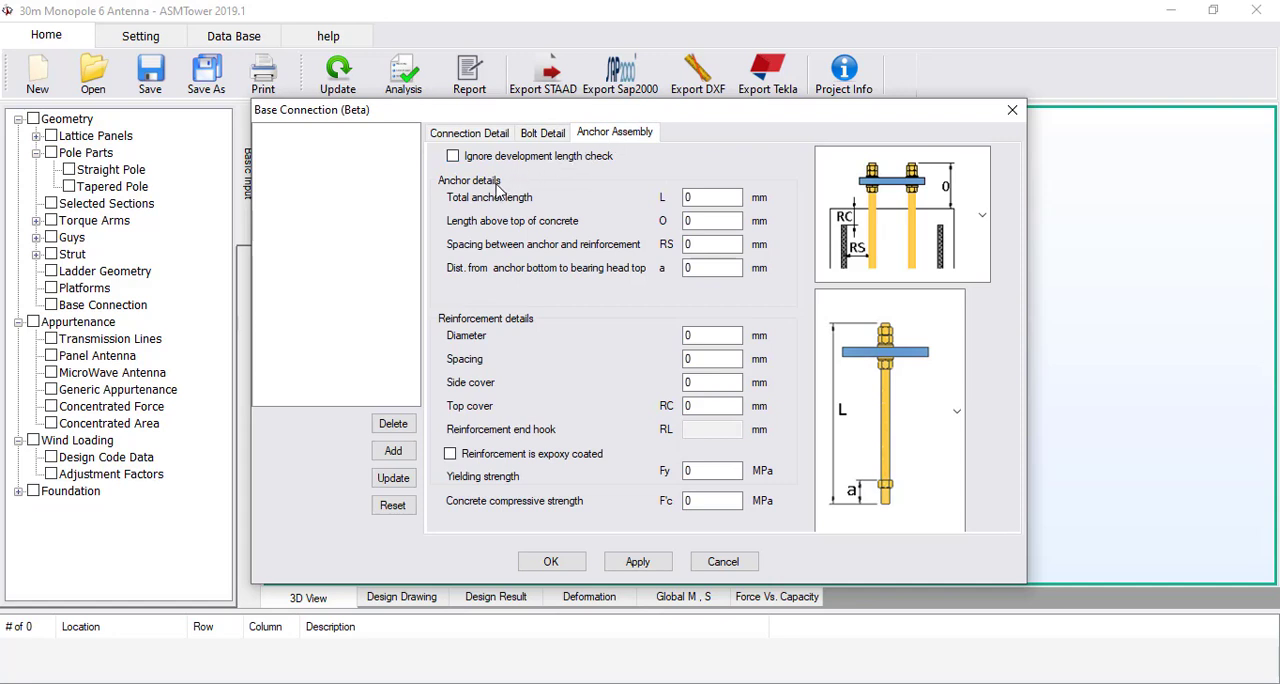
pyautogui.doubleClick(716, 198)
pyautogui.write('1300')
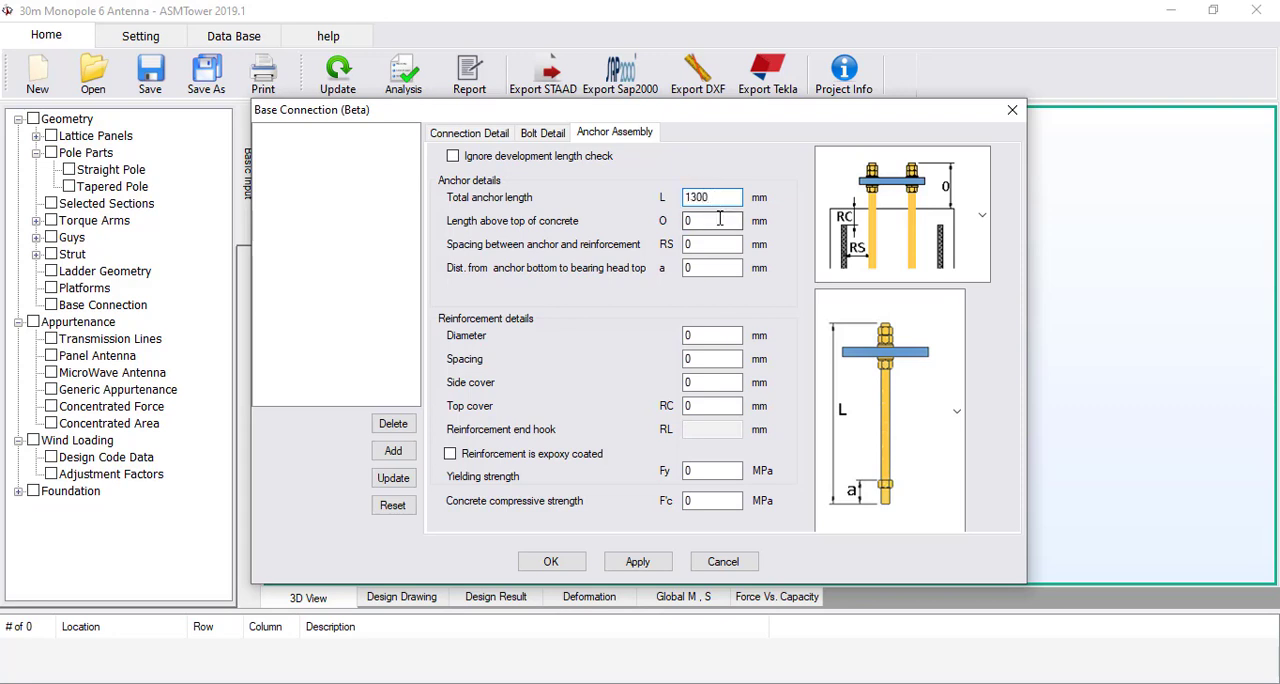
pyautogui.doubleClick(719, 220)
pyautogui.write('200')
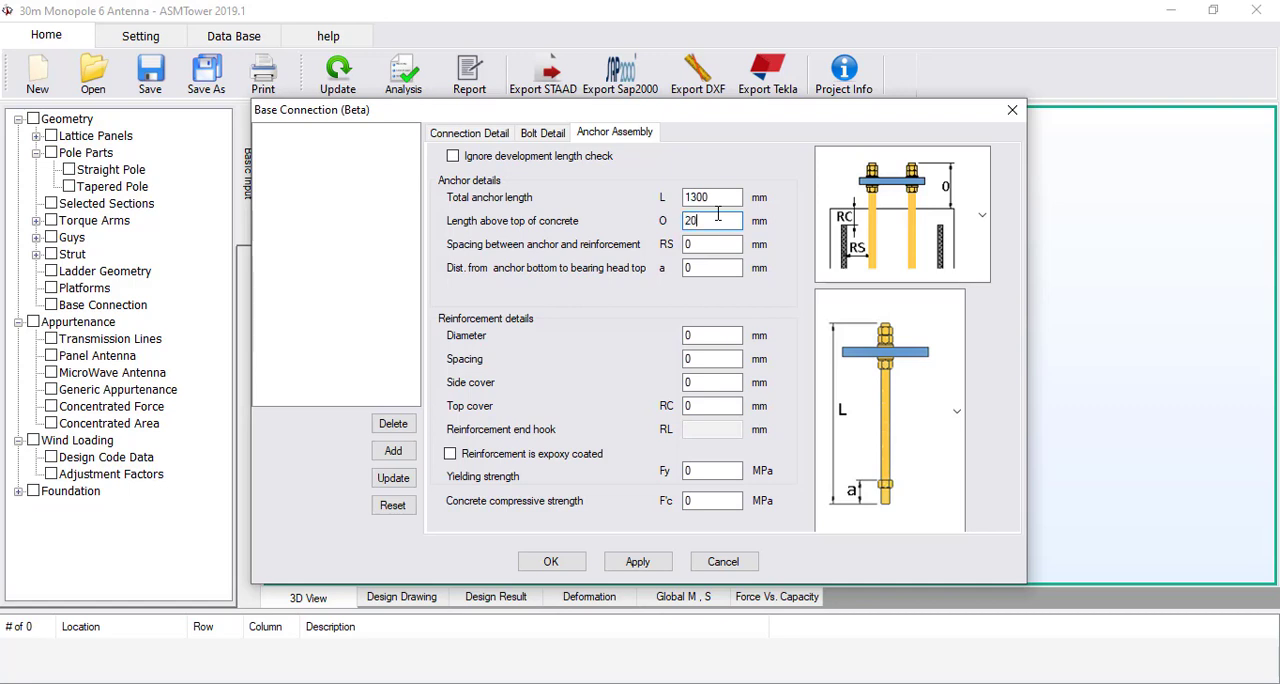
pyautogui.press('Tab')
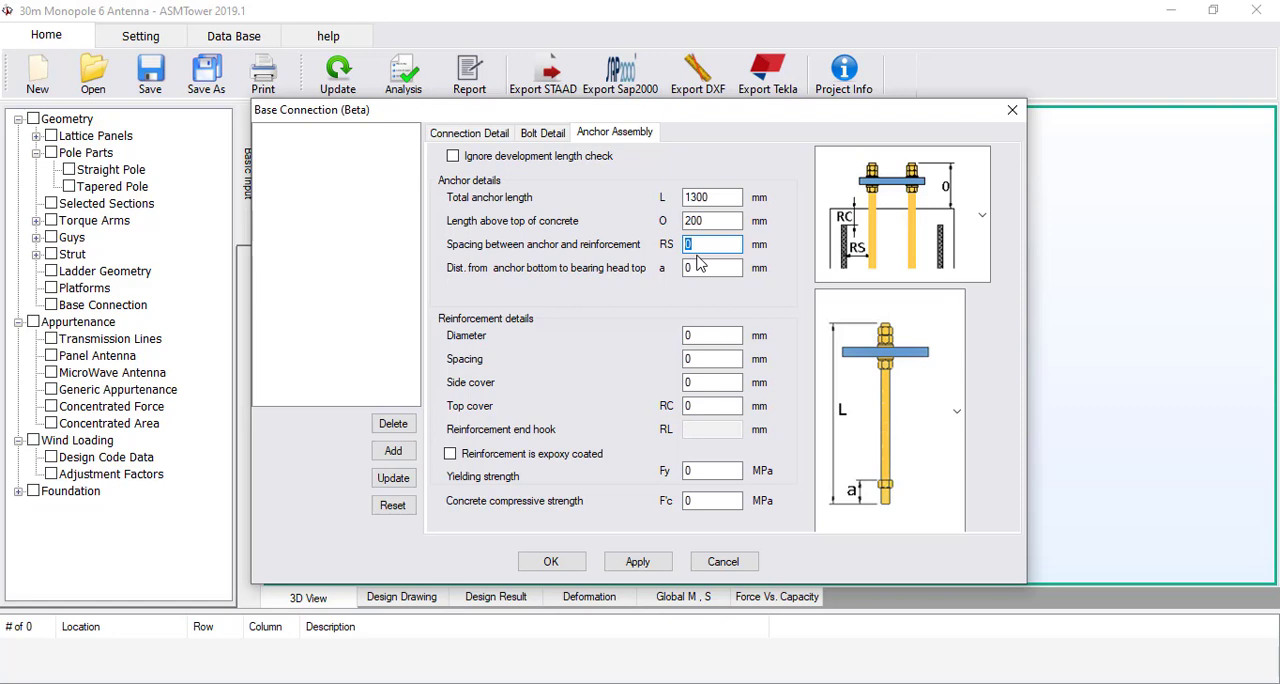
pyautogui.write('250')
pyautogui.press('Tab')
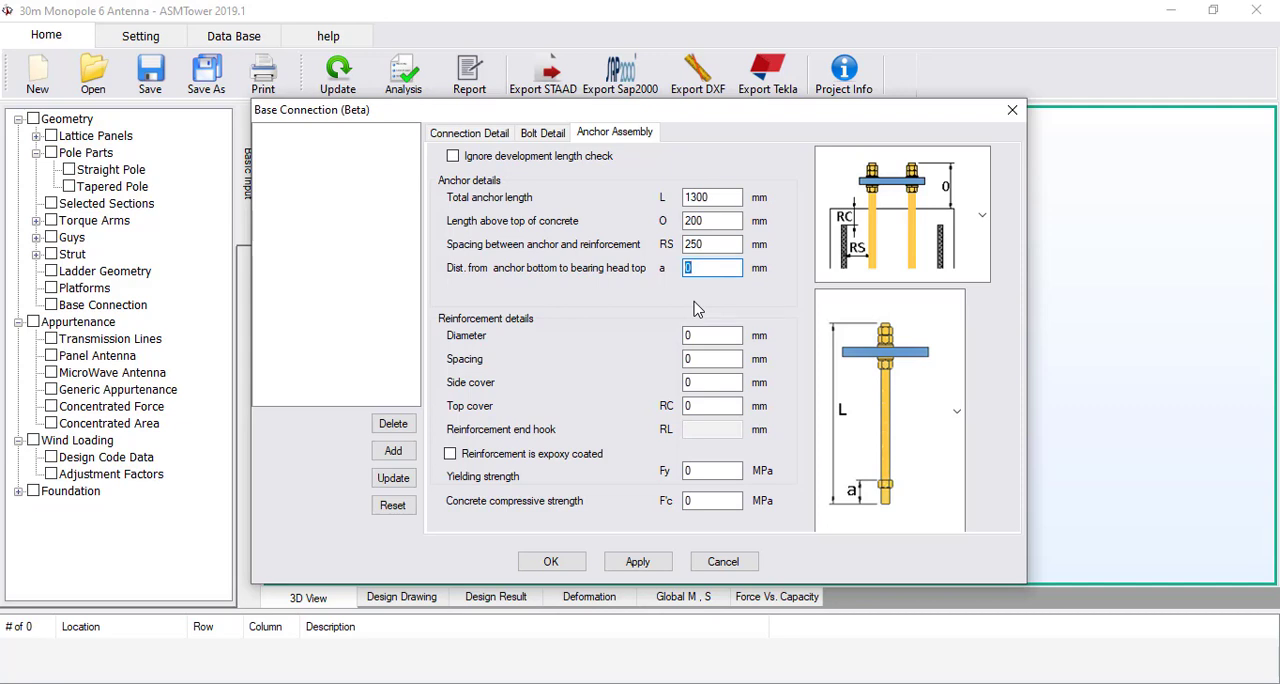
pyautogui.write('80')
# Set the reinforcement diameter to 20 mm, its spacing to 100 mm and the side cover to 75 mm
pyautogui.doubleClick(696, 336)
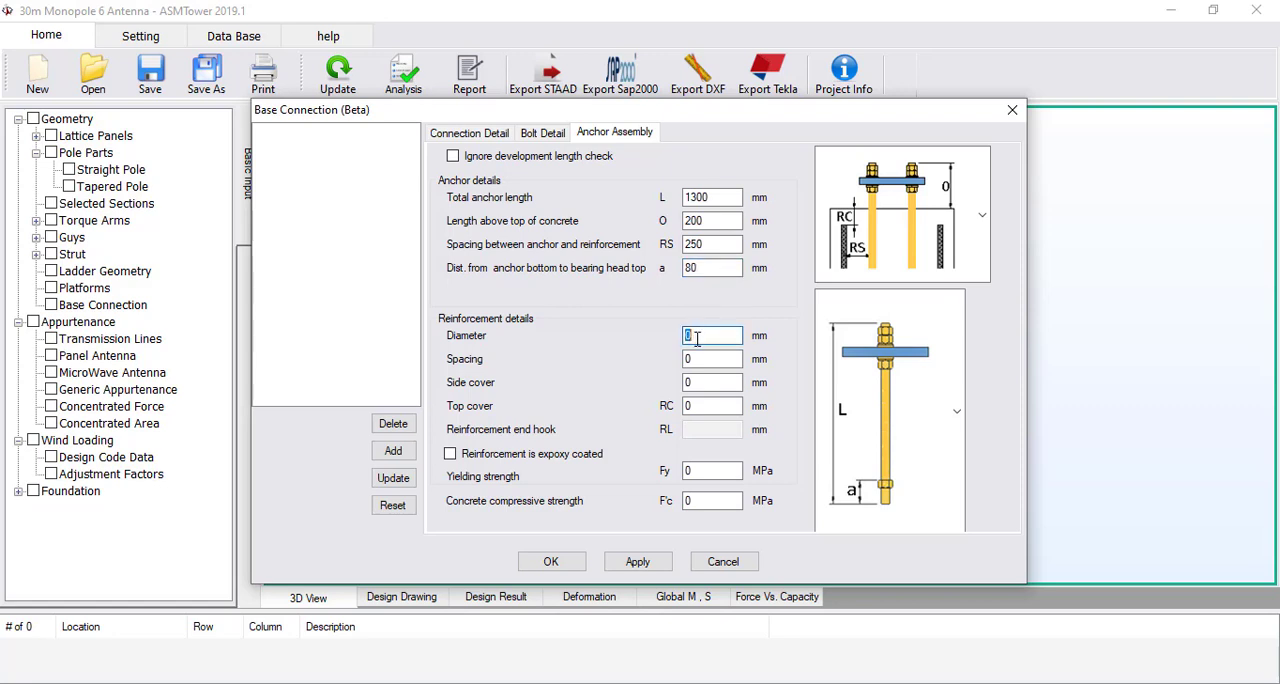
pyautogui.write('20')
pyautogui.doubleClick(716, 361)
pyautogui.write('100')
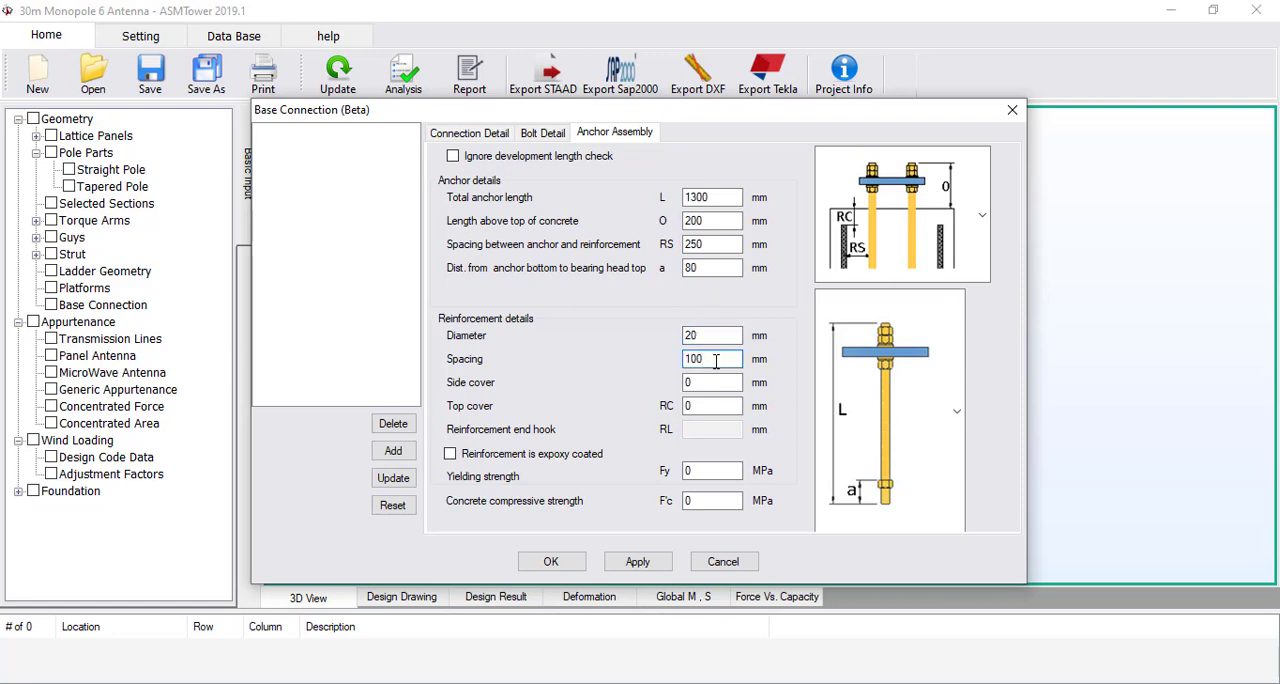
pyautogui.doubleClick(719, 383)
pyautogui.write('75')
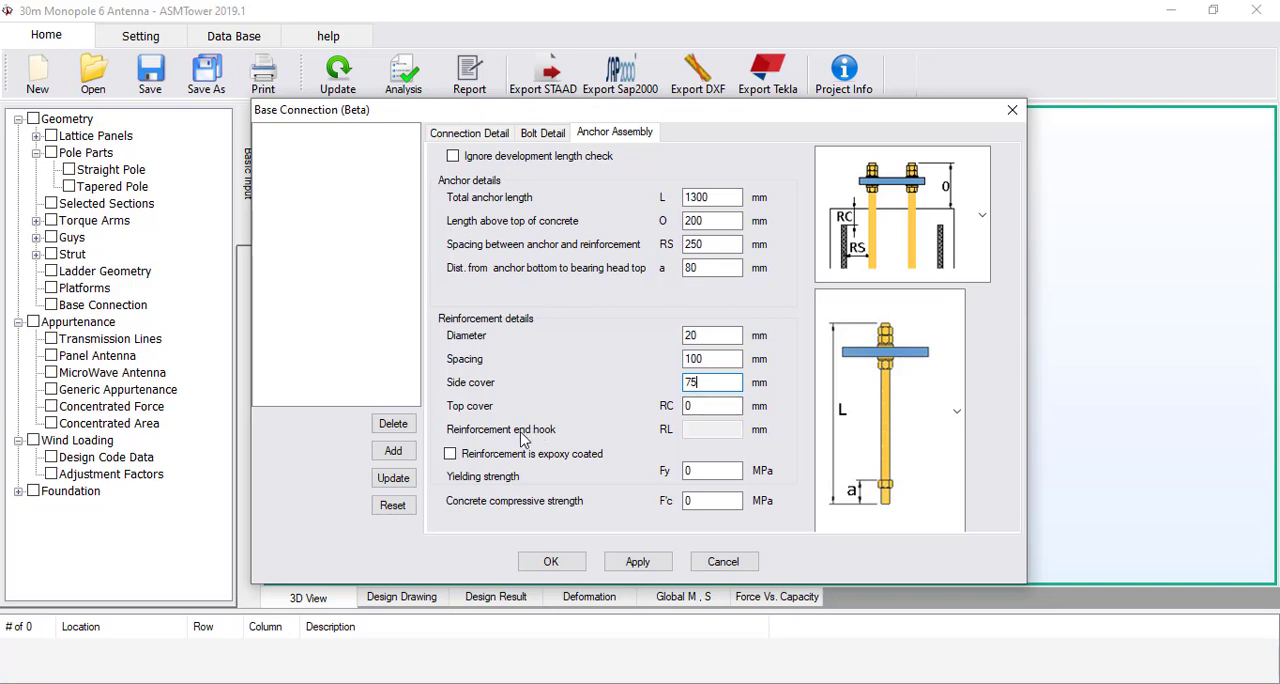
# Review the available reinforcement arrangements and anchor rod types for the anchor assembly
pyautogui.click(922, 233)
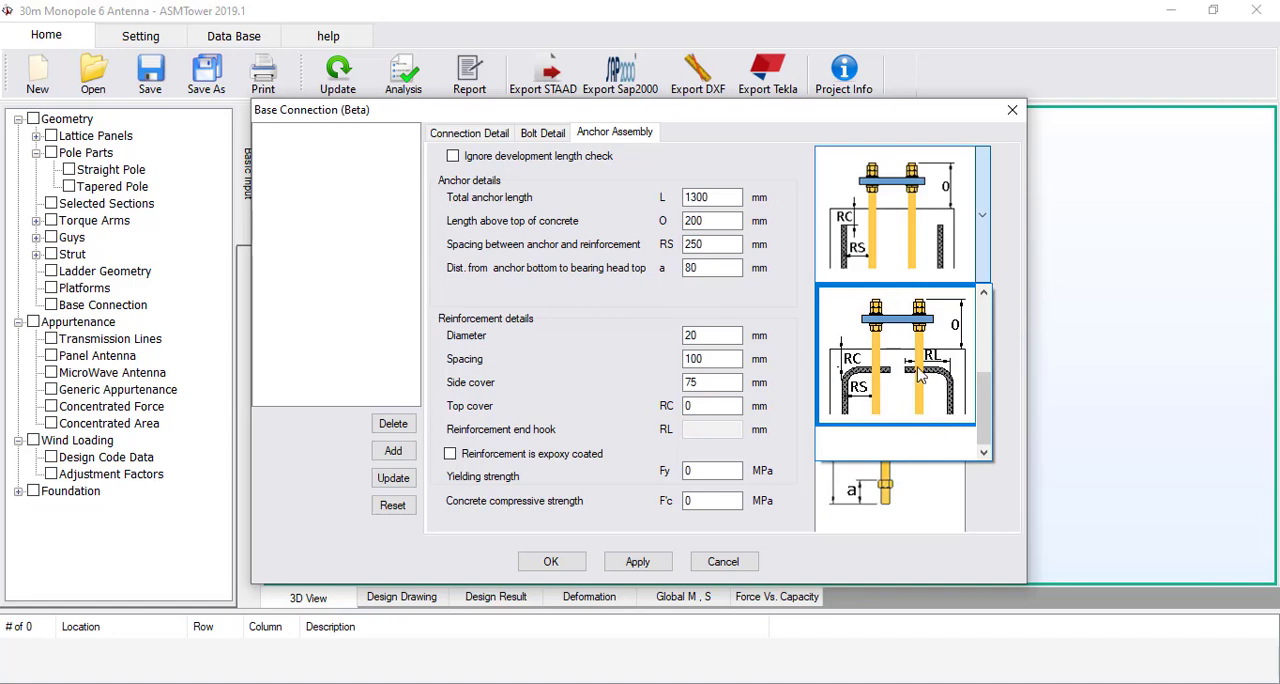
pyautogui.scroll(1, 958, 414)
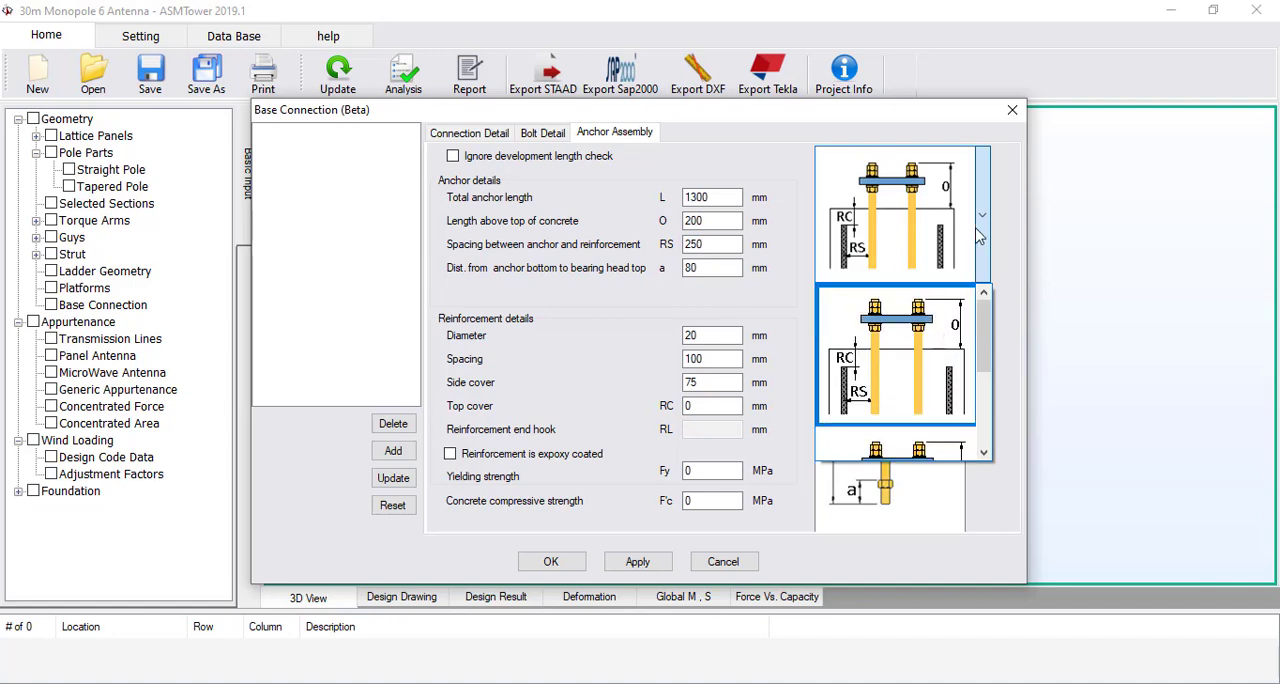
pyautogui.click(1005, 187)
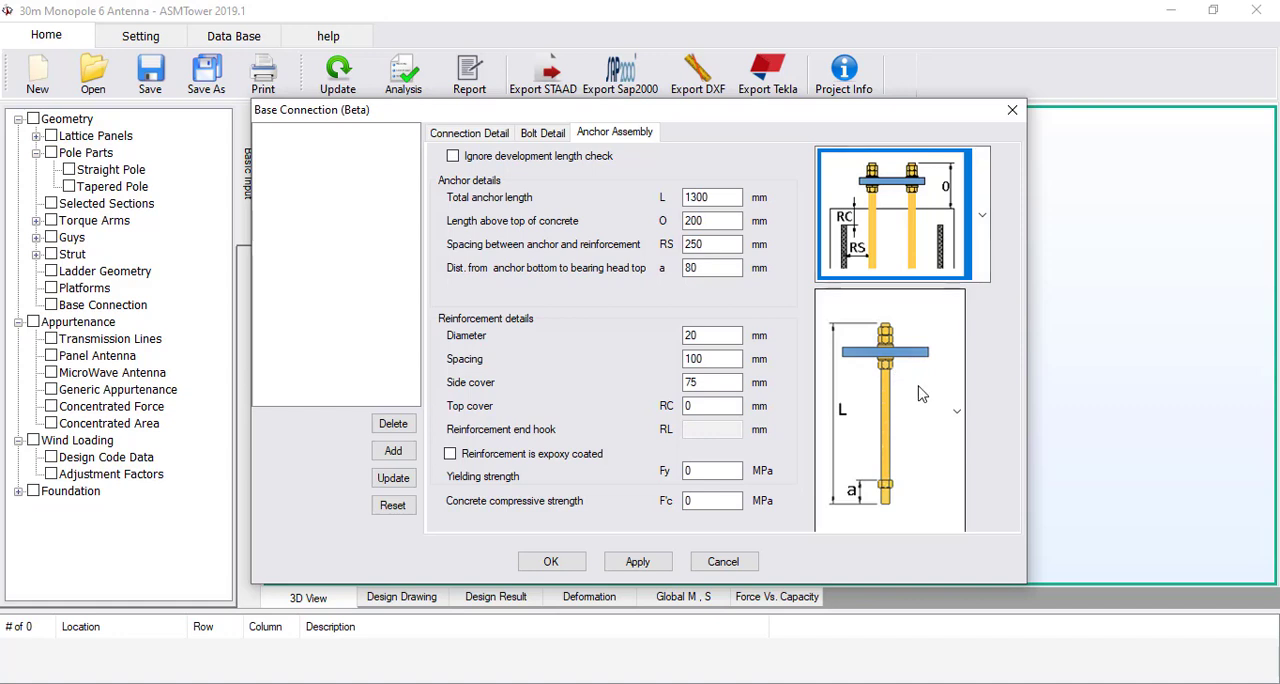
pyautogui.click(924, 391)
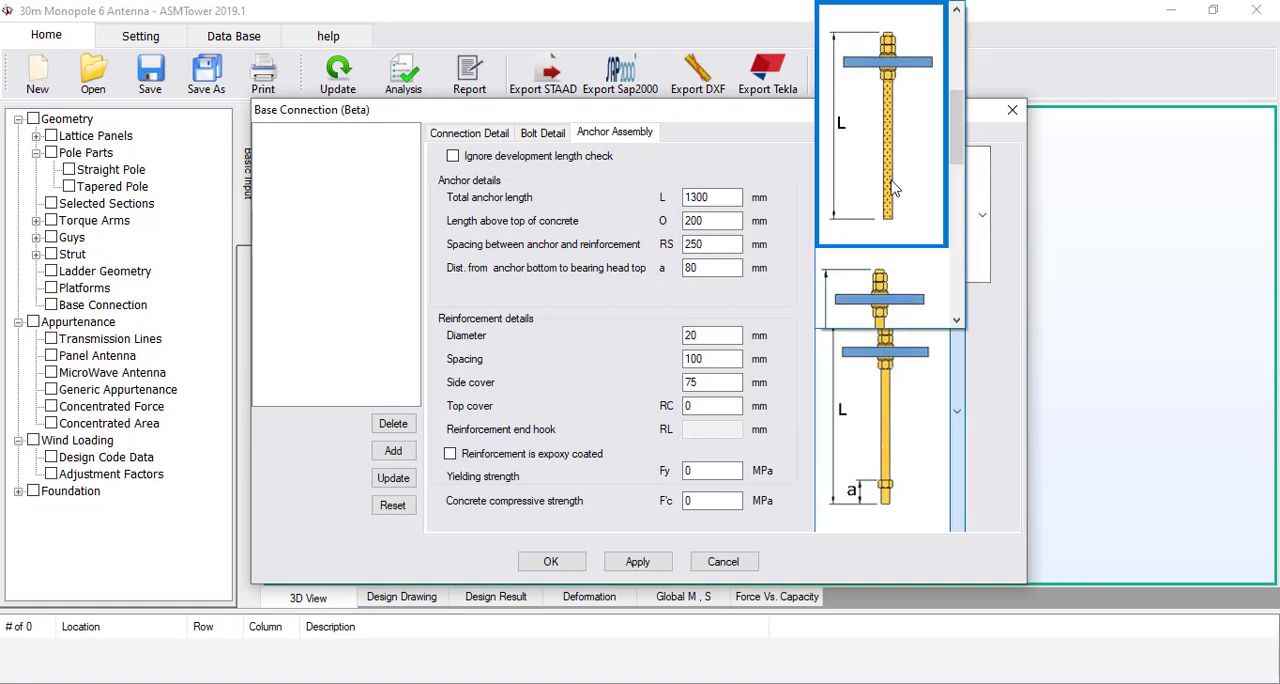
pyautogui.scroll(-1, 883, 143)
pyautogui.scroll(-1, 883, 143)
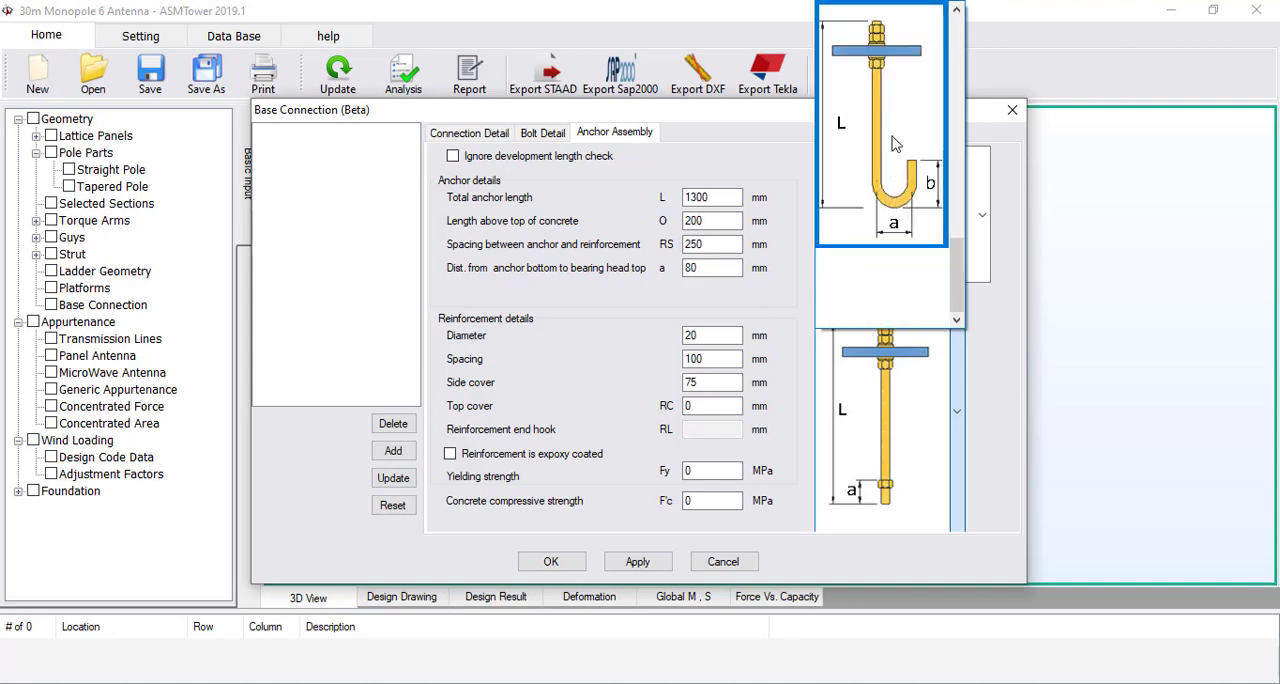
pyautogui.click(993, 370)
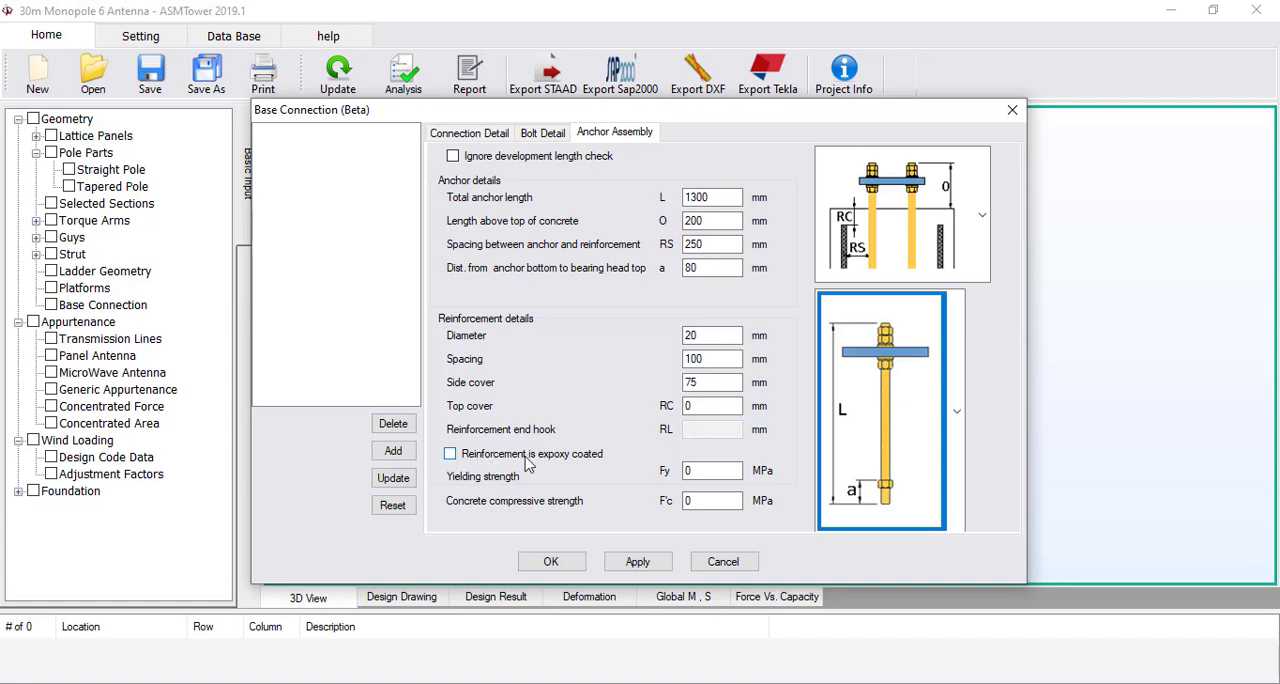
# Set the reinforcement yielding strength to 420 MPa and the concrete compressive strength to 21 MPa
pyautogui.click(698, 471)
pyautogui.press('BackSpace')
pyautogui.write('3')
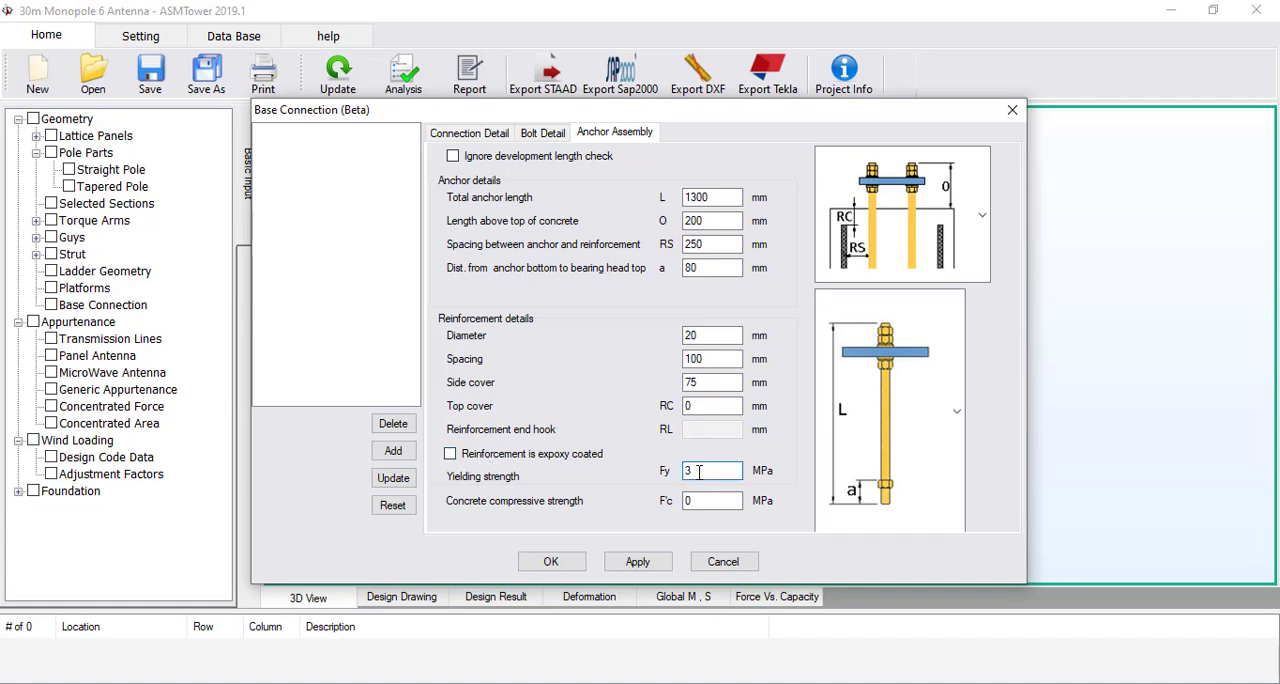
pyautogui.press('BackSpace')
pyautogui.write('420')
pyautogui.doubleClick(709, 500)
pyautogui.write('21')
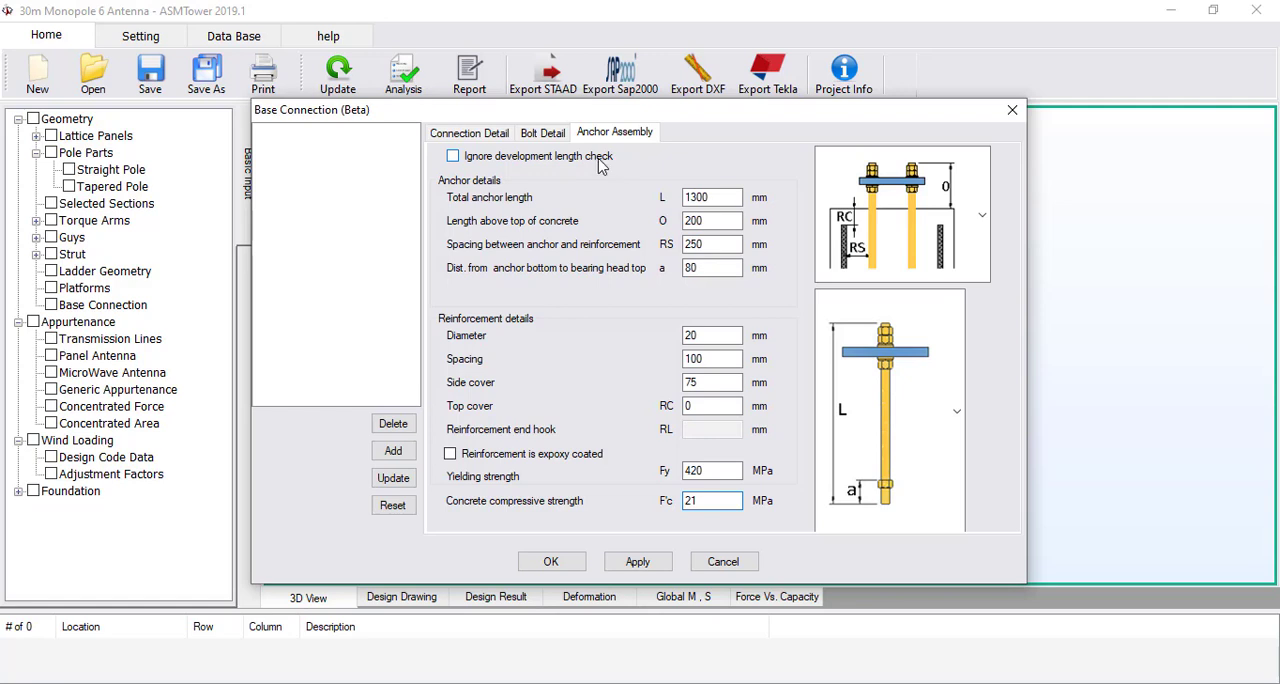
# Make the base plate circular with a diameter of 1560 mm
pyautogui.click(476, 133)
pyautogui.doubleClick(541, 234)
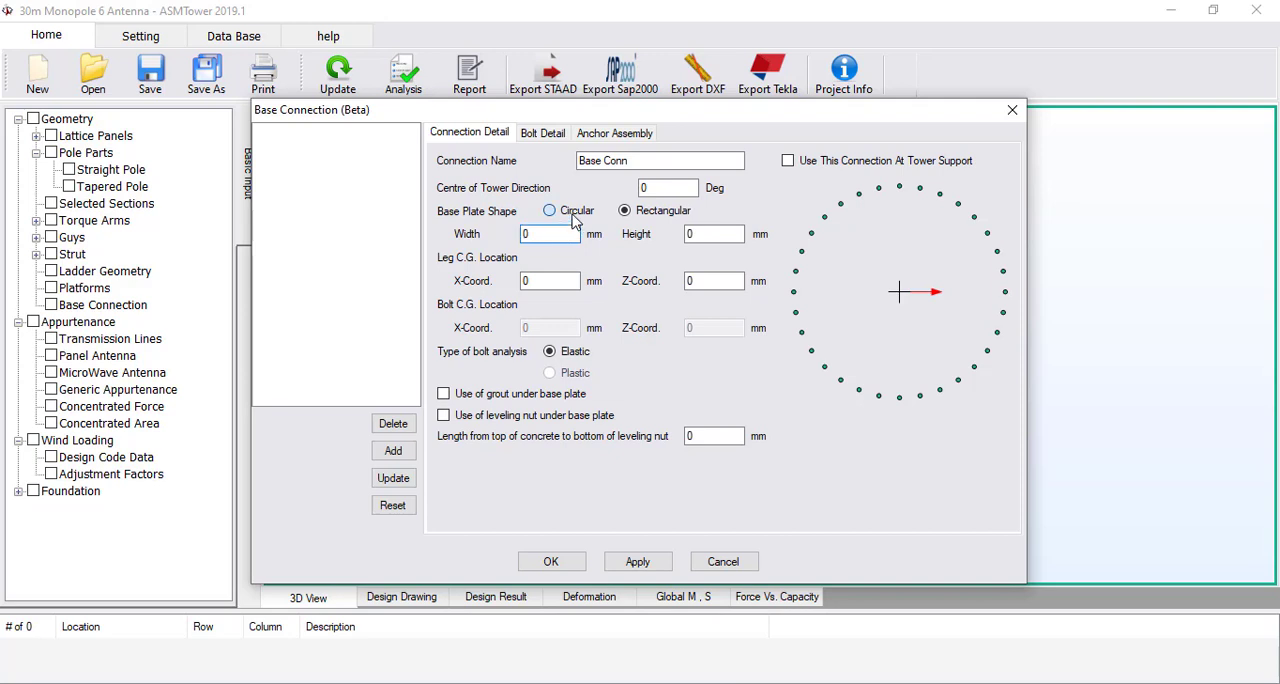
pyautogui.click(577, 212)
pyautogui.write('1560')
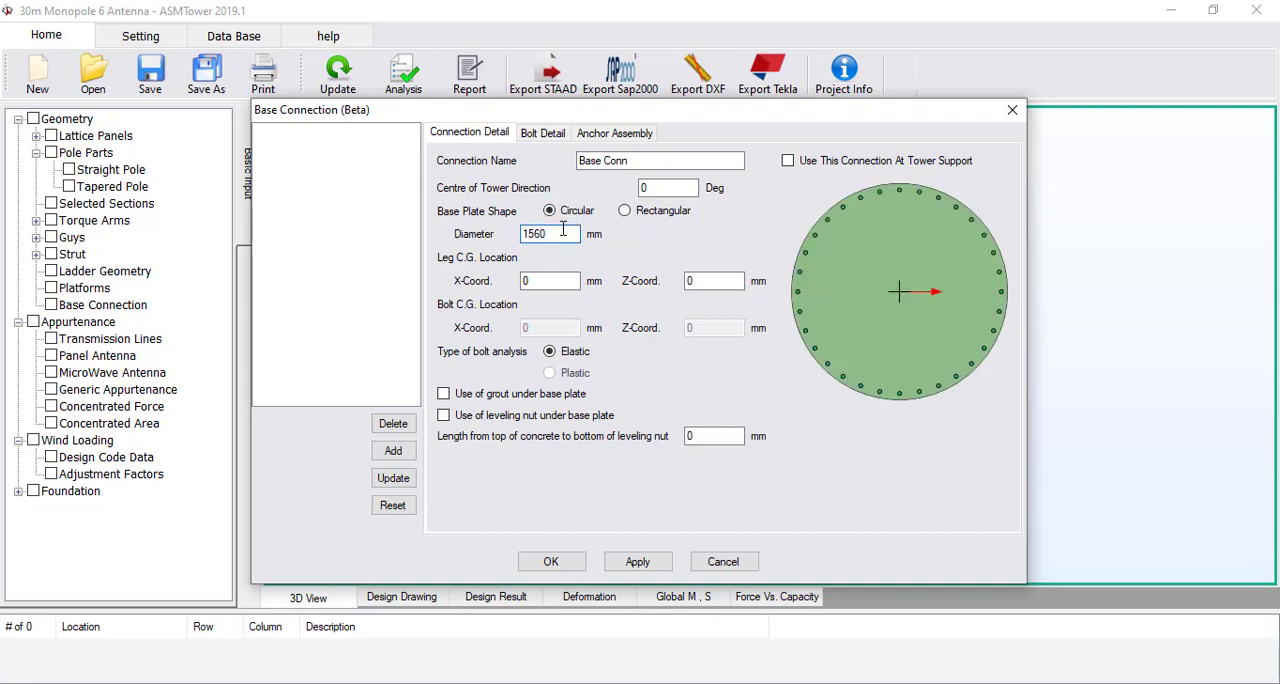
# Enable grout and leveling nuts under the base plate, with 60 mm from top of concrete to bottom of leveling nut
pyautogui.doubleClick(561, 281)
pyautogui.click(443, 394)
pyautogui.click(446, 416)
pyautogui.doubleClick(712, 436)
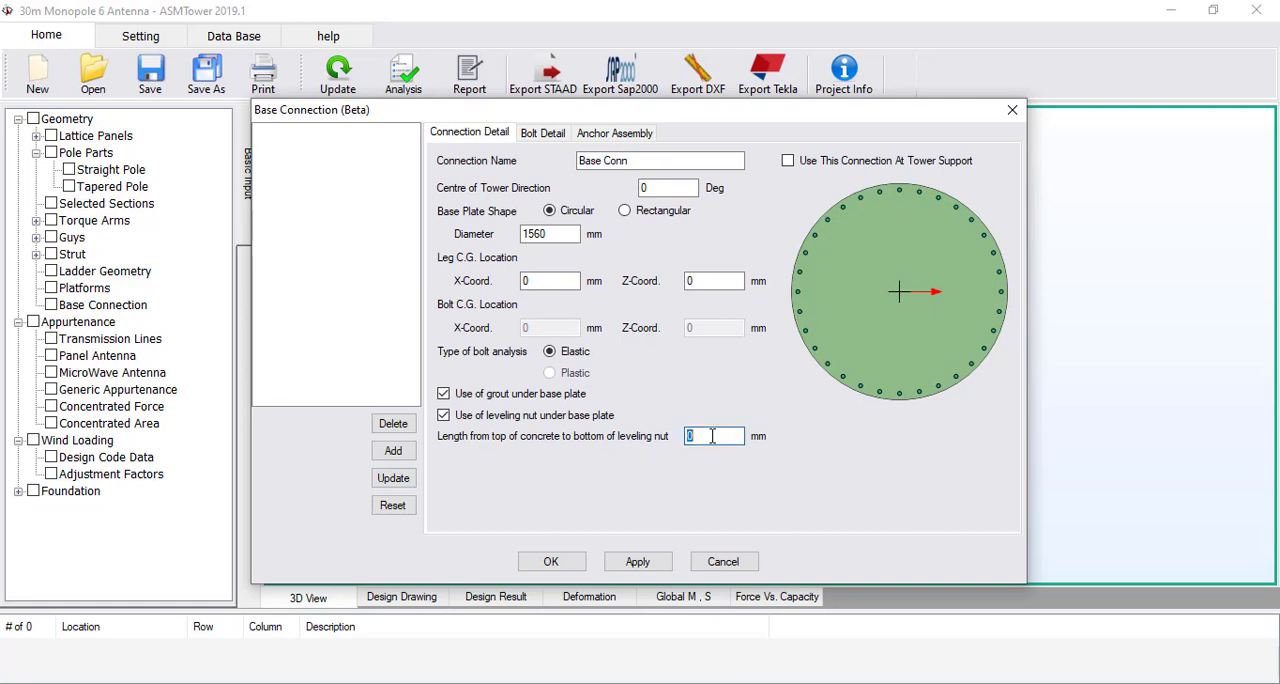
pyautogui.write('60')
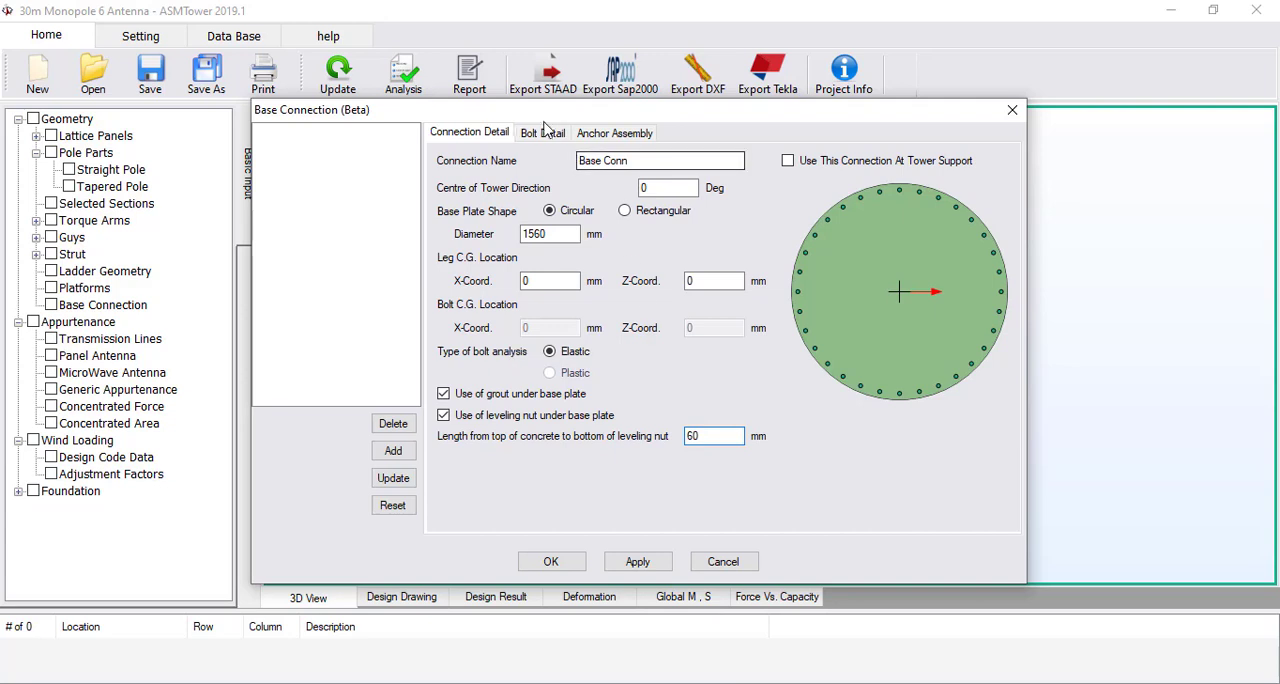
# Set the diameter of bolt 4 to 45 mm and check the bolt C.G. location in the connection details
pyautogui.click(543, 133)
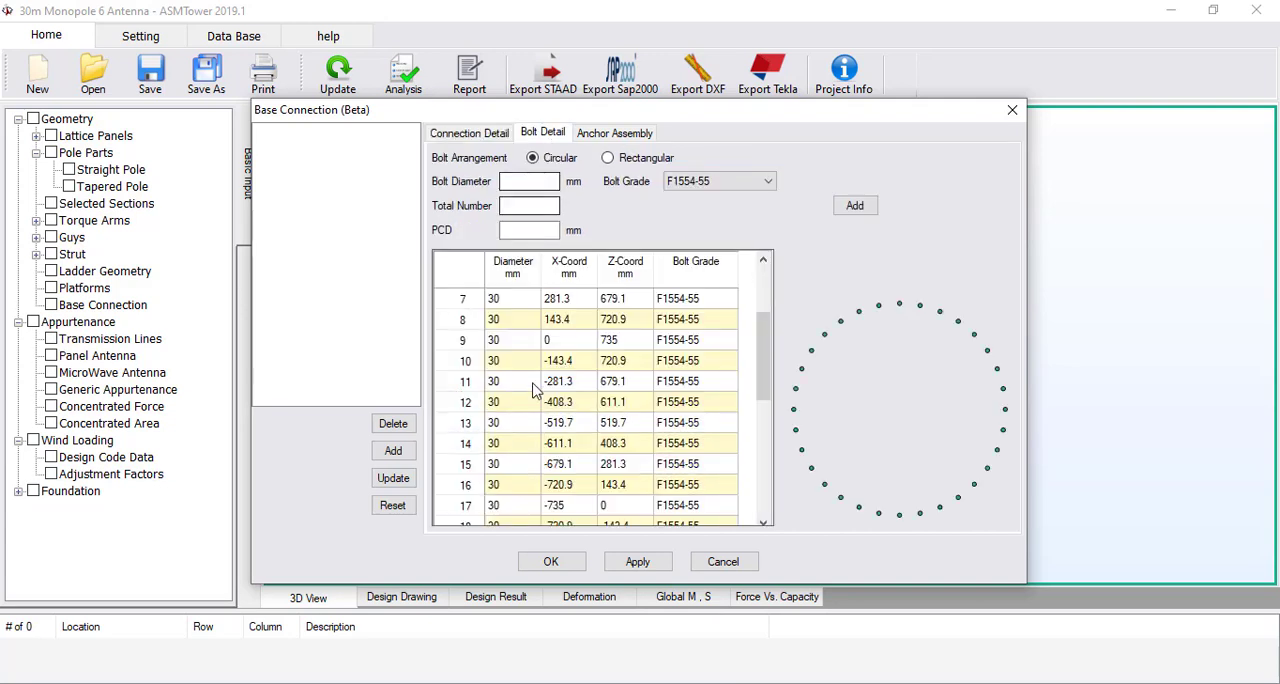
pyautogui.scroll(2, 532, 345)
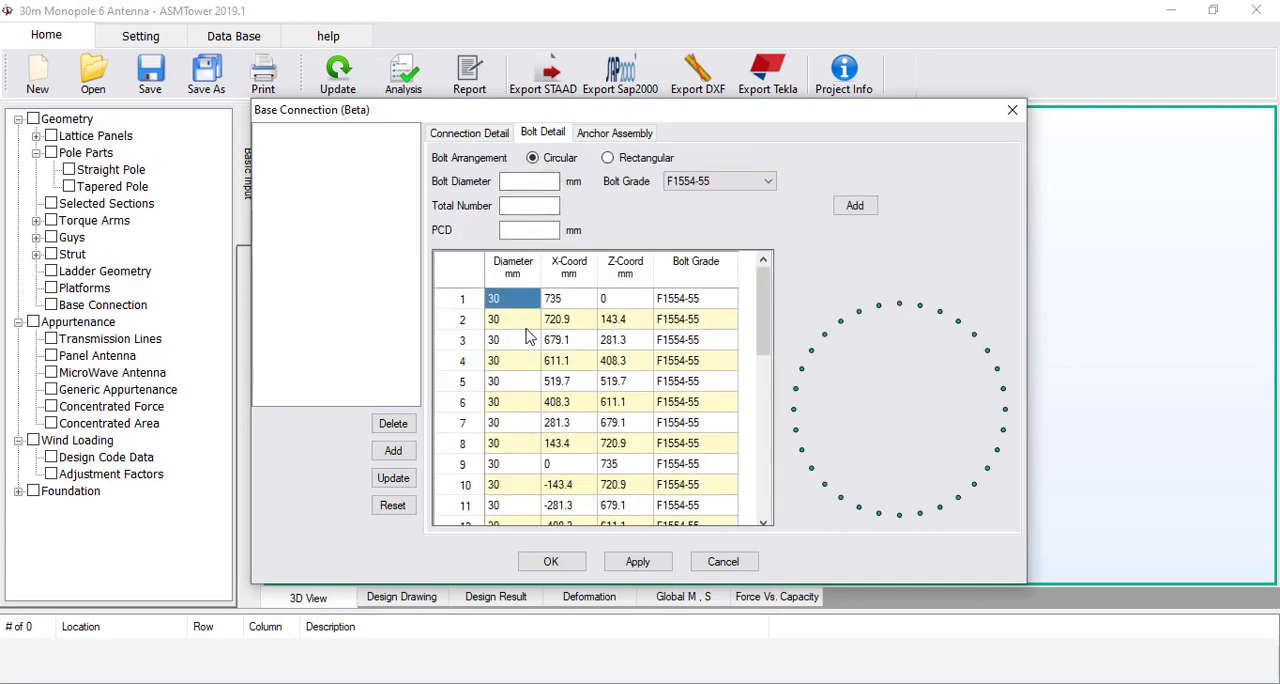
pyautogui.click(510, 360)
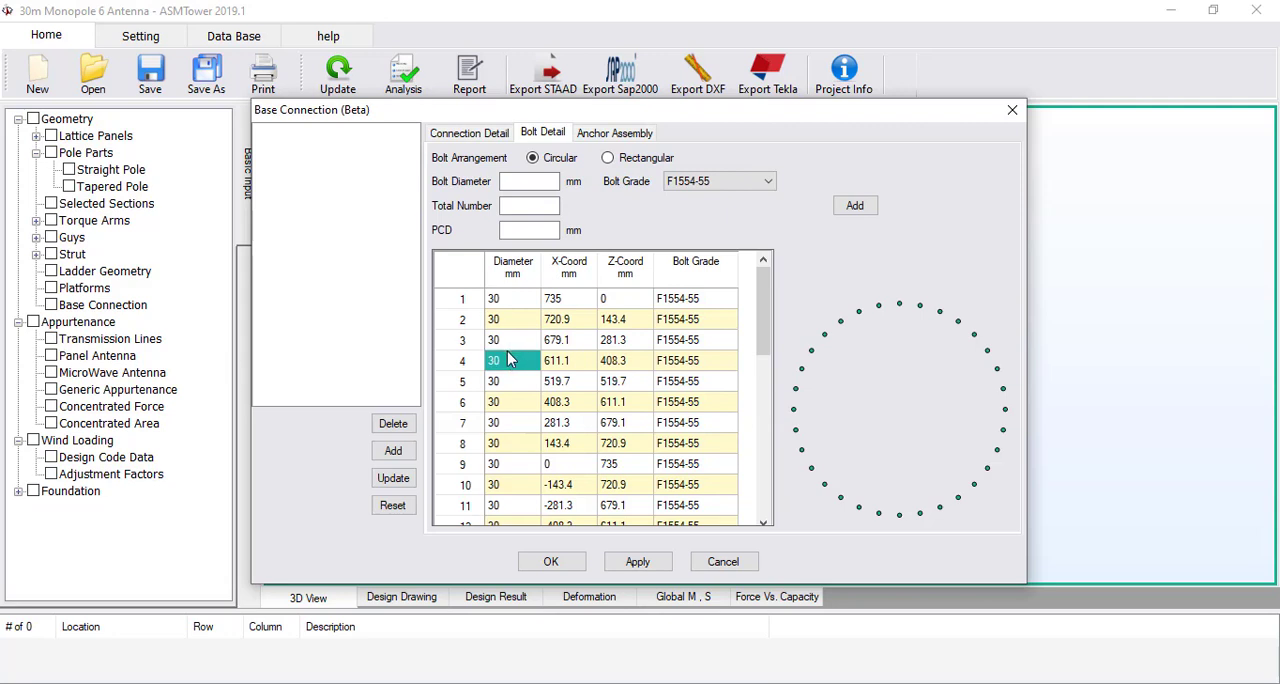
pyautogui.write('45')
pyautogui.press('Return')
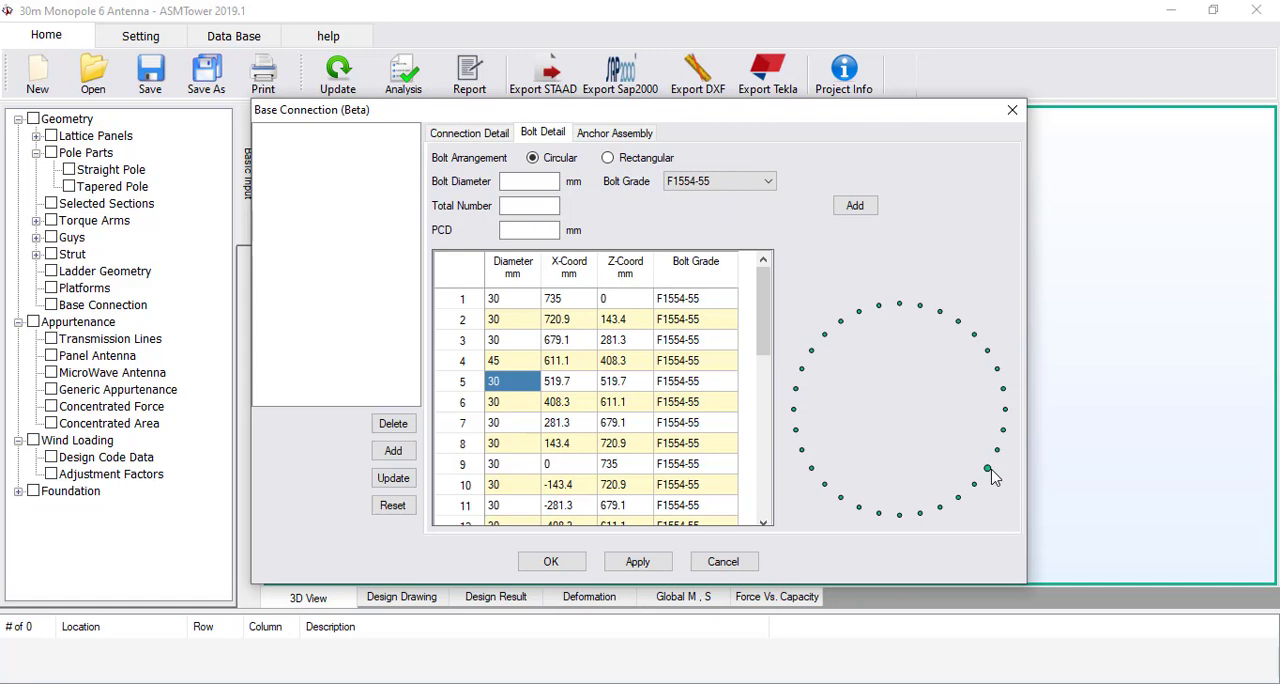
pyautogui.click(476, 133)
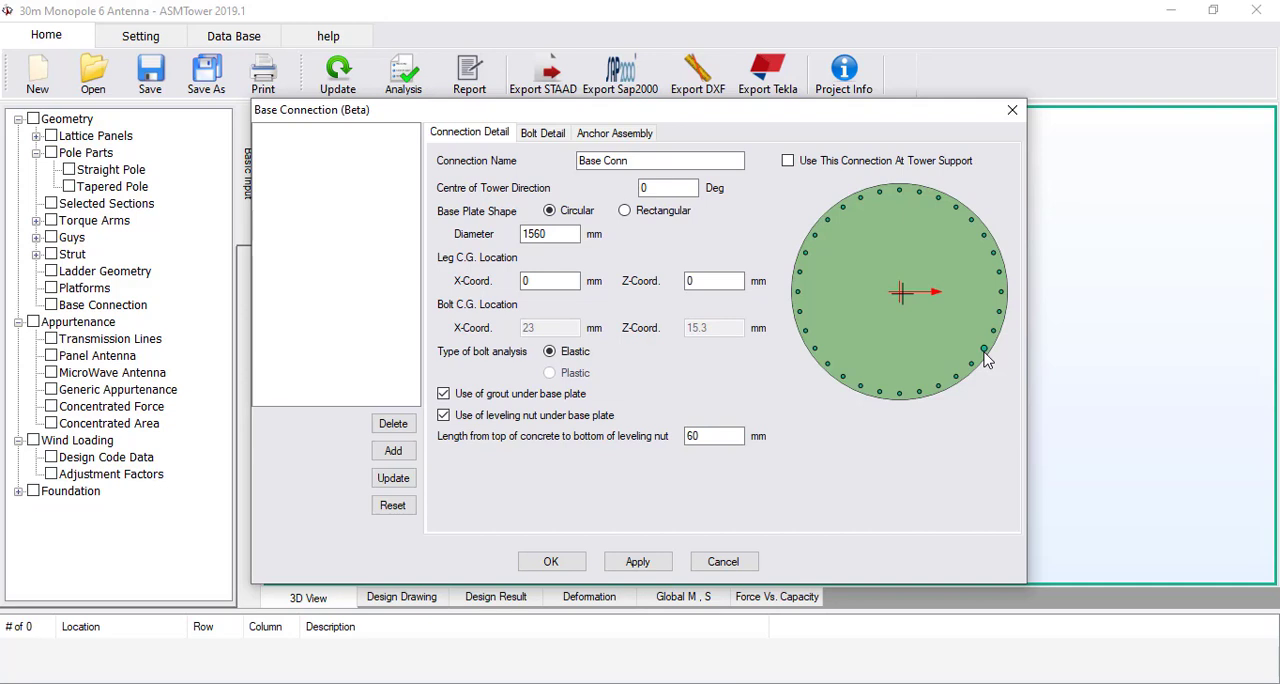
# Set the diameter of bolt 4 to 30 mm so it matches the other bolts
pyautogui.click(542, 133)
pyautogui.click(503, 362)
pyautogui.write('30')
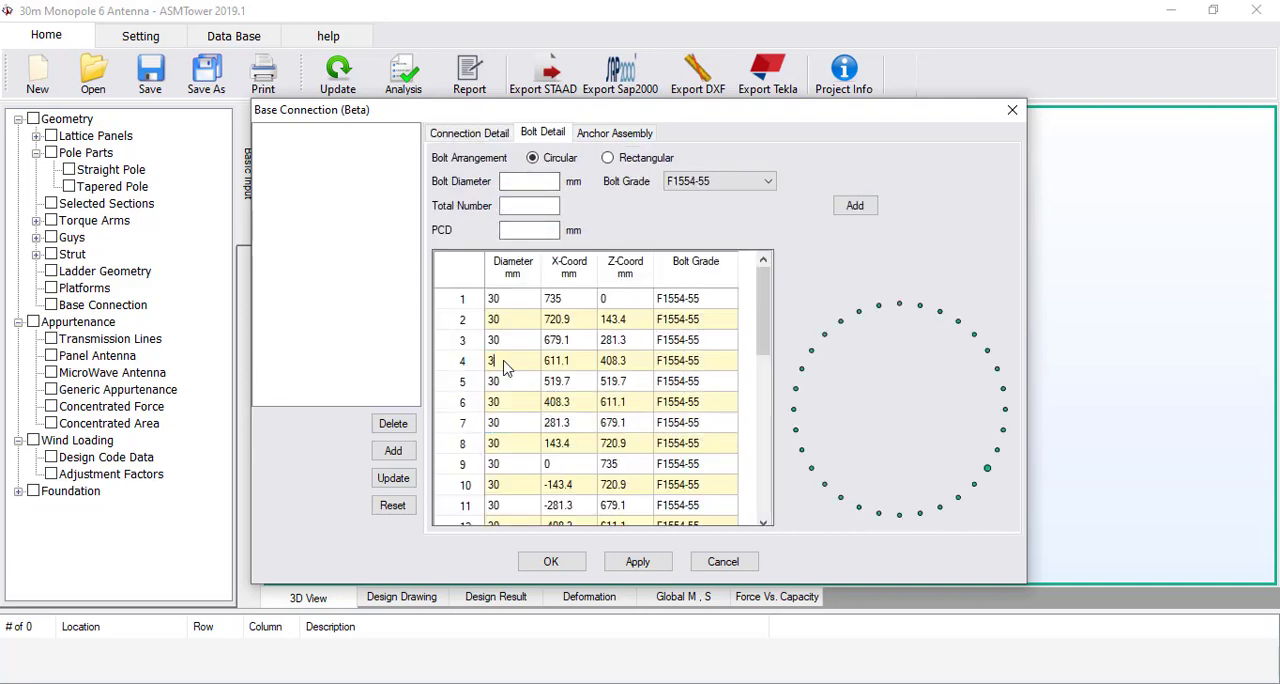
pyautogui.press('Return')
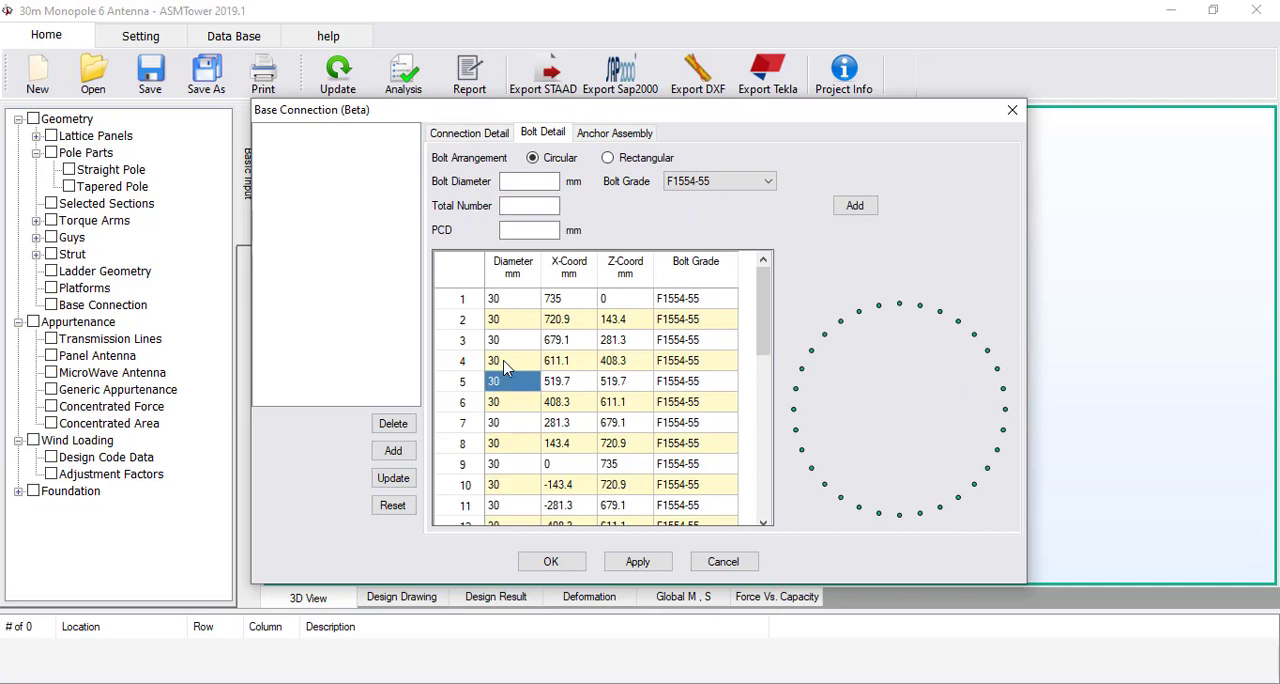
# Add Base Conn to the connection list and enable its use at the tower support
pyautogui.click(470, 135)
pyautogui.click(393, 450)
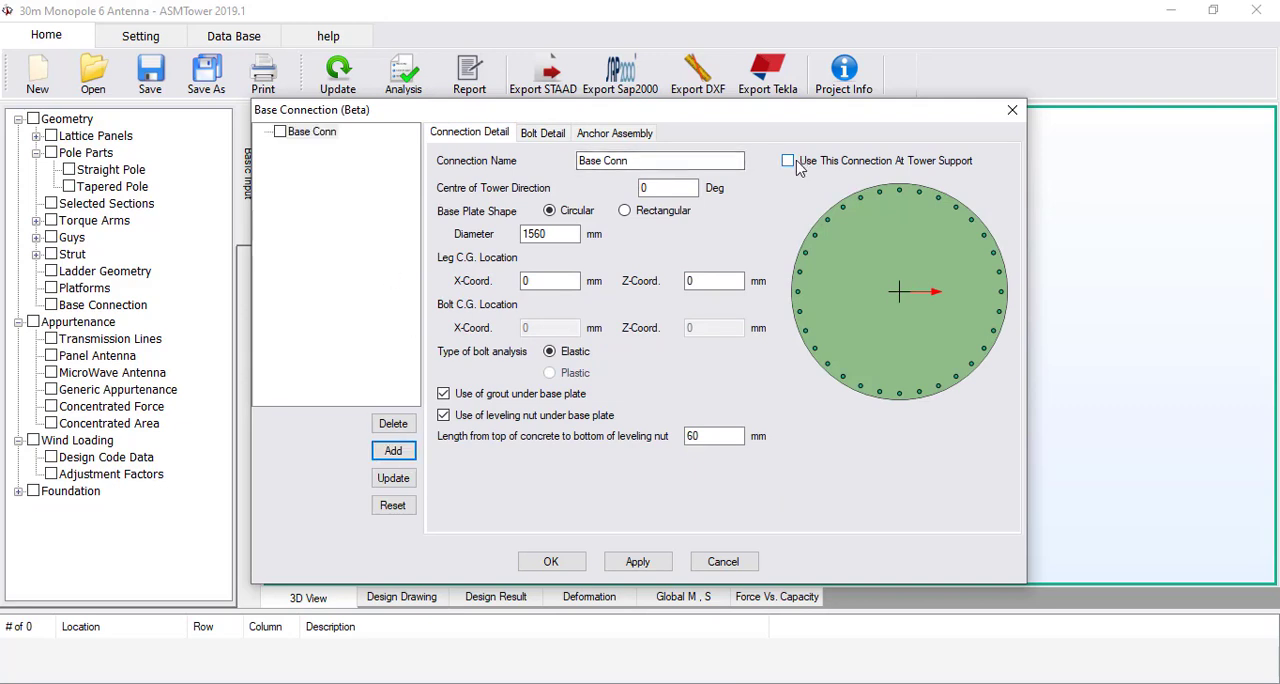
pyautogui.click(865, 165)
# Save the changes to the Base Conn connection and update the tower model
pyautogui.click(403, 478)
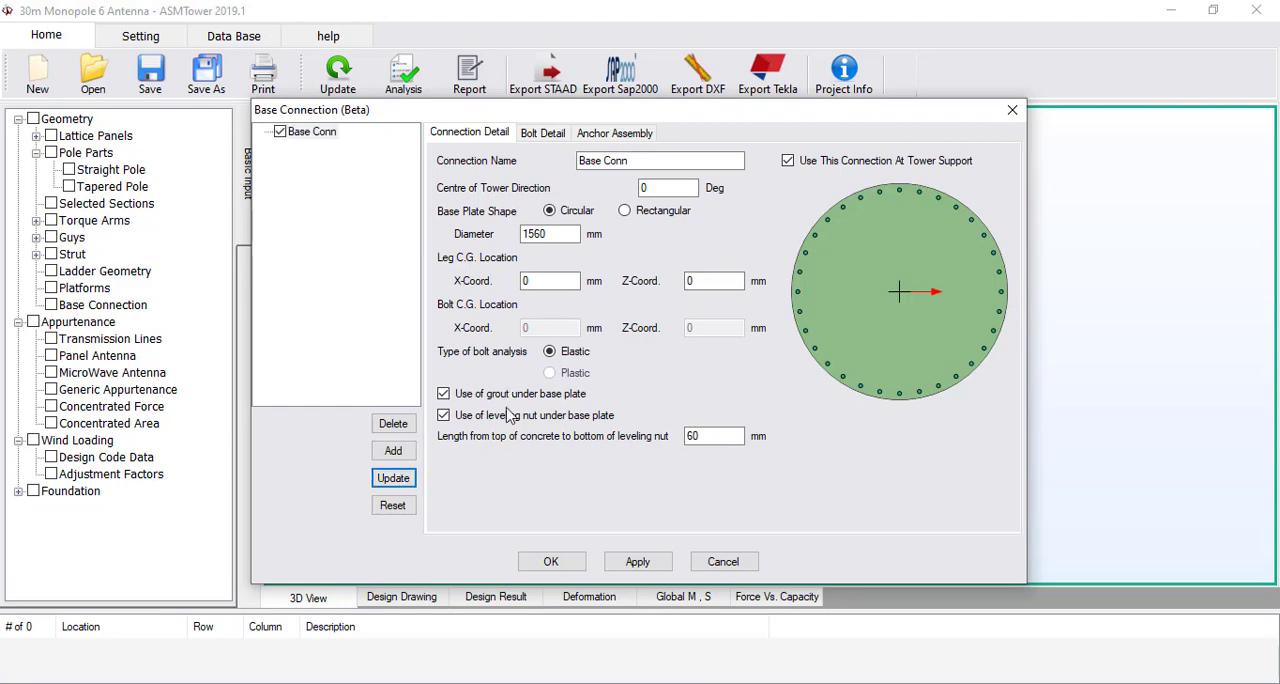
pyautogui.click(548, 562)
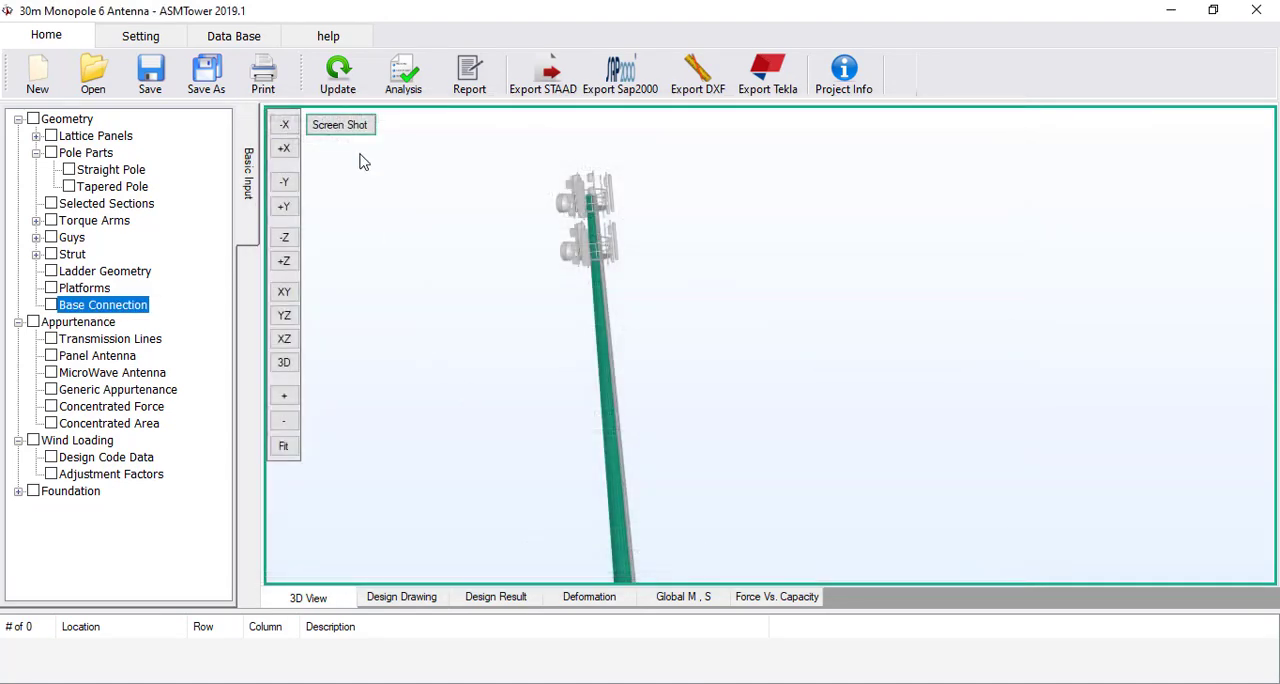
pyautogui.click(347, 86)
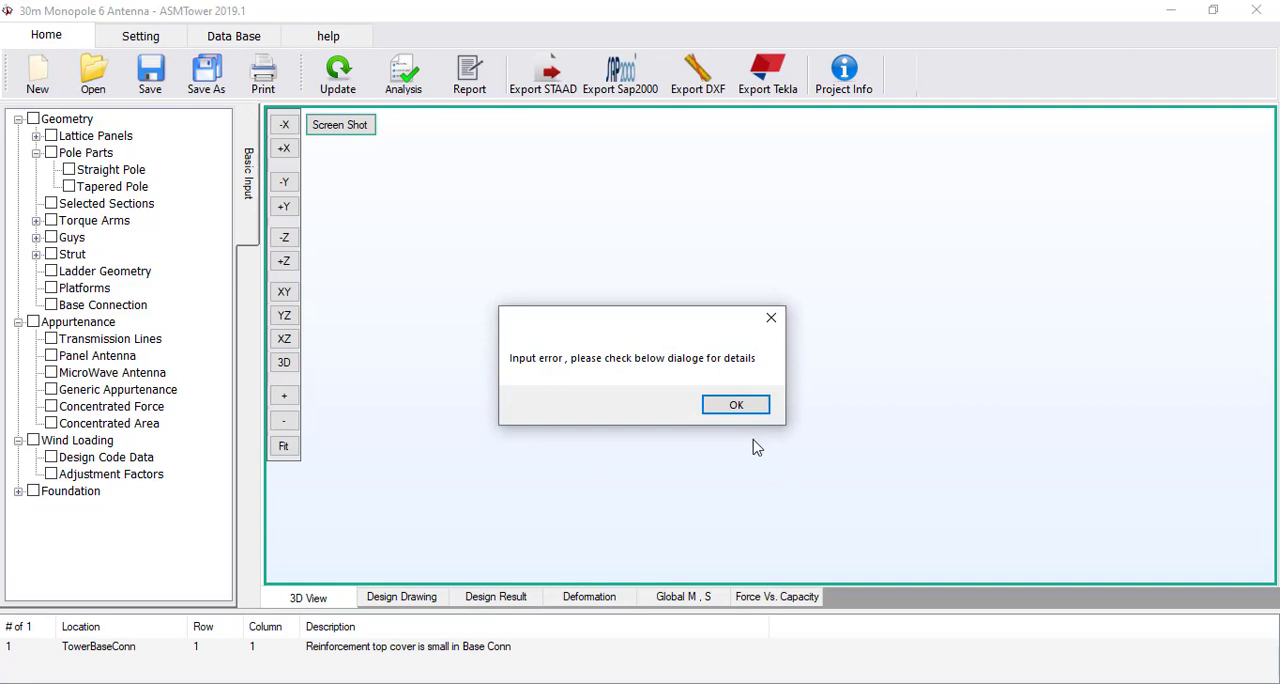
pyautogui.click(736, 404)
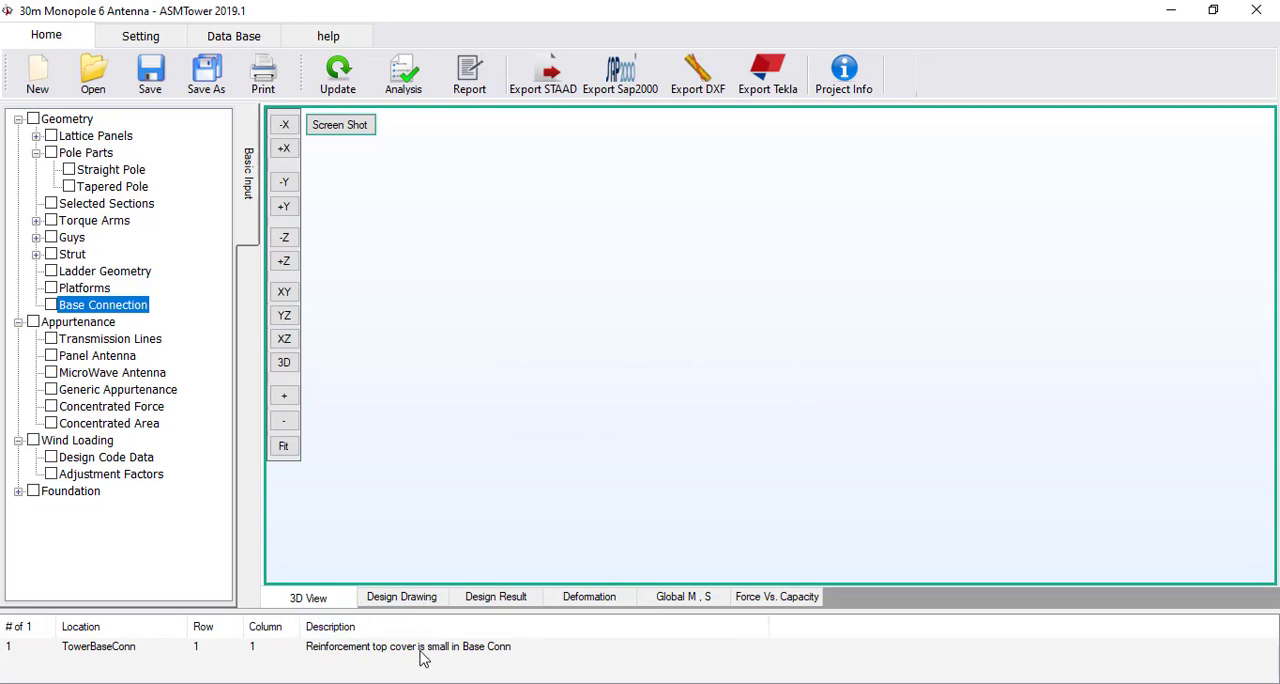
# Set the reinforcement top cover of Base Conn to 50 mm in the anchor assembly and update the tower model
pyautogui.click(423, 648)
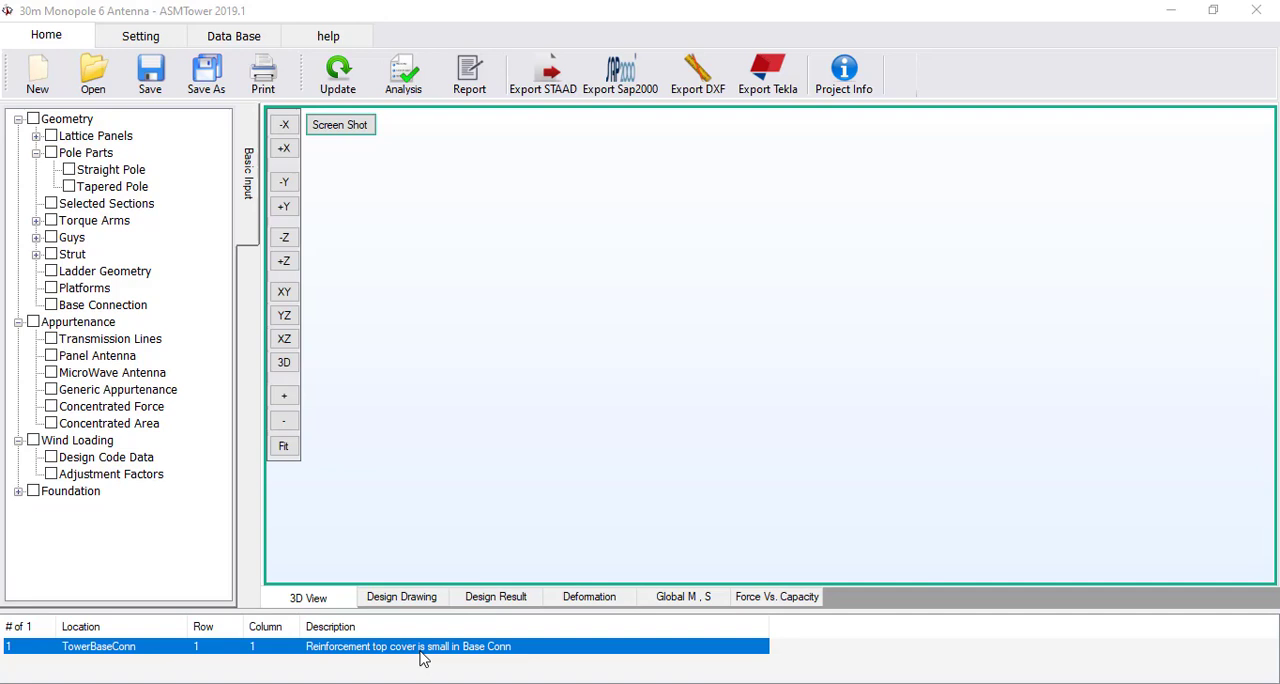
pyautogui.doubleClick(423, 650)
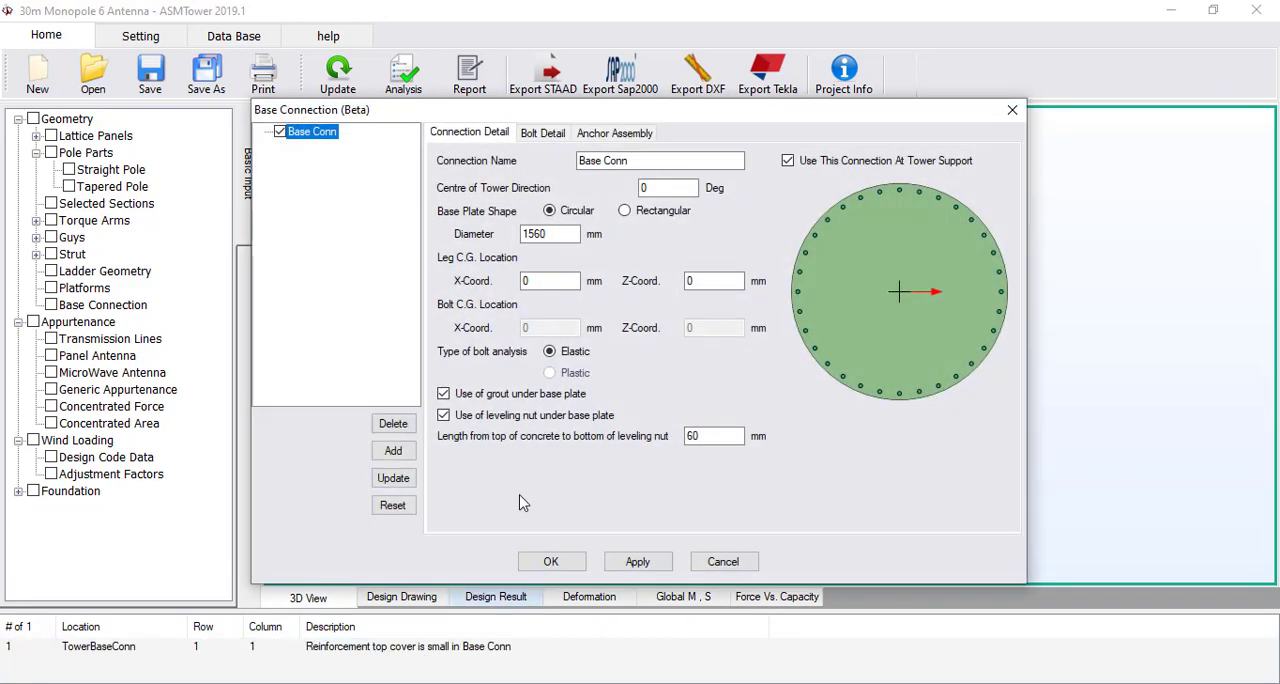
pyautogui.click(560, 134)
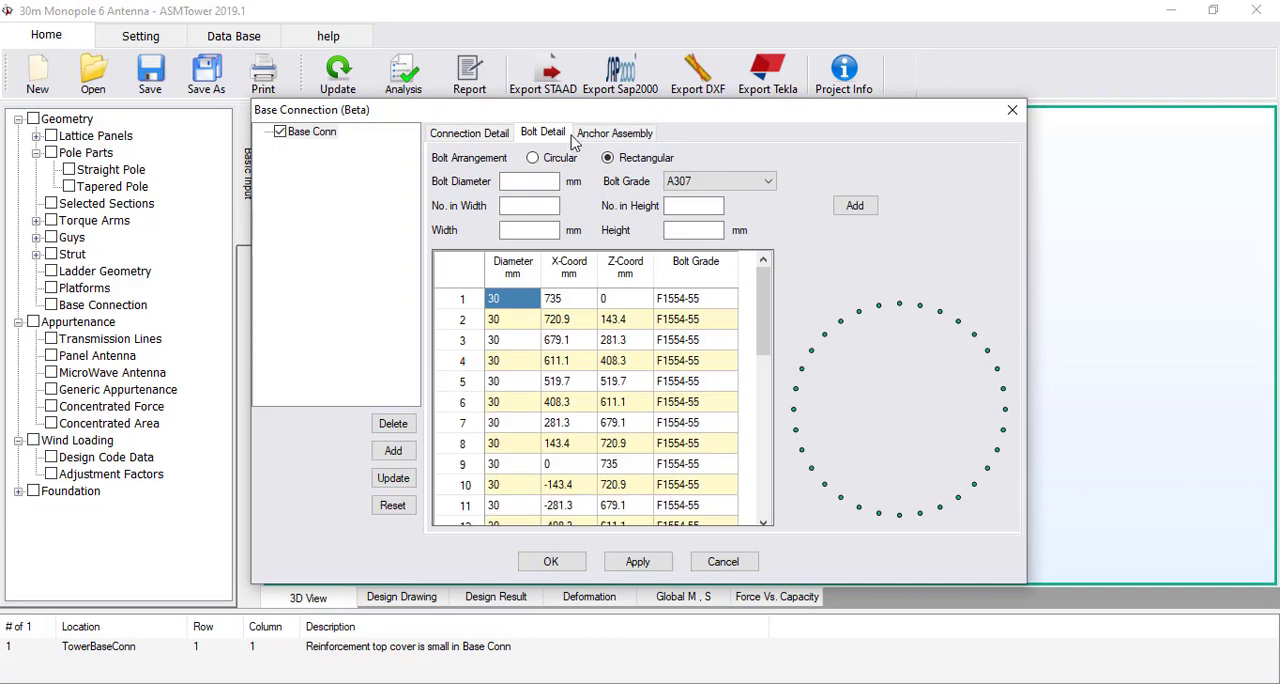
pyautogui.click(595, 134)
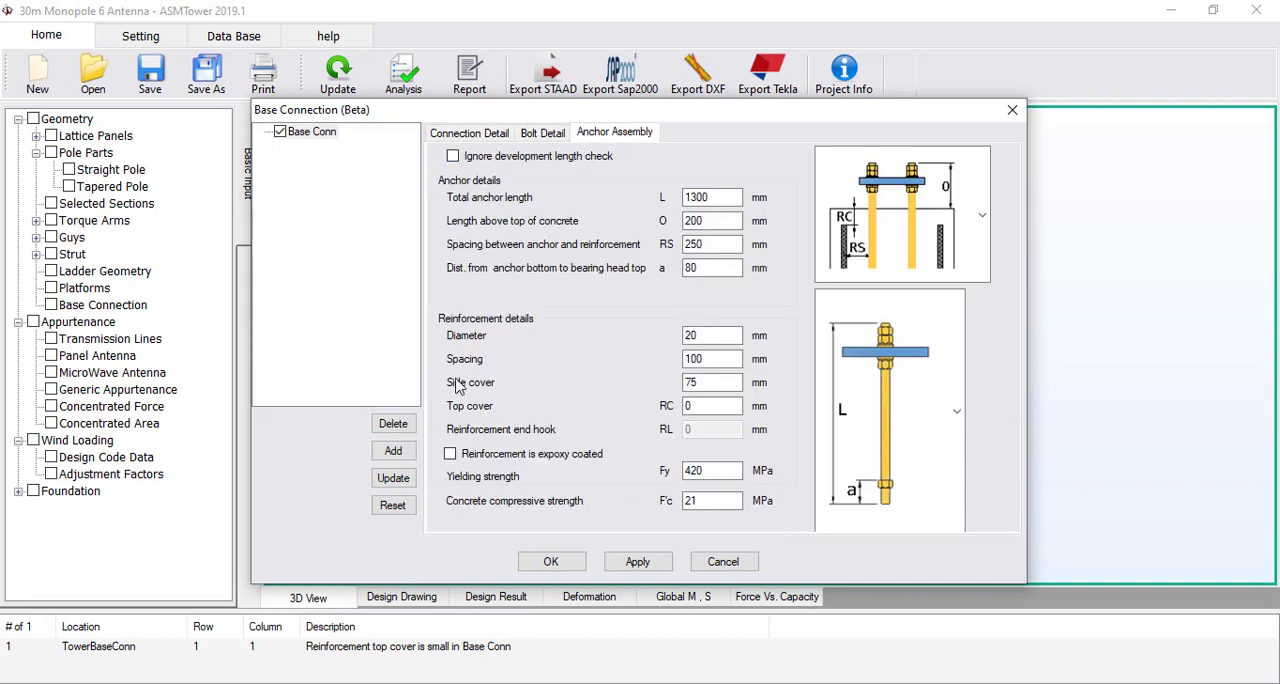
pyautogui.doubleClick(705, 411)
pyautogui.write('50')
pyautogui.click(395, 479)
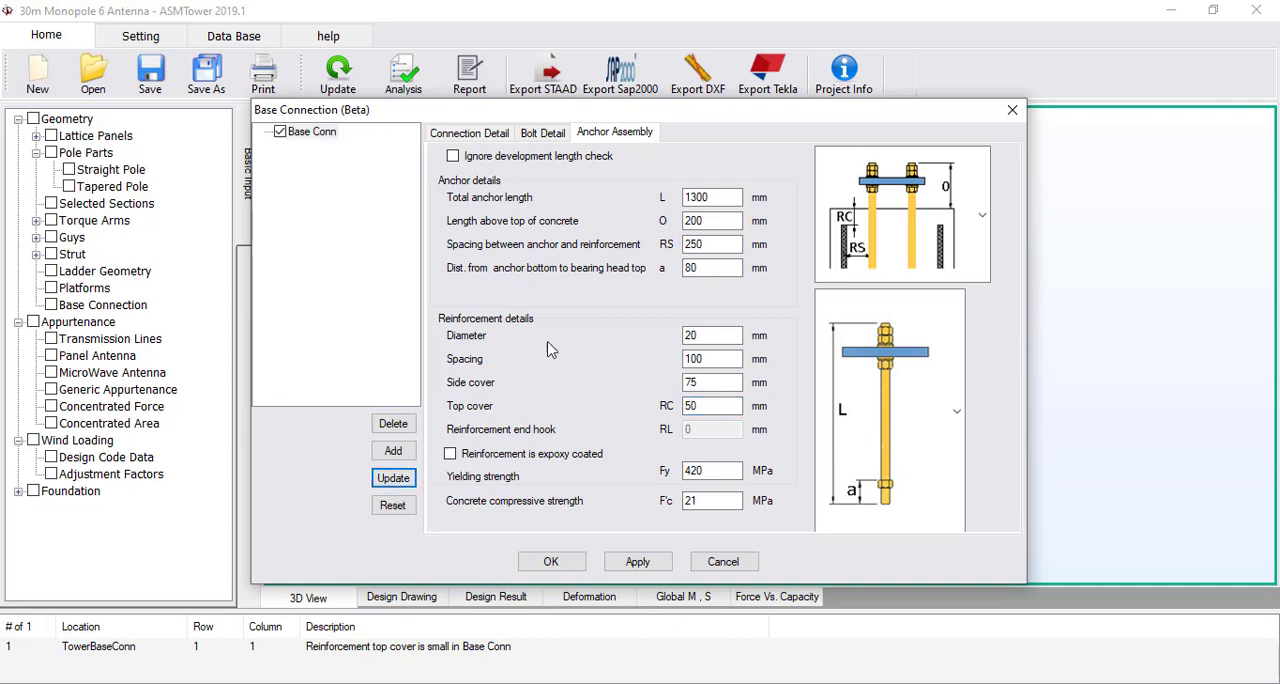
pyautogui.click(550, 561)
pyautogui.click(320, 87)
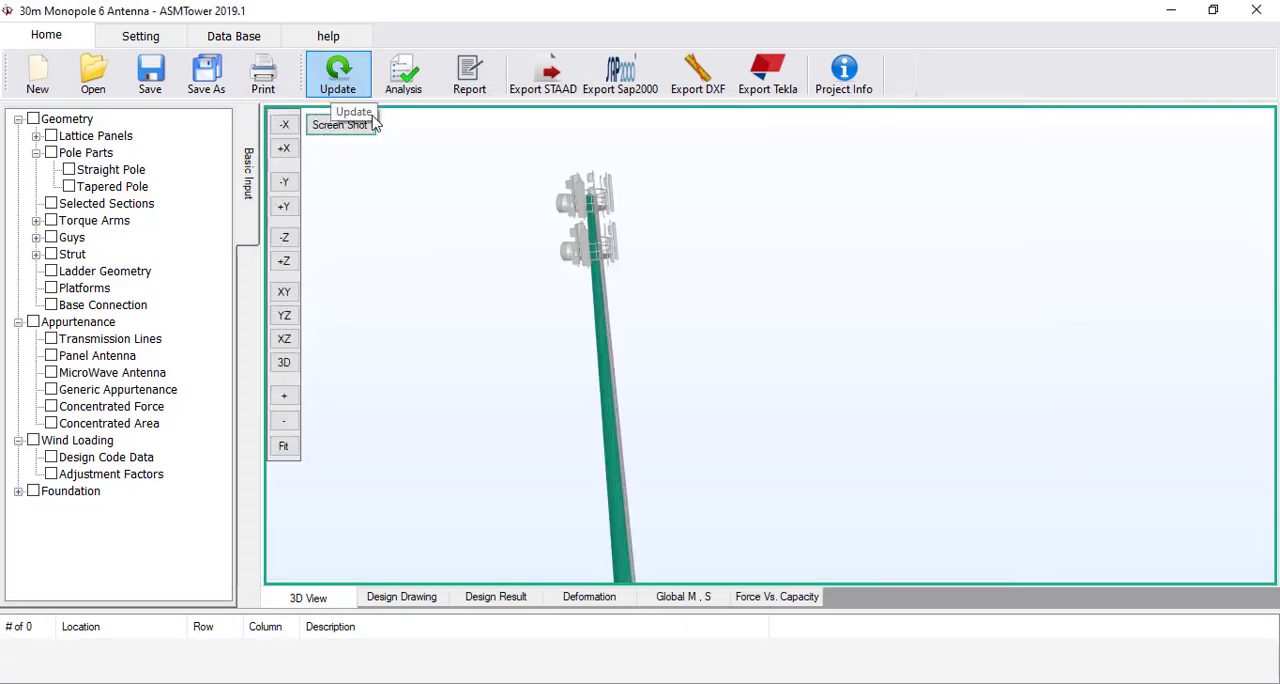
# Inspect the base plate, bolts and anchor rods at the foot of the pole in the 3D model
pyautogui.scroll(8, 597, 357)
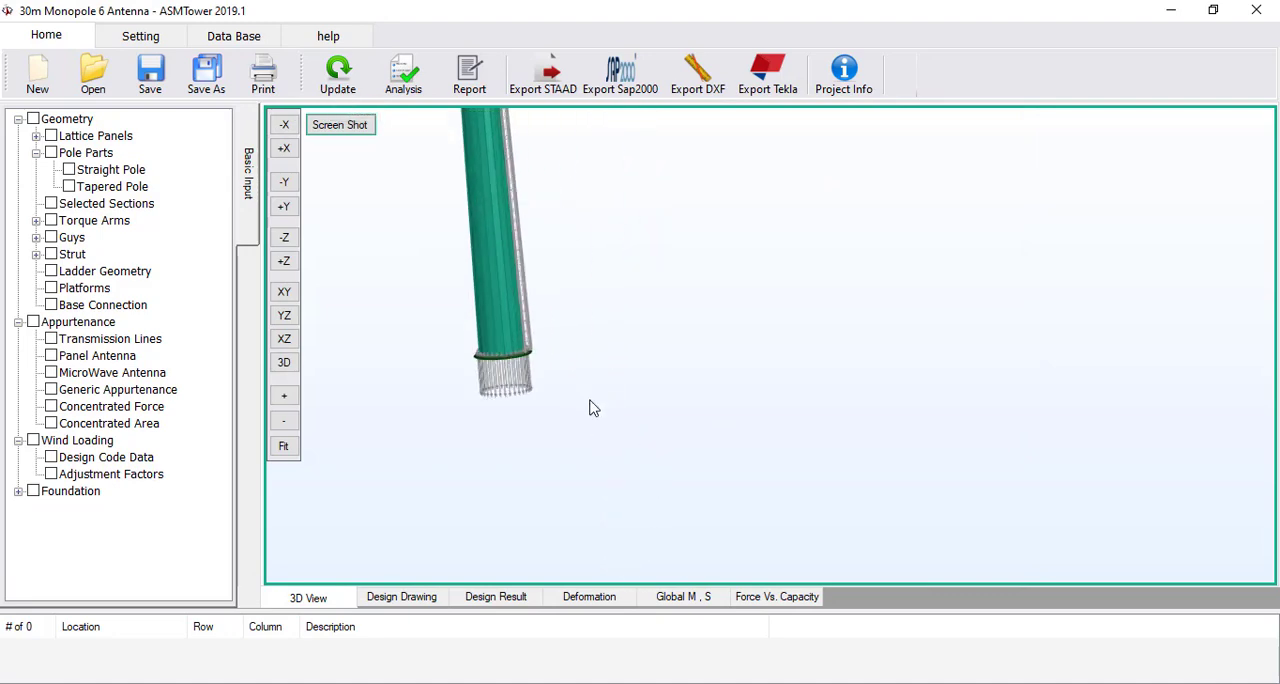
pyautogui.moveTo(487, 381); pyautogui.dragTo(772, 364, button='middle')
pyautogui.scroll(3, 569, 448)
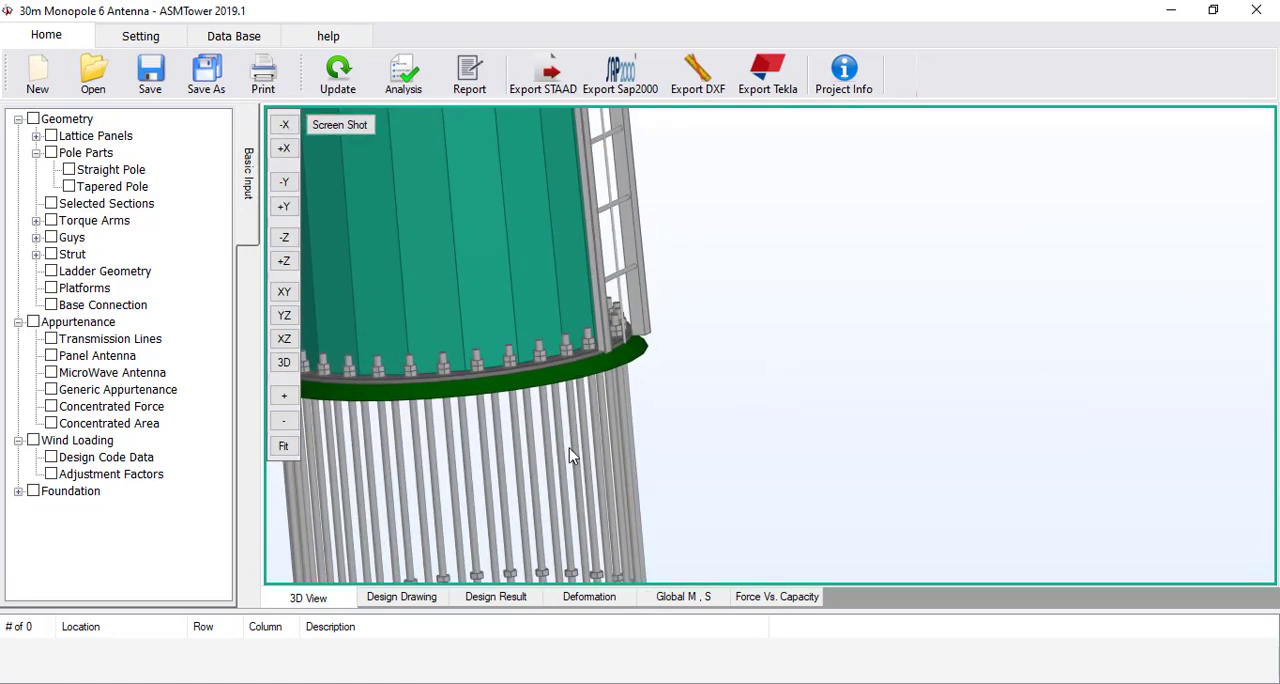
pyautogui.moveTo(569, 447); pyautogui.dragTo(774, 404, button='middle')
pyautogui.moveTo(673, 418); pyautogui.dragTo(760, 271)
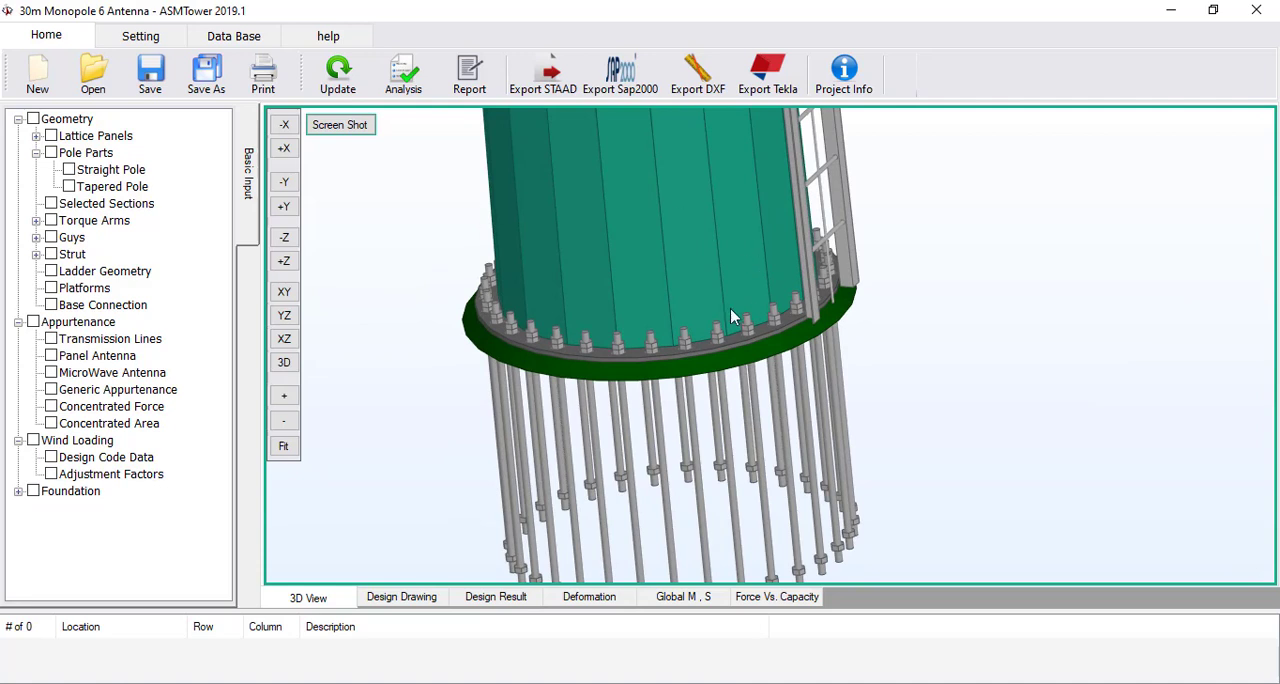
pyautogui.scroll(-5, 454, 354)
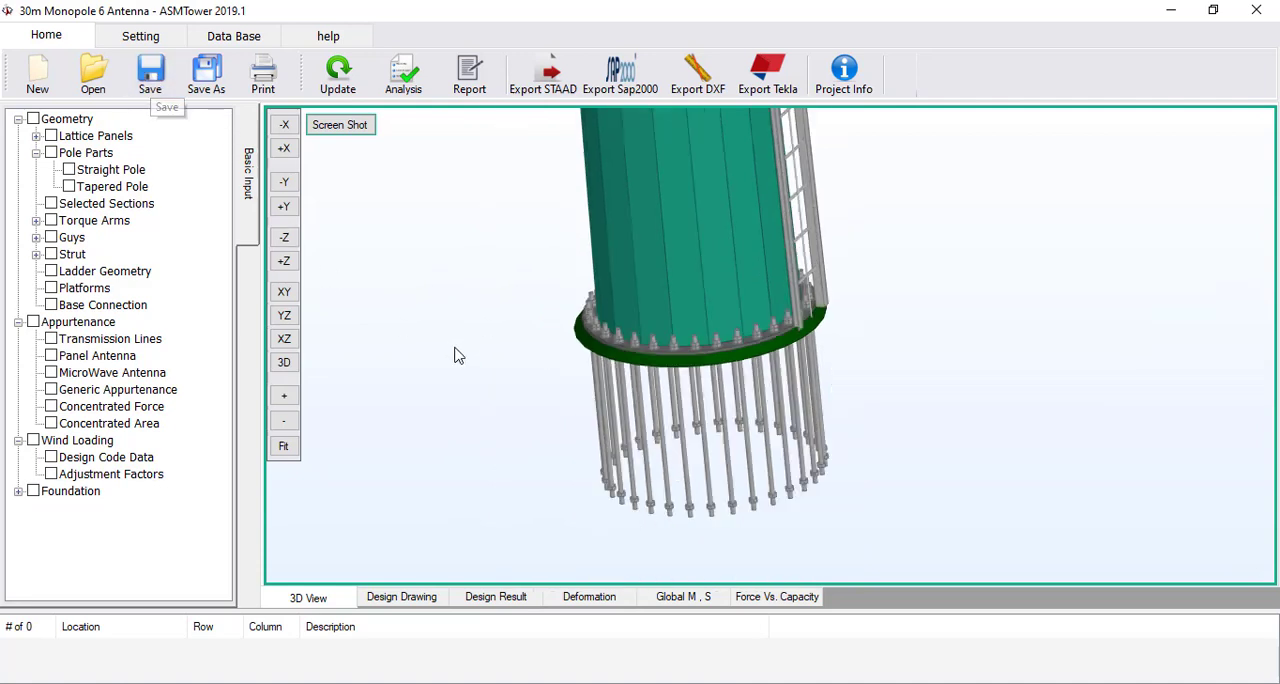
# Run the analysis and design, and check the executive summary and serviceability results in the report
pyautogui.click(419, 95)
pyautogui.click(510, 545)
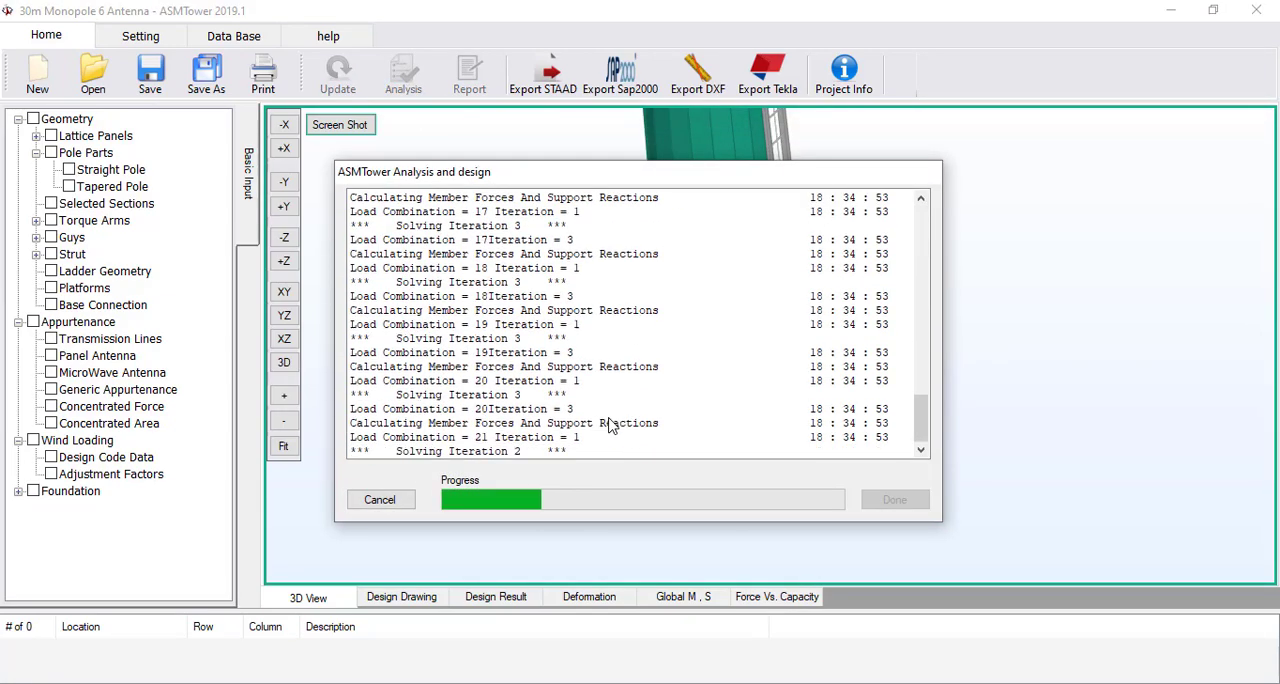
pyautogui.click(895, 499)
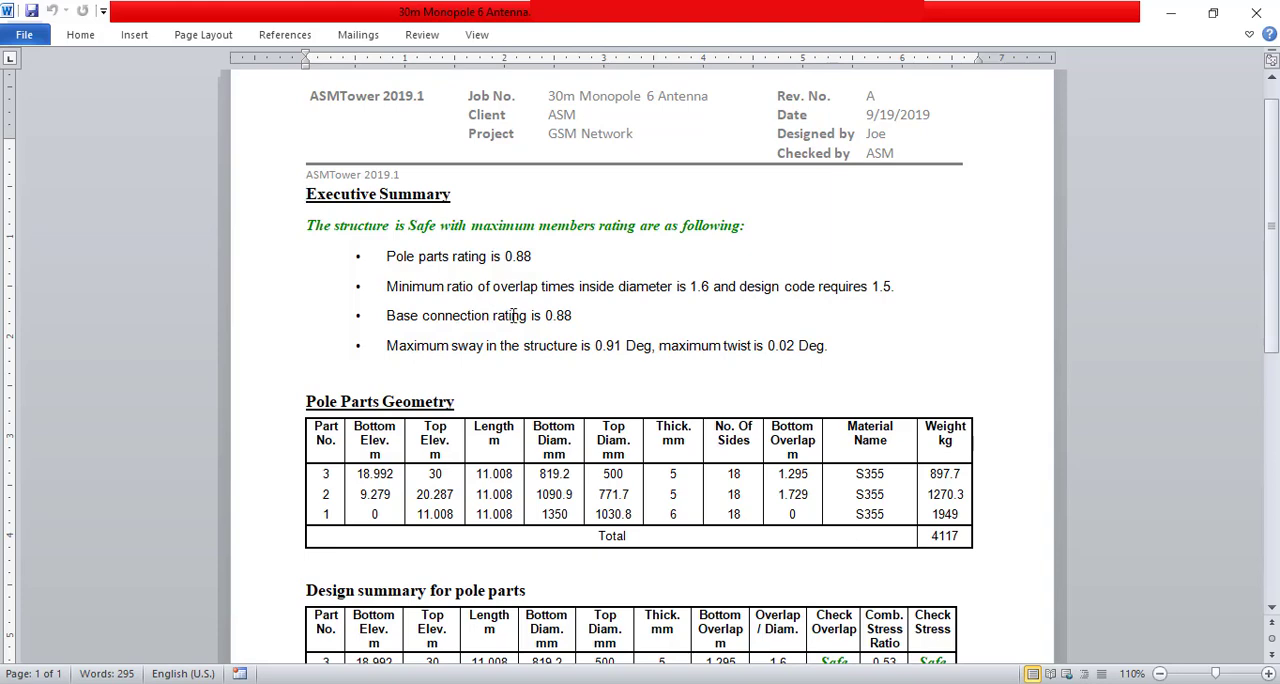
pyautogui.scroll(-9, 585, 355)
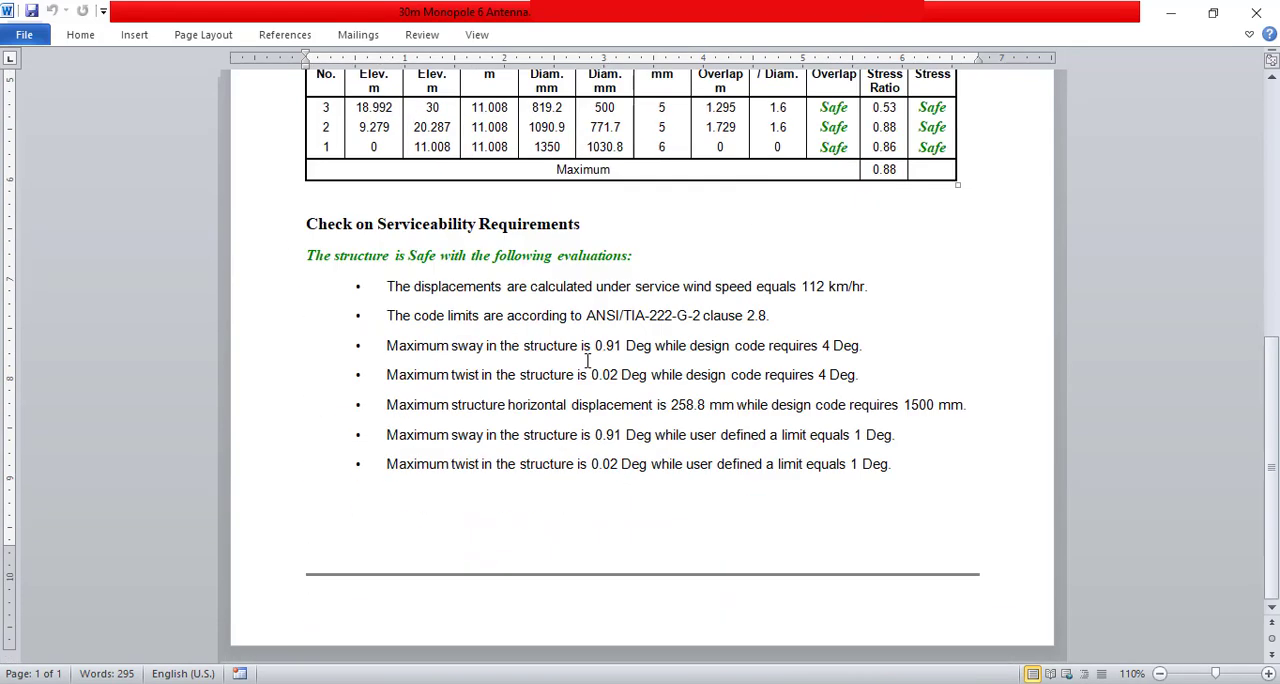
pyautogui.click(1257, 13)
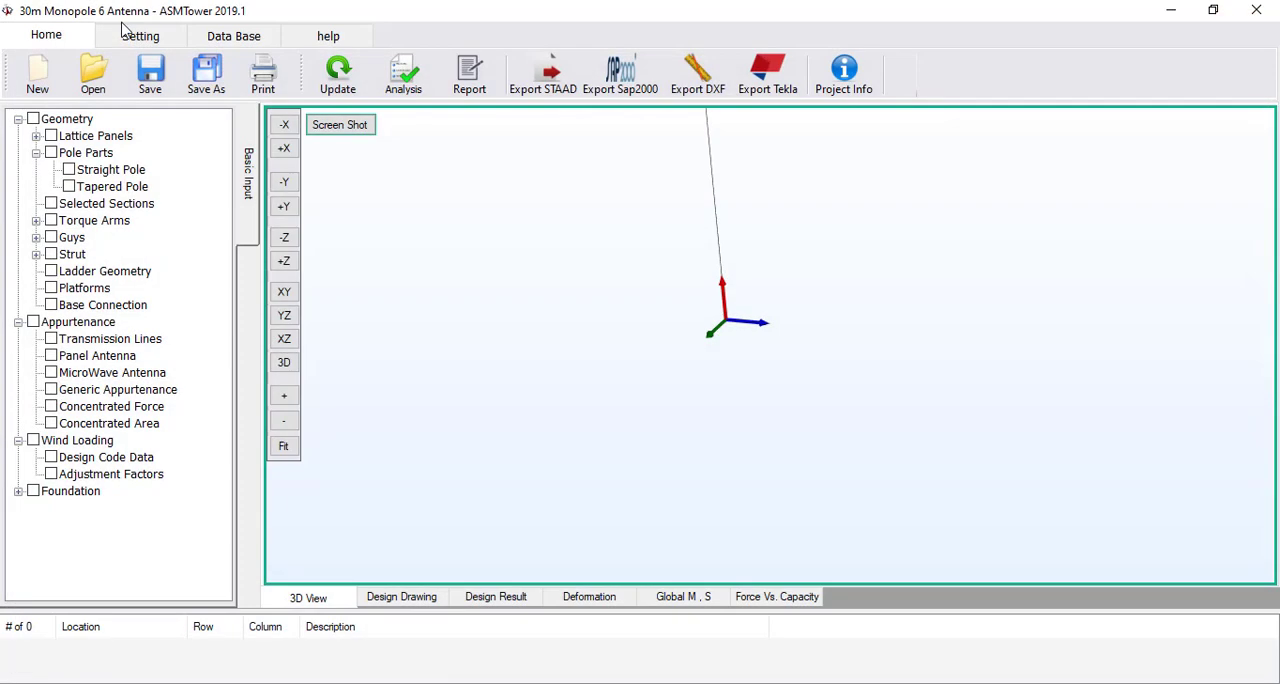
# Include Base Connection in the report components and generate the design report again
pyautogui.click(124, 32)
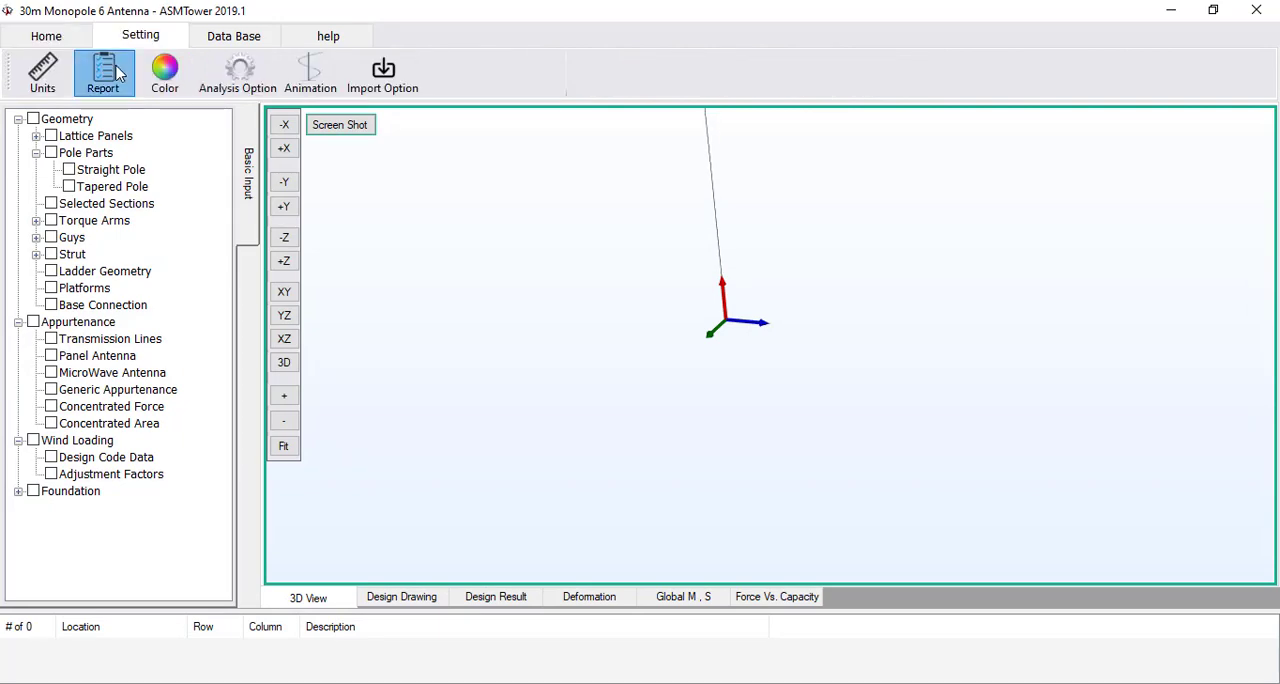
pyautogui.click(116, 74)
pyautogui.scroll(-5, 545, 340)
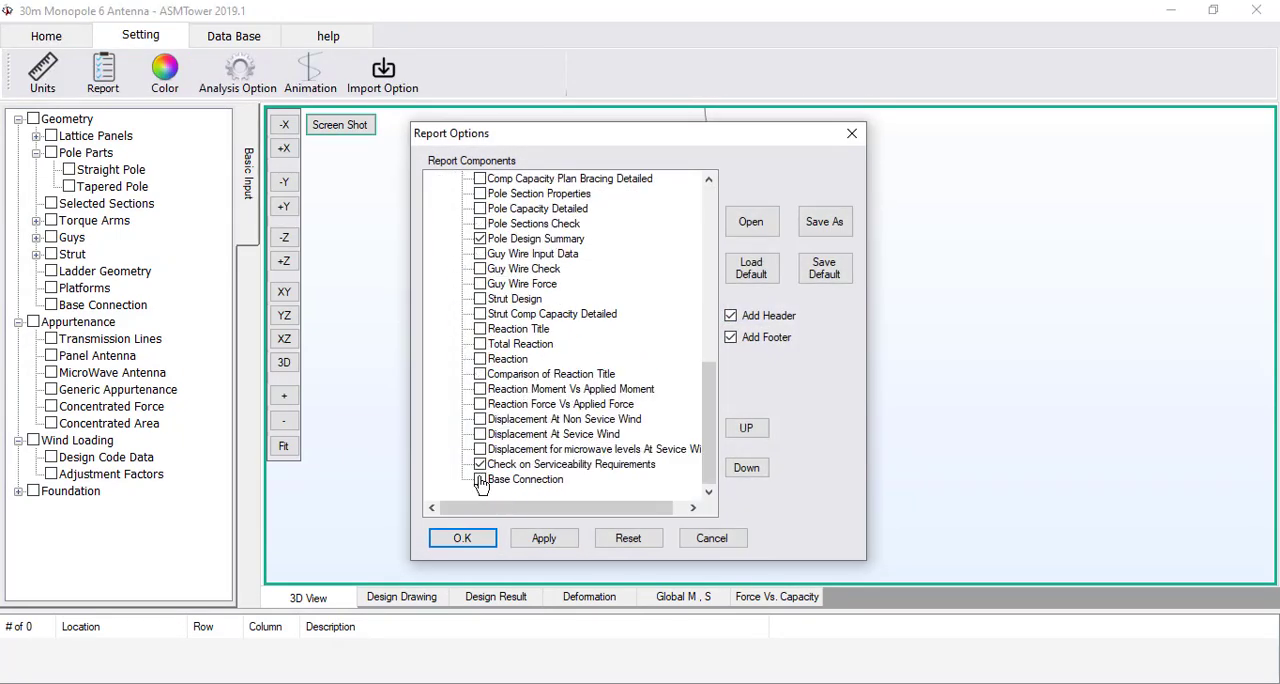
pyautogui.click(460, 537)
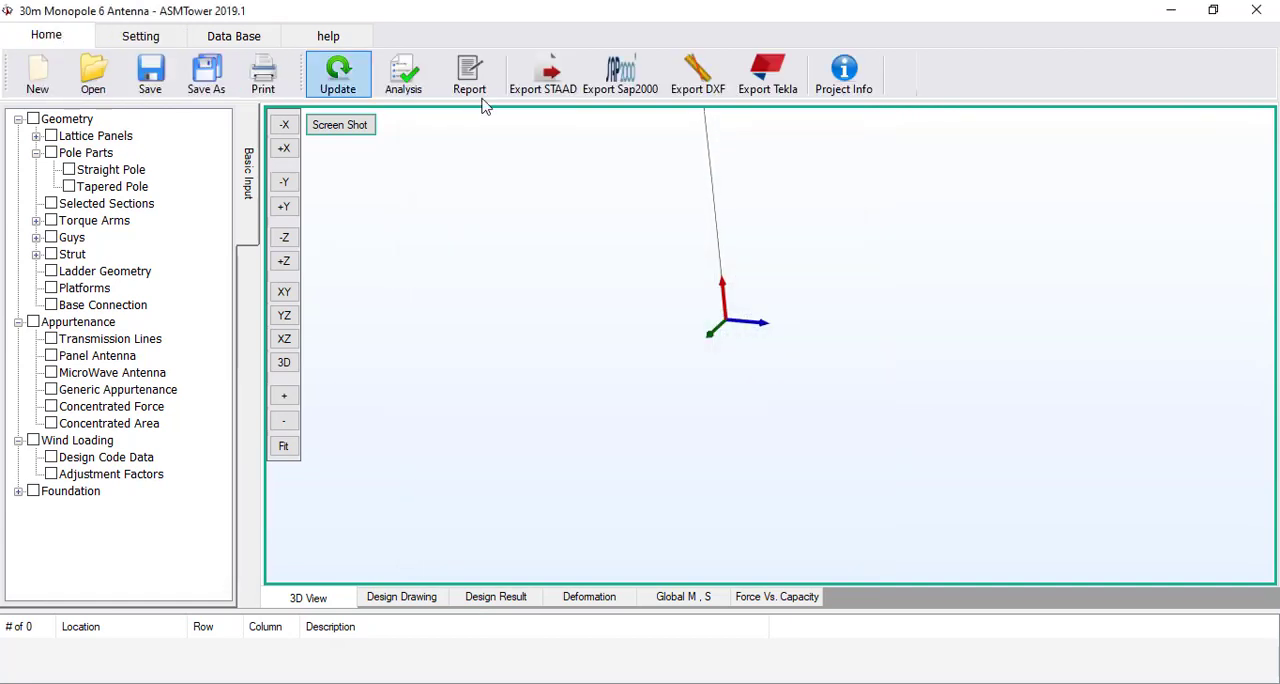
pyautogui.click(469, 75)
# Review the anchor rod design in the report: connection parameters, bolt specification, critical reactions, bolt design and pullout resistance
pyautogui.scroll(-20, 700, 375)
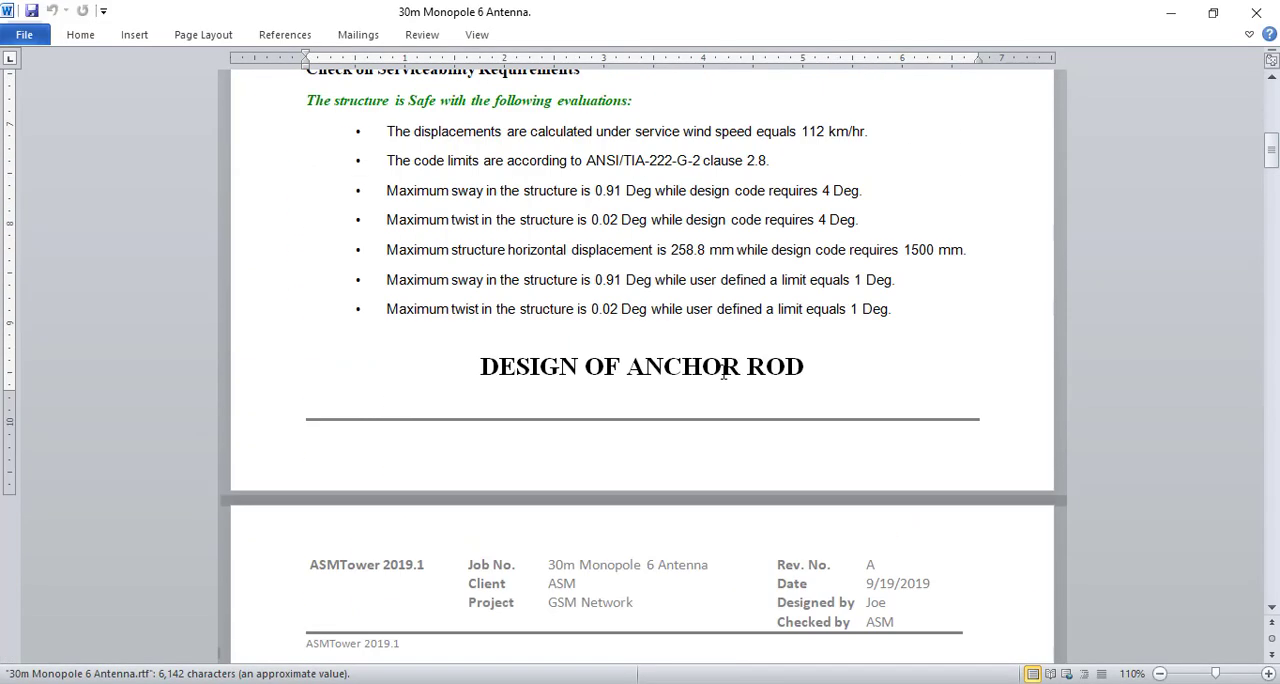
pyautogui.scroll(-6, 826, 369)
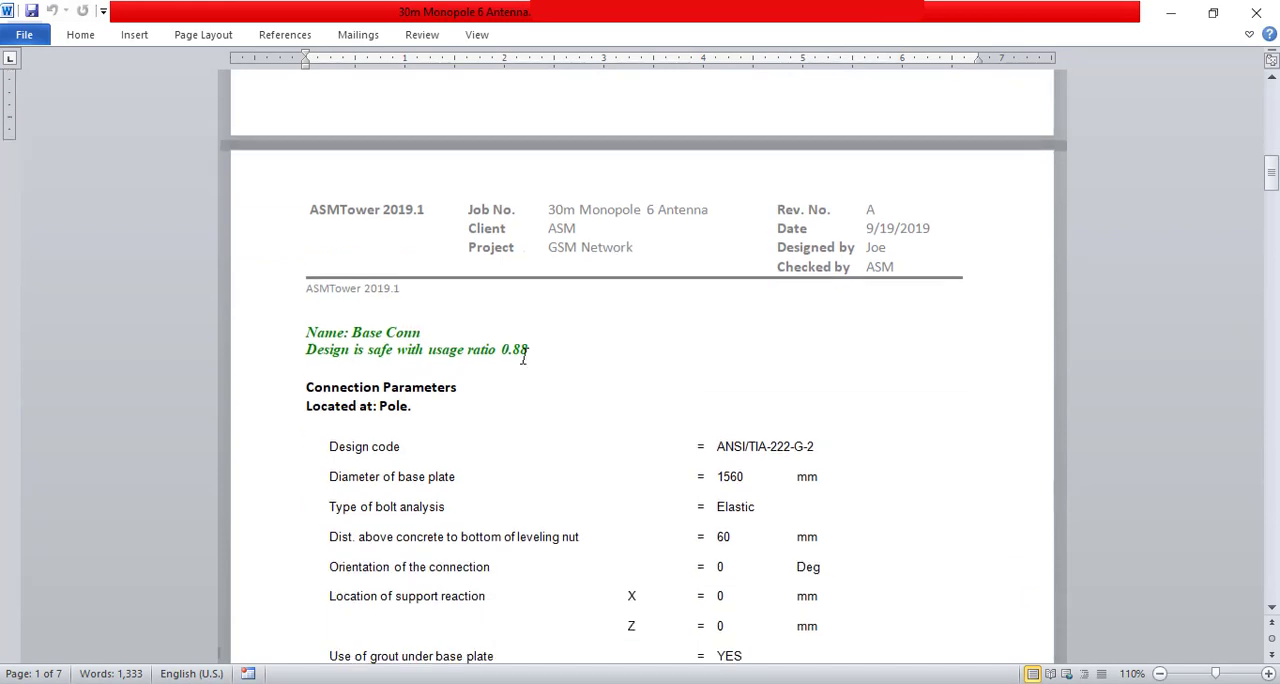
pyautogui.scroll(-2, 522, 357)
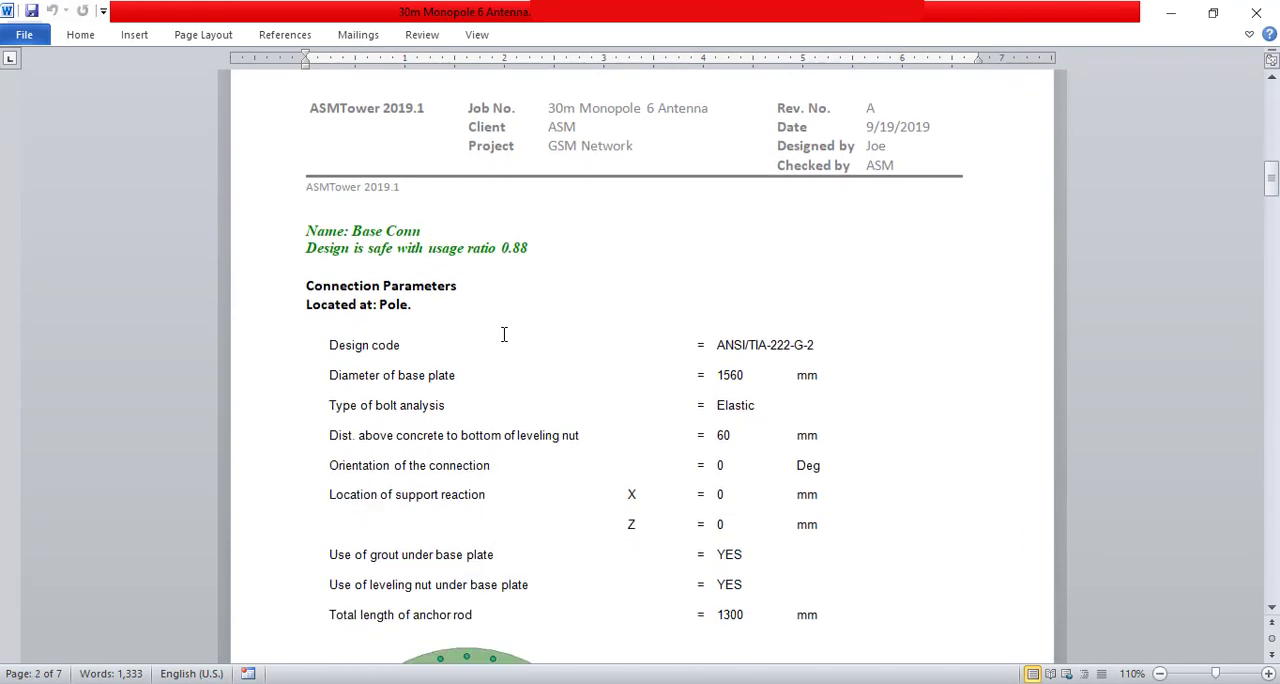
pyautogui.scroll(-8, 504, 334)
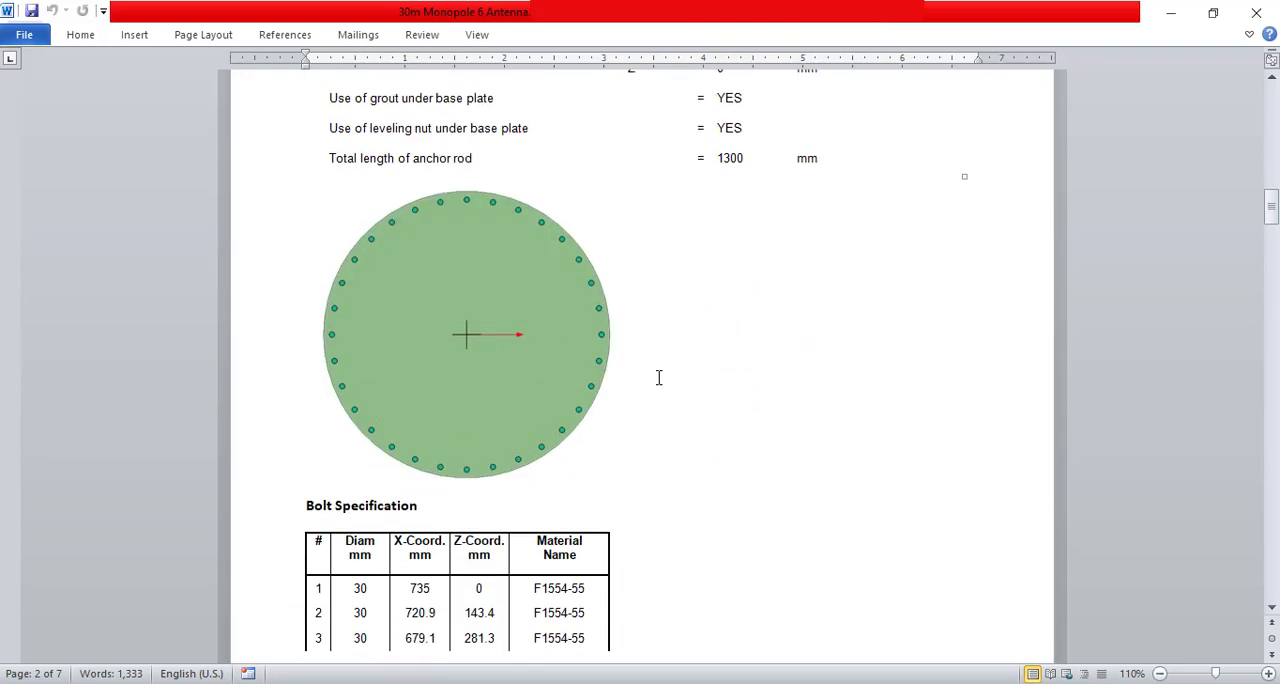
pyautogui.scroll(-20, 590, 366)
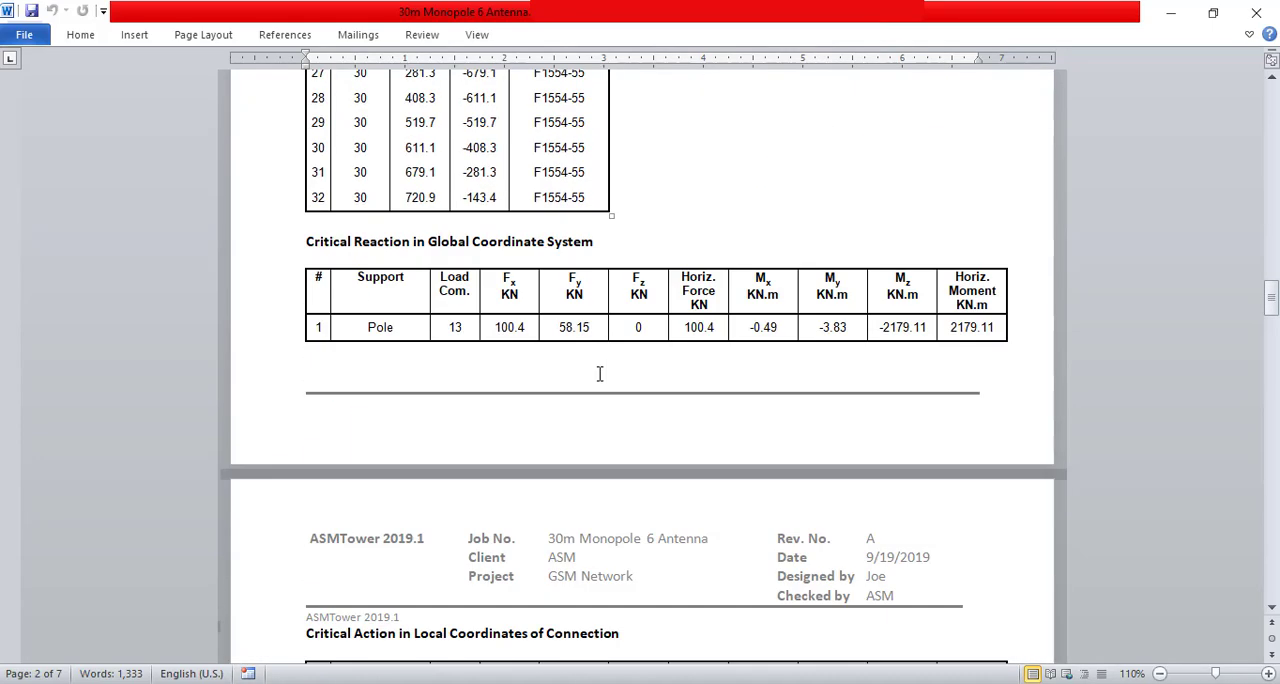
pyautogui.scroll(-20, 600, 368)
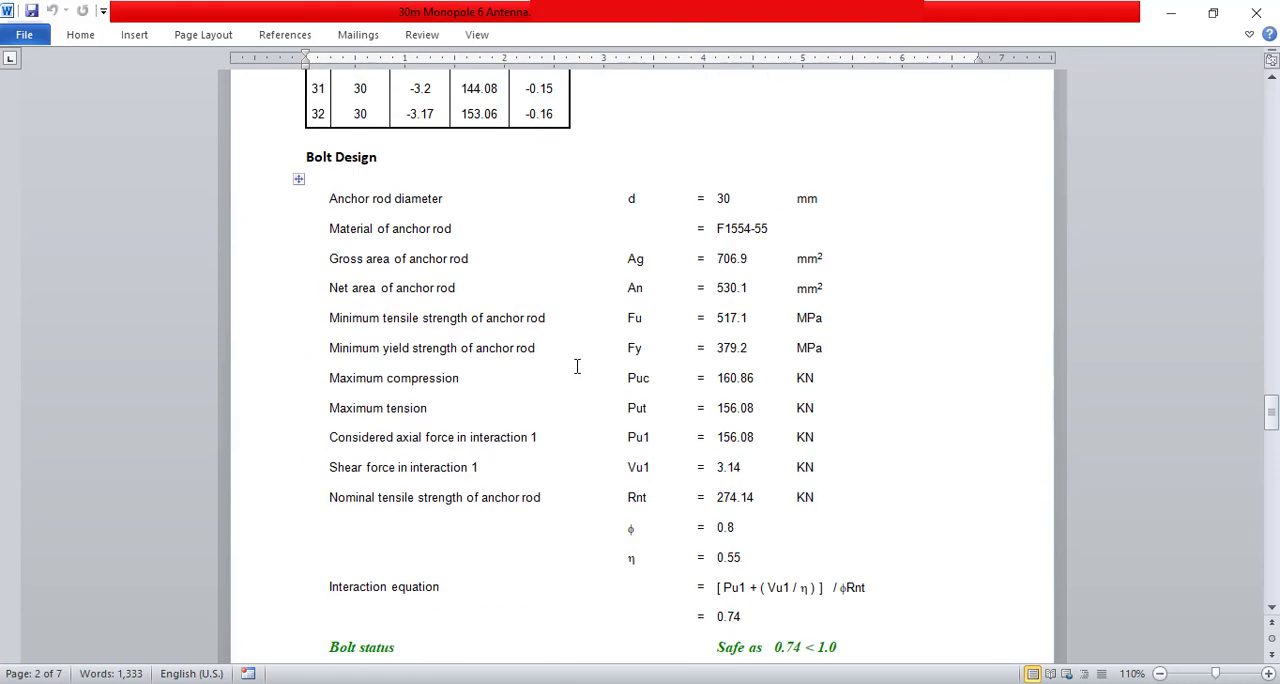
pyautogui.scroll(-5, 691, 467)
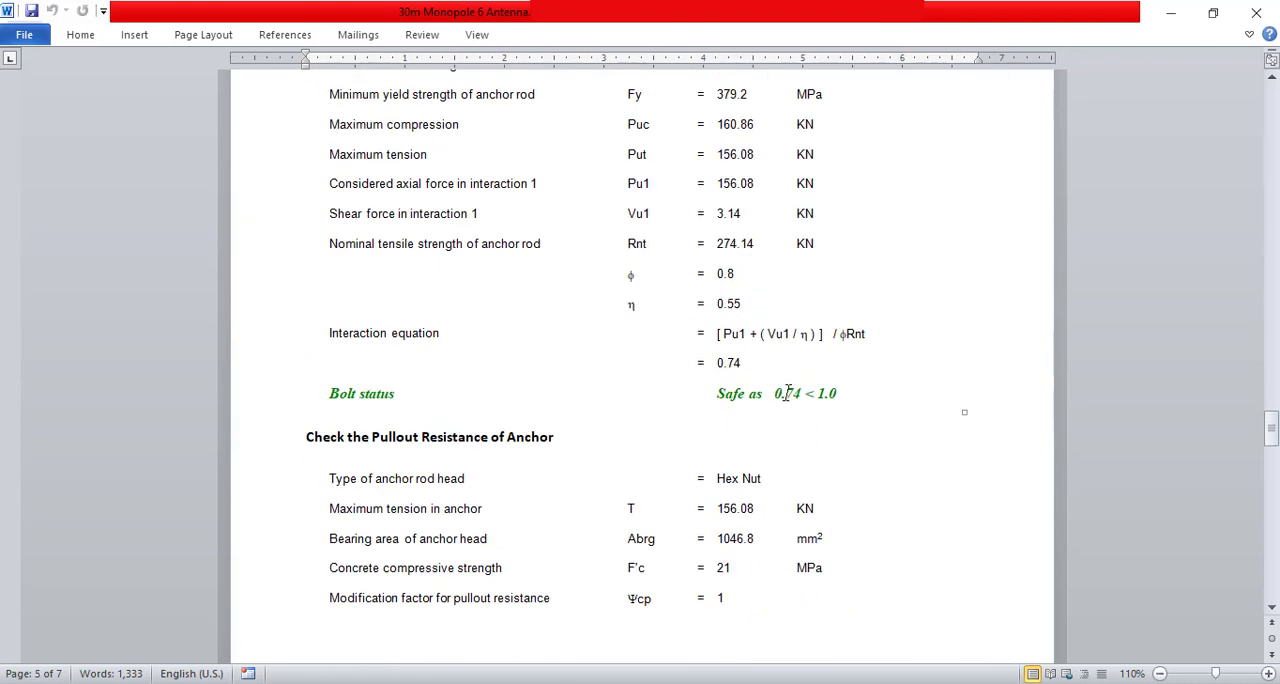
pyautogui.scroll(-3, 519, 397)
pyautogui.scroll(-11, 600, 346)
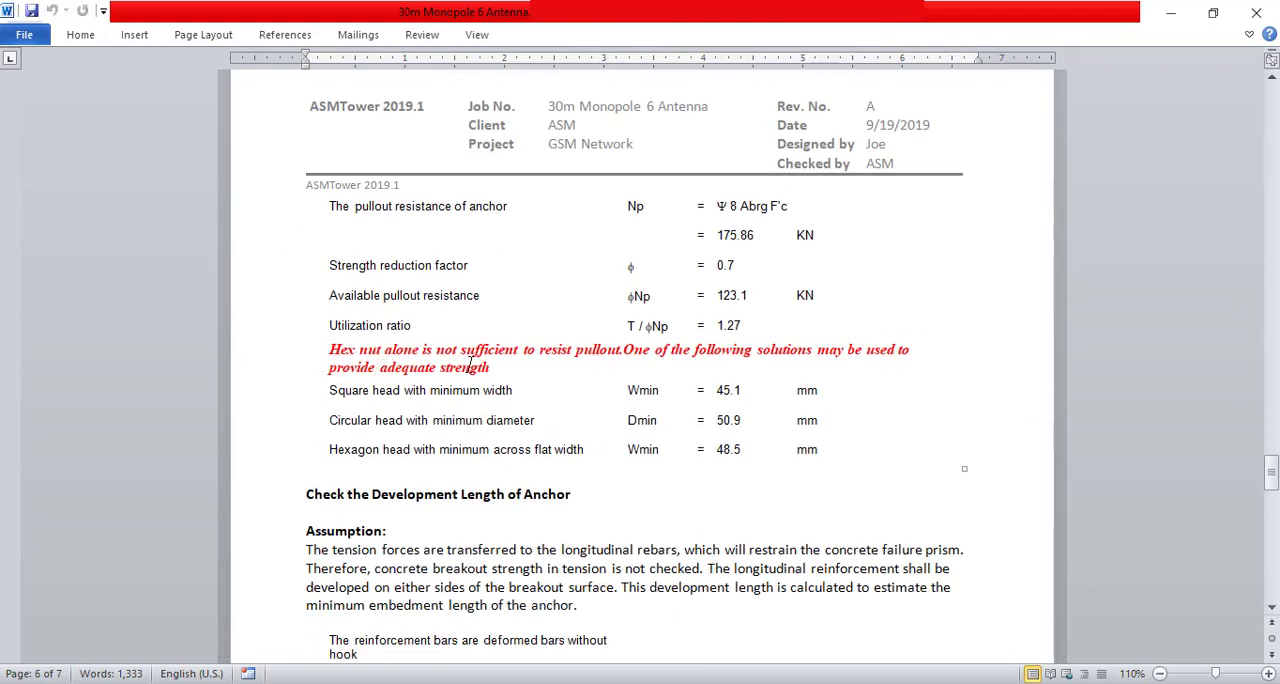
# Review the anchor development length check in the report, comparing the required and supplied total anchor rod lengths
pyautogui.scroll(-6, 631, 433)
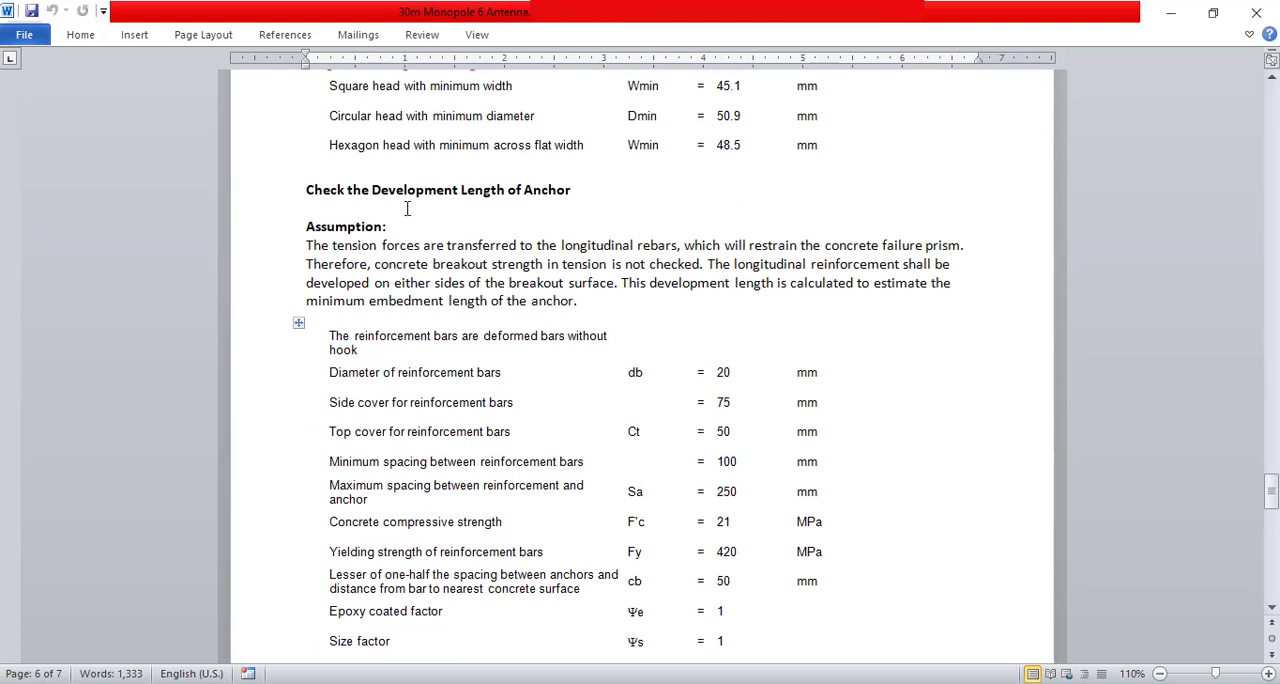
pyautogui.scroll(-14, 475, 197)
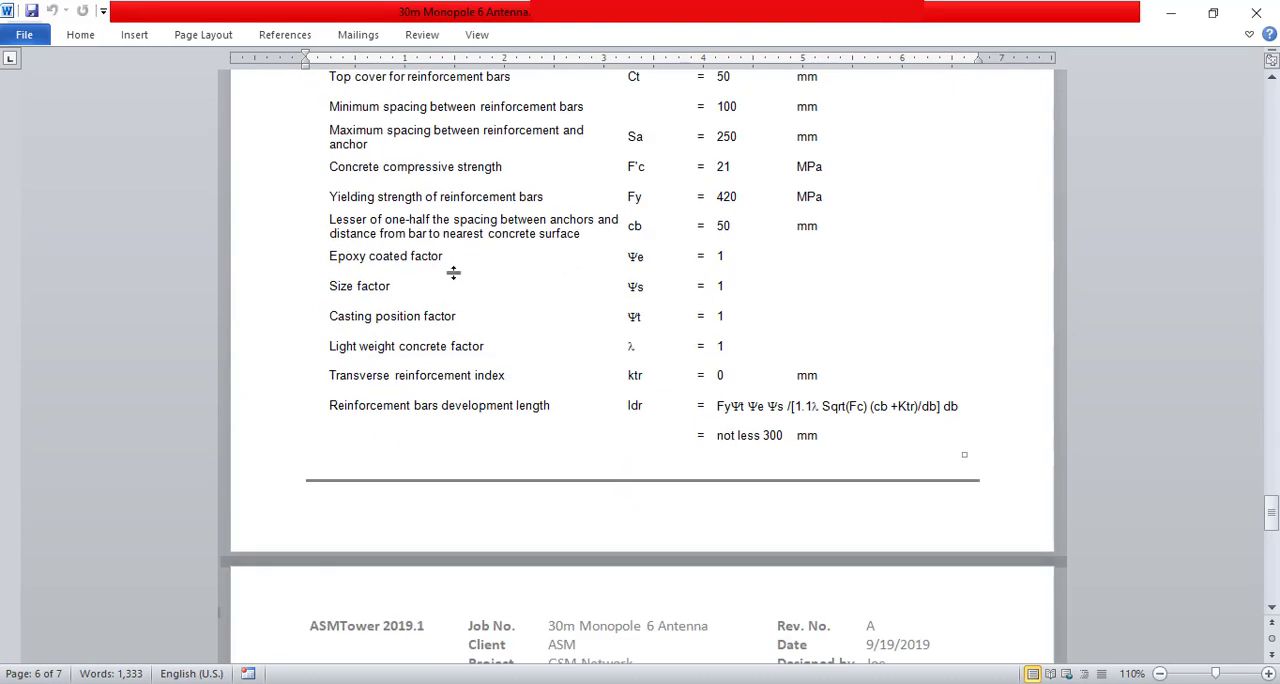
pyautogui.scroll(-5, 504, 320)
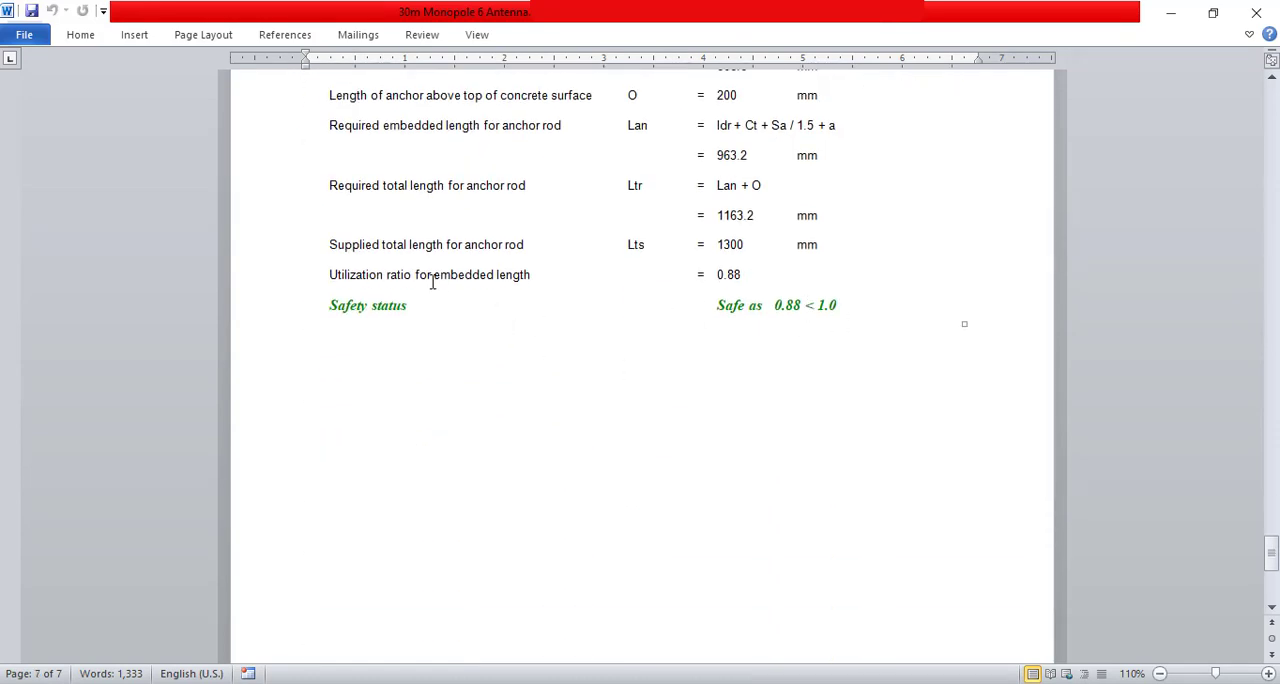
pyautogui.scroll(2, 579, 371)
pyautogui.doubleClick(735, 316)
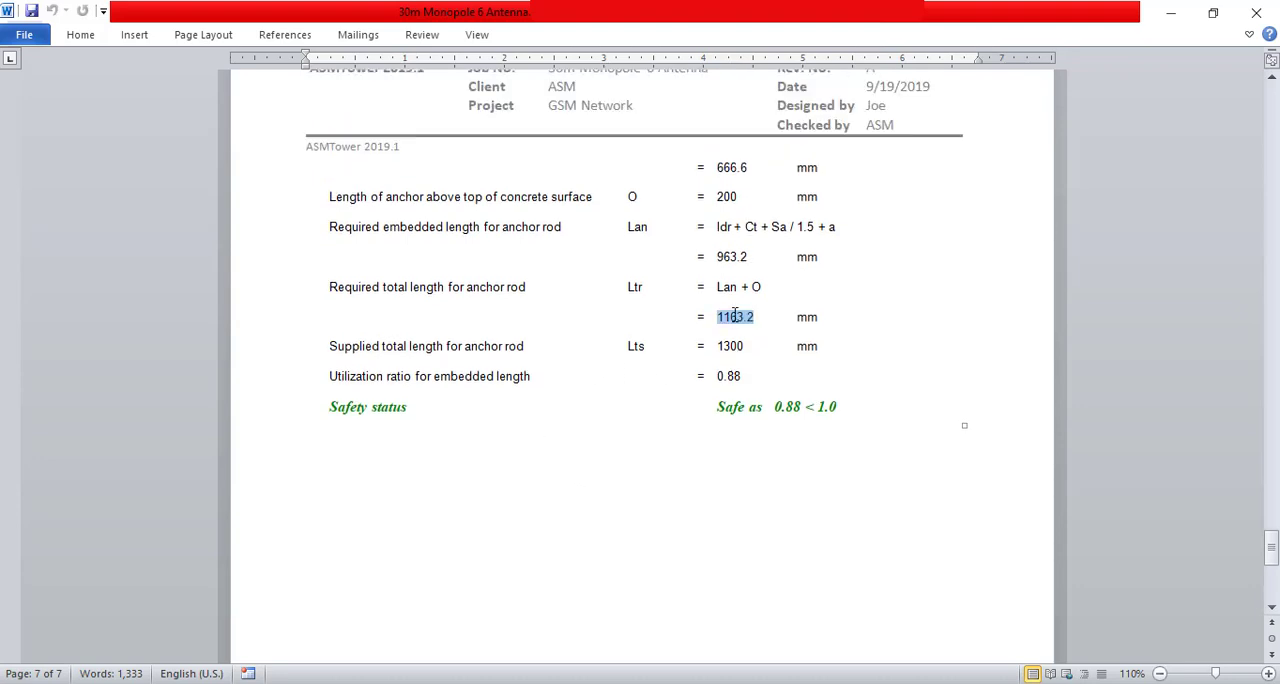
pyautogui.doubleClick(731, 346)
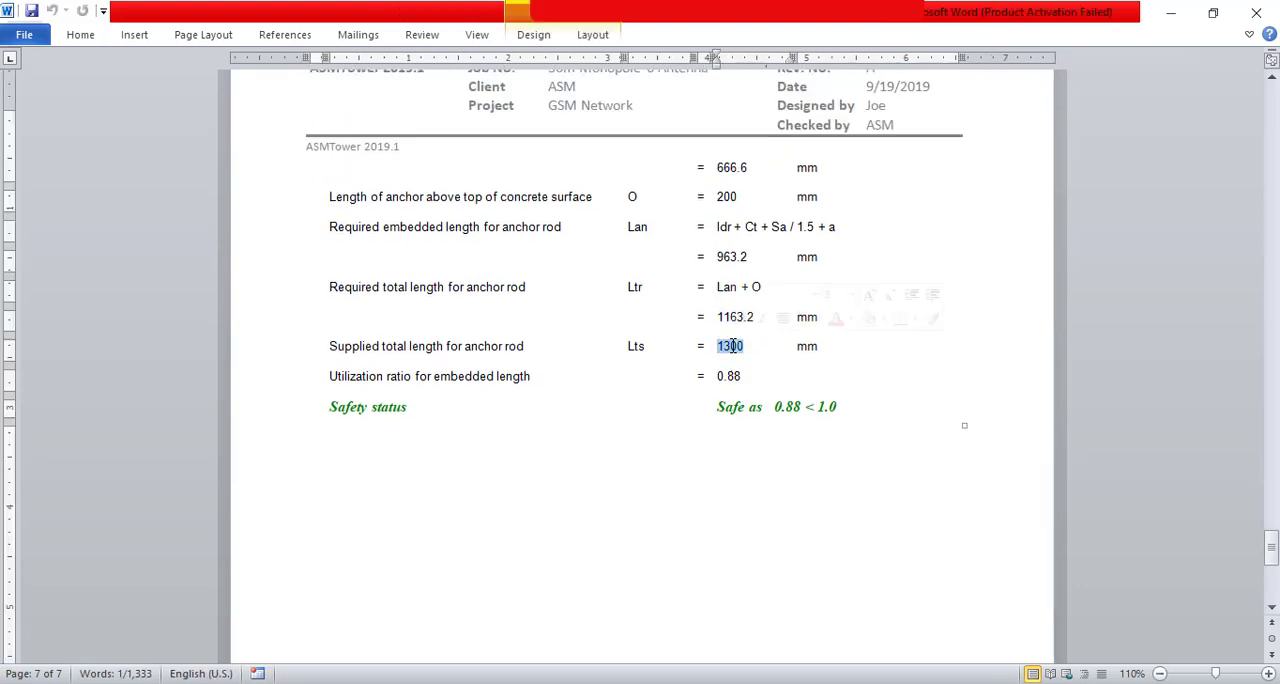
pyautogui.click(703, 497)
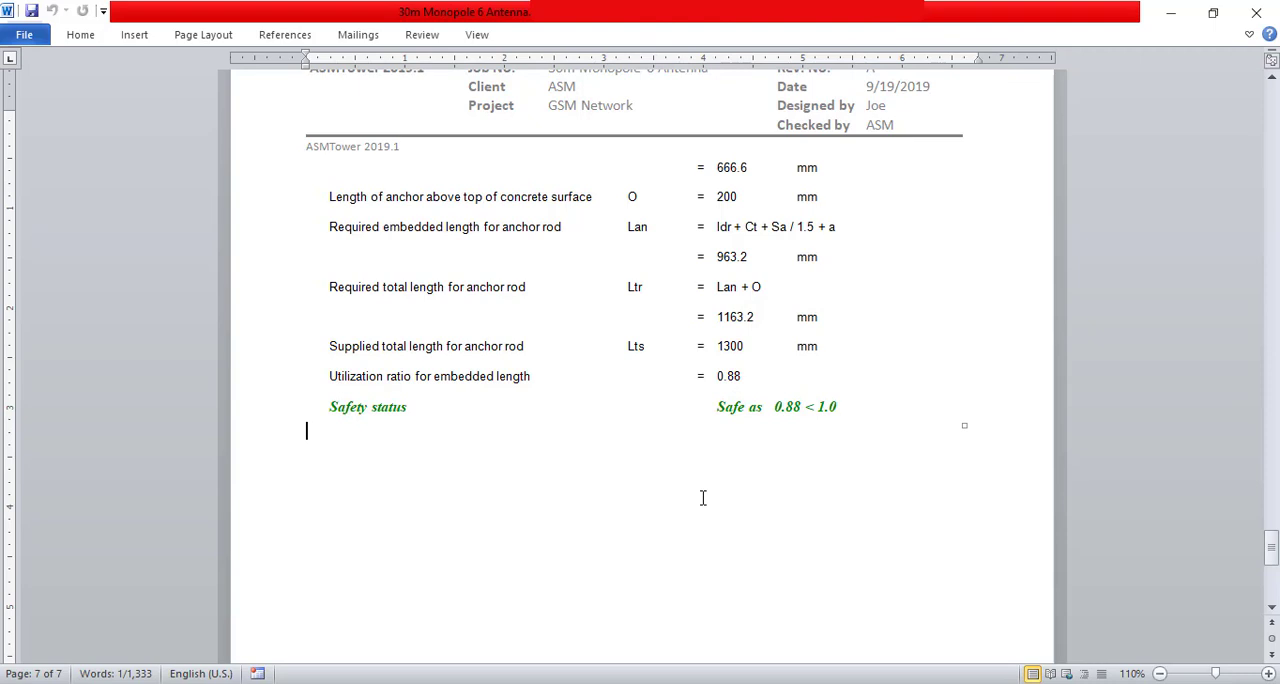
pyautogui.scroll(-5, 703, 495)
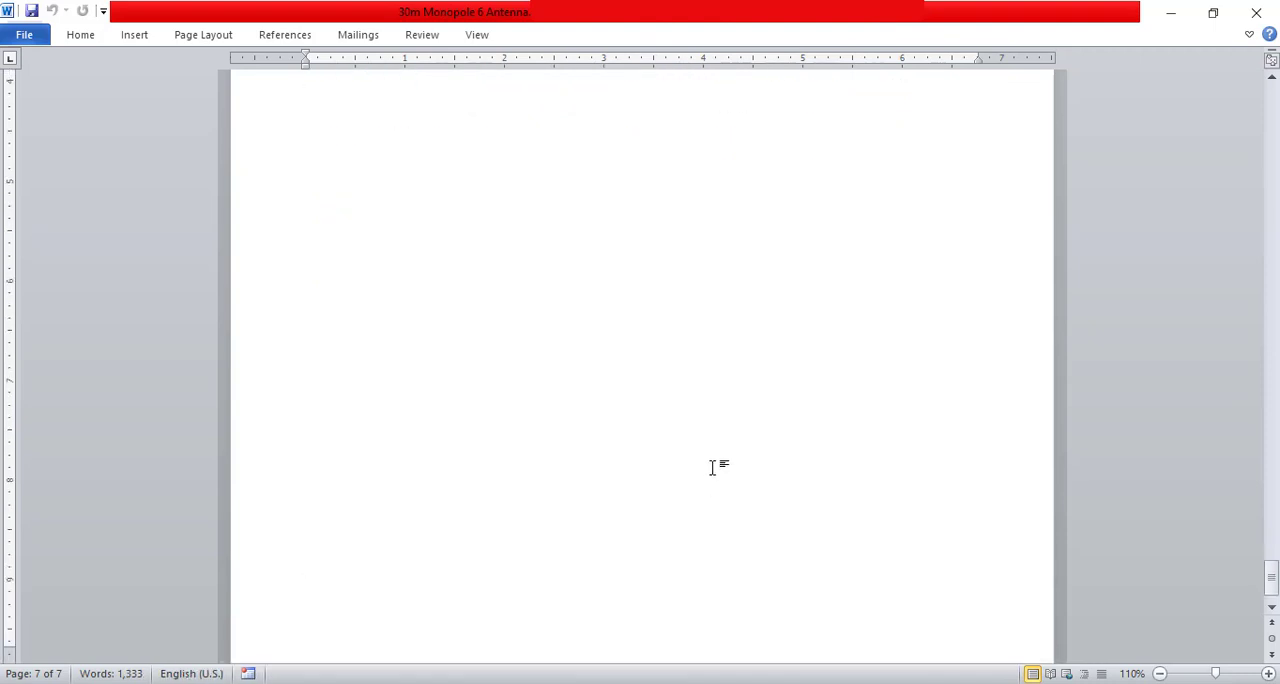
# Close the report and display the monopole's design drawing, enlarged to read its tables
pyautogui.scroll(10, 714, 480)
pyautogui.click(1256, 12)
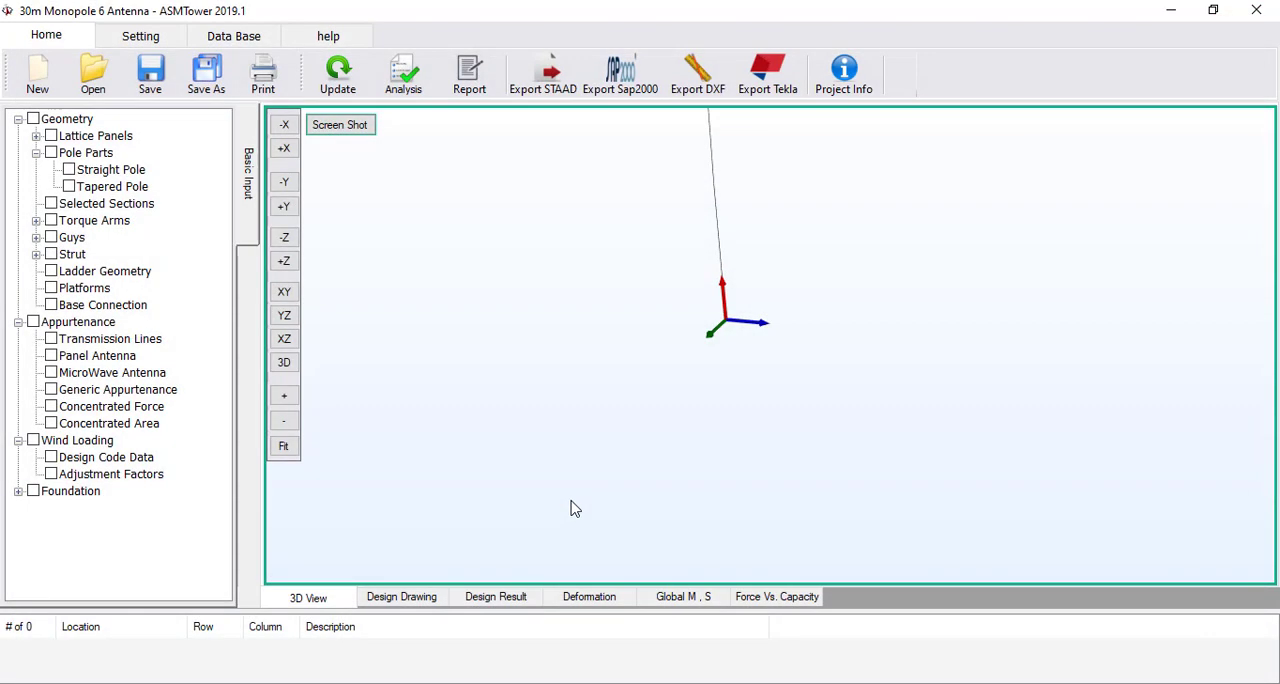
pyautogui.click(424, 597)
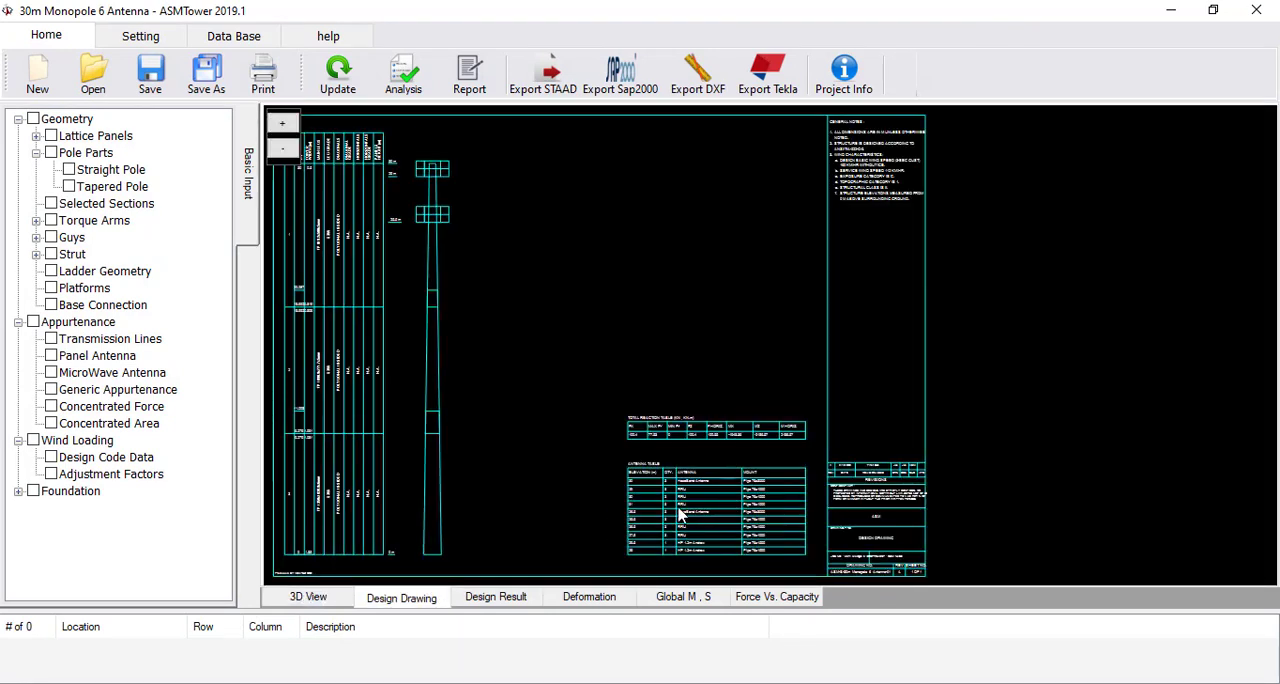
pyautogui.click(282, 124)
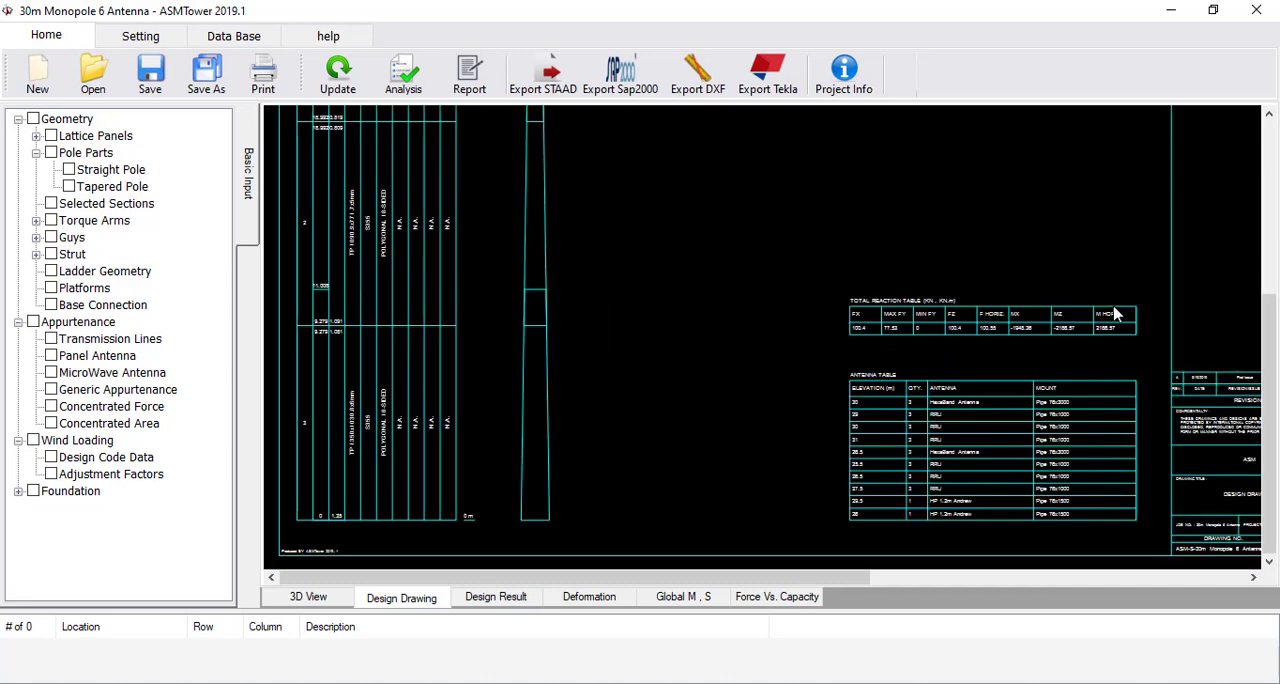
# Export the design drawing as a DXF file named "design drawing" to the Desktop
pyautogui.click(706, 88)
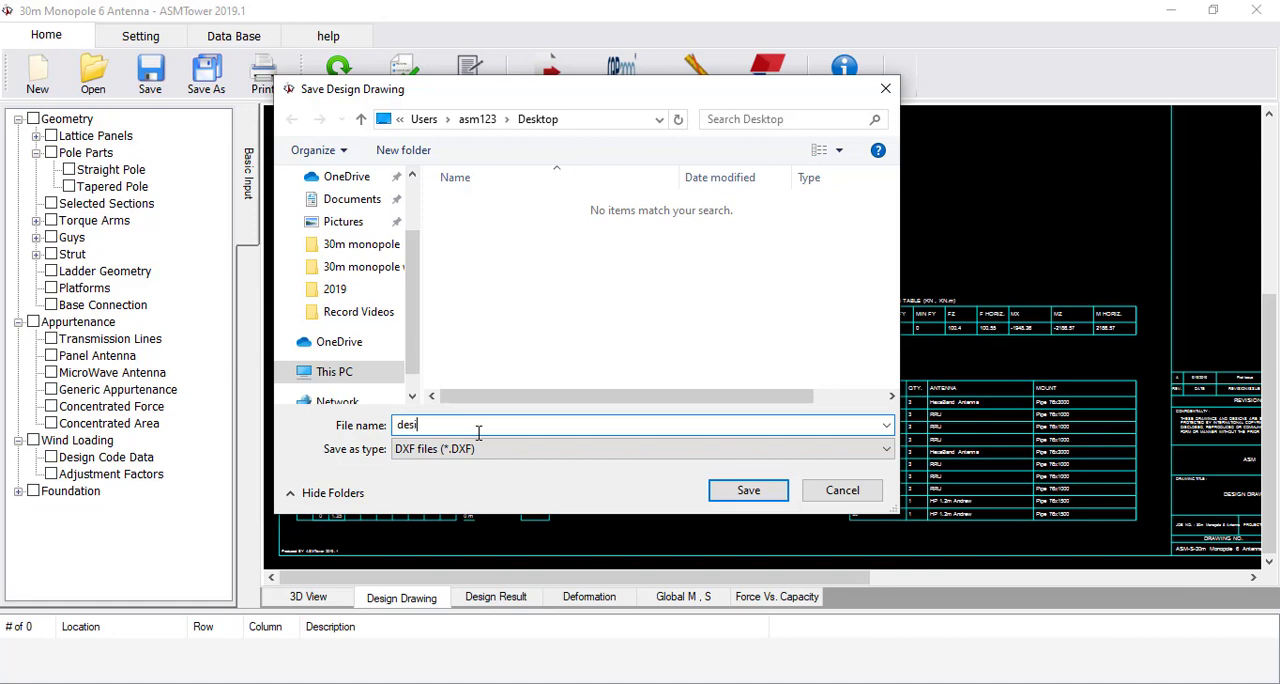
pyautogui.write('design drawing')
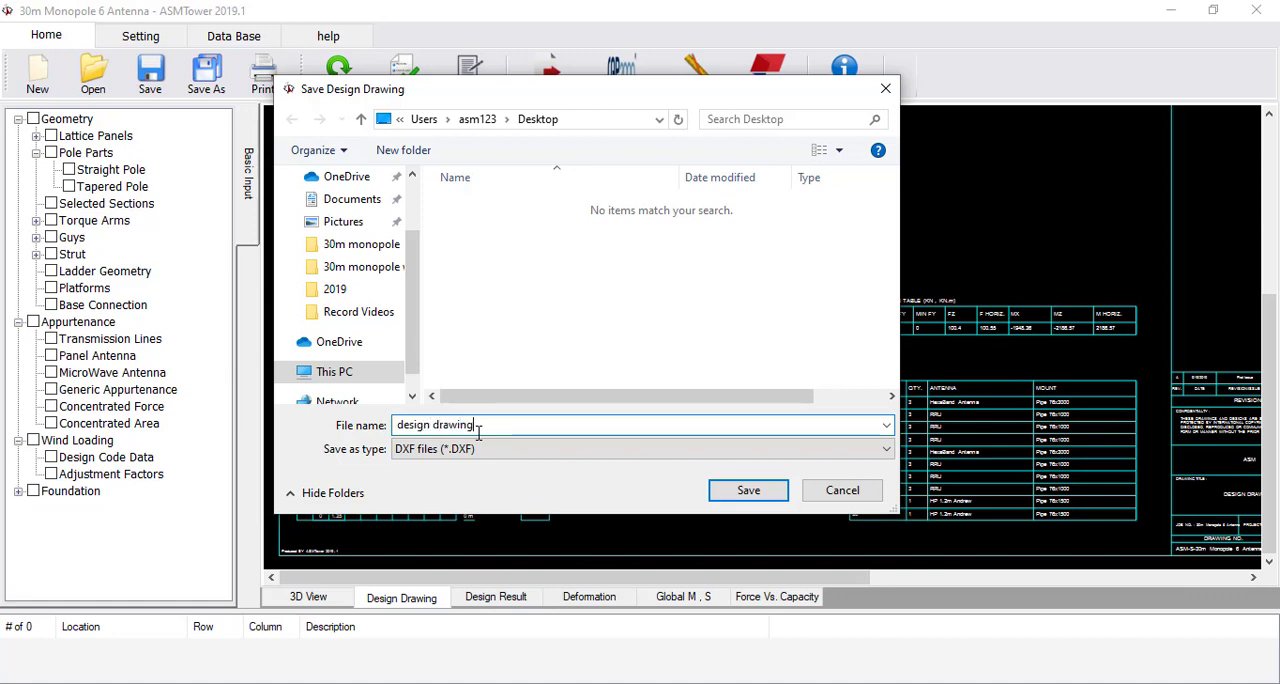
pyautogui.click(748, 490)
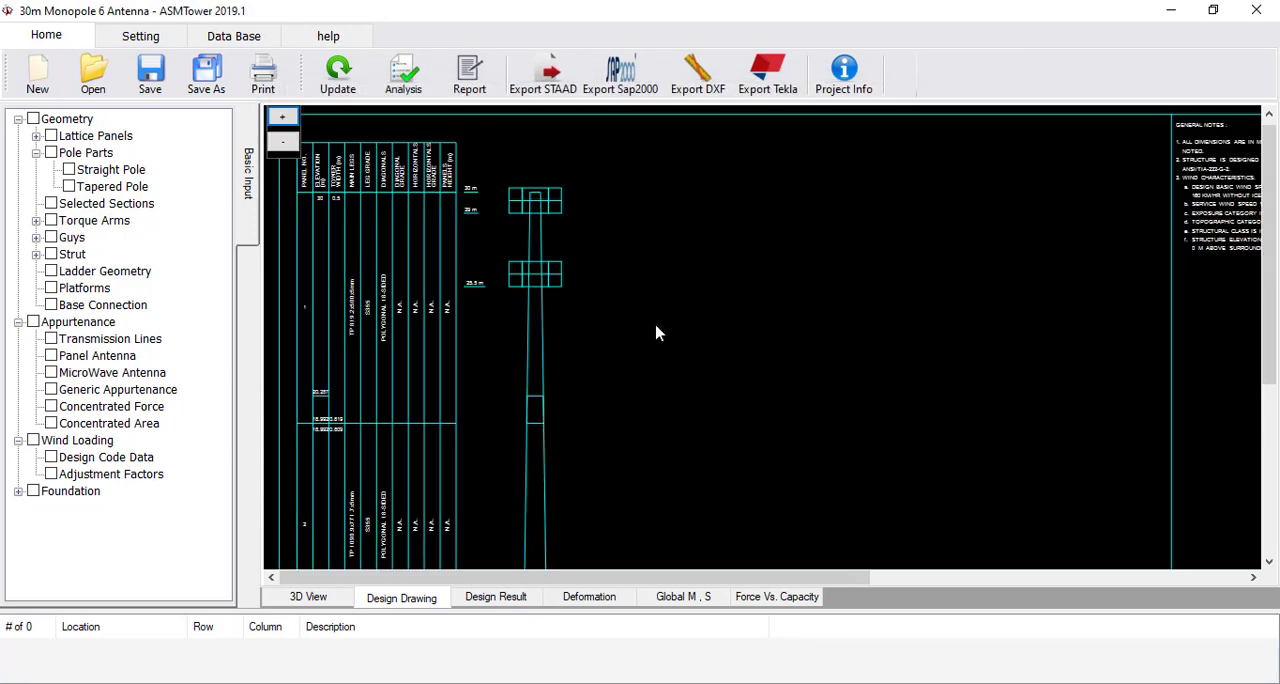
# Display the design ratio chart for the full pole, from bottom elevation 0 to top elevation 30 m
pyautogui.click(335, 595)
pyautogui.click(485, 600)
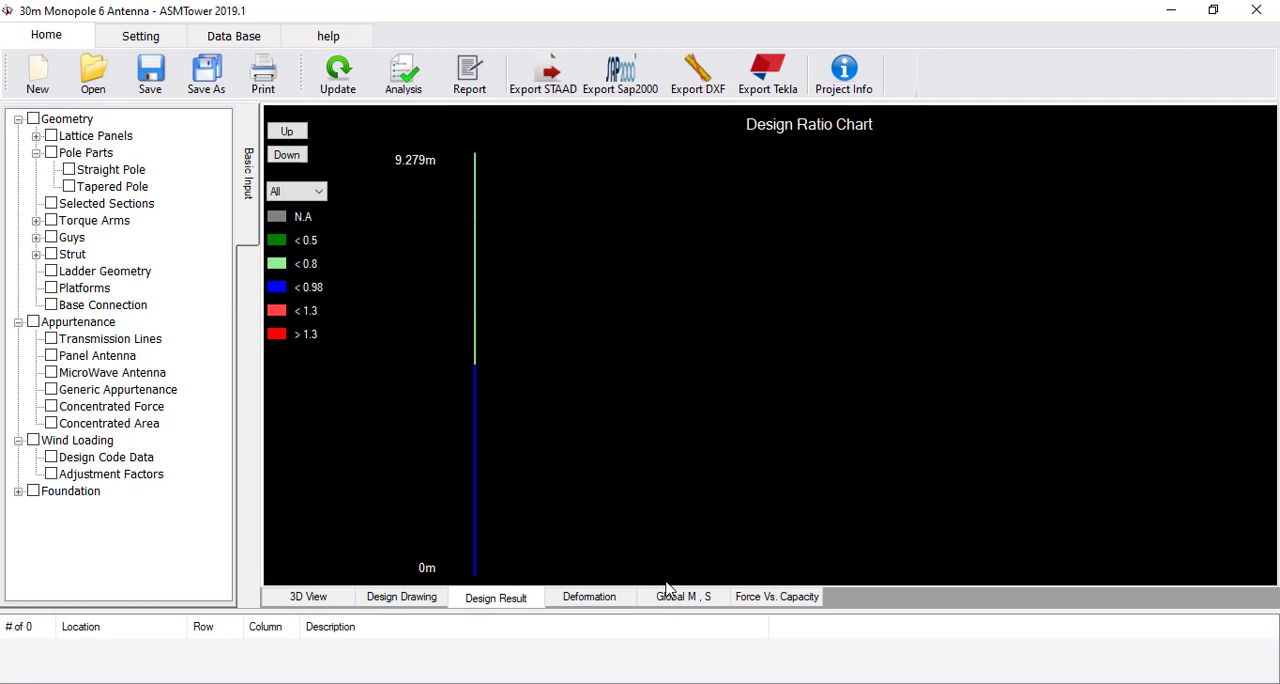
pyautogui.click(655, 318)
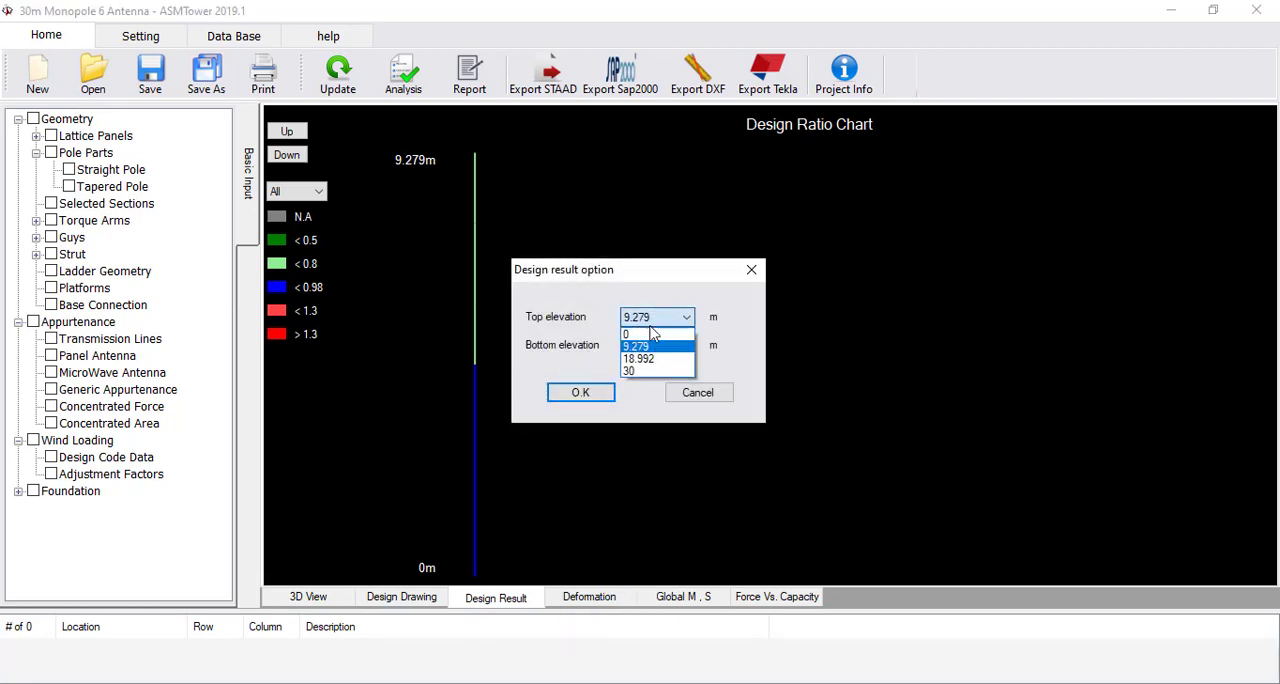
pyautogui.click(657, 372)
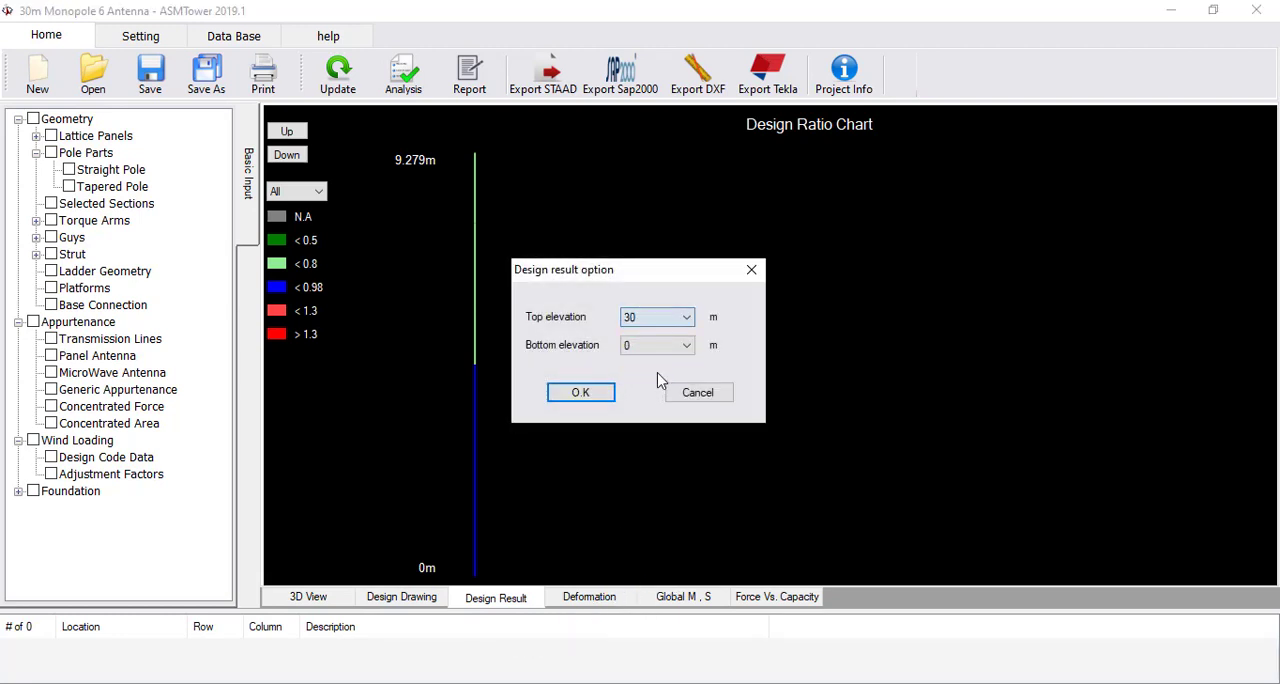
pyautogui.click(583, 398)
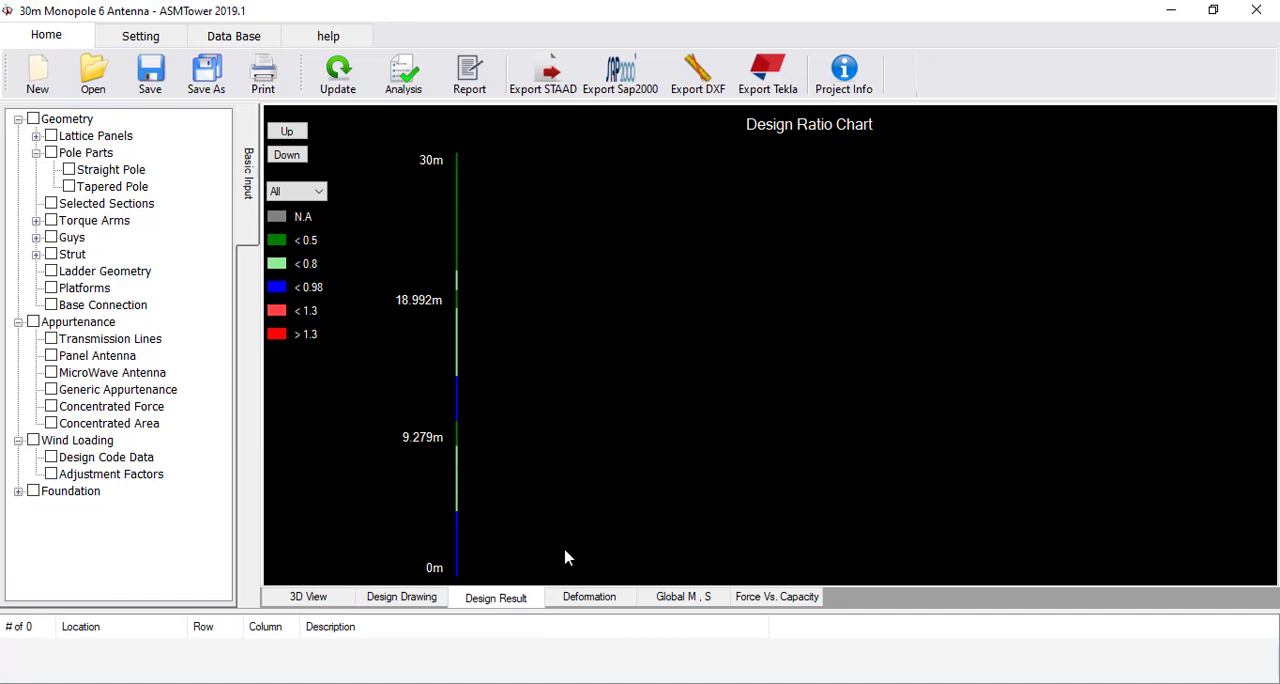
# View the deformation chart for Max Service Wind and for 1D.L.+1ServiceWL_0Deg_112km/hr, and return it to Max Service Wind
pyautogui.click(566, 600)
pyautogui.click(588, 128)
pyautogui.click(560, 185)
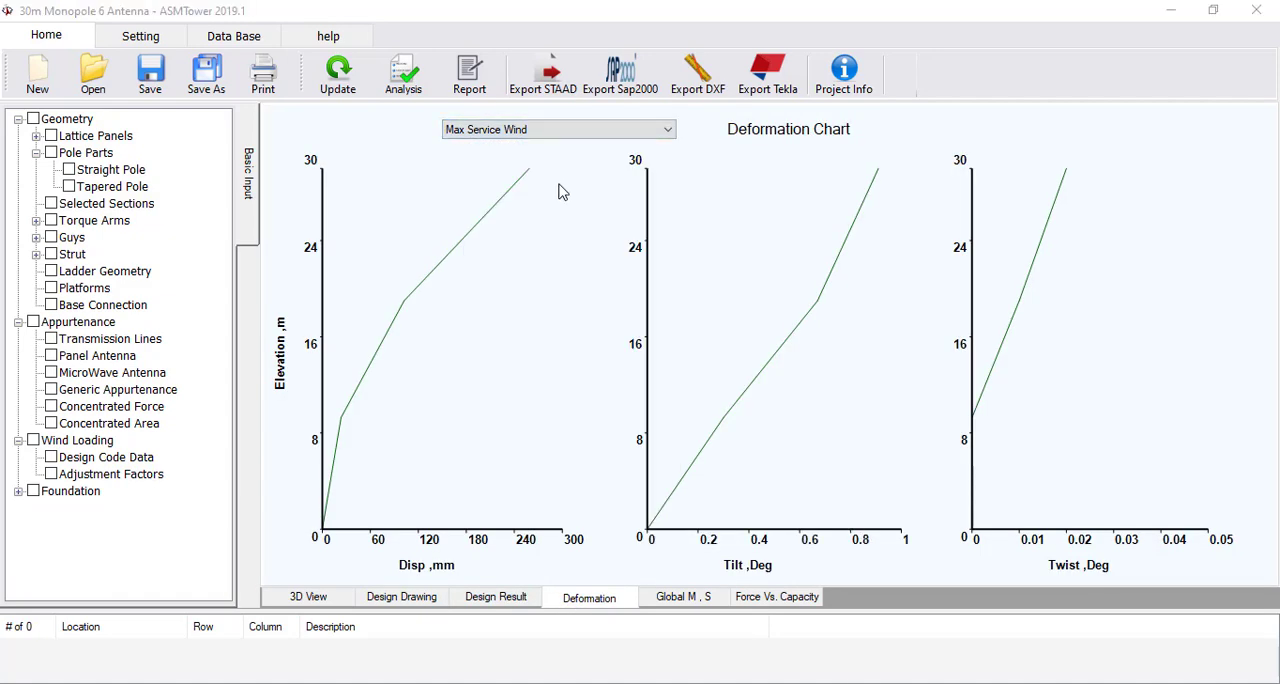
pyautogui.click(560, 129)
pyautogui.click(532, 455)
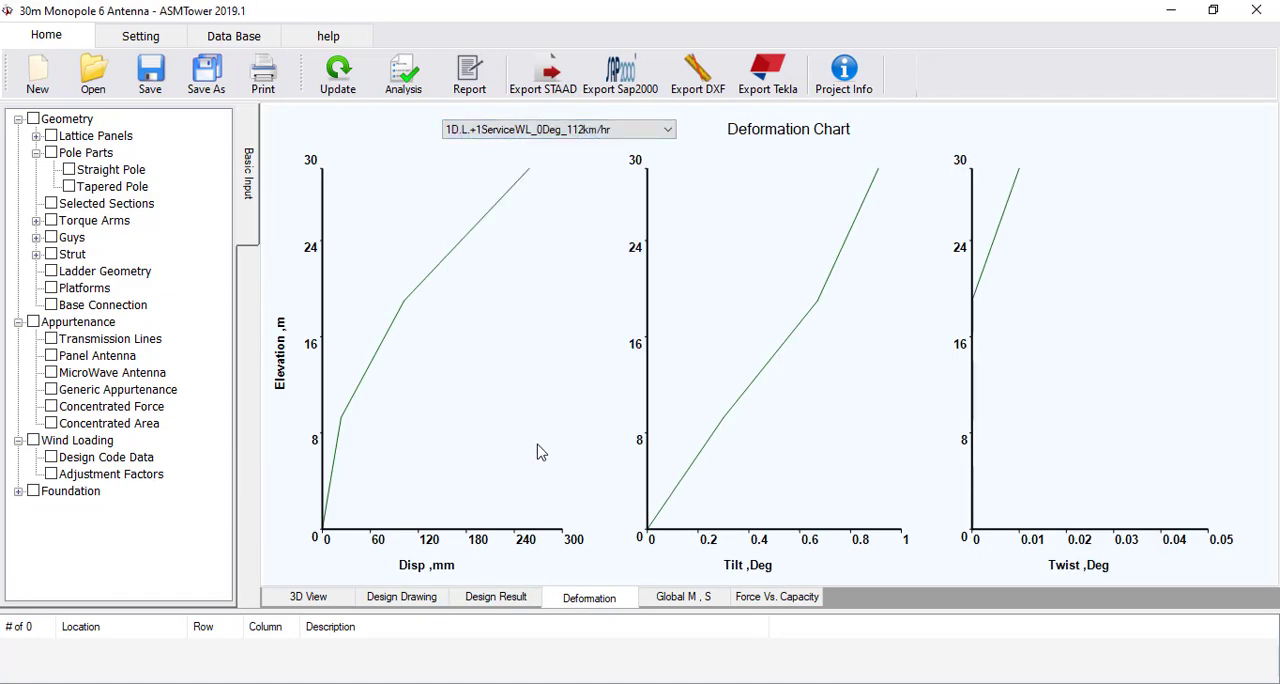
pyautogui.click(592, 131)
pyautogui.scroll(5, 568, 175)
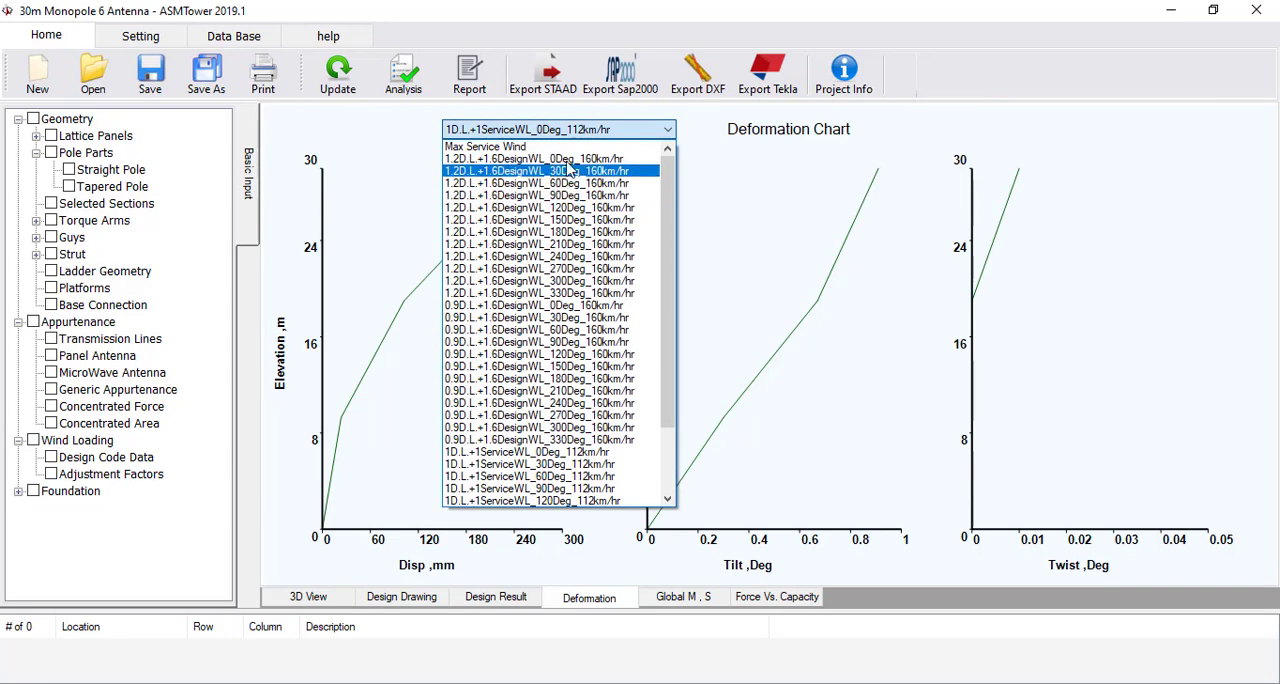
pyautogui.click(575, 130)
pyautogui.click(580, 130)
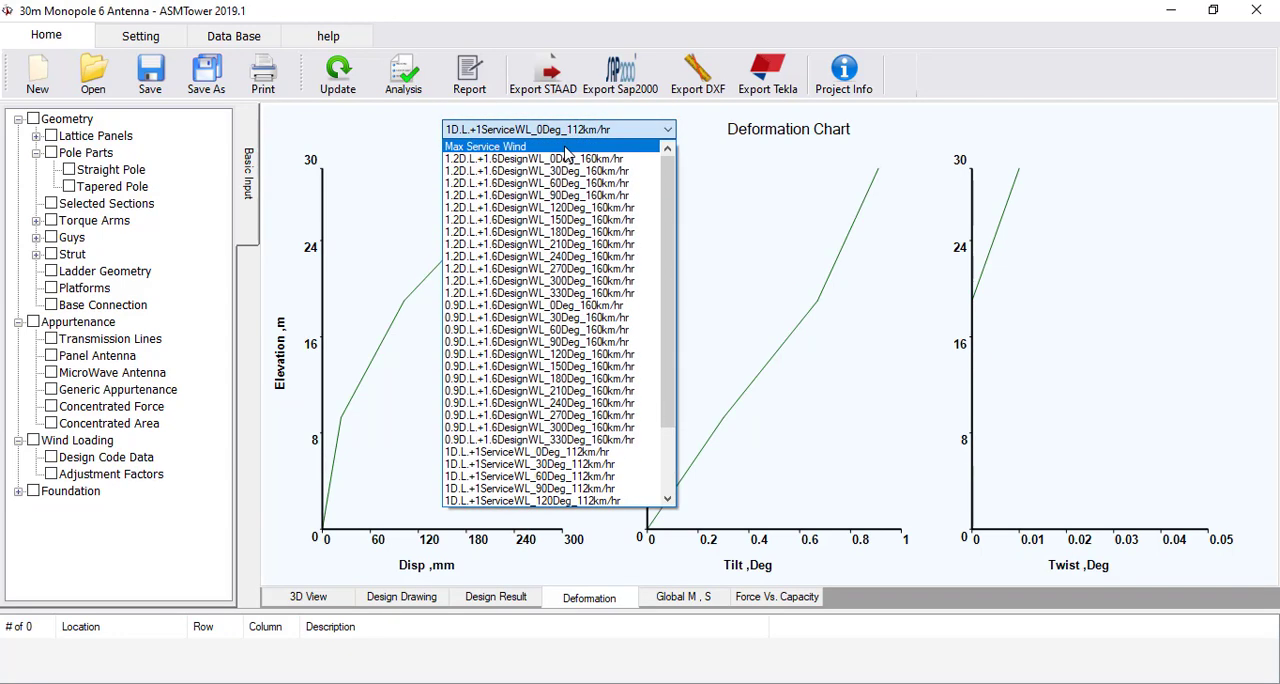
pyautogui.click(566, 147)
# Display the global moment and shear chart for Max Design Wind and check its available load cases
pyautogui.click(683, 597)
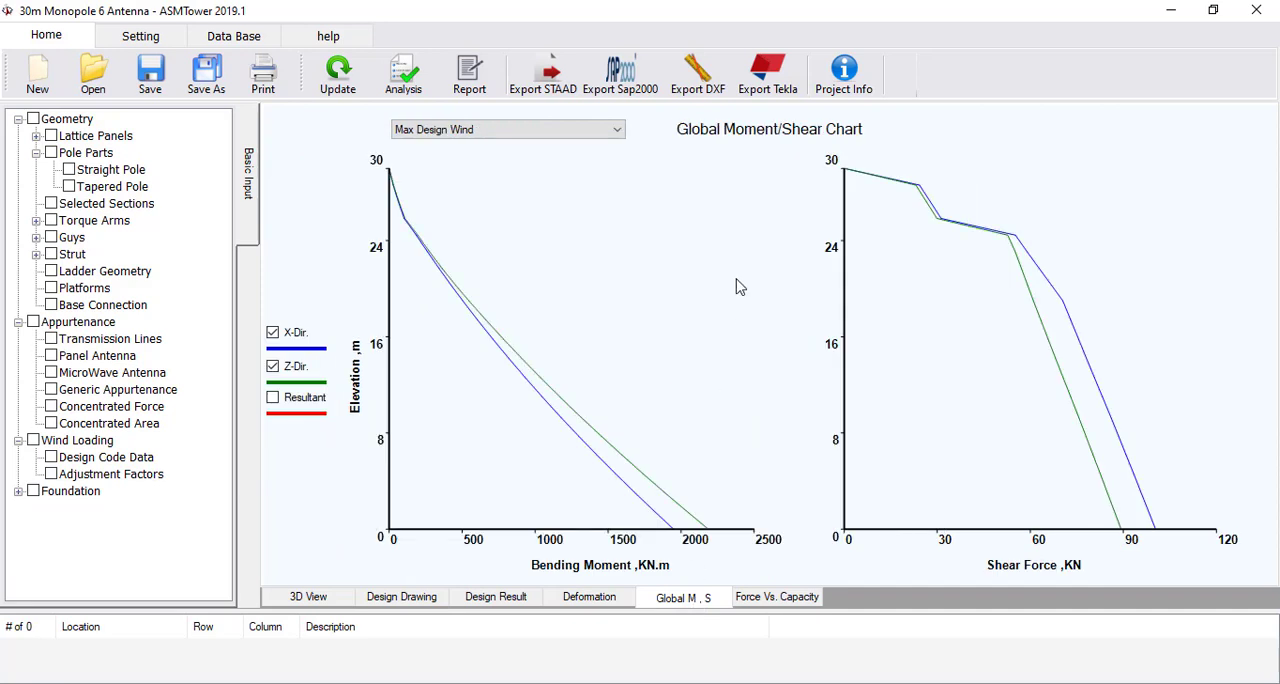
pyautogui.click(586, 129)
pyautogui.click(585, 131)
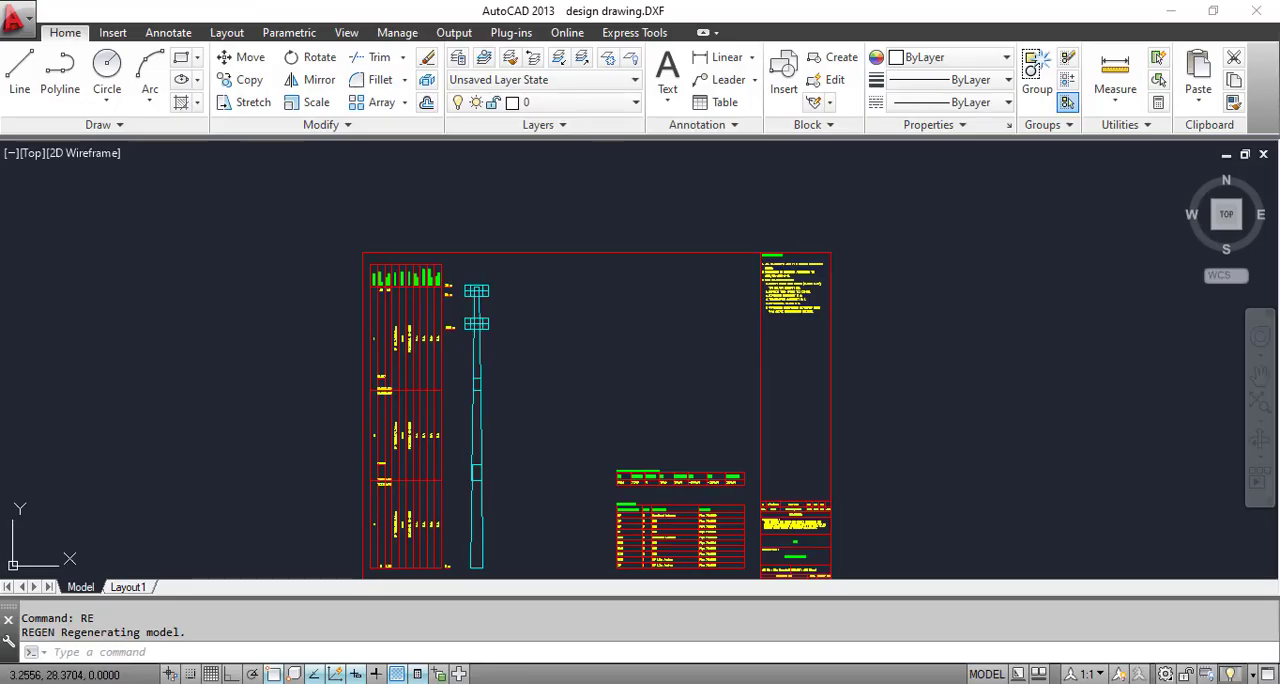
# In AutoCAD, examine the general notes and the antenna table of design drawing.DXF
pyautogui.scroll(5, 457, 257)
pyautogui.scroll(-3, 411, 280)
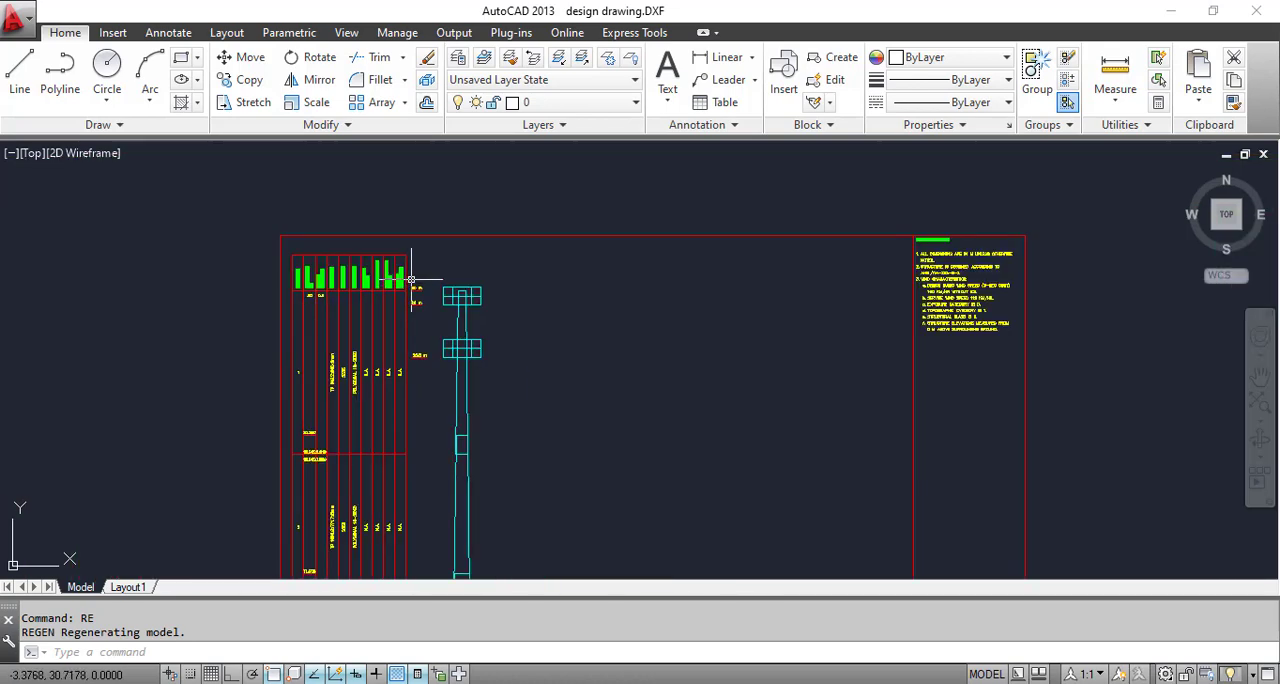
pyautogui.scroll(-4, 411, 280)
pyautogui.scroll(8, 644, 204)
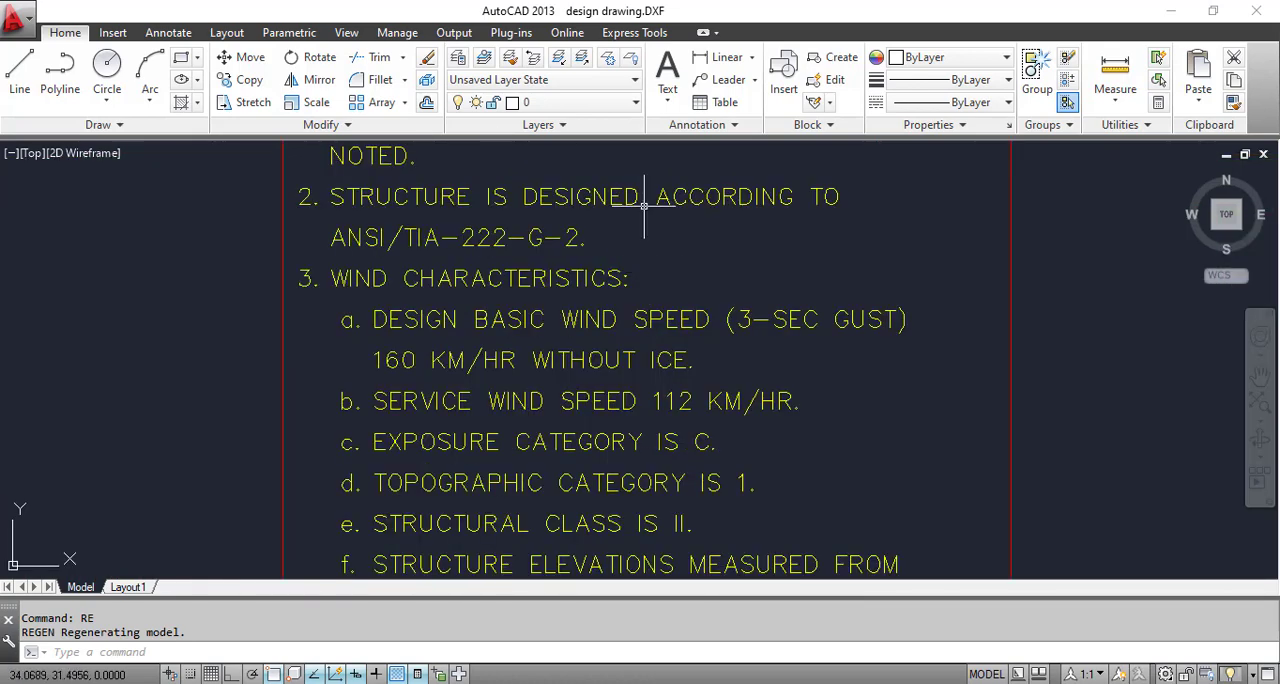
pyautogui.scroll(-8, 630, 240)
pyautogui.scroll(3, 528, 560)
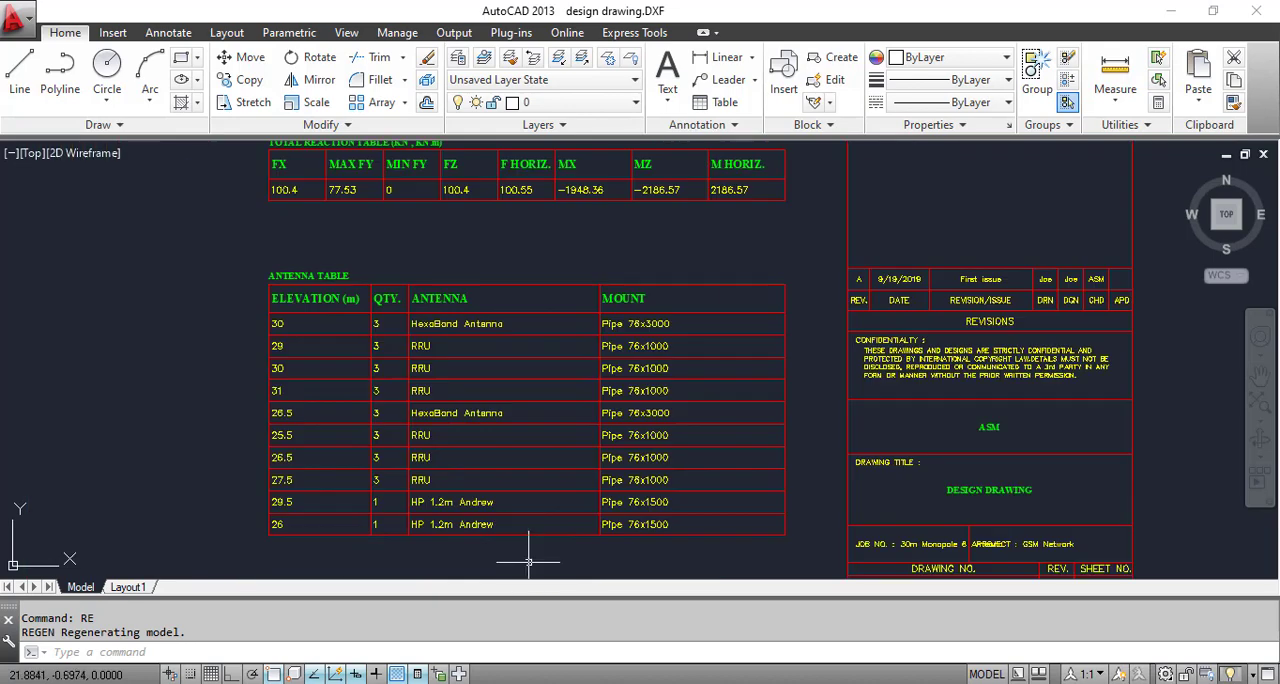
pyautogui.scroll(2, 528, 560)
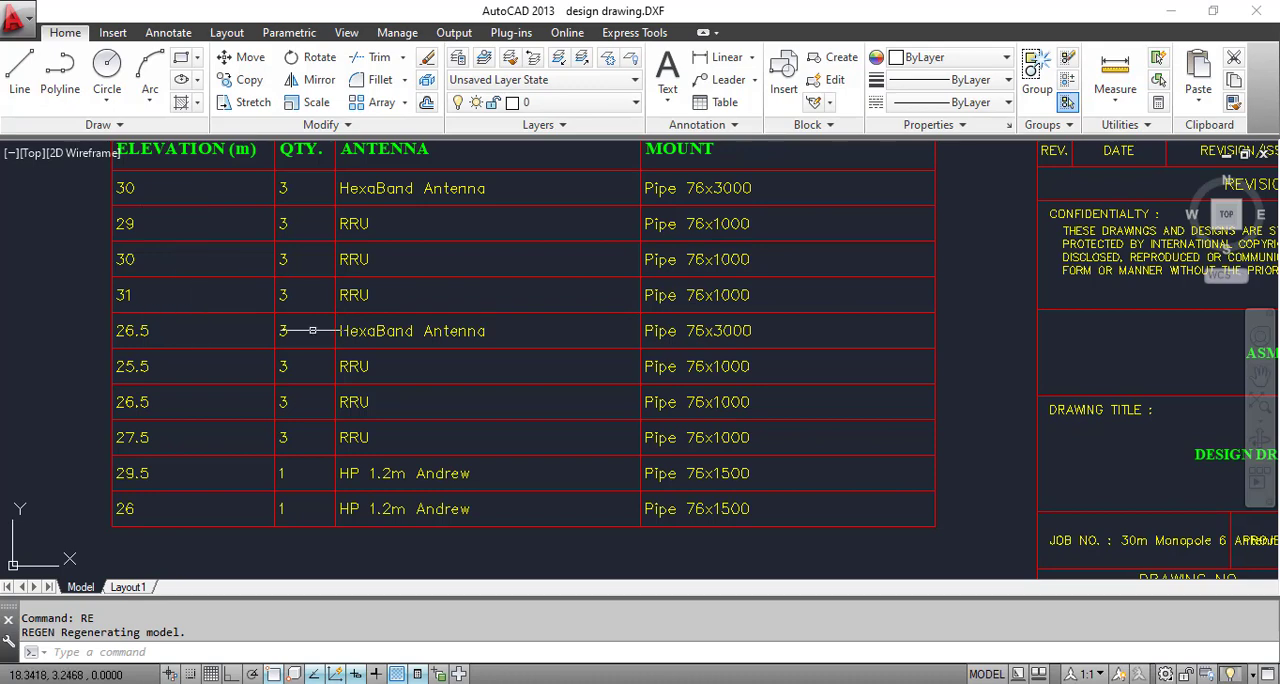
# Examine the total reaction table in the exported drawing and return to the overview of the whole sheet
pyautogui.scroll(-8, 594, 449)
pyautogui.scroll(8, 530, 330)
pyautogui.scroll(-2, 400, 285)
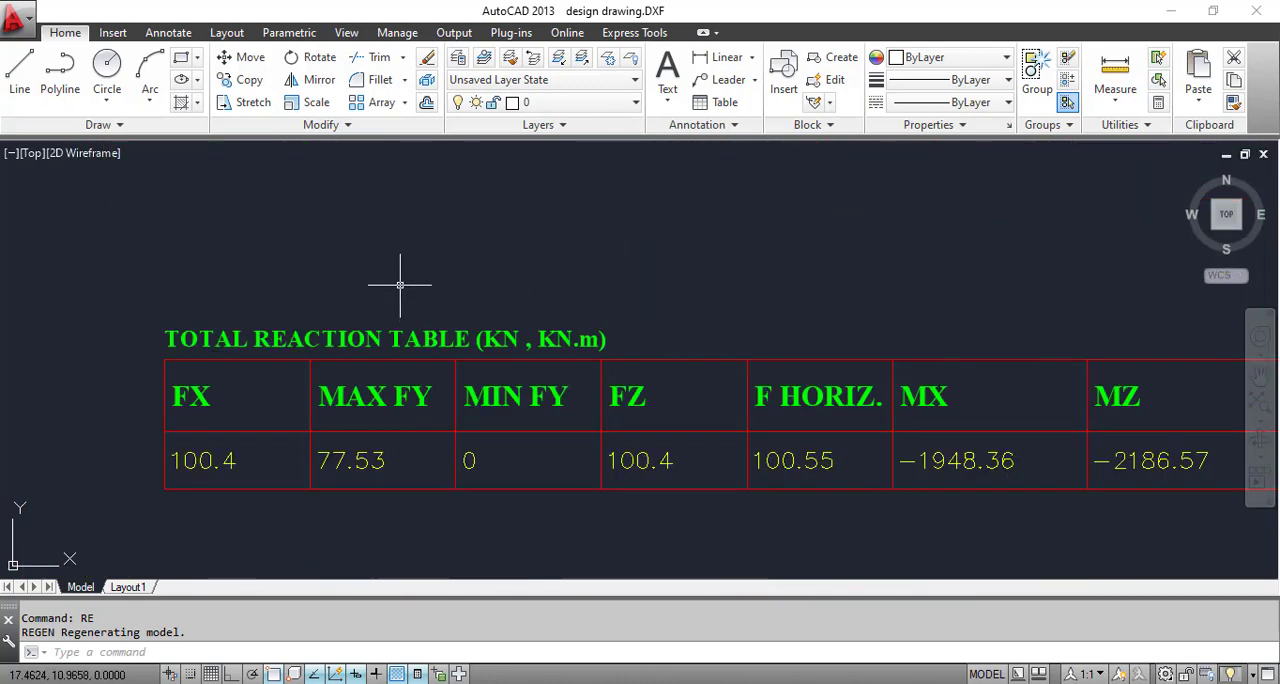
pyautogui.scroll(-2, 470, 295)
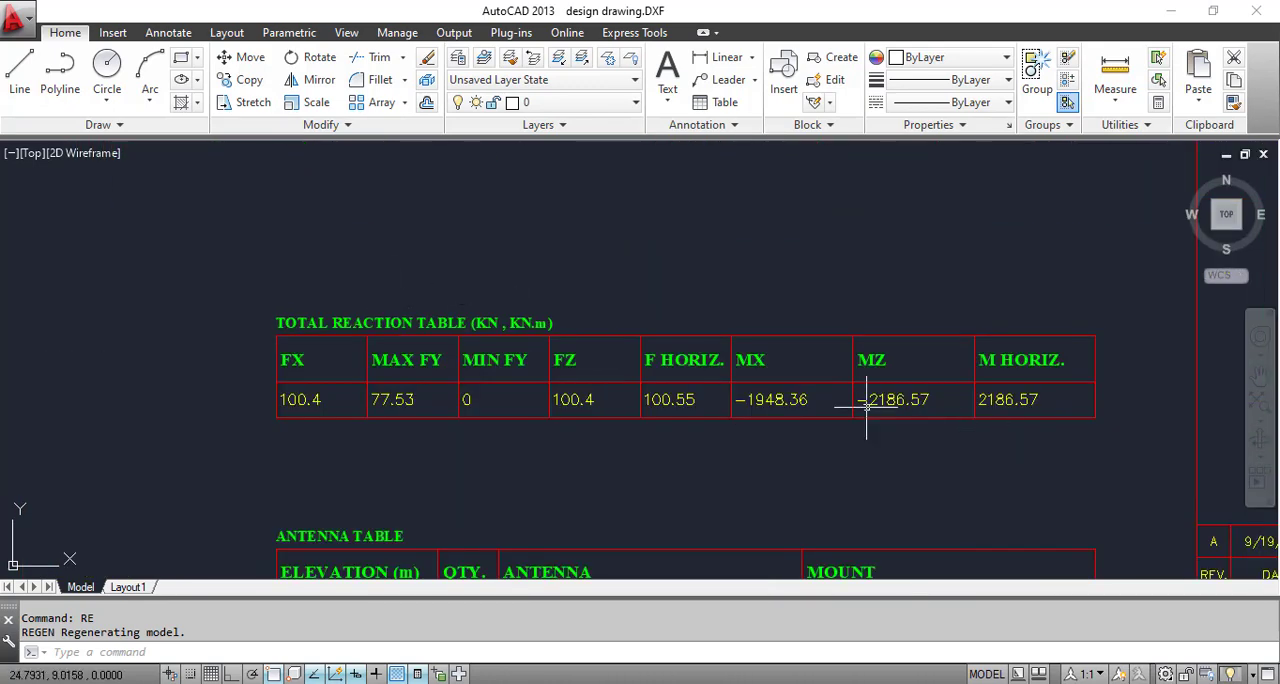
pyautogui.scroll(2, 755, 405)
pyautogui.scroll(-2, 740, 418)
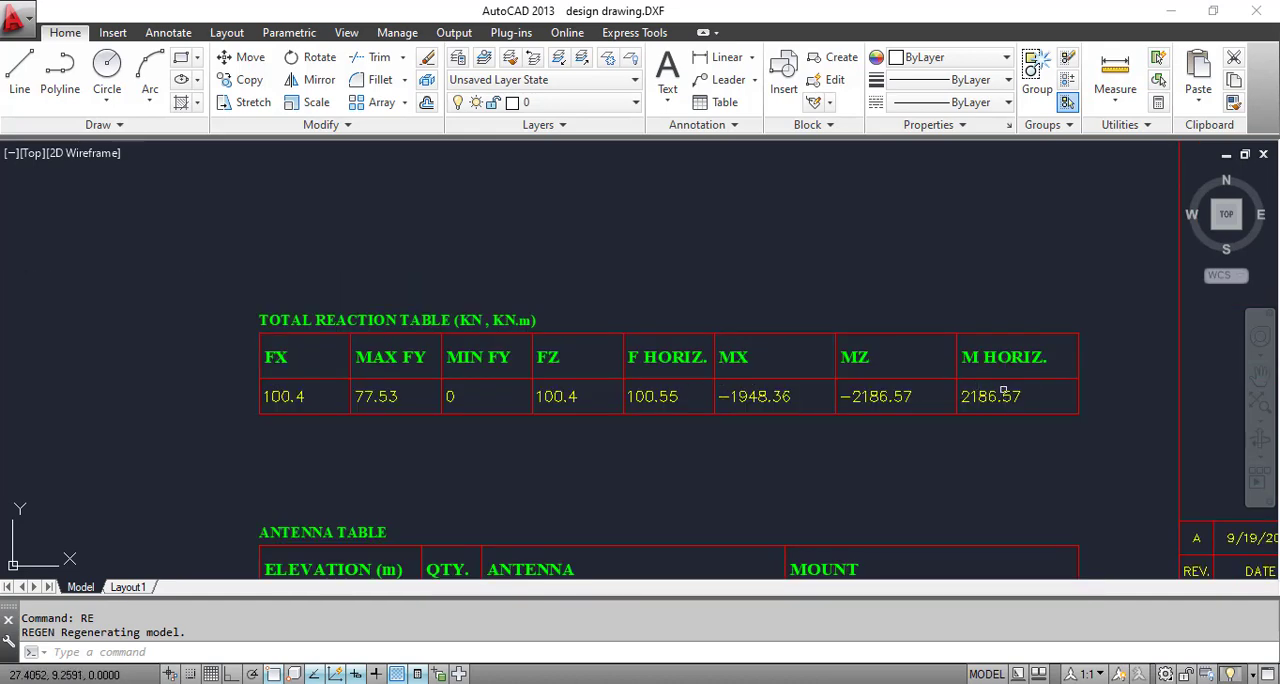
pyautogui.scroll(-10, 777, 300)
pyautogui.scroll(3, 686, 295)
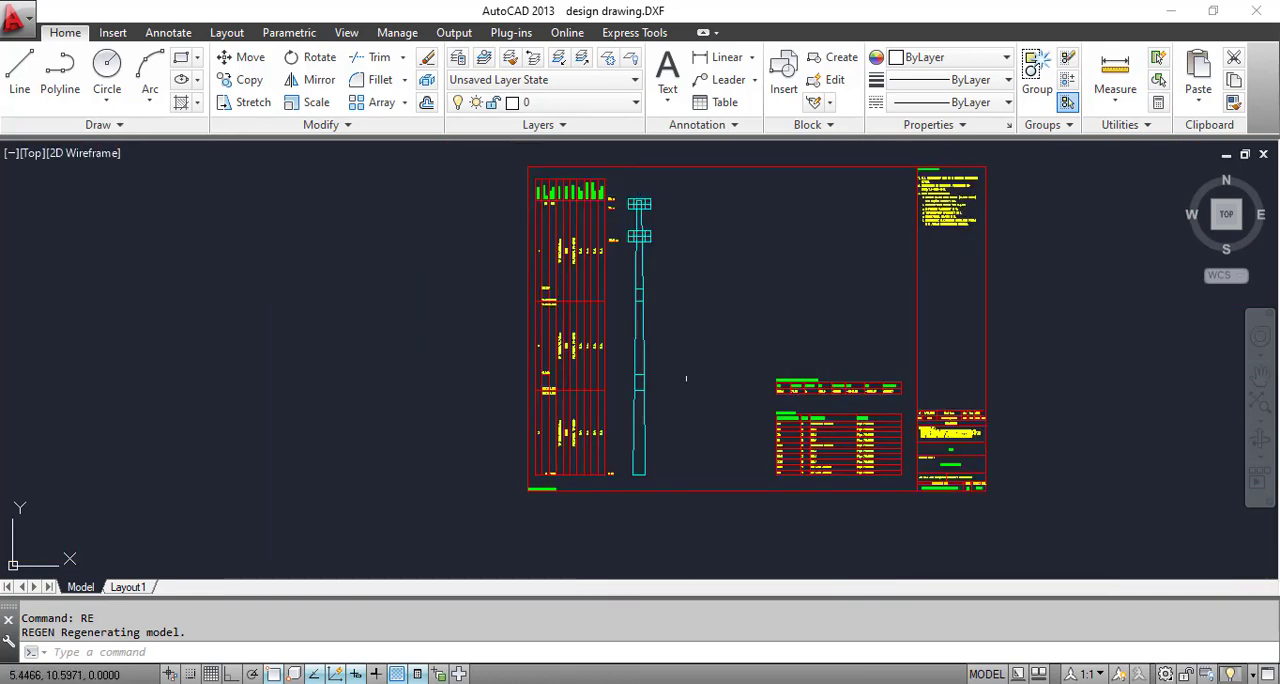